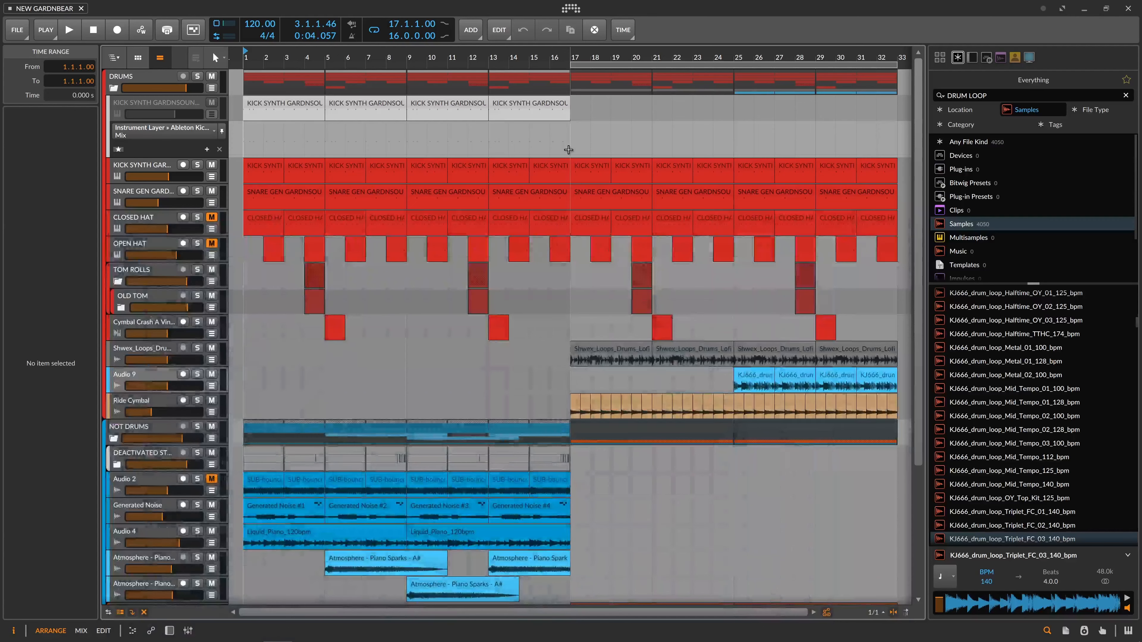
pyautogui.click(573, 140)
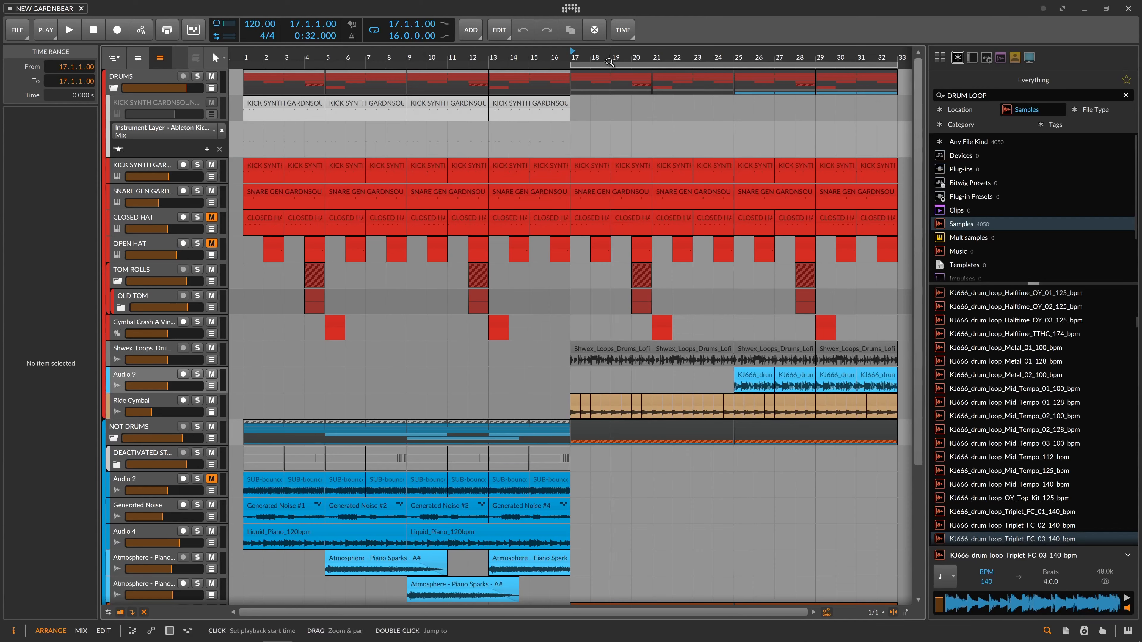
pyautogui.moveTo(612, 60); pyautogui.dragTo(600, 33)
pyautogui.scroll(-4, 332, 279)
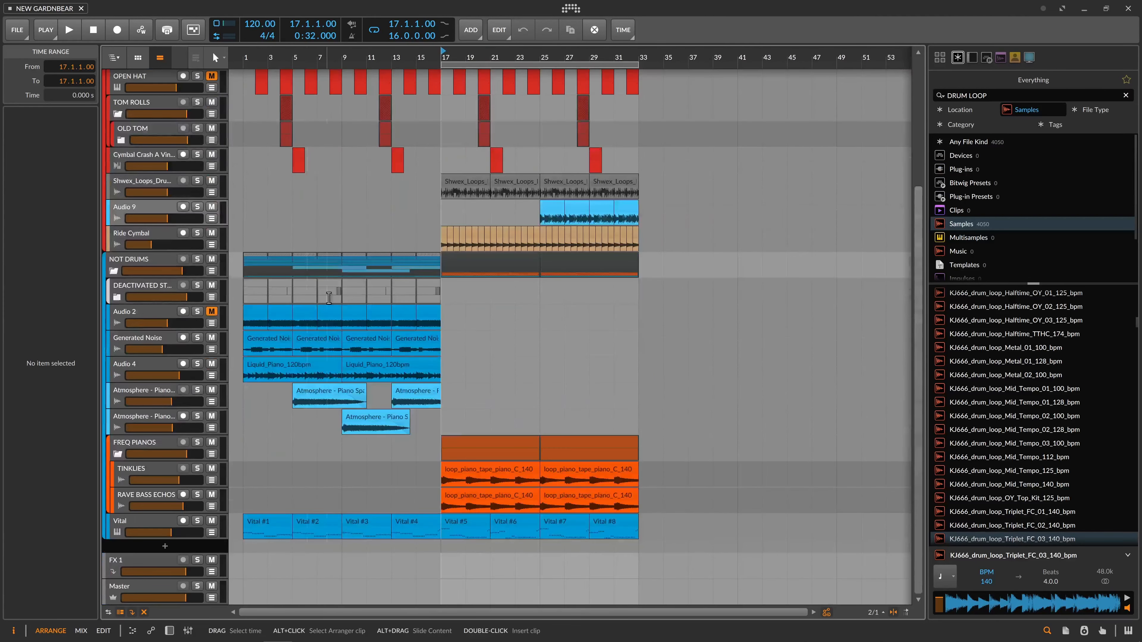
pyautogui.scroll(2, 338, 333)
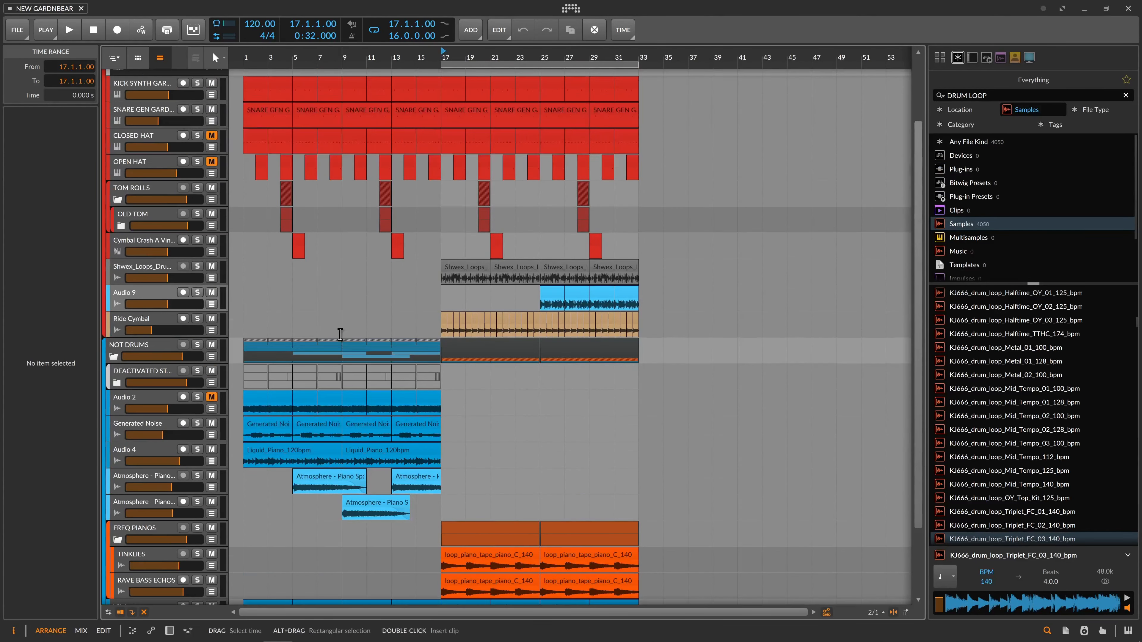
pyautogui.scroll(-2, 340, 334)
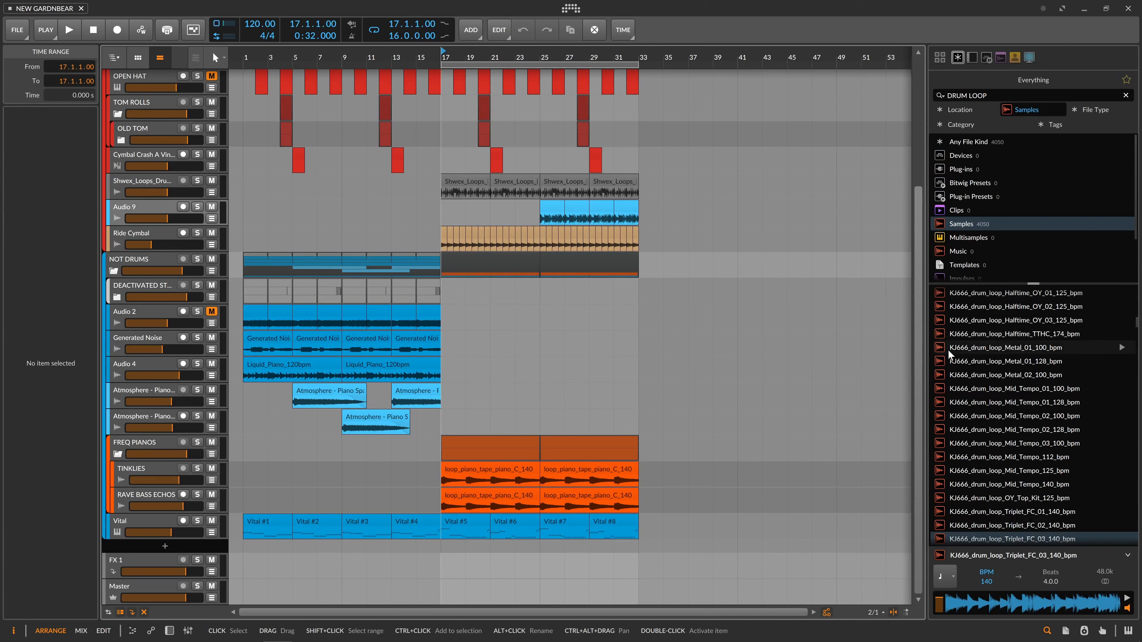
pyautogui.moveTo(239, 237); pyautogui.dragTo(438, 251)
pyautogui.scroll(5, 372, 219)
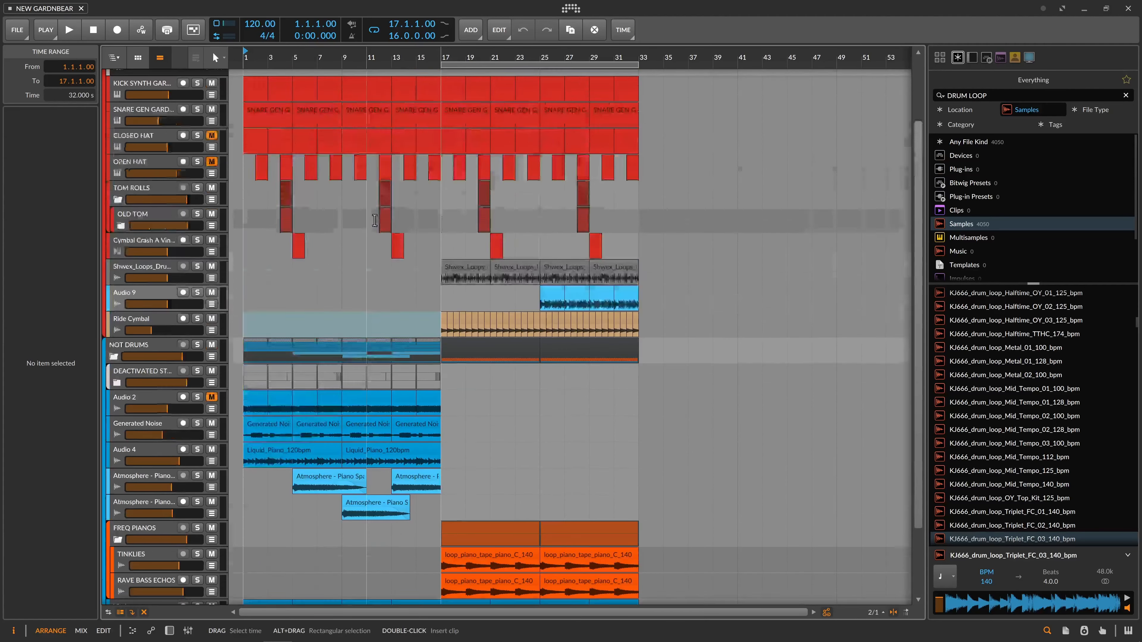
# - Collapse the DRUMS group and start playback from the first Liquid_Piano_120bpm clip at bar 1
pyautogui.click(113, 88)
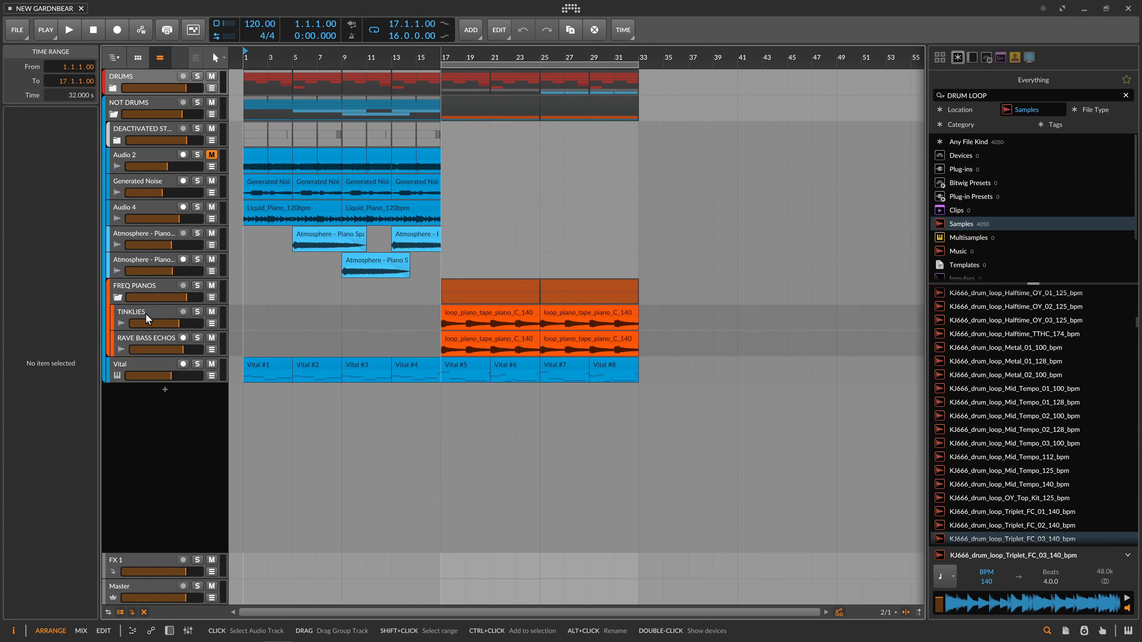
pyautogui.click(148, 335)
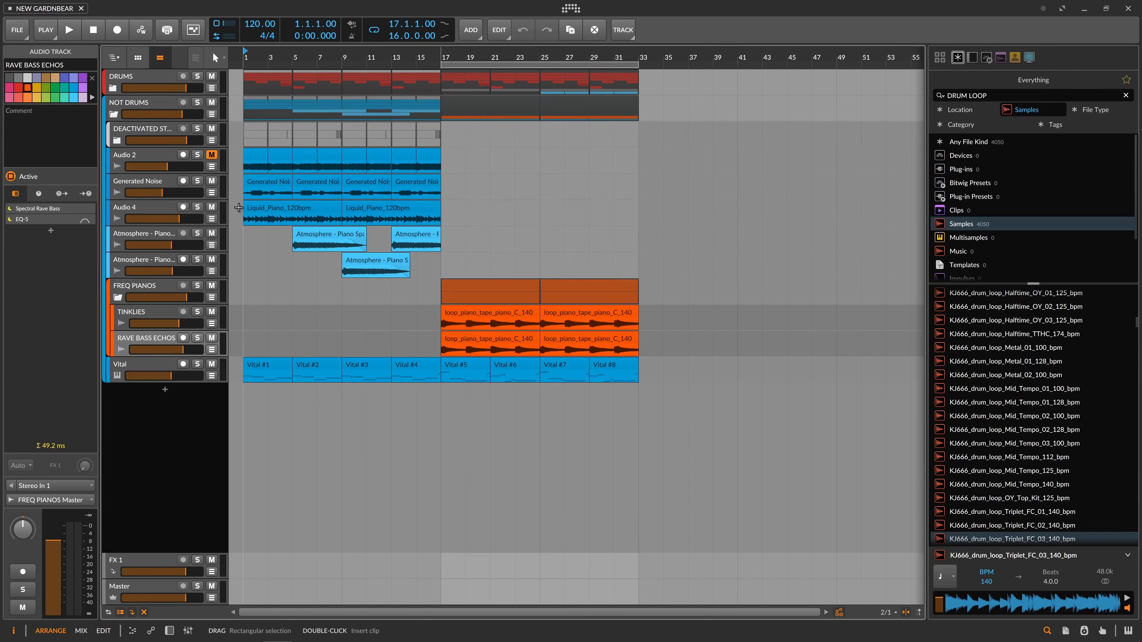
pyautogui.click(252, 212)
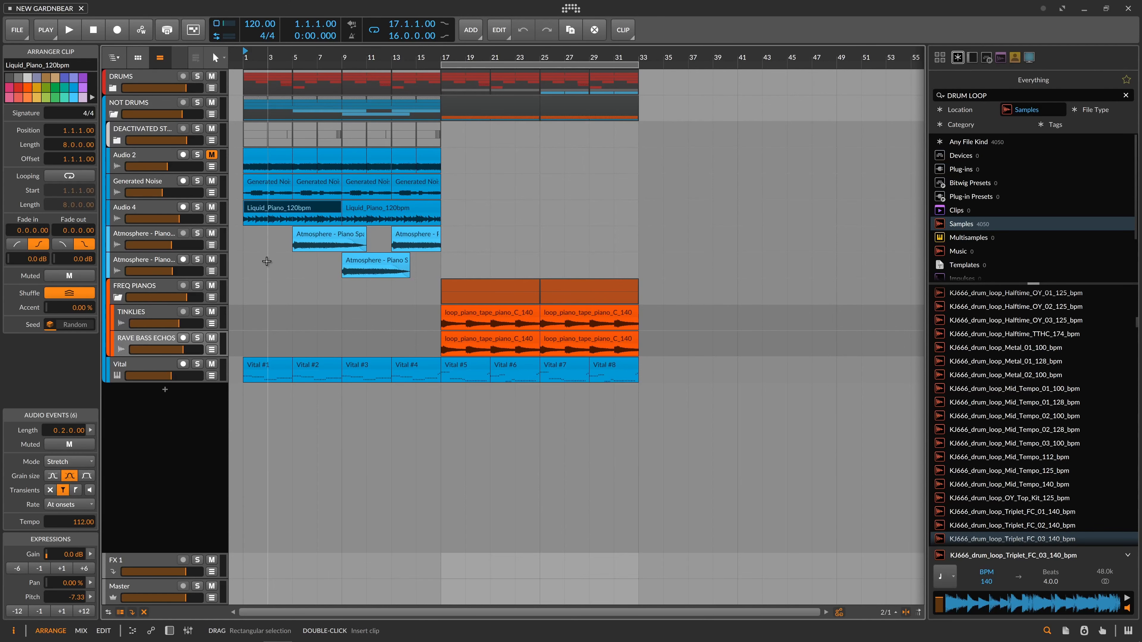
pyautogui.press('space')
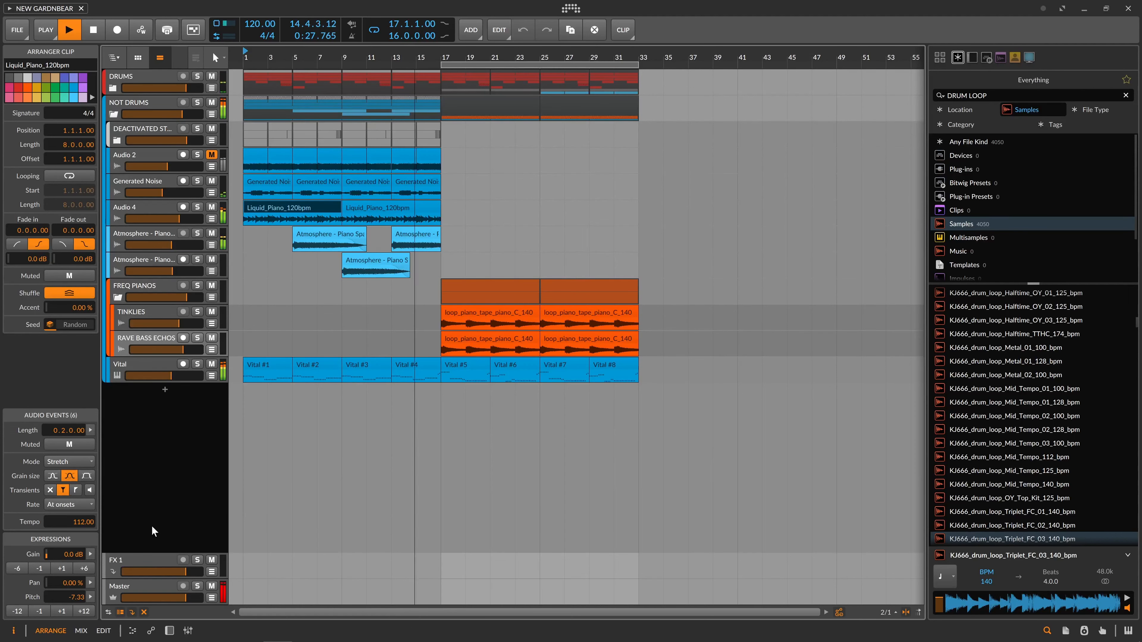
# - Show the Master track's device chain while listening, and stop playback past the end of the last clips
pyautogui.click(143, 583)
pyautogui.press('d')
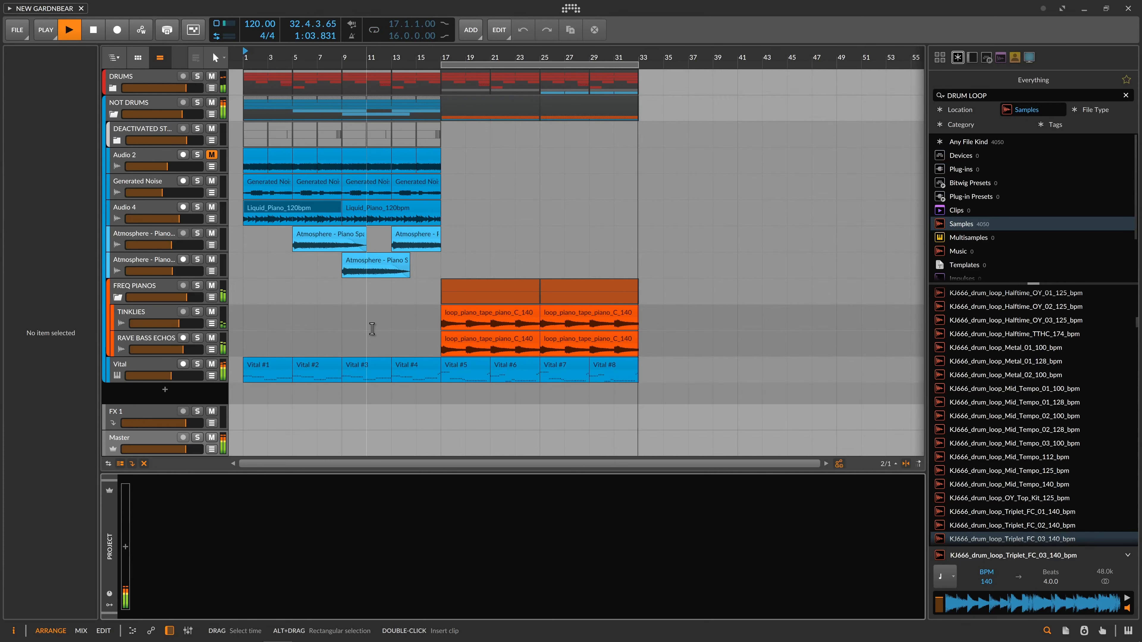
pyautogui.press('space')
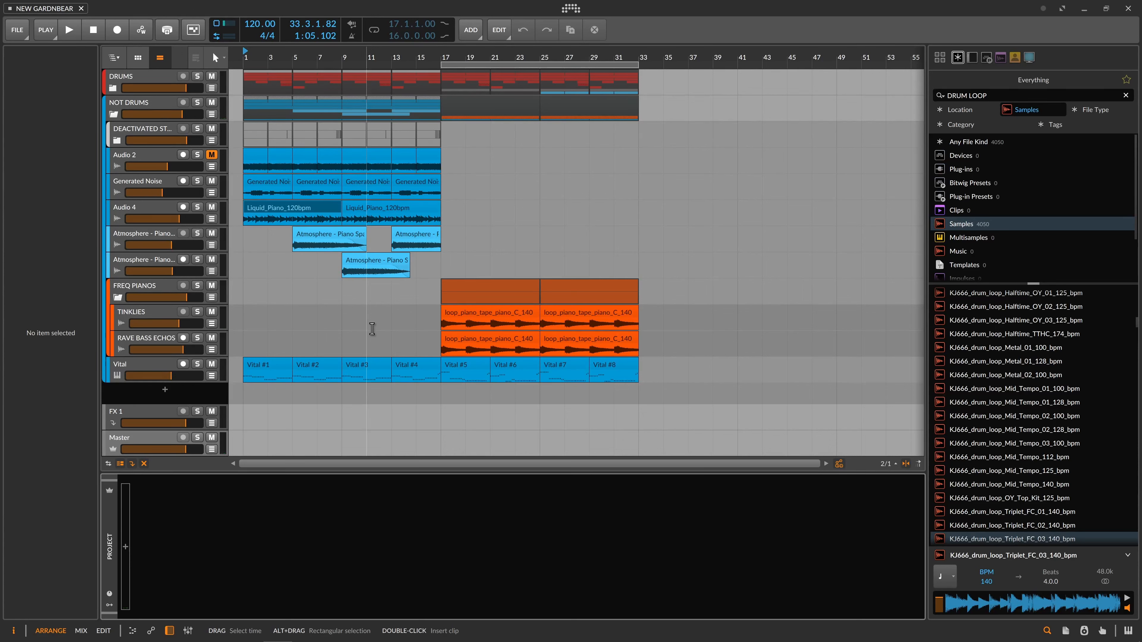
# - Select bars 17 to 33 across all tracks from DRUMS to Vital and move that section to start at bar 33
pyautogui.moveTo(442, 268); pyautogui.dragTo(639, 270)
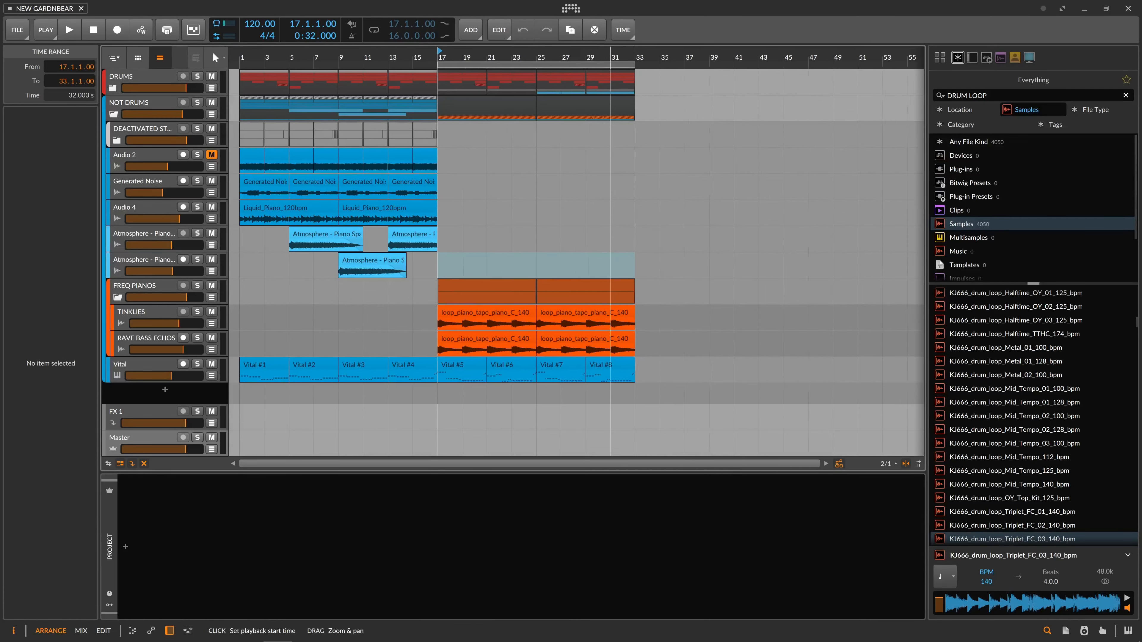
pyautogui.moveTo(611, 57); pyautogui.dragTo(539, 48)
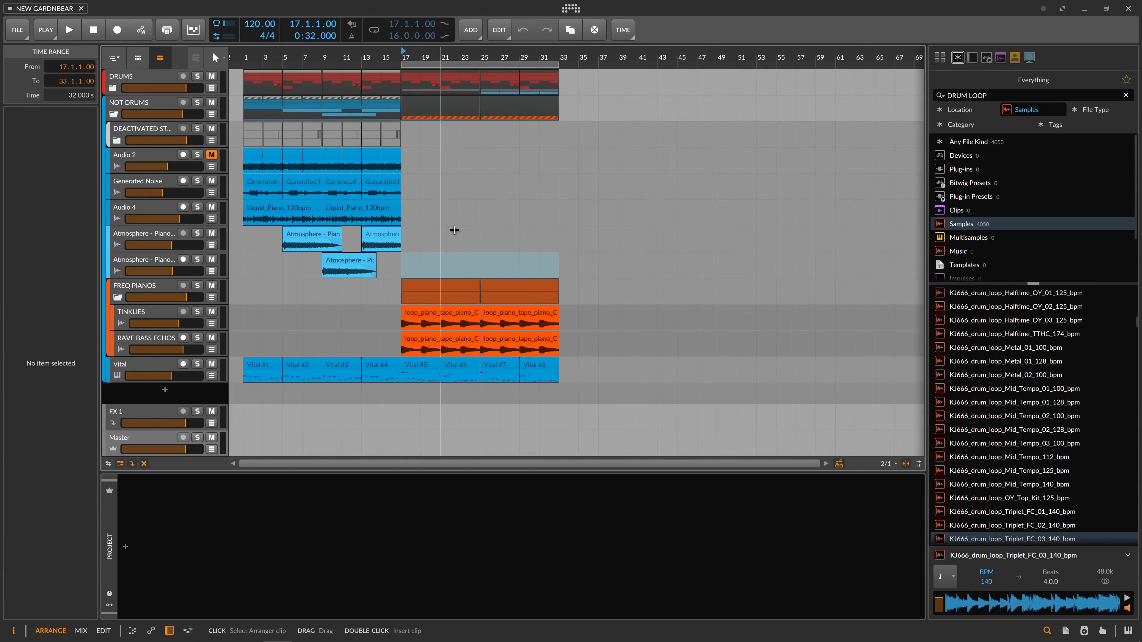
pyautogui.moveTo(562, 380); pyautogui.dragTo(404, 76)
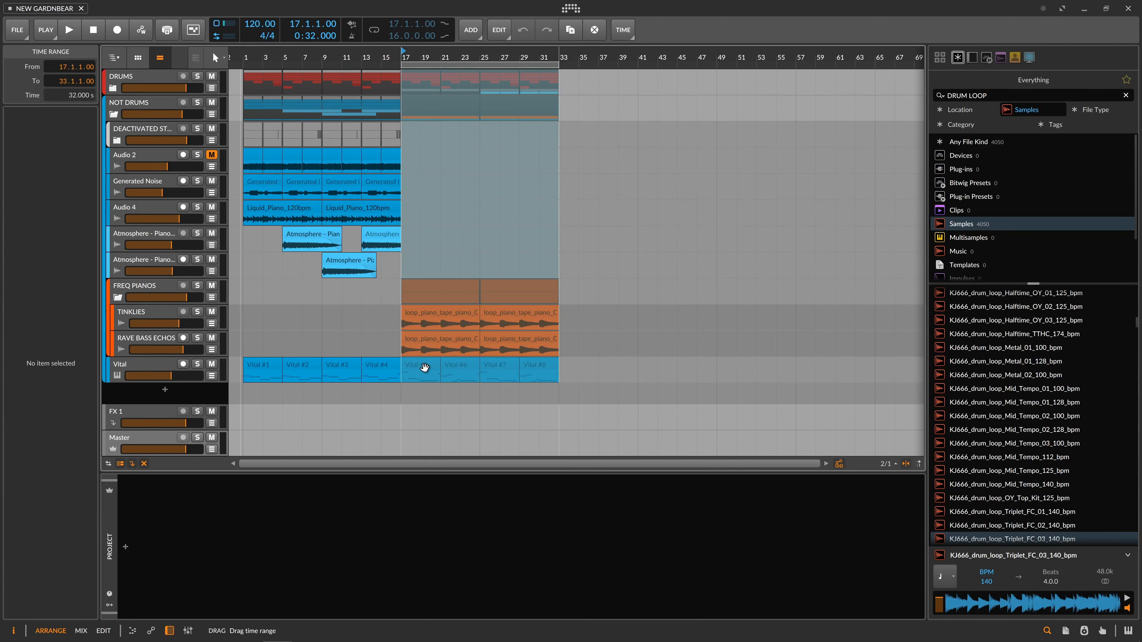
pyautogui.moveTo(424, 370); pyautogui.dragTo(581, 366)
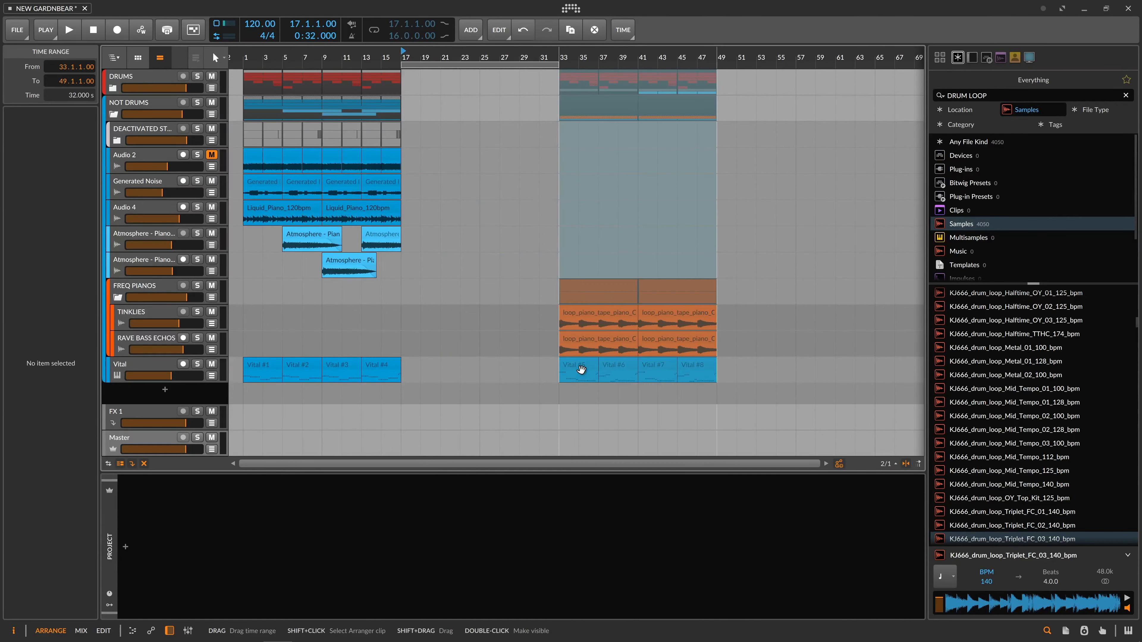
pyautogui.click(539, 372)
# - Select the first Vital clip of the moved section at bar 33 and expand the DRUMS group track
pyautogui.moveTo(673, 62); pyautogui.dragTo(500, 81)
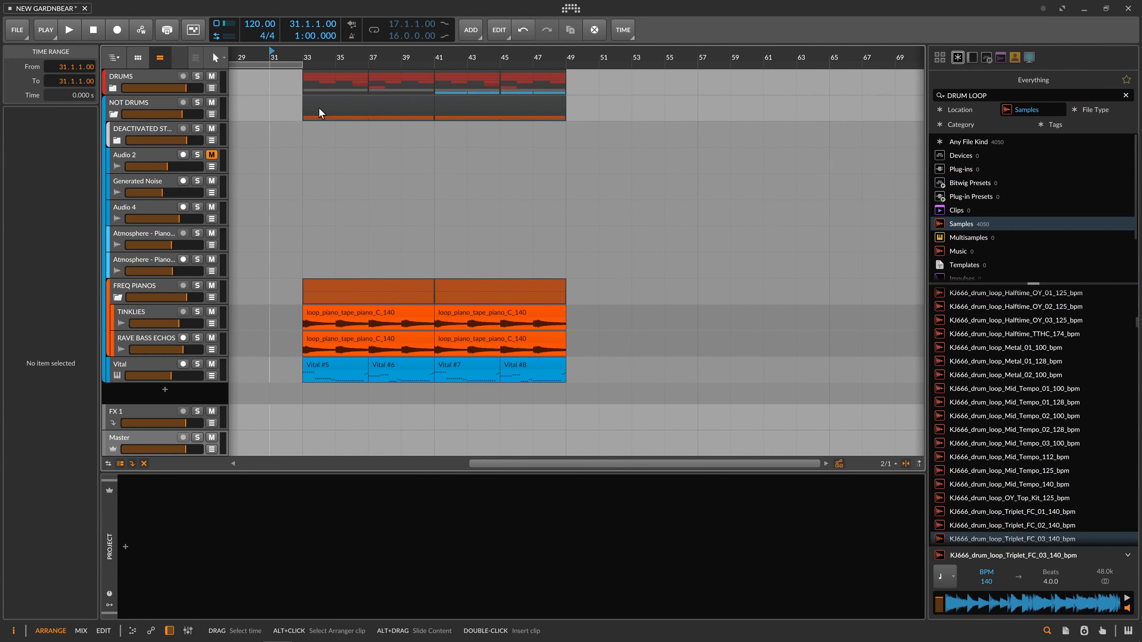
pyautogui.click(305, 138)
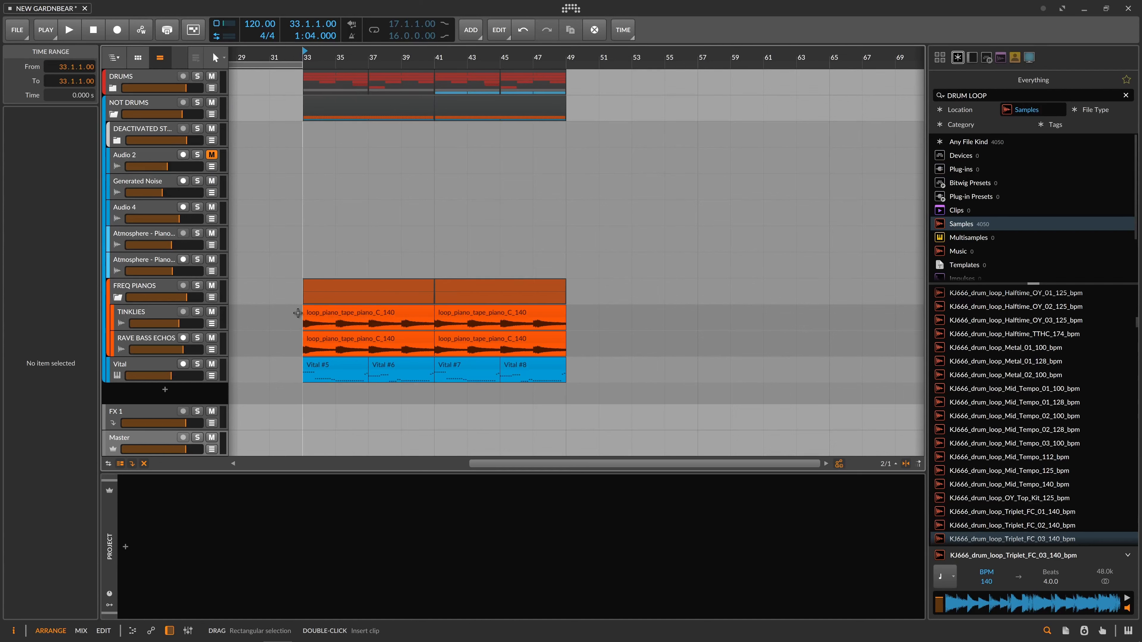
pyautogui.click(332, 366)
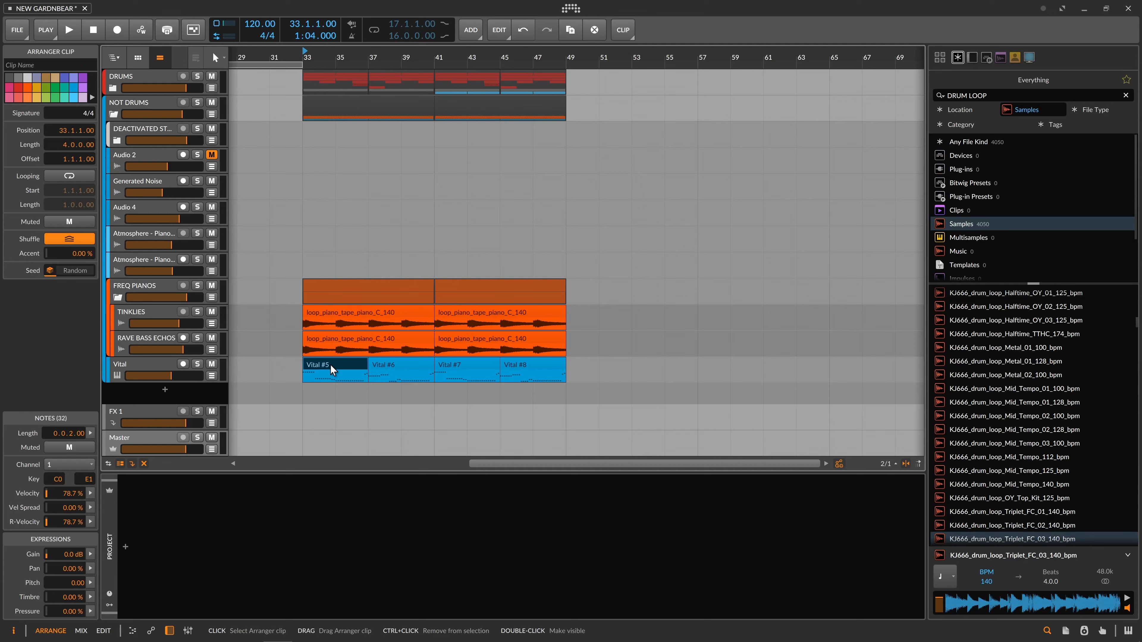
pyautogui.click(158, 75)
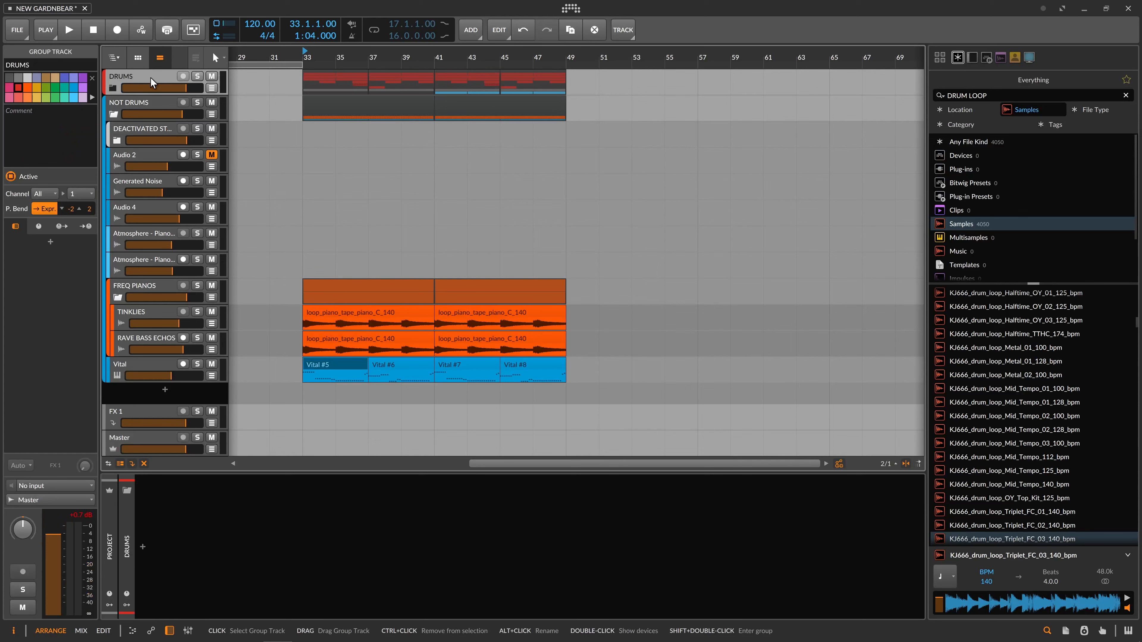
pyautogui.click(114, 88)
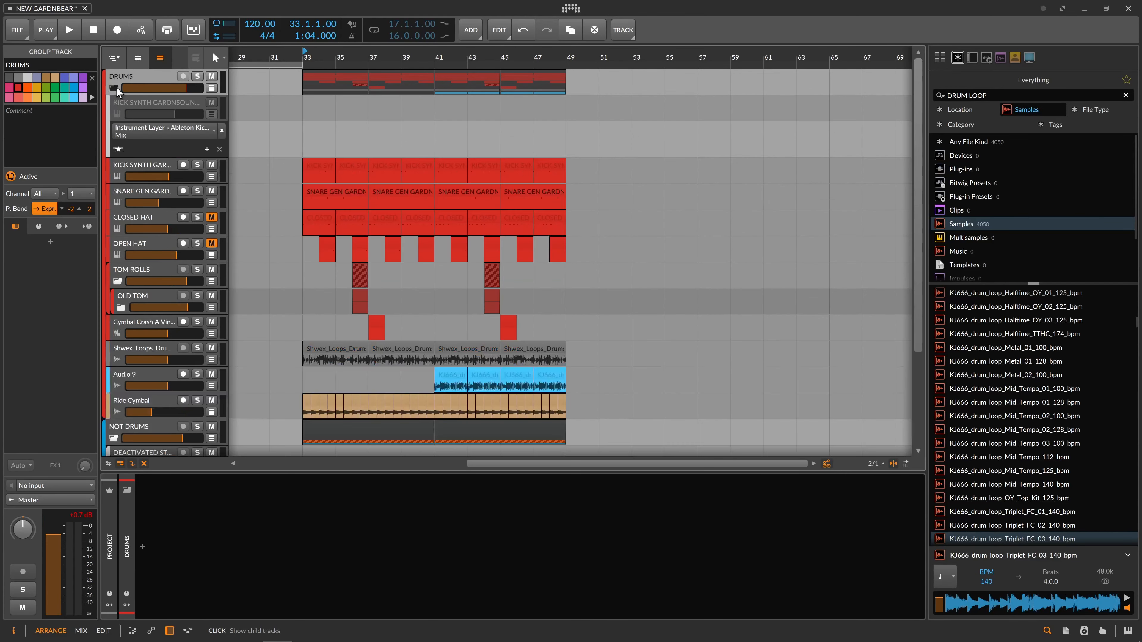
# - Solo the Shwex_Loops_Drums track and play its first clip from bar 33
pyautogui.click(293, 204)
pyautogui.scroll(-2, 282, 195)
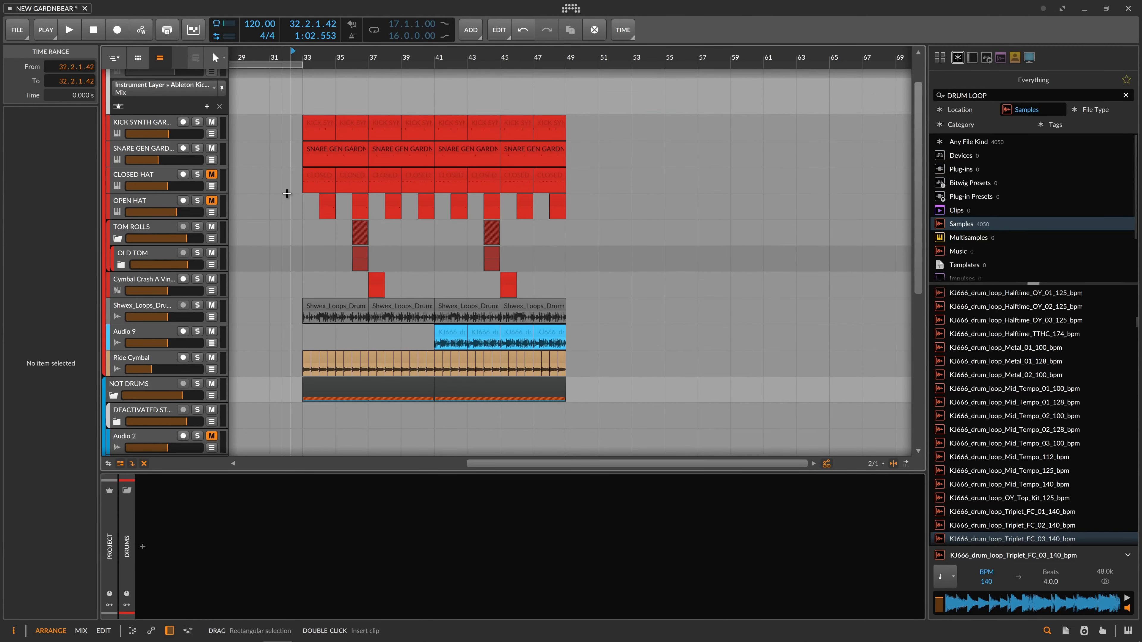
pyautogui.scroll(-4, 287, 194)
pyautogui.click(306, 203)
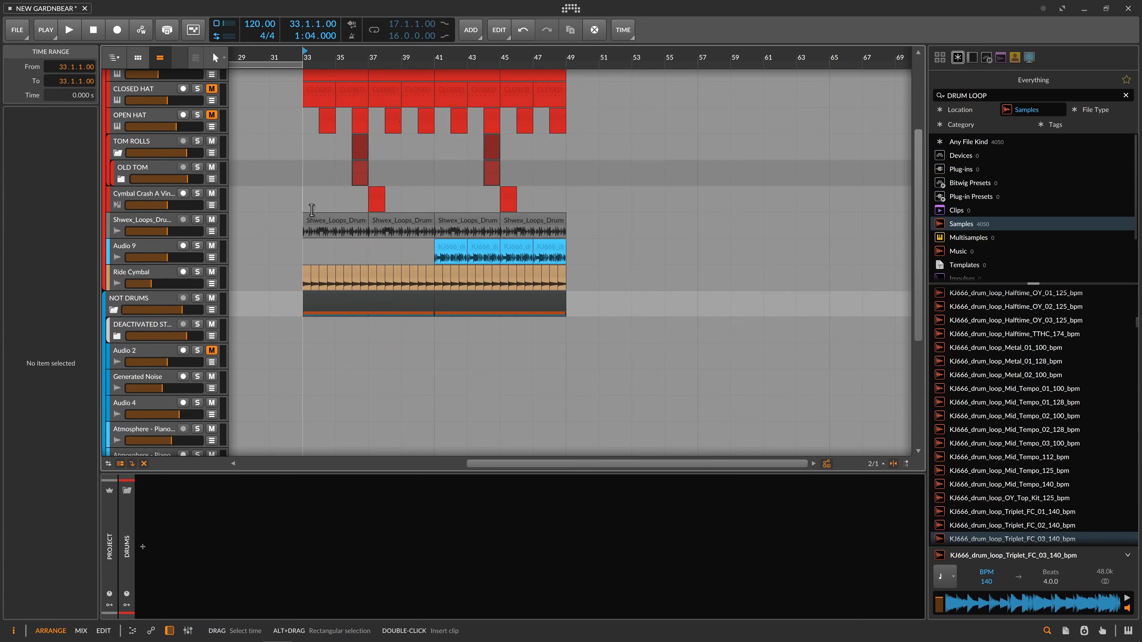
pyautogui.click(339, 223)
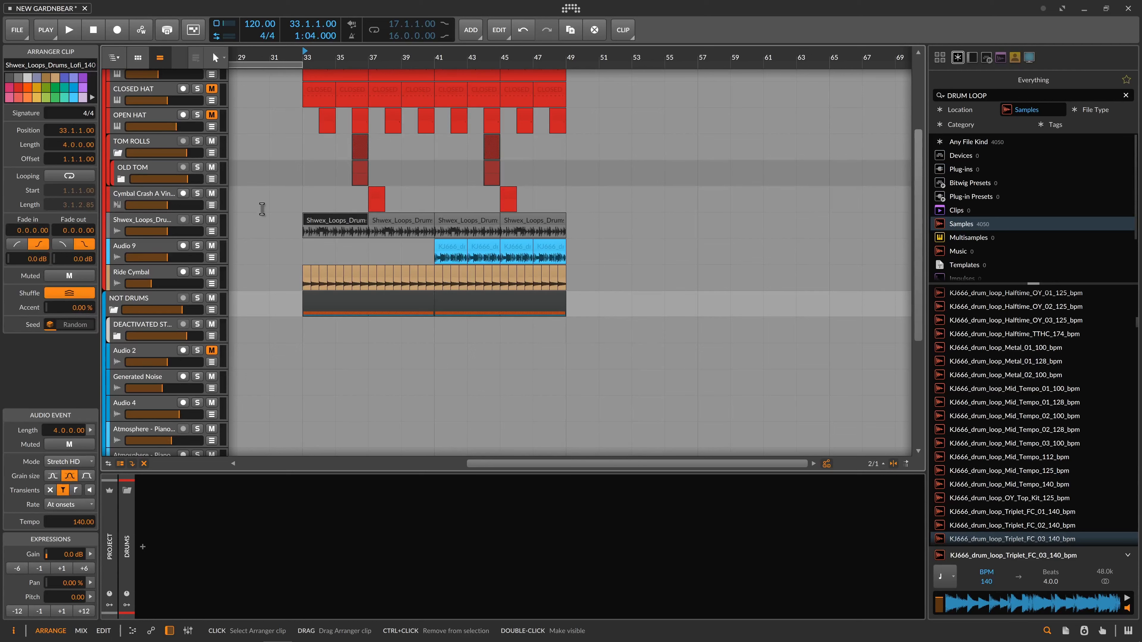
pyautogui.click(197, 219)
pyautogui.press('space')
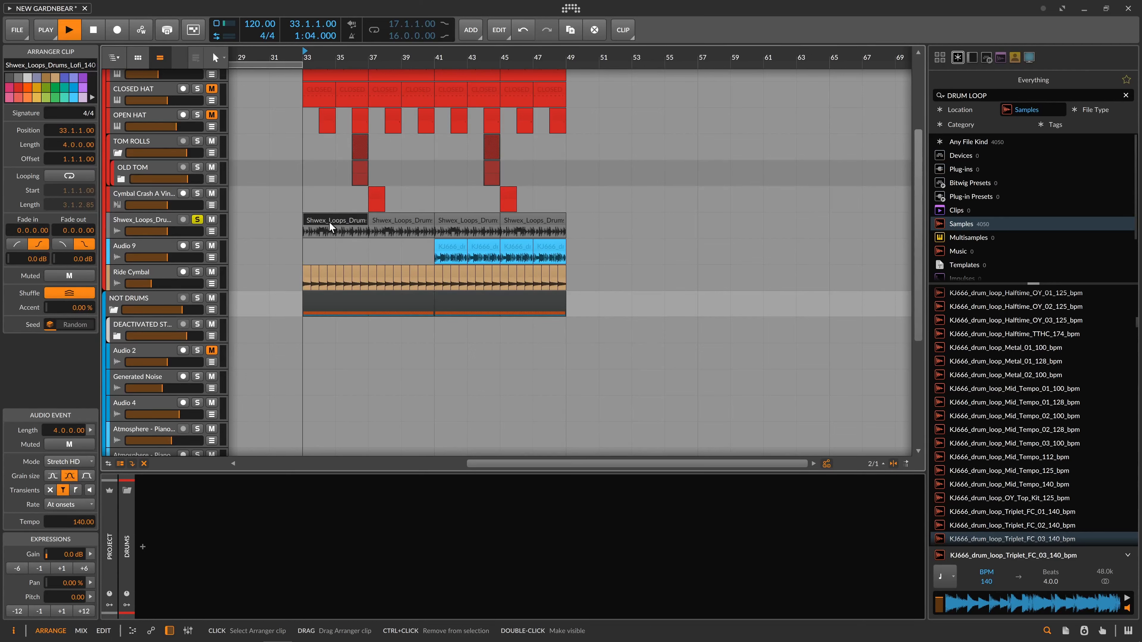
# - Inspect the EQ-5 on the Shwex_Loops_Drums track, stop playback and turn off the track's solo
pyautogui.click(152, 217)
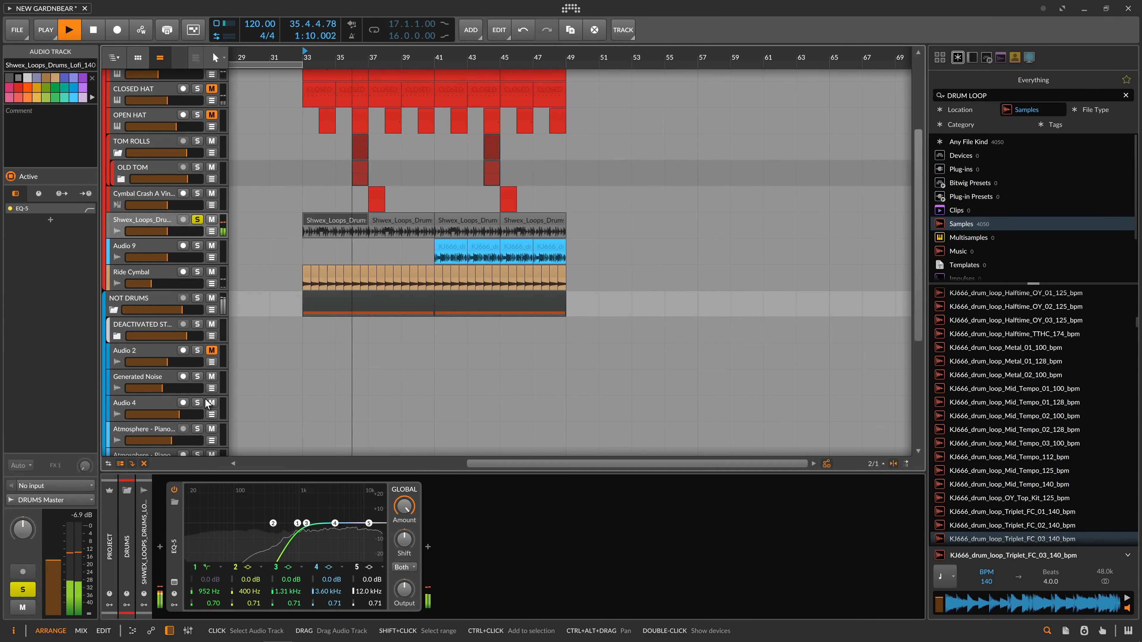
pyautogui.press('space')
pyautogui.click(178, 535)
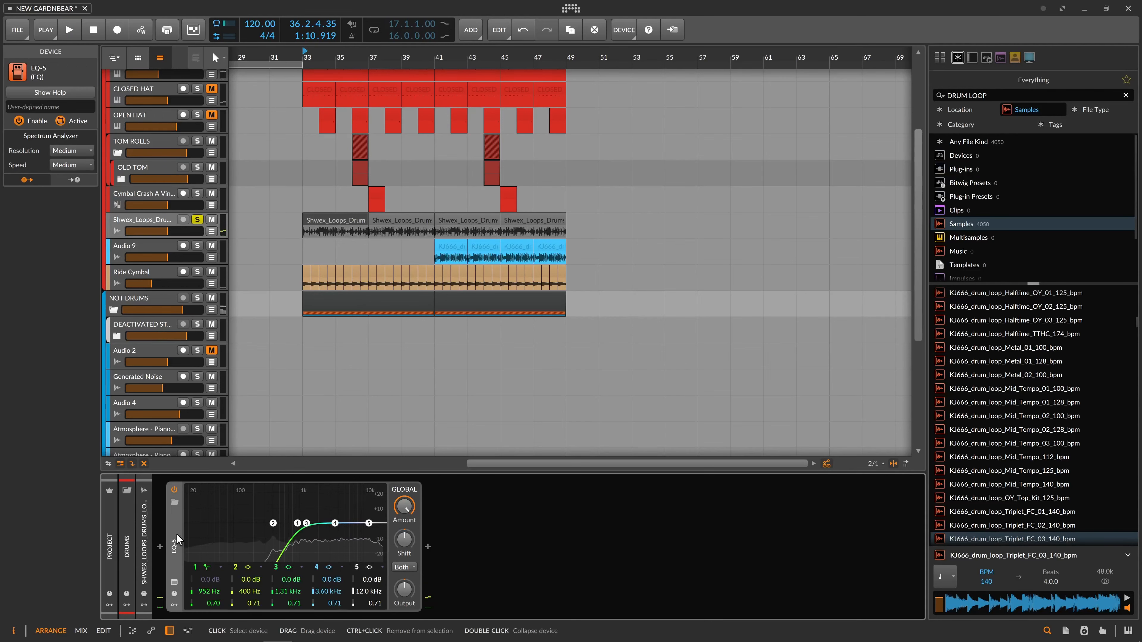
pyautogui.click(197, 219)
# - Examine the Audio 9 track's devices and its first drum loop clip at bar 41
pyautogui.click(467, 261)
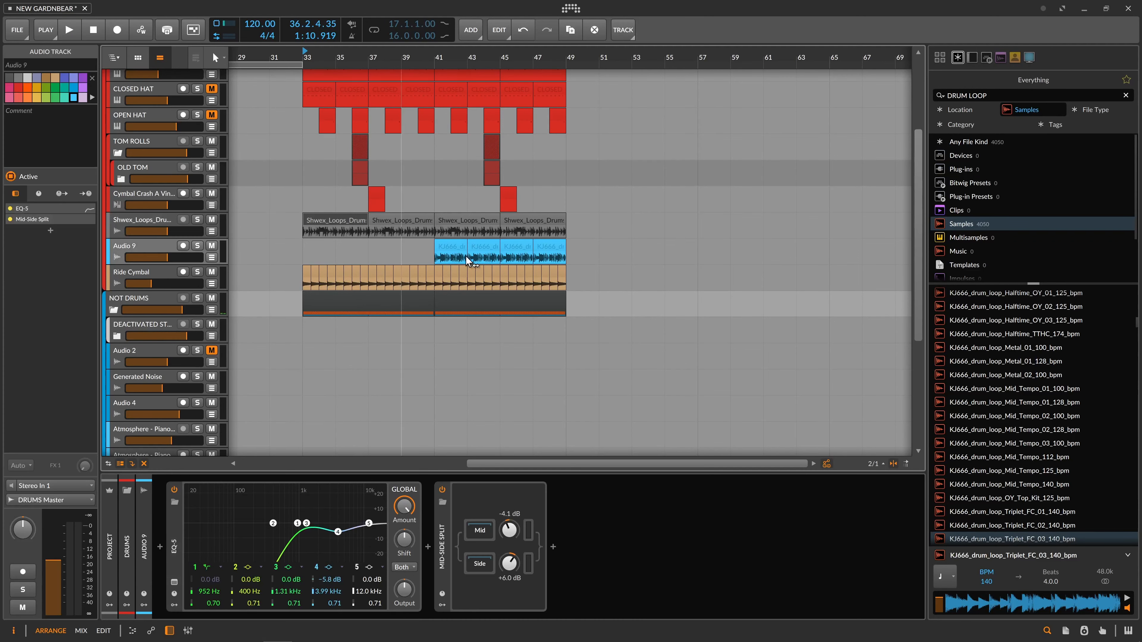
pyautogui.click(452, 254)
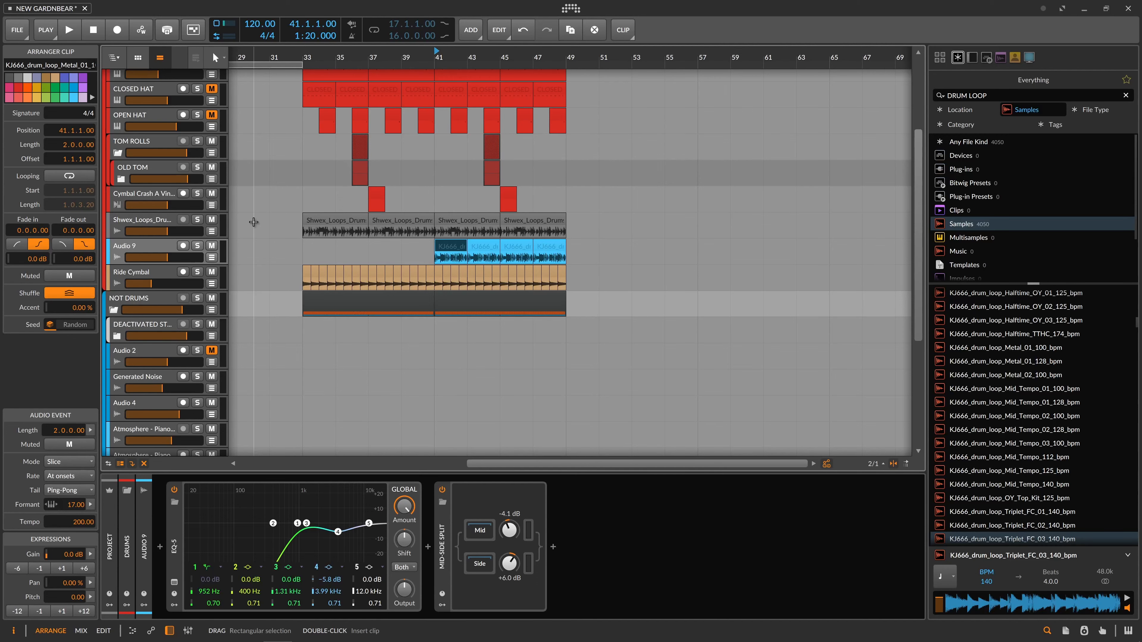
pyautogui.scroll(3, 254, 222)
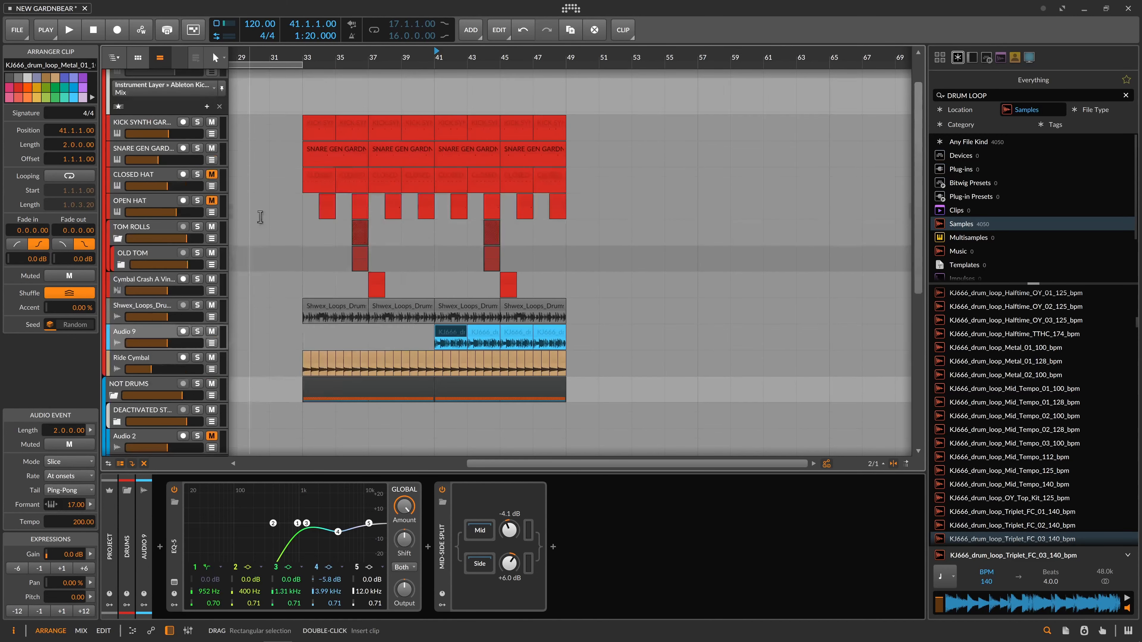
# - Rename the Shwex_Loops_Drums track as GLITCHES
pyautogui.click(335, 310)
pyautogui.doubleClick(136, 306)
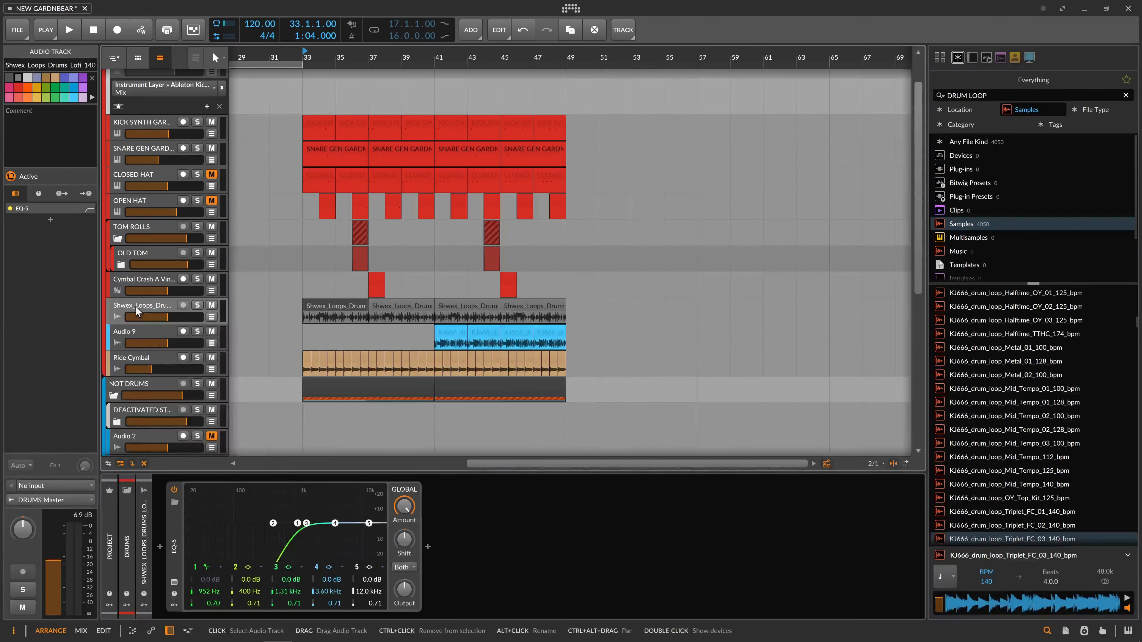
pyautogui.write('G')
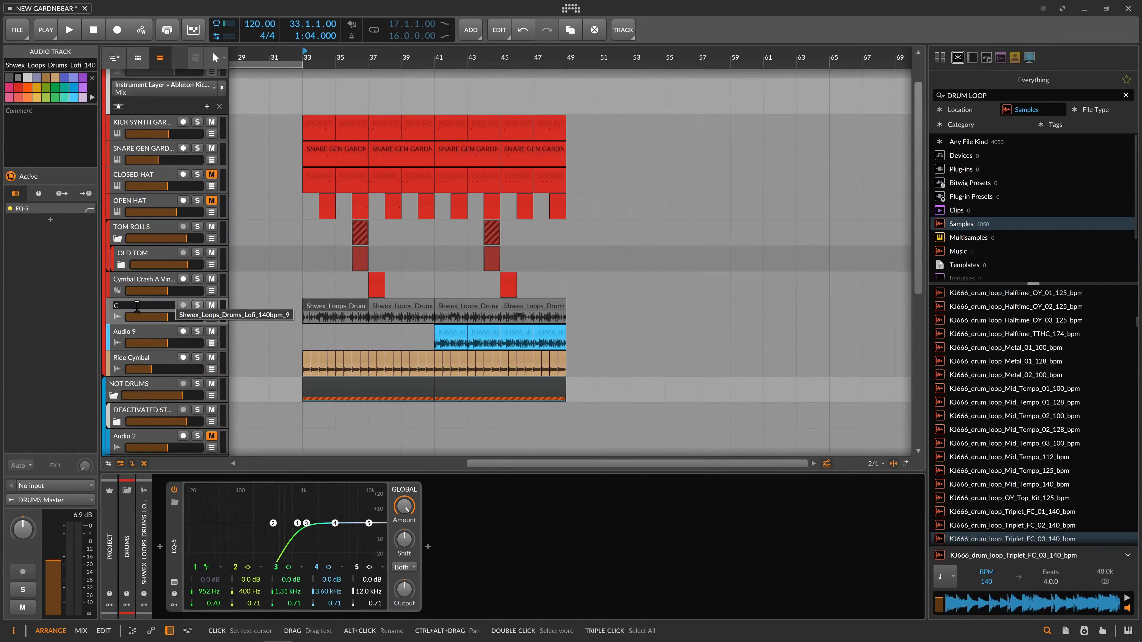
pyautogui.write('LITCHES')
pyautogui.press('Return')
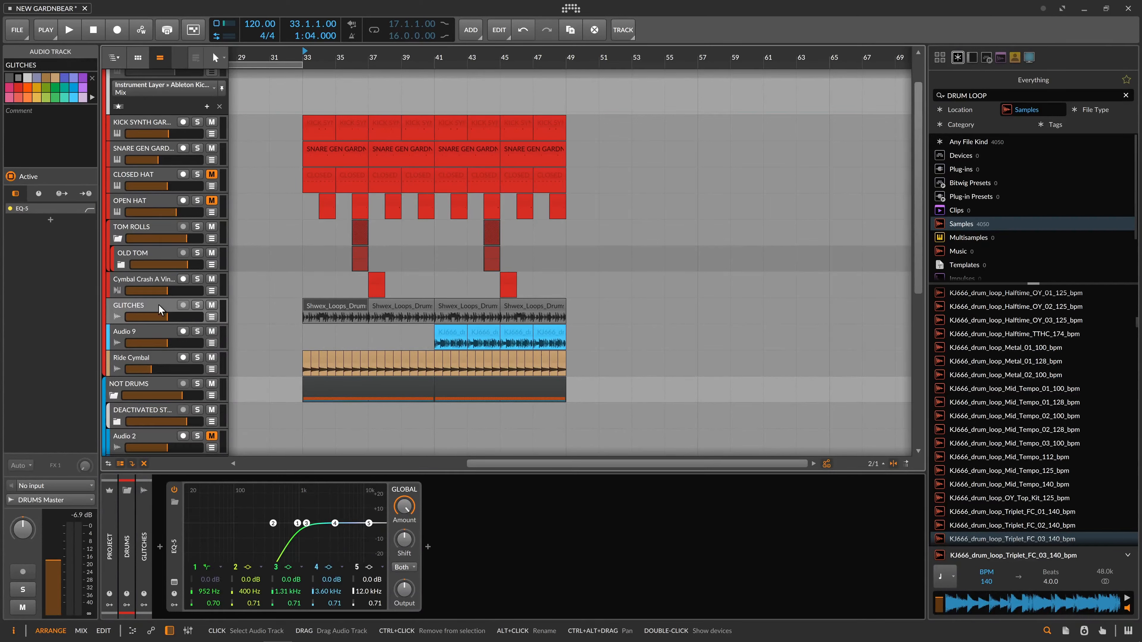
# - Solo the Audio 9 track, audition its first clip from bar 41, stop playback and select the track
pyautogui.click(154, 337)
pyautogui.click(439, 334)
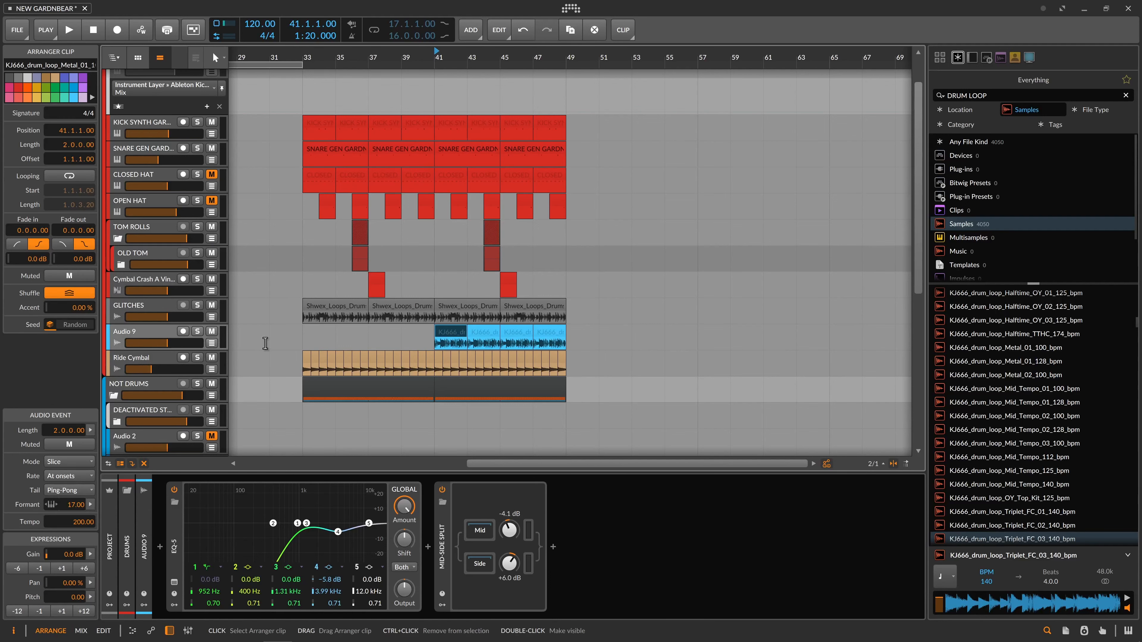
pyautogui.click(200, 334)
pyautogui.press('space')
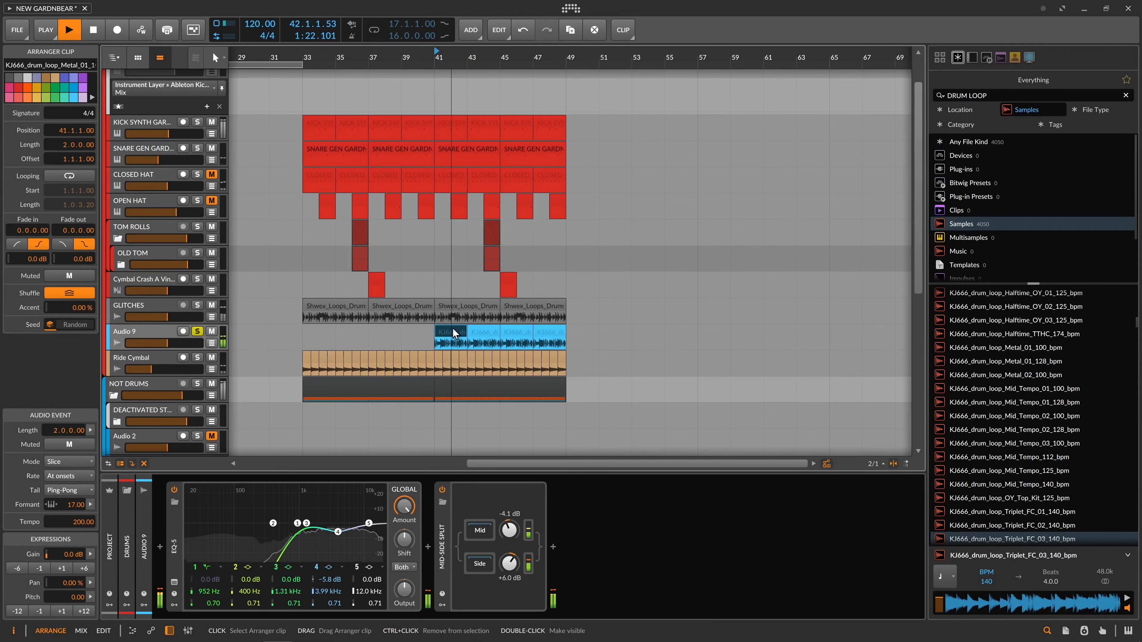
pyautogui.press('space')
pyautogui.click(143, 331)
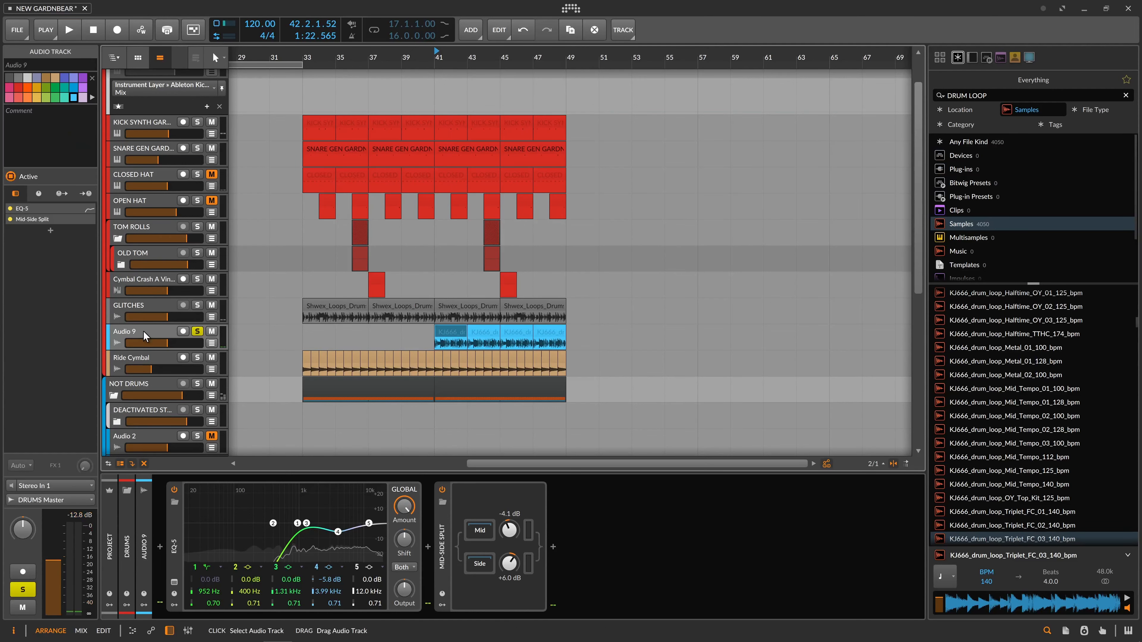
# - Rename the Audio 9 track as HP KJ and turn off its solo
pyautogui.doubleClick(140, 331)
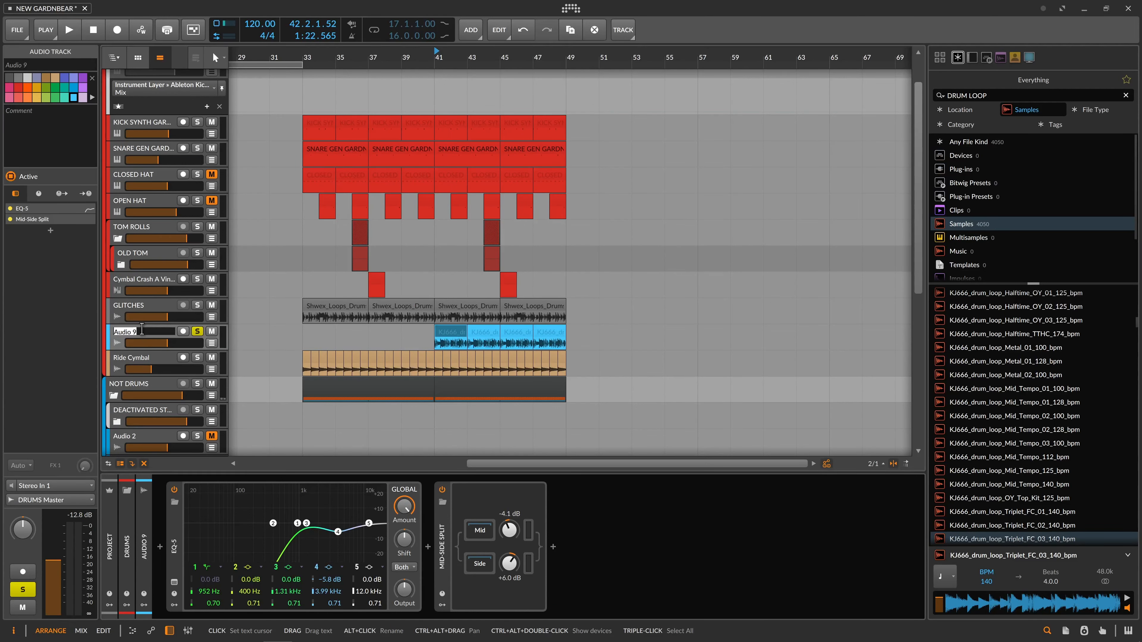
pyautogui.write('HIG')
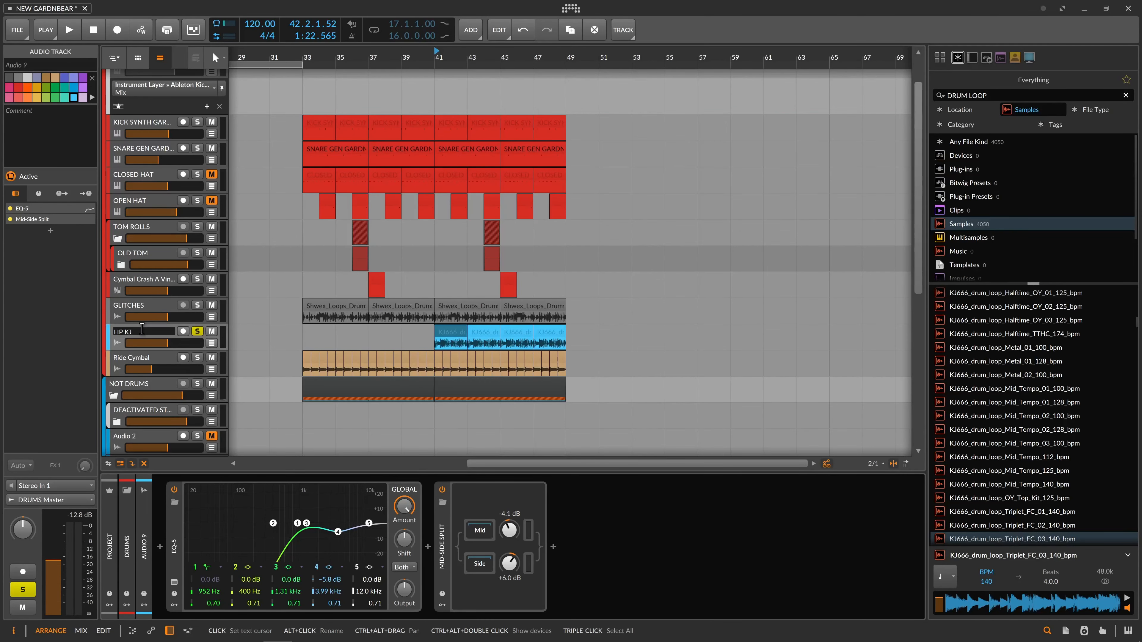
pyautogui.press('Return')
pyautogui.scroll(-3, 139, 385)
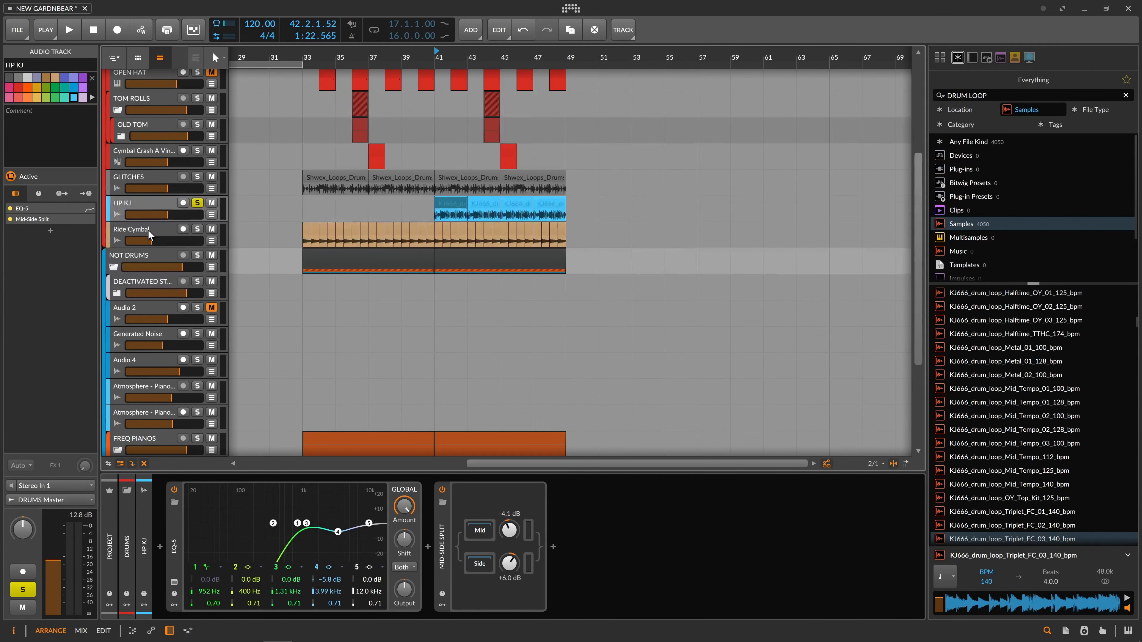
pyautogui.click(197, 203)
# - Rename the Ride Cymbal track in capitals as RIDE CYMBAL
pyautogui.click(151, 230)
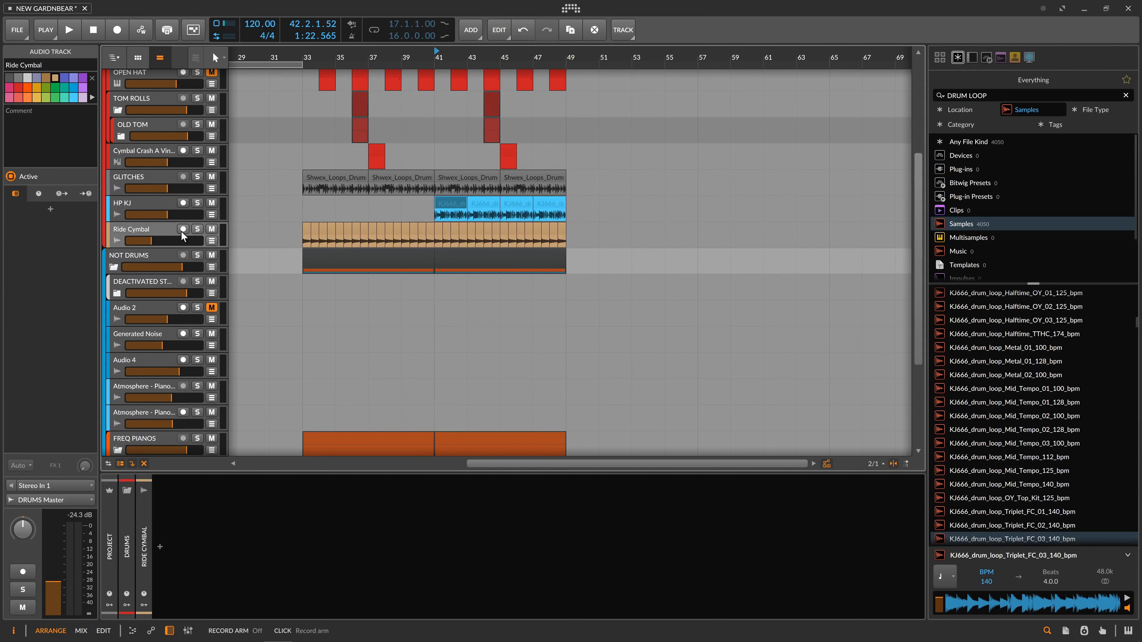
pyautogui.doubleClick(142, 228)
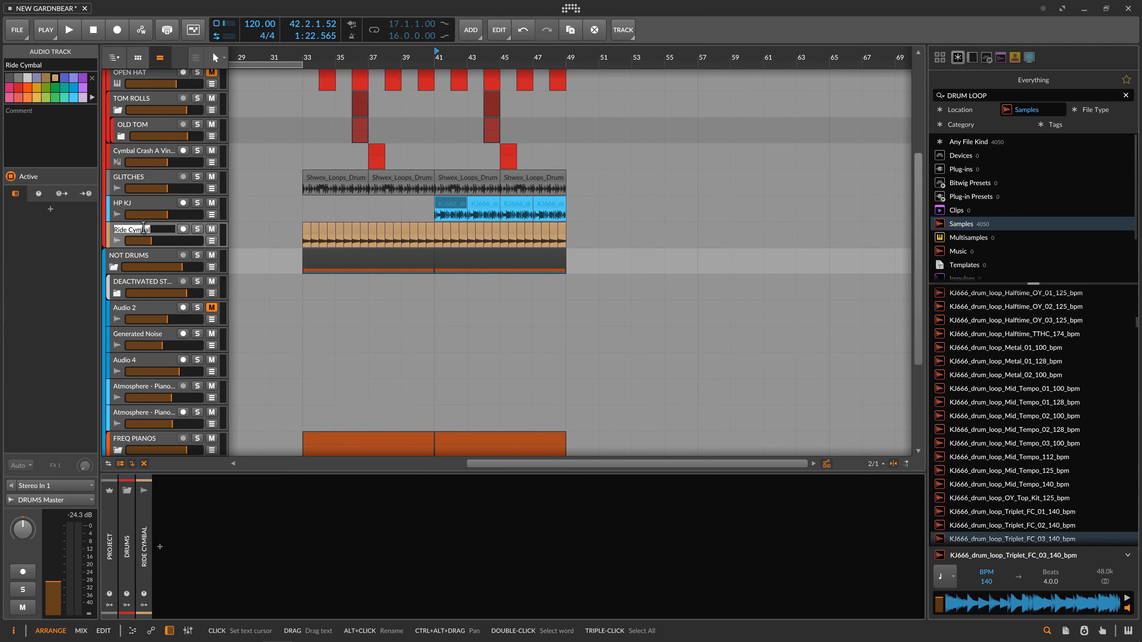
pyautogui.write('RIDE CYMBAL')
pyautogui.press('Return')
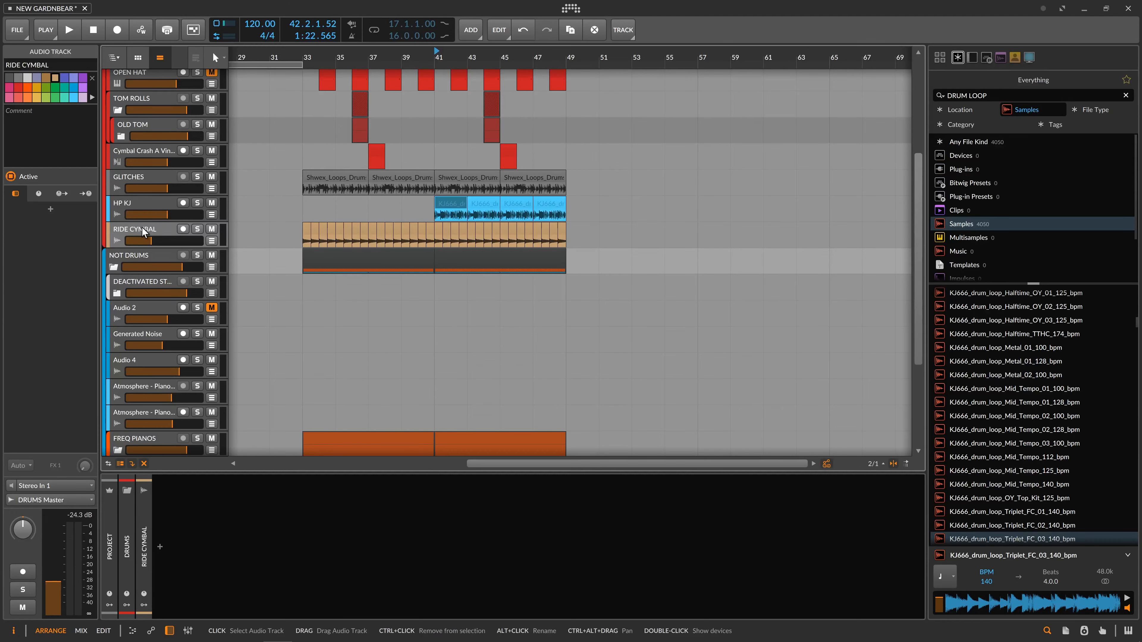
# - Examine the two Dynamics devices on the NOT DRUMS group track
pyautogui.scroll(-3, 256, 241)
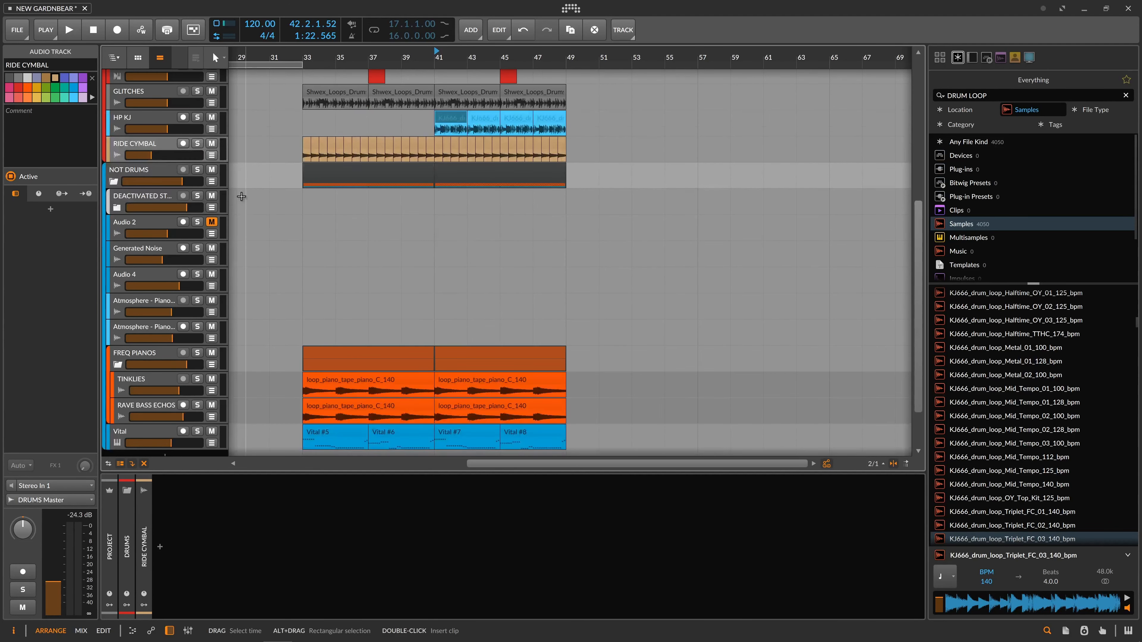
pyautogui.click(150, 172)
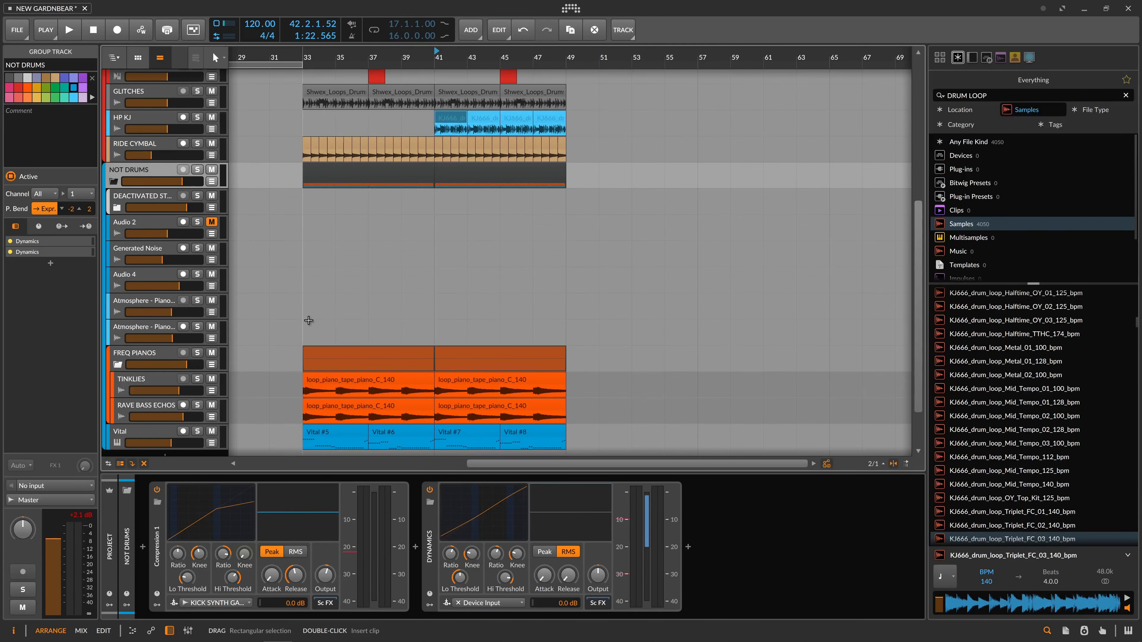
pyautogui.scroll(-2, 293, 286)
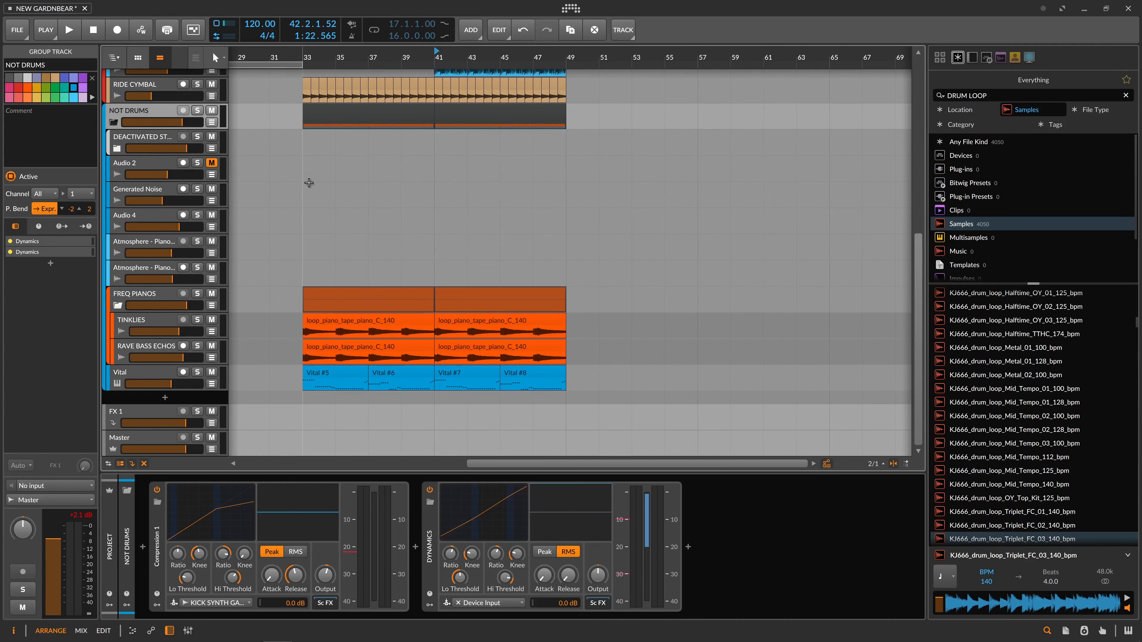
# - Expand the DEACTIVATED STUFF group to view its child tracks, and collapse it again
pyautogui.click(138, 134)
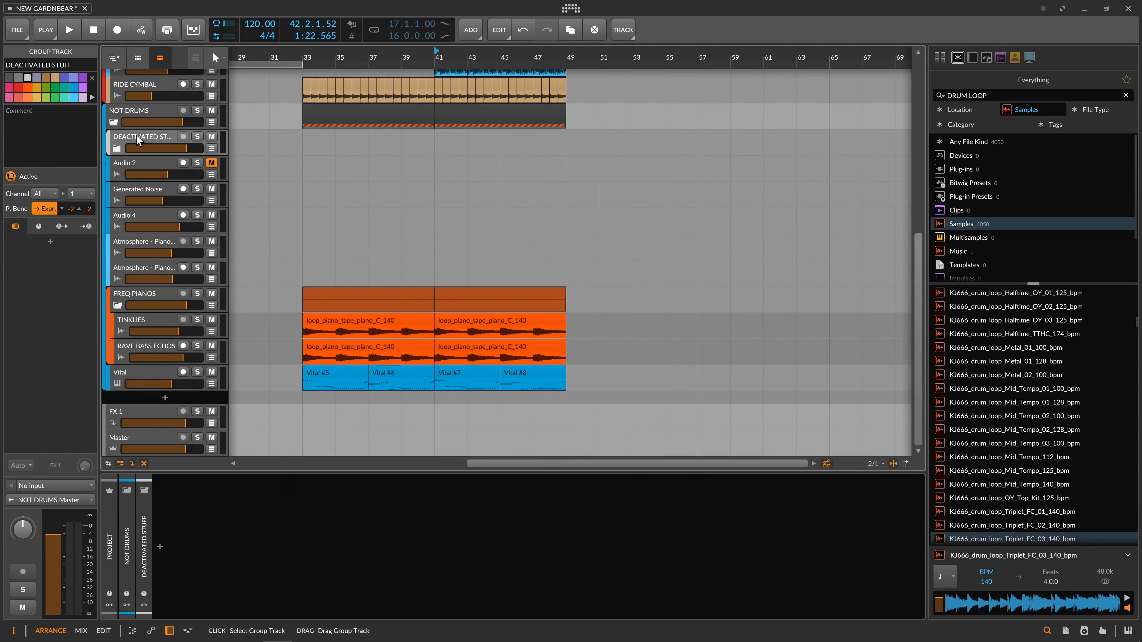
pyautogui.click(115, 151)
pyautogui.moveTo(344, 55); pyautogui.dragTo(410, 64)
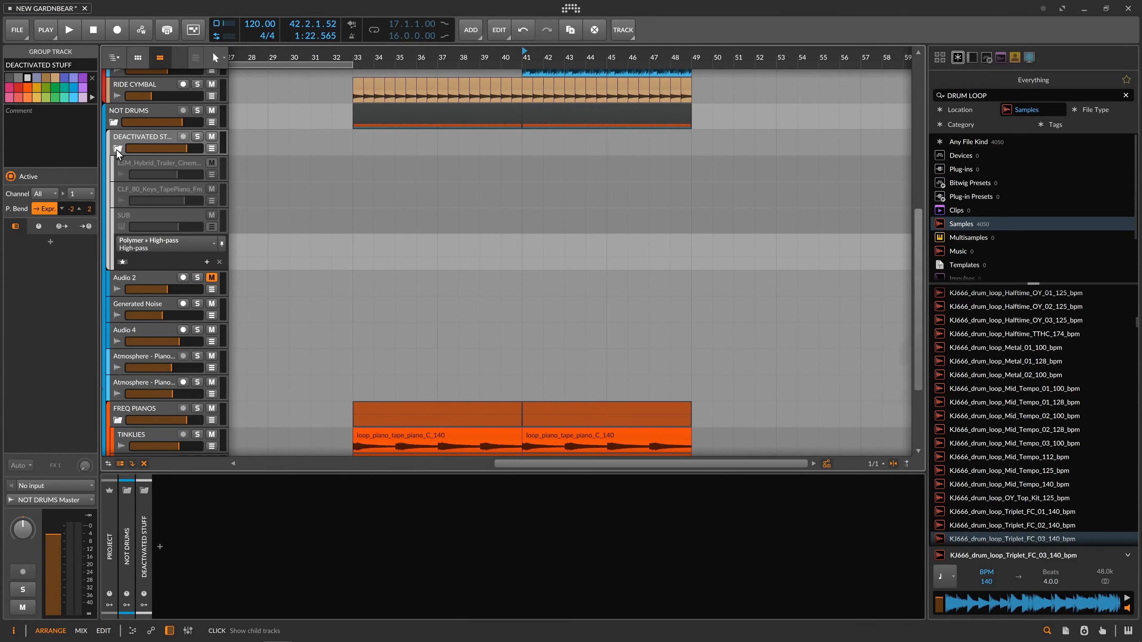
pyautogui.click(116, 150)
# - Look through the Audio 2, Generated Noise, lower Atmosphere and FREQ PIANOS tracks for devices
pyautogui.click(143, 161)
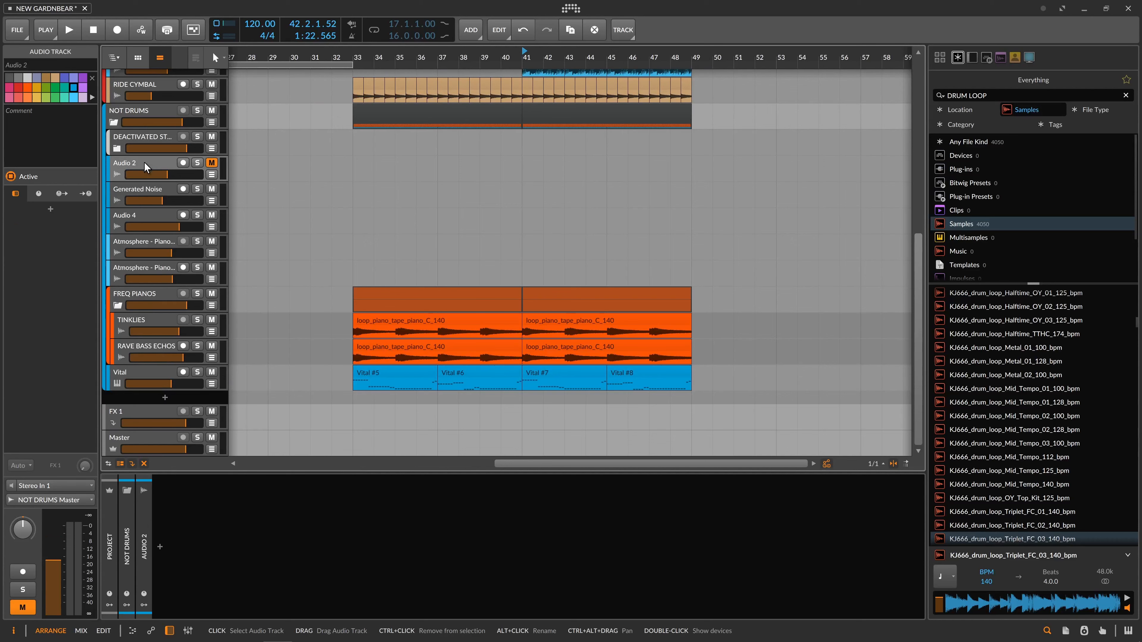
pyautogui.click(148, 192)
pyautogui.click(176, 268)
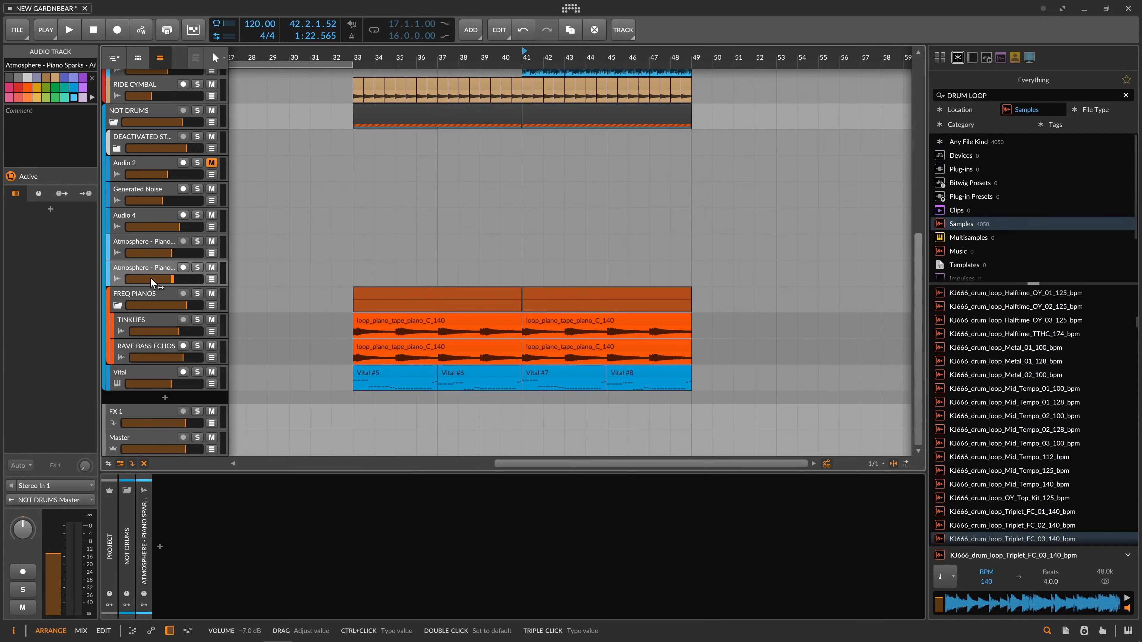
pyautogui.click(152, 295)
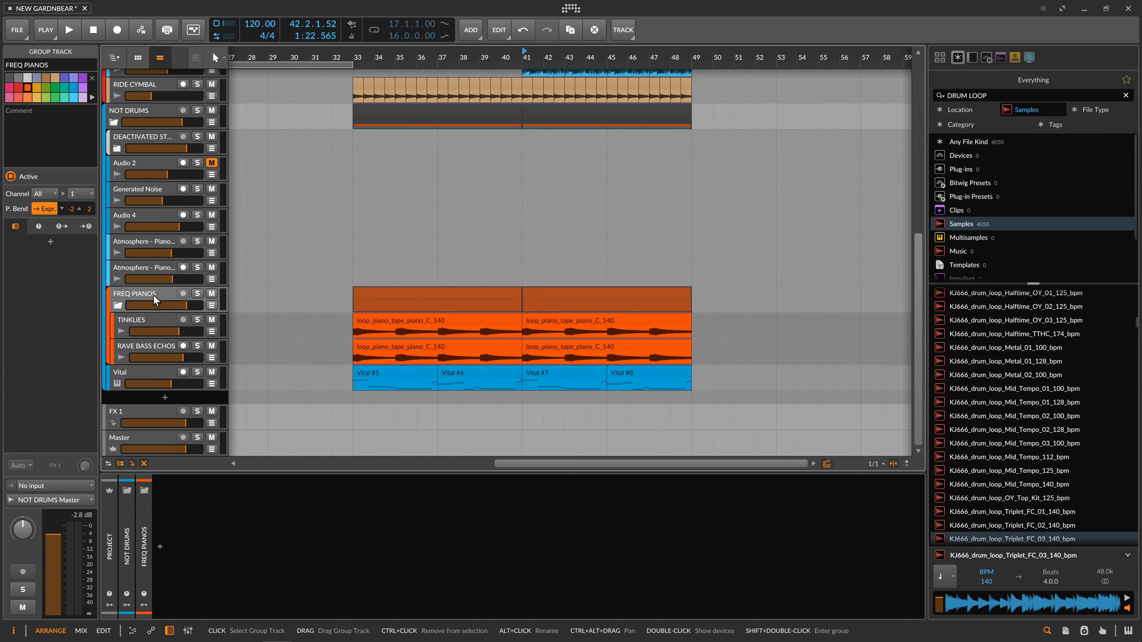
# - Rename the Vital instrument track as BASSLINE
pyautogui.click(137, 373)
pyautogui.doubleClick(143, 368)
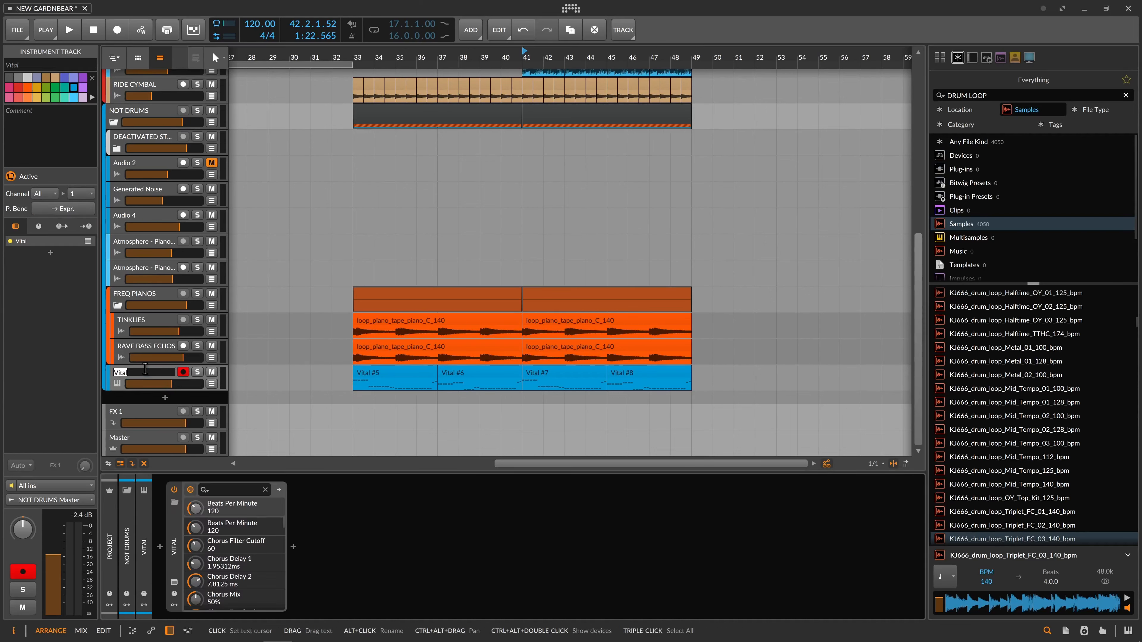
pyautogui.write('BASSLINE')
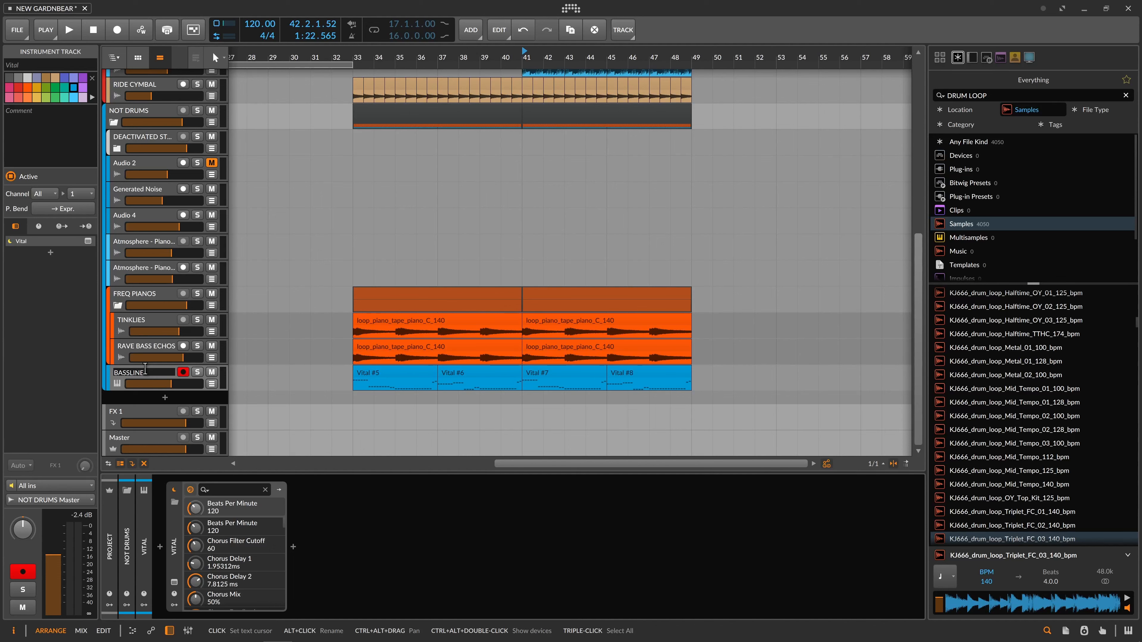
pyautogui.press('Return')
# - Solo the BASSLINE track, audition its first clip from bar 33 and stop playback
pyautogui.click(360, 377)
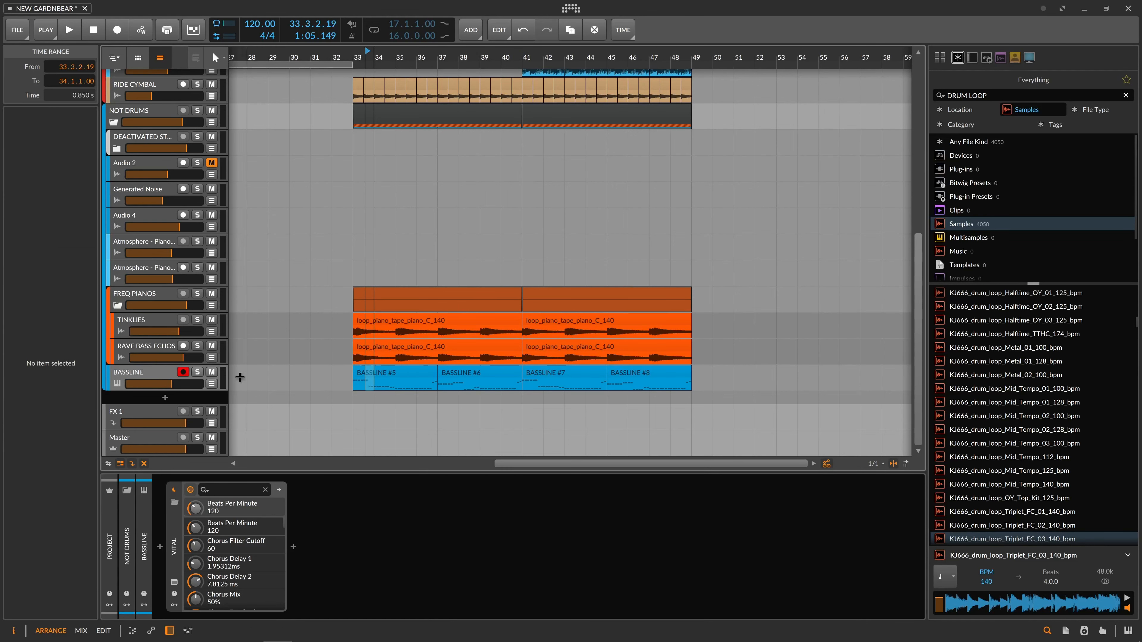
pyautogui.click(197, 372)
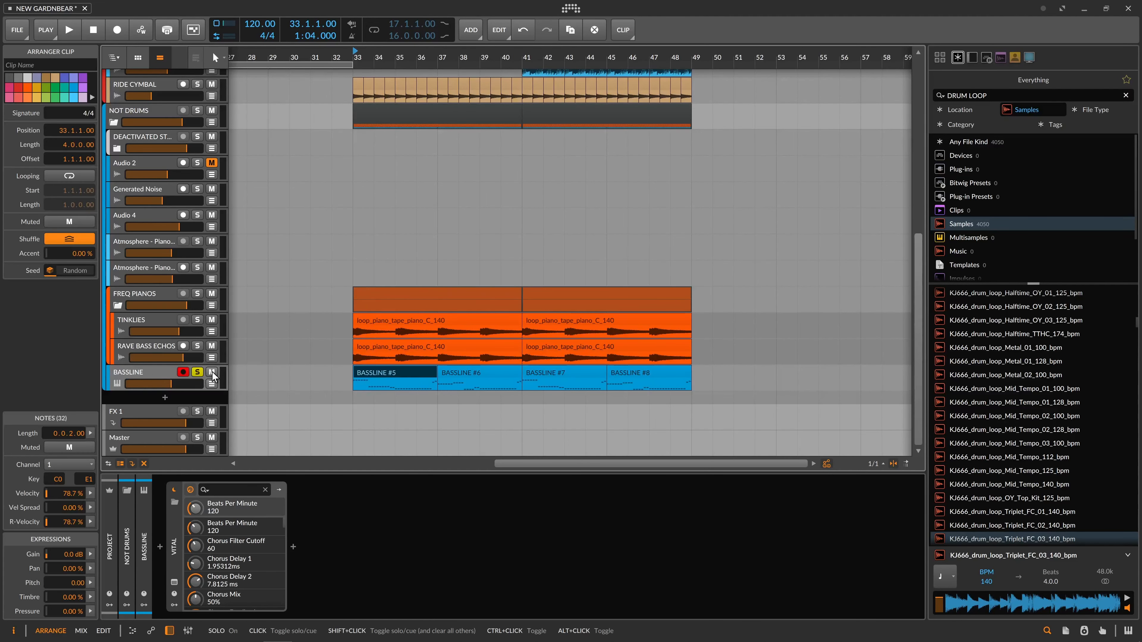
pyautogui.press('space')
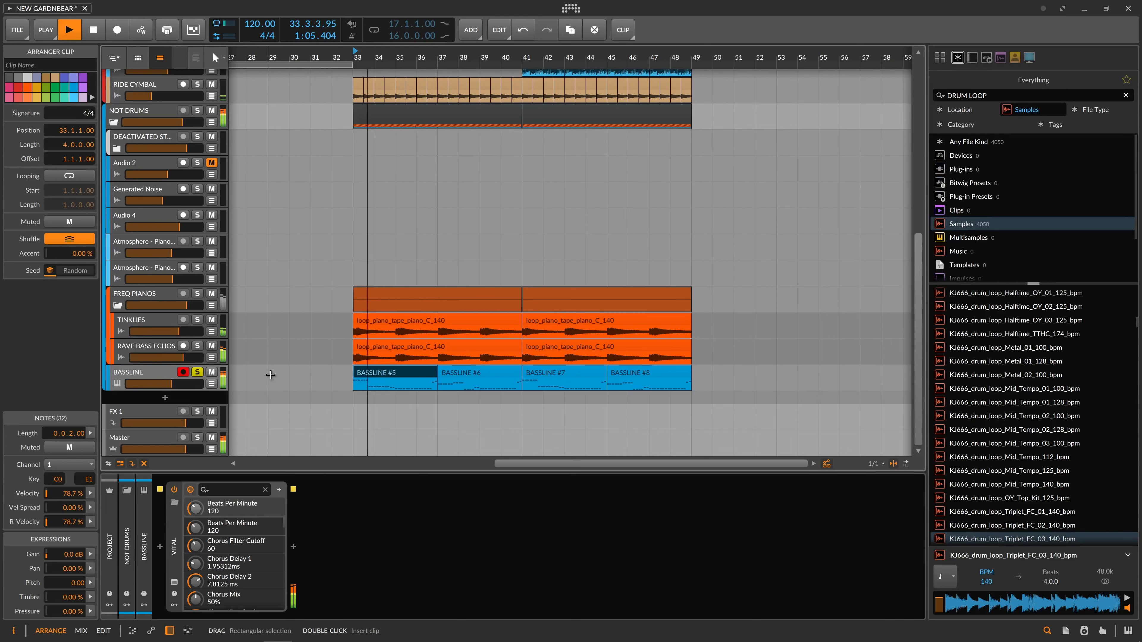
pyautogui.press('space')
# - Inspect the BASSLINE track's patch in the Vital plug-in window, close it and turn off the track's solo
pyautogui.click(135, 374)
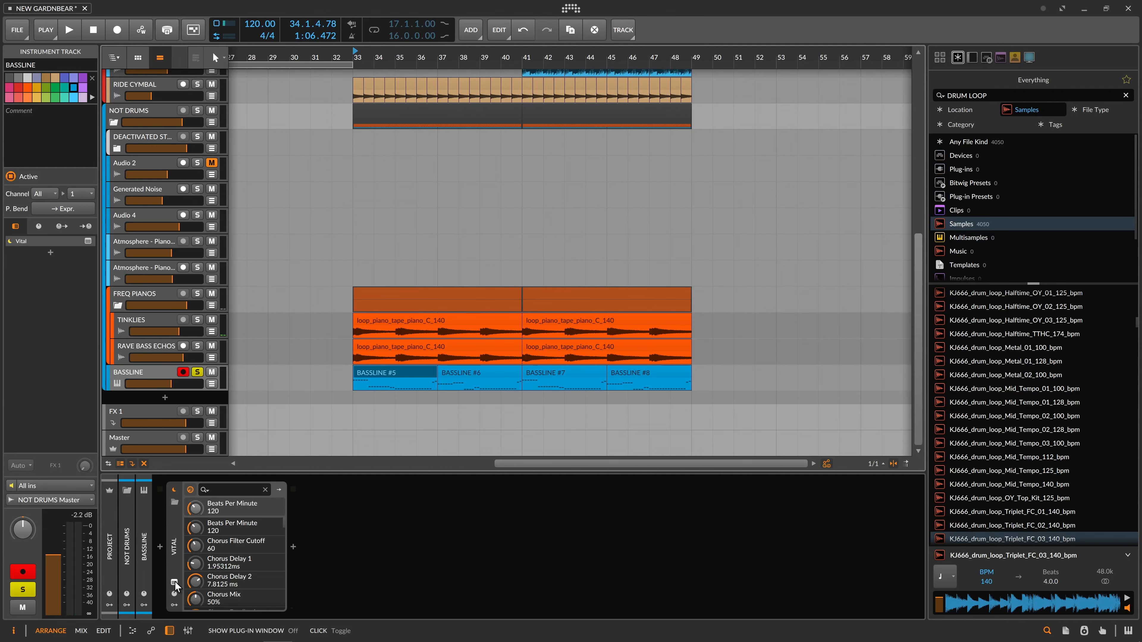
pyautogui.click(174, 582)
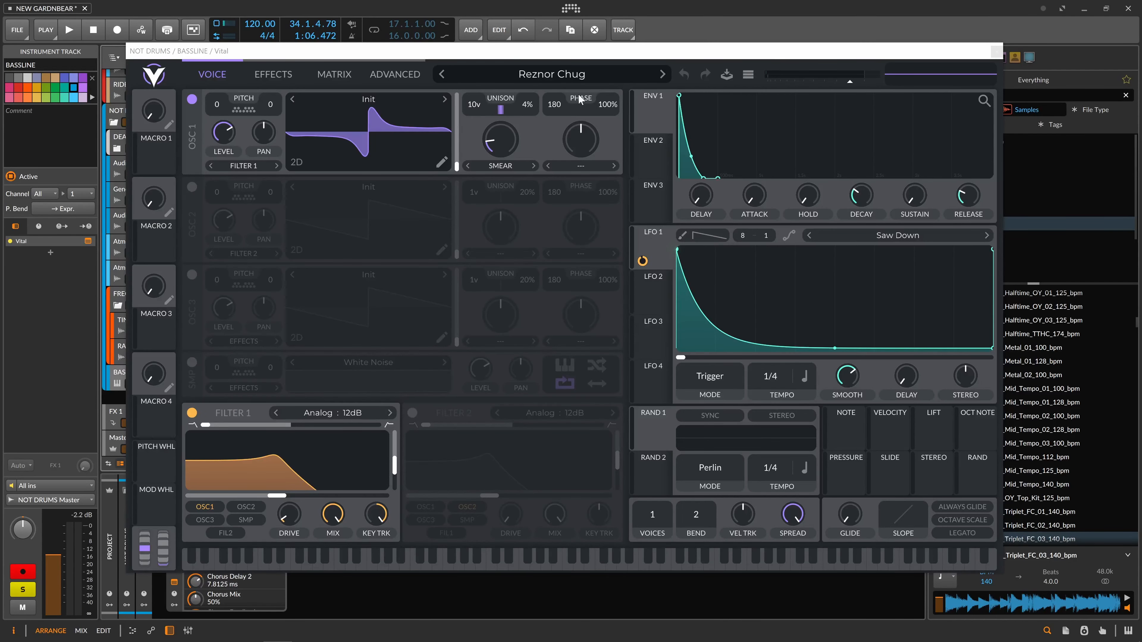
pyautogui.click(997, 53)
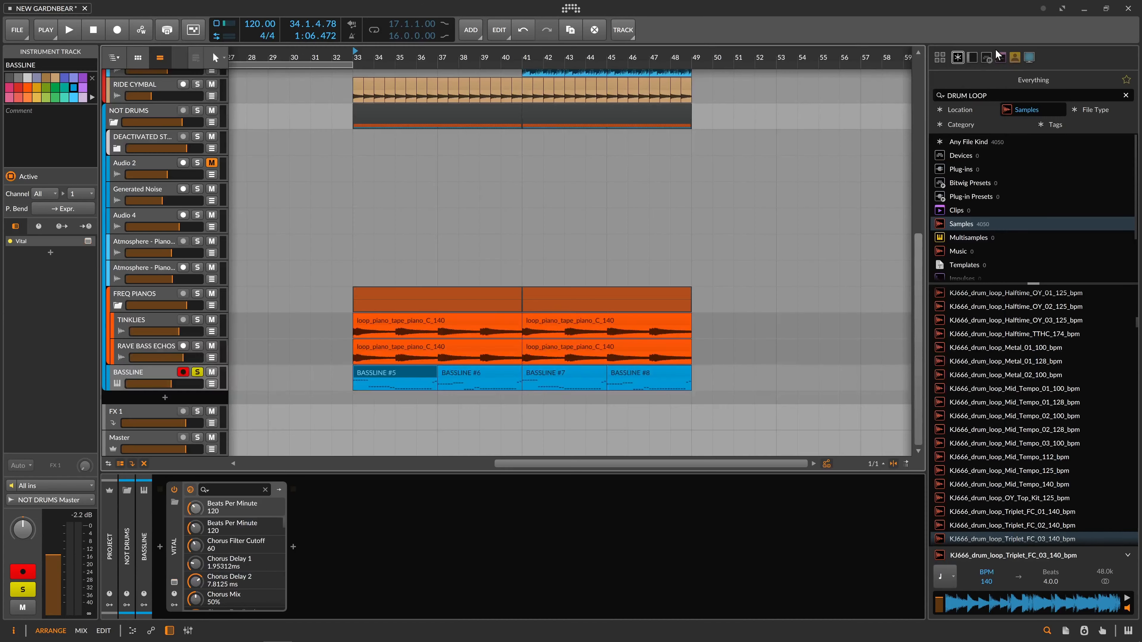
pyautogui.click(289, 363)
pyautogui.click(196, 372)
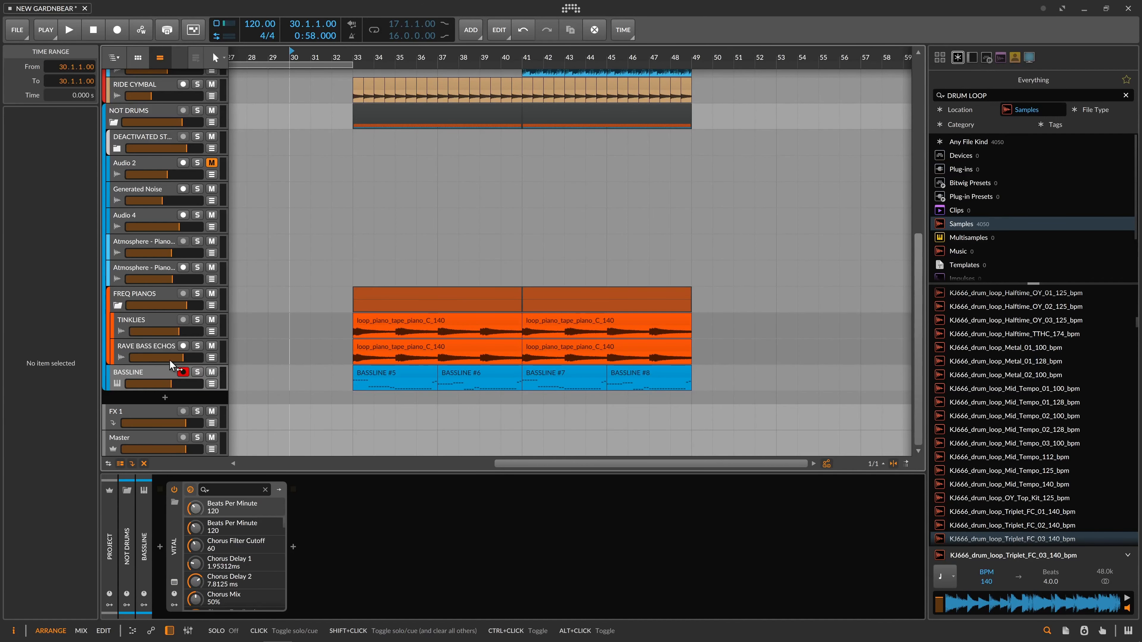
# - Examine the RAVE BASS ECHOS devices, solo the track, audition its first clip from bar 33 and stop playback
pyautogui.click(147, 348)
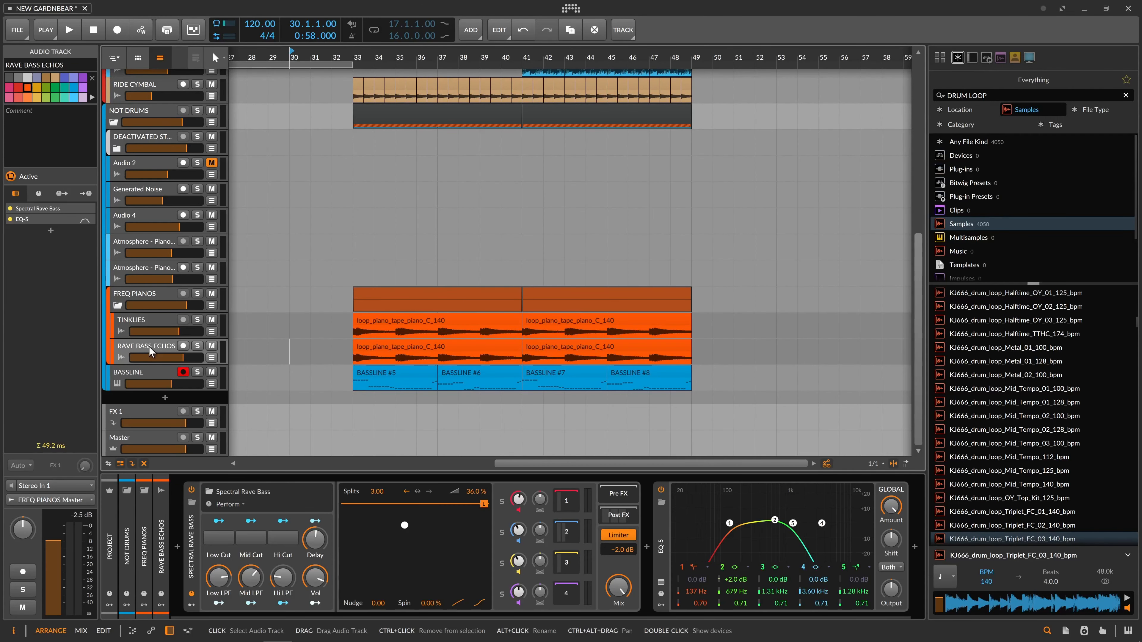
pyautogui.click(400, 346)
pyautogui.click(197, 346)
pyautogui.press('space')
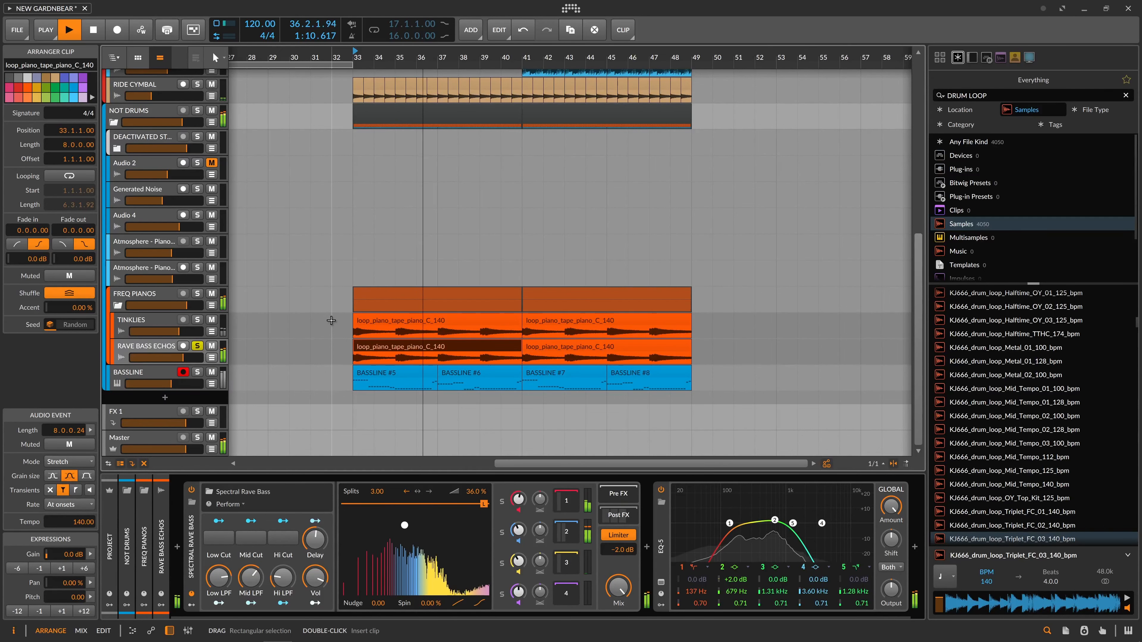
pyautogui.press('space')
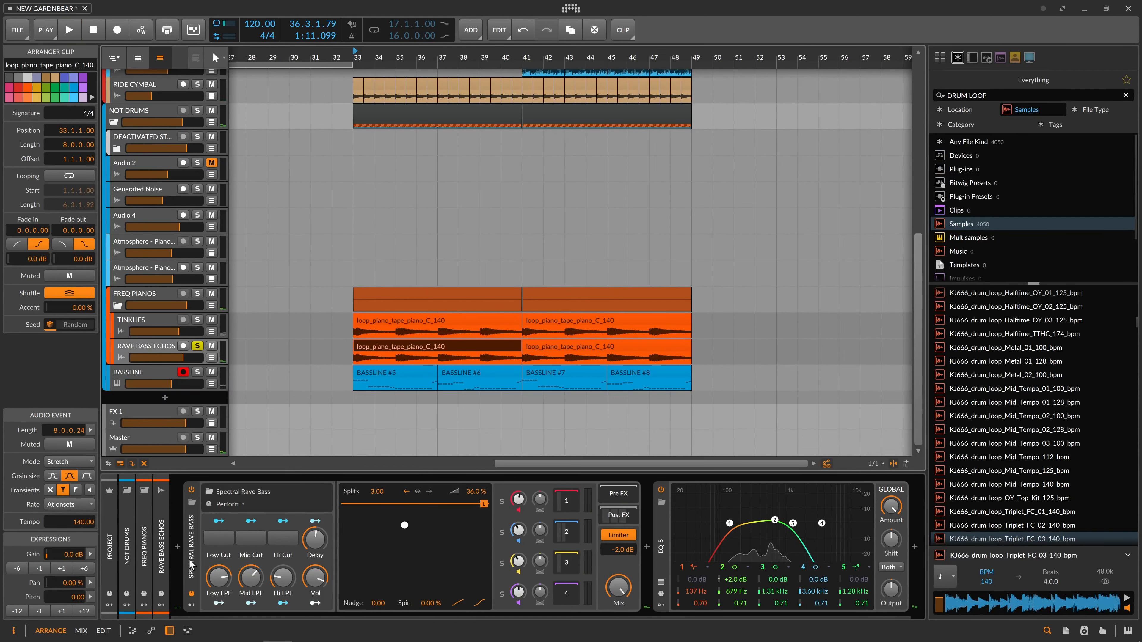
# - Read the built-in help for the Spectral Rave Bass device and close it
pyautogui.click(192, 560)
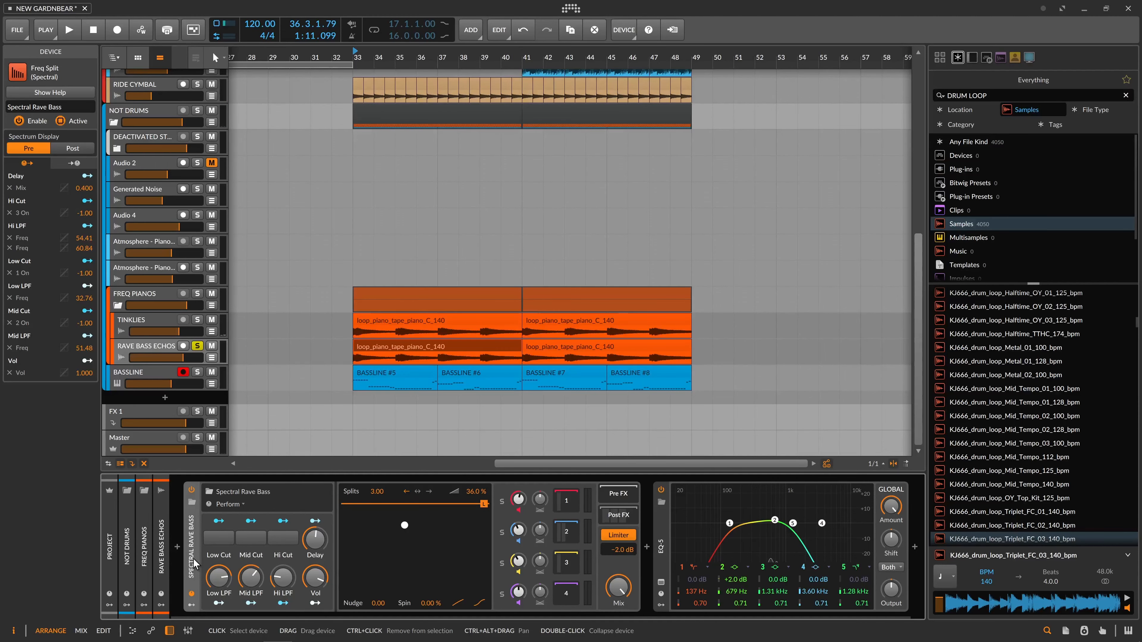
pyautogui.press('F1')
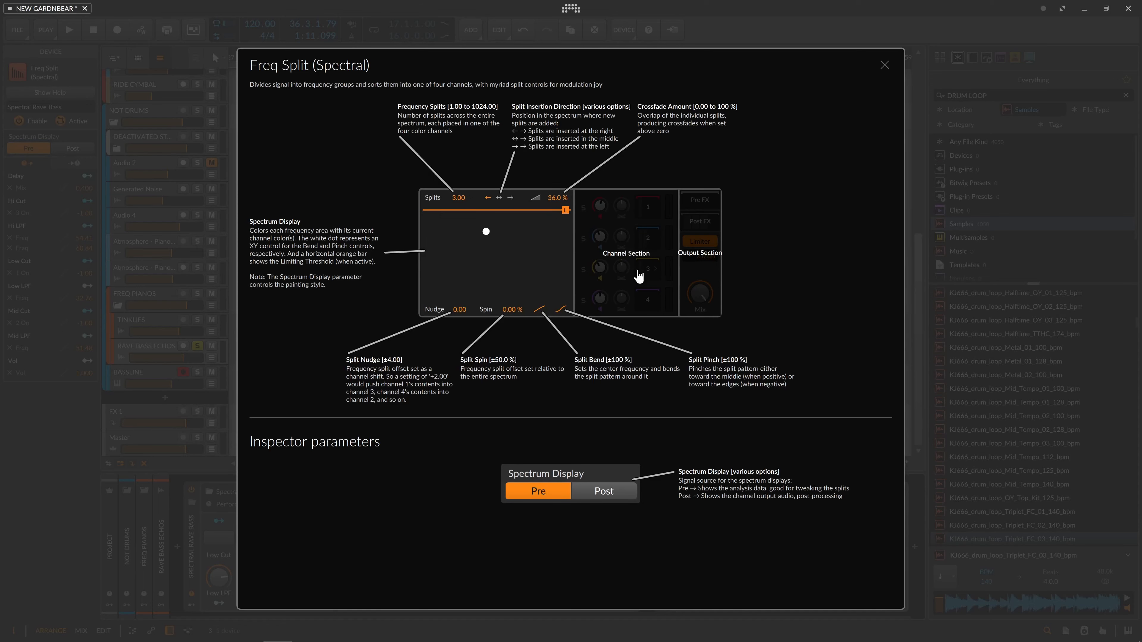
pyautogui.click(884, 67)
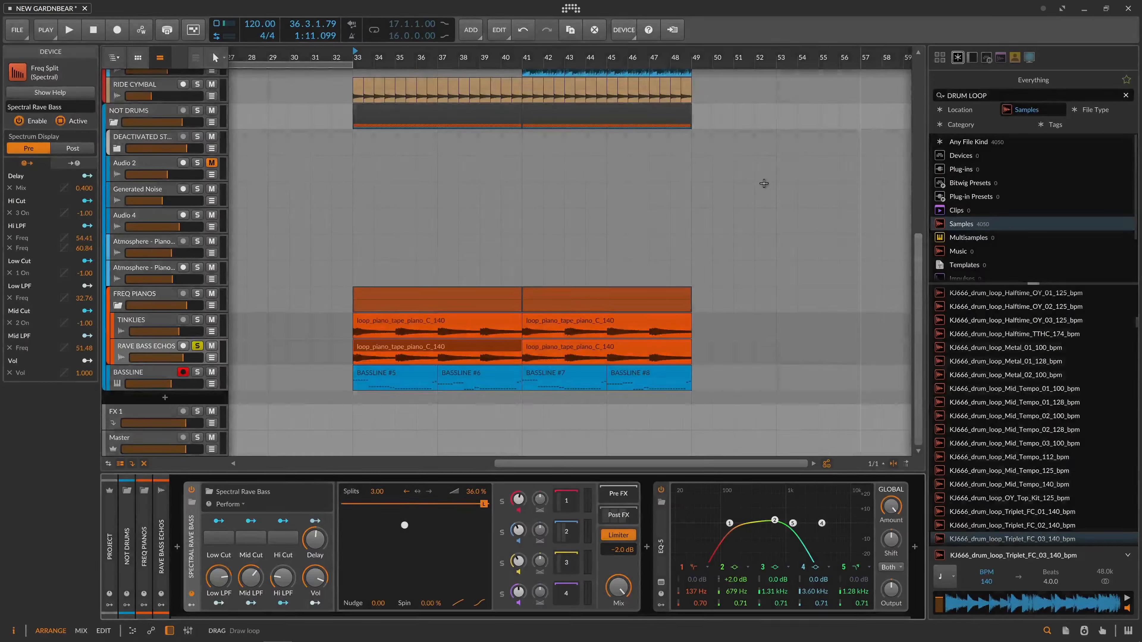
# - Bypass the Spectral Rave Bass device, audition the first RAVE BASS ECHOS clip from bar 33 without it and stop playback
pyautogui.click(410, 348)
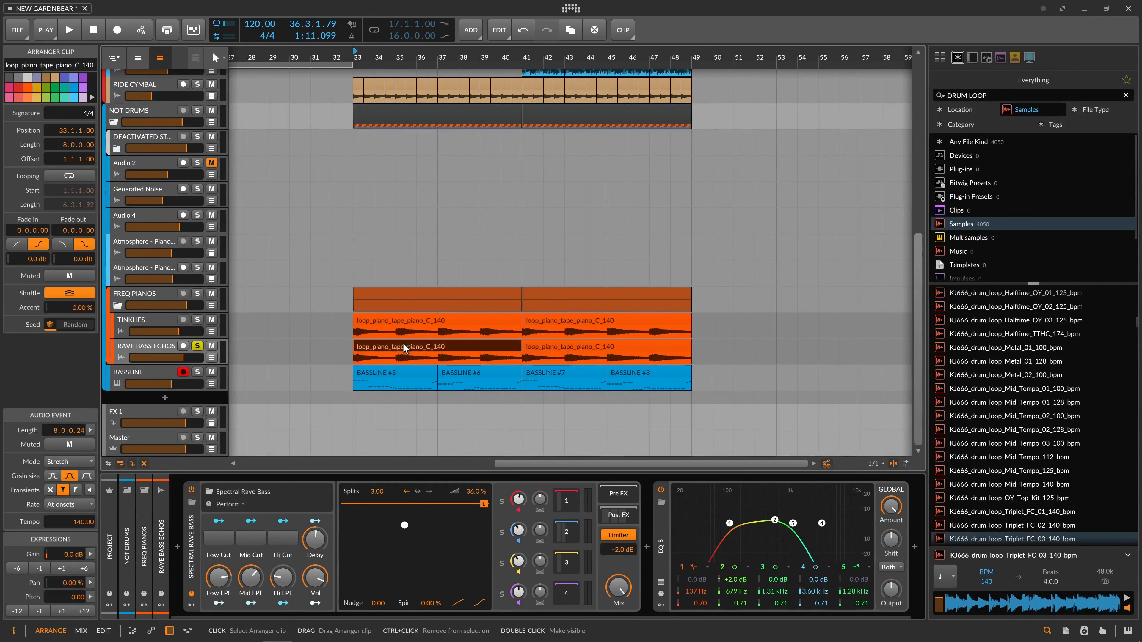
pyautogui.click(192, 490)
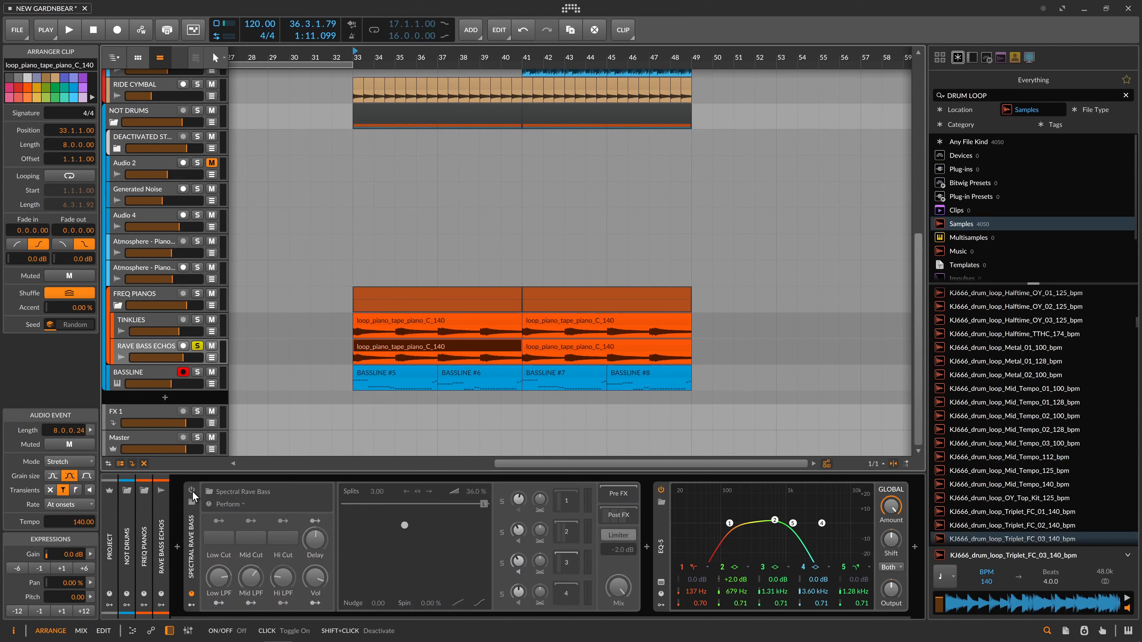
pyautogui.click(395, 346)
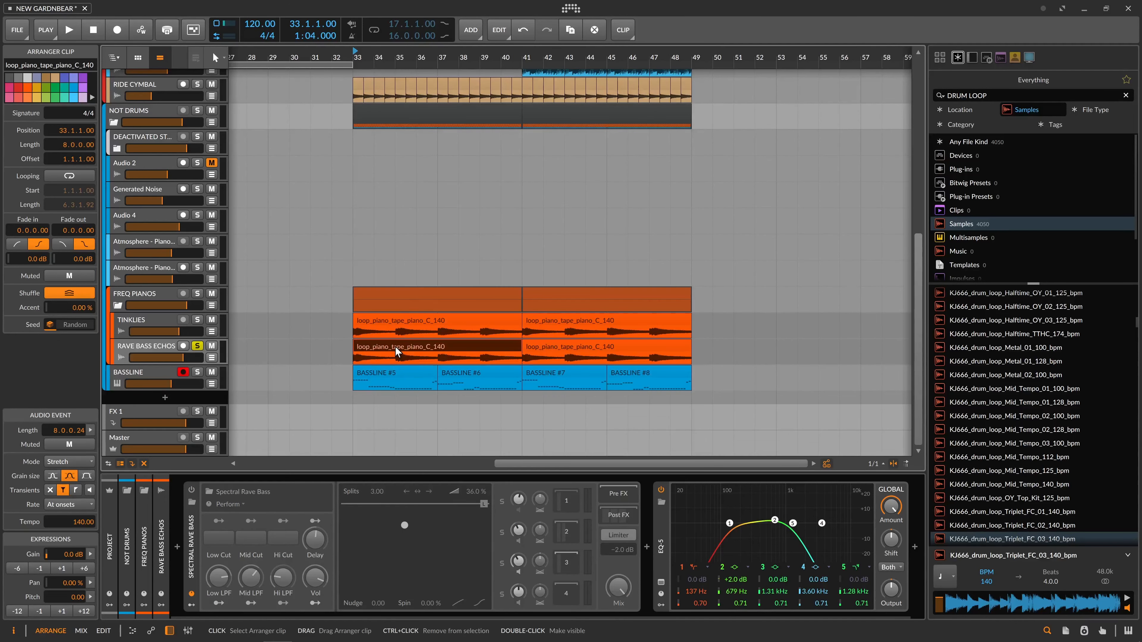
pyautogui.press('space')
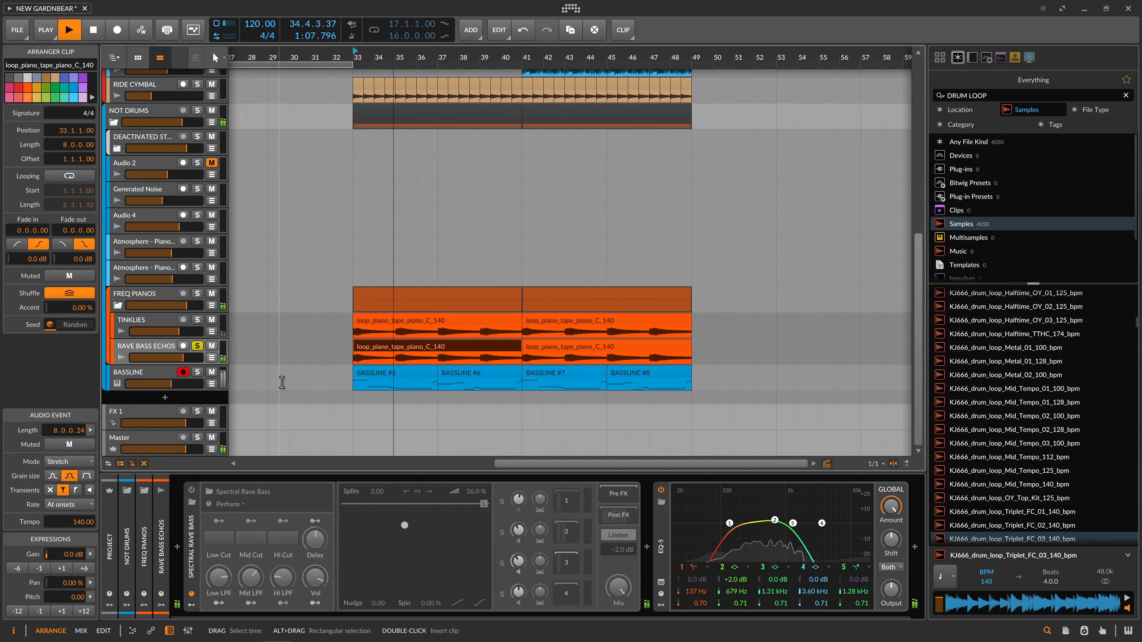
pyautogui.press('space')
# - Turn the Spectral Rave Bass device back on and play the first RAVE BASS ECHOS clip with the effect
pyautogui.click(193, 489)
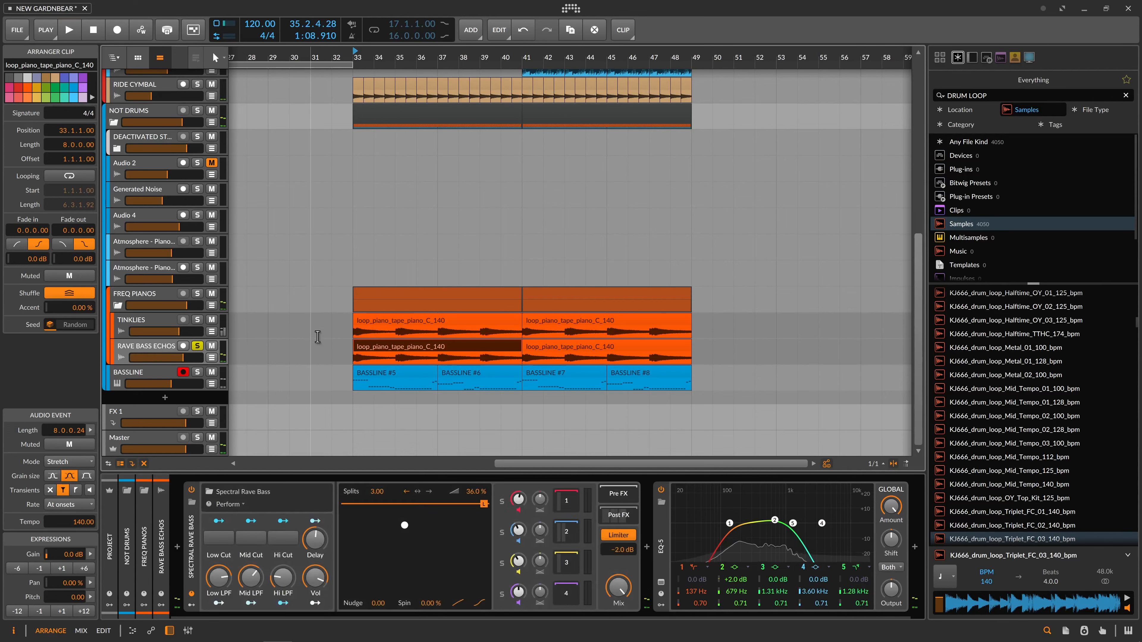
pyautogui.press('space')
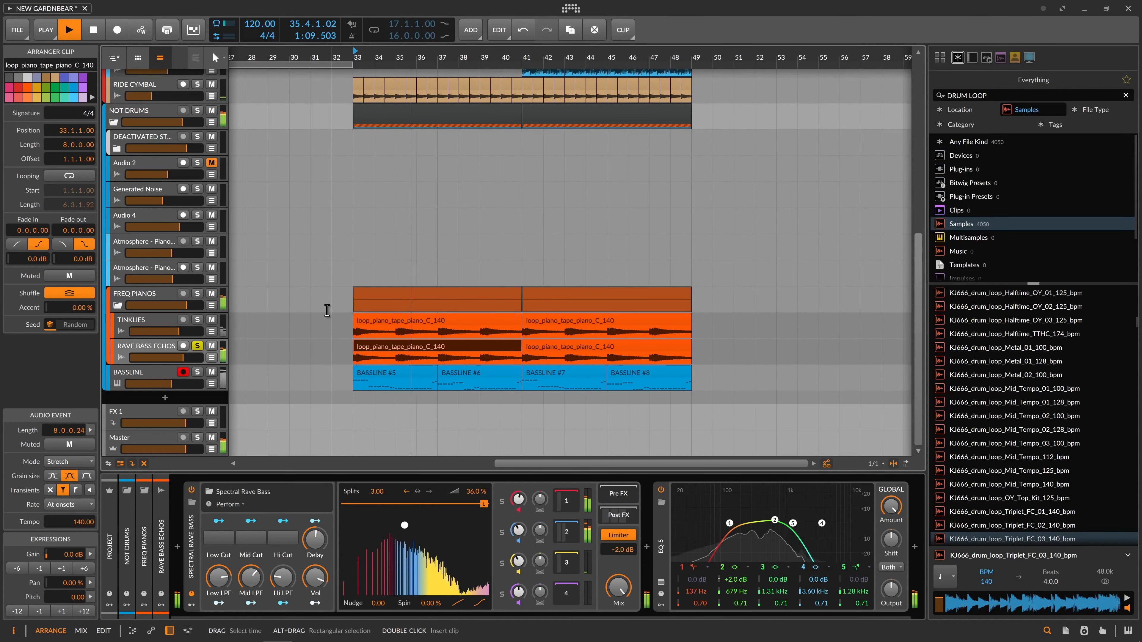
# - Stop playback, solo the TINKLIES track instead of RAVE BASS ECHOS, and play its first clip from bar 33
pyautogui.press('space')
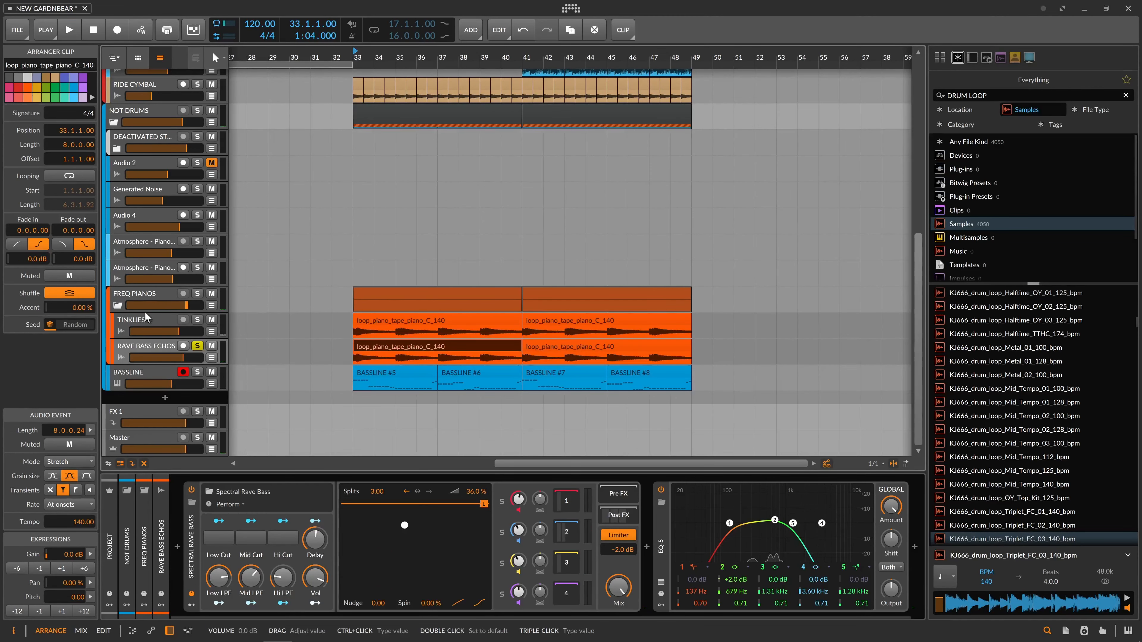
pyautogui.click(150, 328)
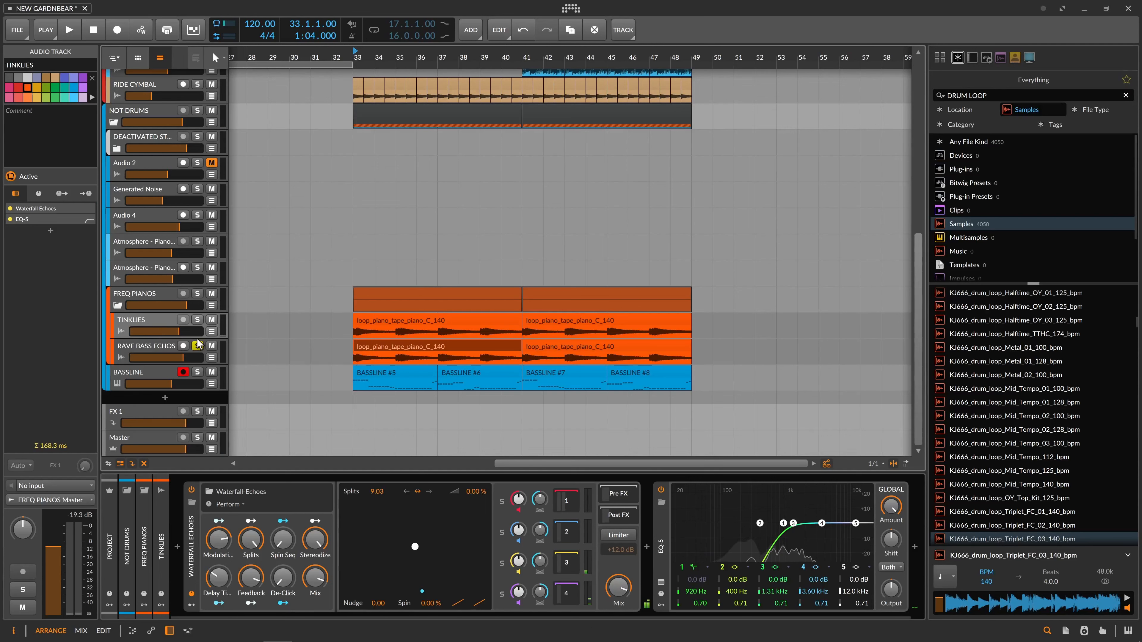
pyautogui.click(197, 320)
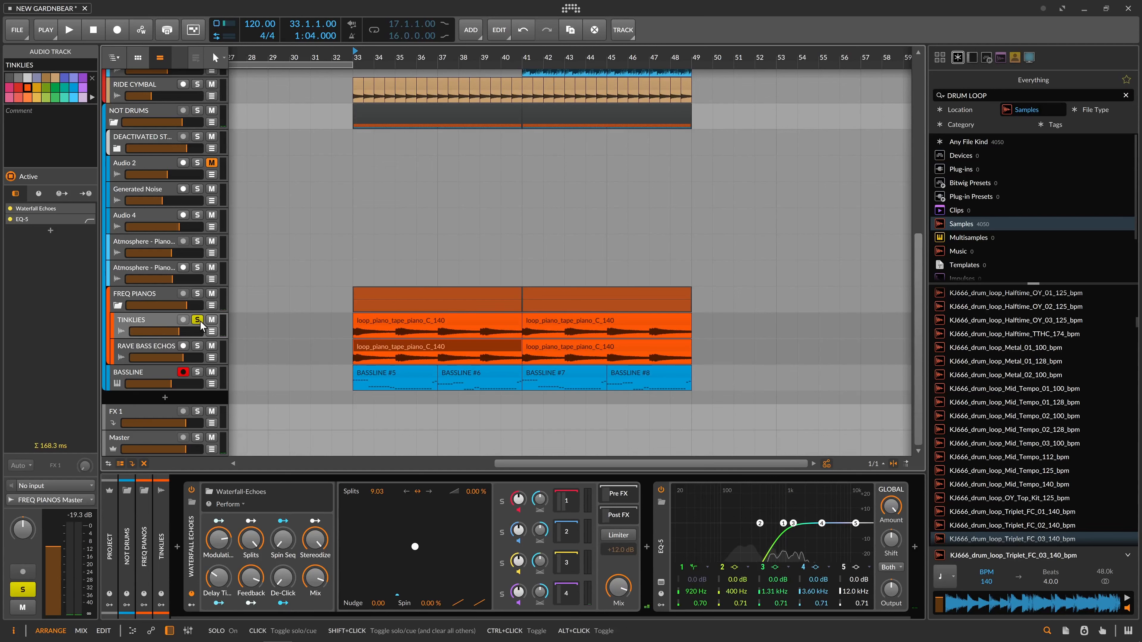
pyautogui.click(376, 320)
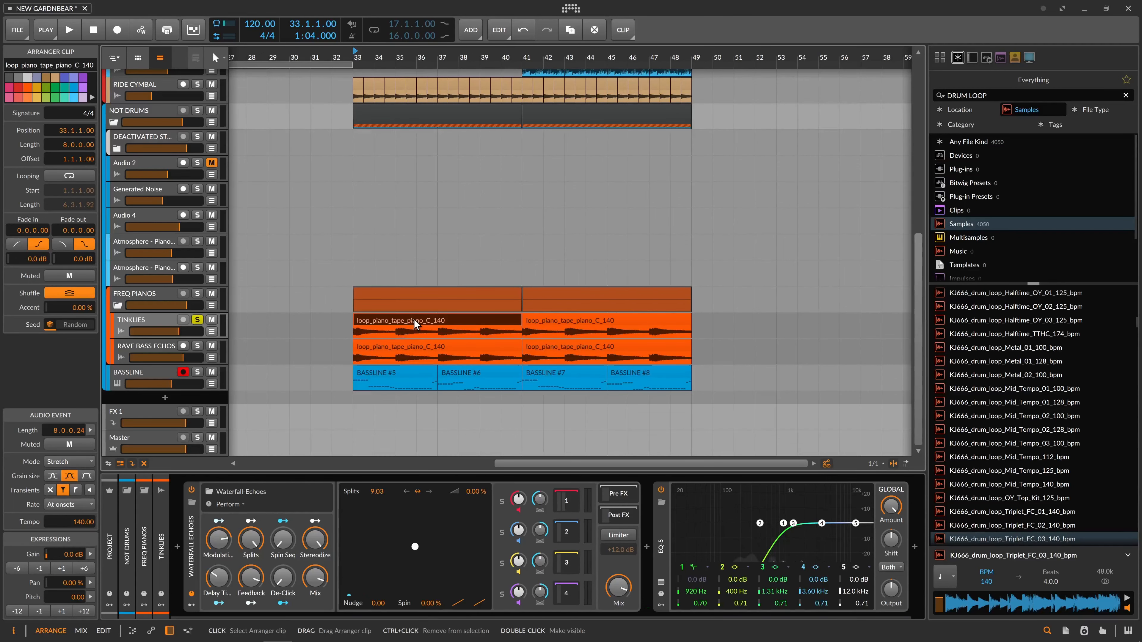
pyautogui.press('space')
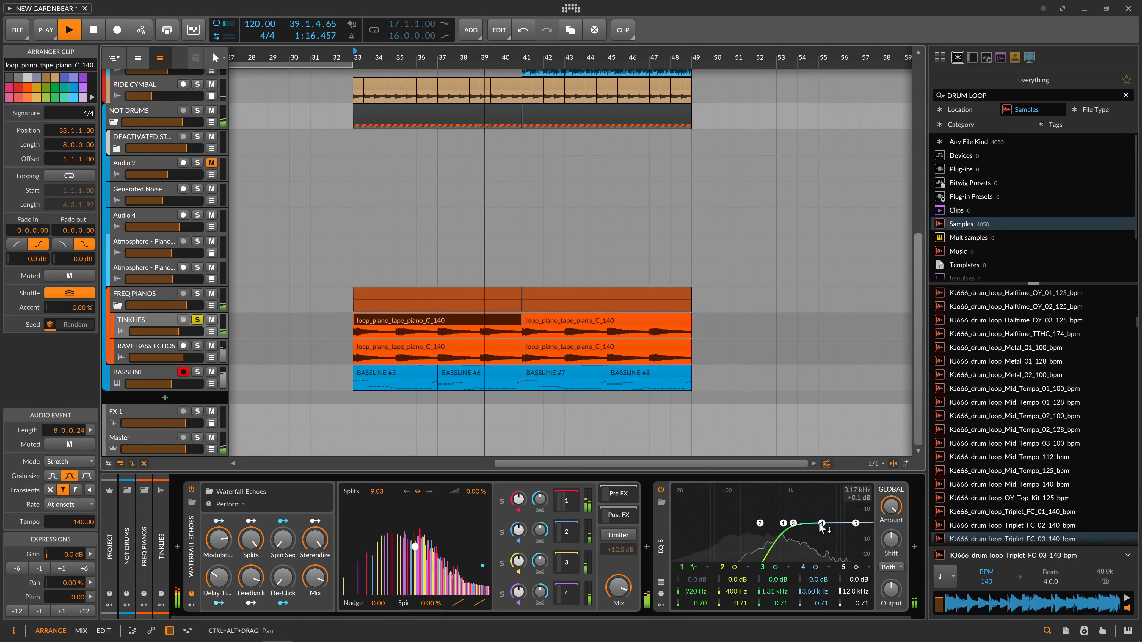
# - In the TINKLIES EQ-5, set band 5 to +10.5 dB at 1.25 kHz and band 1 to 531 Hz with a Q of 0.43
pyautogui.moveTo(855, 523); pyautogui.dragTo(765, 539)
pyautogui.rightClick(840, 522)
pyautogui.click(869, 586)
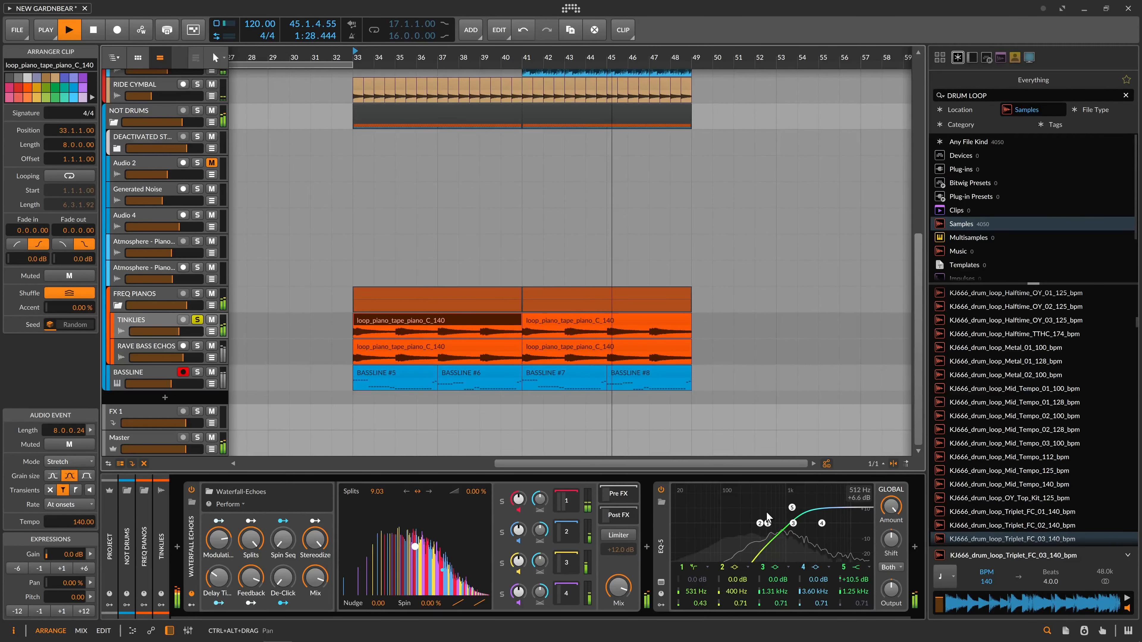
# - Stop playback, turn off the TINKLIES solo and set the playback start to bar 33
pyautogui.press('space')
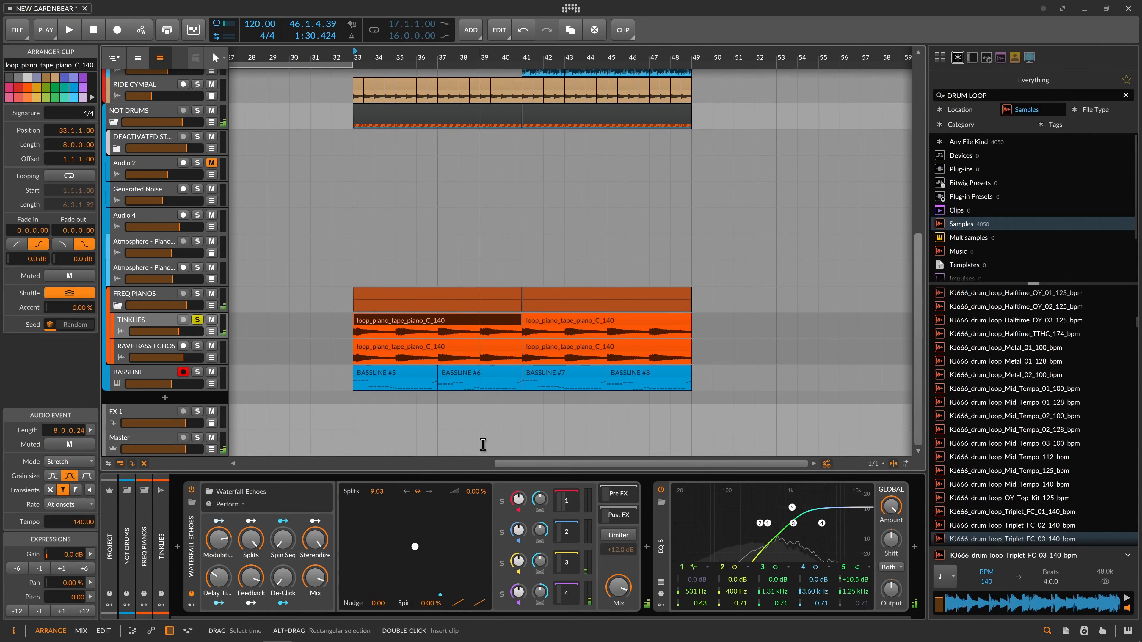
pyautogui.click(196, 323)
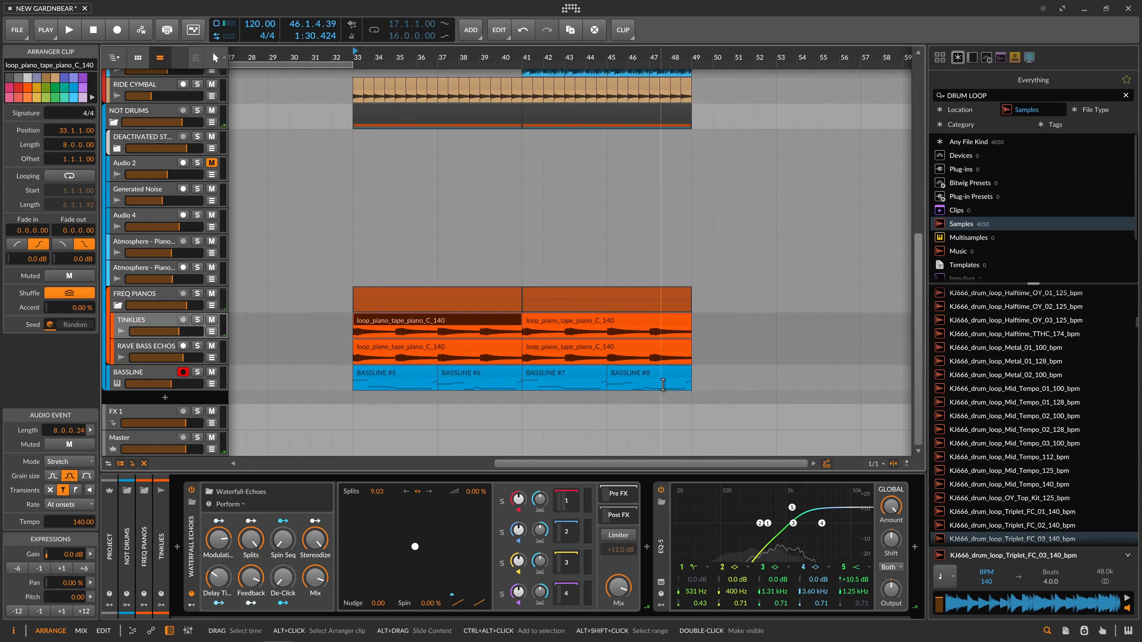
pyautogui.click(357, 251)
# - Delete both clips, at bars 37 and 45, from the Cymbal Crash track in the DRUMS group
pyautogui.scroll(8, 357, 251)
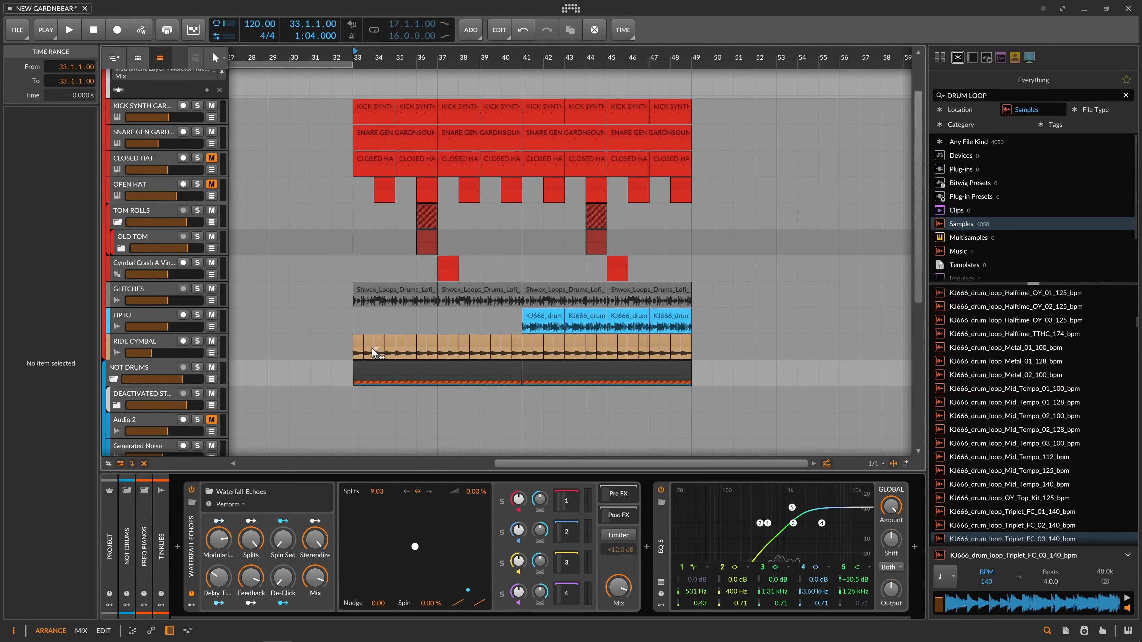
pyautogui.scroll(2, 553, 340)
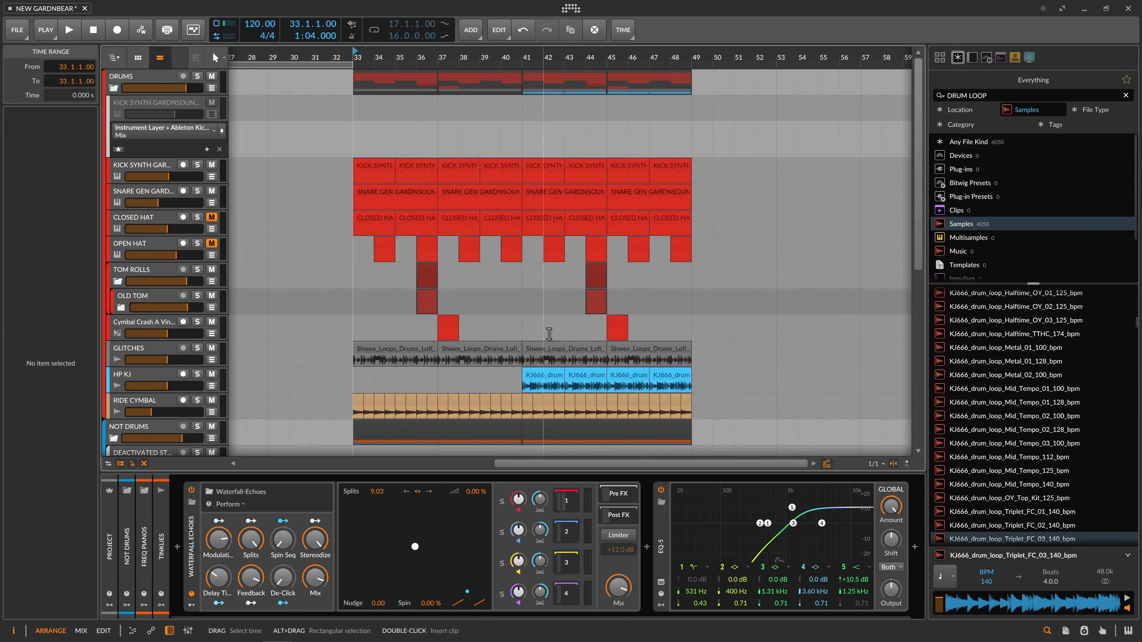
pyautogui.click(147, 325)
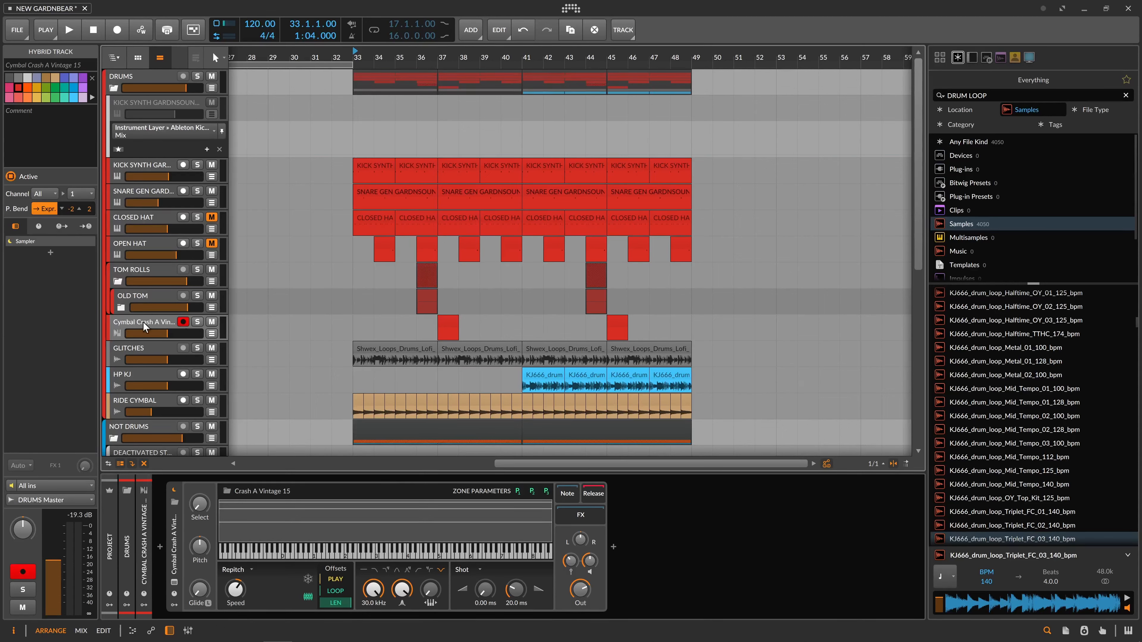
pyautogui.moveTo(418, 328); pyautogui.dragTo(688, 339)
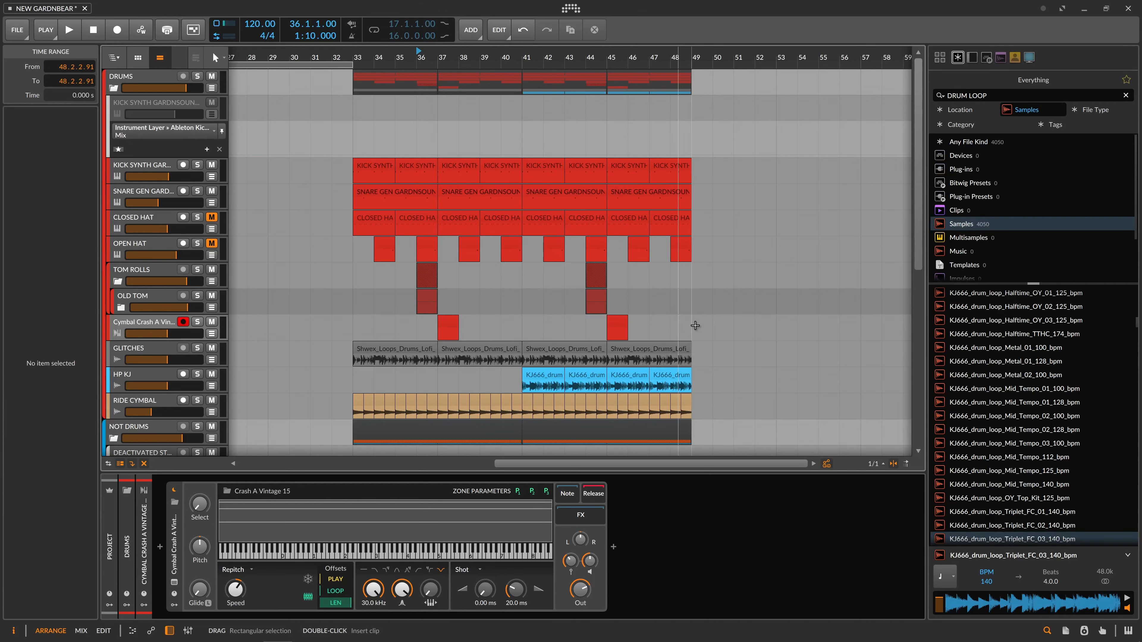
pyautogui.moveTo(693, 327); pyautogui.dragTo(423, 333)
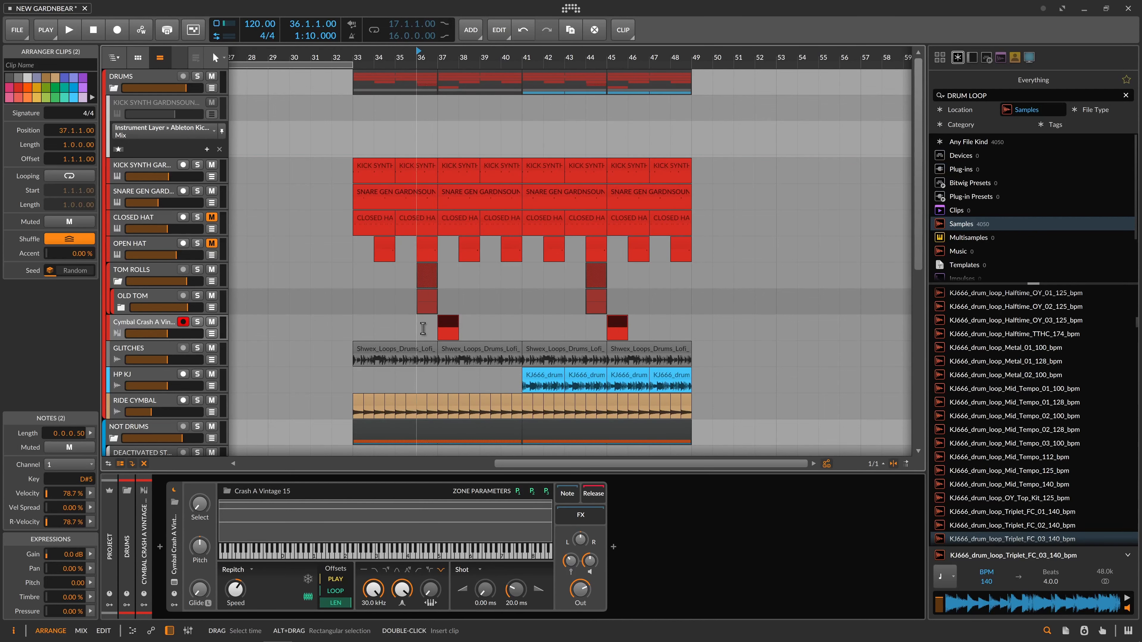
pyautogui.press('Delete')
# - Rename the Cymbal Crash track as CRASH
pyautogui.click(163, 321)
pyautogui.hotkey('ctrl', 'r')
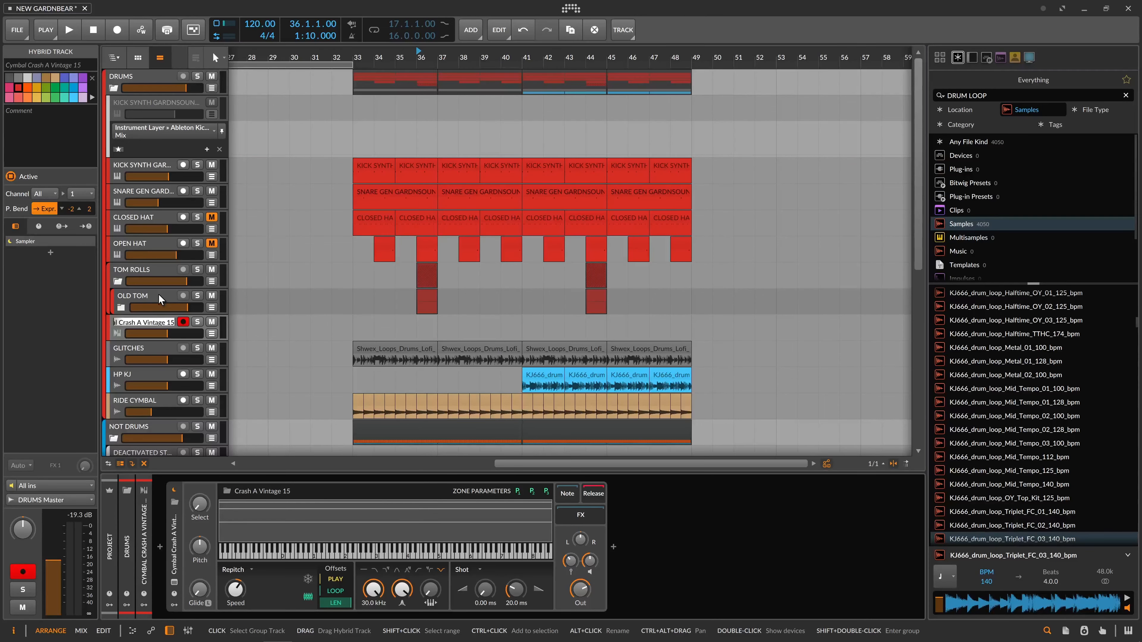
pyautogui.write('CRASH')
pyautogui.press('Return')
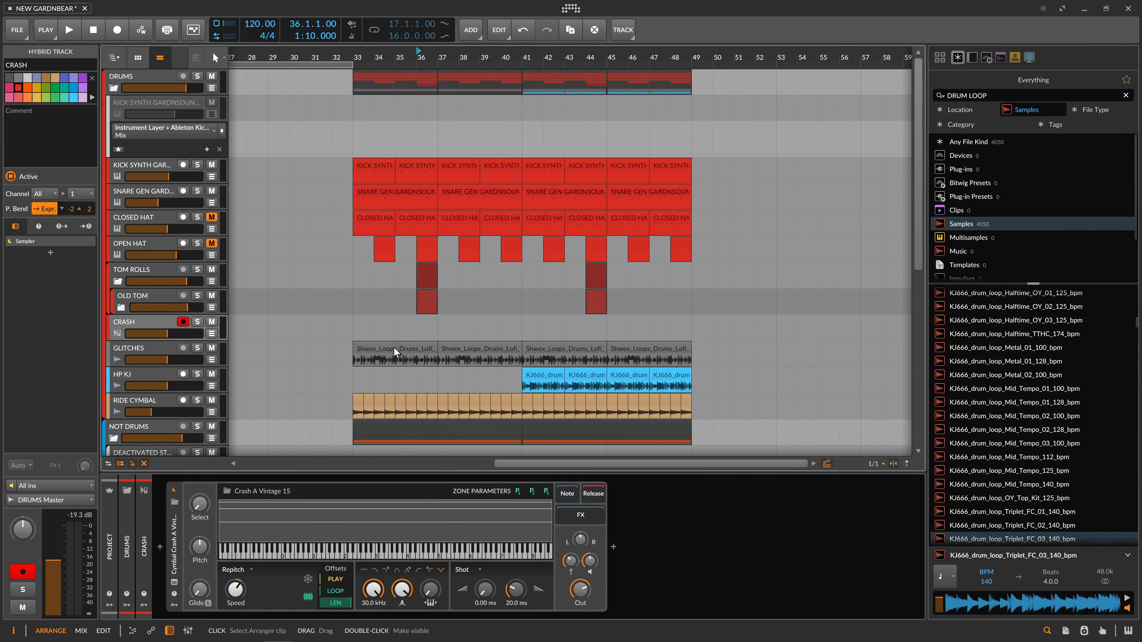
# - Play the arrangement from bar 33 and adjust the Waterfall-Echoes device on TINKLIES, setting its Mix to 87.5 % and tweaking Stereodize
pyautogui.click(361, 252)
pyautogui.scroll(-6, 360, 252)
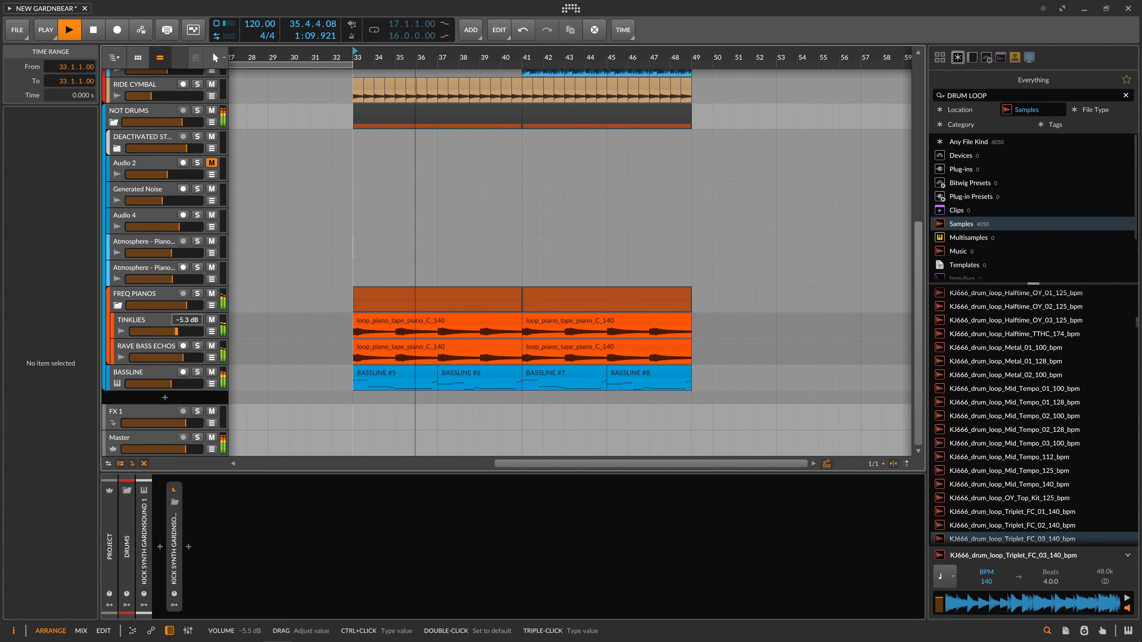
pyautogui.click(168, 320)
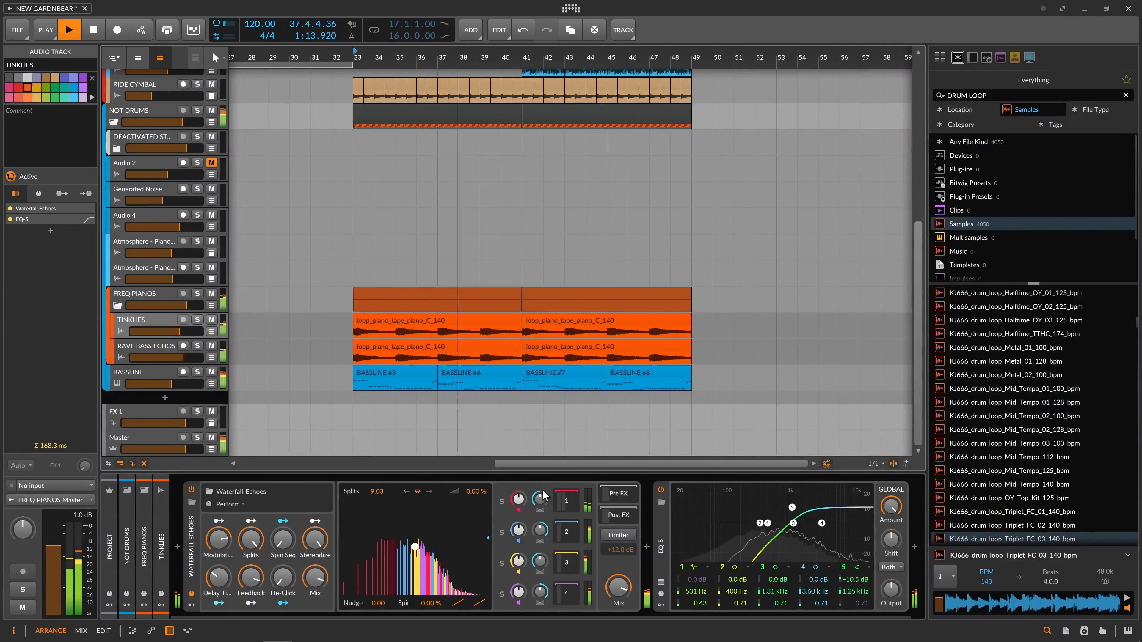
pyautogui.moveTo(618, 589); pyautogui.dragTo(619, 597)
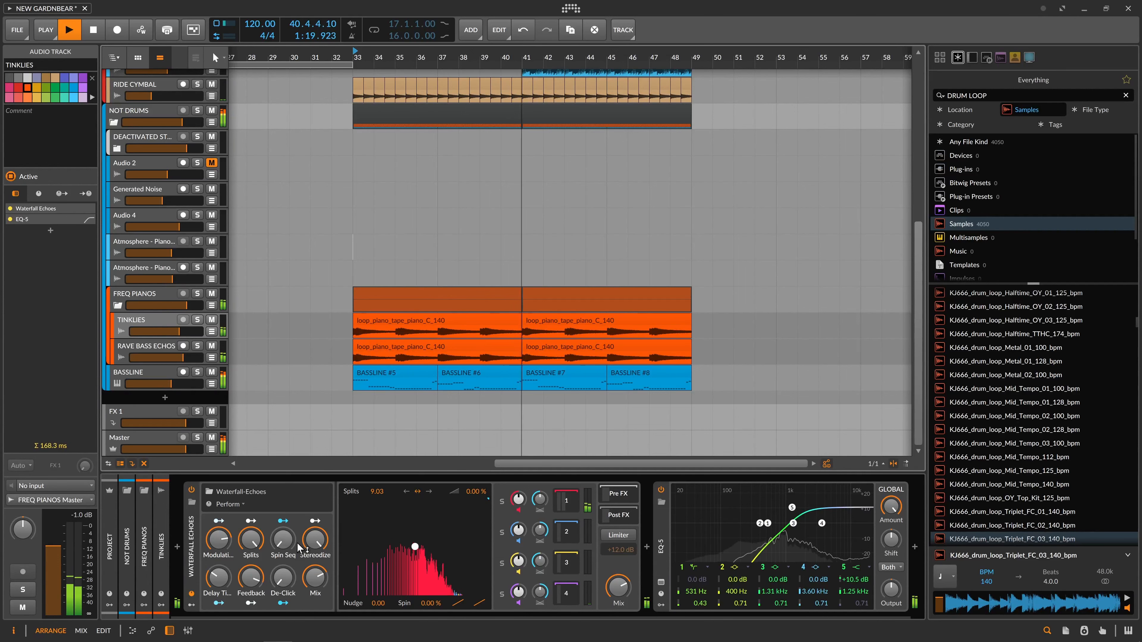
pyautogui.moveTo(314, 542); pyautogui.dragTo(314, 546)
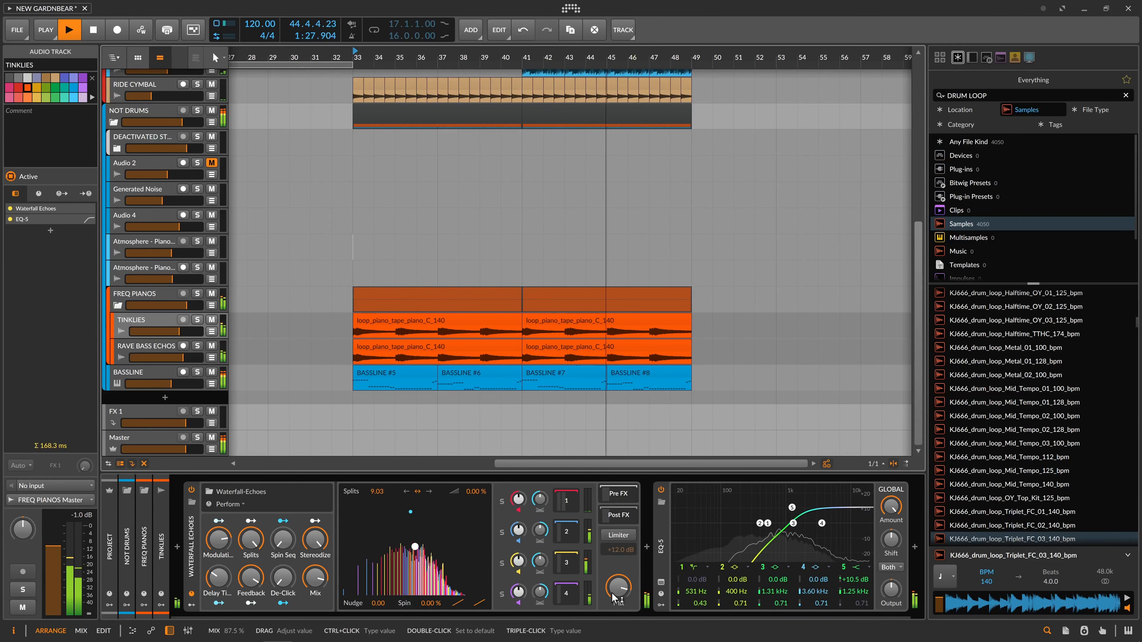
# - Raise band 3 of the TINKLIES EQ-5 to +6.9 dB at 524 Hz and stop playback
pyautogui.moveTo(794, 523); pyautogui.dragTo(767, 513)
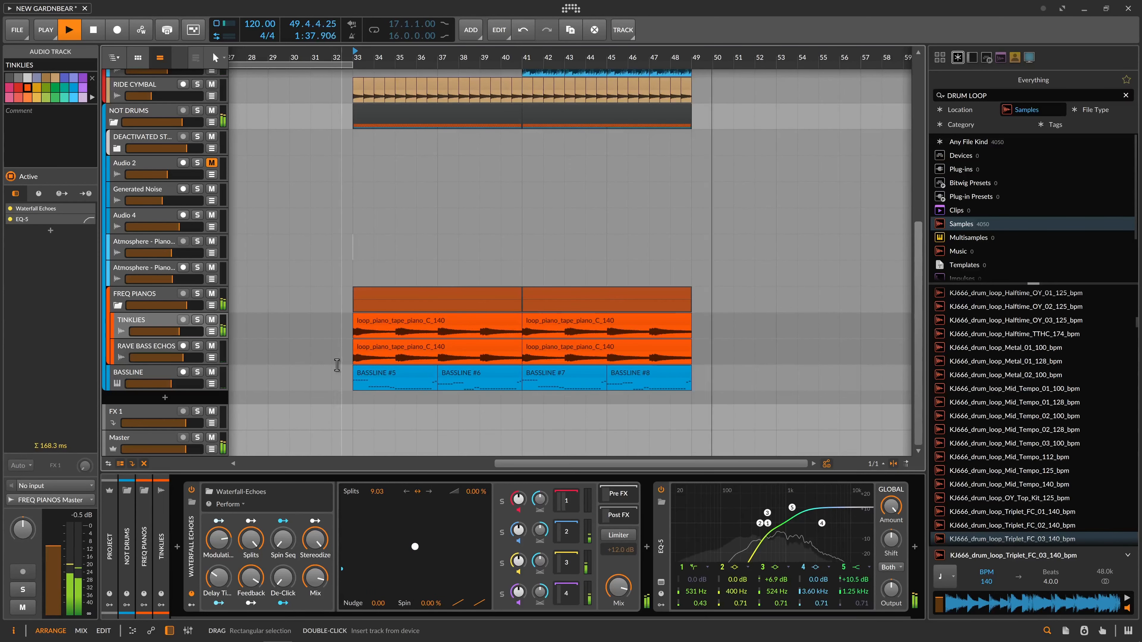
pyautogui.press('space')
# - Duplicate the second TINKLIES clip so the copy starts at bar 49
pyautogui.moveTo(543, 54); pyautogui.dragTo(403, 56)
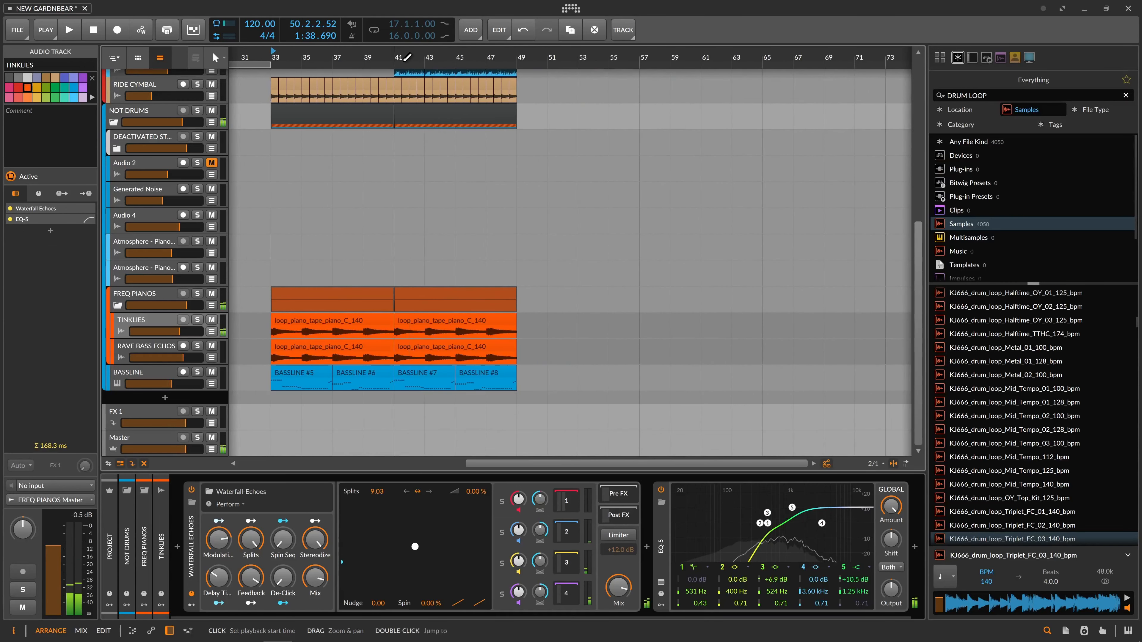
pyautogui.click(483, 326)
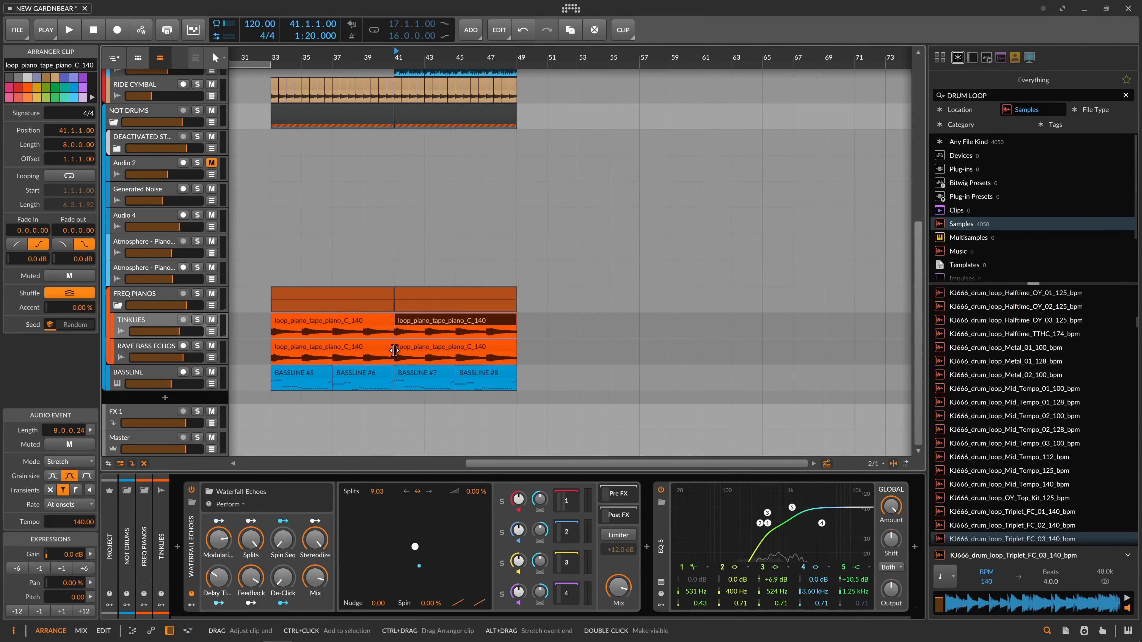
pyautogui.hotkey('ctrl', 'd')
# - Audition the transition from bar 47 into the duplicated TINKLIES clip and stop playback
pyautogui.click(515, 253)
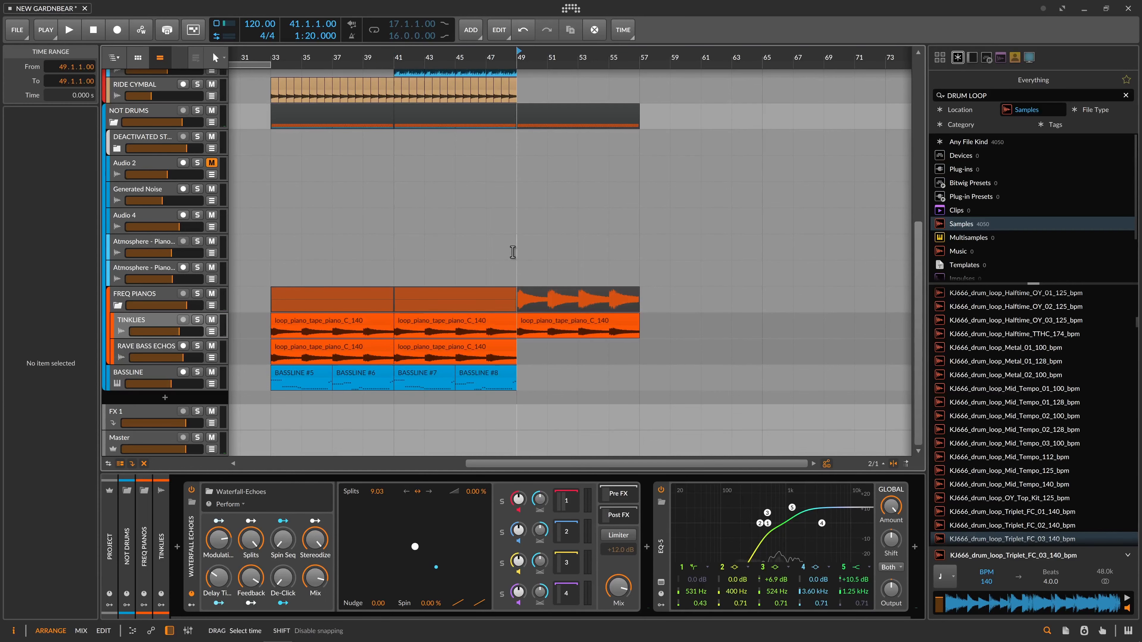
pyautogui.click(495, 255)
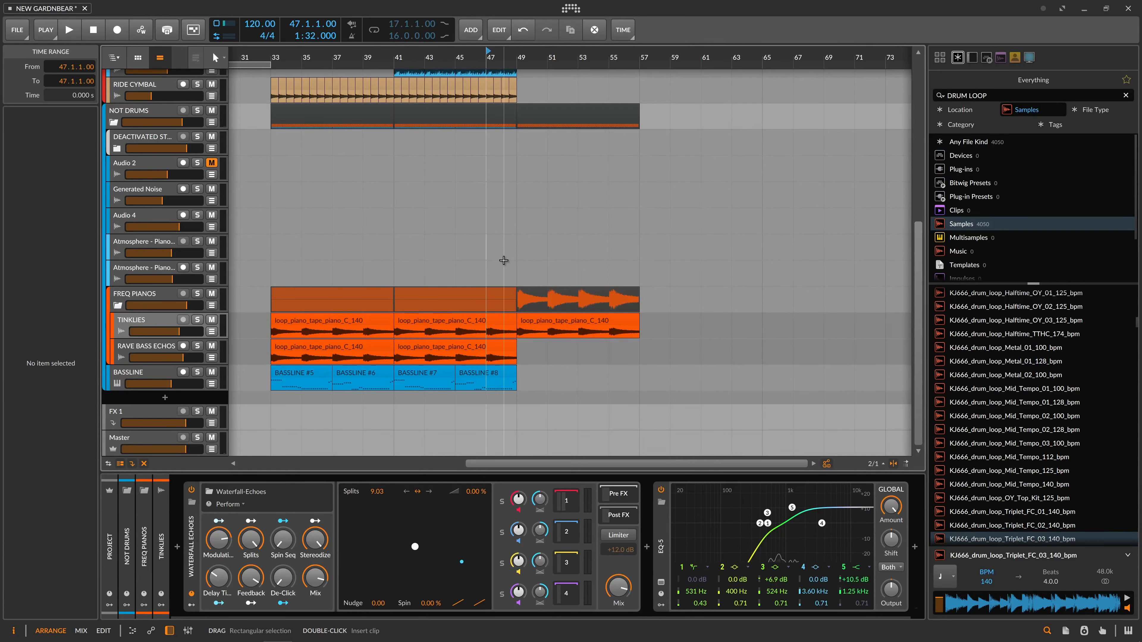
pyautogui.click(561, 274)
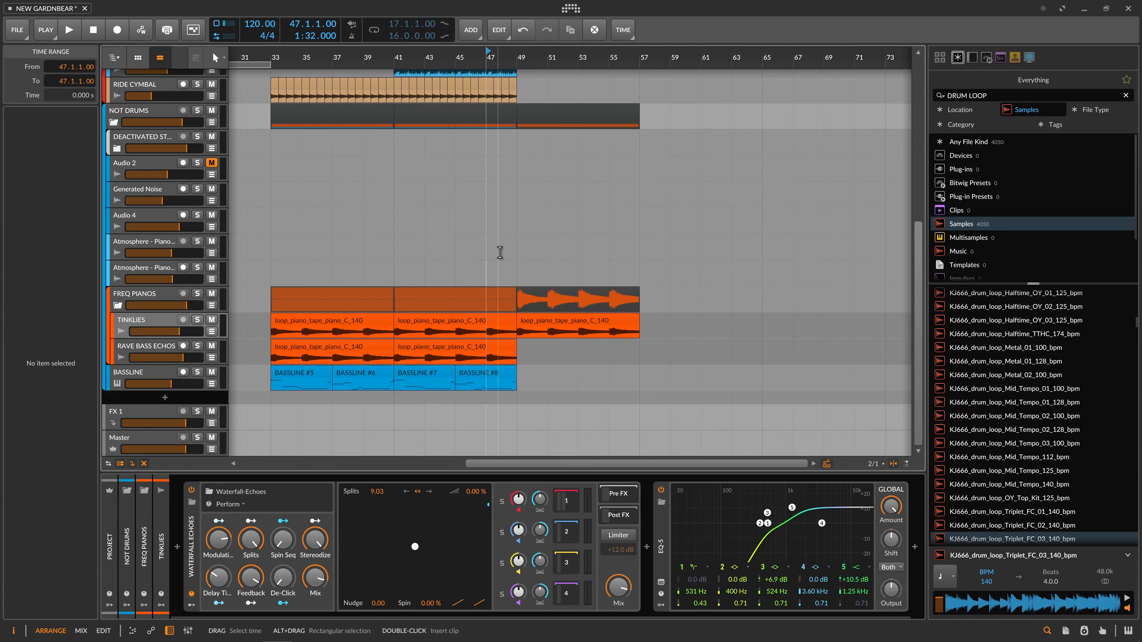
pyautogui.press('space')
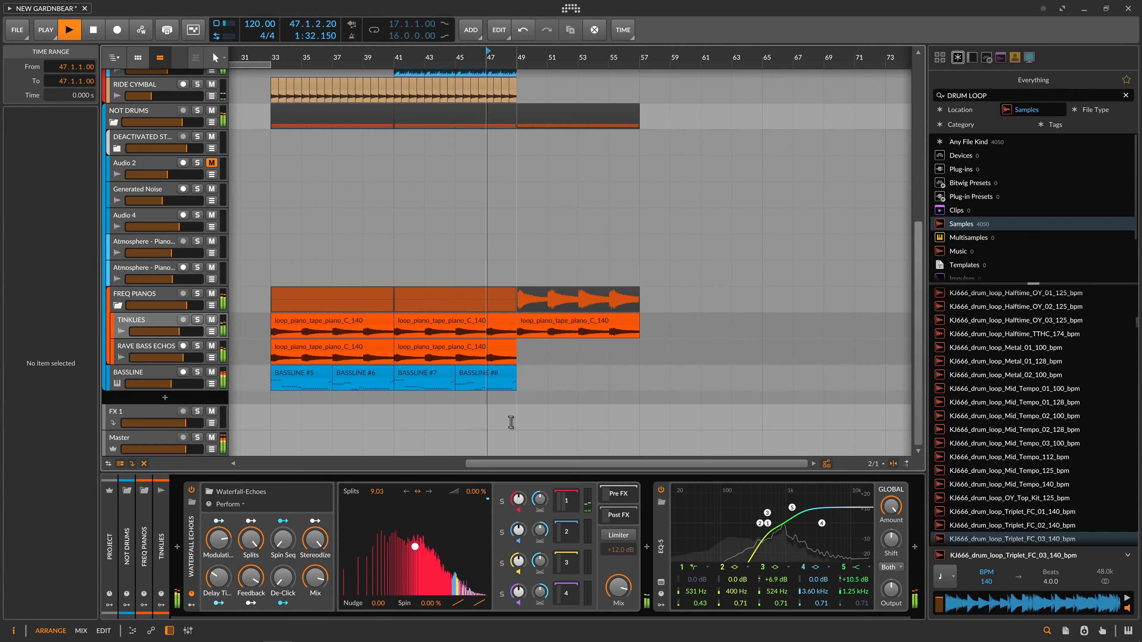
pyautogui.rightClick(192, 490)
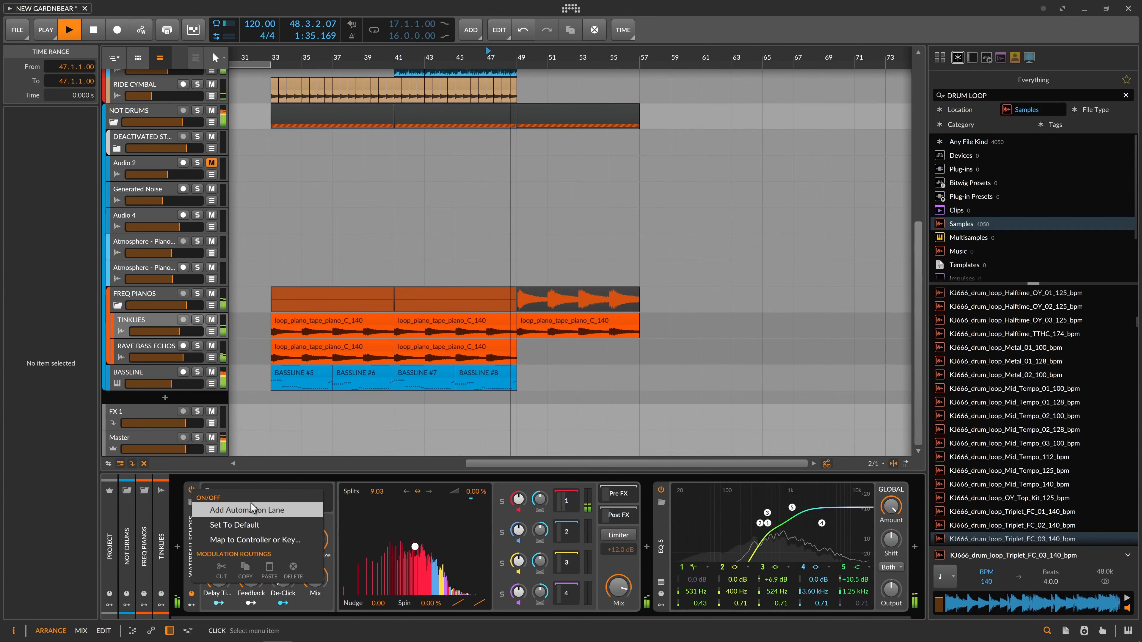
pyautogui.click(387, 231)
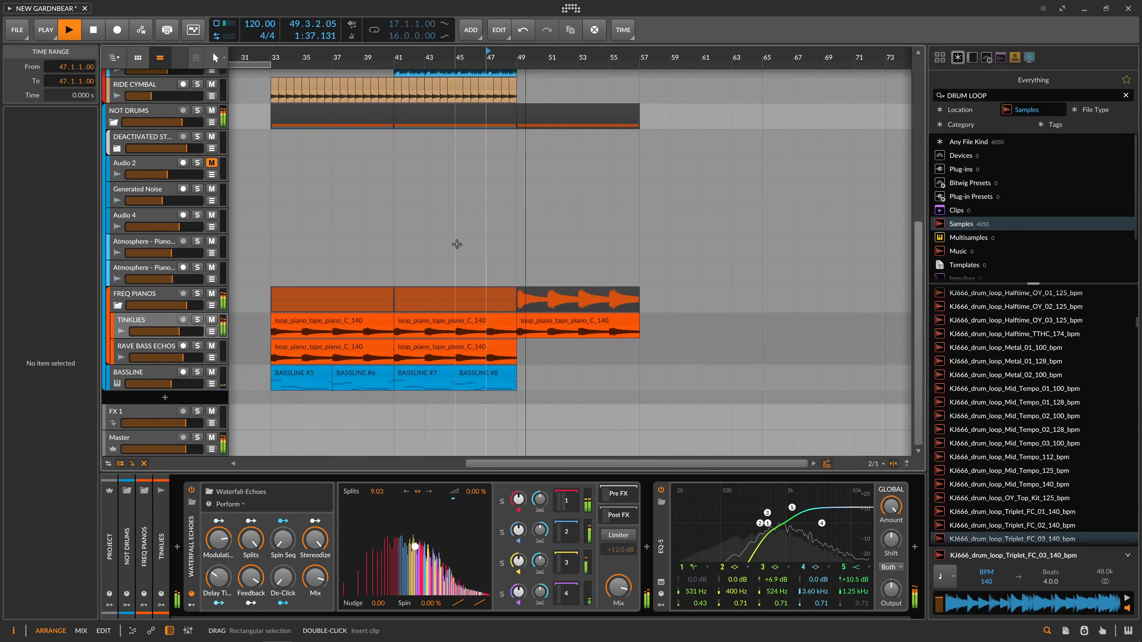
pyautogui.click(518, 267)
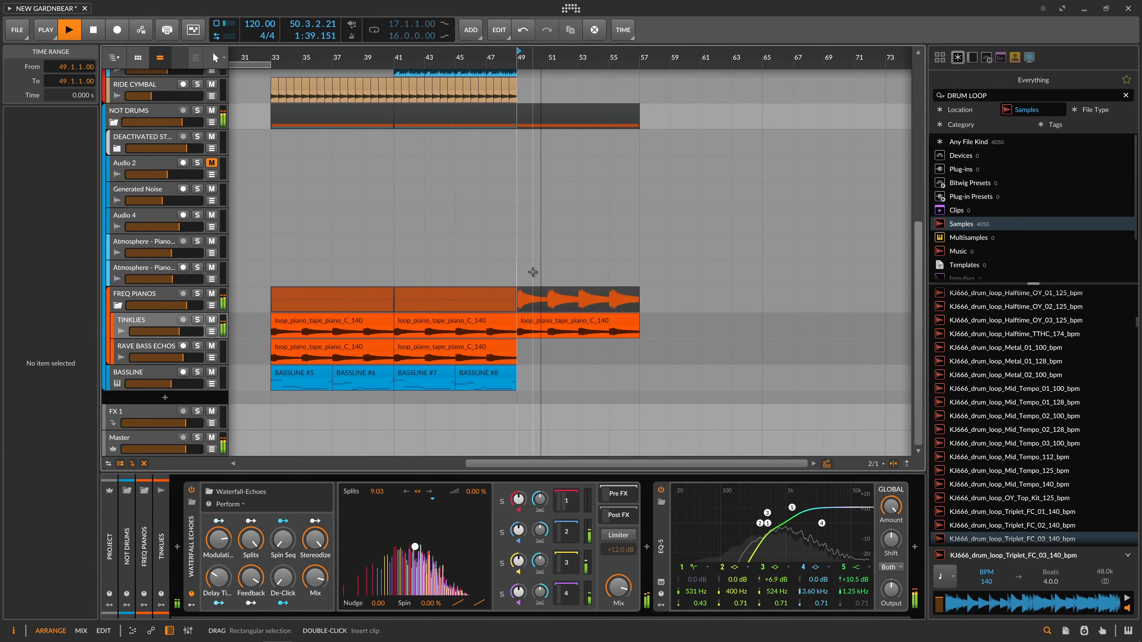
pyautogui.press('space')
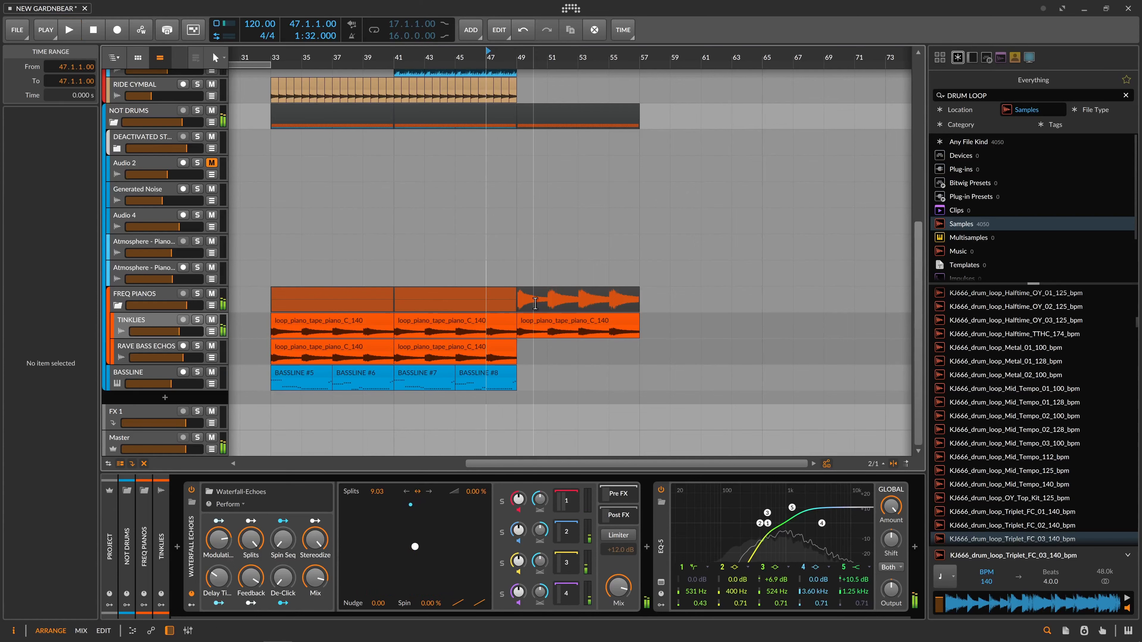
# - Duplicate the TINKLIES track and delete the bar 49 clip from the original track
pyautogui.click(153, 321)
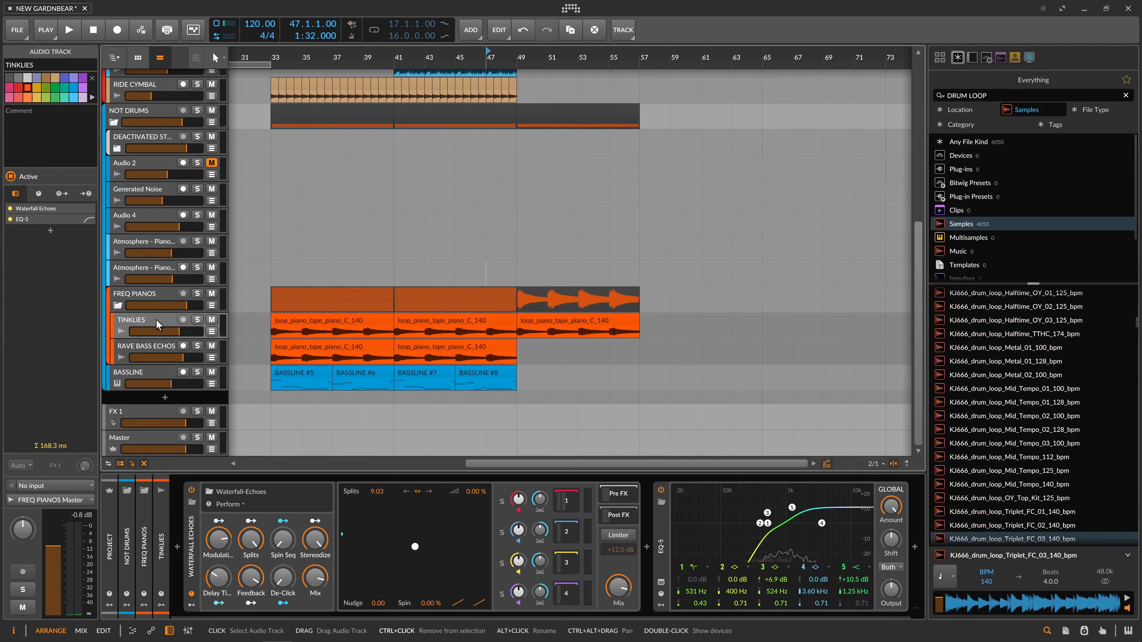
pyautogui.hotkey('ctrl', 'd')
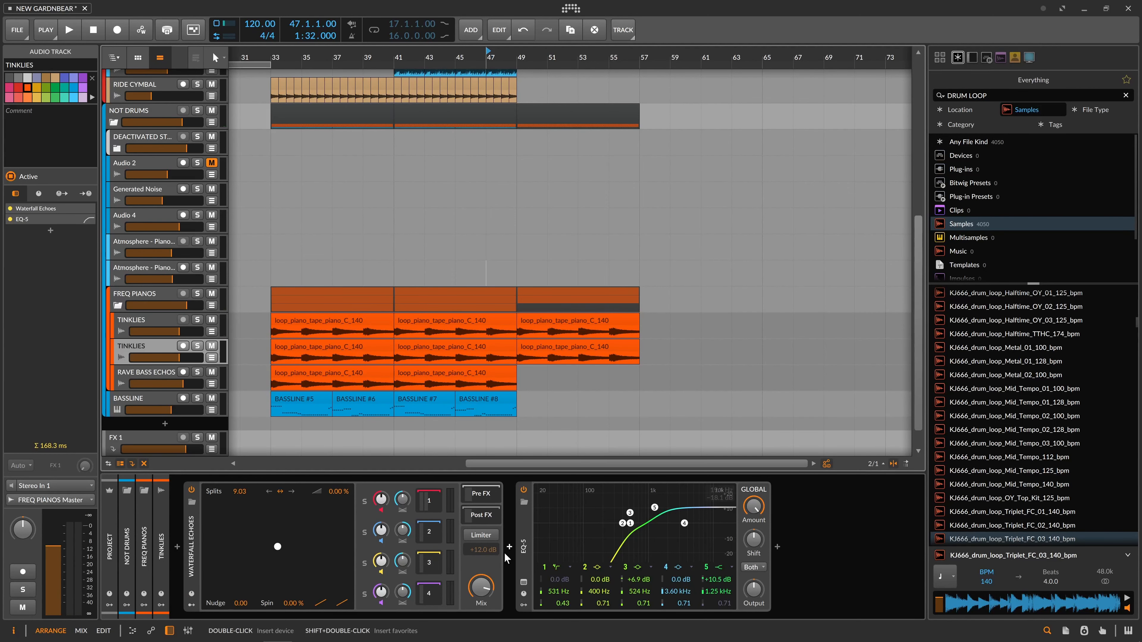
pyautogui.click(570, 325)
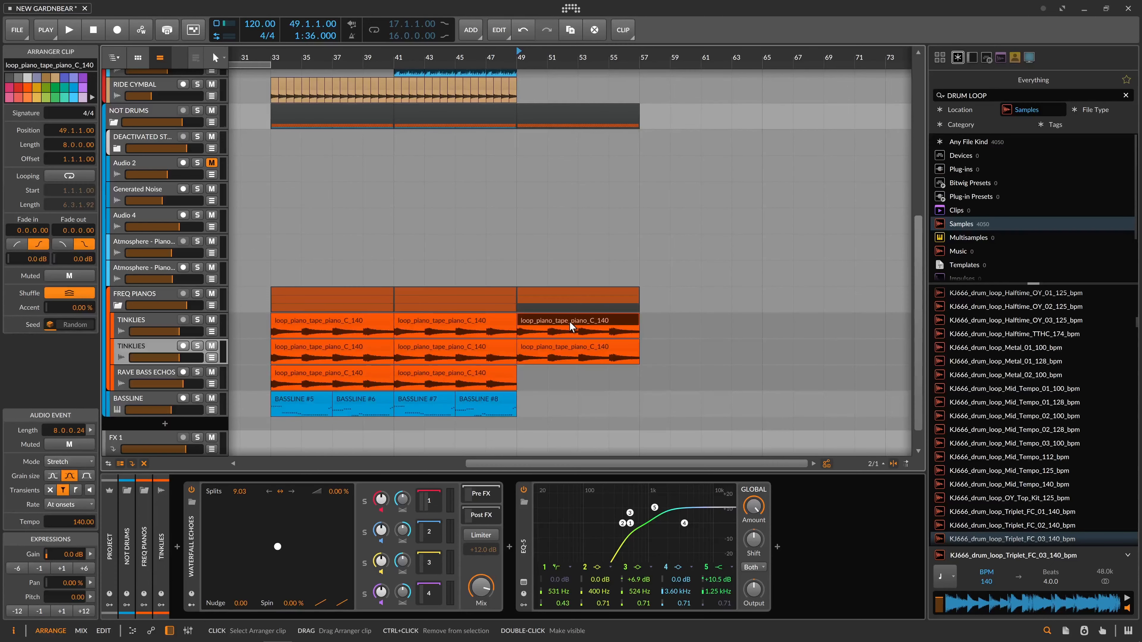
pyautogui.press('Delete')
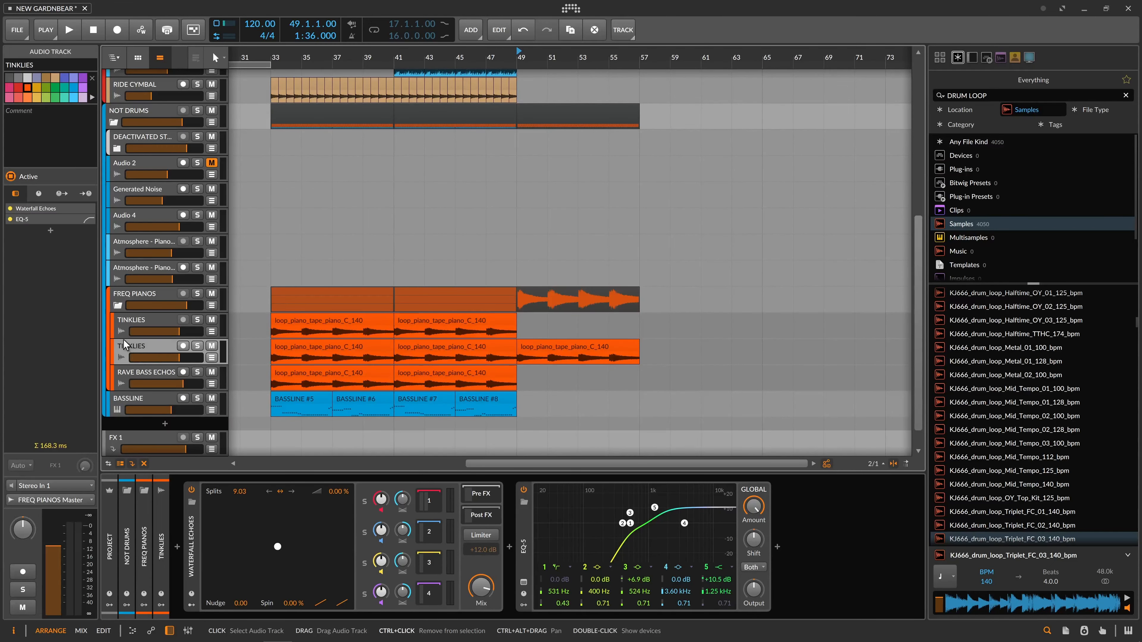
# - Rename the duplicated TINKLIES track PIANO PLAIN and switch off its Waterfall Echoes device
pyautogui.doubleClick(126, 346)
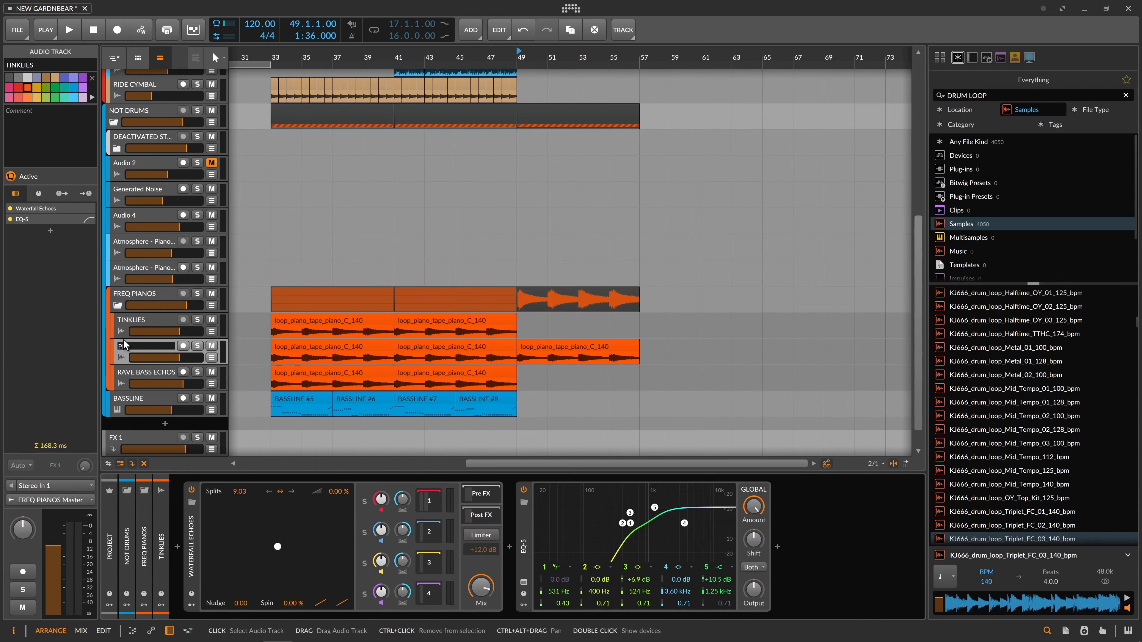
pyautogui.press('Return')
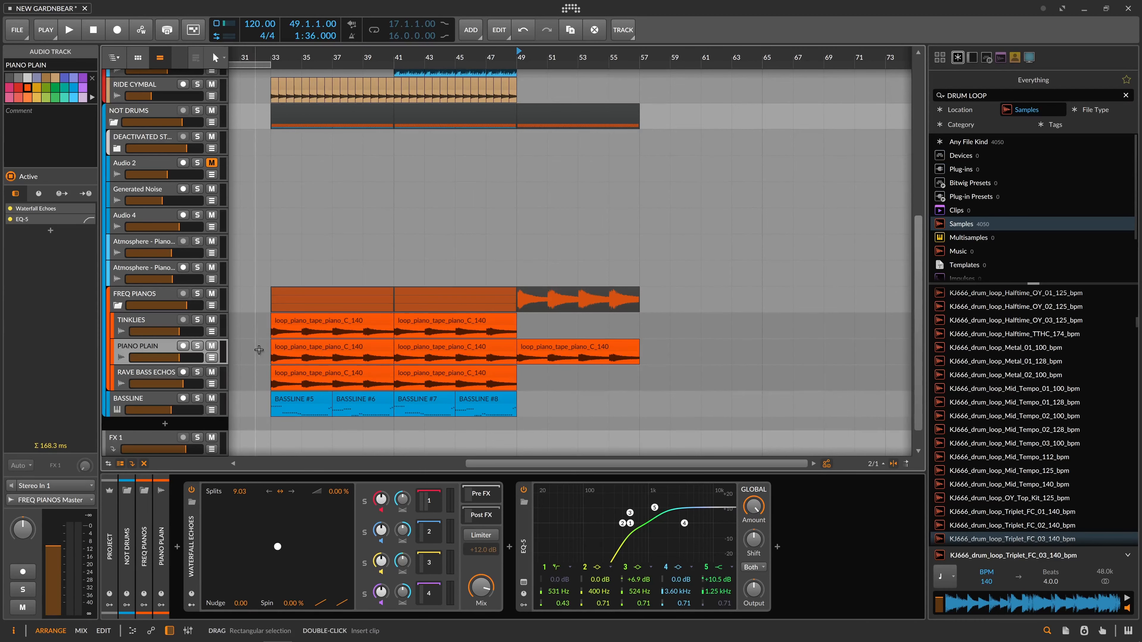
pyautogui.click(194, 539)
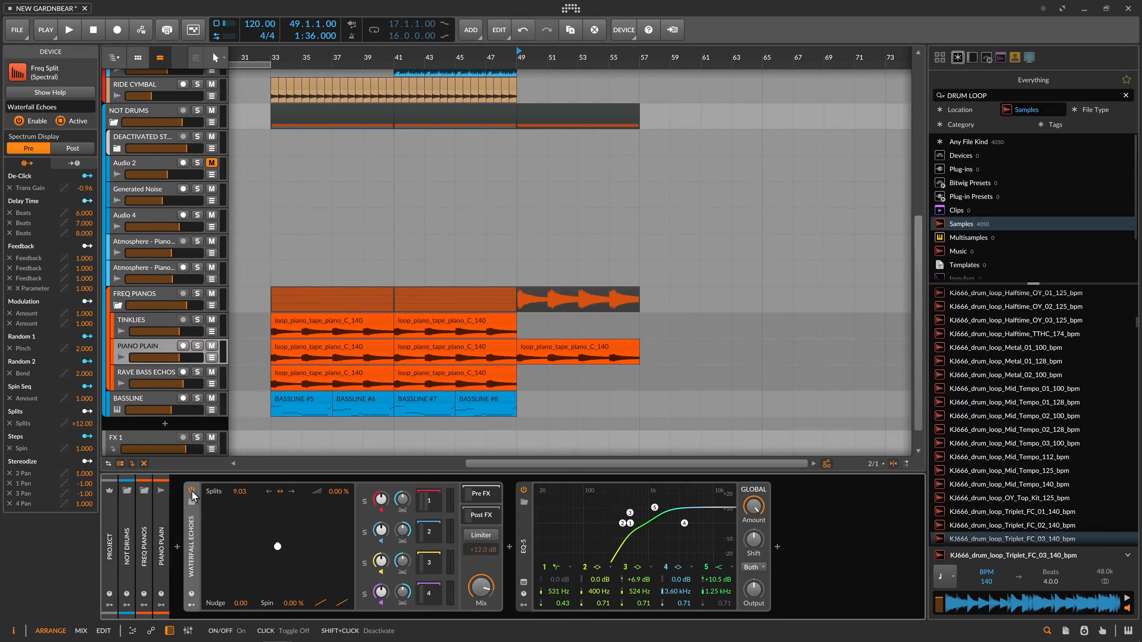
# - Delete the bar 33 and bar 41 clips from the PIANO PLAIN track, keeping only the bar 49 clip
pyautogui.click(339, 348)
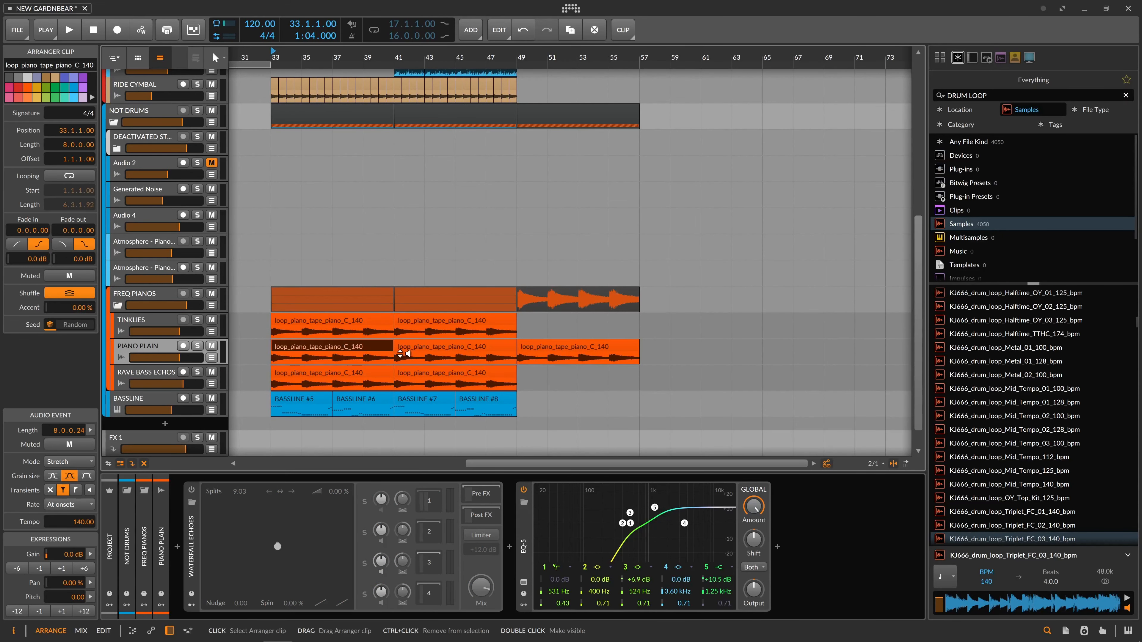
pyautogui.press('Delete')
pyautogui.click(400, 354)
pyautogui.press('Delete')
pyautogui.click(400, 349)
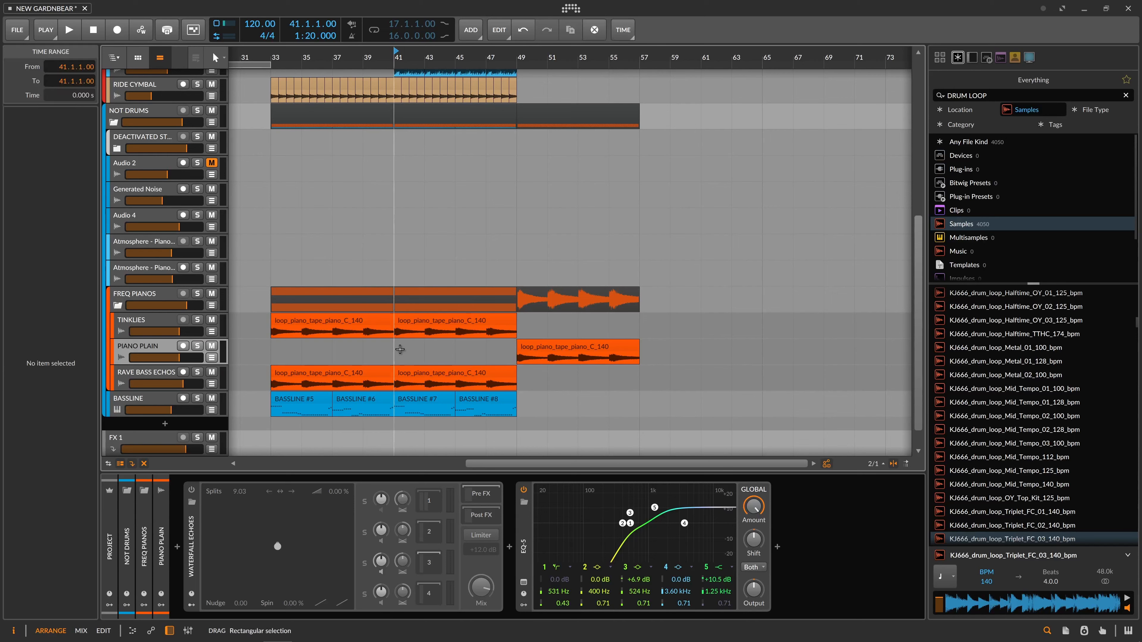
# - Audition the arrangement from bar 41 into the PIANO PLAIN clip at bar 49, then stop playback
pyautogui.click(421, 322)
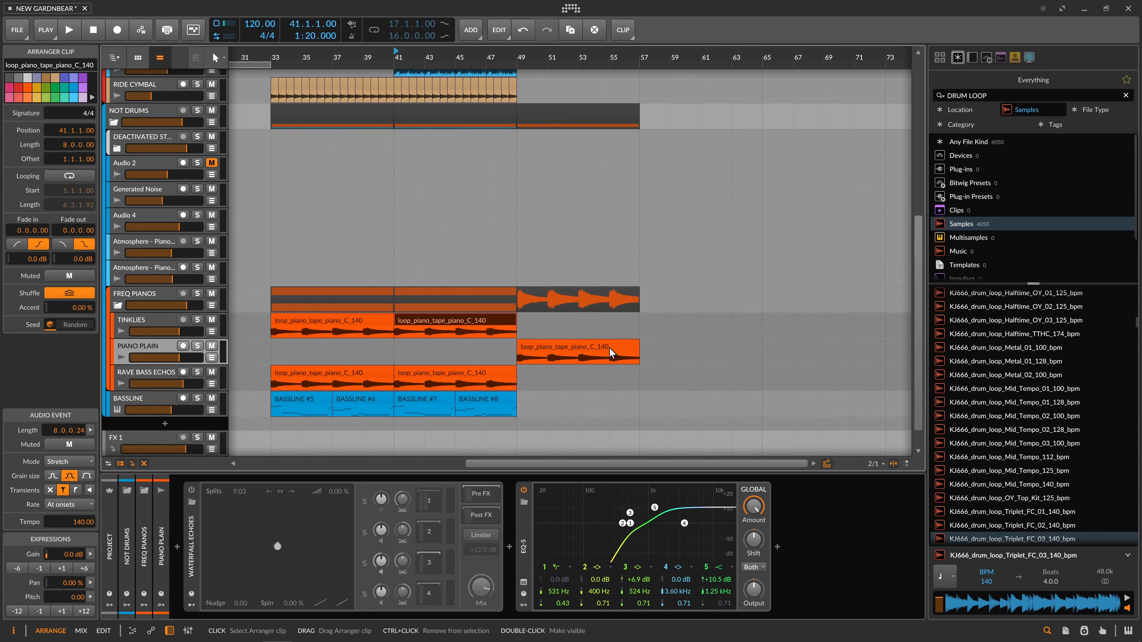
pyautogui.click(600, 345)
pyautogui.click(393, 356)
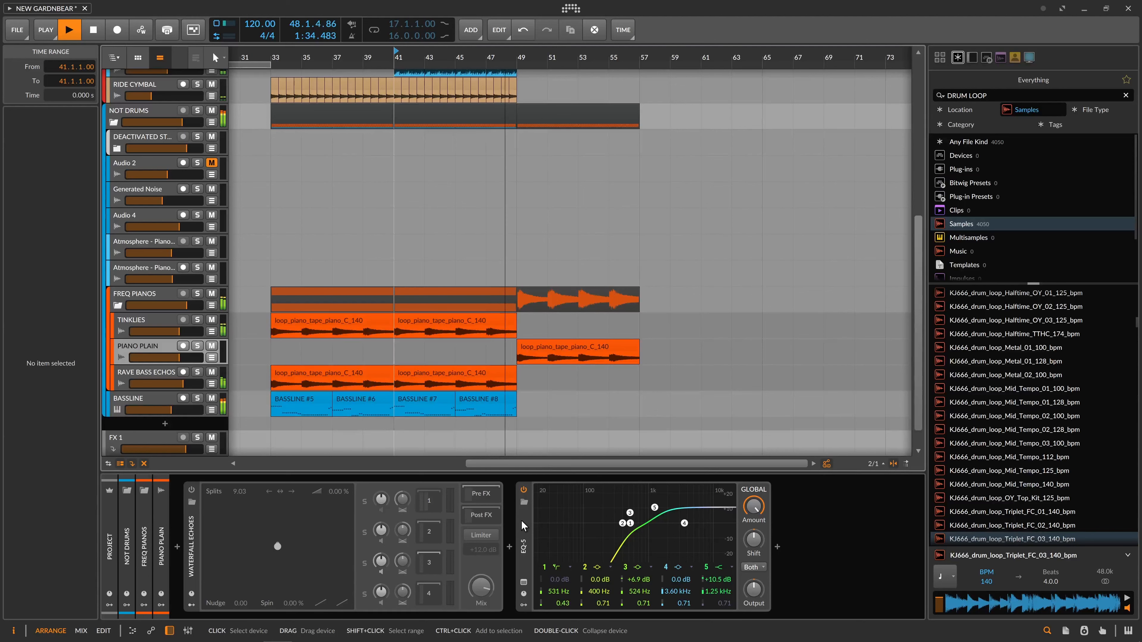
pyautogui.click(533, 538)
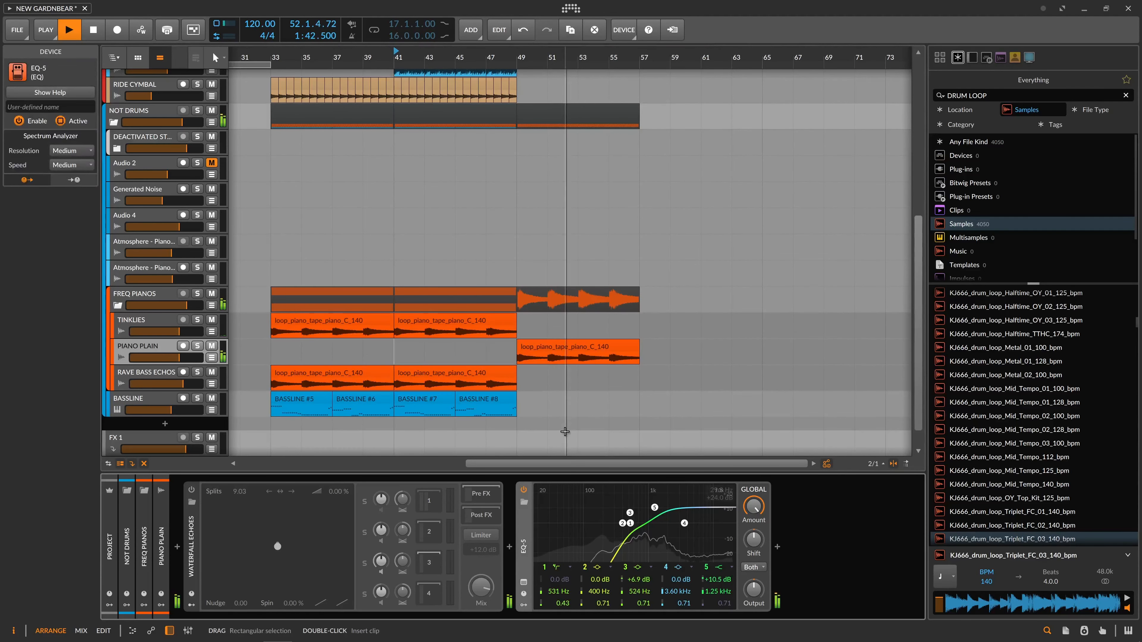
pyautogui.press('space')
# - Select the TINKLIES track to show its device chain
pyautogui.click(528, 350)
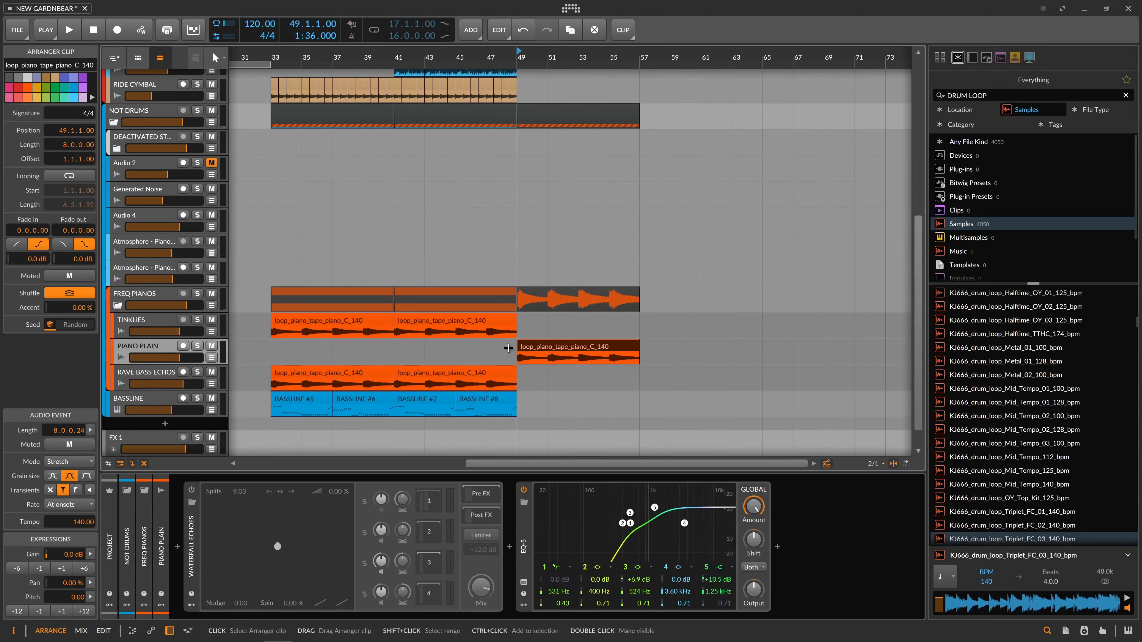
pyautogui.click(488, 353)
pyautogui.click(482, 322)
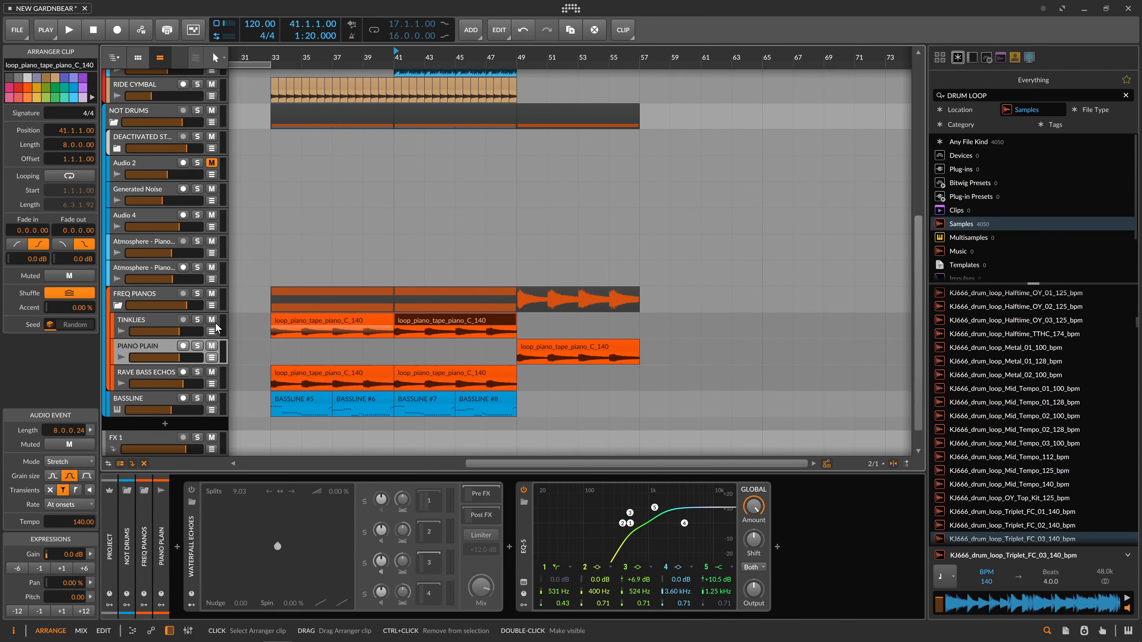
pyautogui.click(148, 315)
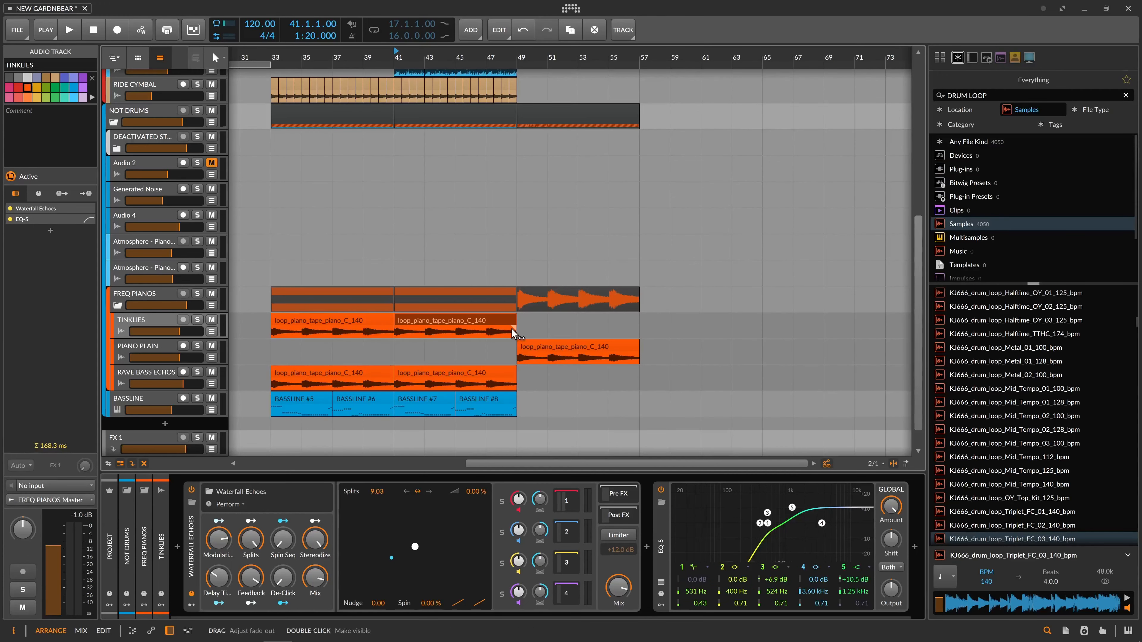
pyautogui.click(486, 359)
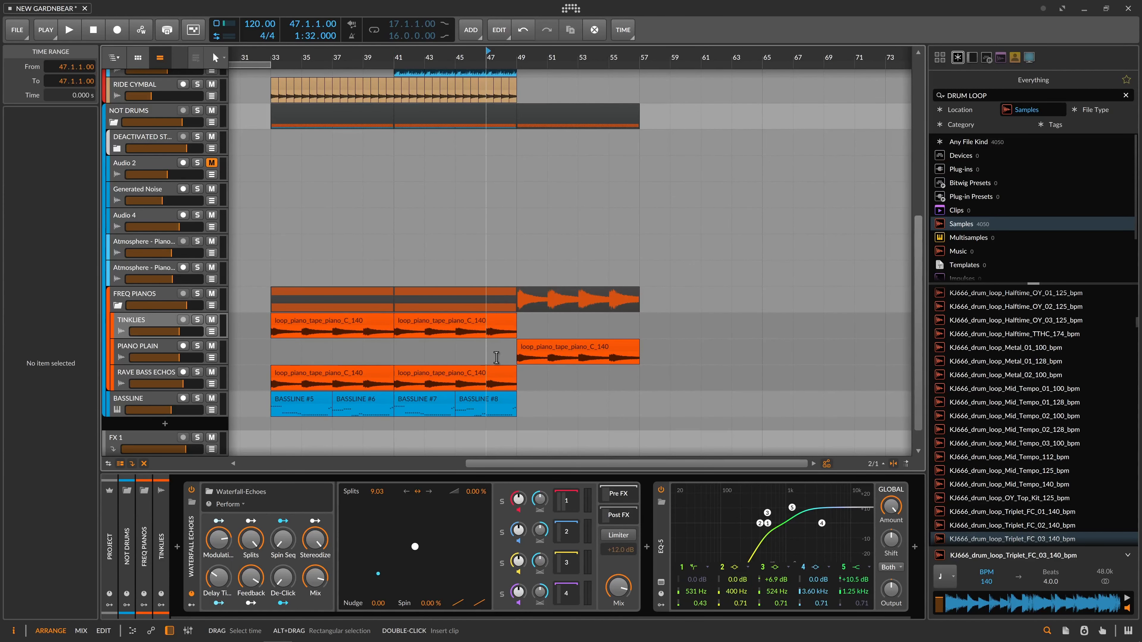
pyautogui.click(496, 324)
pyautogui.click(487, 350)
pyautogui.click(497, 325)
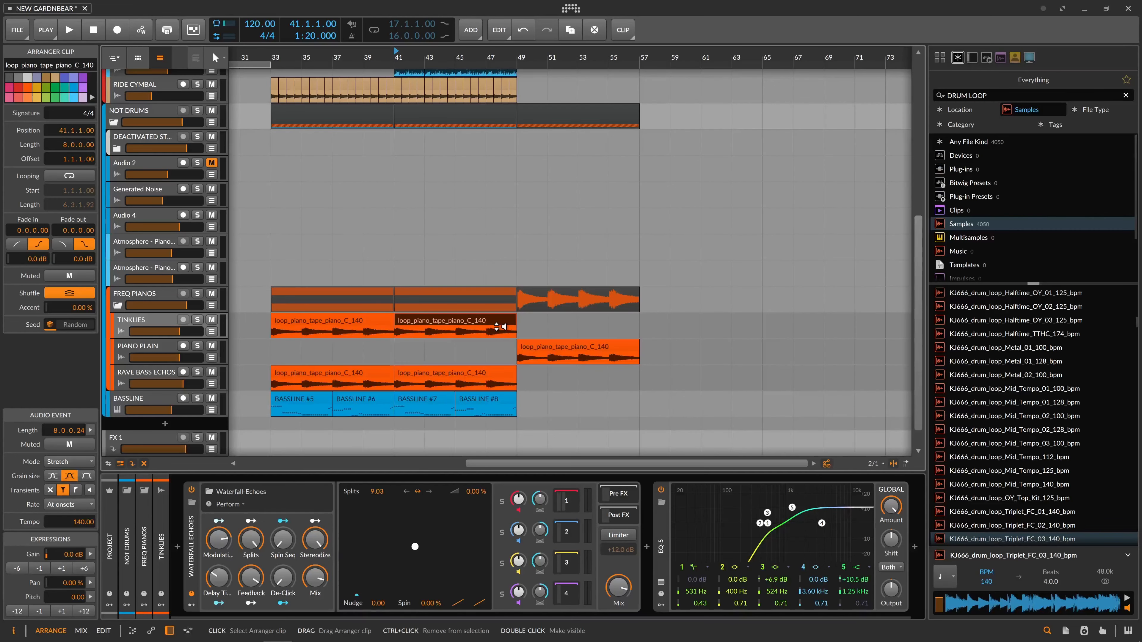
pyautogui.click(489, 335)
pyautogui.moveTo(277, 355); pyautogui.dragTo(632, 368)
pyautogui.click(443, 356)
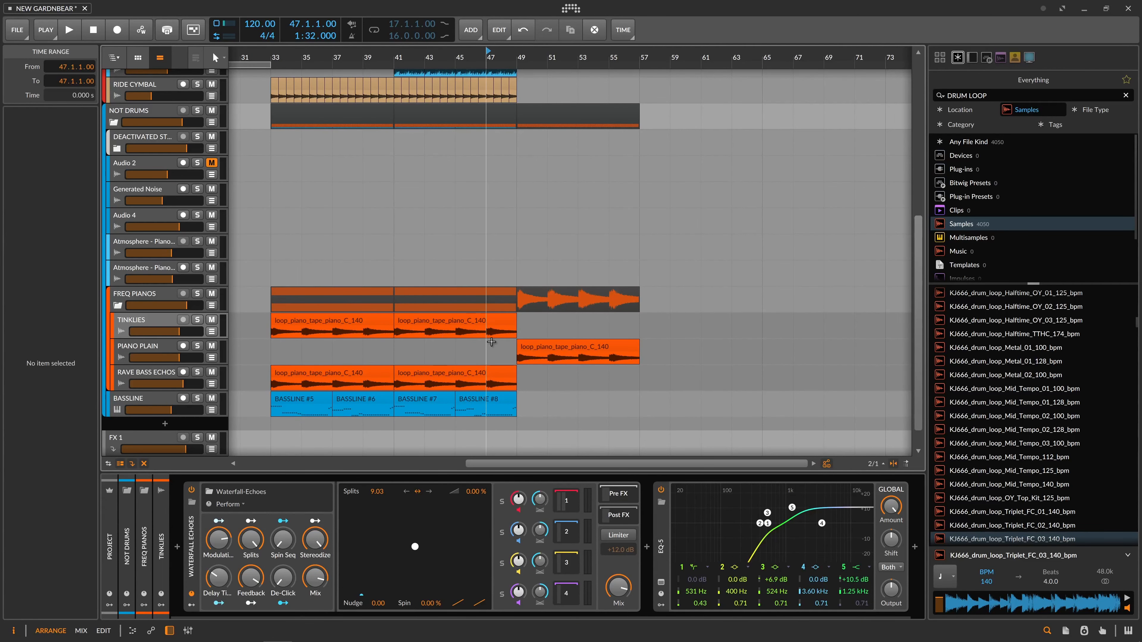
pyautogui.click(495, 325)
pyautogui.click(491, 330)
pyautogui.click(496, 324)
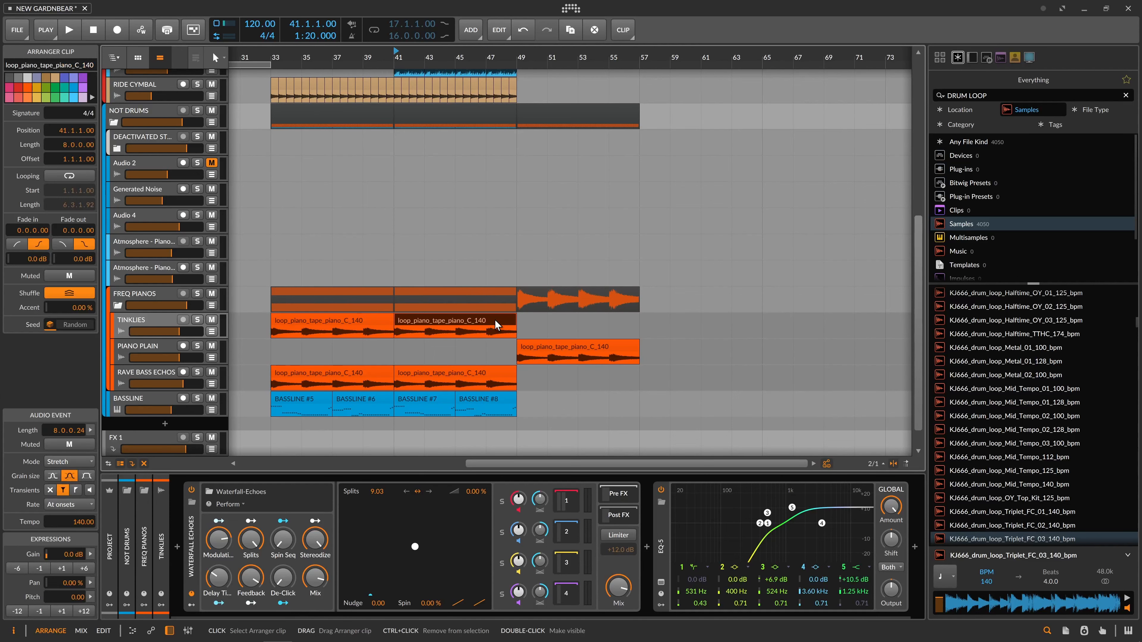
pyautogui.click(486, 332)
pyautogui.click(496, 323)
pyautogui.click(492, 328)
pyautogui.click(492, 322)
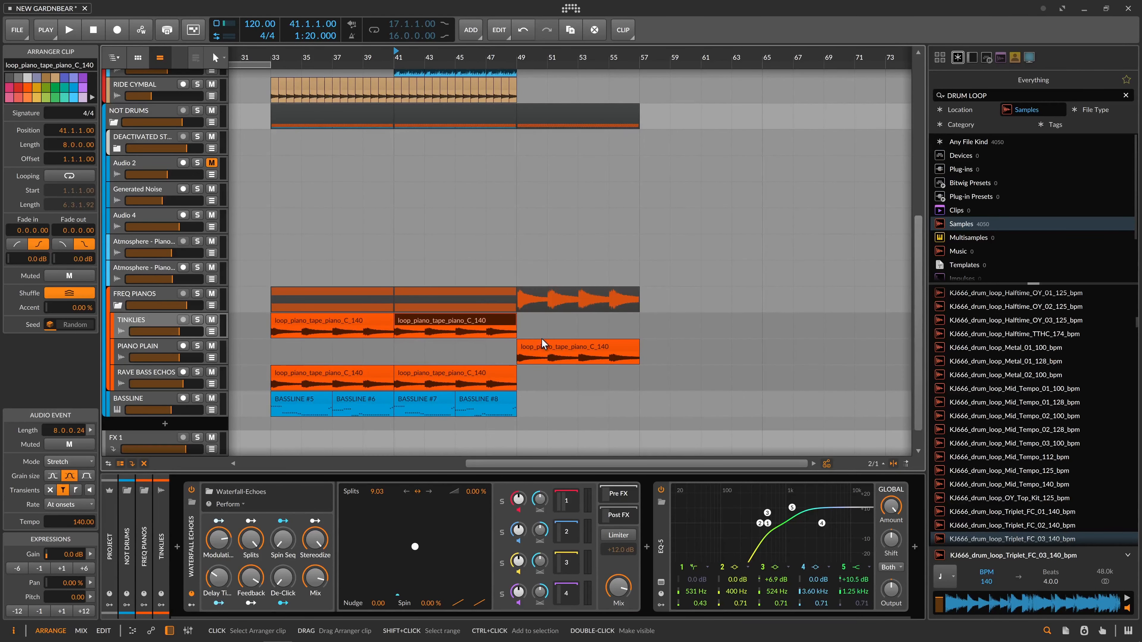
# - Audition the transition from the second TINKLIES clip into the PIANO PLAIN clip and stop playback
pyautogui.press('space')
pyautogui.click(490, 332)
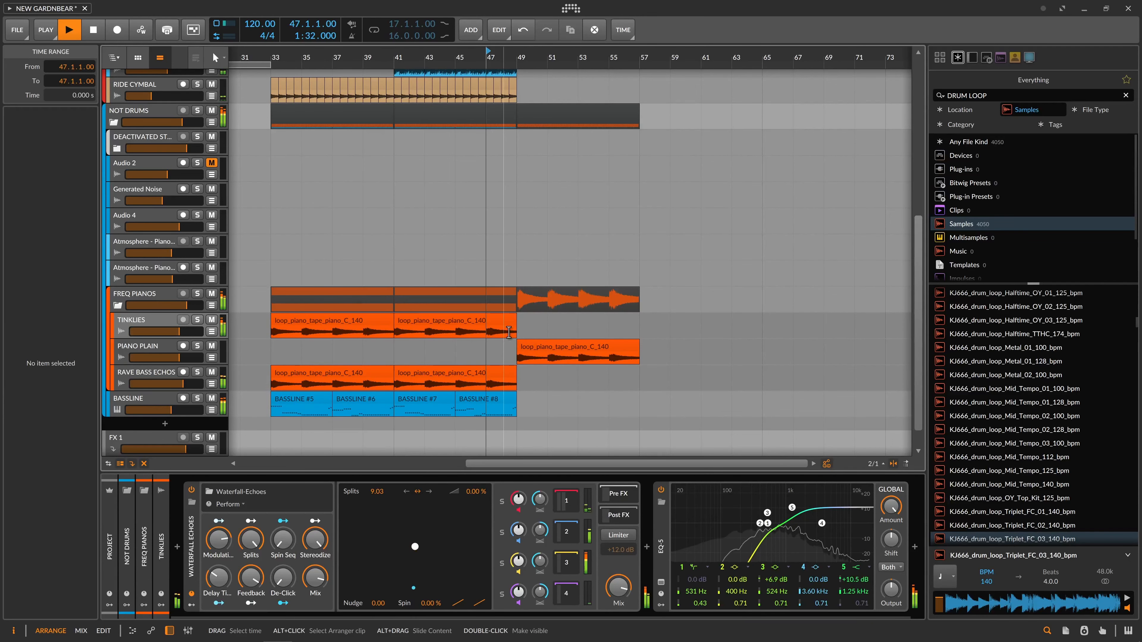
pyautogui.click(501, 320)
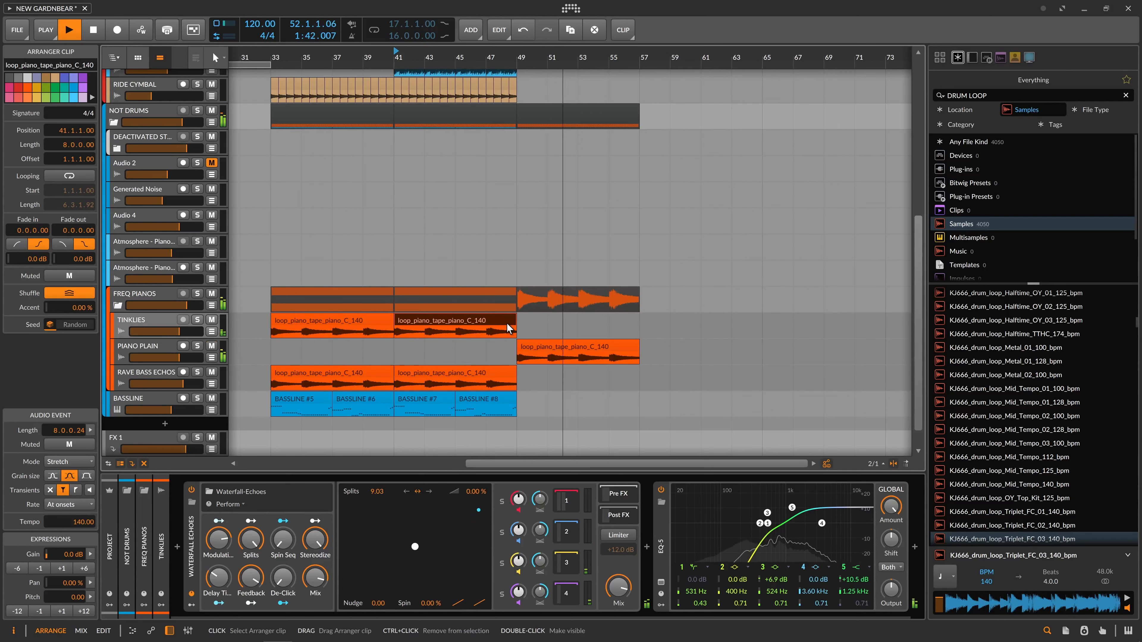
pyautogui.press('space')
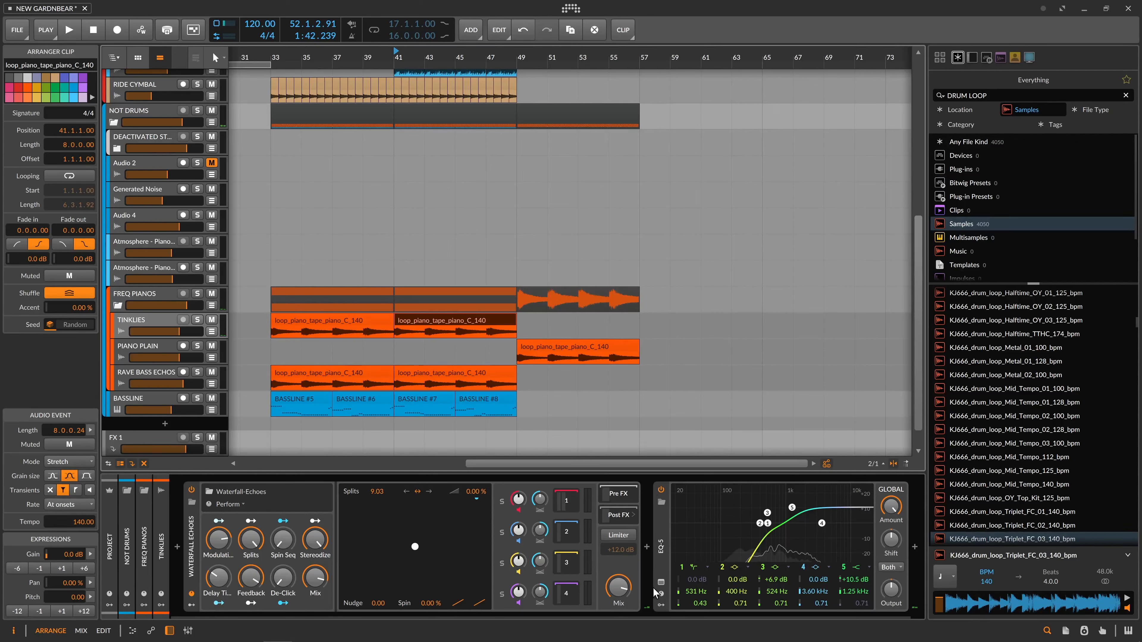
# - Add an automation lane for the Delay Time control of the TINKLIES Waterfall Echoes device
pyautogui.moveTo(653, 614); pyautogui.dragTo(690, 613)
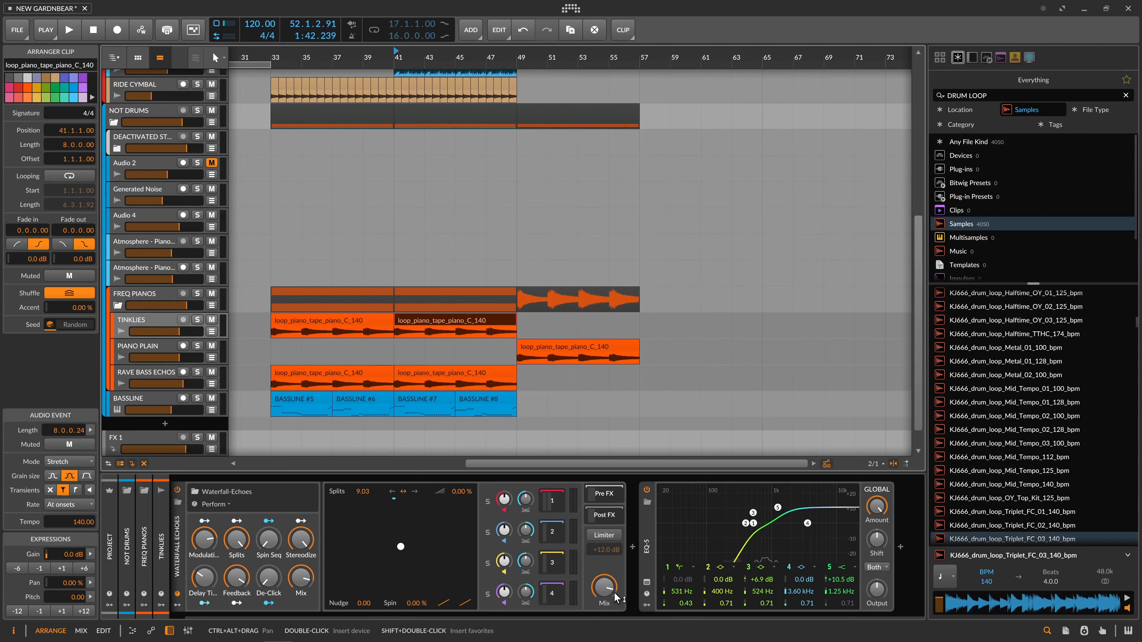
pyautogui.moveTo(764, 616); pyautogui.dragTo(749, 615)
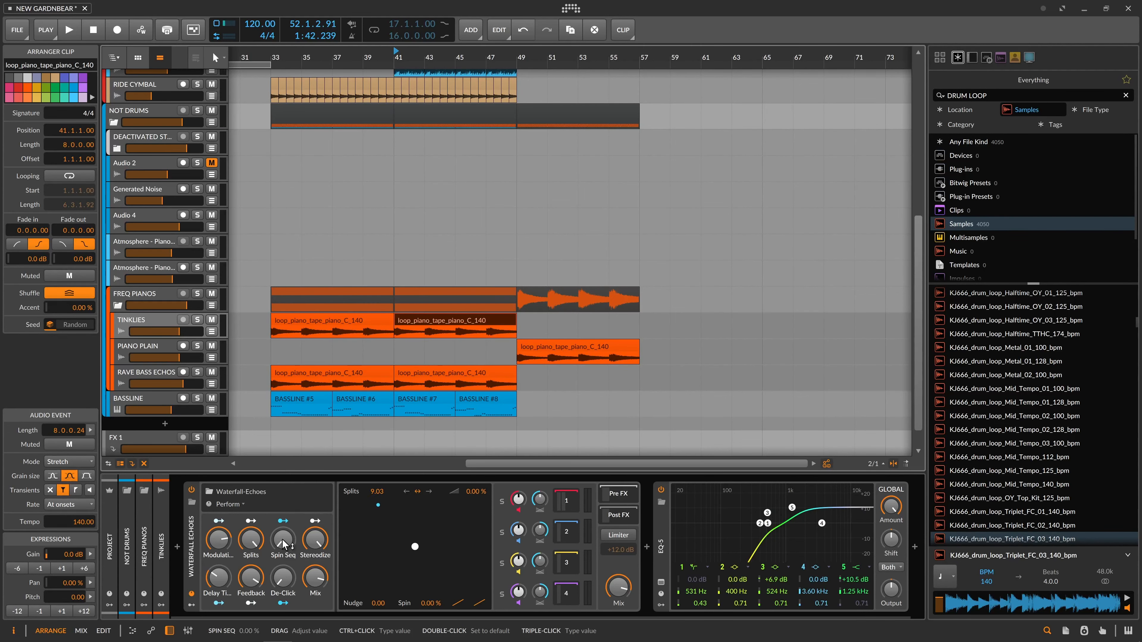
pyautogui.rightClick(221, 580)
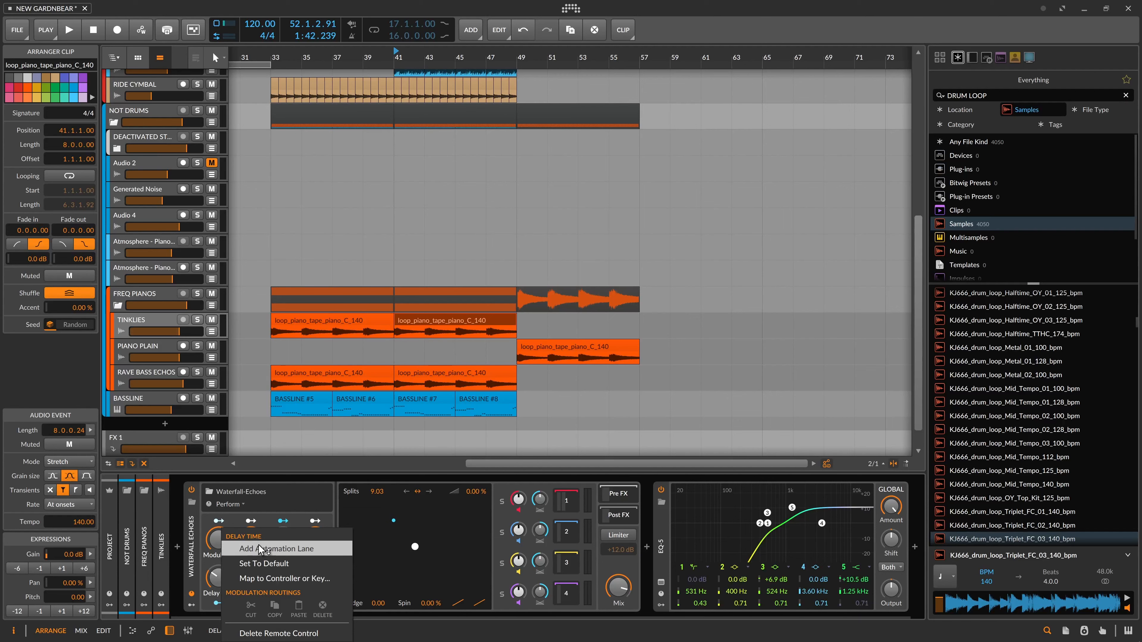
pyautogui.click(258, 552)
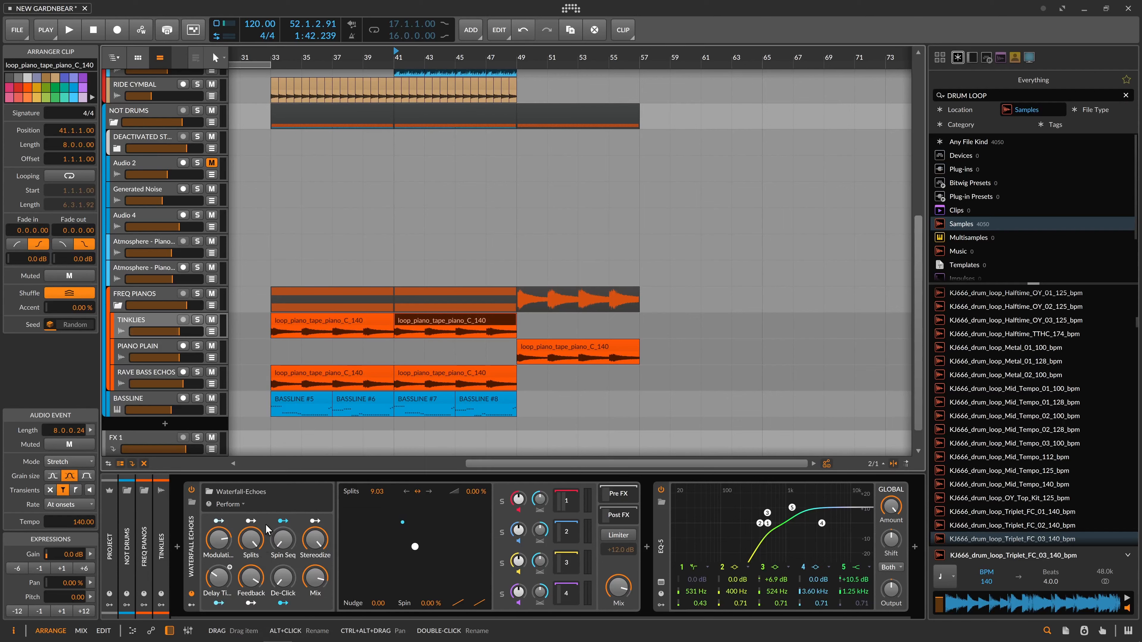
# - Show the TINKLIES automation and add Waterfall Echoes Mix points shortly after bar 49 and at bar 47, the latter at 87.5 %
pyautogui.click(213, 332)
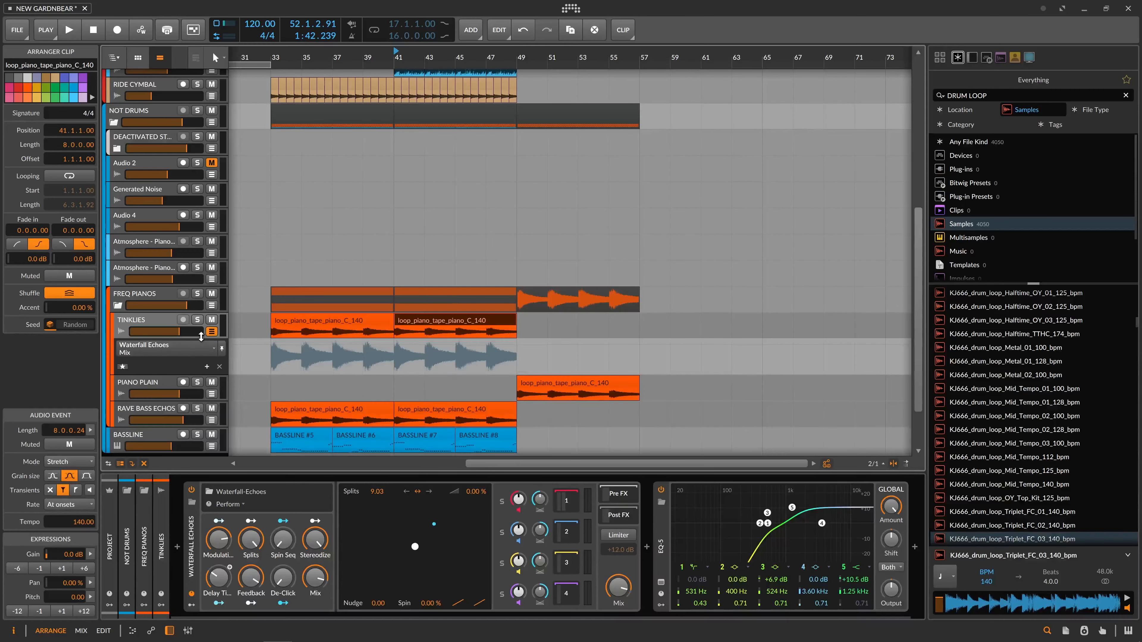
pyautogui.click(519, 348)
pyautogui.moveTo(527, 347); pyautogui.dragTo(486, 345)
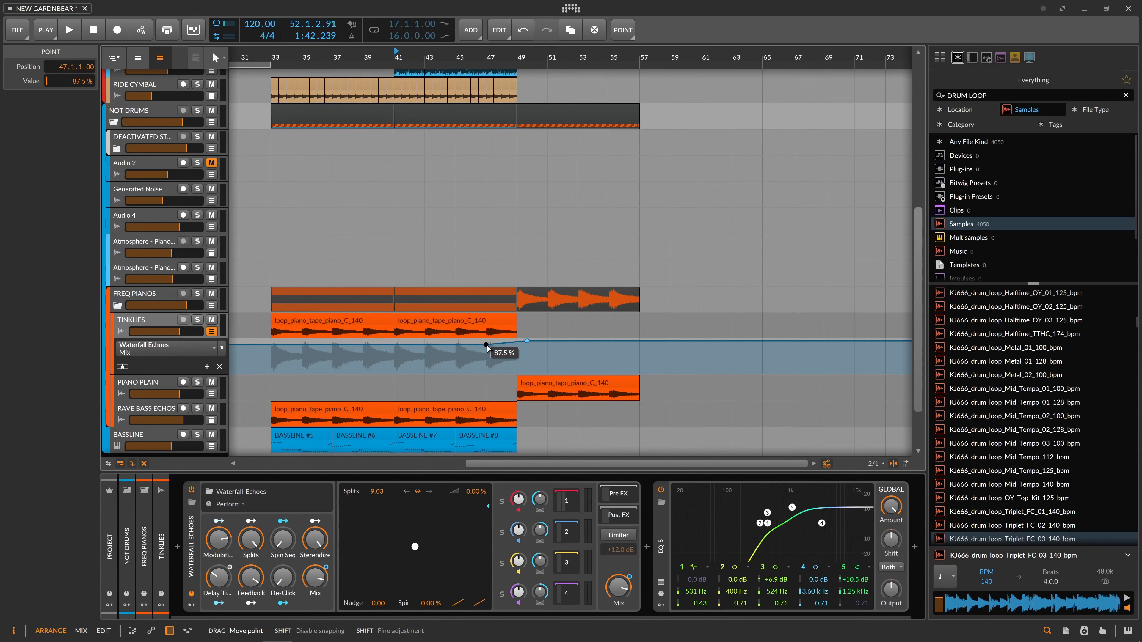
# - Switch the lane to Delay Time and draw a ramp from 30.3 % at bar 47 up to a higher point at bar 49
pyautogui.click(195, 348)
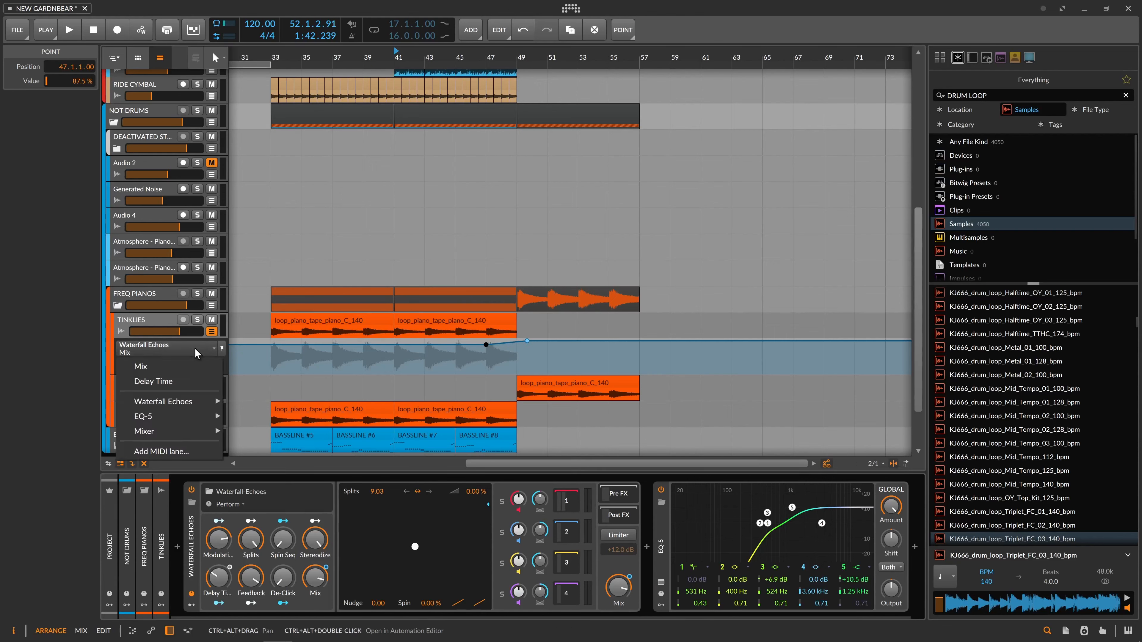
pyautogui.click(189, 381)
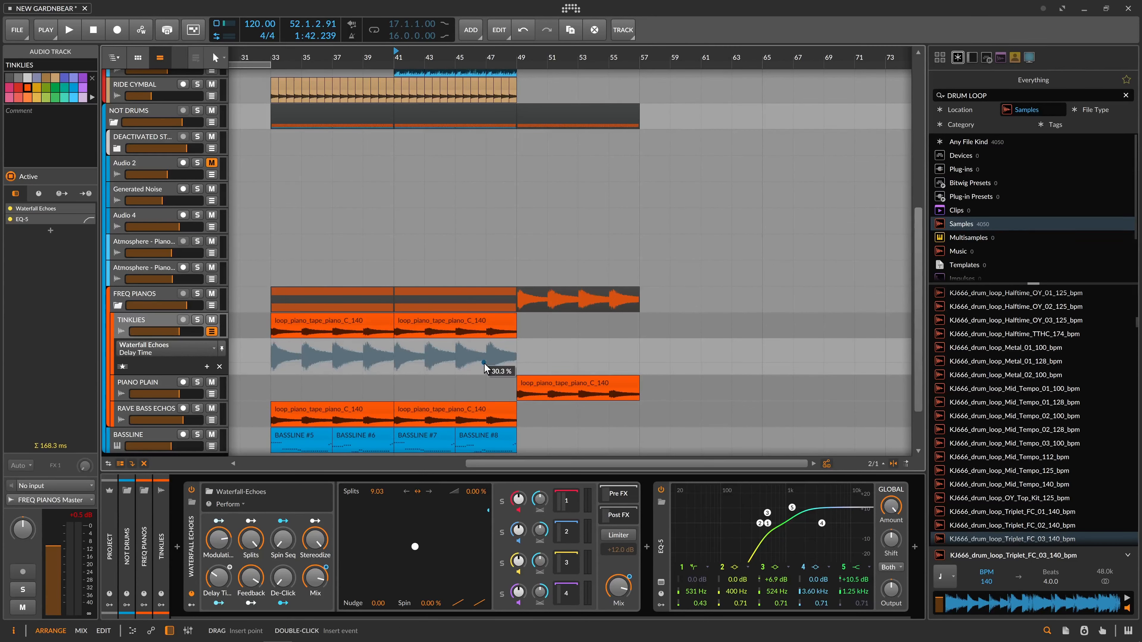
pyautogui.click(487, 362)
pyautogui.click(516, 358)
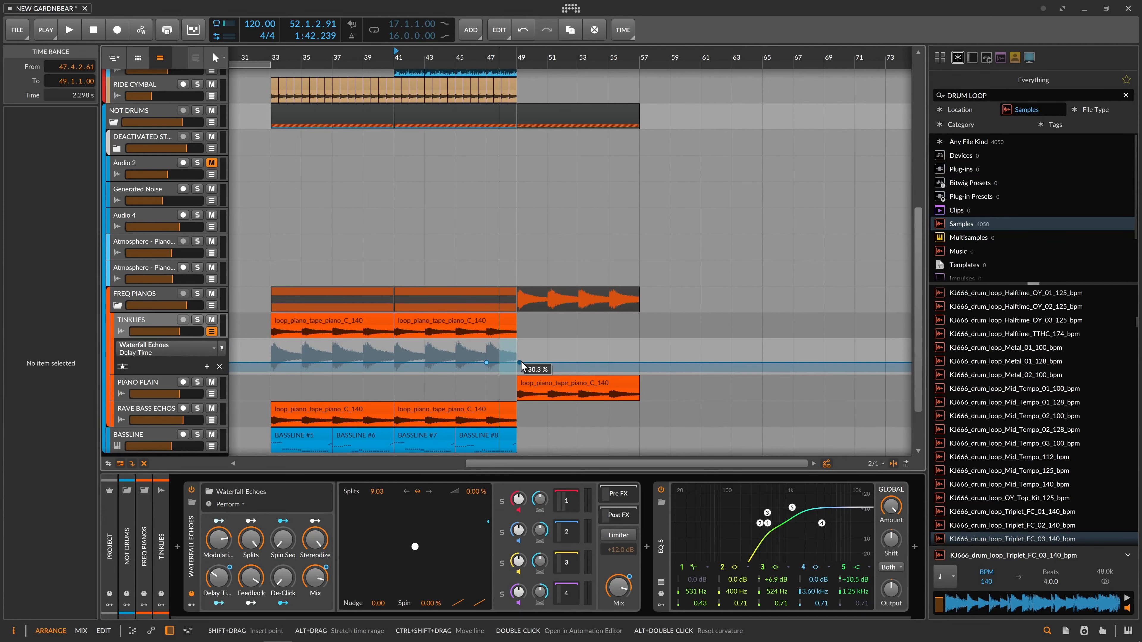
pyautogui.click(522, 362)
pyautogui.moveTo(522, 363); pyautogui.dragTo(517, 355)
# - Play from bar 47 while giving Delay Time its own automation lane and switching the TINKLIES main lane back to Waterfall Echoes Mix
pyautogui.click(486, 391)
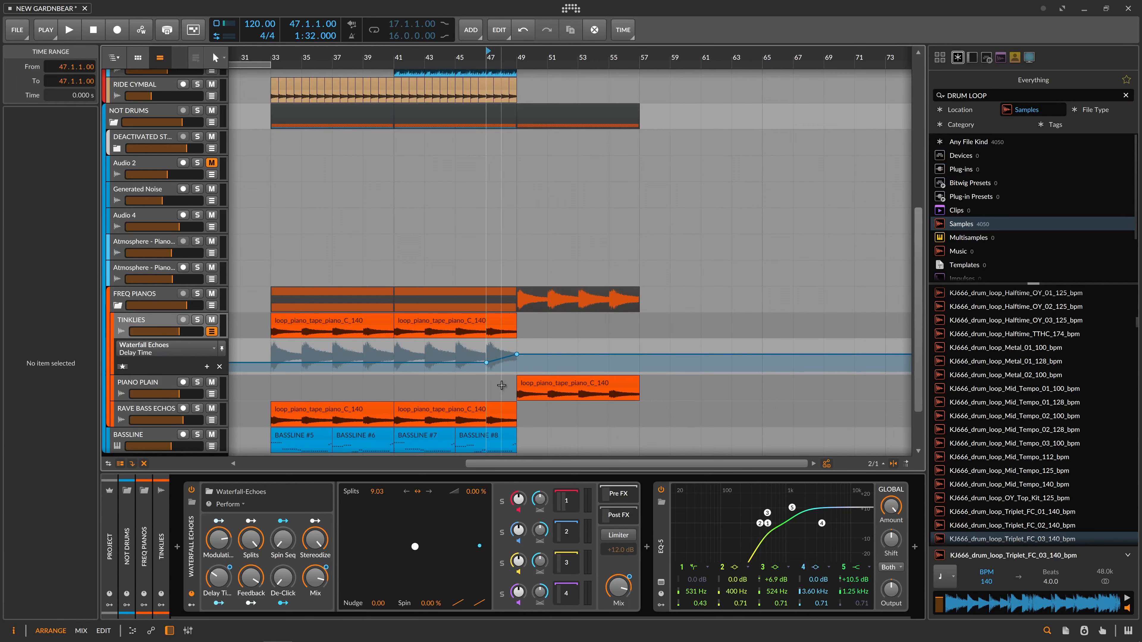
pyautogui.press('space')
pyautogui.click(207, 366)
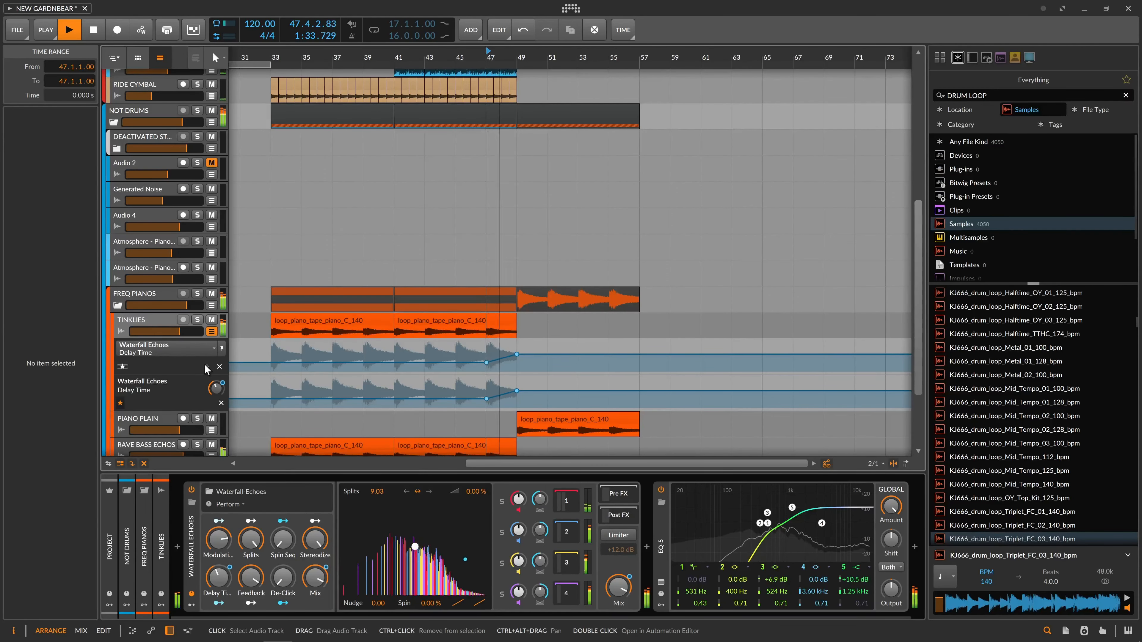
pyautogui.scroll(-3, 198, 342)
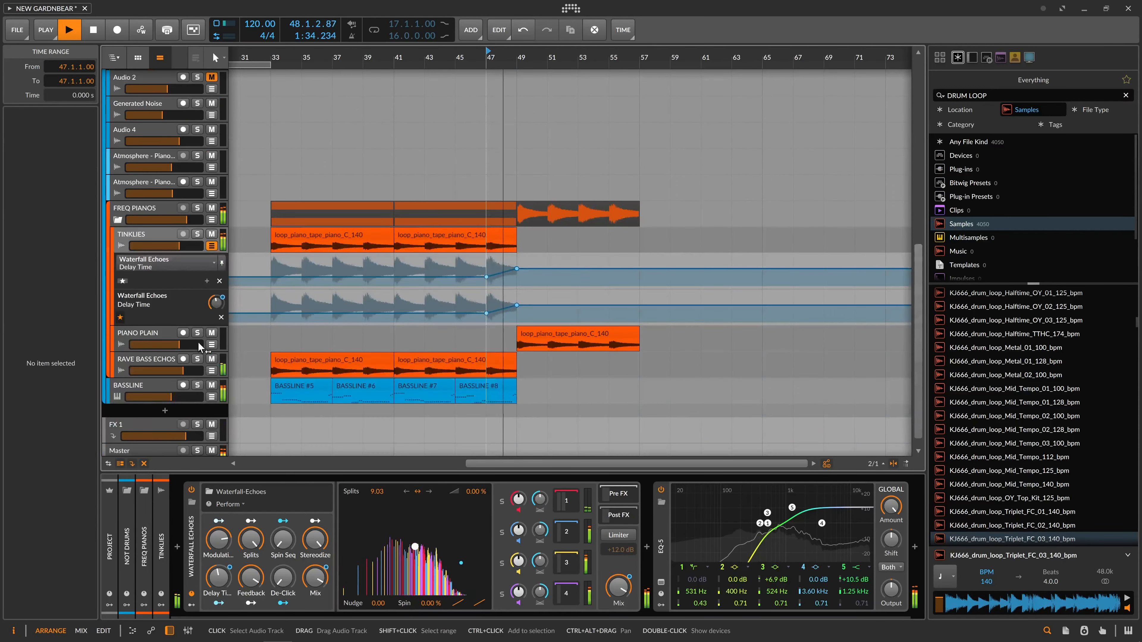
pyautogui.click(209, 262)
pyautogui.click(193, 278)
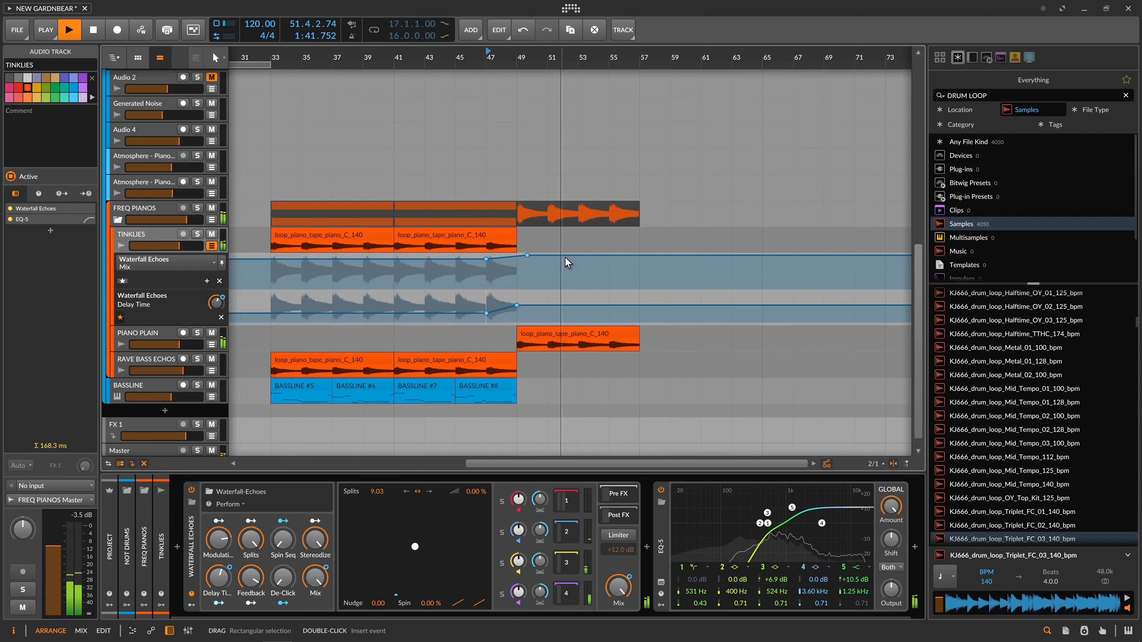
# - Add a lower Waterfall Echoes Mix point at bar 57 so the mix ramps down after bar 49, and stop playback
pyautogui.moveTo(577, 257); pyautogui.dragTo(639, 279)
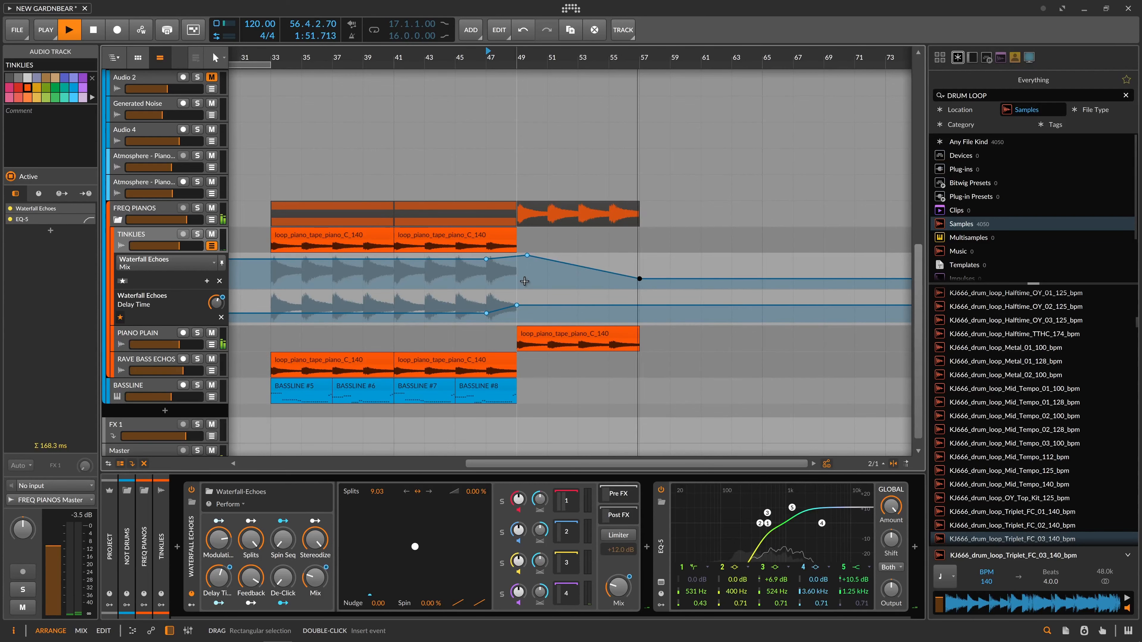
pyautogui.press('space')
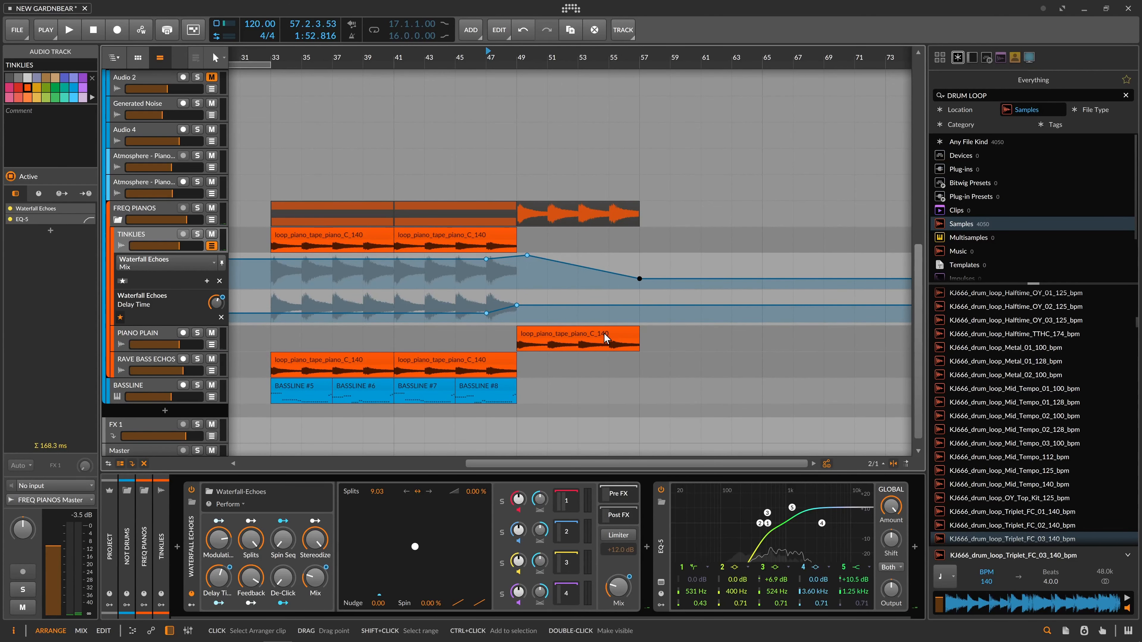
# - Duplicate the PIANO PLAIN clip so the copy starts at bar 57, and set the play position to bar 37
pyautogui.click(634, 335)
pyautogui.hotkey('ctrl', 'd')
pyautogui.moveTo(580, 57); pyautogui.dragTo(542, 43)
pyautogui.click(417, 280)
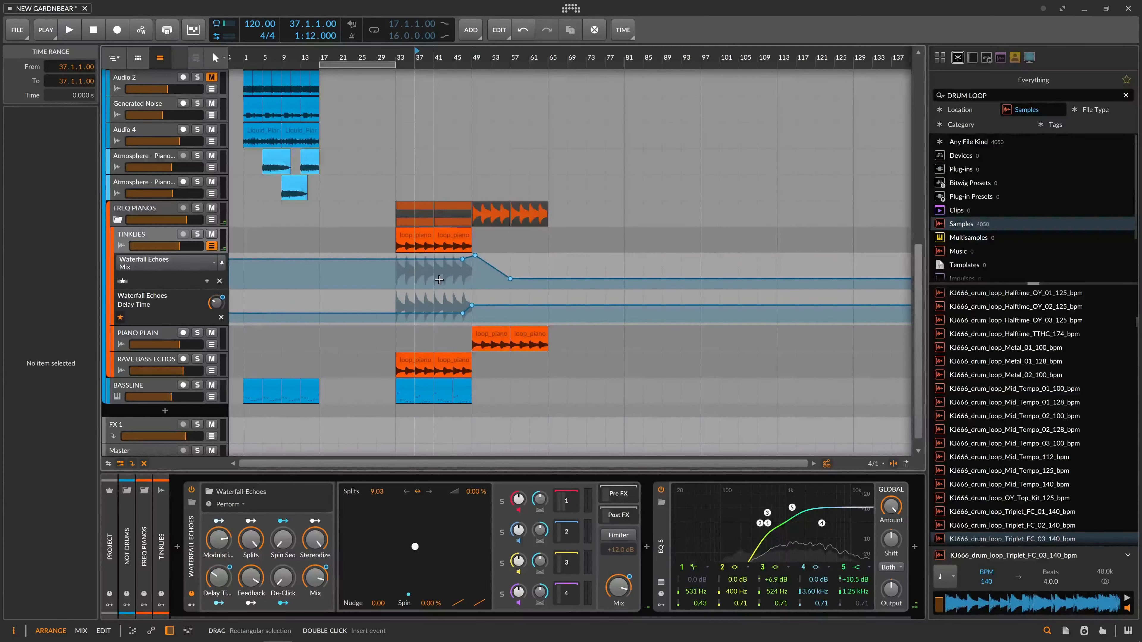
# - Switch the TINKLIES main automation lane to Waterfall Echoes Feedback and give Feedback its own separate lane
pyautogui.click(186, 262)
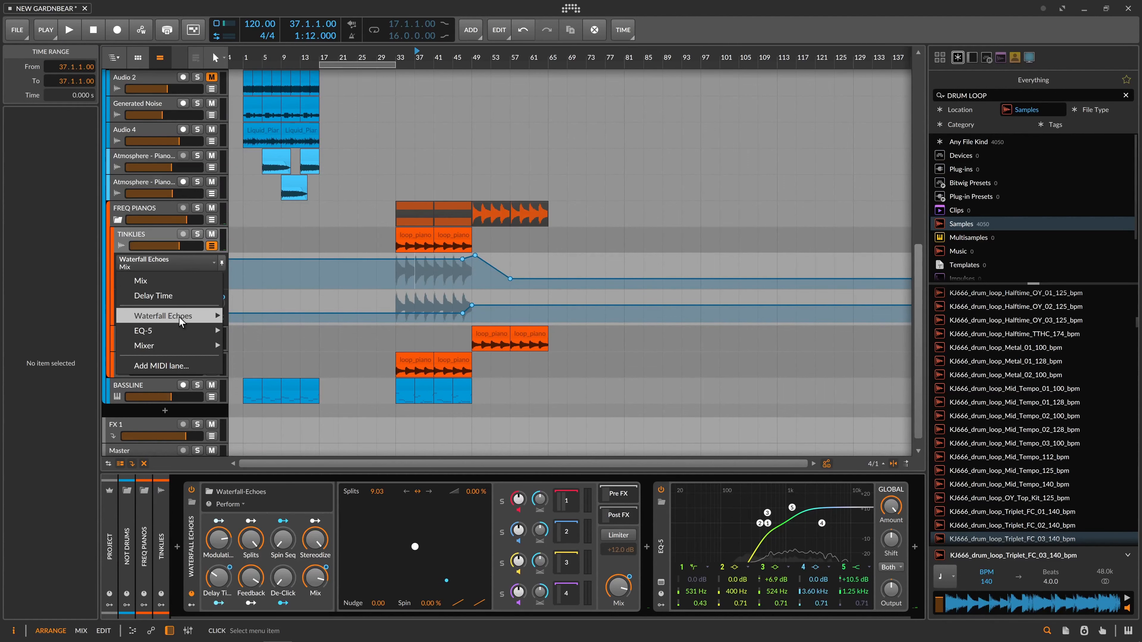
pyautogui.moveTo(179, 317)
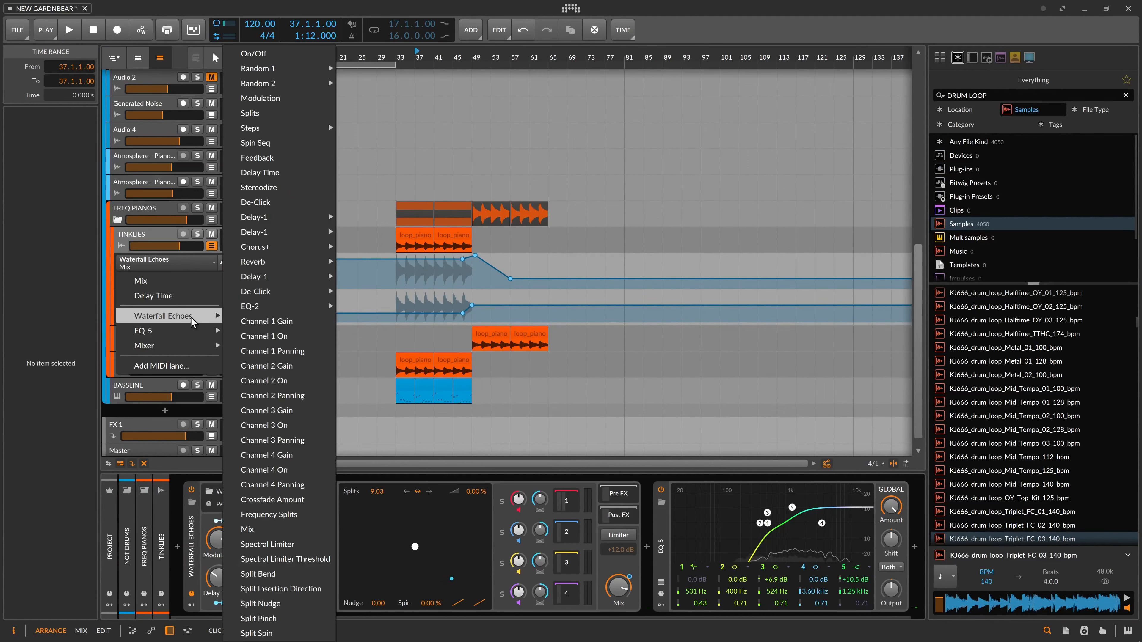
pyautogui.click(293, 158)
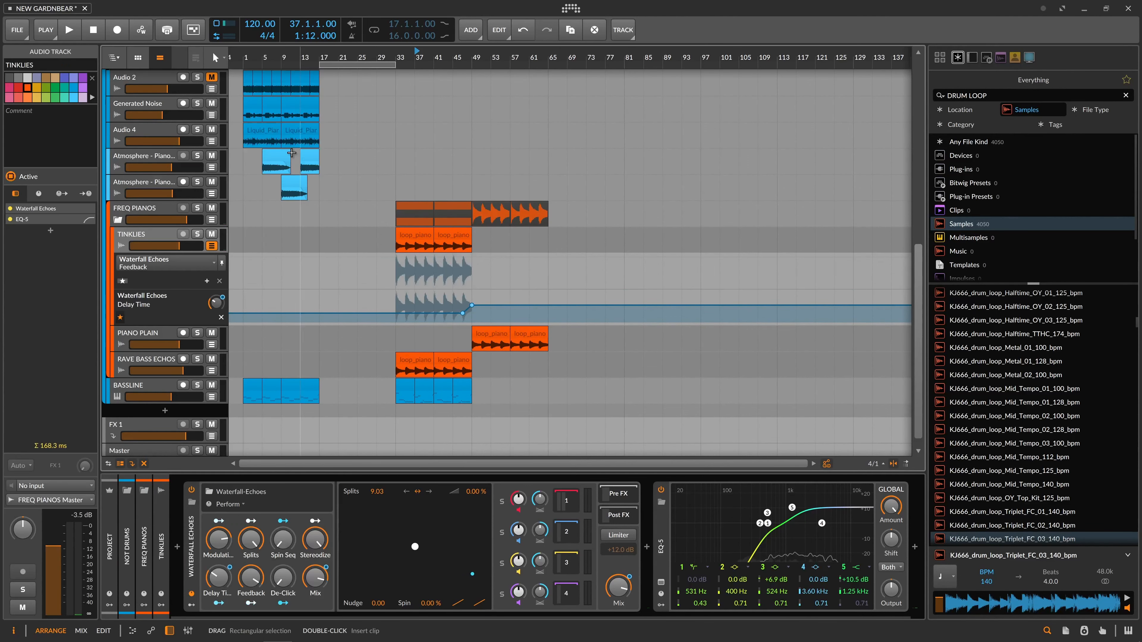
pyautogui.click(207, 281)
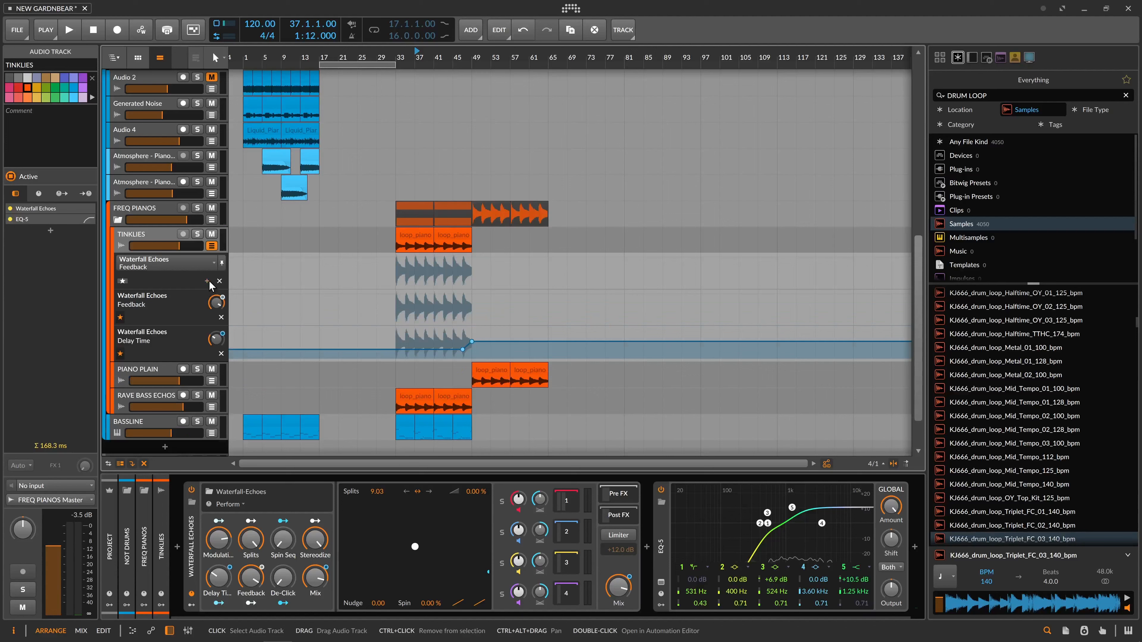
# - Draw Feedback automation rising slightly to bar 49 and ramping down to 0.00 % at bar 65, and set the play position to bar 33
pyautogui.click(446, 294)
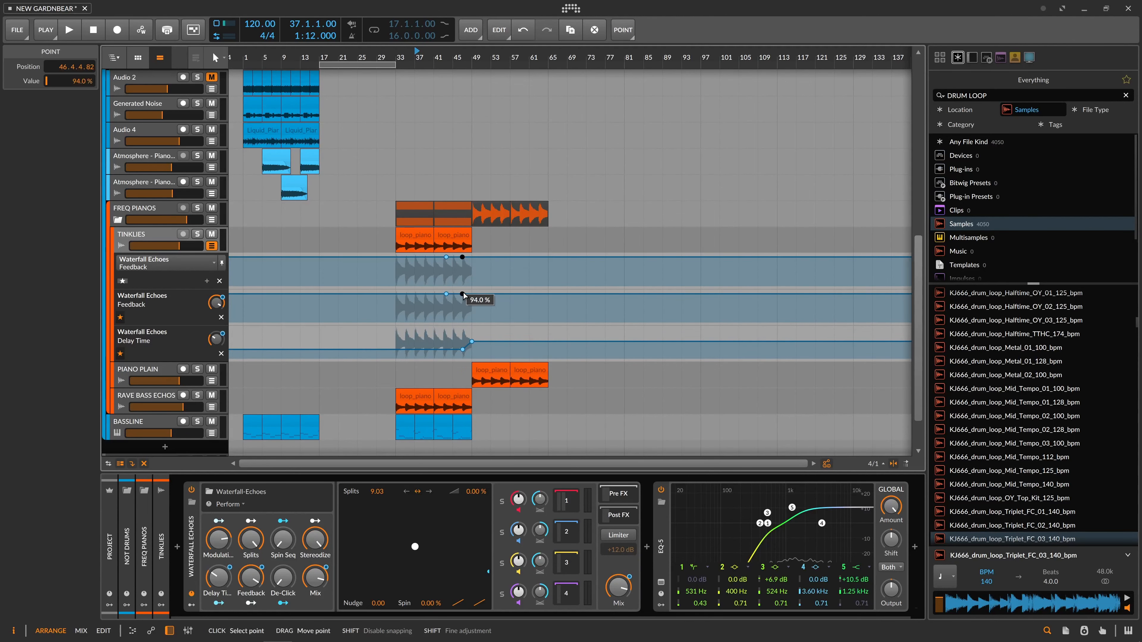
pyautogui.moveTo(470, 294); pyautogui.dragTo(549, 324)
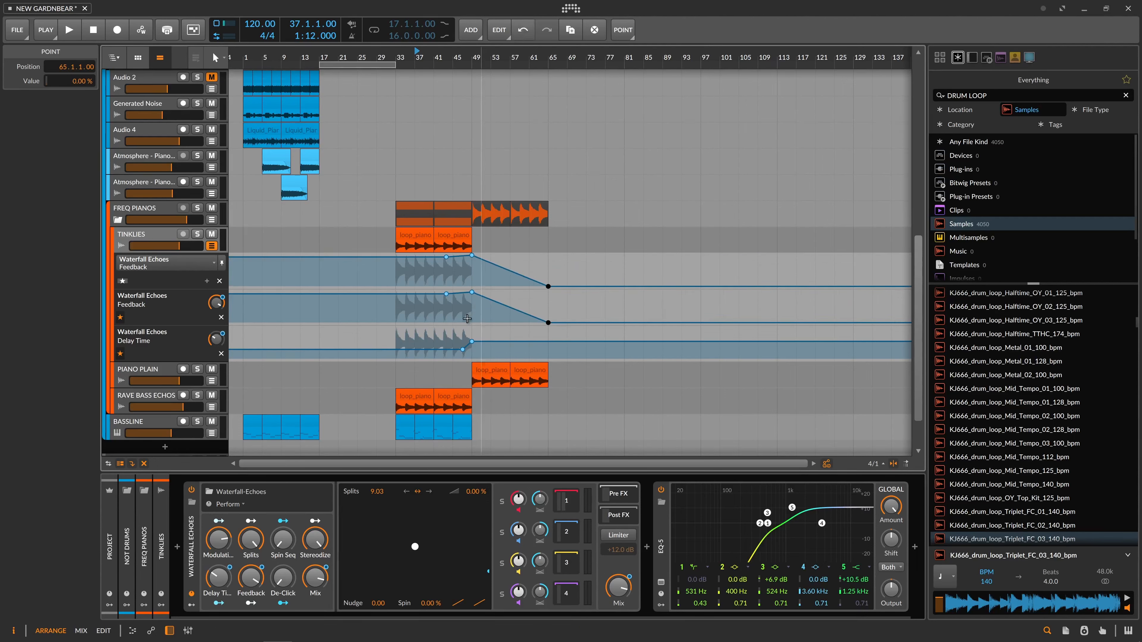
pyautogui.click(399, 315)
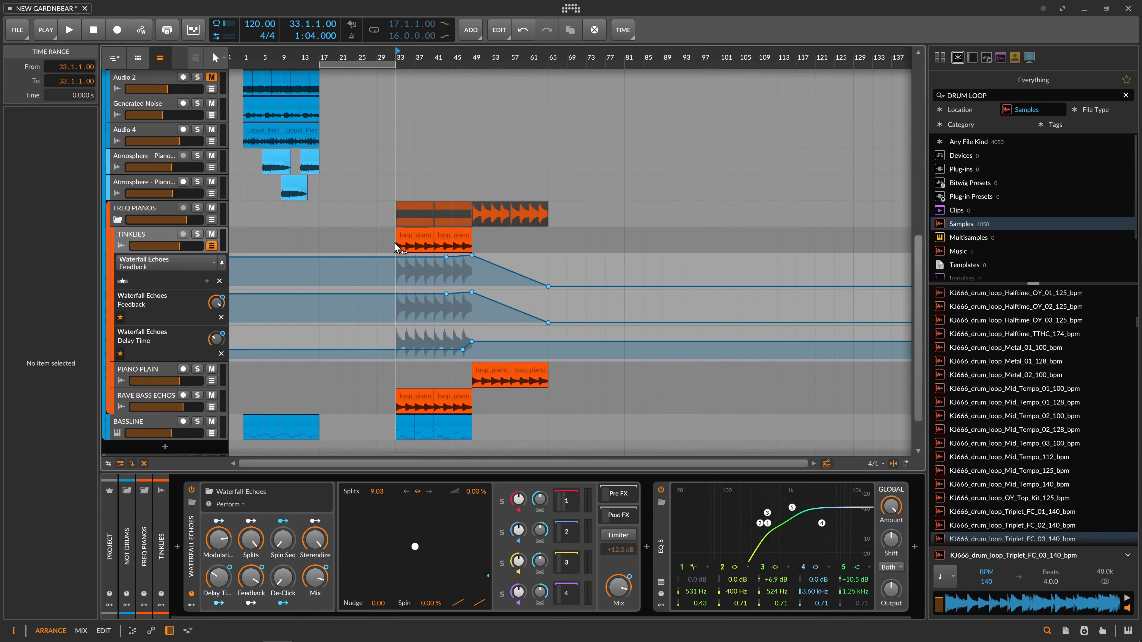
# - Switch the TINKLIES main automation lane back to Waterfall Echoes Mix and add a separate lane for Mix
pyautogui.click(185, 264)
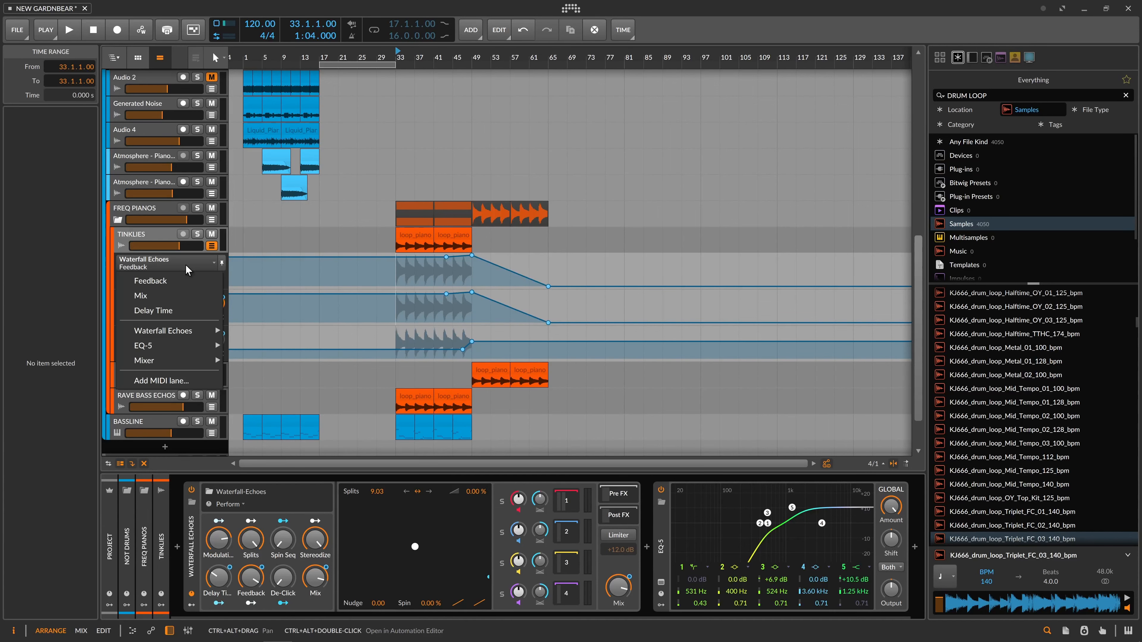
pyautogui.click(186, 294)
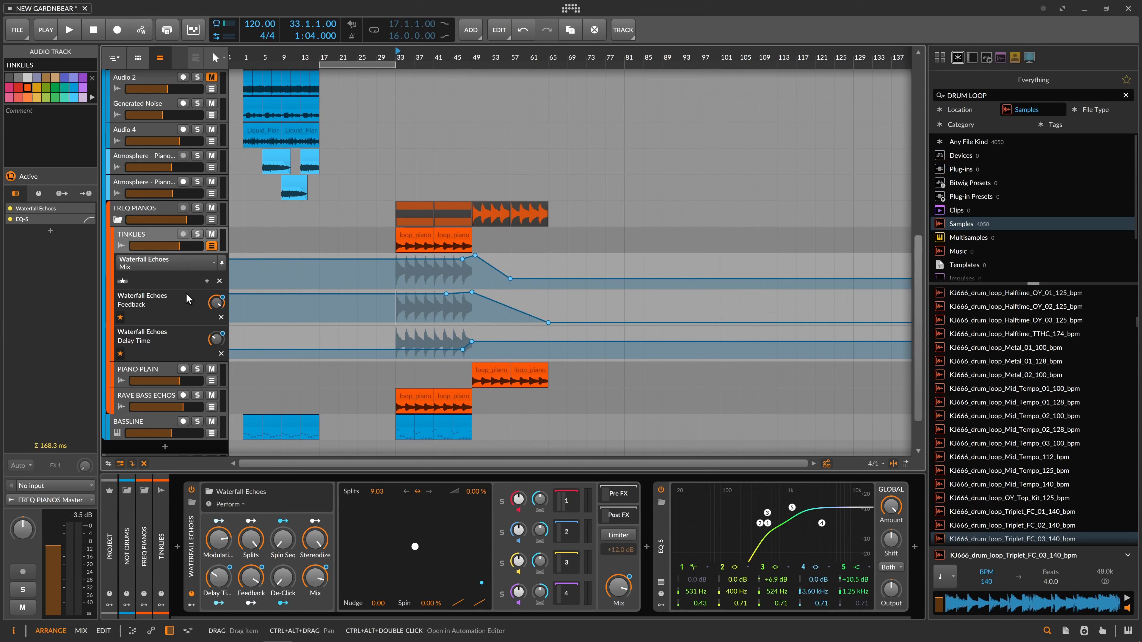
pyautogui.click(207, 281)
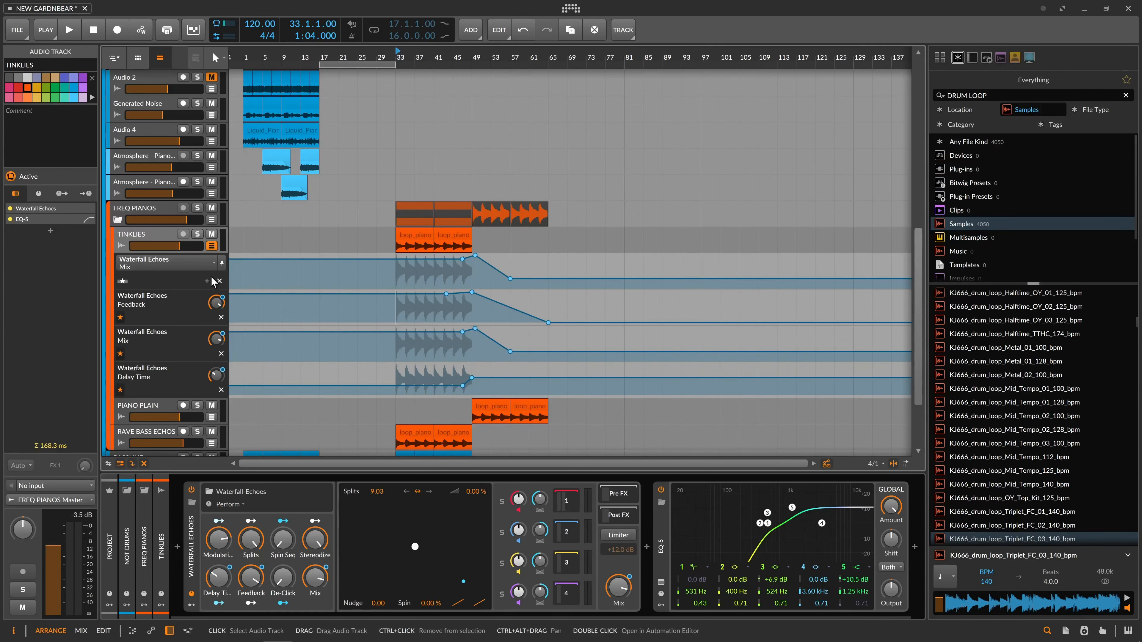
pyautogui.click(180, 264)
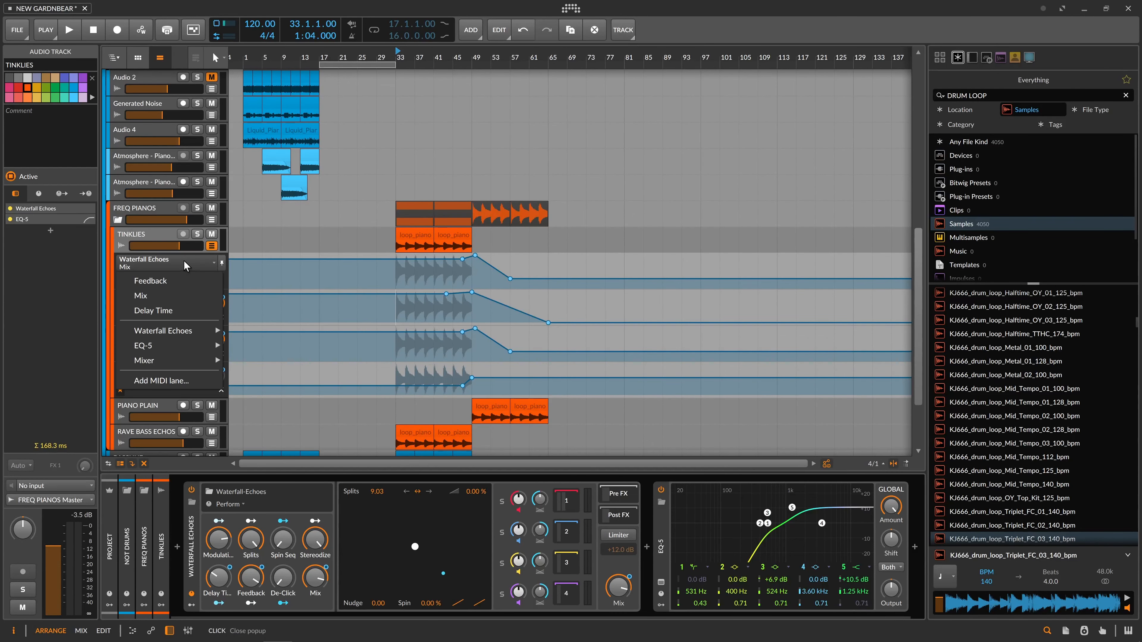
pyautogui.moveTo(182, 332)
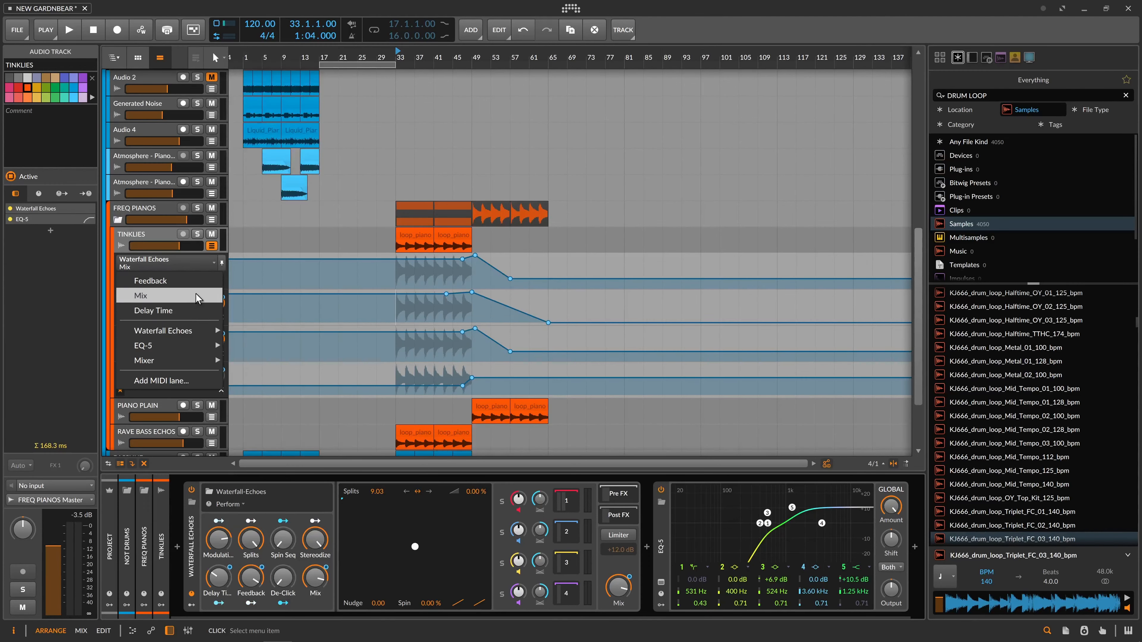
pyautogui.click(187, 265)
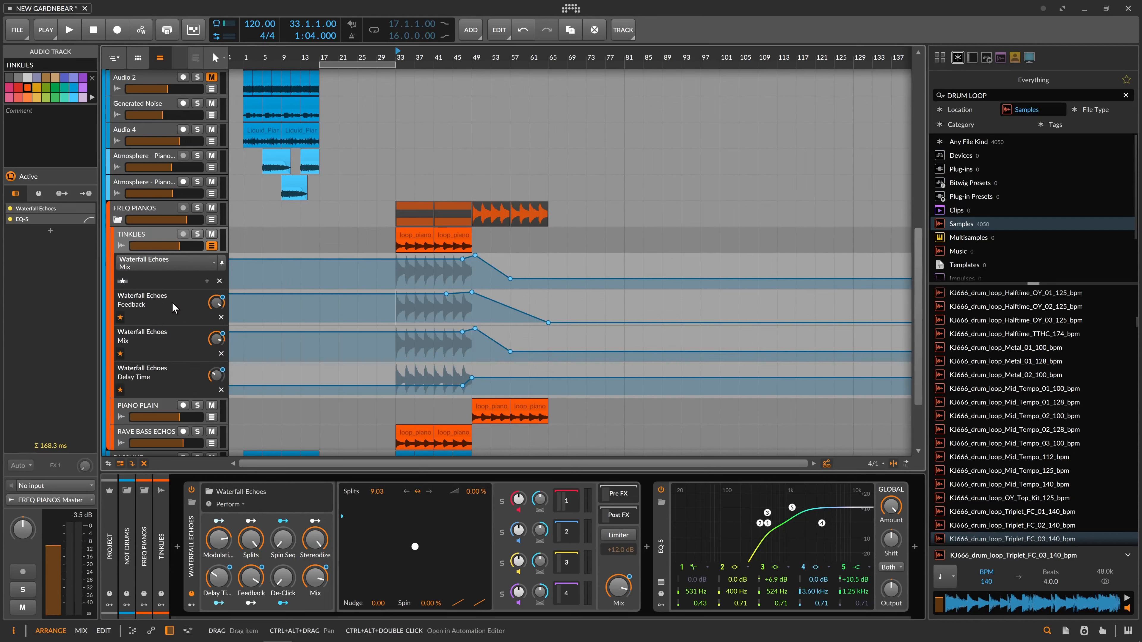
pyautogui.click(204, 541)
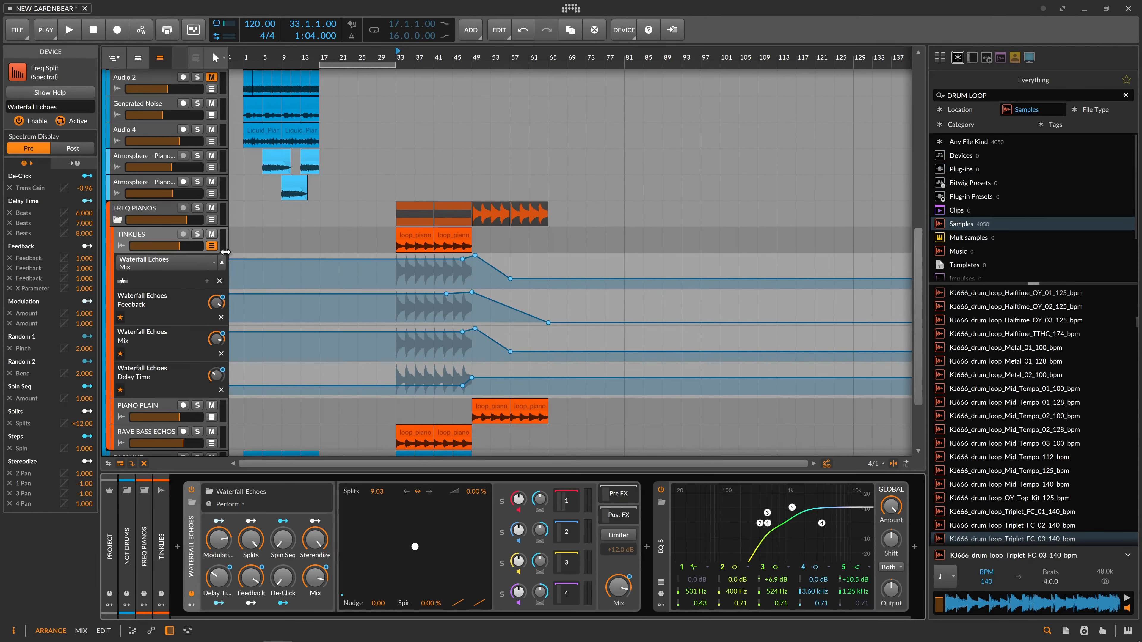
pyautogui.click(212, 247)
pyautogui.click(212, 253)
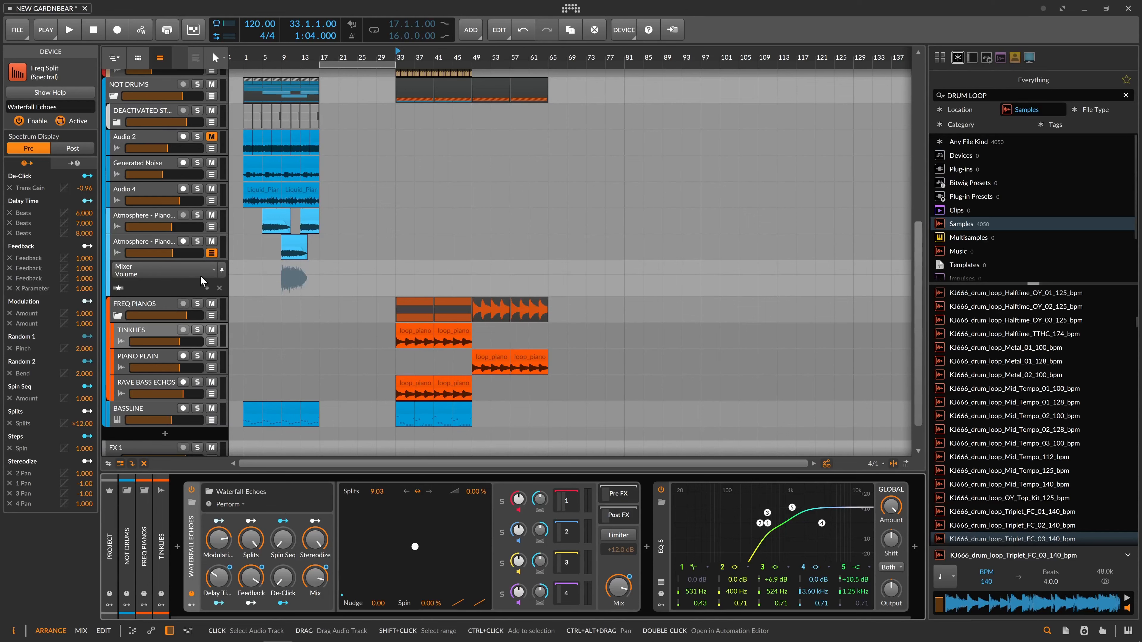
pyautogui.click(120, 289)
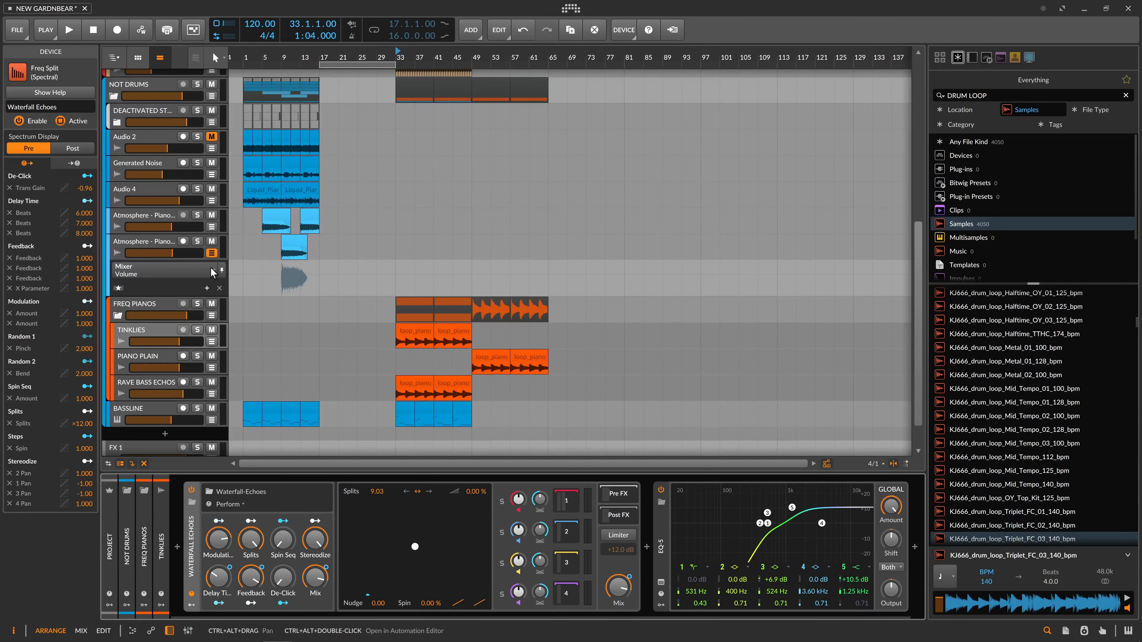
pyautogui.click(212, 252)
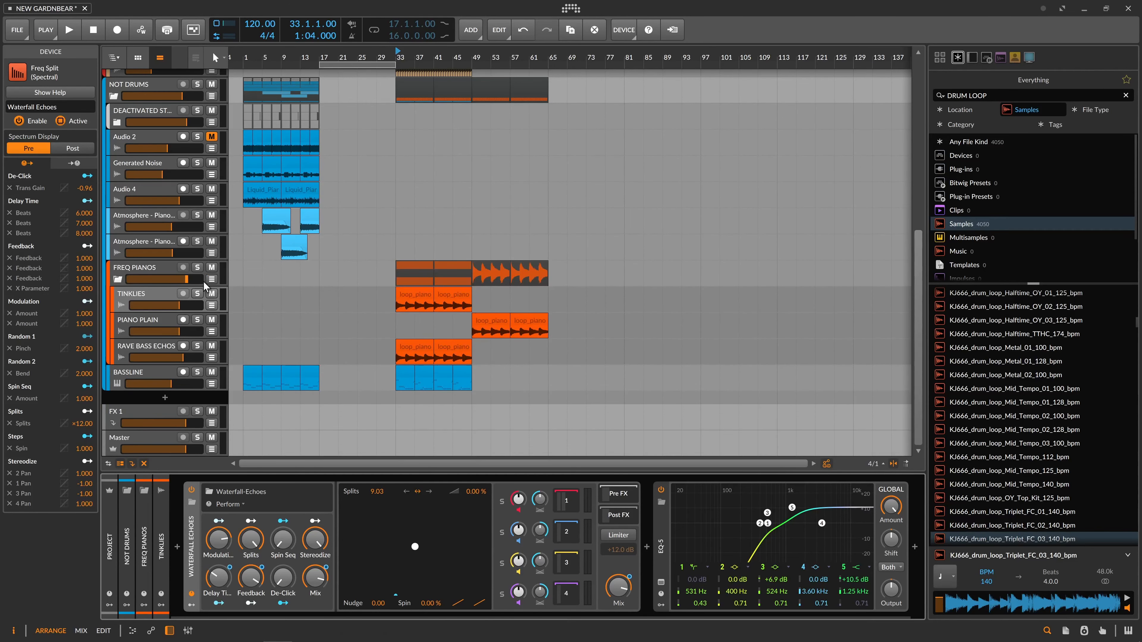
pyautogui.click(212, 306)
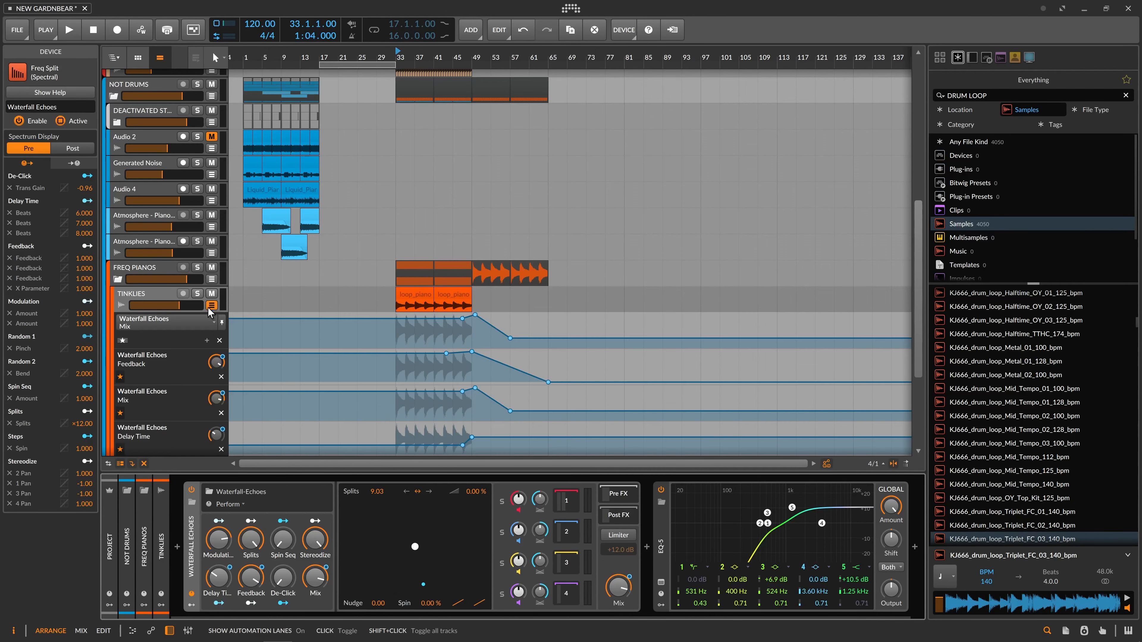
# - Delete the Waterfall Echoes Mix automation from the TINKLIES track and add a separate lane for Mixer Volume
pyautogui.scroll(-5, 209, 311)
pyautogui.click(155, 232)
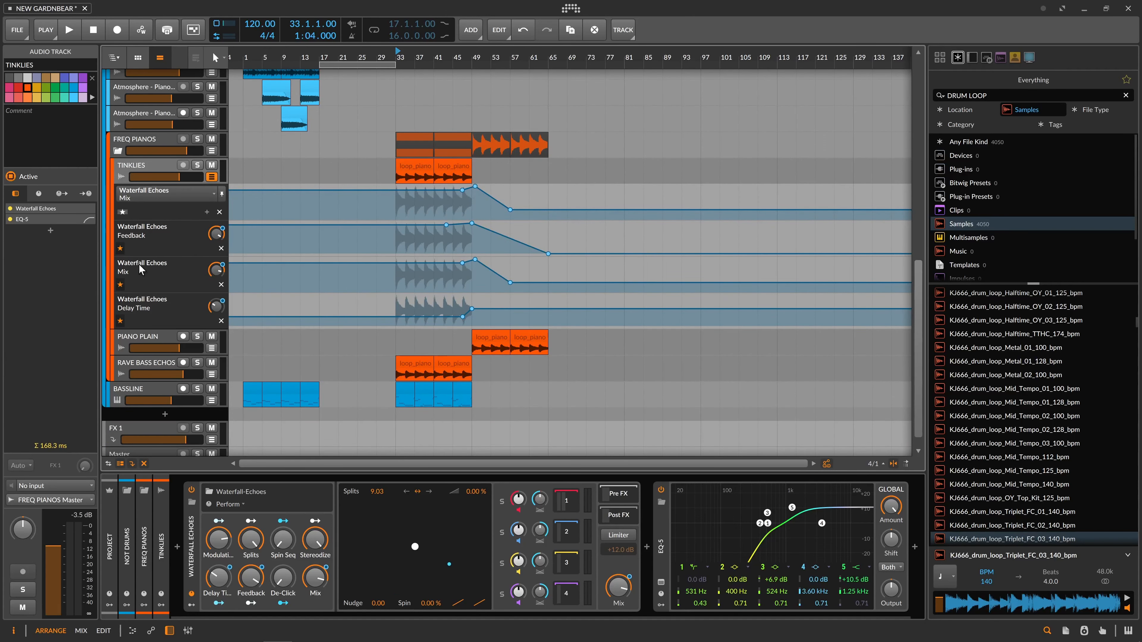
pyautogui.click(219, 212)
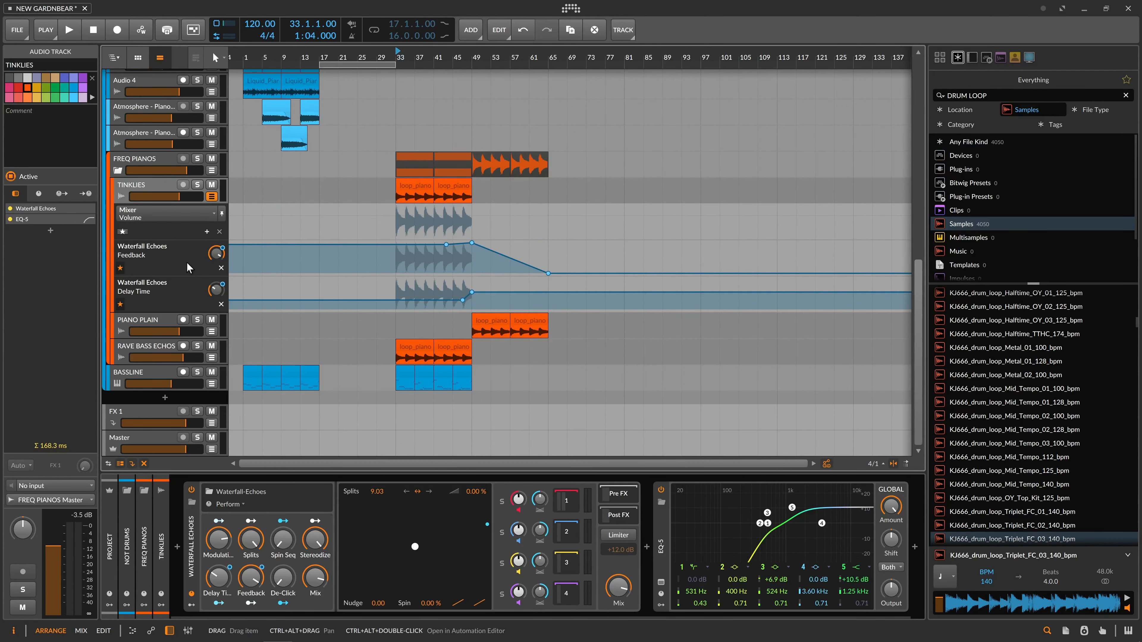
pyautogui.click(208, 232)
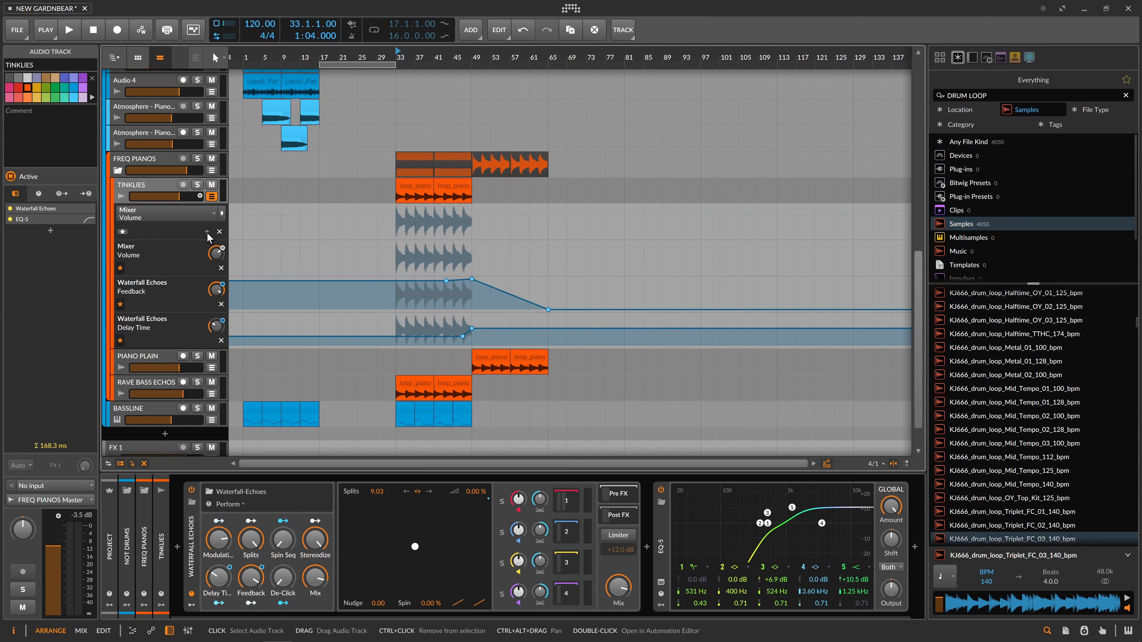
# - Set the TINKLIES main lane to Waterfall Echoes Mix and give Mix its own automation lane again
pyautogui.click(211, 214)
pyautogui.moveTo(194, 281)
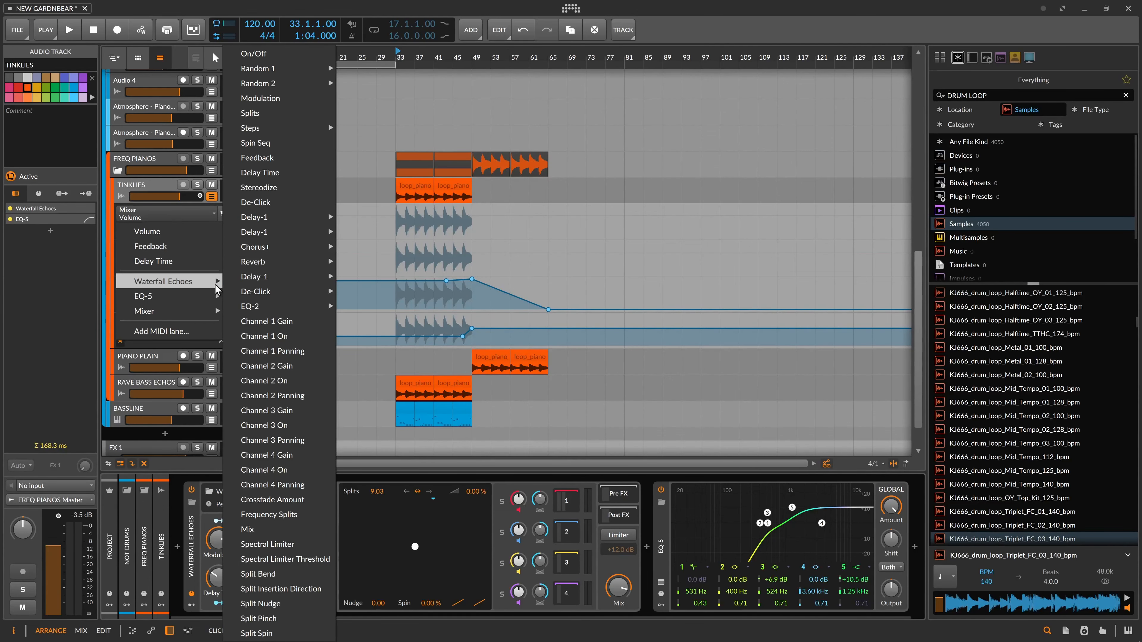
pyautogui.click(279, 531)
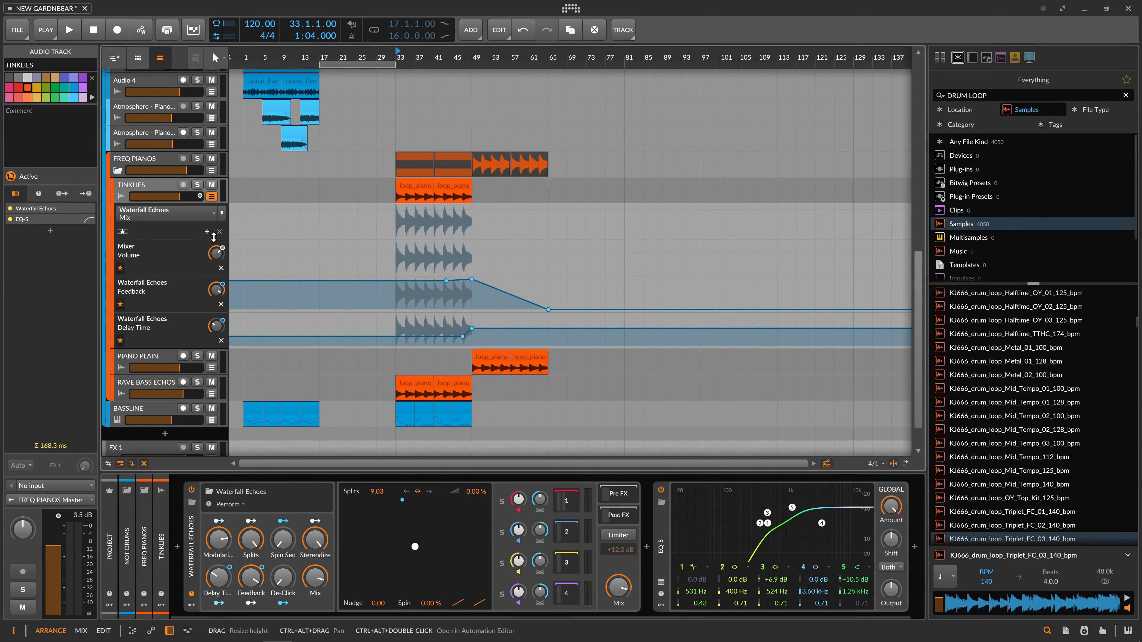
pyautogui.click(207, 232)
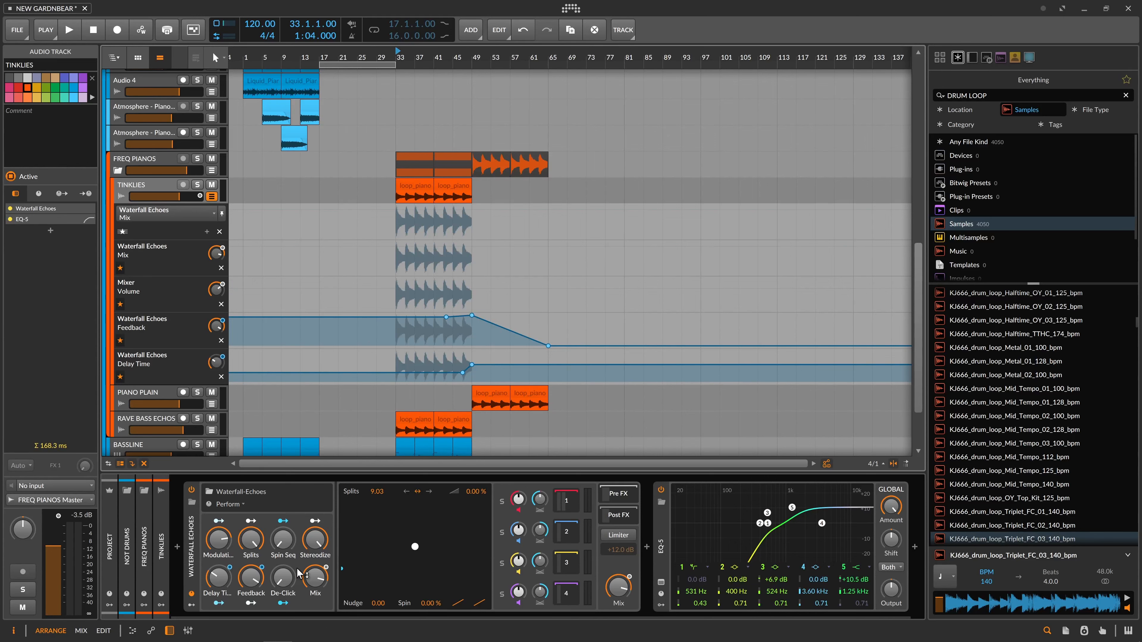
# - Draw a new Mix curve with a point at bar 45, a slight rise to bar 49 and a ramp down to the minimum at bar 65
pyautogui.rightClick(316, 579)
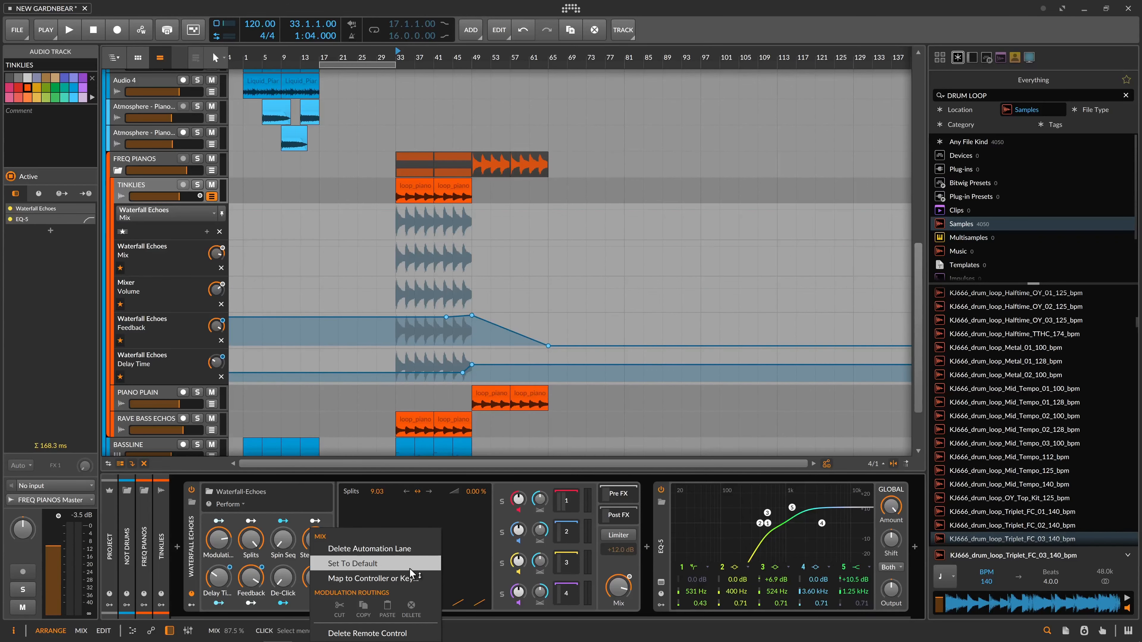
pyautogui.click(521, 262)
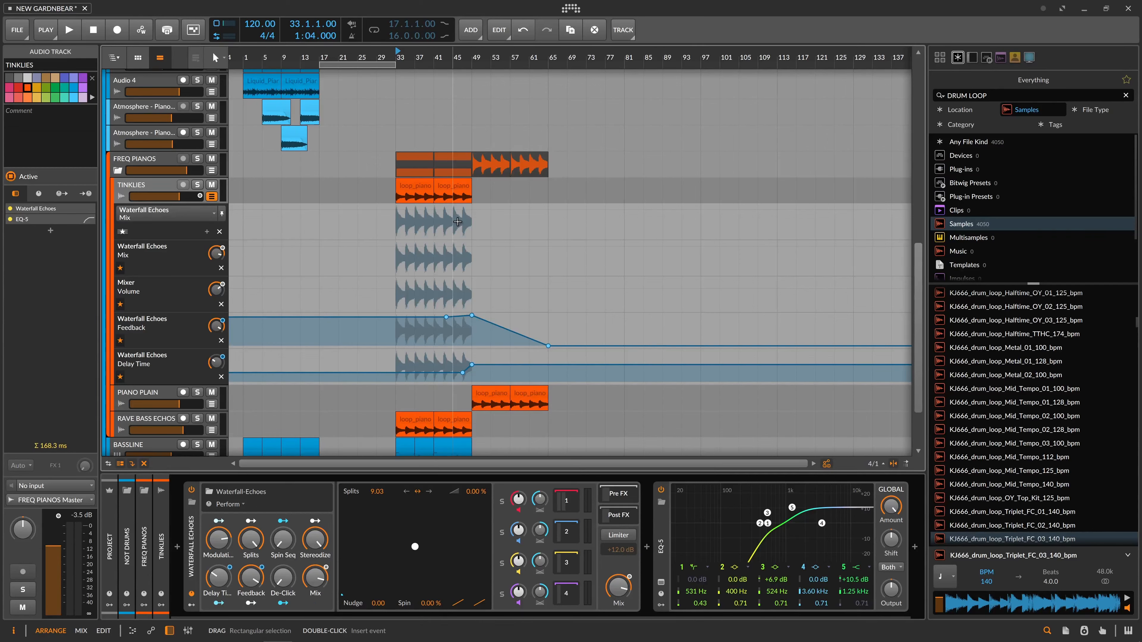
pyautogui.click(454, 210)
pyautogui.moveTo(472, 210); pyautogui.dragTo(548, 237)
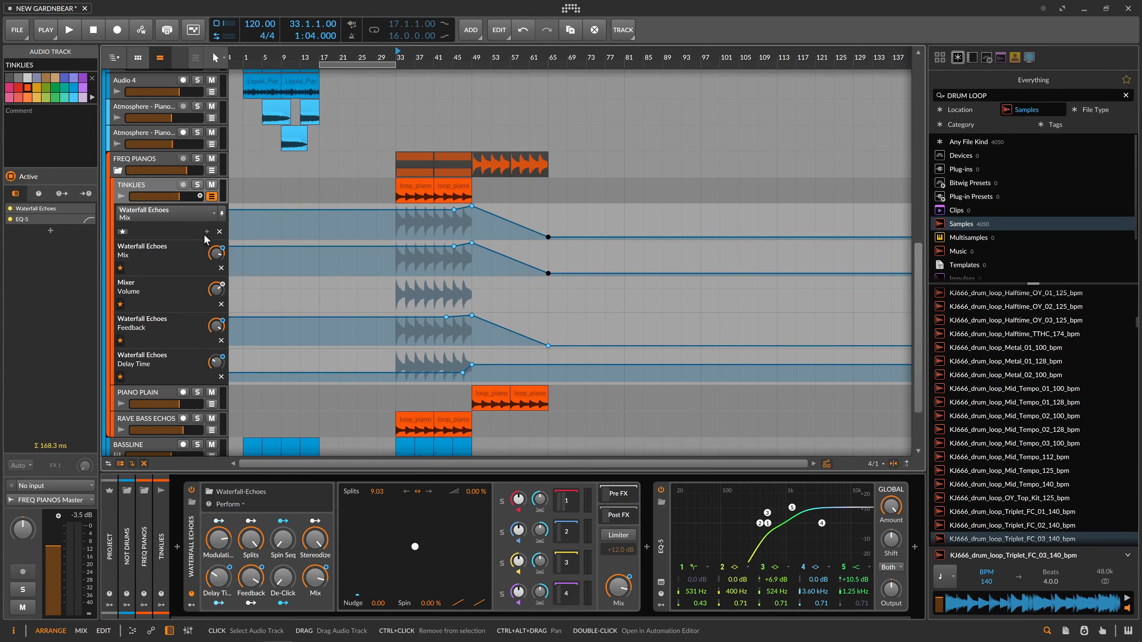
# - Play from bar 33 while deleting the point on the TINKLIES Mixer Volume lane and removing that lane
pyautogui.click(394, 294)
pyautogui.click(435, 288)
pyautogui.press('space')
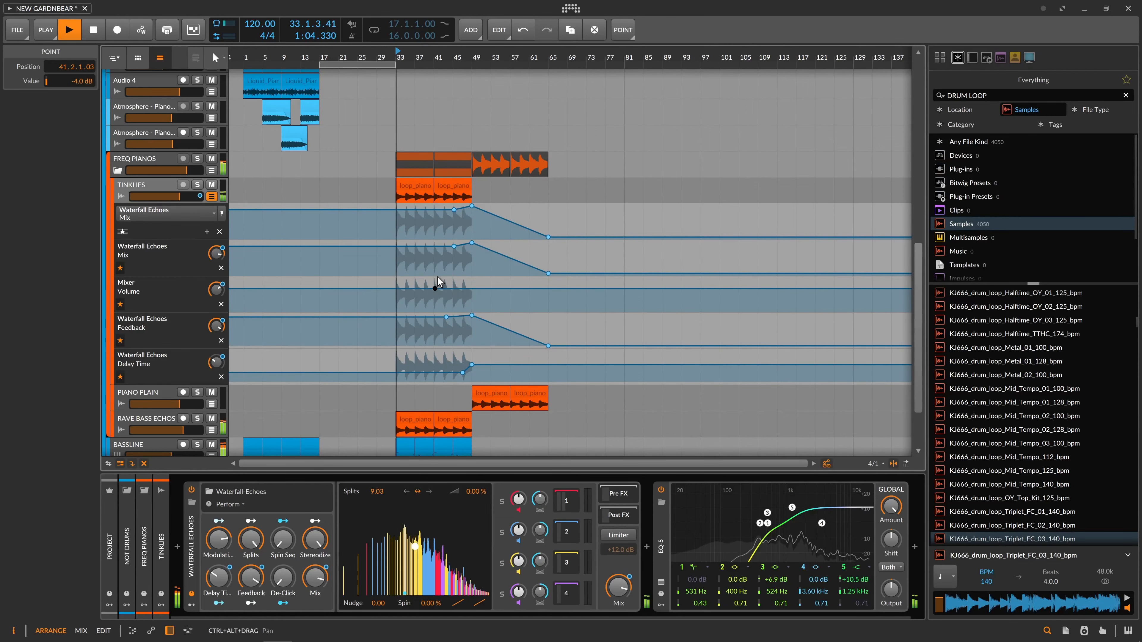
pyautogui.rightClick(435, 288)
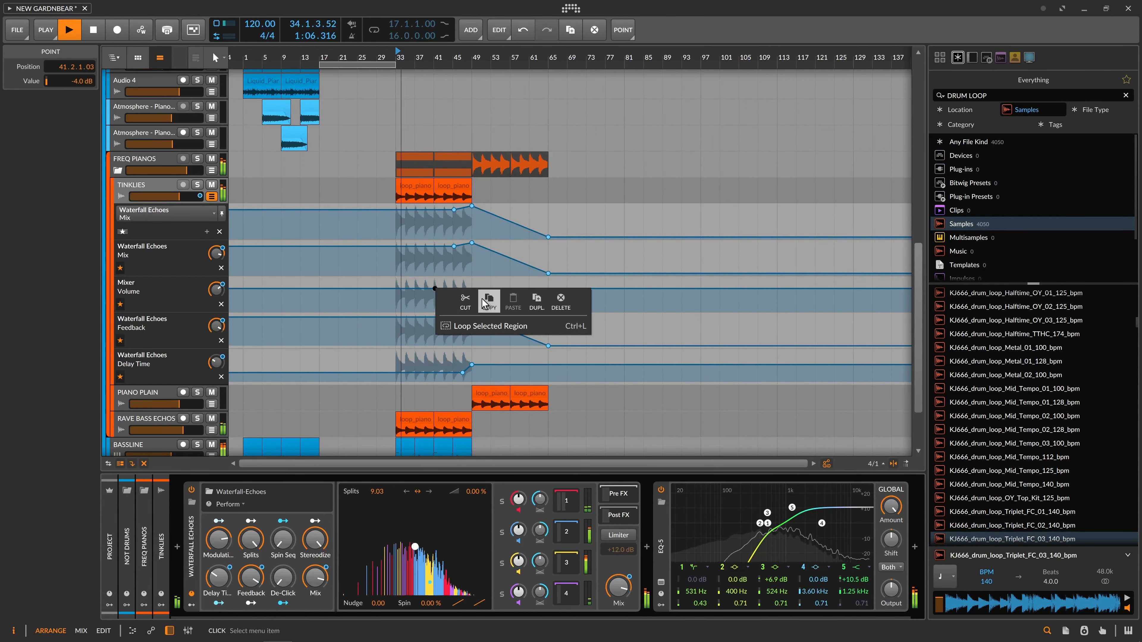
pyautogui.click(561, 300)
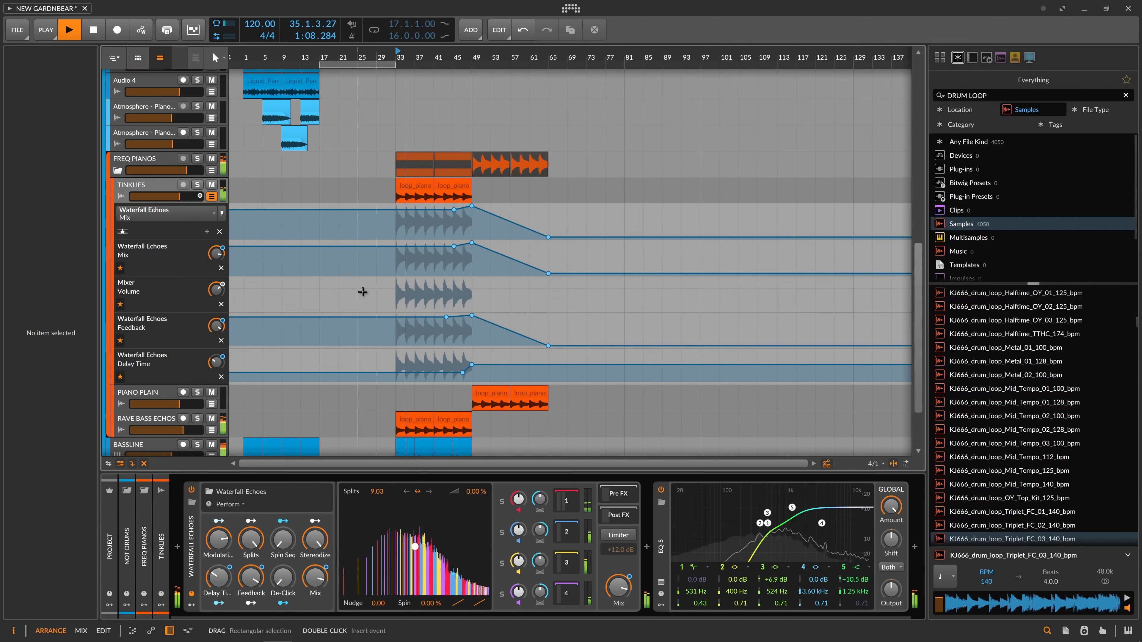
pyautogui.click(221, 305)
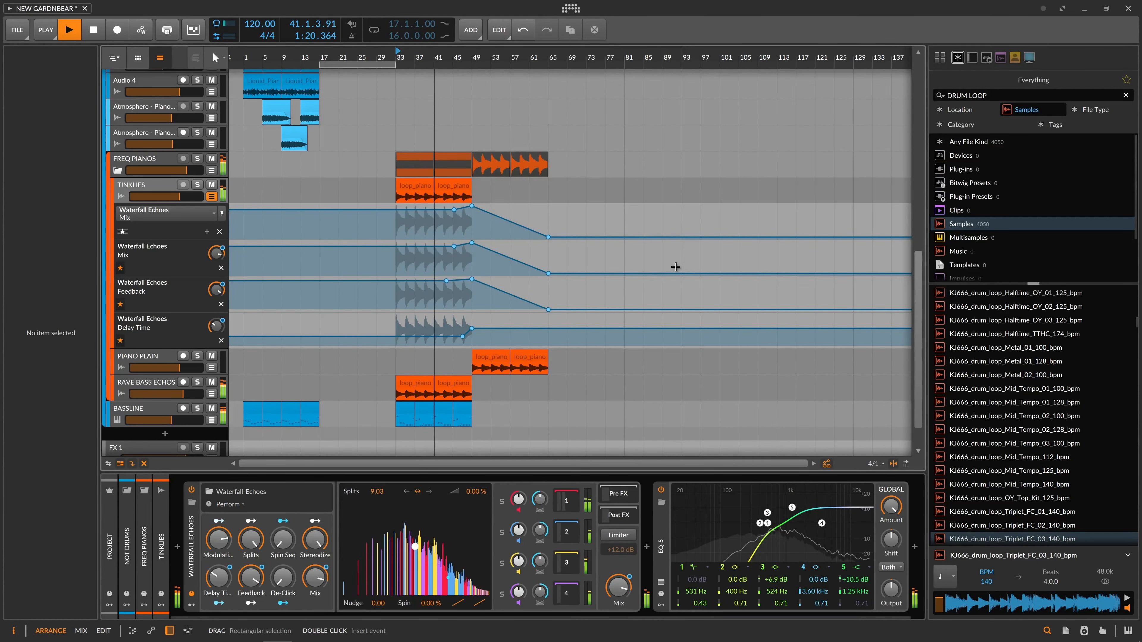
# - Select the RAVE BASS ECHOS track and cut band 2 of its EQ-5 to -11.5 dB at 490 Hz
pyautogui.click(144, 186)
pyautogui.click(144, 358)
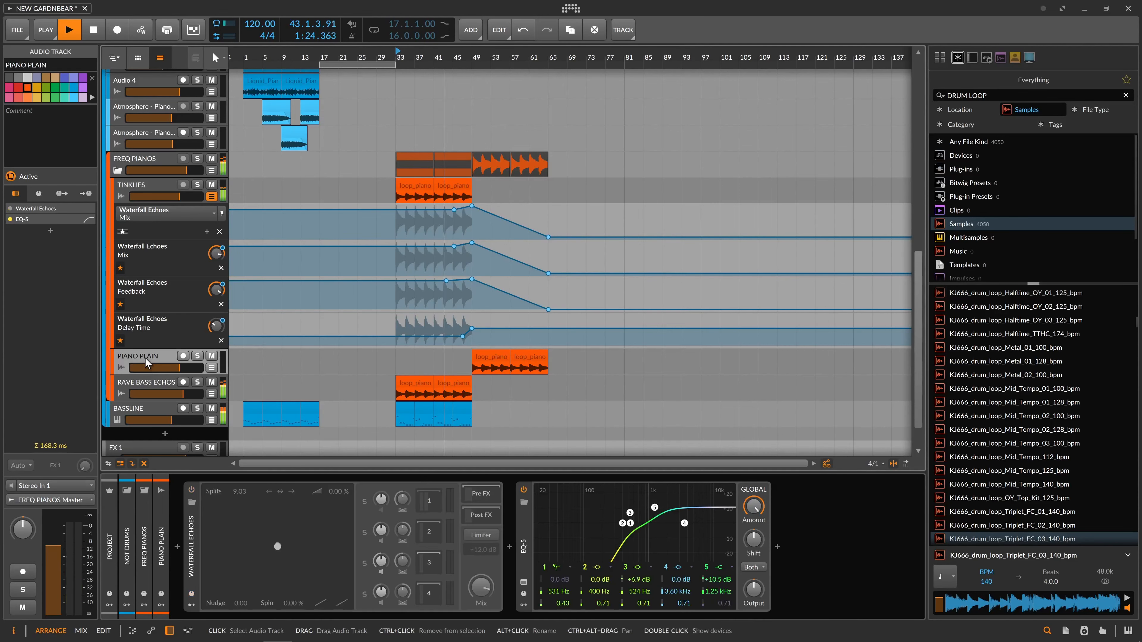
pyautogui.click(151, 381)
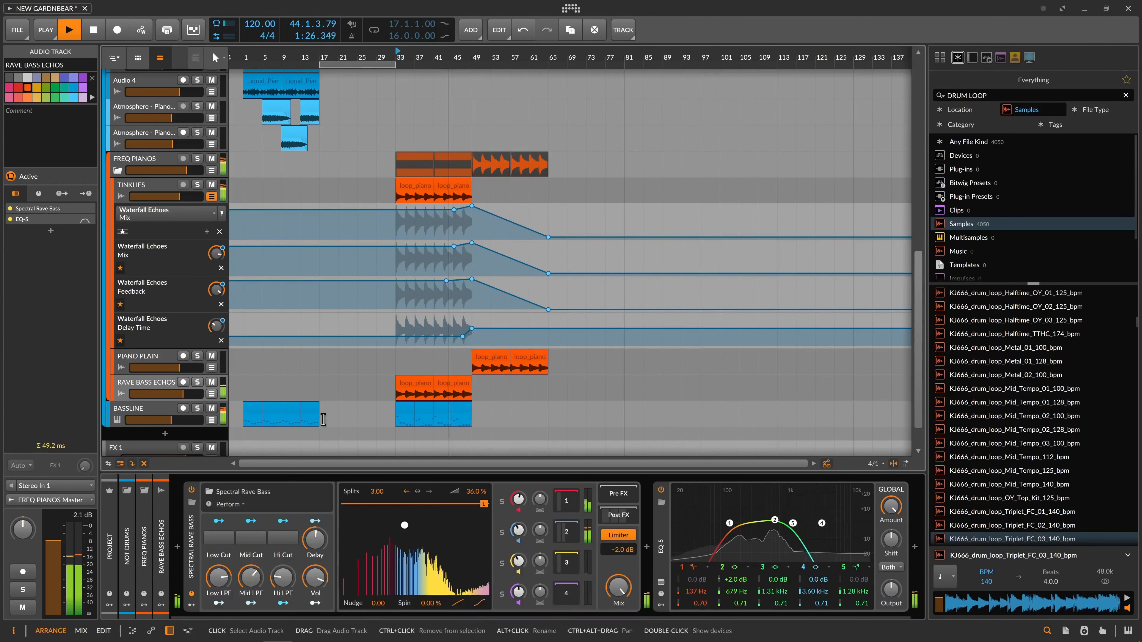
pyautogui.moveTo(775, 522); pyautogui.dragTo(800, 539)
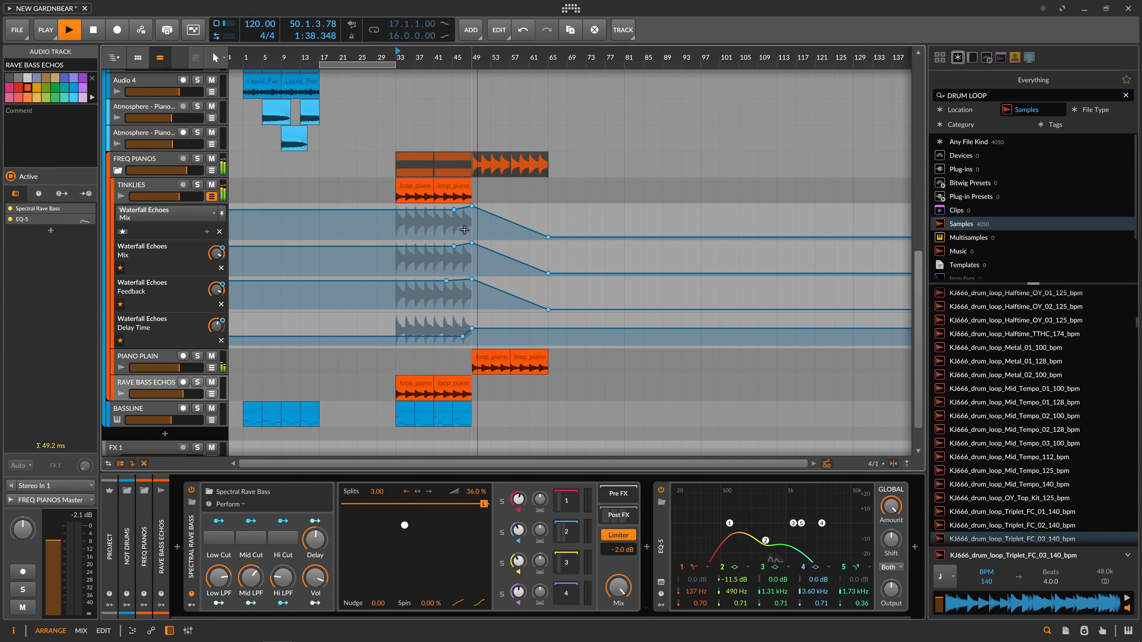
# - Set the play position to bar 45 and stop playback
pyautogui.moveTo(472, 58); pyautogui.dragTo(504, 245)
pyautogui.click(479, 225)
pyautogui.press('space')
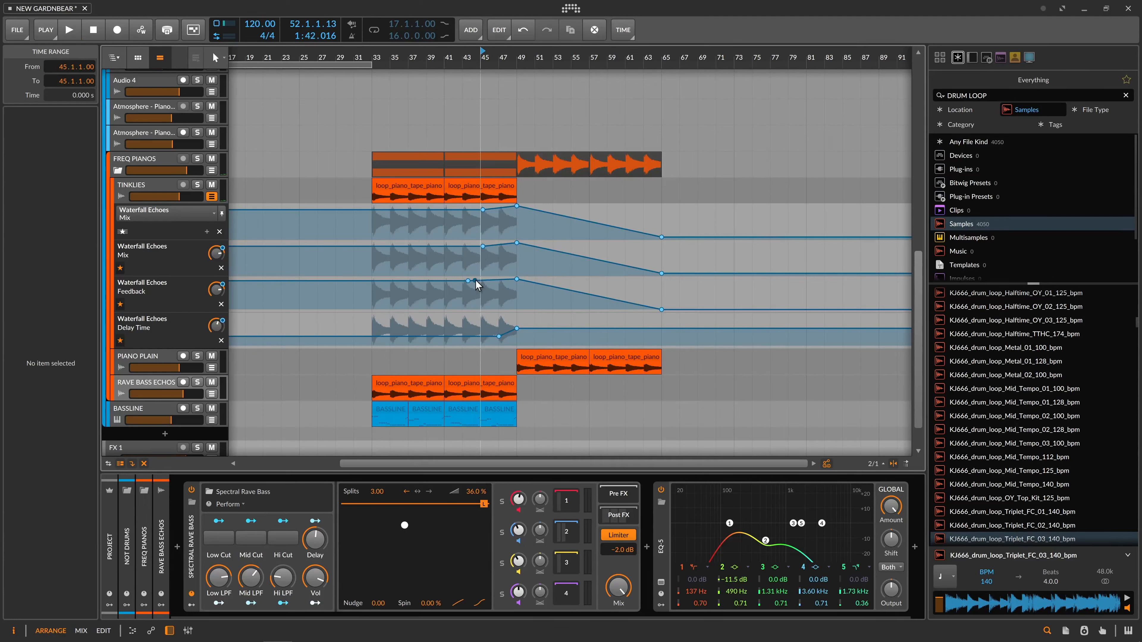
# - Lower the TINKLIES Feedback automation points at bars 43 and 49, and audition the change from bar 43
pyautogui.moveTo(467, 280); pyautogui.dragTo(467, 291)
pyautogui.click(516, 279)
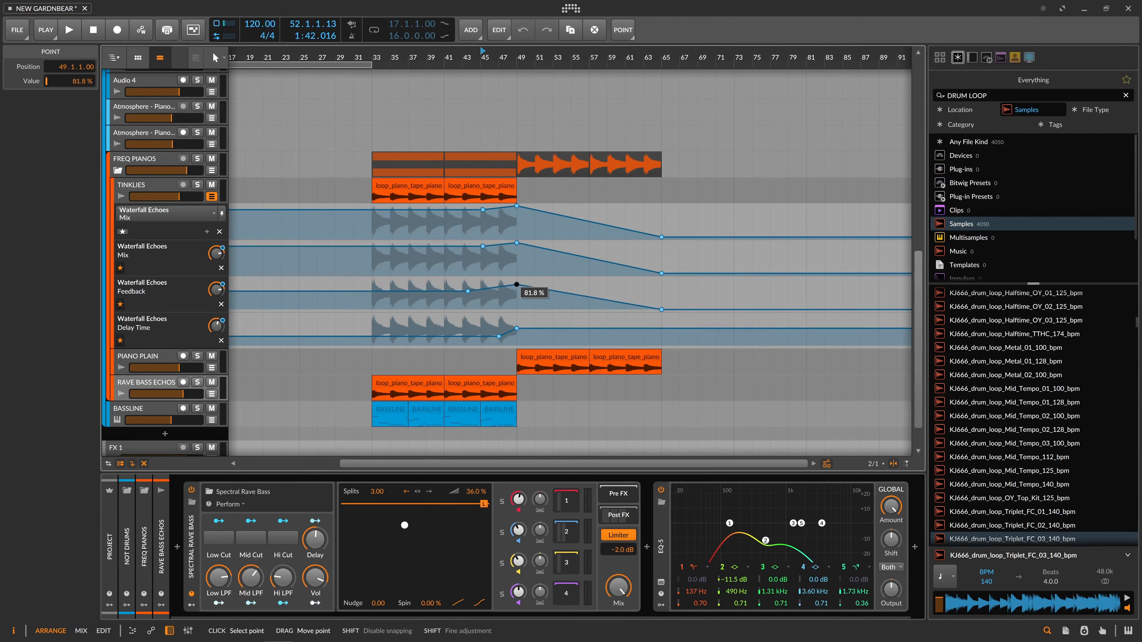
pyautogui.click(467, 297)
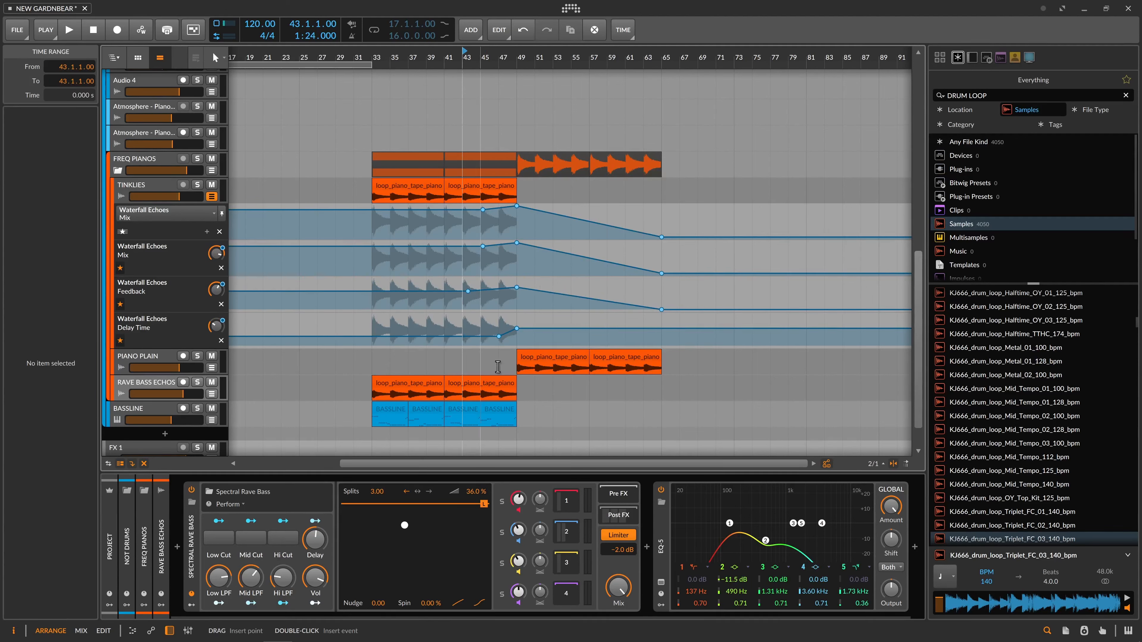
pyautogui.press('space')
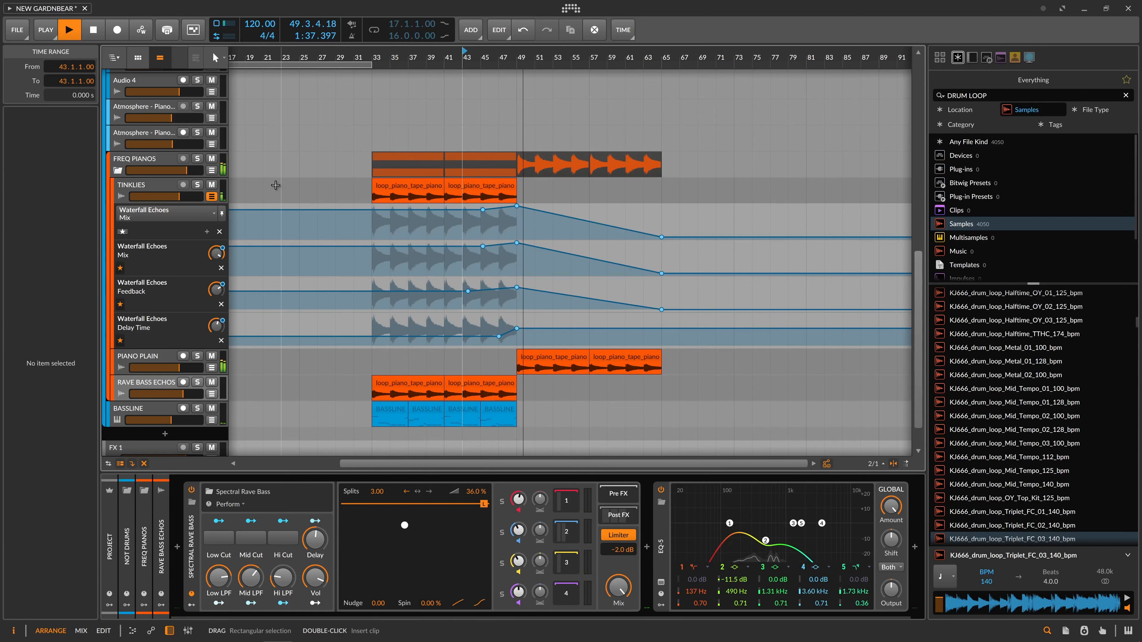
pyautogui.press('space')
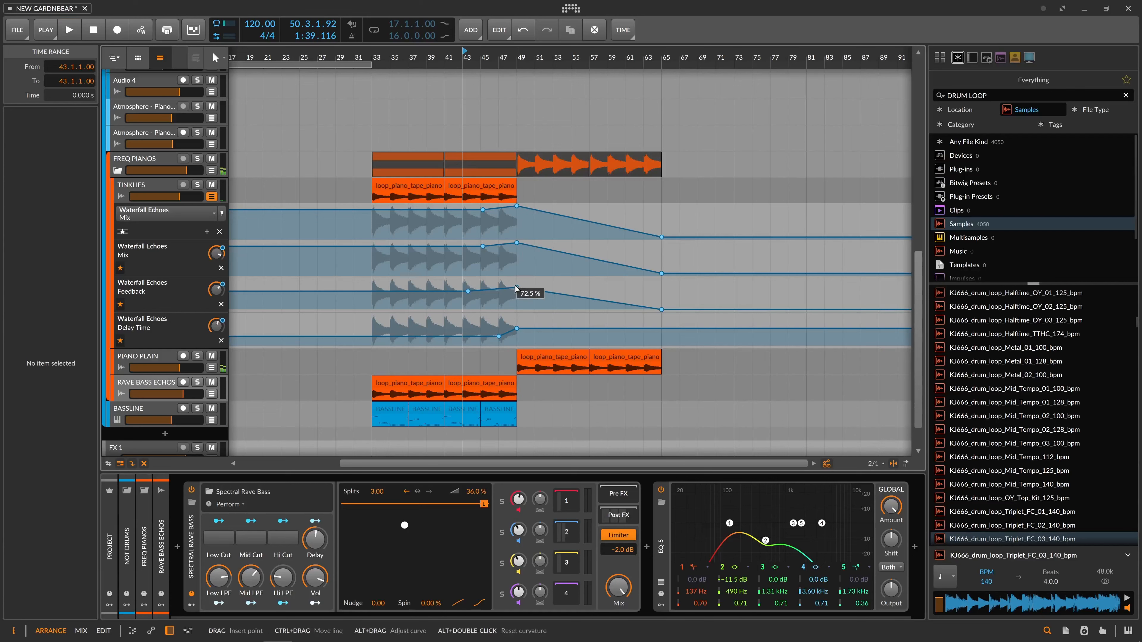
# - Raise the TINKLIES Feedback point at bar 49 to 89.0 %, play from bar 47 and set the play position to bar 49
pyautogui.click(517, 287)
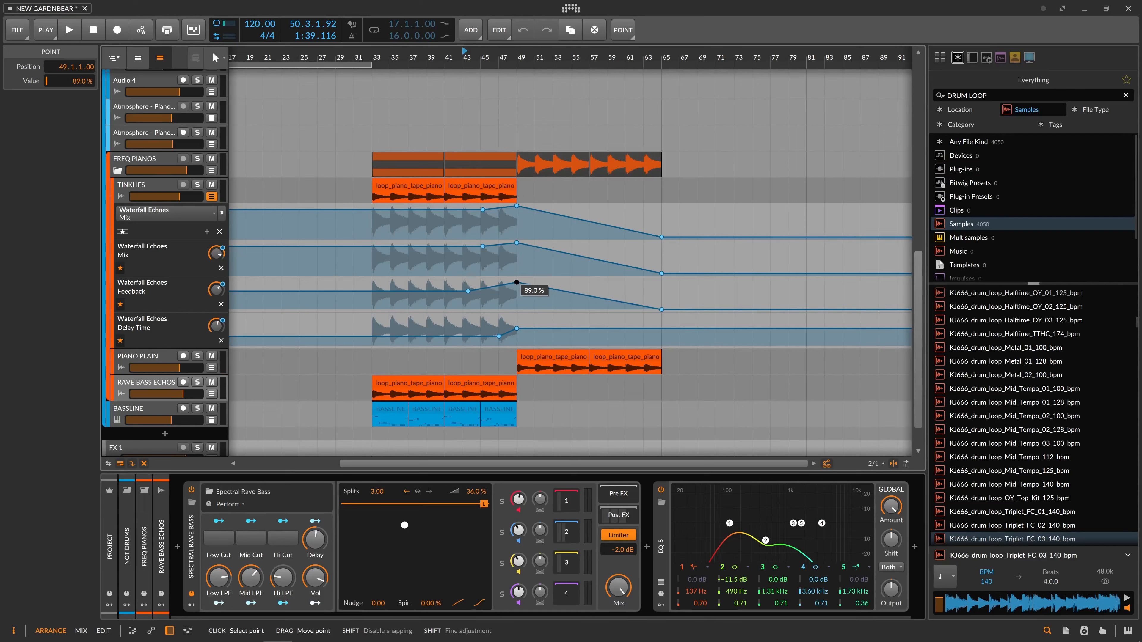
pyautogui.click(503, 282)
pyautogui.press('space')
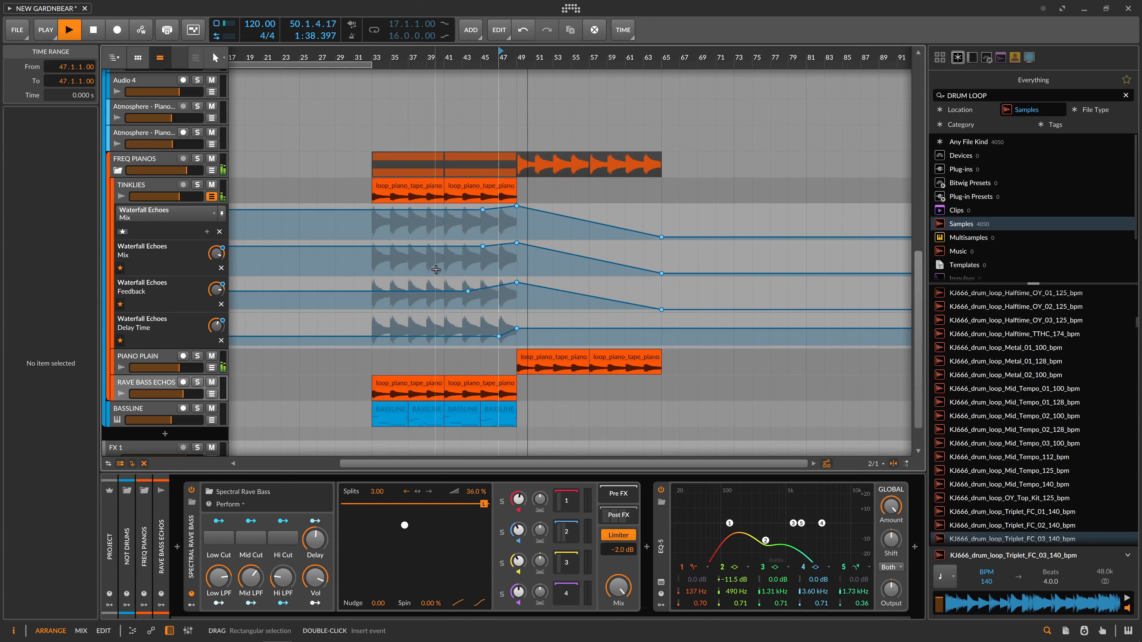
pyautogui.click(515, 264)
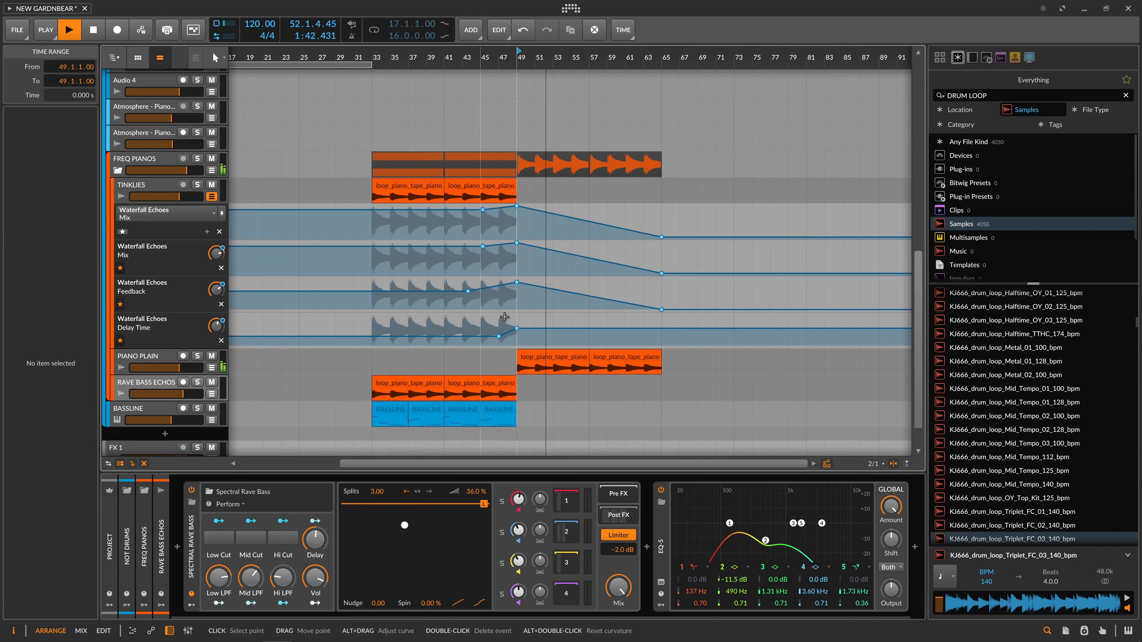
pyautogui.press('space')
# - Insert a Reverb device between Spectral Rave Bass and EQ-5 on the RAVE BASS ECHOS track
pyautogui.click(189, 544)
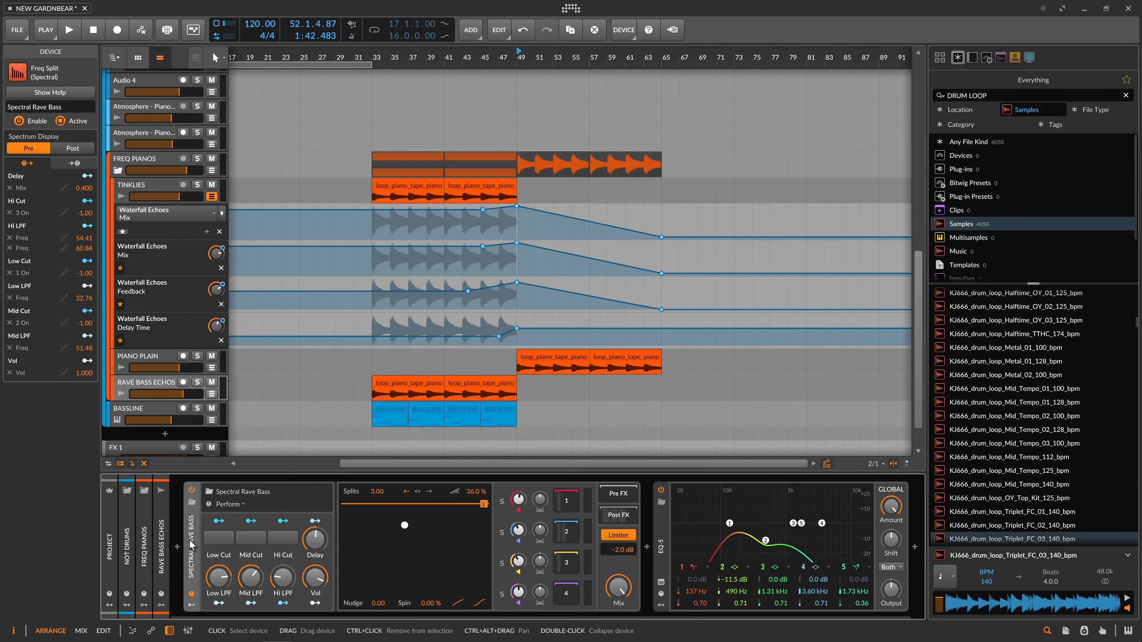
pyautogui.click(341, 547)
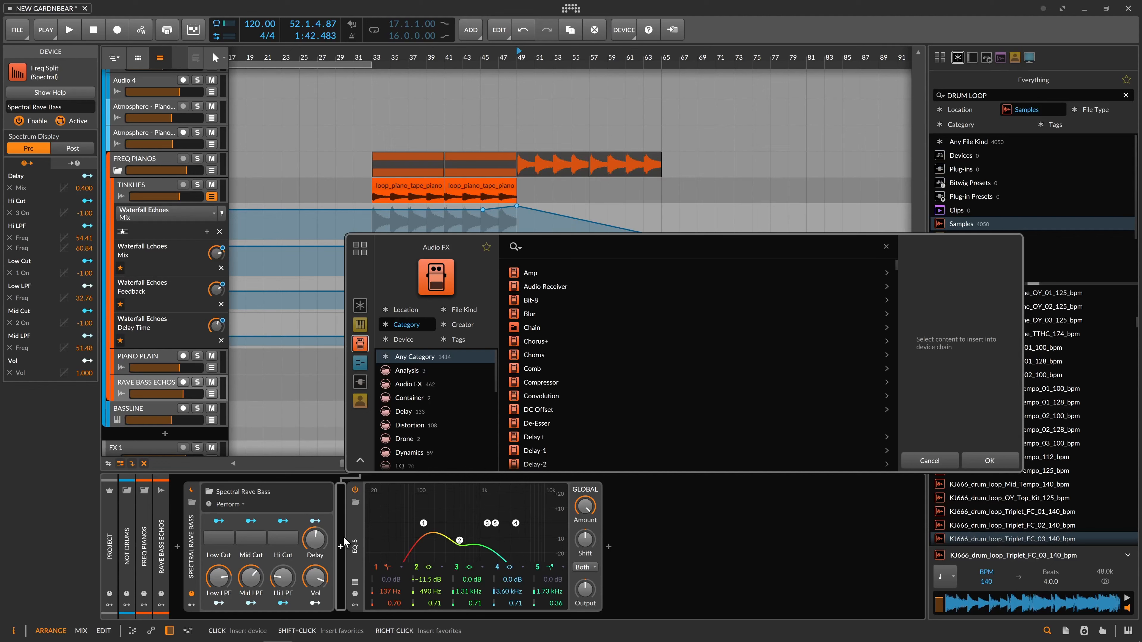
pyautogui.write('reverb')
pyautogui.press('Down')
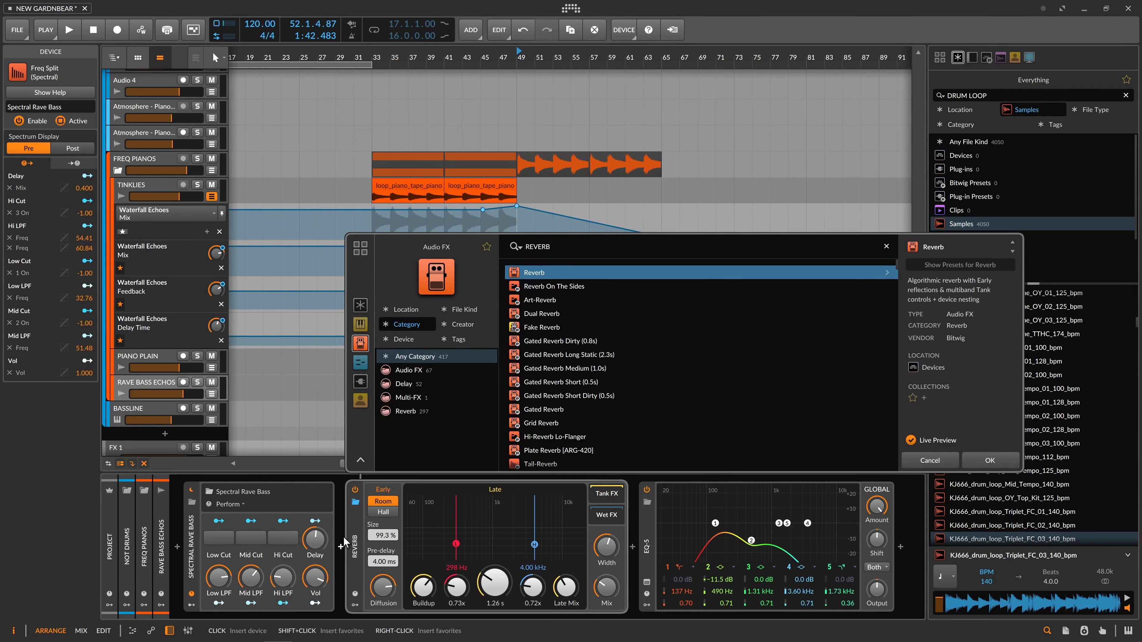
pyautogui.press('Return')
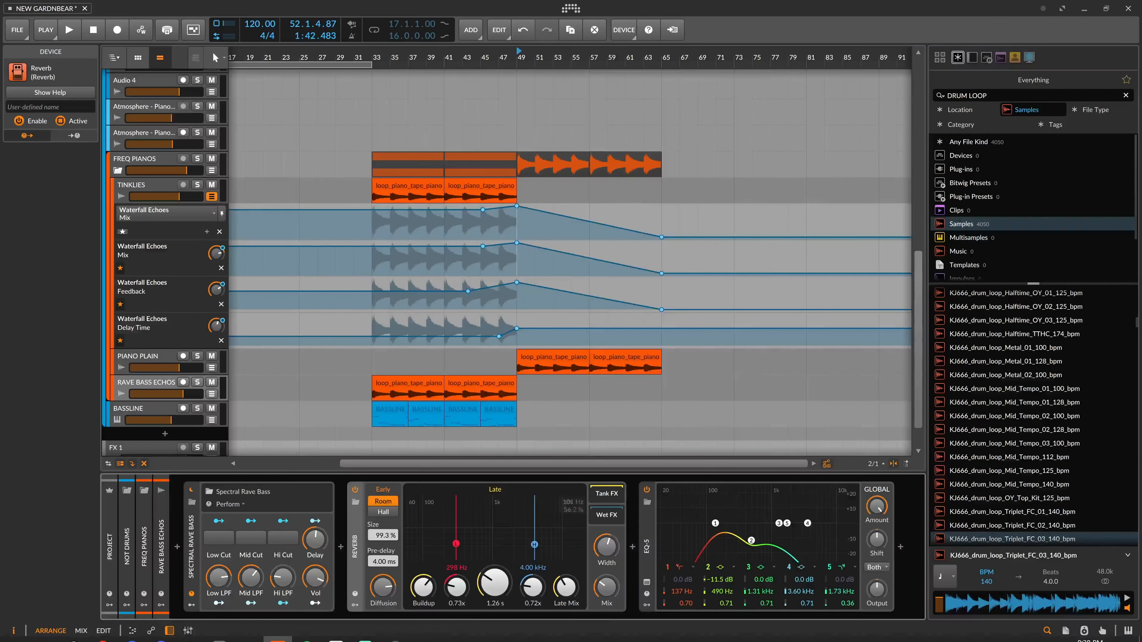
# - Open the Reverb's preset browser, solo the TINKLIES track and play from its clip at bar 41
pyautogui.click(356, 501)
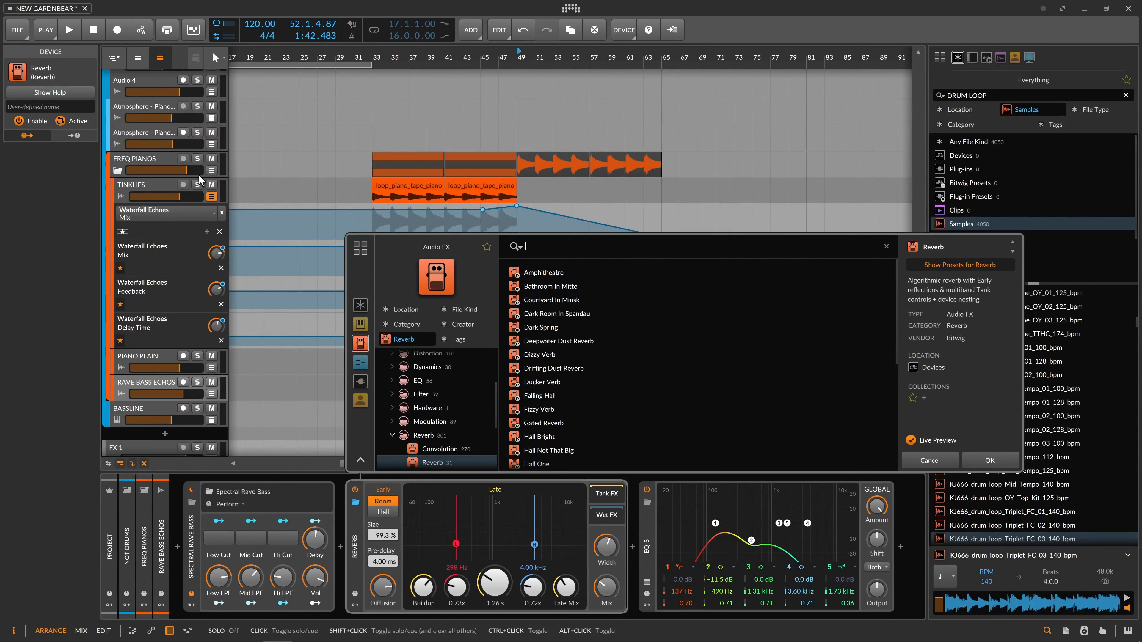
pyautogui.click(196, 184)
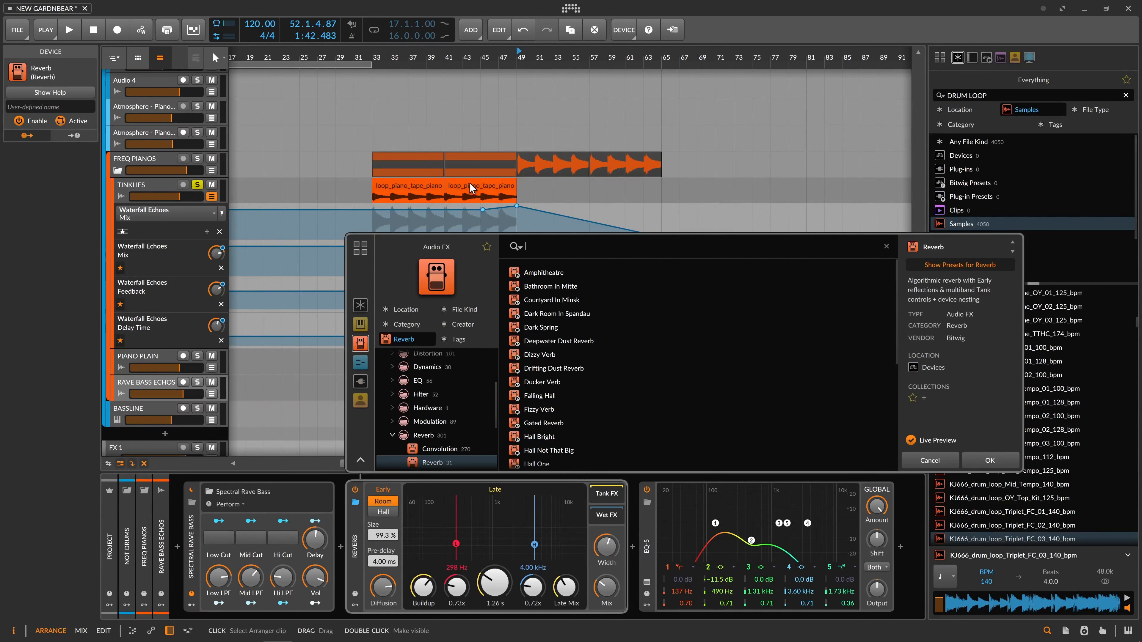
pyautogui.click(479, 185)
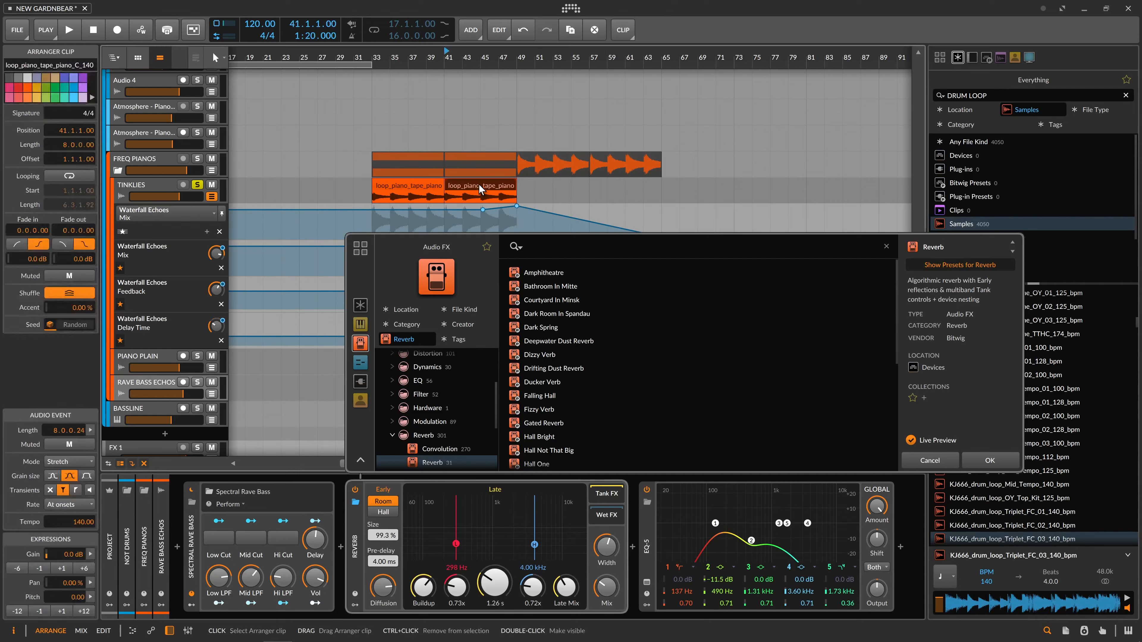
pyautogui.press('space')
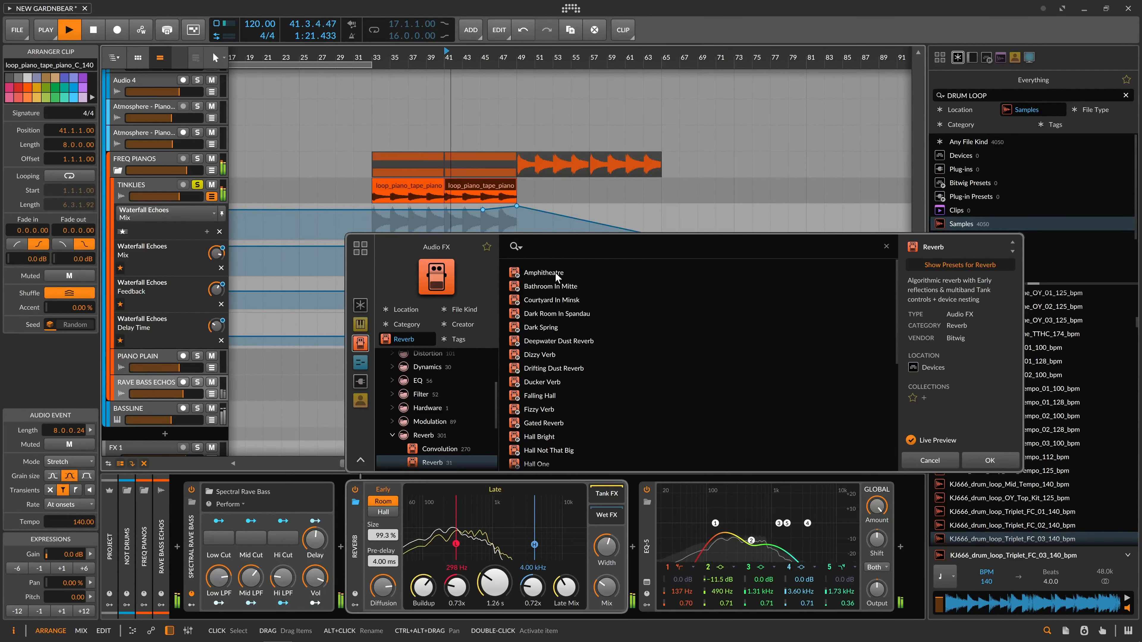
# - Audition the Amphitheatre, Dark Room In Spandau, Dark Spring and Deepwater Dust Reverb presets, setting the last one's Mix to 30 %
pyautogui.click(555, 272)
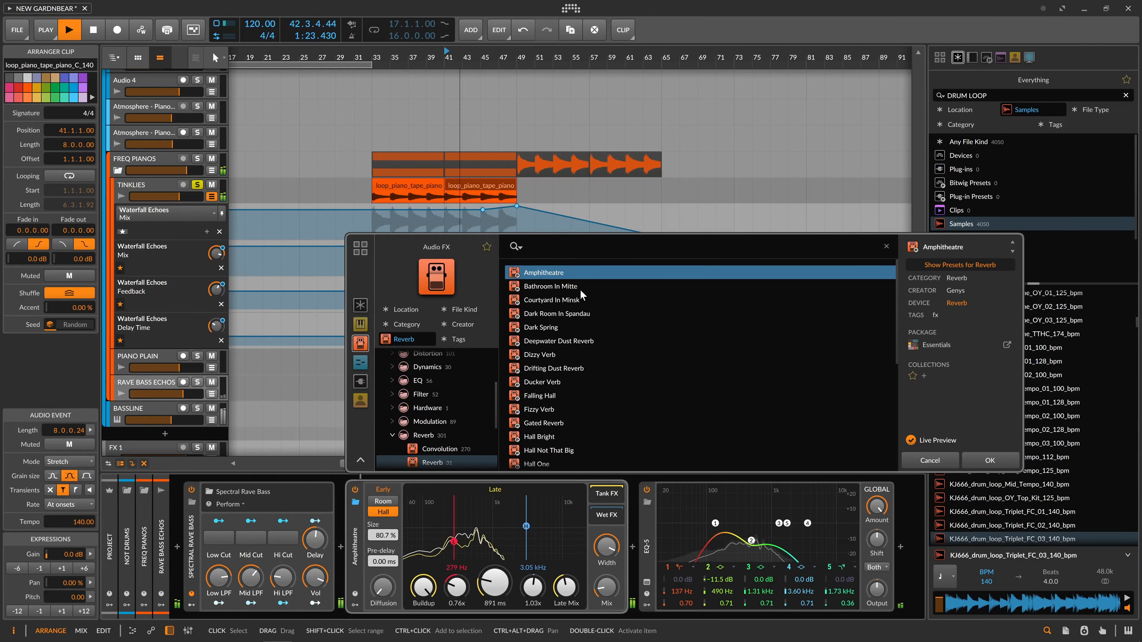
pyautogui.click(578, 313)
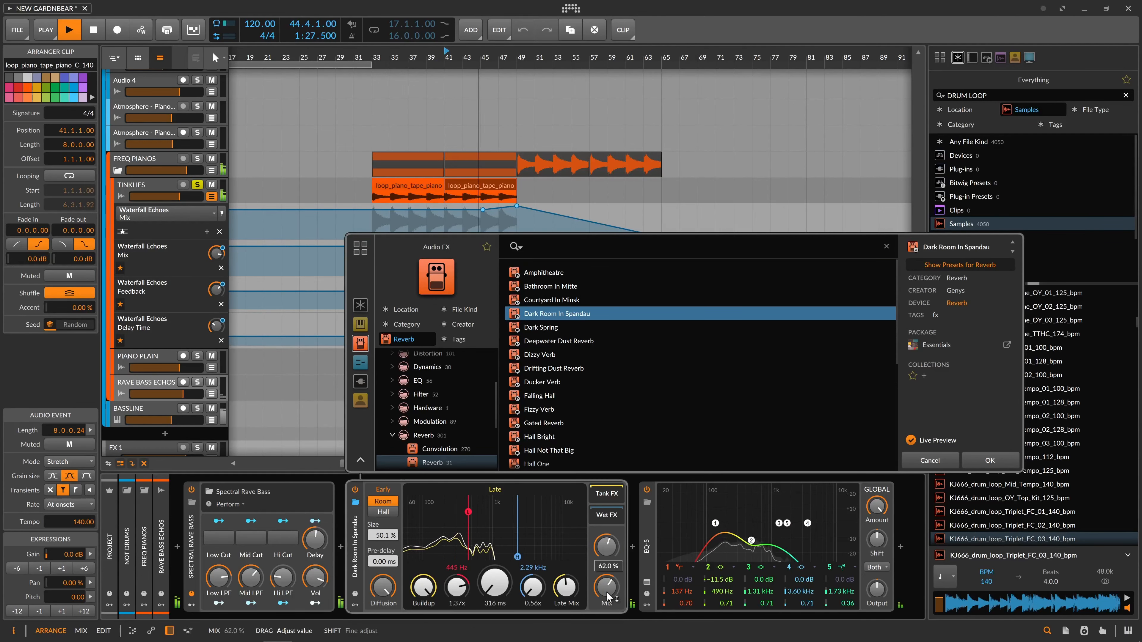
pyautogui.click(588, 326)
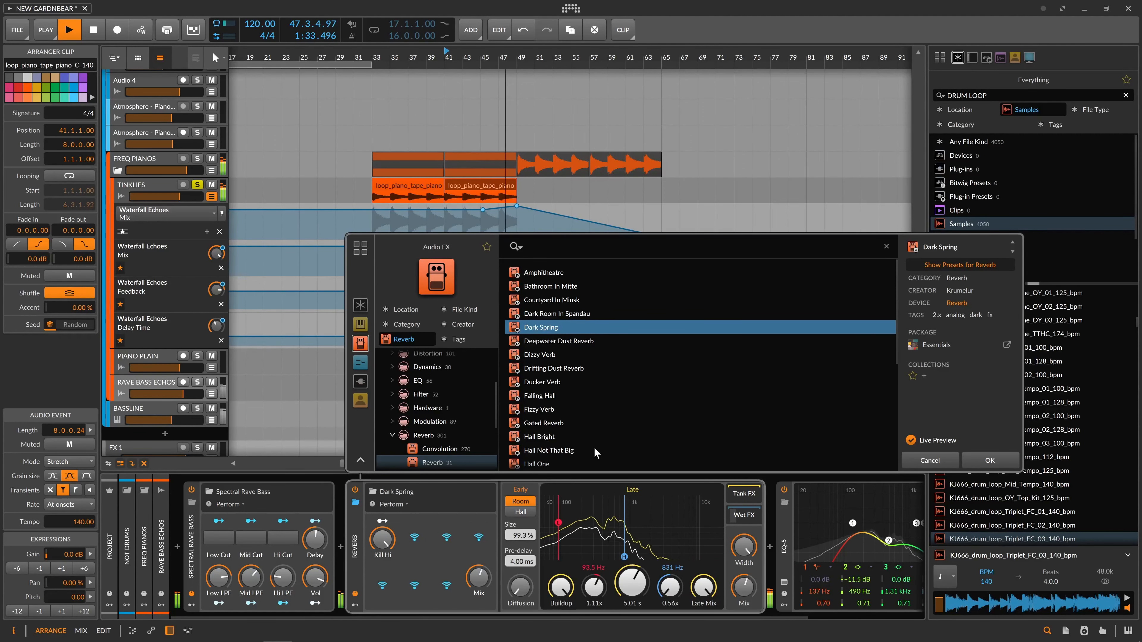
pyautogui.click(574, 342)
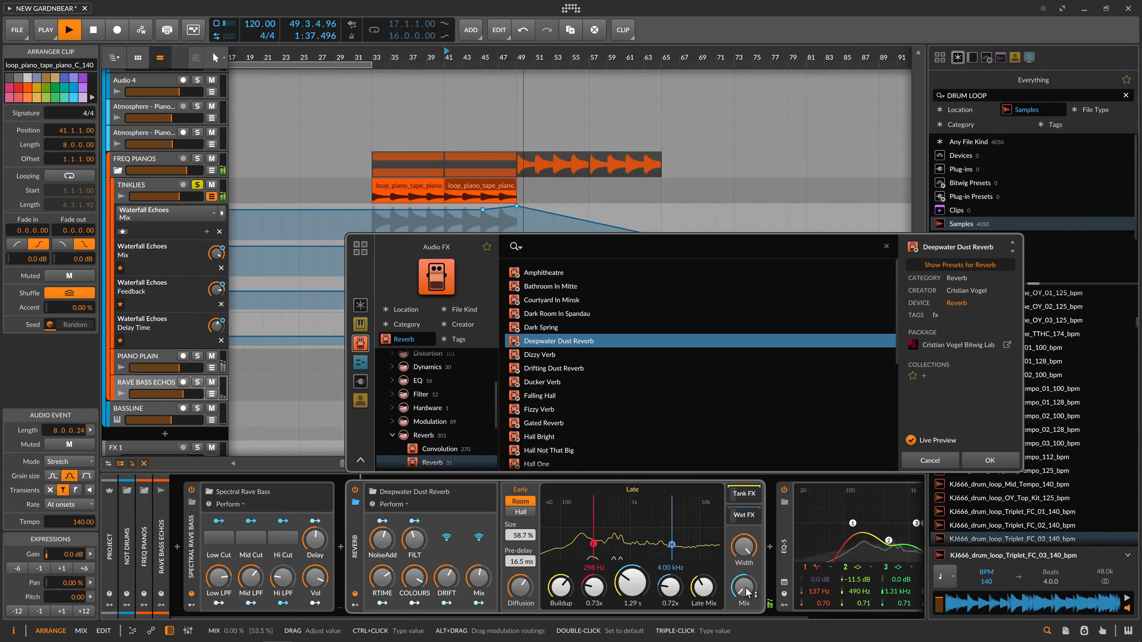
pyautogui.moveTo(745, 588); pyautogui.dragTo(744, 567)
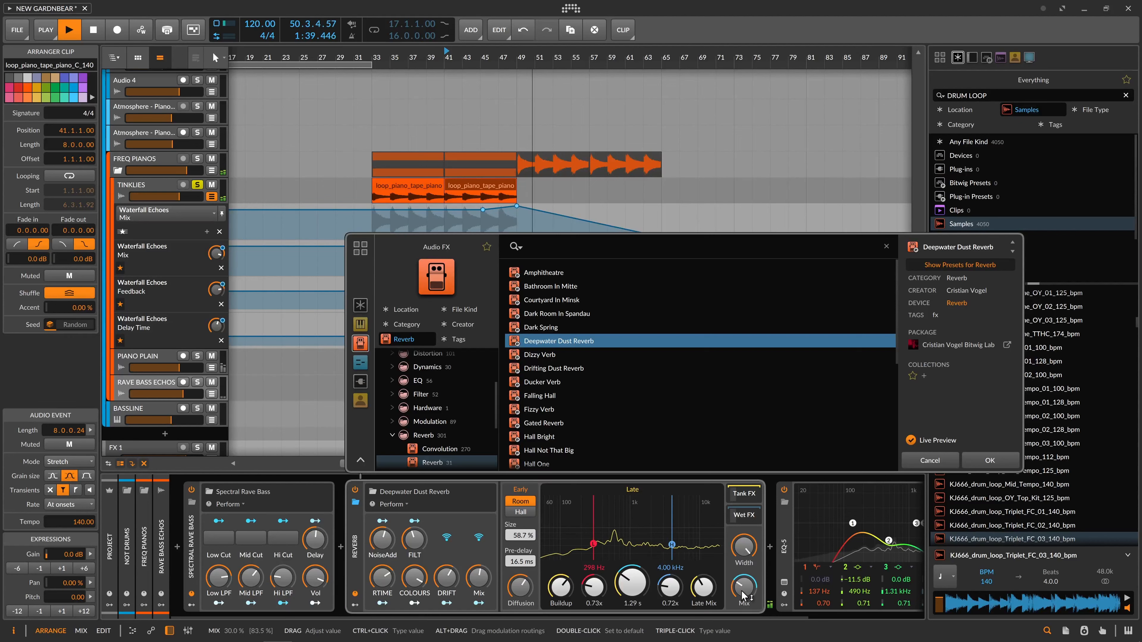
pyautogui.press('space')
pyautogui.press('space')
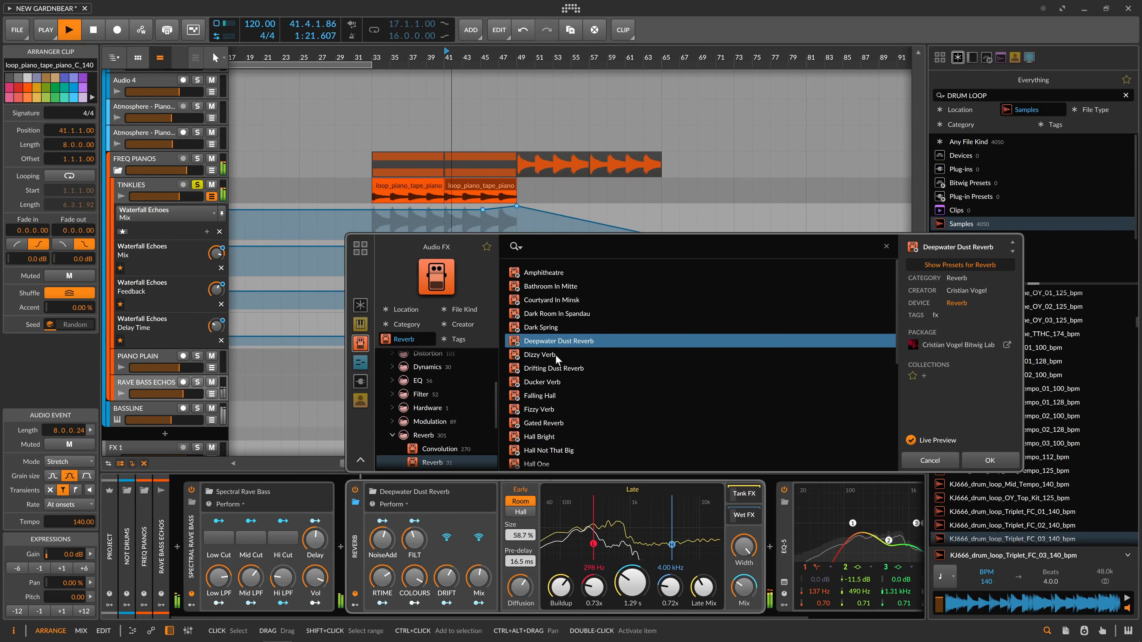
# - Audition the Dizzy Verb preset, load Falling Hall into the Reverb instead and stop playback
pyautogui.click(566, 355)
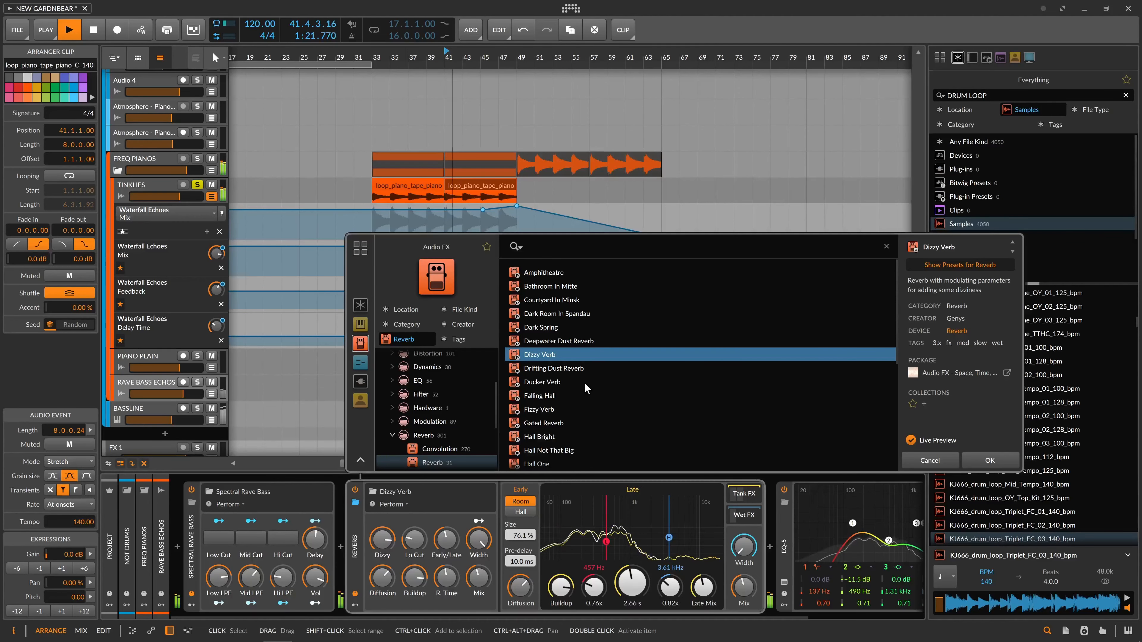
pyautogui.click(587, 395)
pyautogui.press('space')
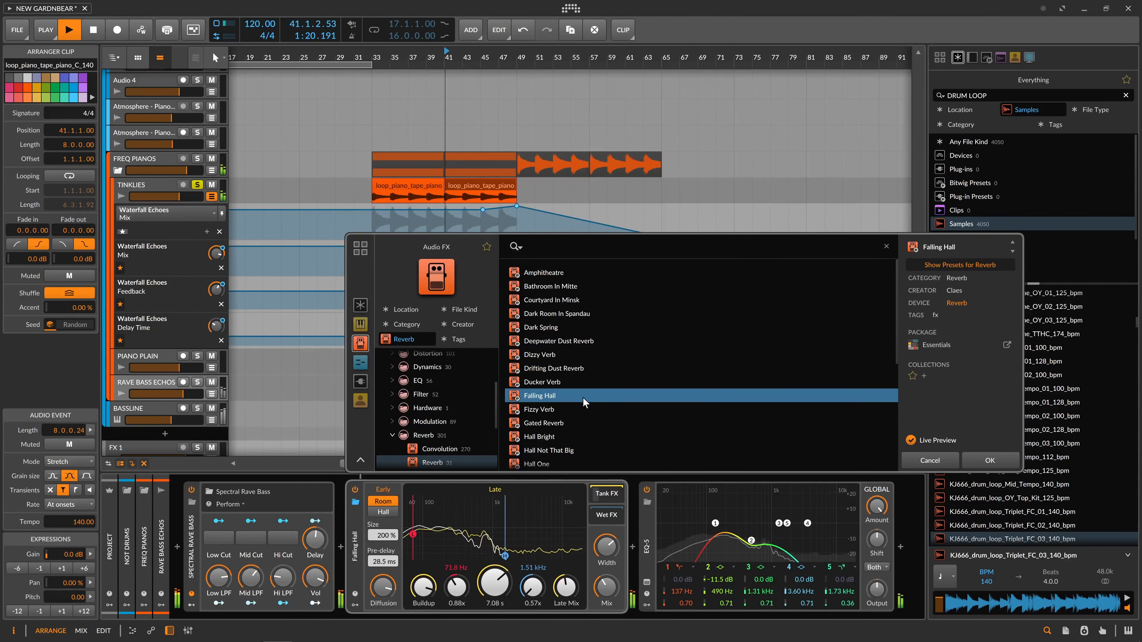
pyautogui.click(990, 461)
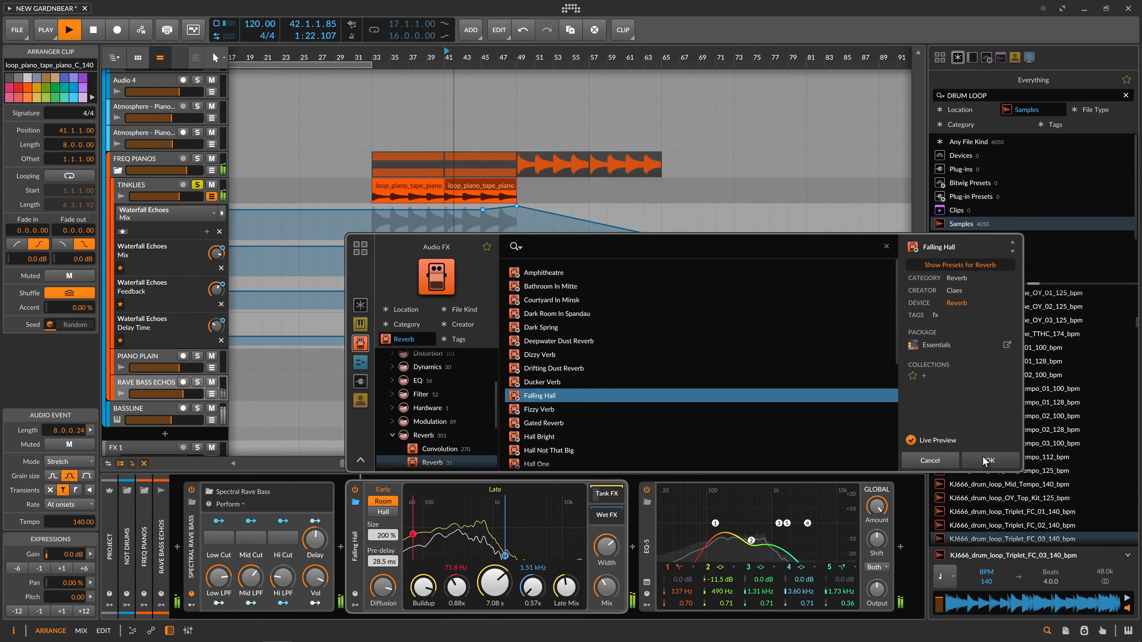
pyautogui.press('space')
# - Move the Falling Hall reverb after EQ-5, bypass Spectral Rave Bass and EQ-5, and play briefly from bar 41
pyautogui.click(354, 544)
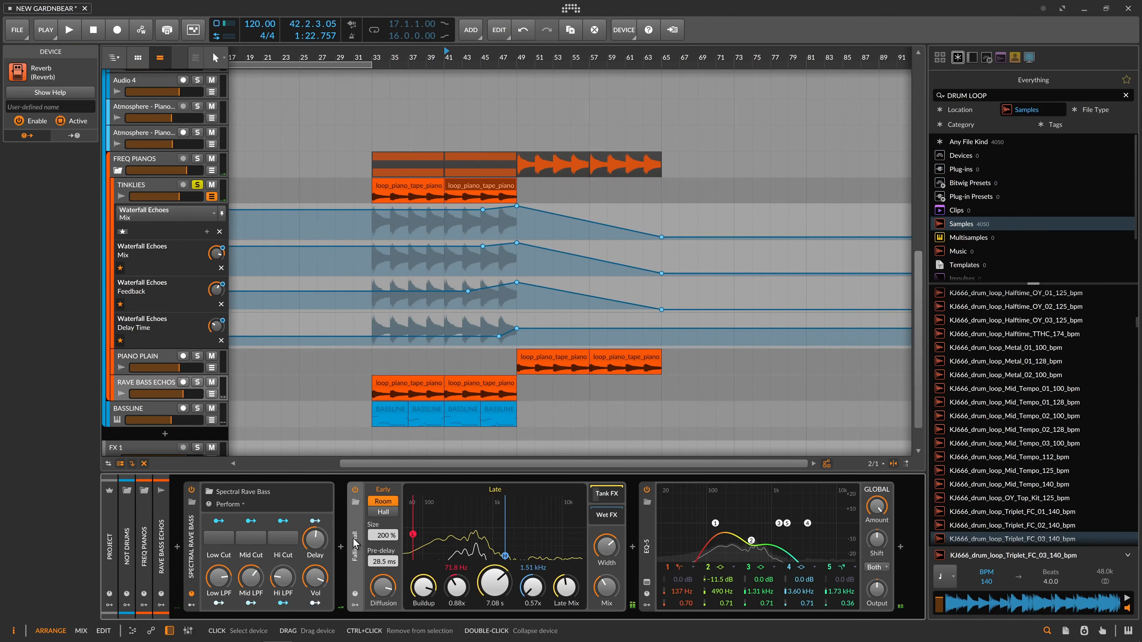
pyautogui.moveTo(354, 544); pyautogui.dragTo(900, 547)
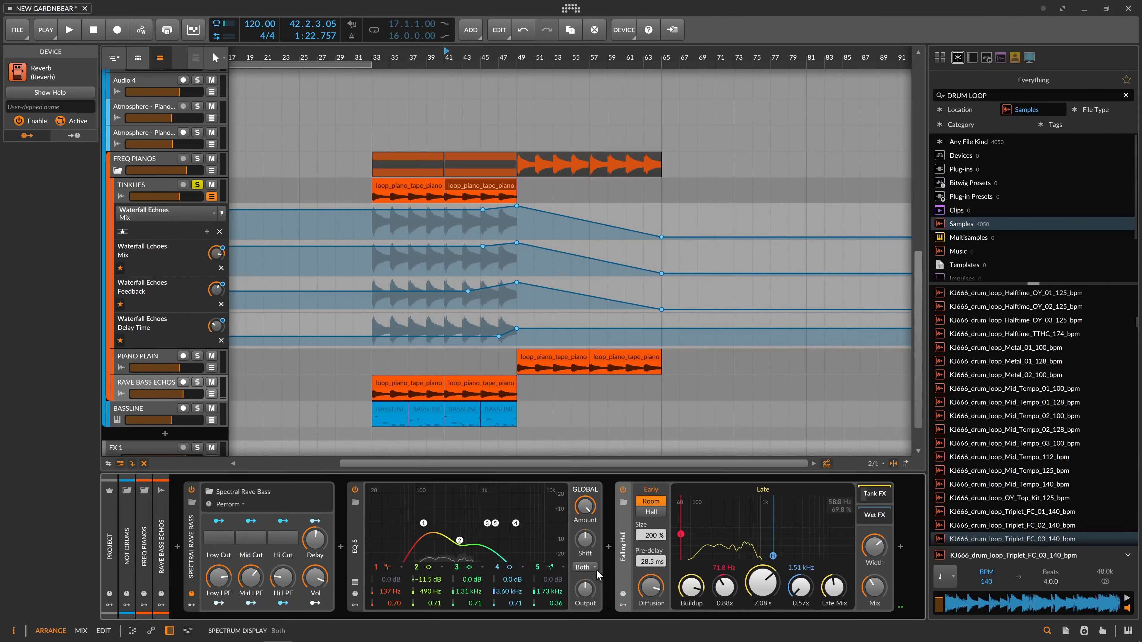
pyautogui.click(192, 489)
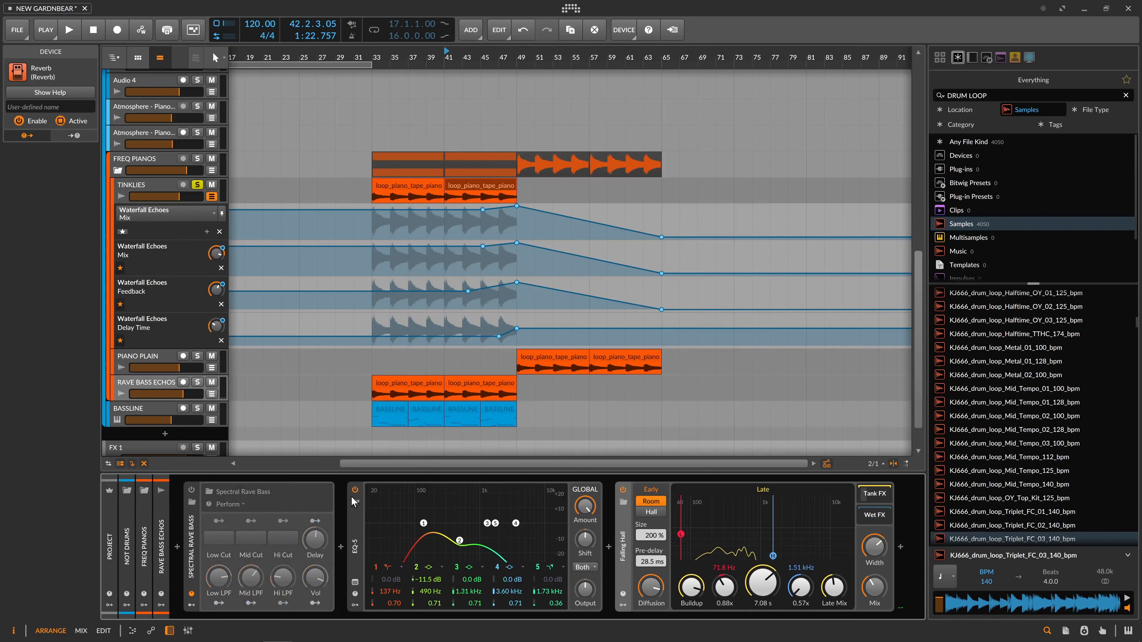
pyautogui.click(355, 490)
pyautogui.press('space')
pyautogui.press('space')
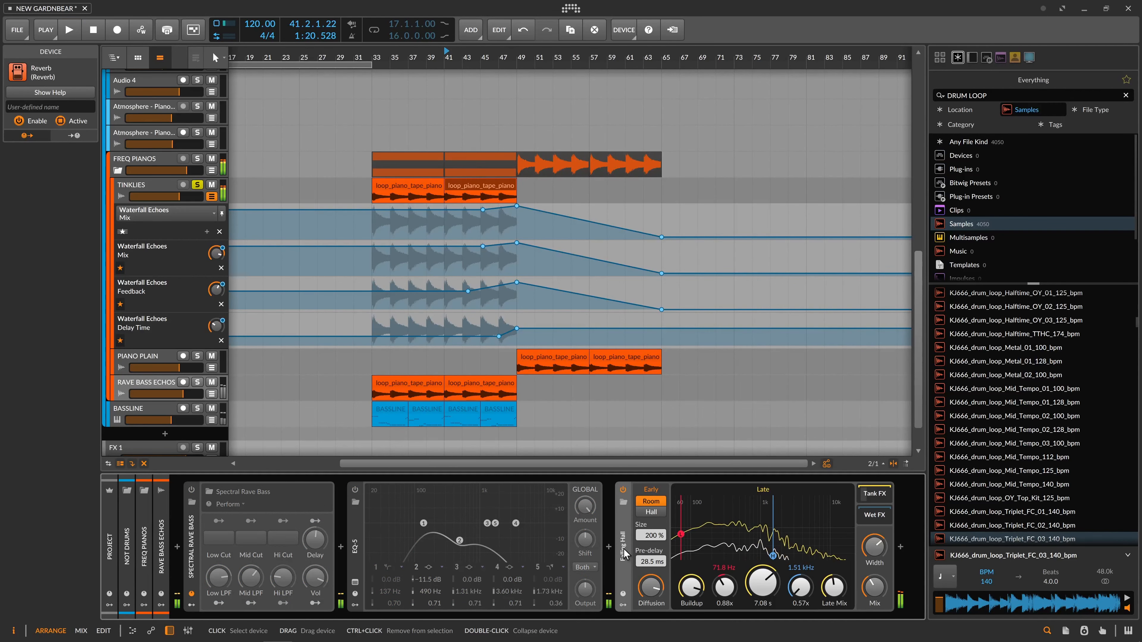
pyautogui.moveTo(875, 587)
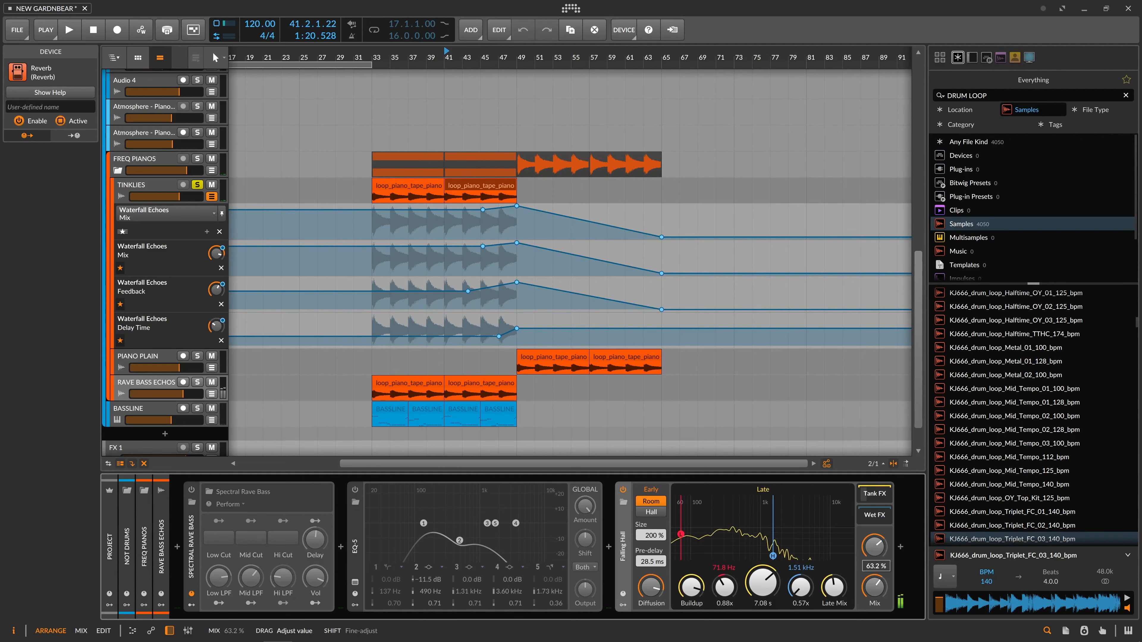
# - Check the FREQ PIANOS group's tracks, delete the Falling Hall reverb from RAVE BASS ECHOS and re-enable that track's EQ-5
pyautogui.click(139, 184)
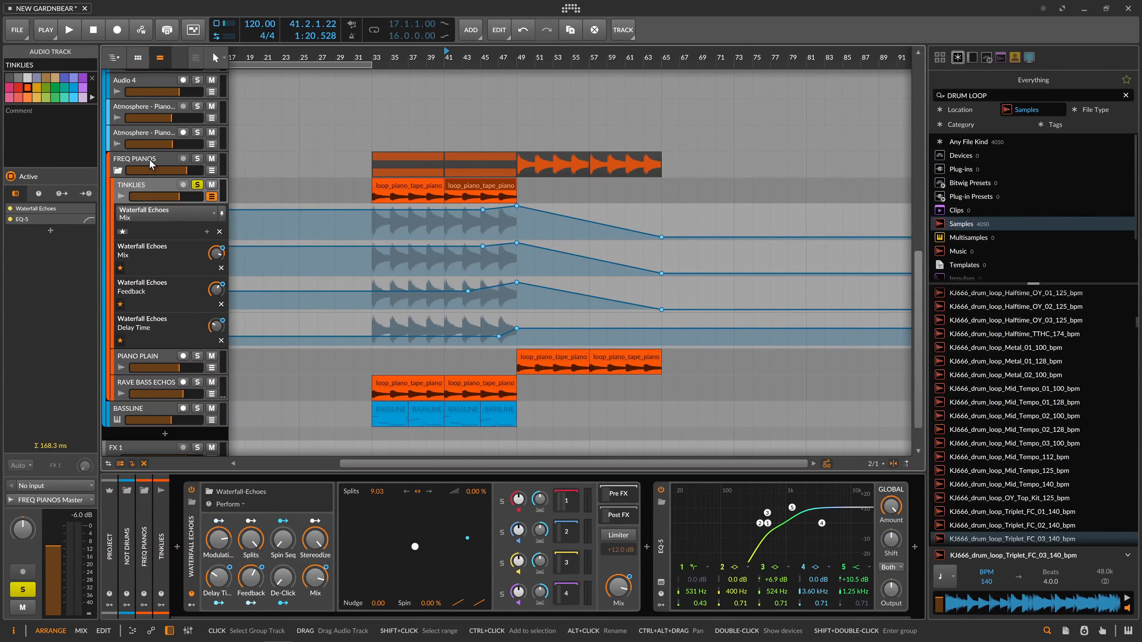
pyautogui.click(149, 158)
pyautogui.click(145, 185)
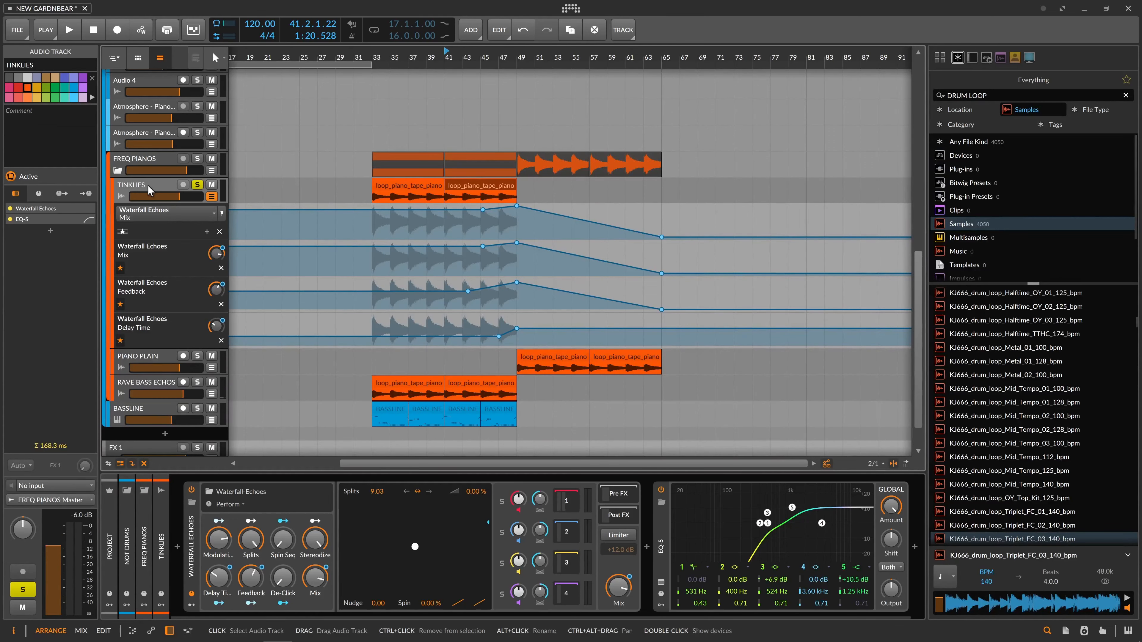
pyautogui.click(153, 359)
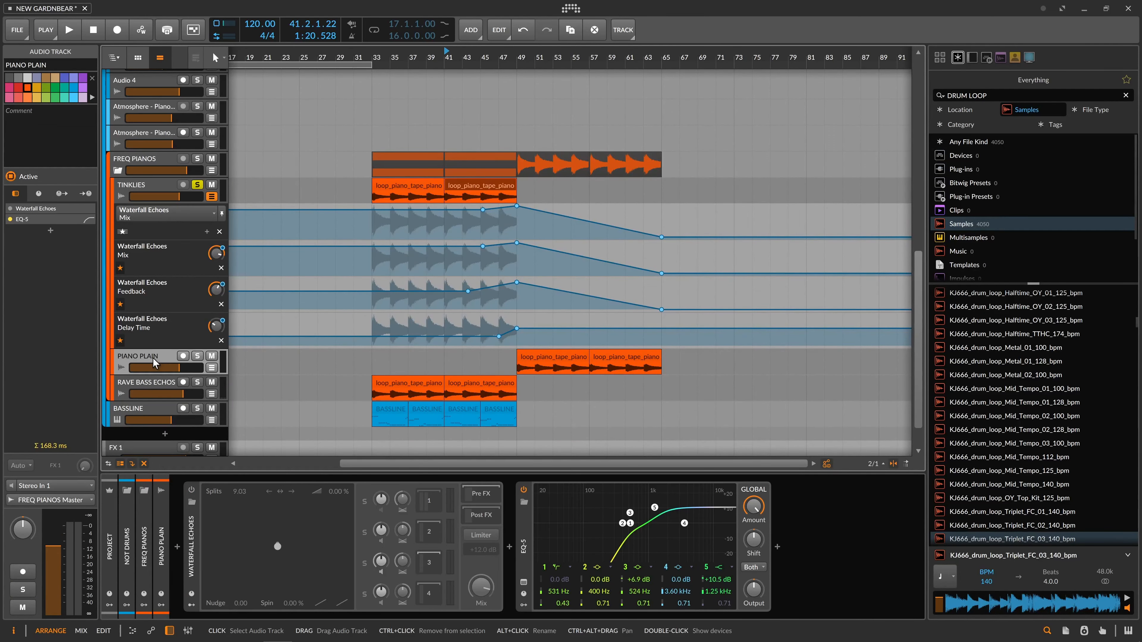
pyautogui.click(145, 383)
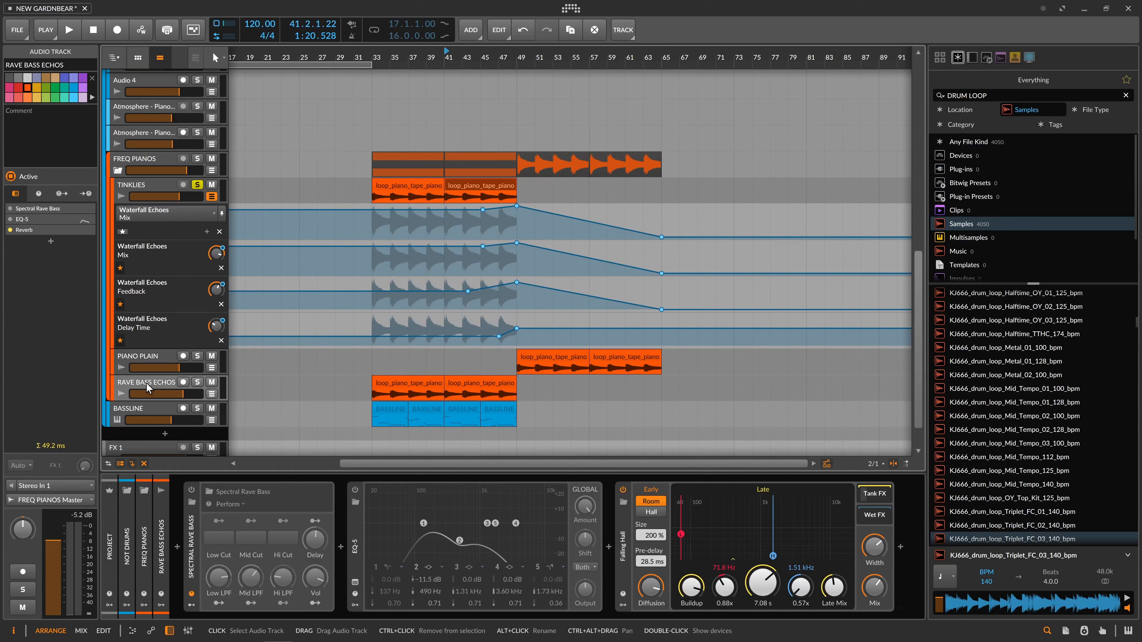
pyautogui.click(624, 544)
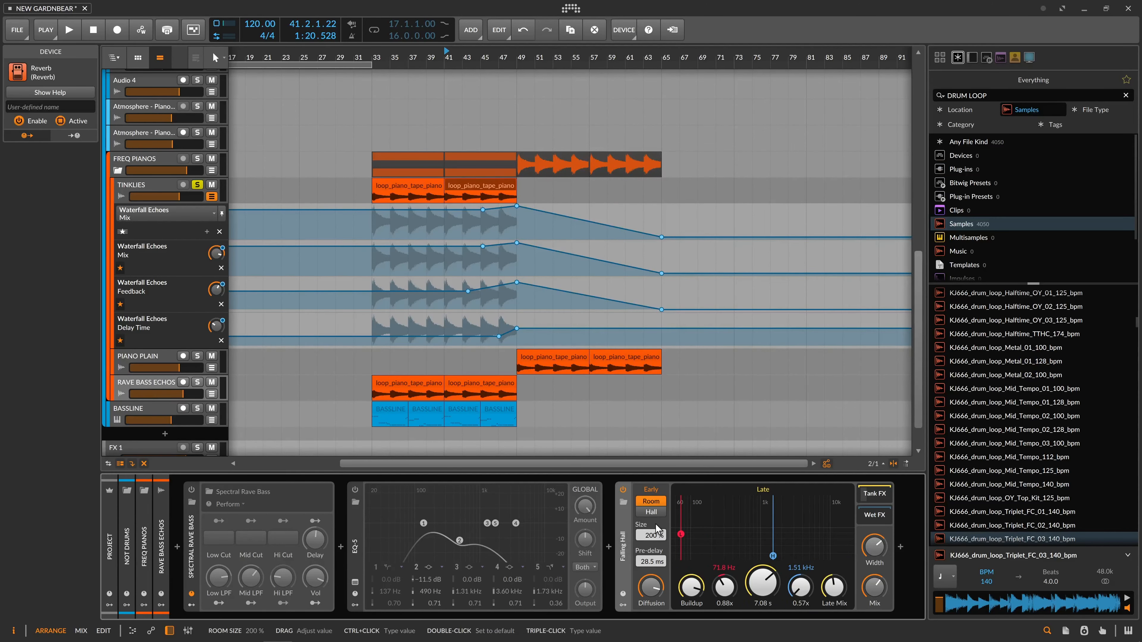
pyautogui.press('Delete')
pyautogui.click(356, 489)
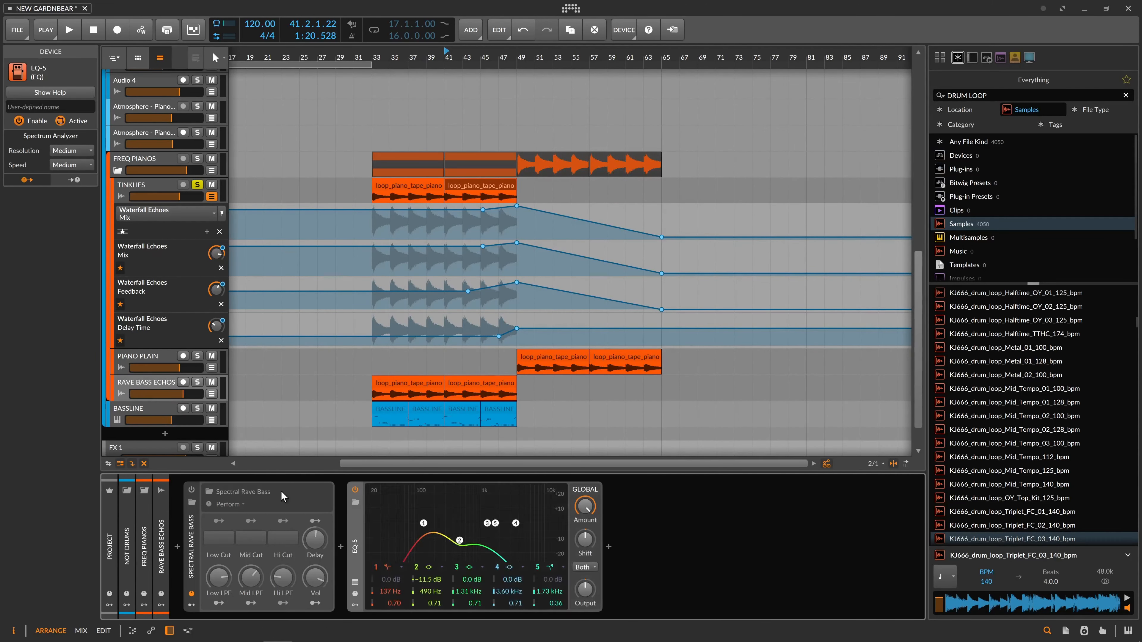
# - Re-enable and expand Spectral Rave Bass on the RAVE BASS ECHOS track, and select the TINKLIES clip at bar 41
pyautogui.doubleClick(195, 541)
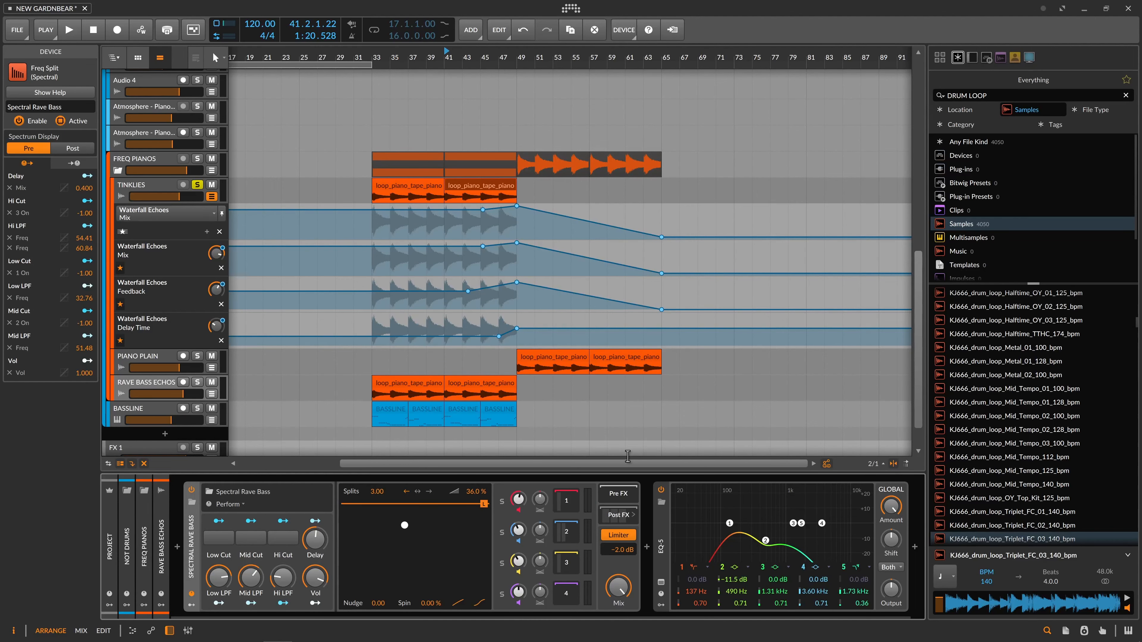
pyautogui.click(139, 386)
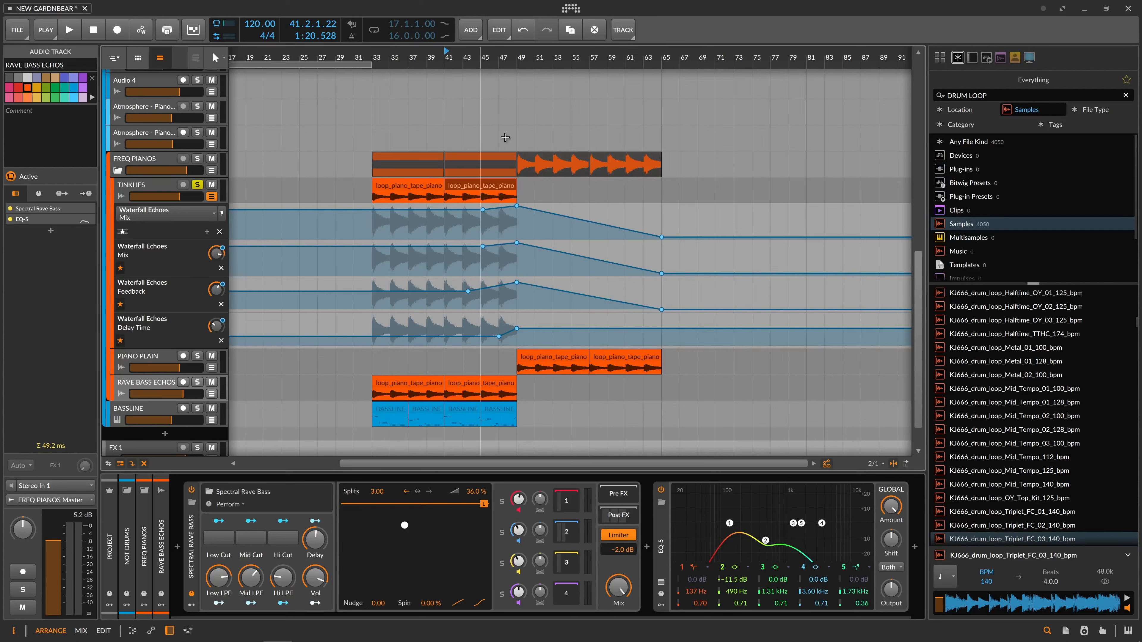
pyautogui.click(486, 185)
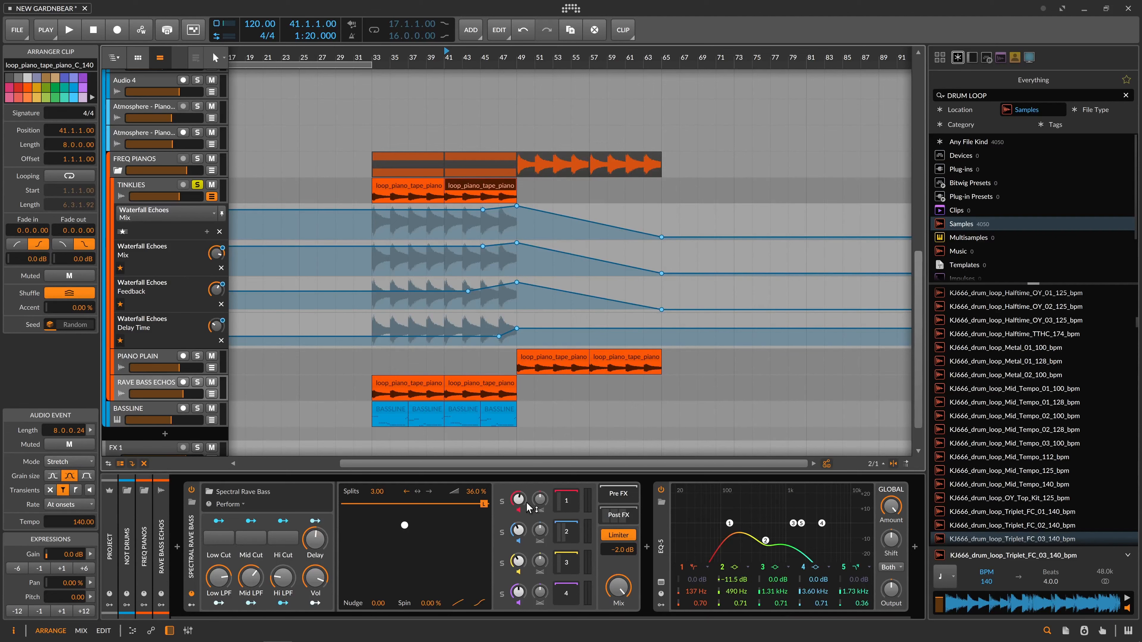
# - Insert a Reverb between Waterfall-Echoes and EQ-5 on the TINKLIES track
pyautogui.click(156, 189)
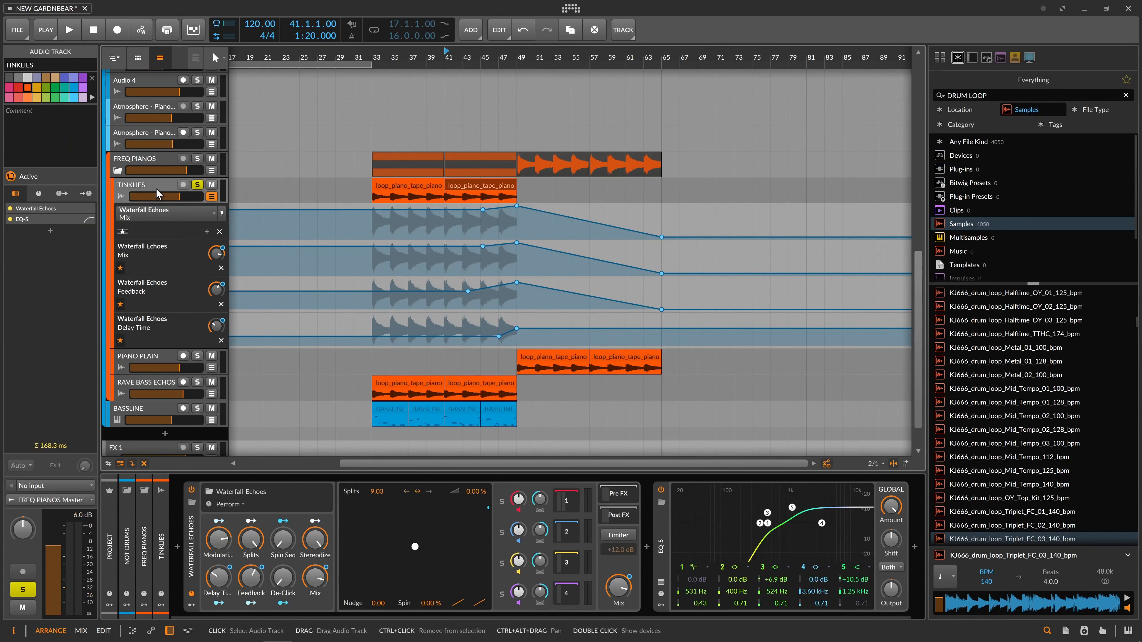
pyautogui.click(658, 538)
pyautogui.click(645, 547)
pyautogui.write('re')
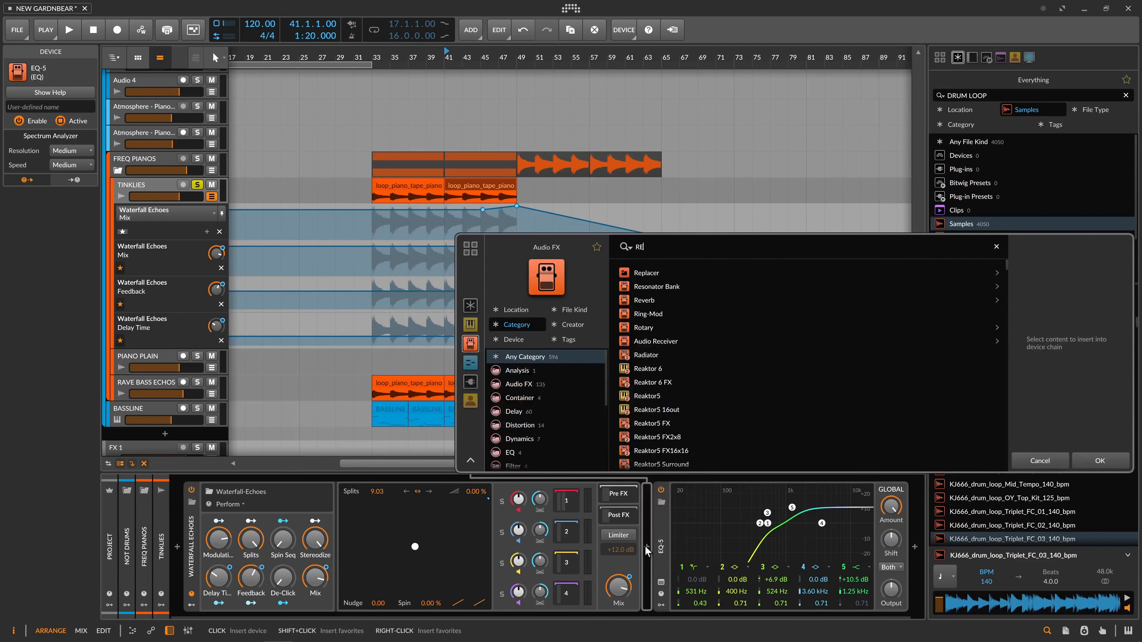
pyautogui.write('verb')
pyautogui.press('Down')
pyautogui.press('Return')
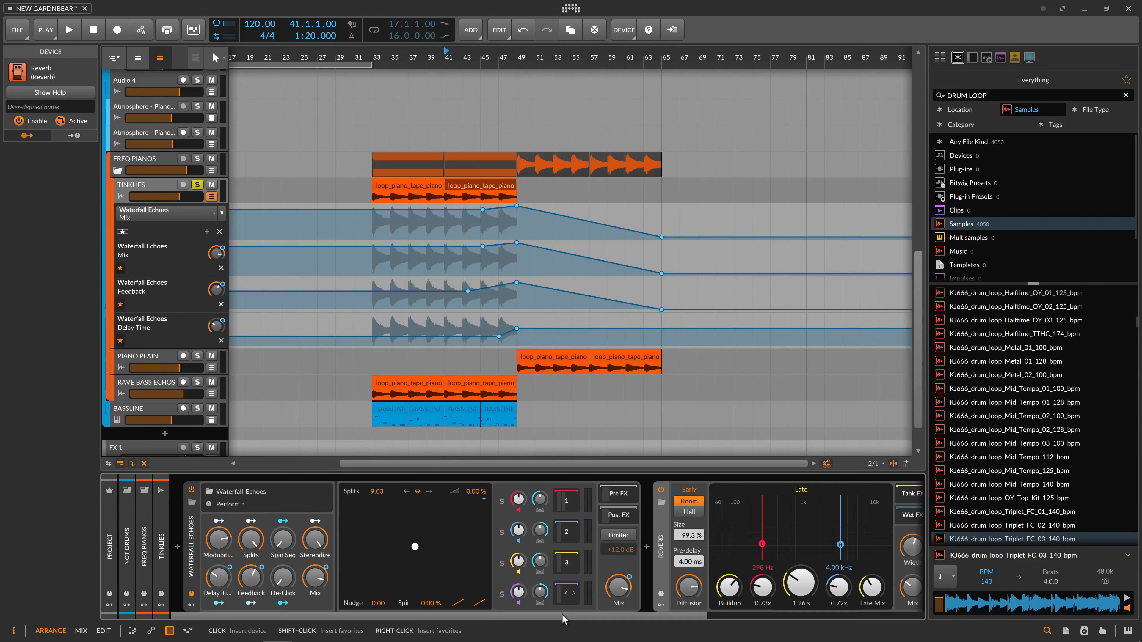
# - Browse the new Reverb's presets and audition Amphitheatre, Bathroom In Mitte, Dizzy Verb and Falling Hall during playback
pyautogui.click(661, 503)
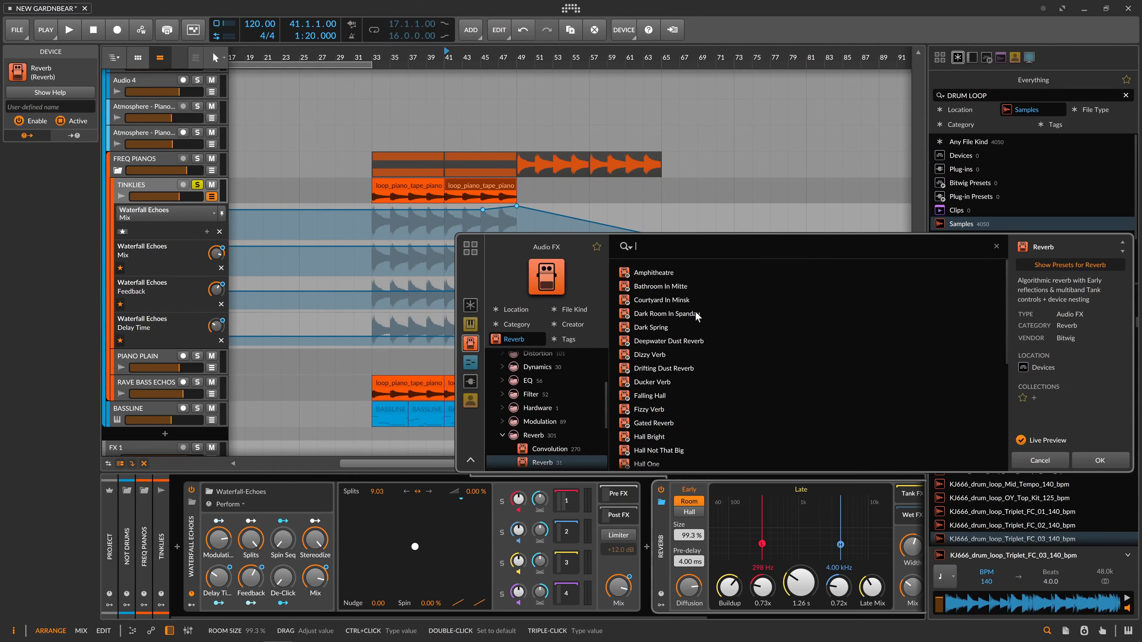
pyautogui.click(678, 271)
pyautogui.press('space')
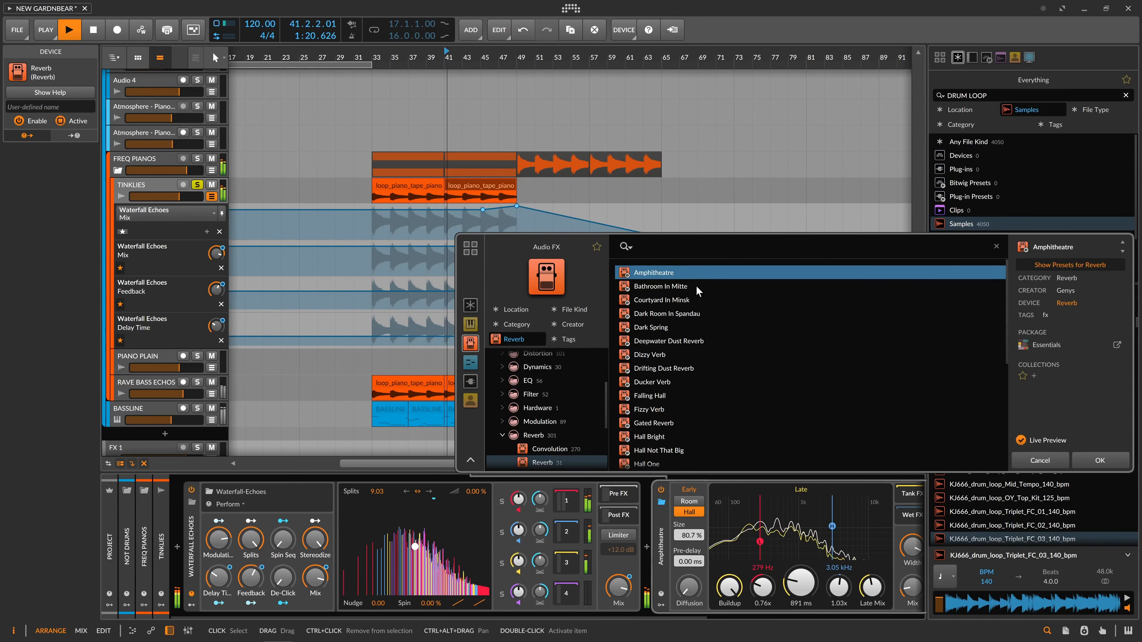
pyautogui.moveTo(558, 253); pyautogui.dragTo(355, 206)
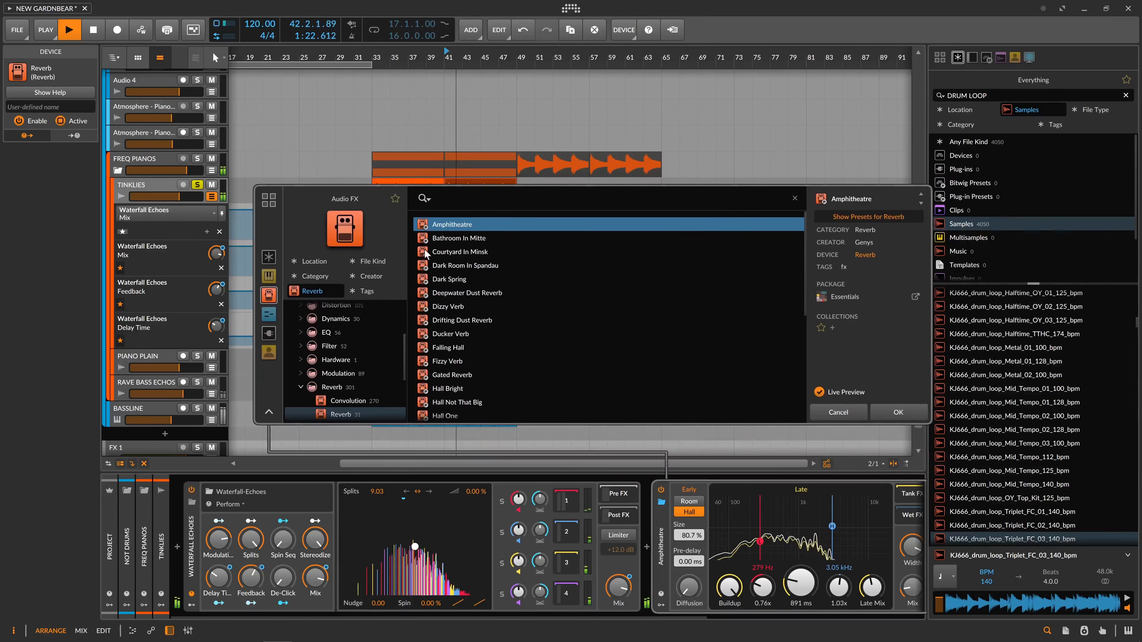
pyautogui.press('Down')
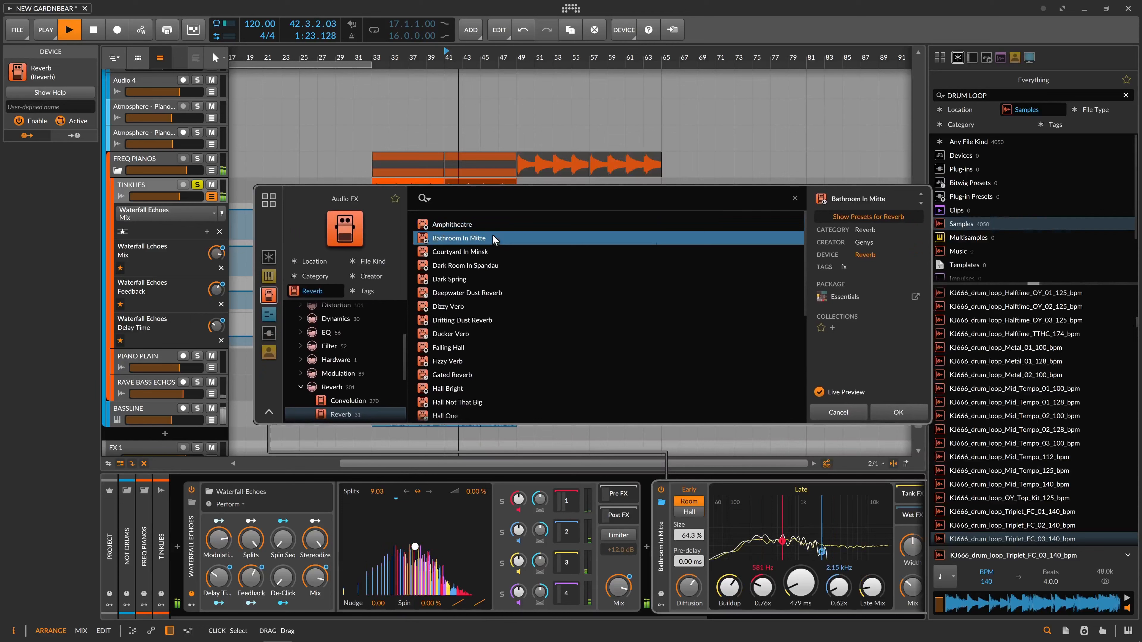
pyautogui.click(483, 305)
pyautogui.click(483, 346)
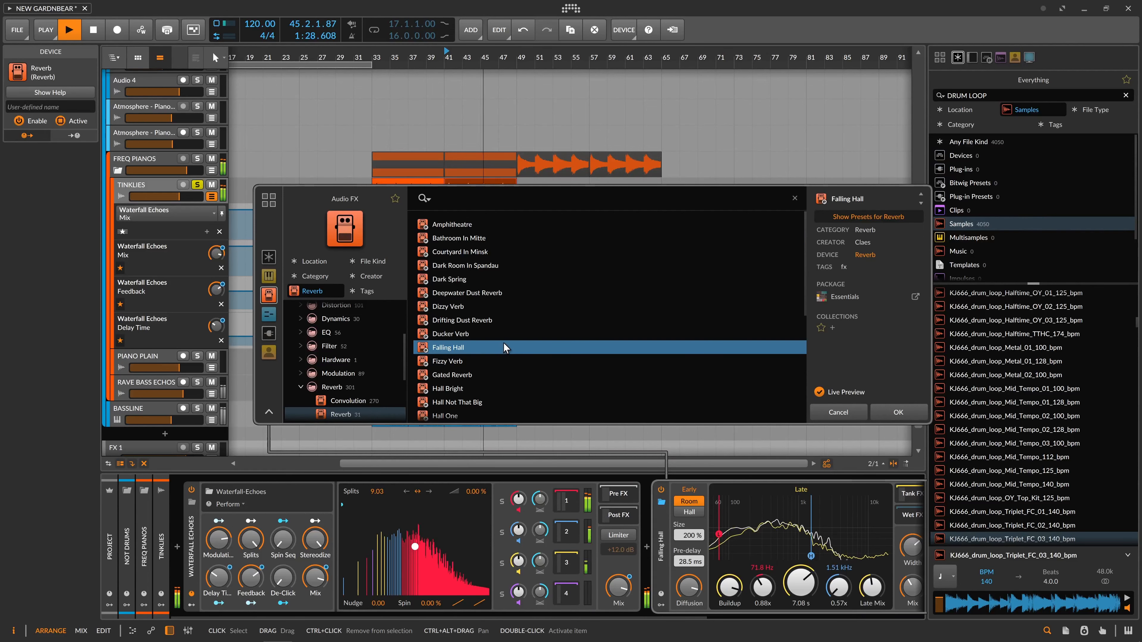
# - Audition the Hall Wide Bright And Big, Hall One and Hall Bright presets, restarting playback from bar 41 for the last two
pyautogui.scroll(-2, 498, 315)
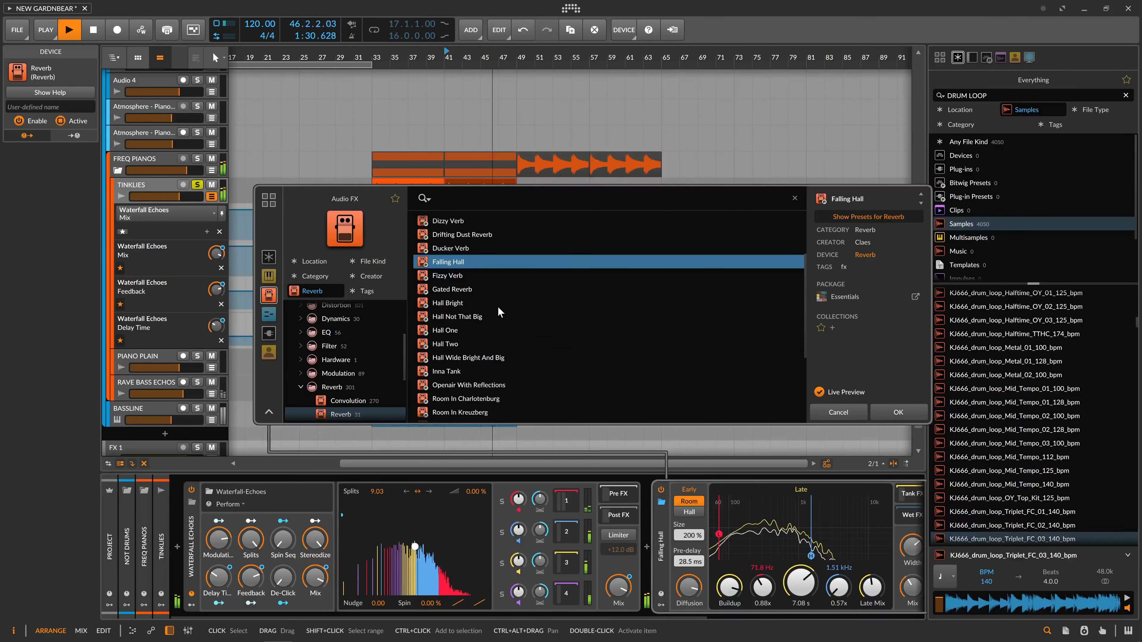
pyautogui.click(504, 358)
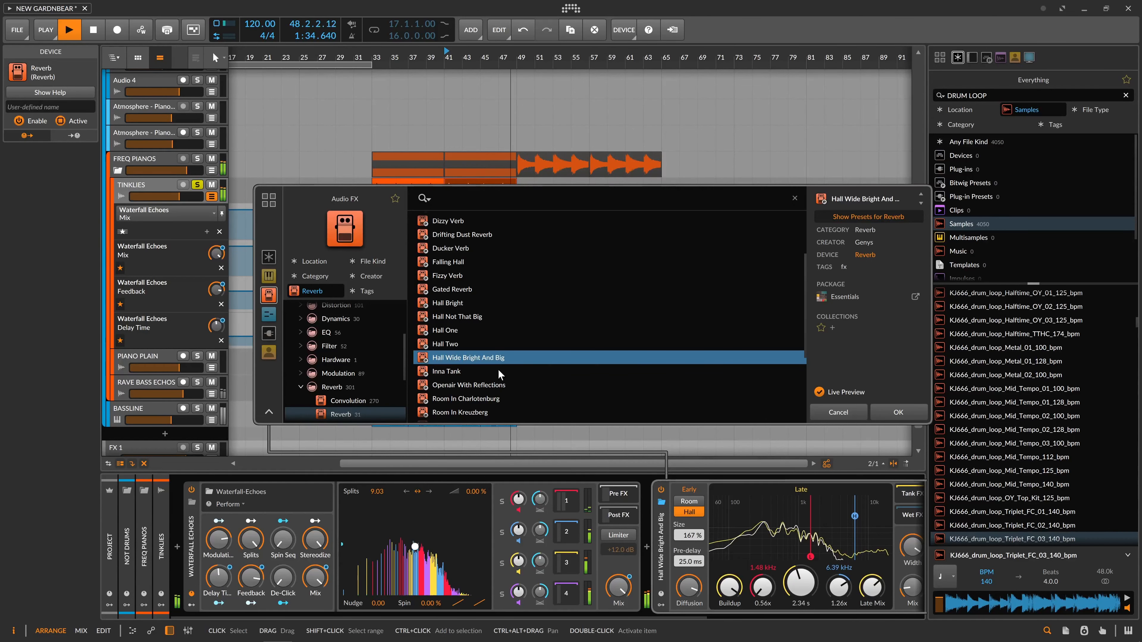
pyautogui.press('Up')
pyautogui.press('Up')
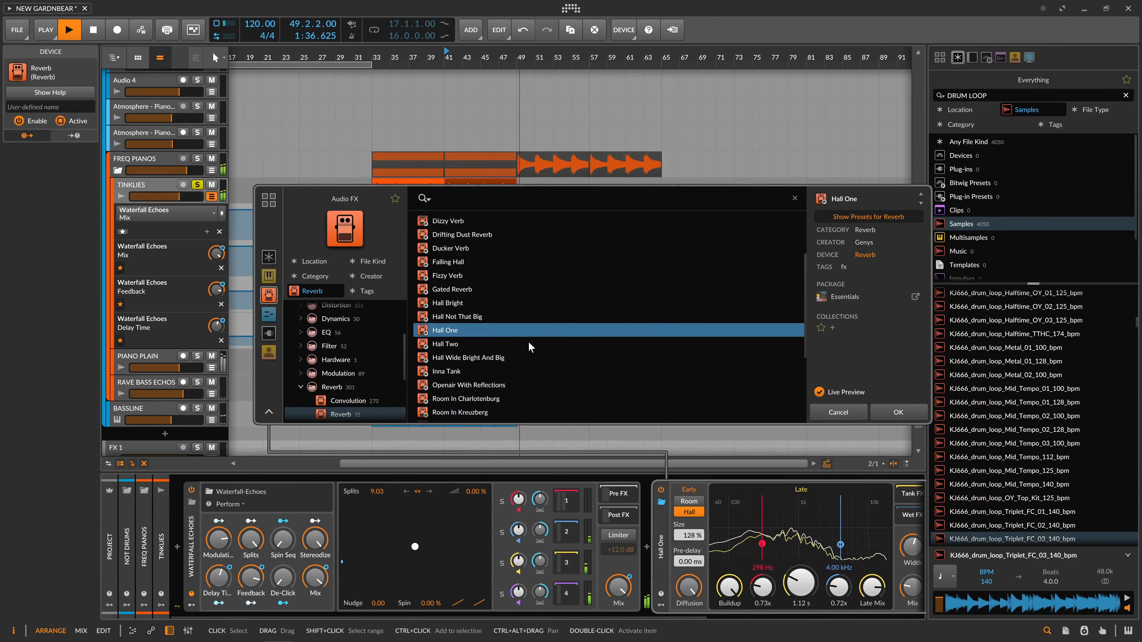
pyautogui.press('space')
pyautogui.press('space')
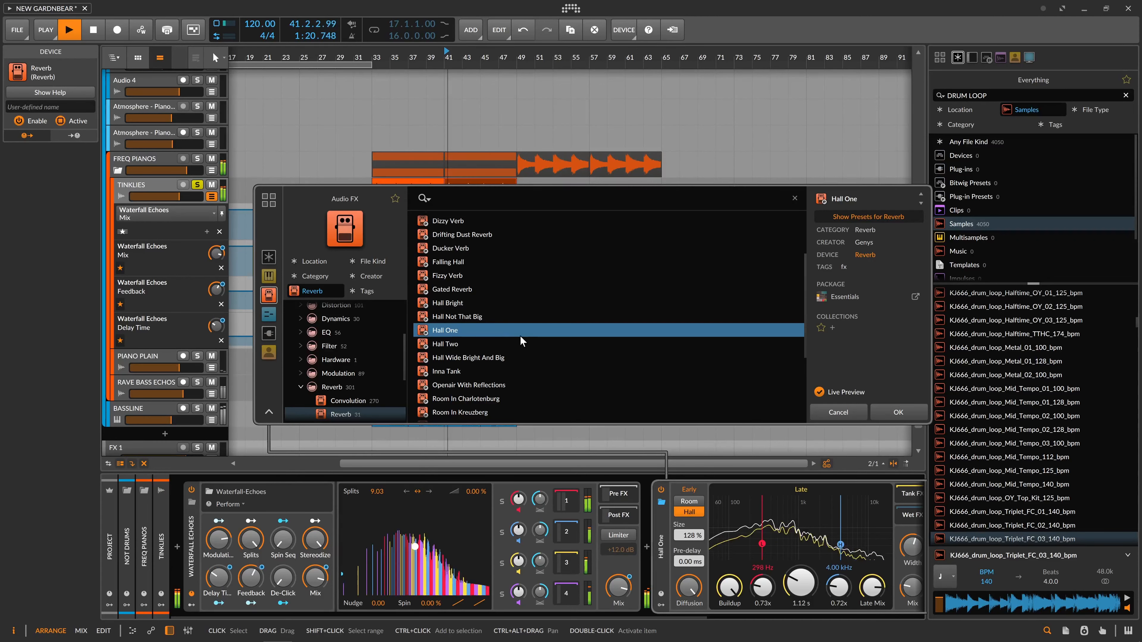
pyautogui.click(505, 298)
pyautogui.press('space')
pyautogui.press('space')
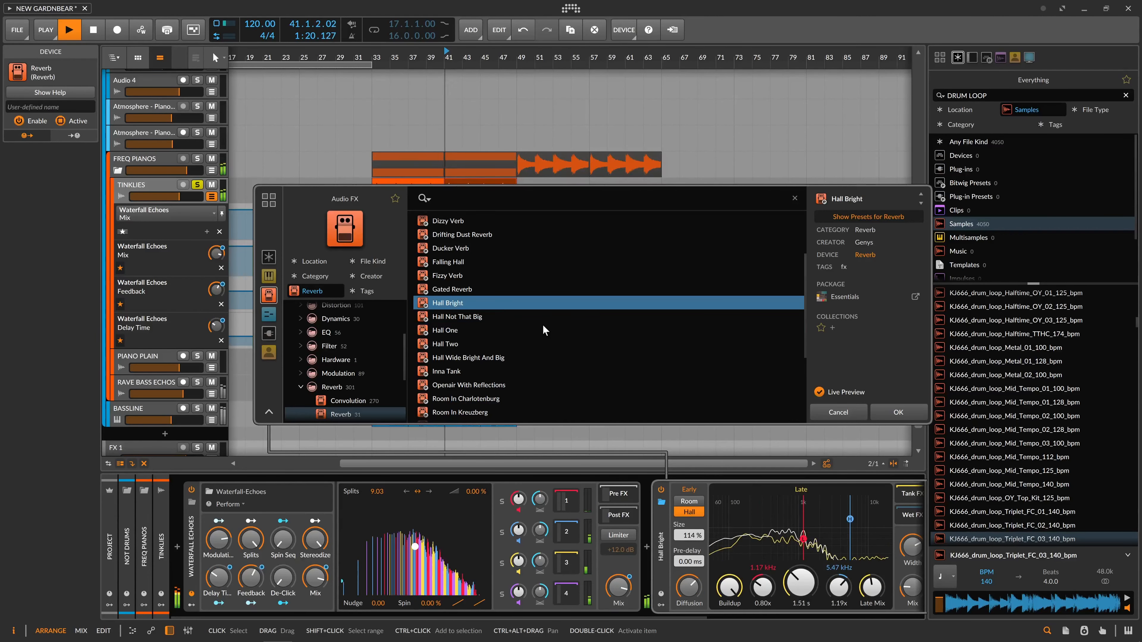
# - Compare the Falling Hall and Inna Tank presets from bar 41, load Falling Hall into the Reverb and stop playback
pyautogui.click(535, 260)
pyautogui.press('space')
pyautogui.press('space')
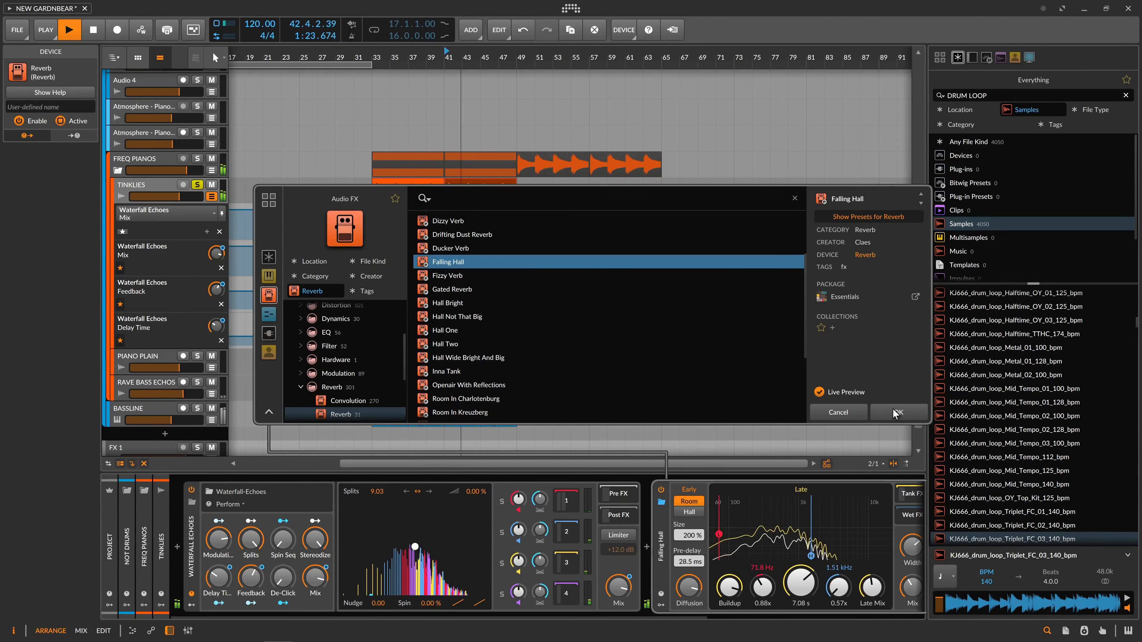
pyautogui.click(457, 371)
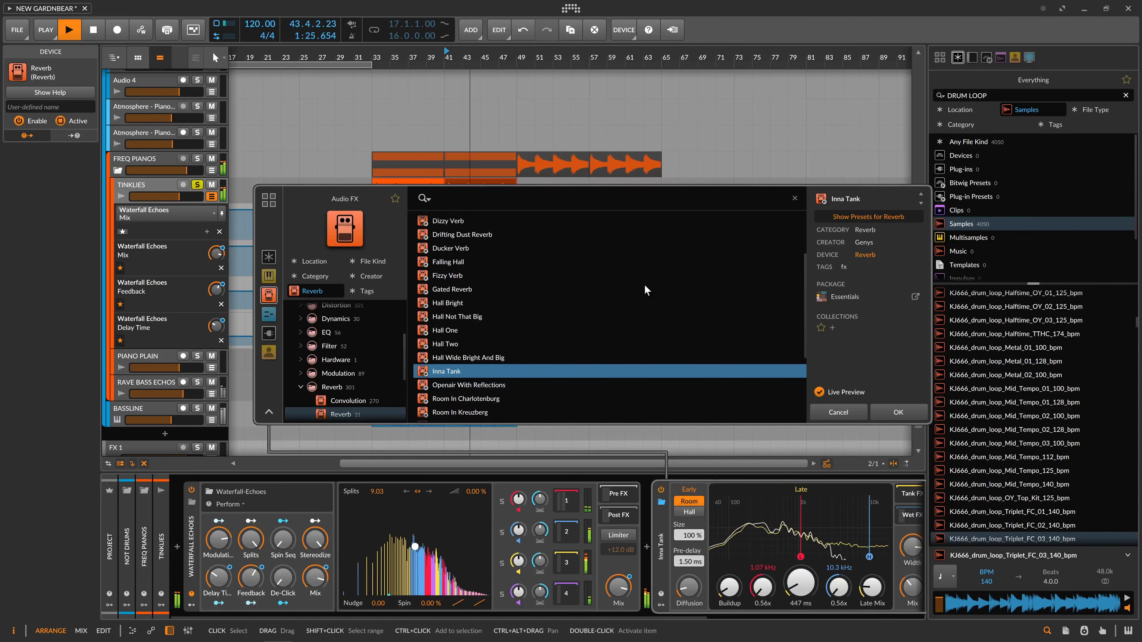
pyautogui.press('space')
pyautogui.press('space')
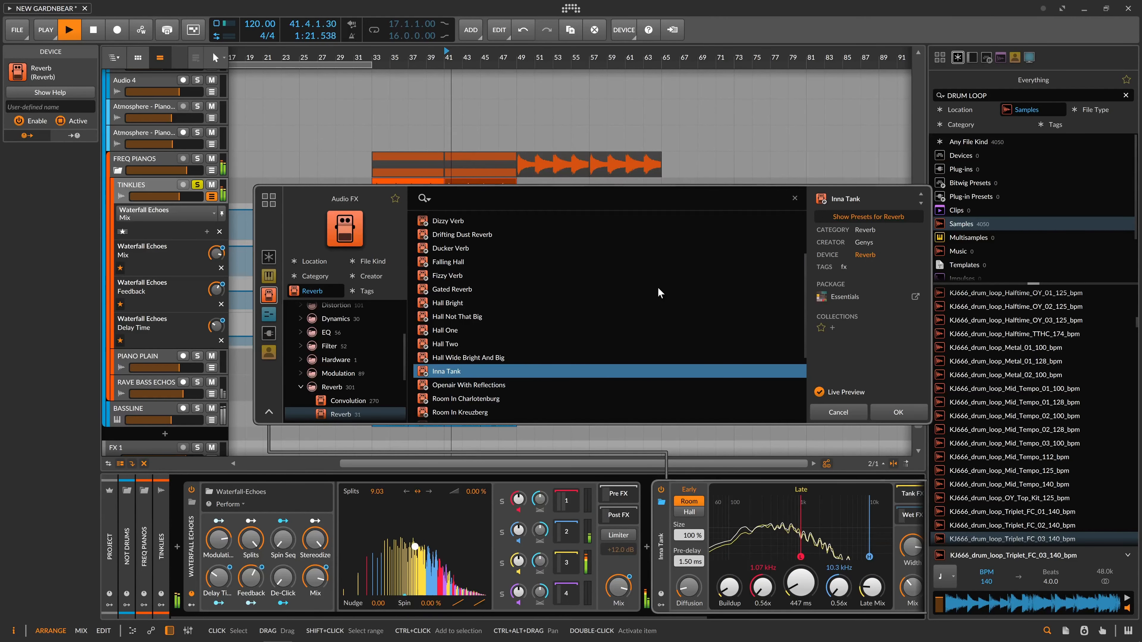
pyautogui.click(488, 263)
pyautogui.click(889, 409)
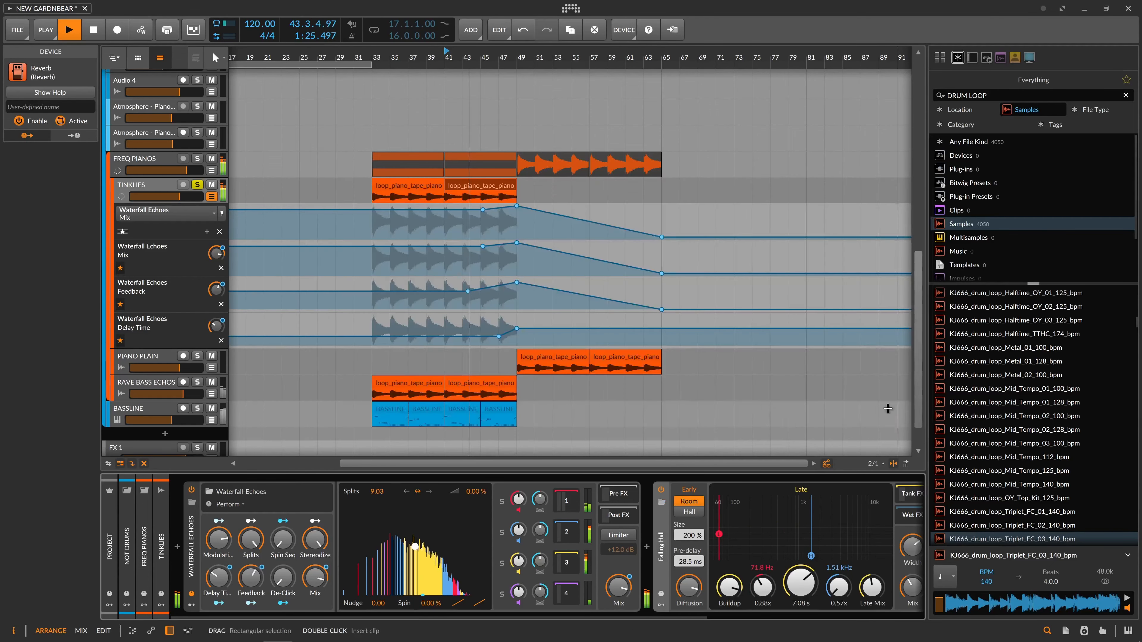
pyautogui.press('space')
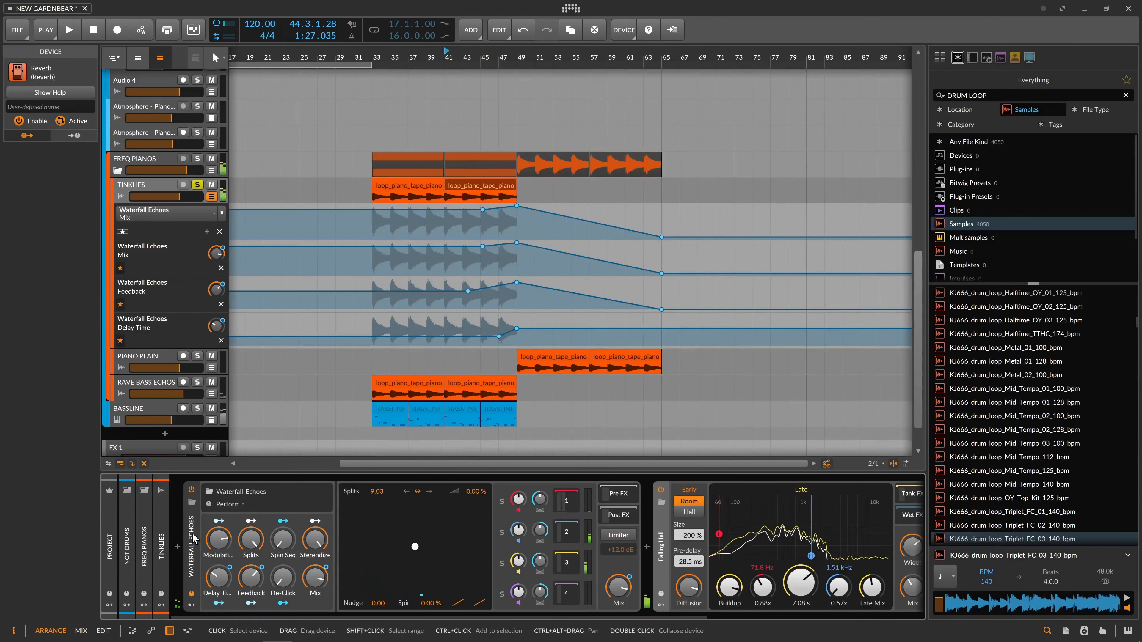
# - Collapse the Waterfall-Echoes device and set the Falling Hall reverb's Mix to about 30.5 %
pyautogui.doubleClick(194, 538)
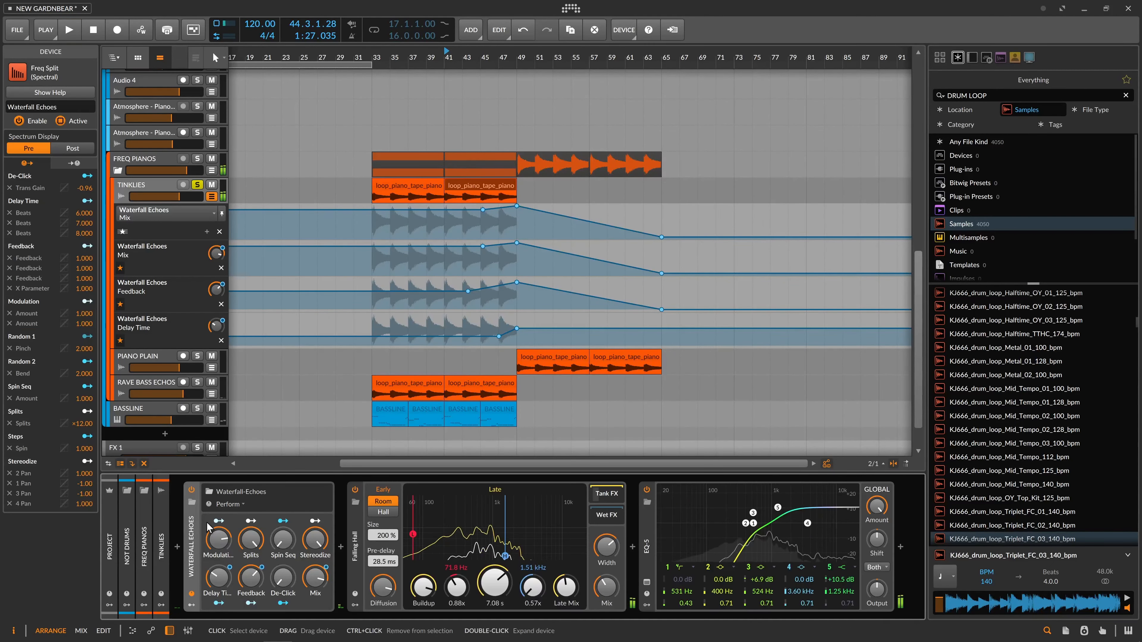
pyautogui.click(356, 549)
pyautogui.click(603, 583)
pyautogui.moveTo(606, 587); pyautogui.dragTo(606, 591)
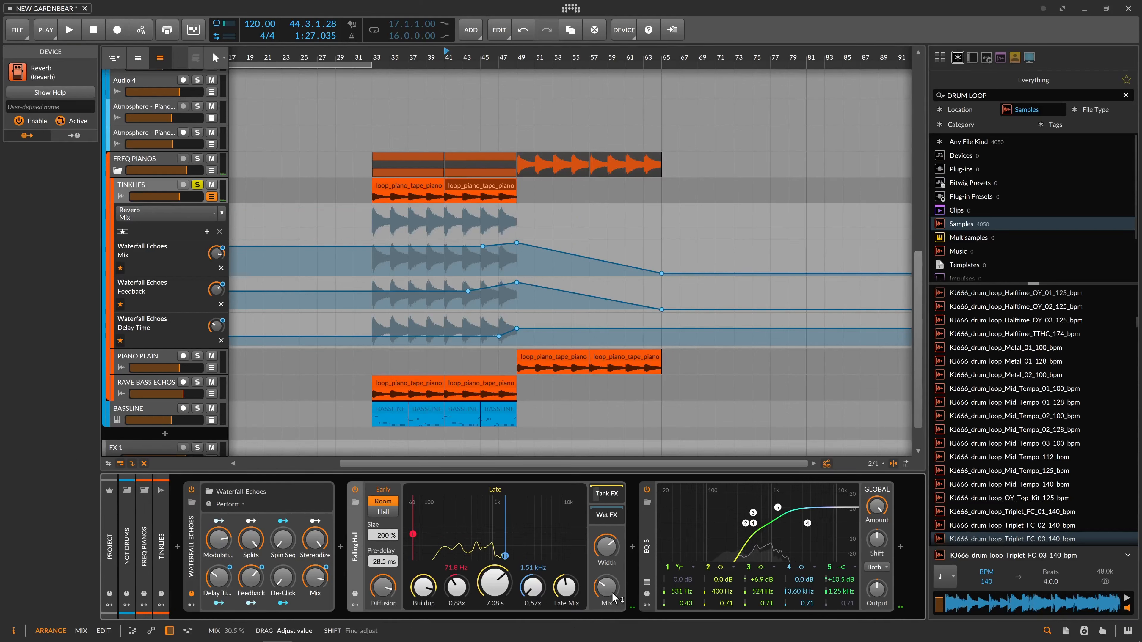
# - Play the soloed TINKLIES track from bar 47 into the plain piano section and stop
pyautogui.click(464, 188)
pyautogui.click(491, 224)
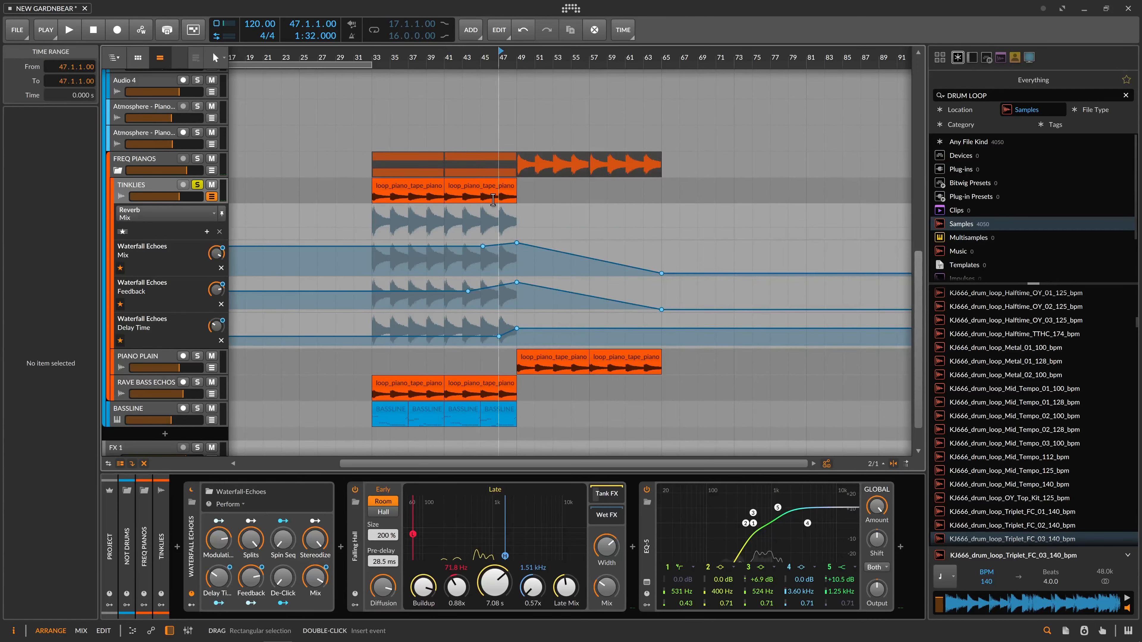
pyautogui.press('space')
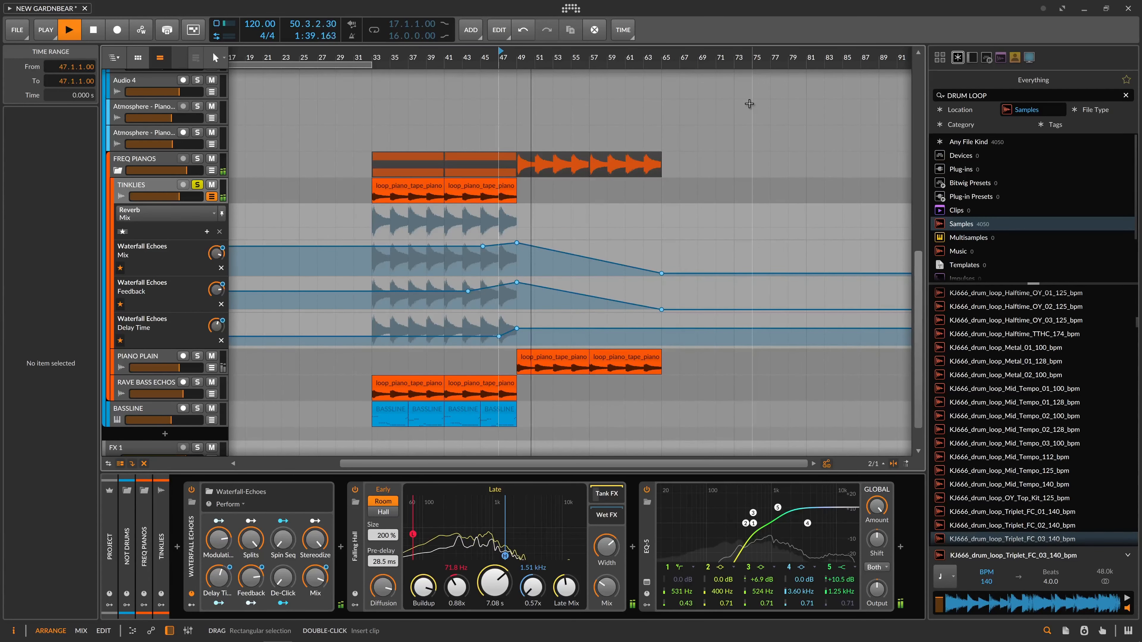
pyautogui.press('space')
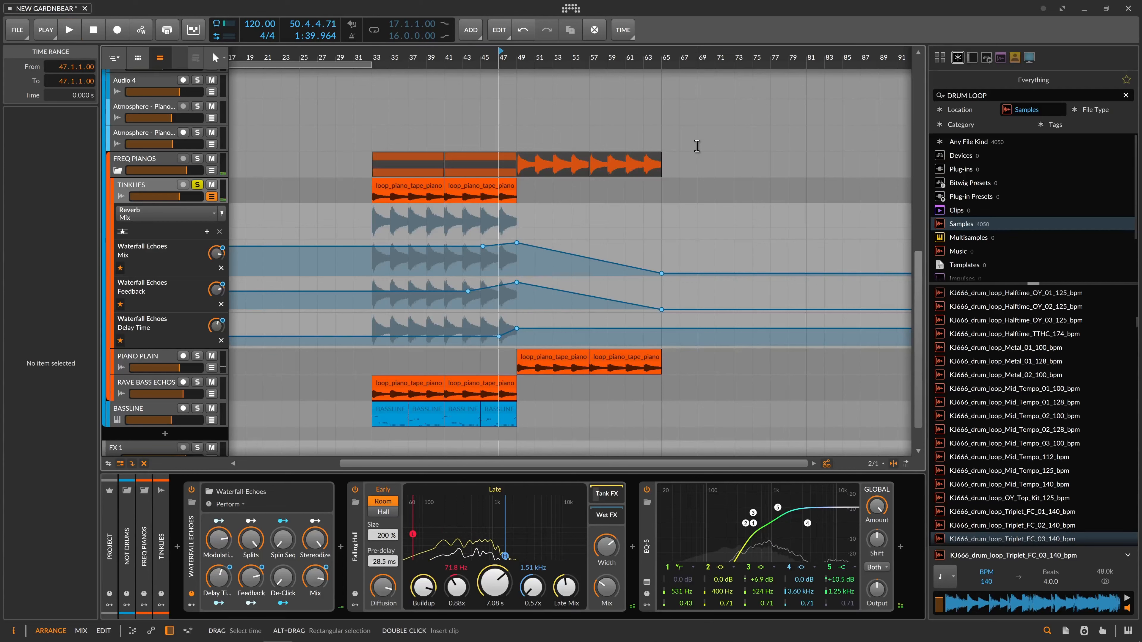
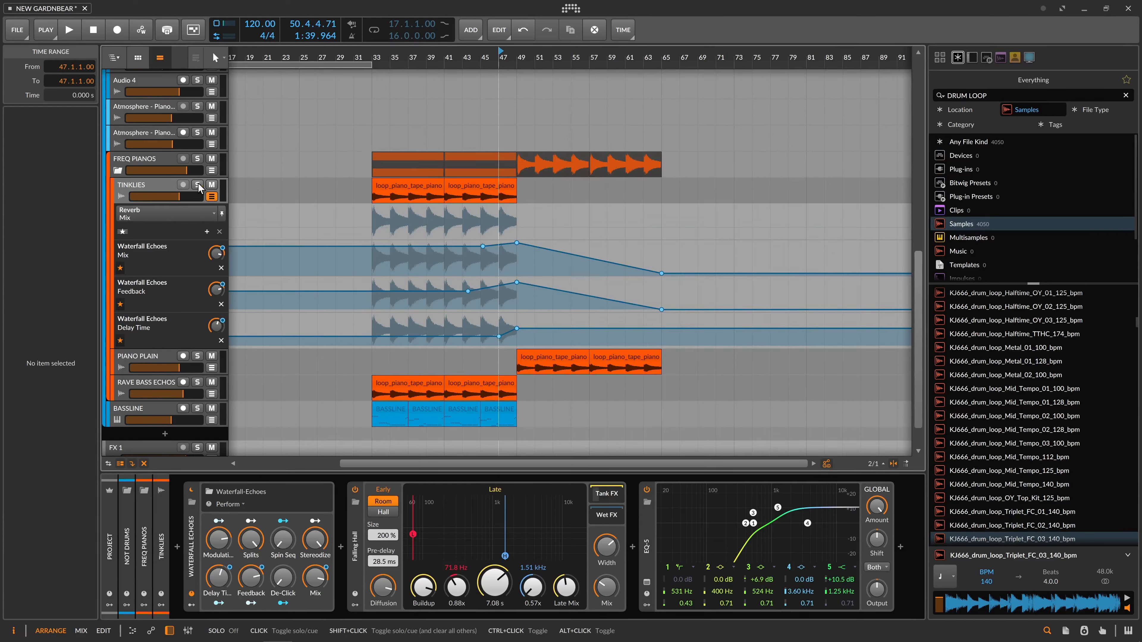
# - Hide the TINKLIES automation lanes, play the full arrangement from bar 47 and stop
pyautogui.click(212, 197)
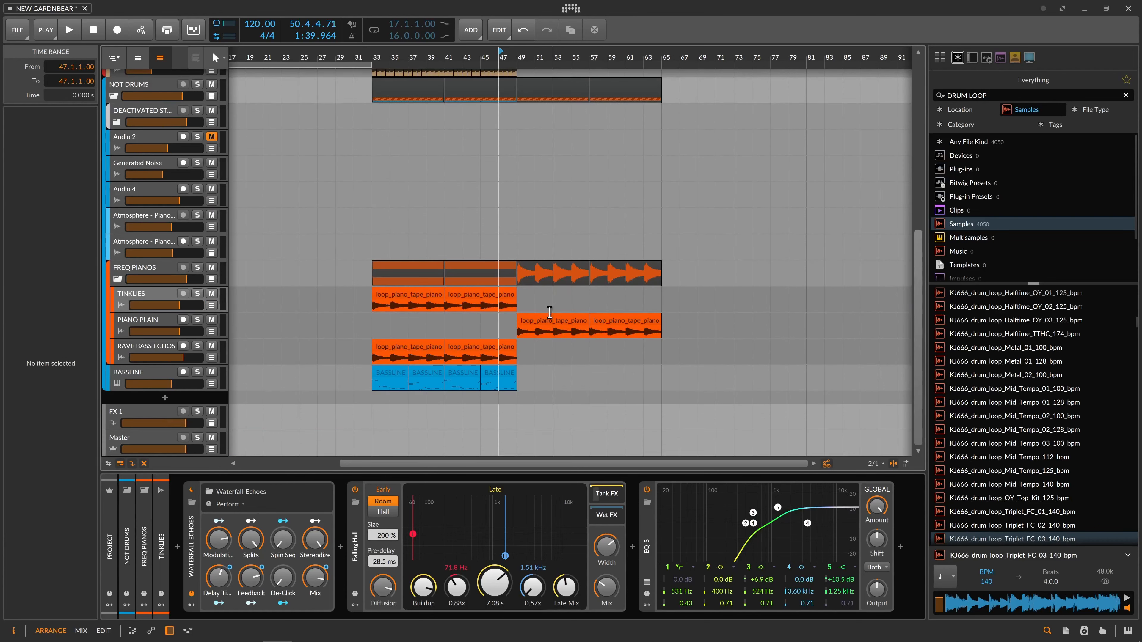
pyautogui.press('space')
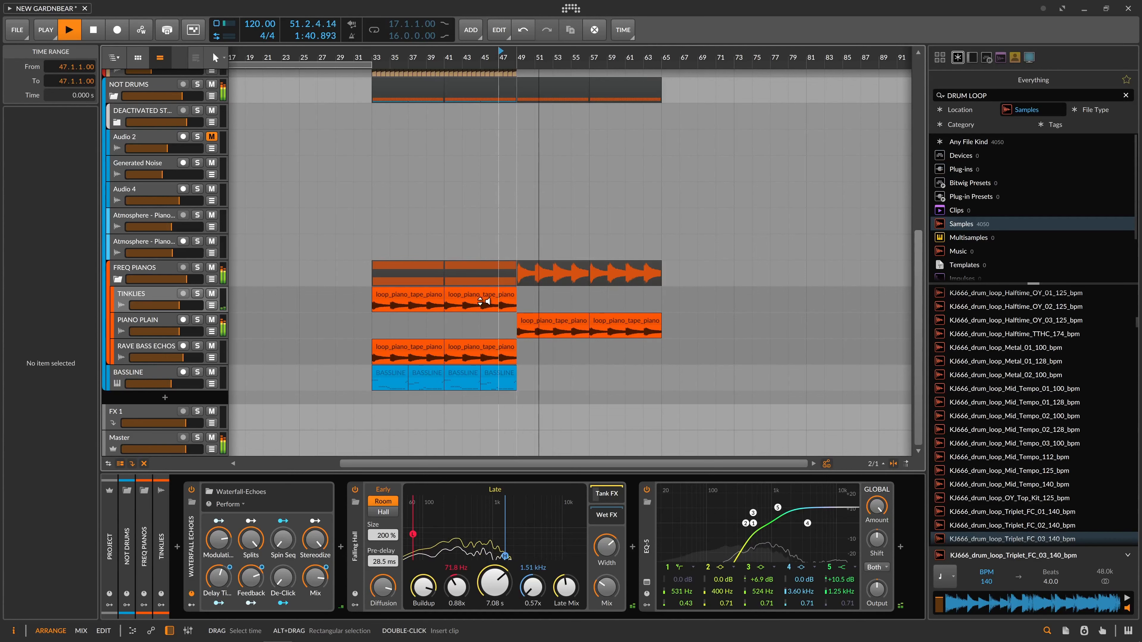
pyautogui.click(500, 296)
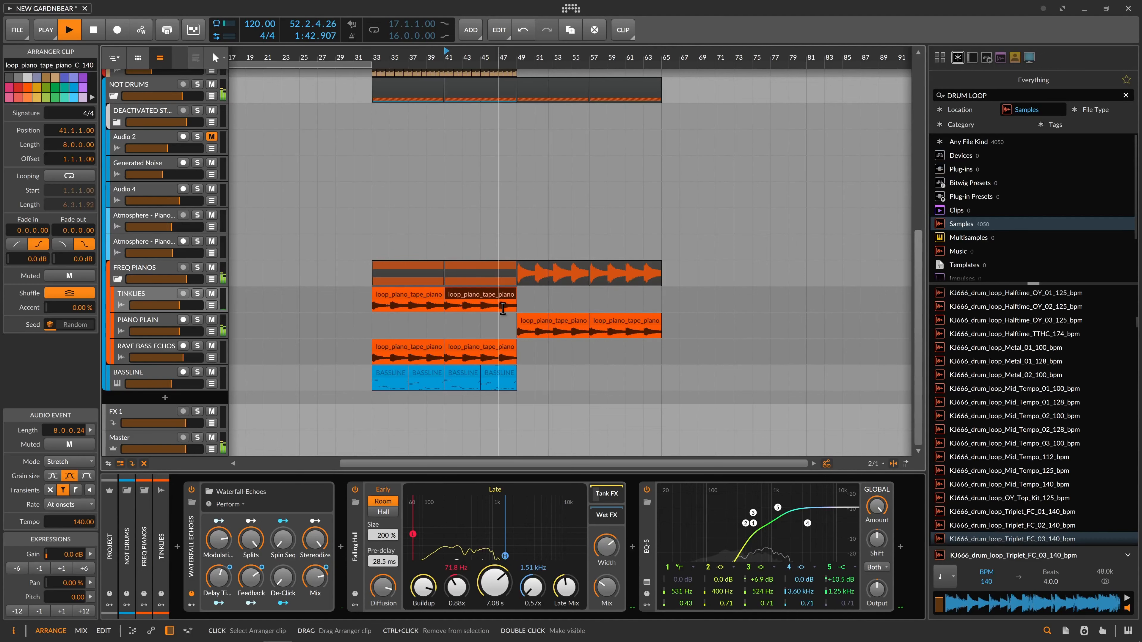
pyautogui.click(500, 307)
pyautogui.press('space')
# - Add an automation lane for the Falling Hall reverb's Mix and show the TINKLIES automation lanes
pyautogui.rightClick(610, 585)
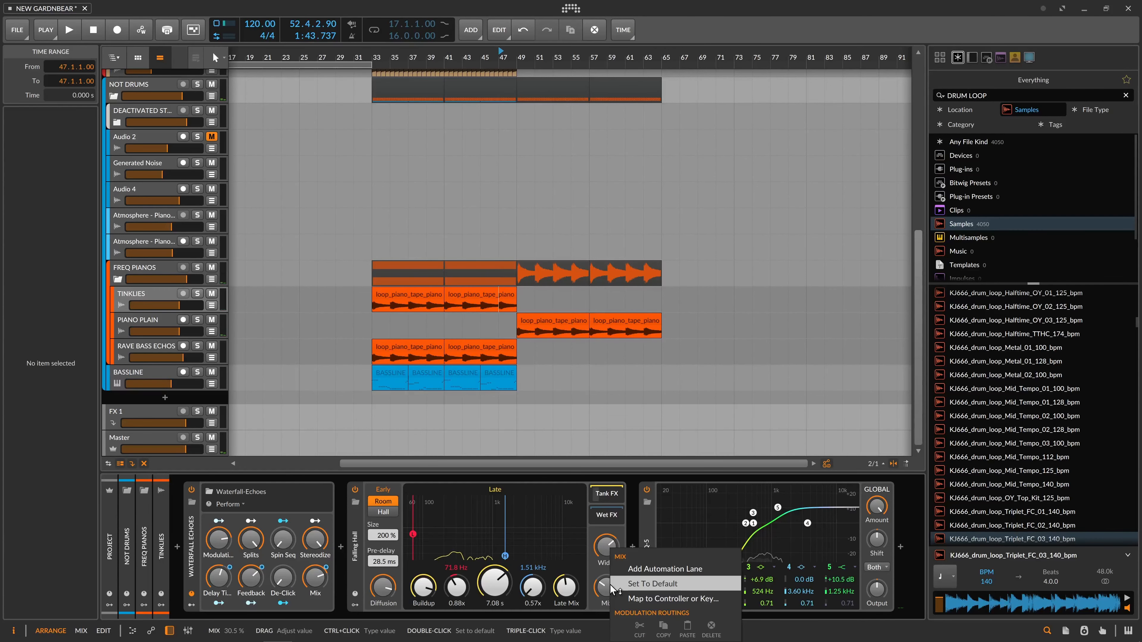
pyautogui.click(636, 567)
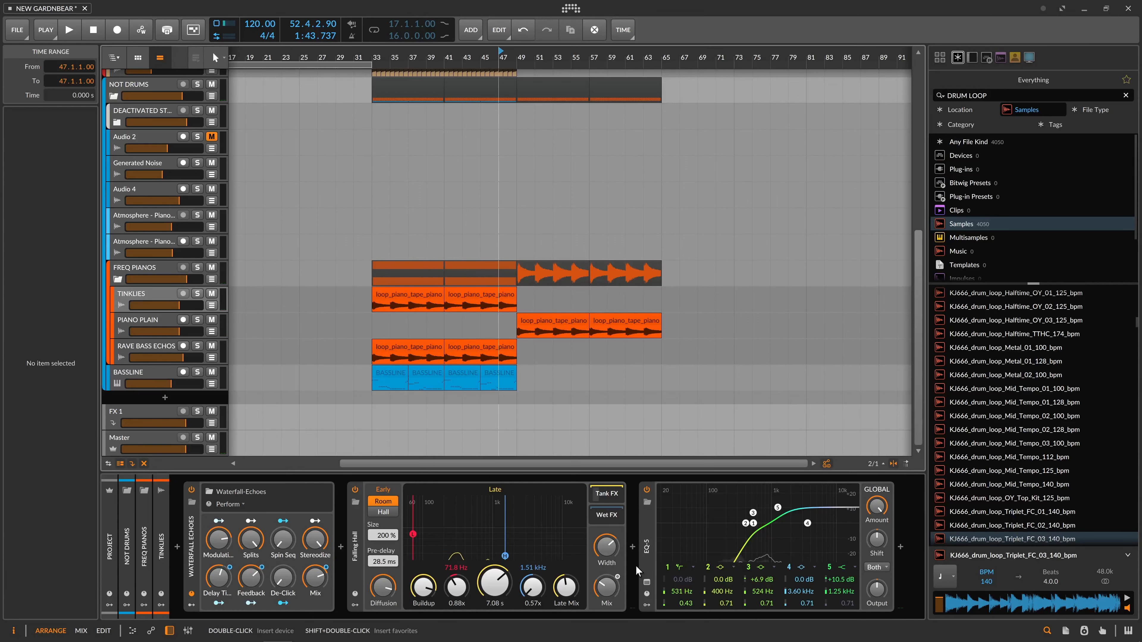
pyautogui.click(212, 306)
pyautogui.scroll(-3, 472, 270)
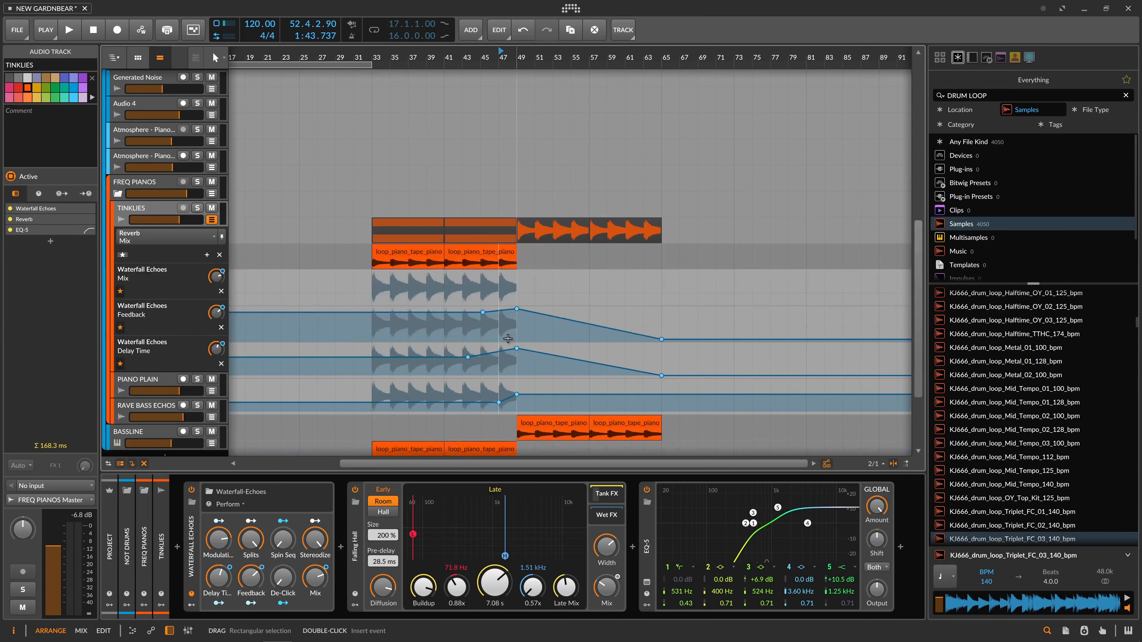
# - Shape the Reverb Mix automation to rise from bar 47 to about 65.7 % at bar 49 and fall to 0 % at bar 65
pyautogui.click(497, 250)
pyautogui.moveTo(519, 250); pyautogui.dragTo(516, 240)
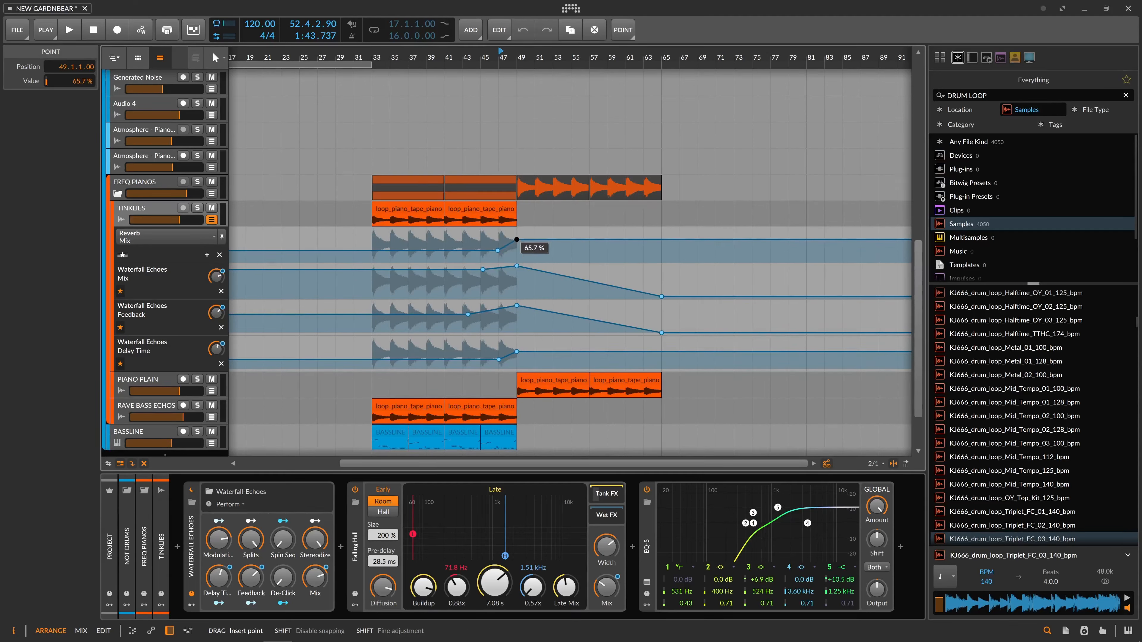
pyautogui.click(499, 237)
pyautogui.moveTo(657, 236); pyautogui.dragTo(652, 261)
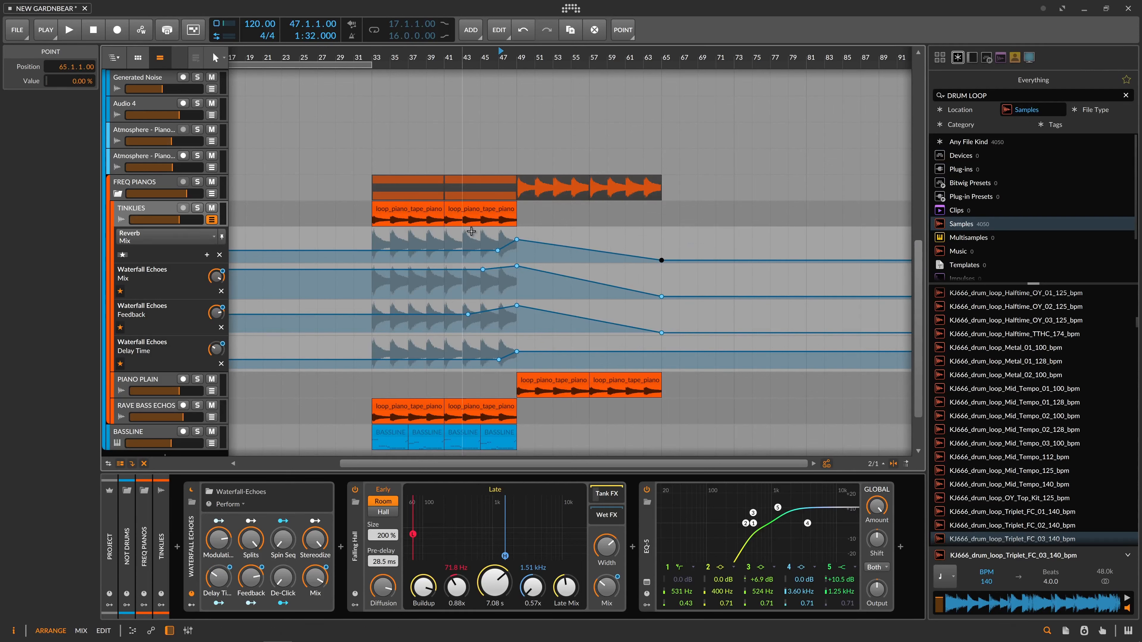
# - Play the arrangement from bar 47 through the start of the plain piano section and stop
pyautogui.click(700, 255)
pyautogui.press('space')
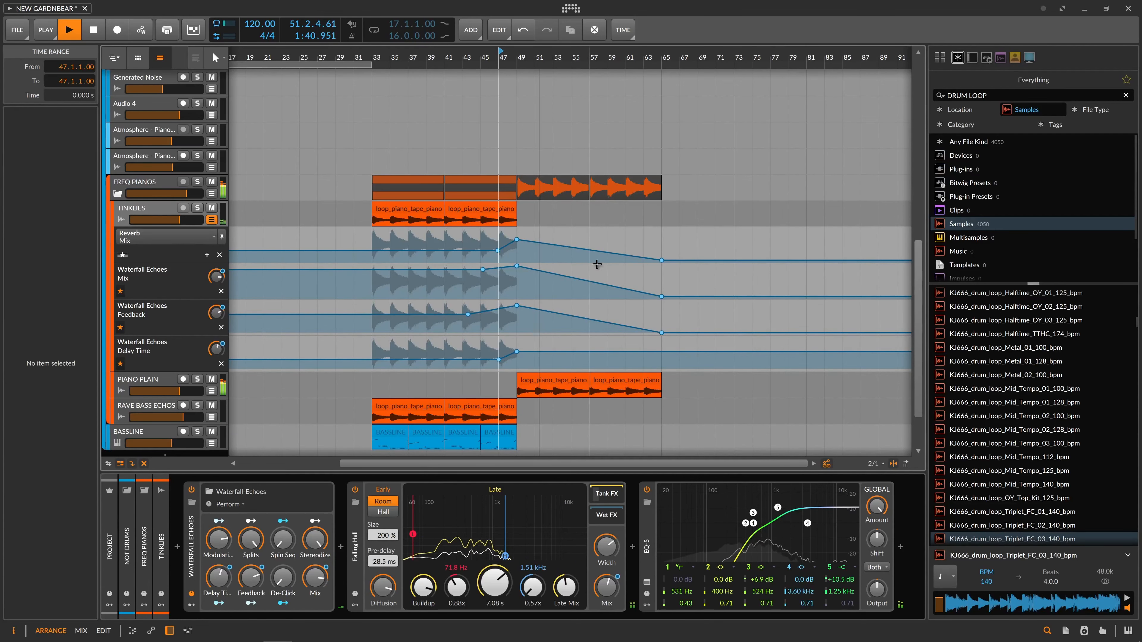
pyautogui.press('space')
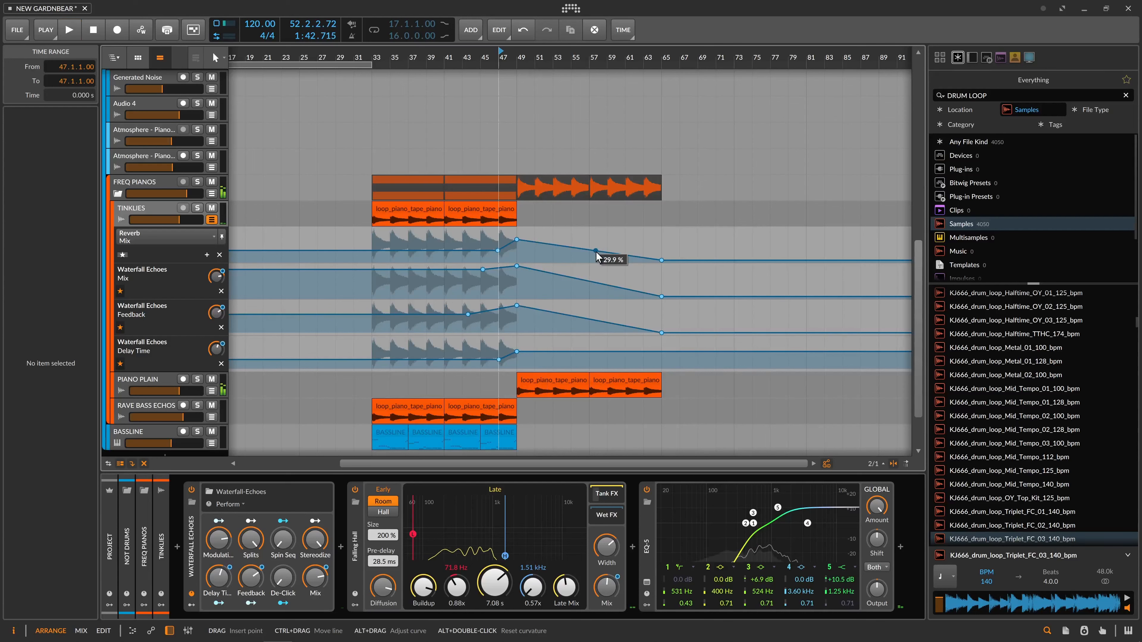
# - Bend the falling Reverb Mix automation between bars 49 and 65 into a convex curve and play the transition from bar 47
pyautogui.moveTo(595, 250); pyautogui.dragTo(596, 247)
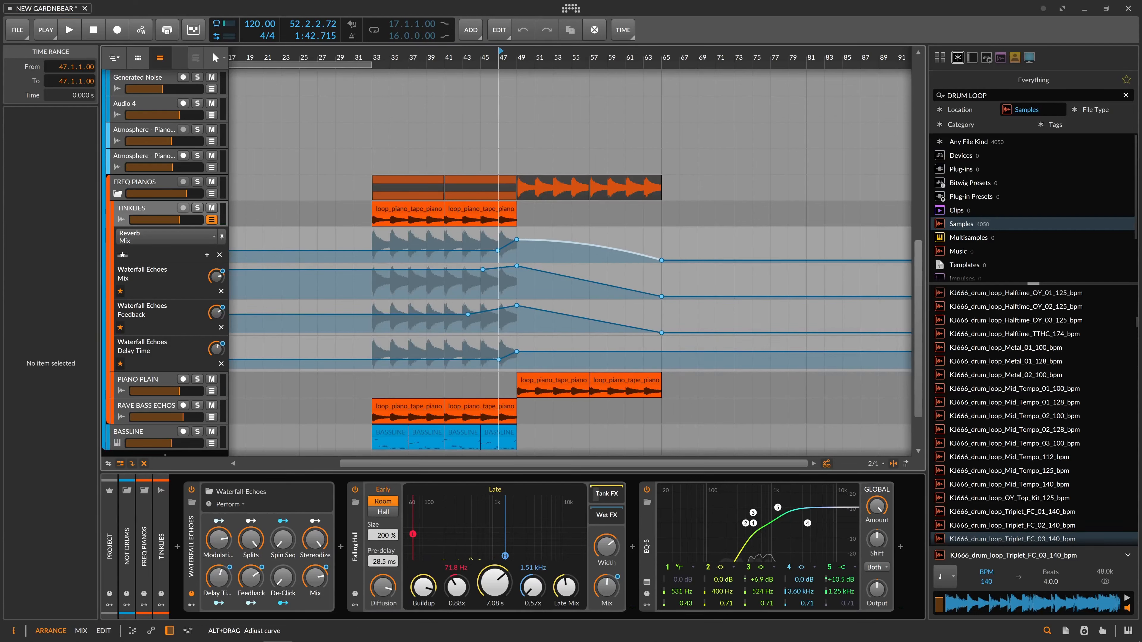
pyautogui.moveTo(596, 248); pyautogui.dragTo(605, 226)
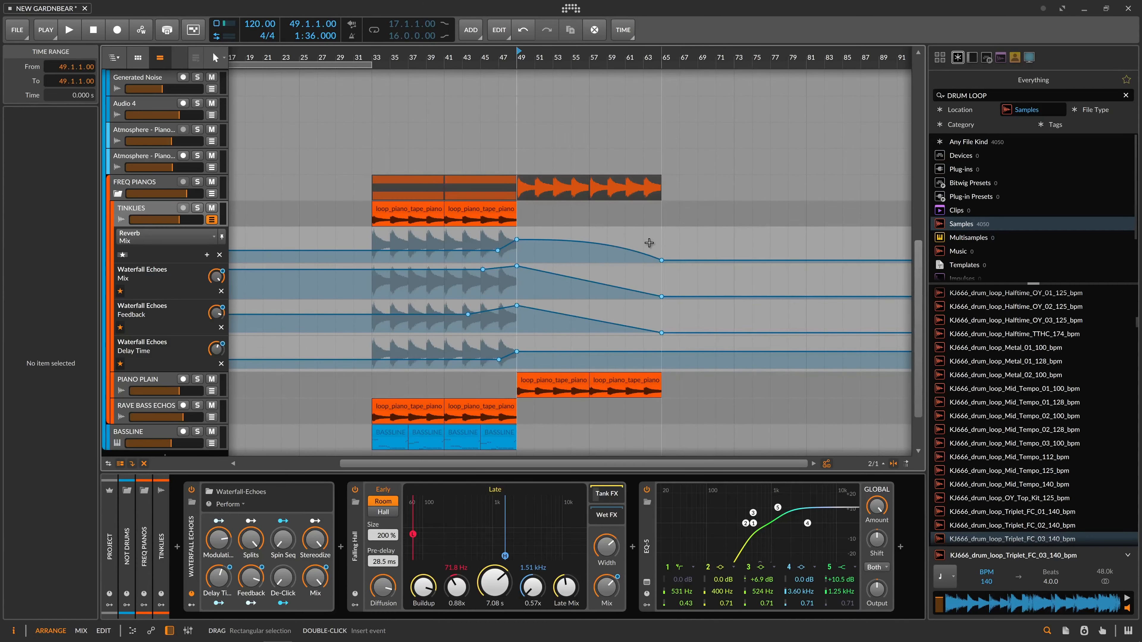
pyautogui.press('space')
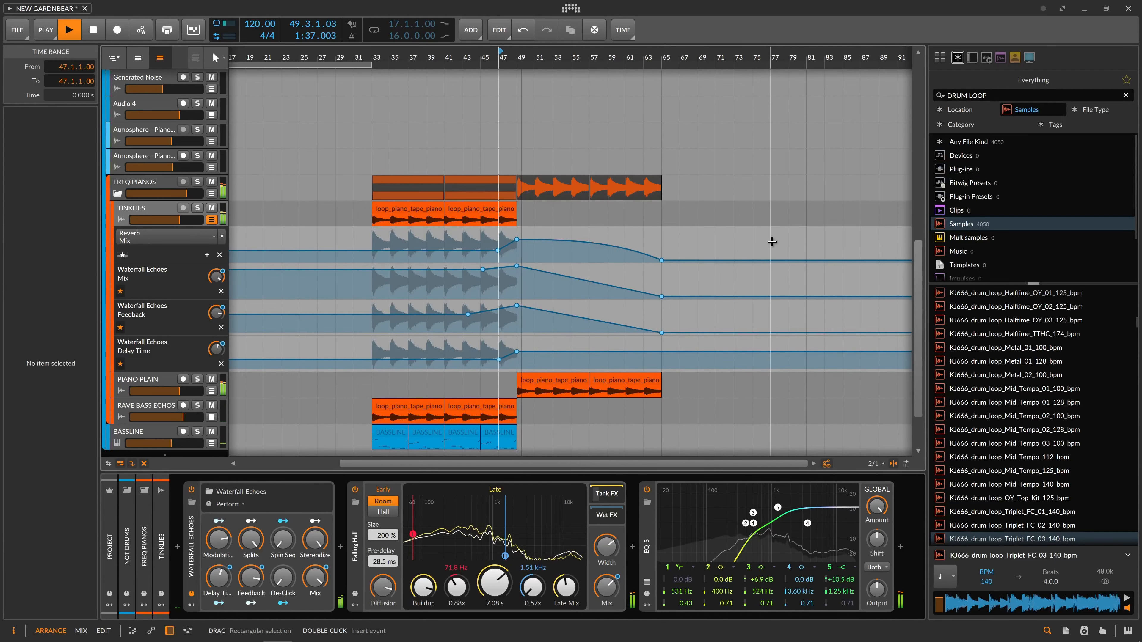
pyautogui.scroll(-2, 656, 243)
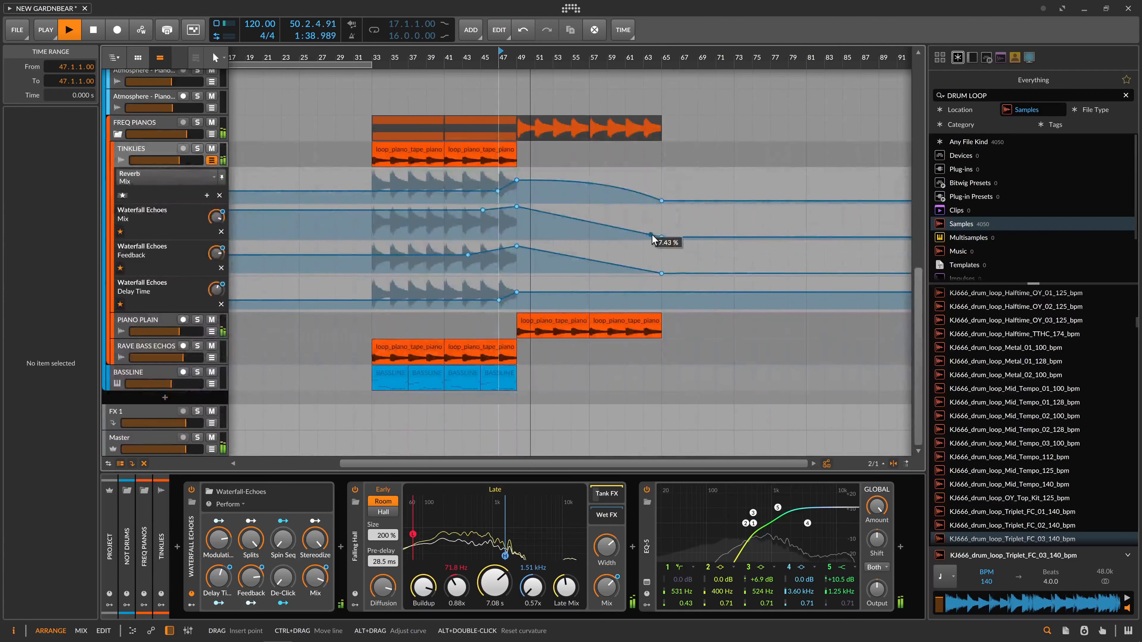
pyautogui.click(548, 322)
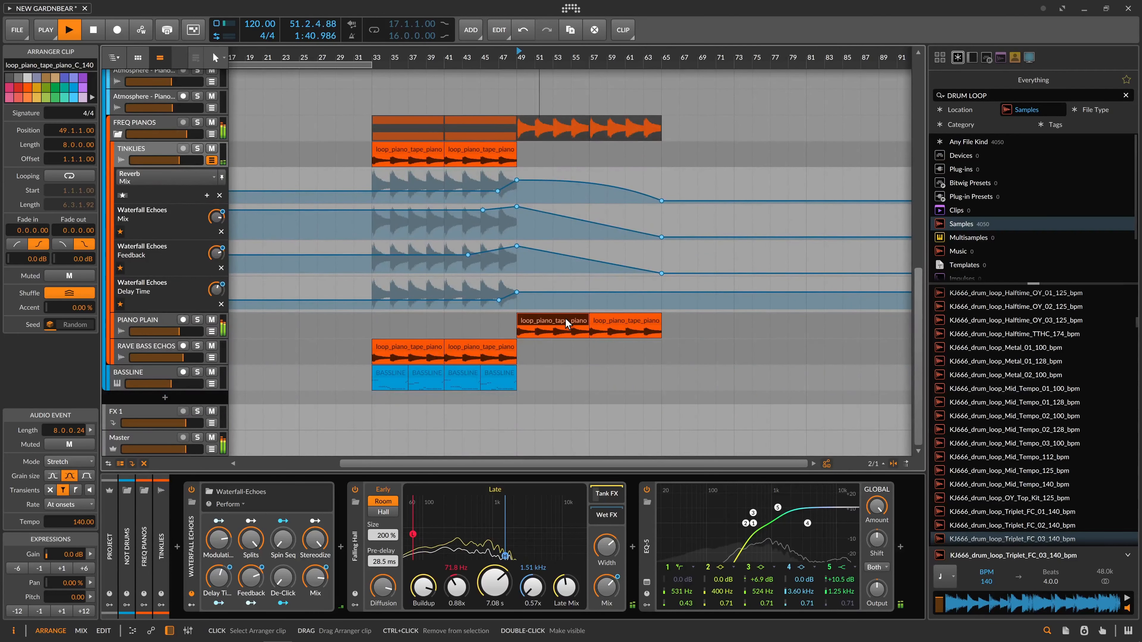
pyautogui.press('space')
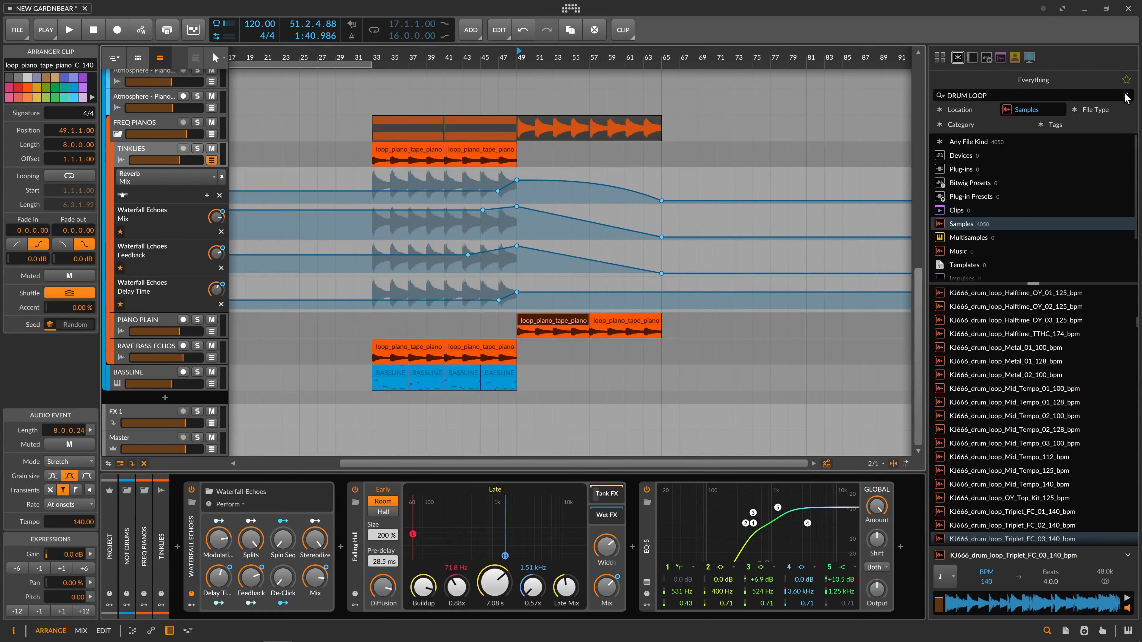
# - Search the samples for VINYL and audition Vinyl Crackle 78bpm, vinyl cut and Vinyl FX
pyautogui.click(1084, 96)
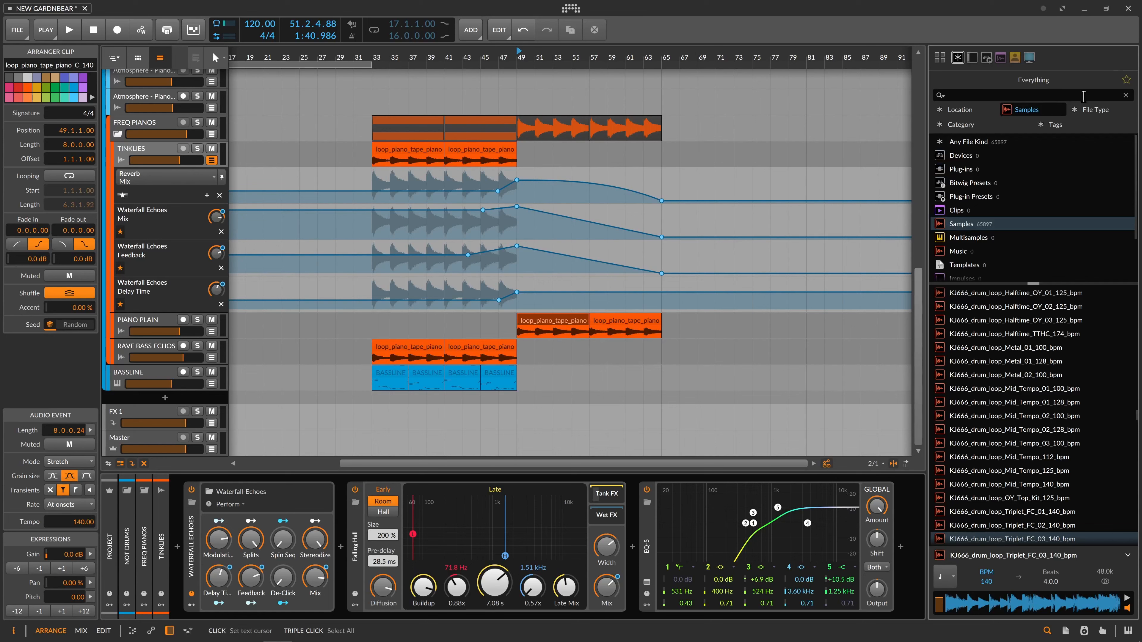
pyautogui.write('VINYL')
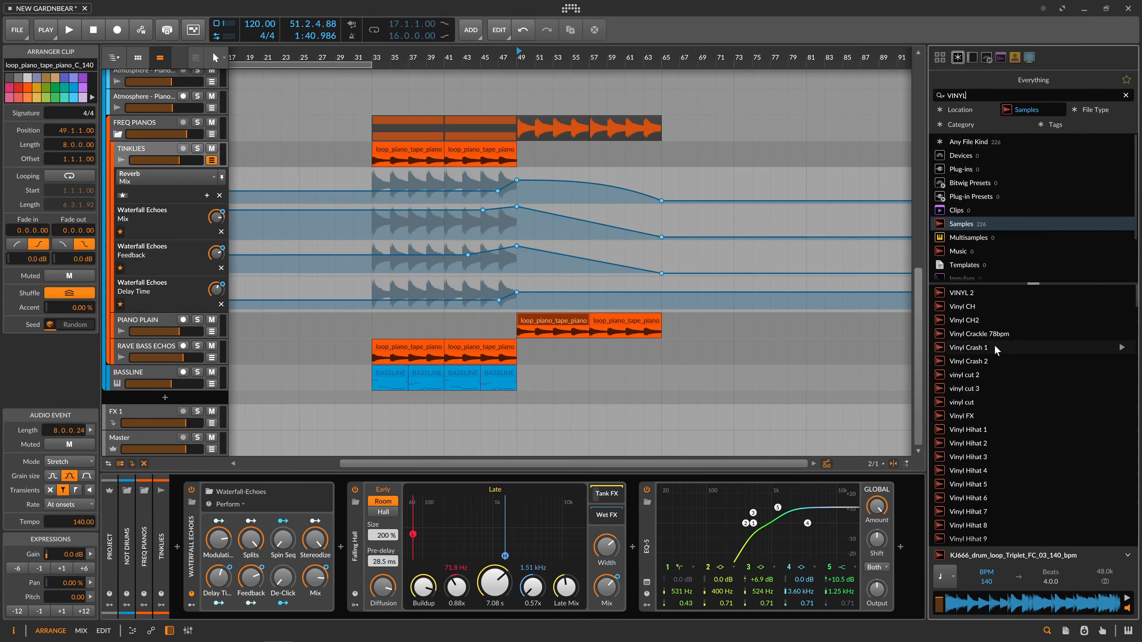
pyautogui.click(1011, 321)
pyautogui.click(1021, 337)
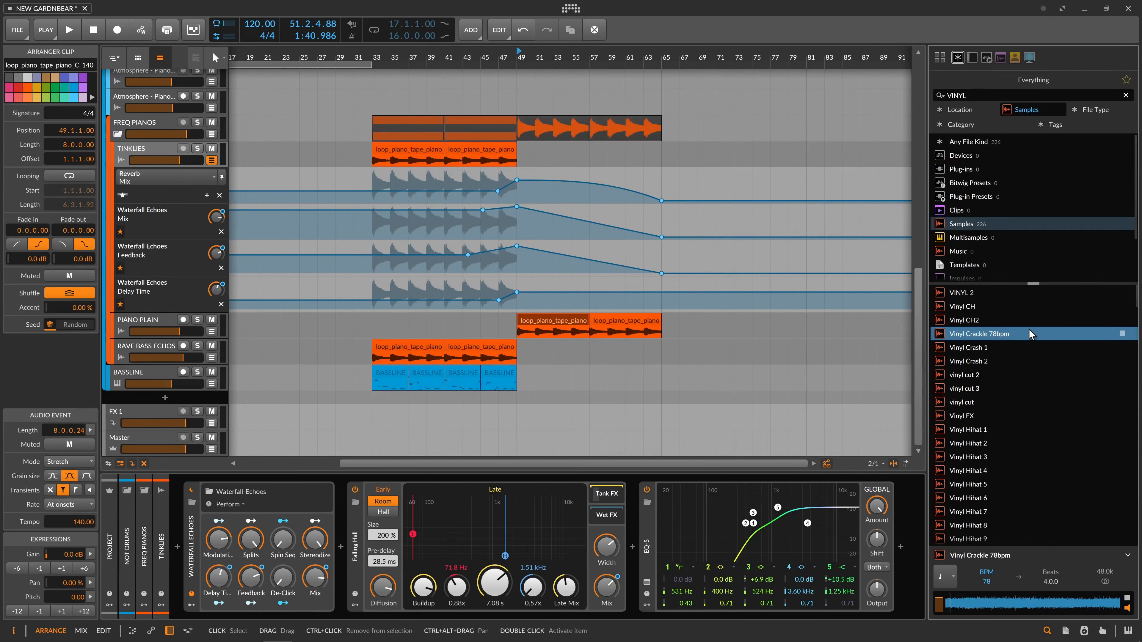
pyautogui.click(981, 403)
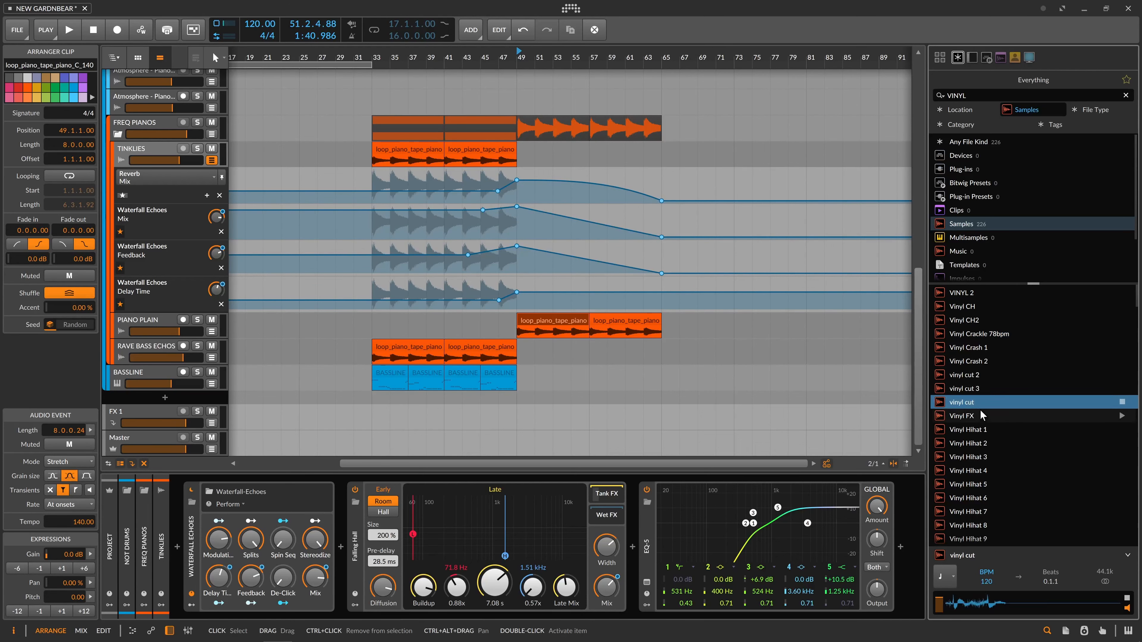
pyautogui.click(980, 414)
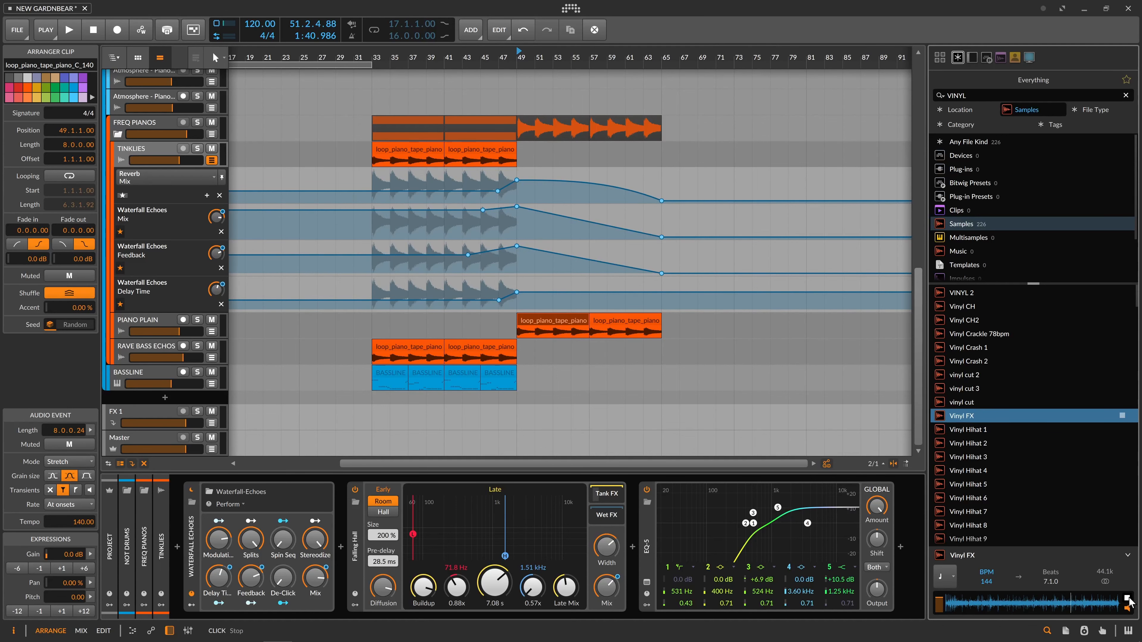
# - Add an audio track below BASSLINE and name it VINYL CRACKLE
pyautogui.click(147, 346)
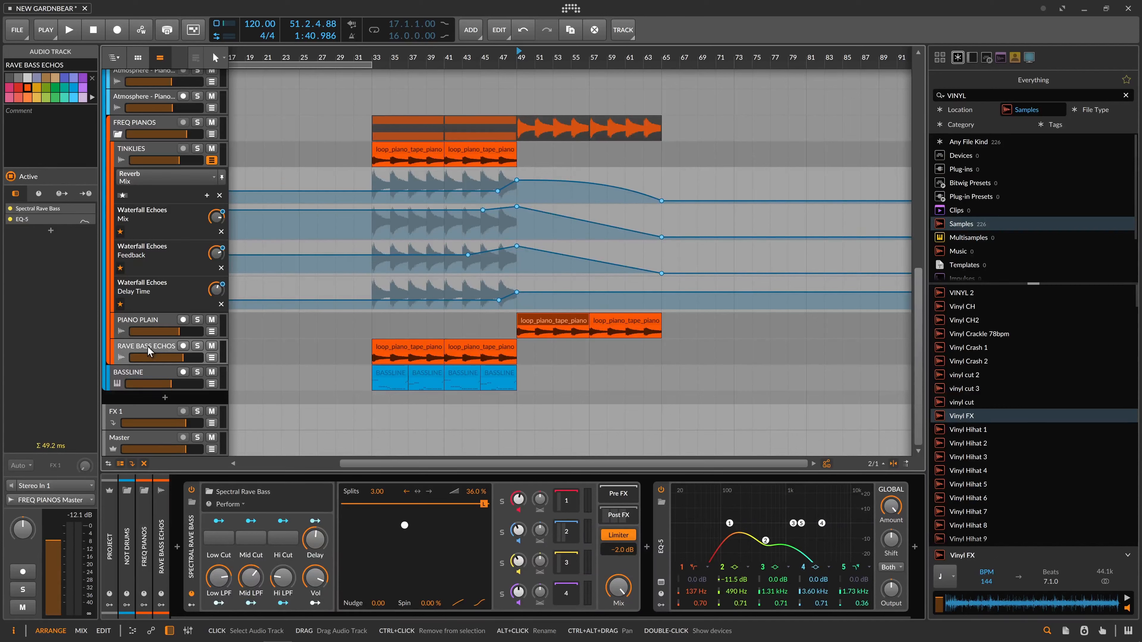
pyautogui.click(148, 375)
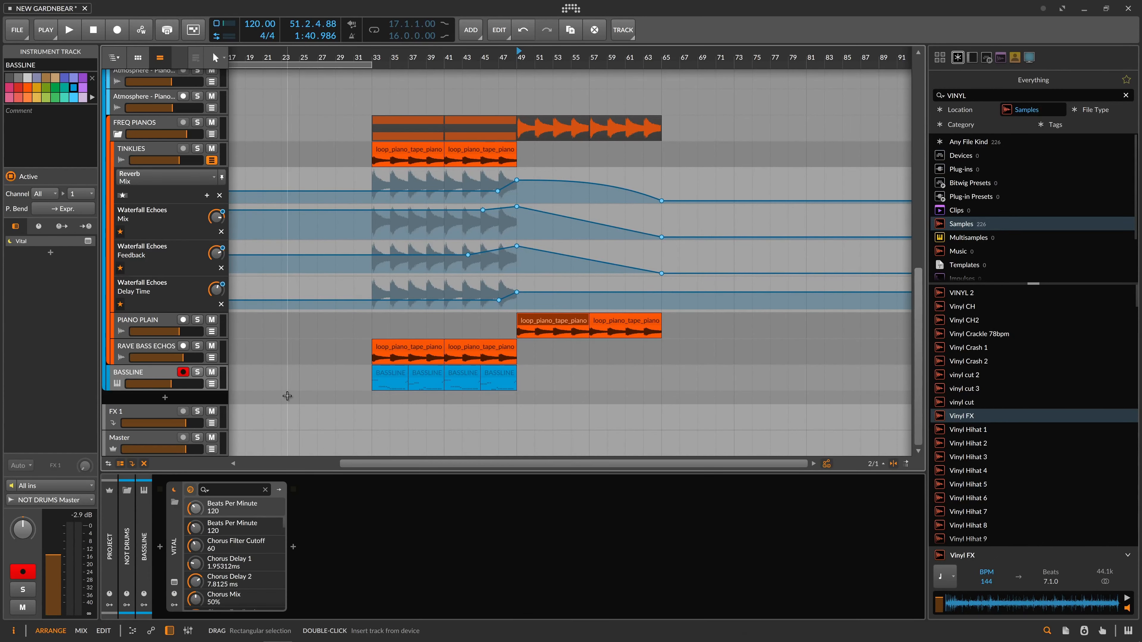
pyautogui.hotkey('ctrl', 'shift', 't')
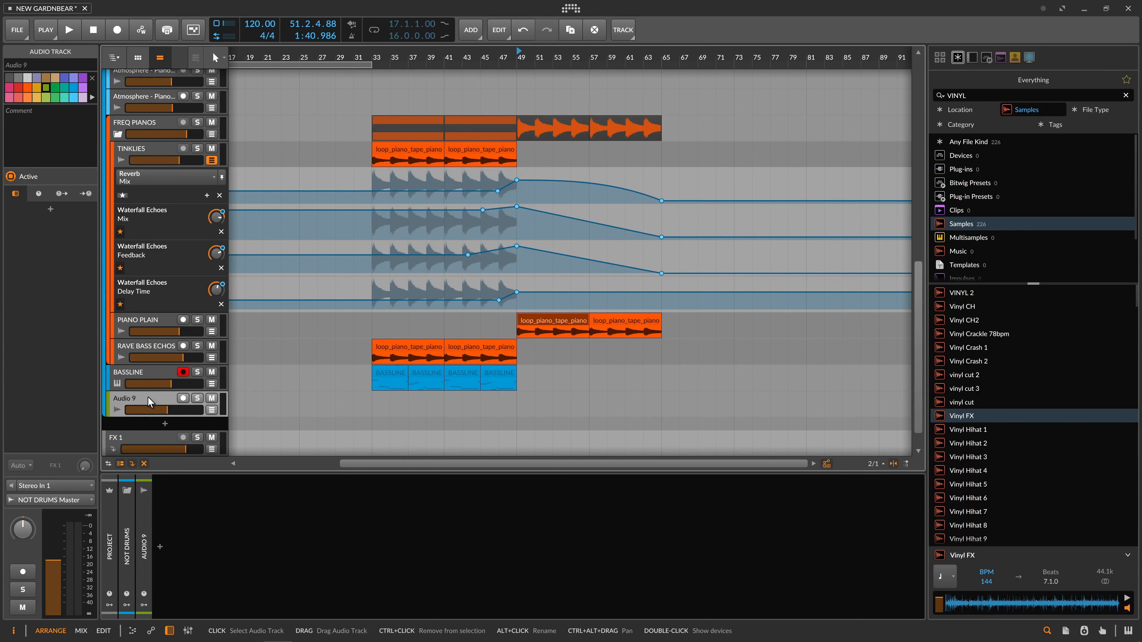
pyautogui.doubleClick(149, 398)
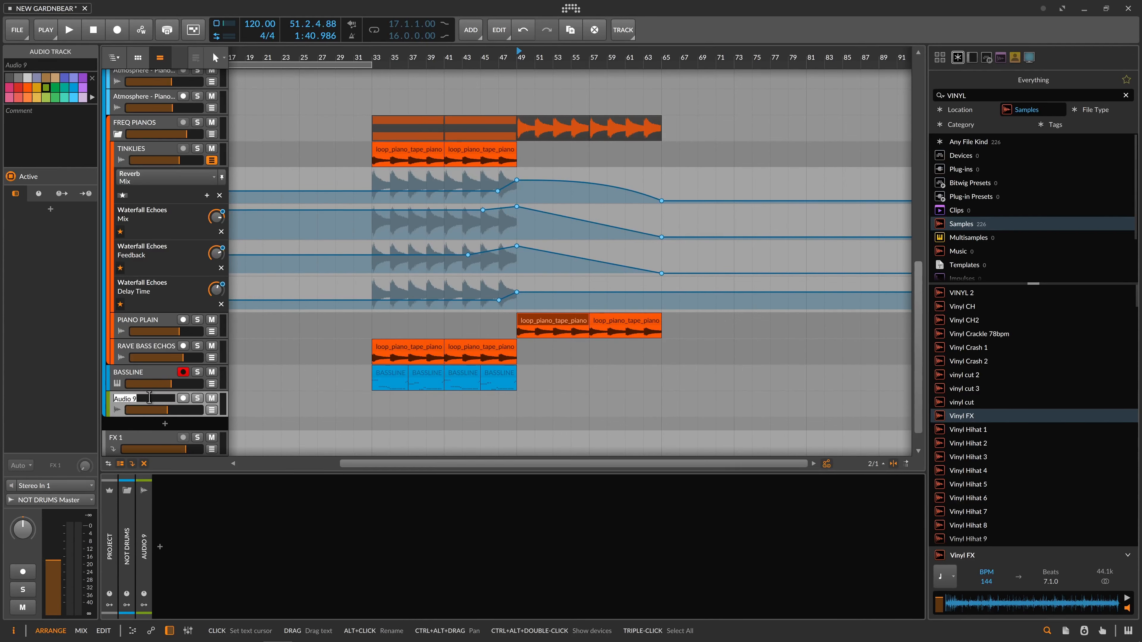
pyautogui.write('VIN')
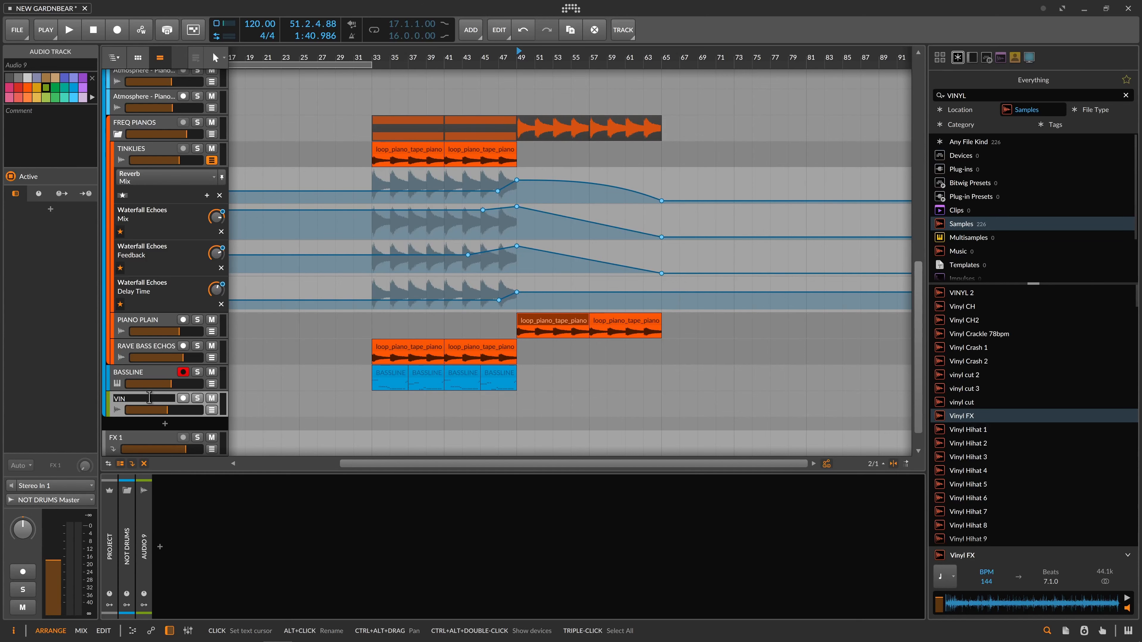
pyautogui.write('YL CRACKLE')
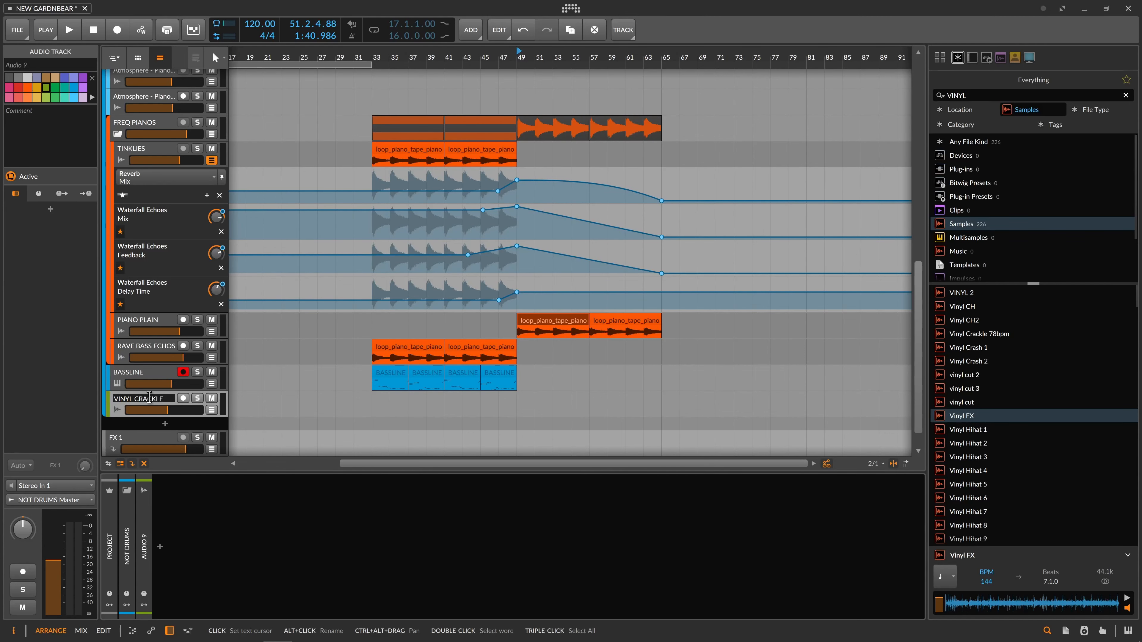
pyautogui.press('Return')
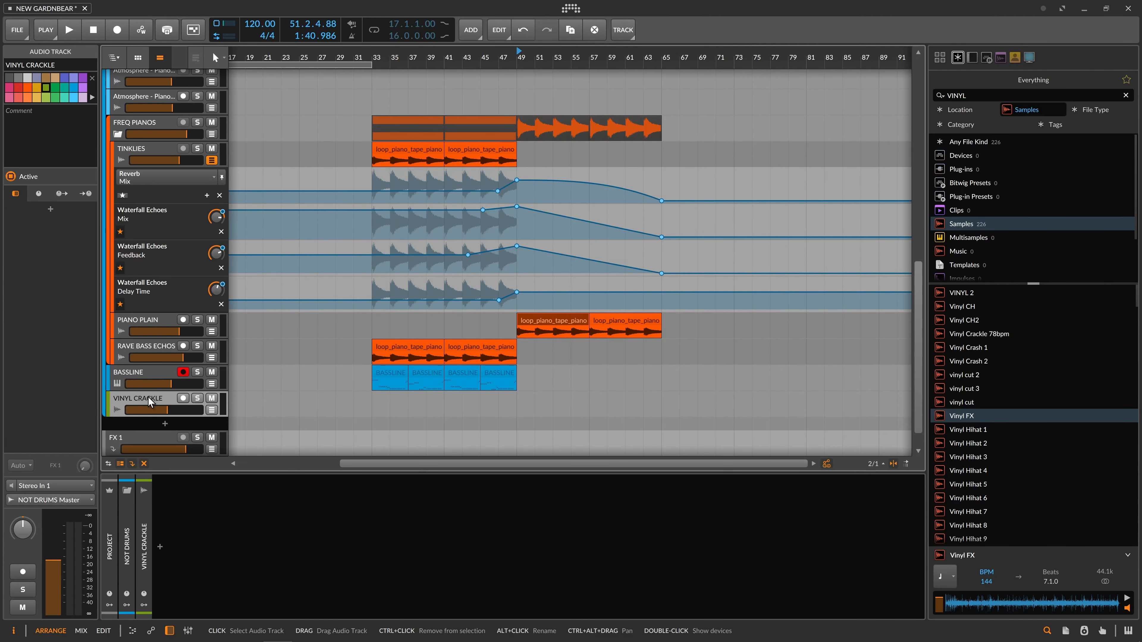
# - Hide the TINKLIES automation lanes and color the VINYL CRACKLE track light yellow-orange
pyautogui.scroll(-1, 148, 397)
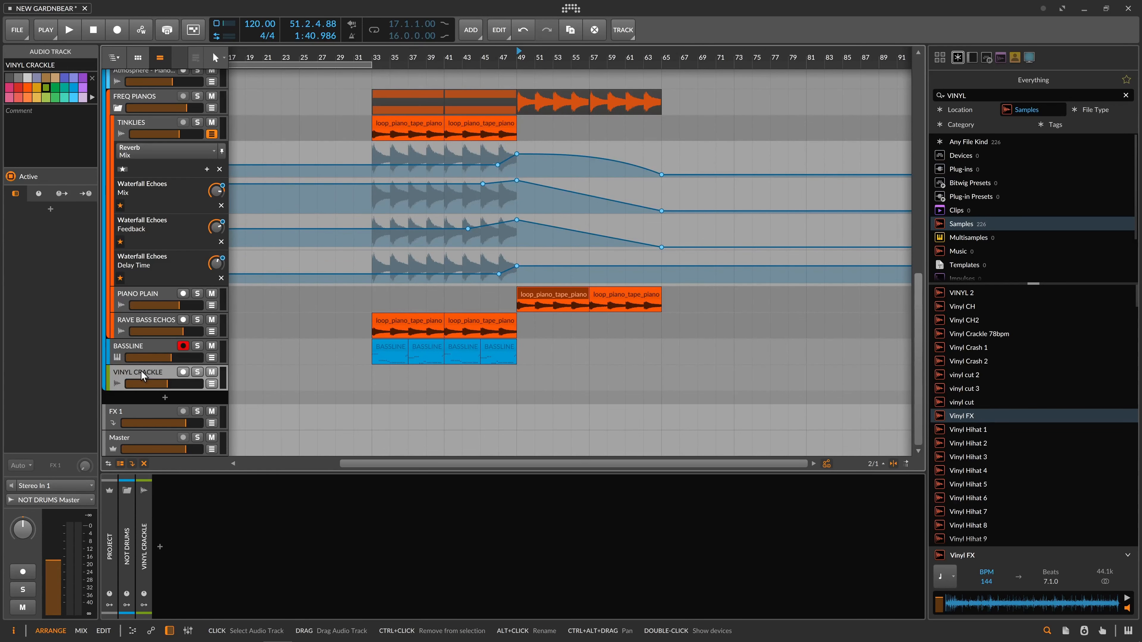
pyautogui.click(211, 135)
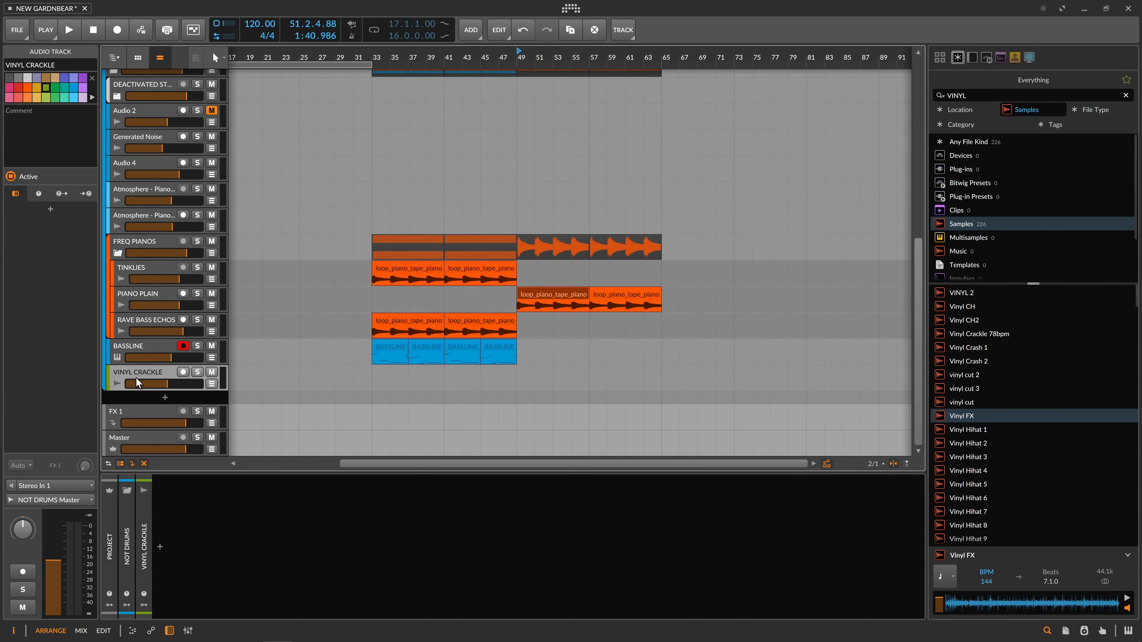
pyautogui.rightClick(139, 372)
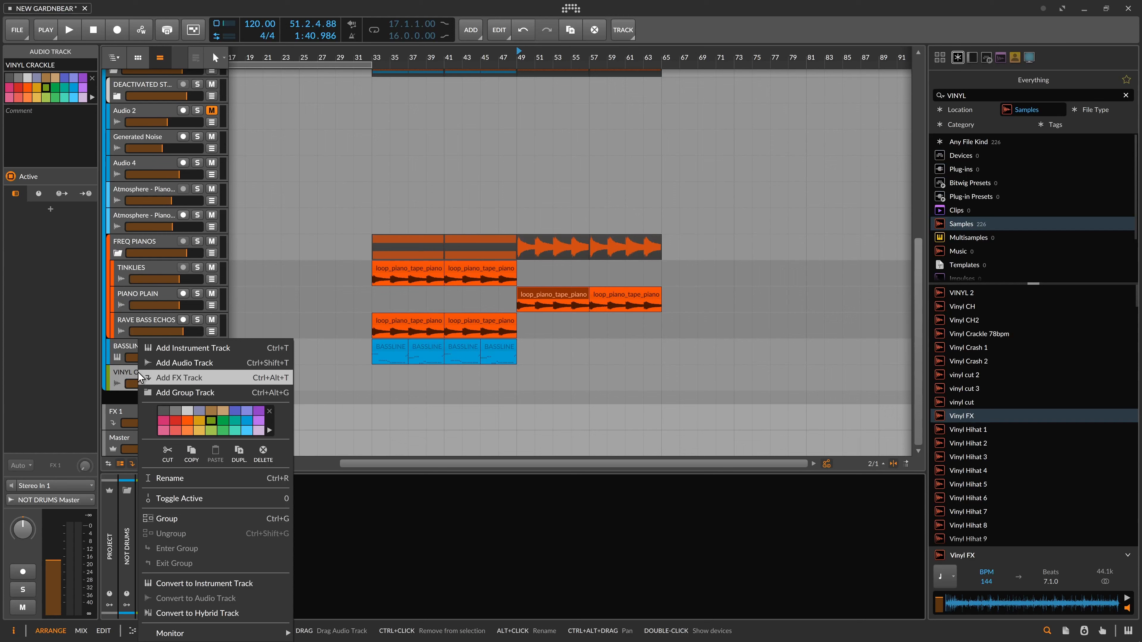
pyautogui.click(122, 372)
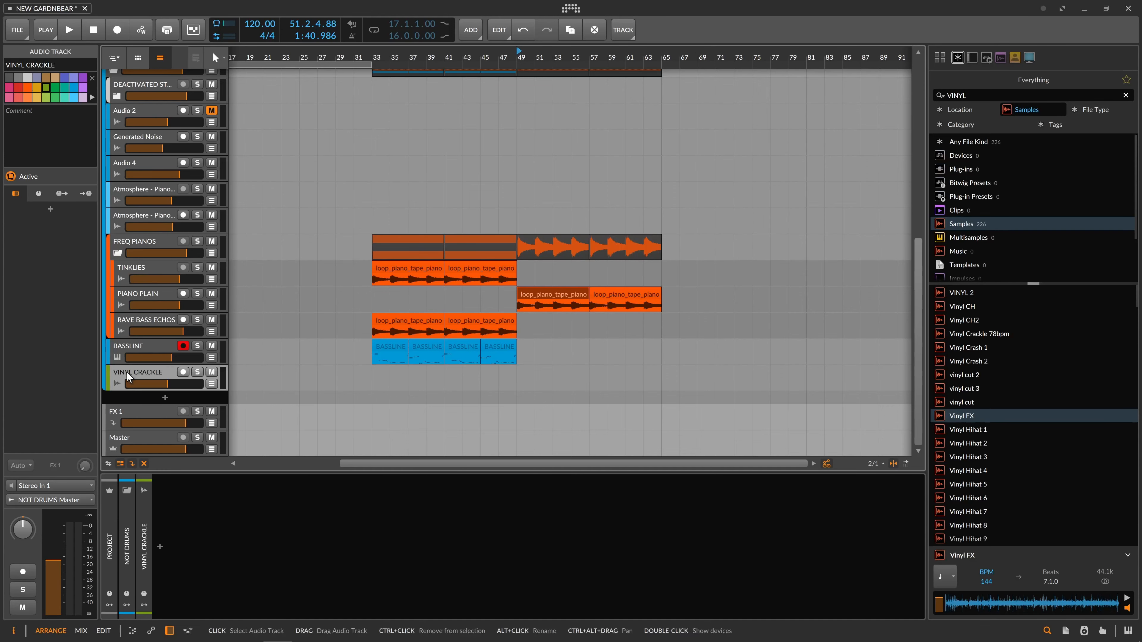
pyautogui.click(56, 97)
# - Color the GLITCHES, HP KJ and RIDE CYMBAL tracks red like the rest of the DRUMS group
pyautogui.scroll(5, 200, 221)
pyautogui.scroll(4, 183, 198)
pyautogui.scroll(-7, 184, 197)
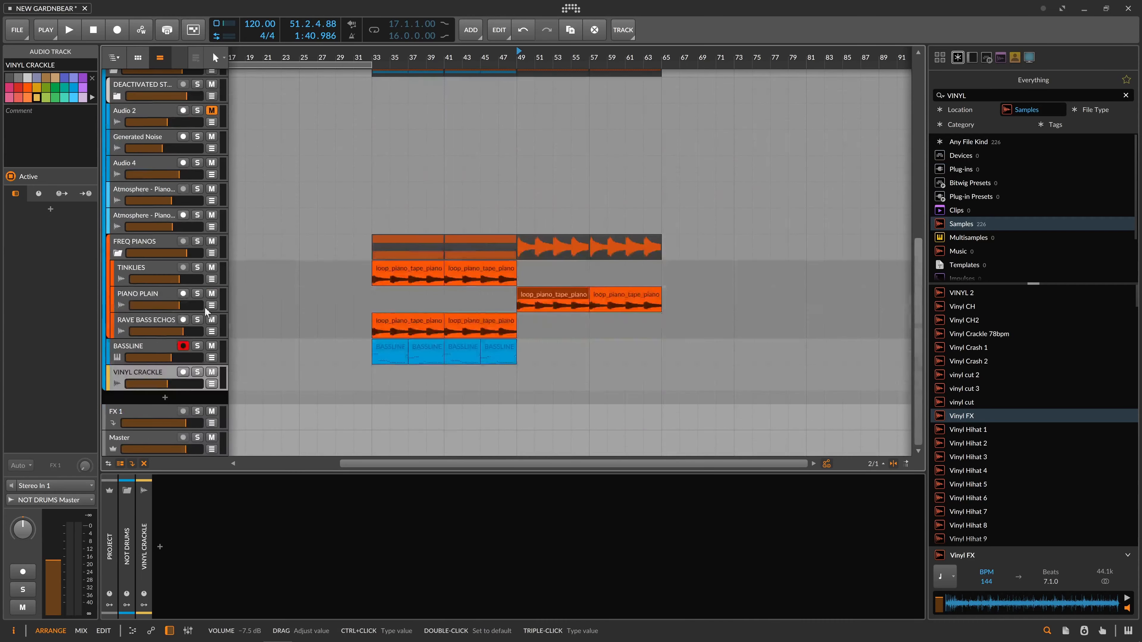
pyautogui.scroll(8, 143, 344)
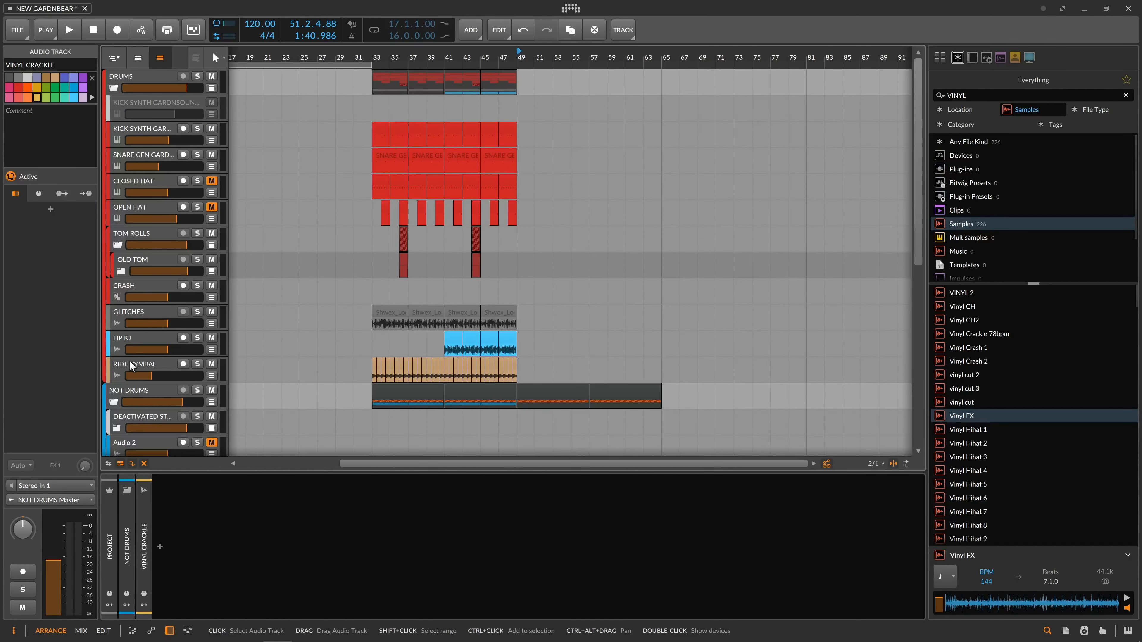
pyautogui.keyDown('ctrl'); pyautogui.click(135, 311); pyautogui.keyUp('ctrl')
pyautogui.click(18, 88)
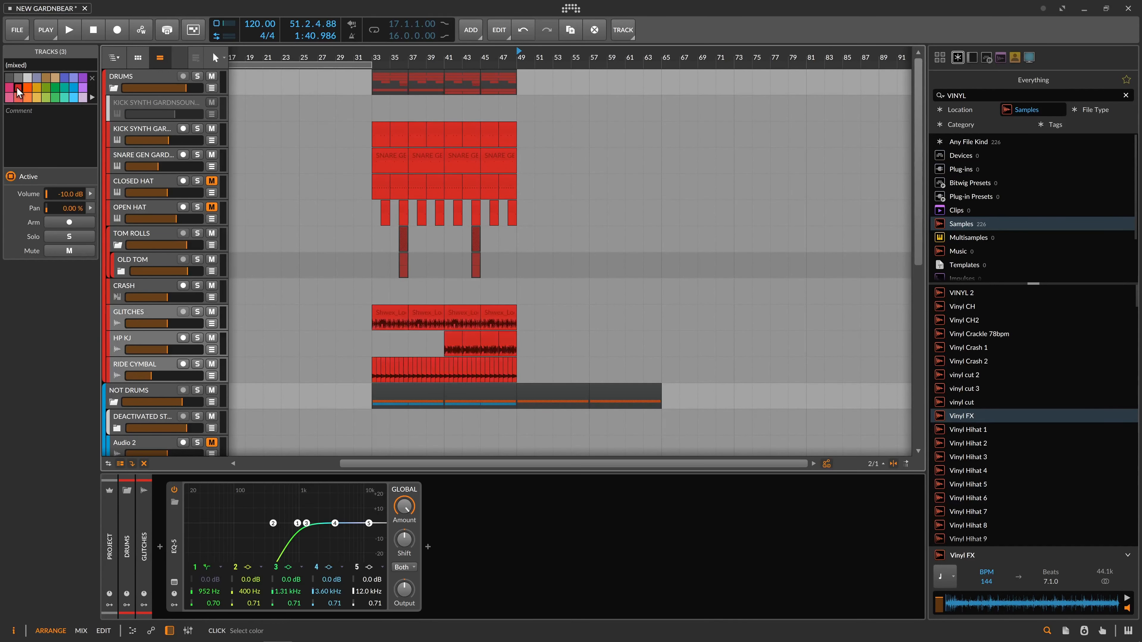
# - Color the FREQ PIANOS group and its TINKLIES, PIANO PLAIN and RAVE BASS ECHOS tracks blue
pyautogui.scroll(-10, 141, 193)
pyautogui.scroll(-2, 140, 193)
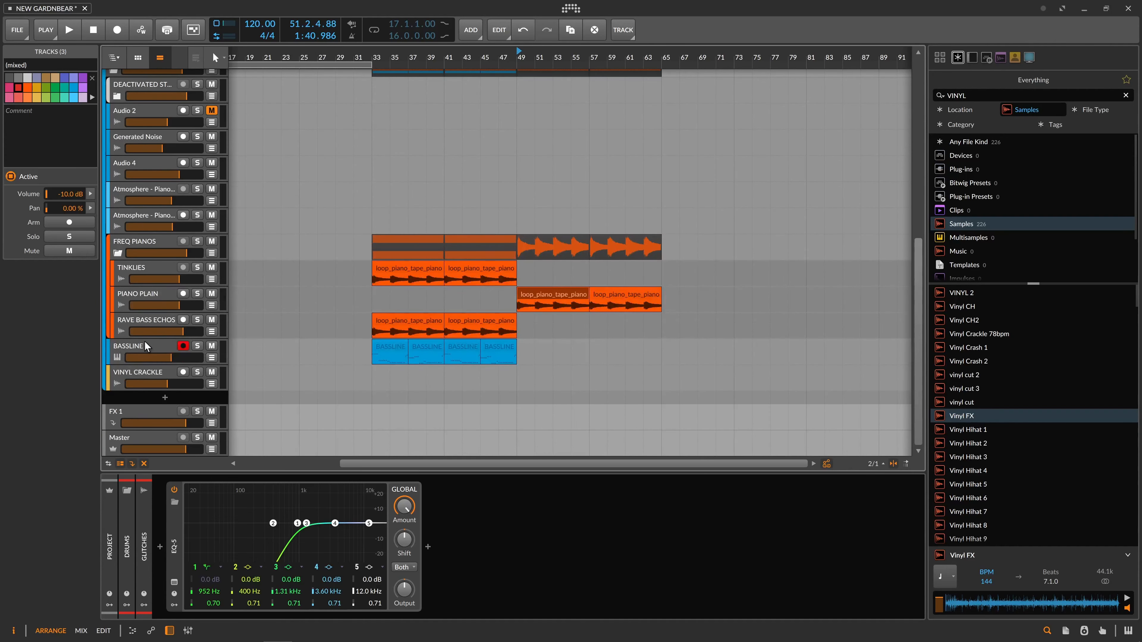
pyautogui.click(143, 320)
pyautogui.click(147, 243)
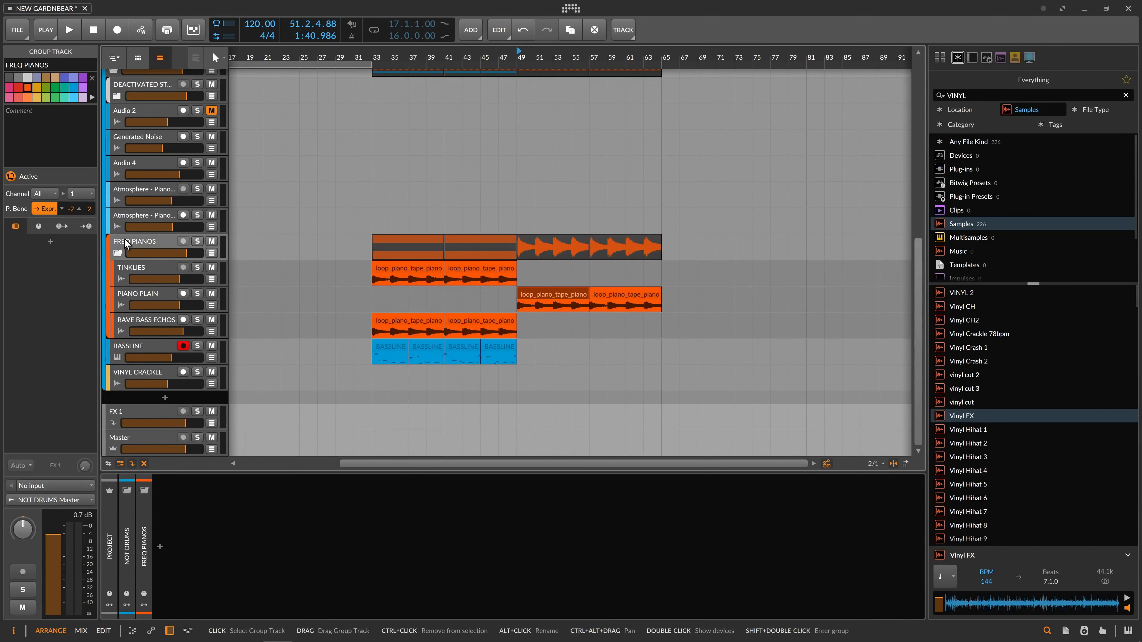
pyautogui.click(71, 88)
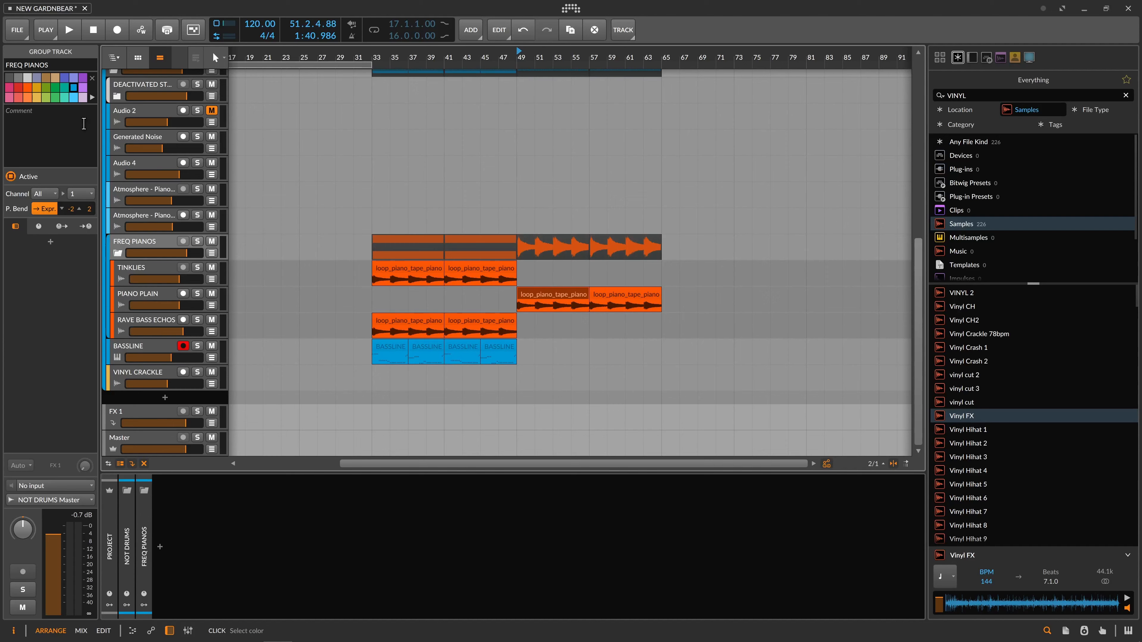
pyautogui.click(136, 269)
pyautogui.keyDown('shift'); pyautogui.click(130, 320); pyautogui.keyUp('shift')
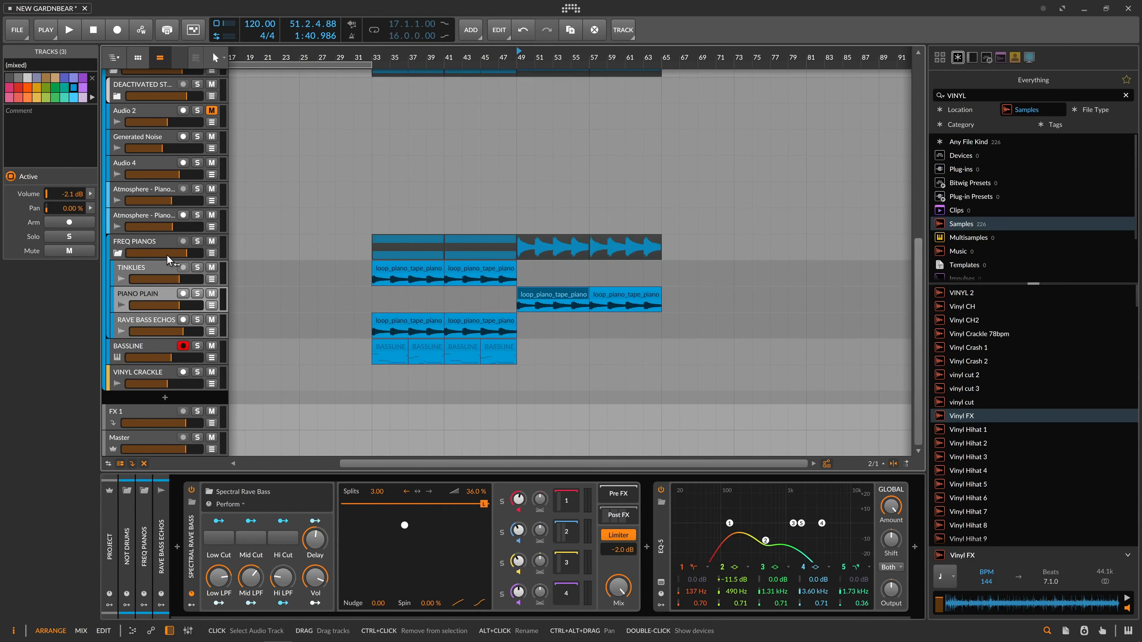
# - Place the Vinyl FX sample at bar 49 on the VINYL CRACKLE track and keep its stretch mode at Raw
pyautogui.click(141, 377)
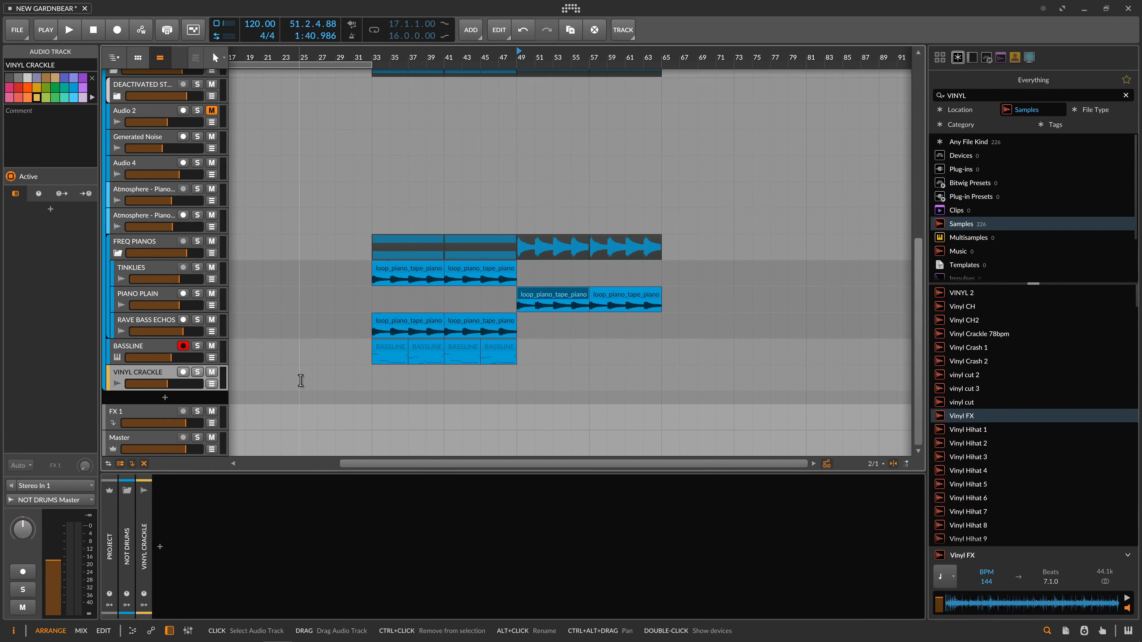
pyautogui.moveTo(963, 416); pyautogui.dragTo(524, 377)
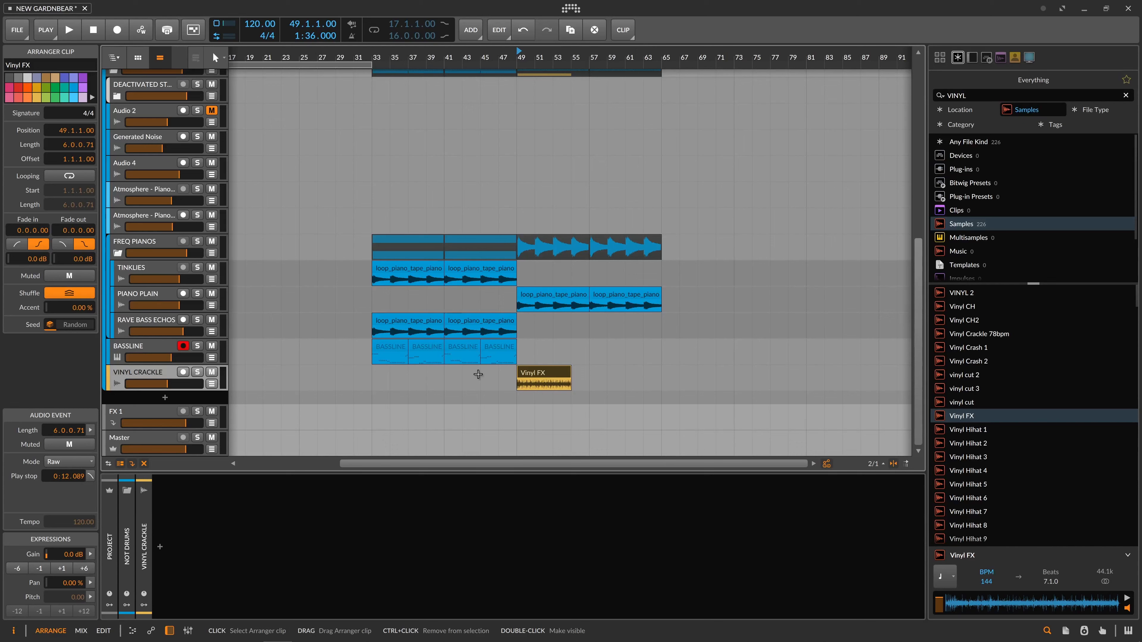
pyautogui.click(77, 461)
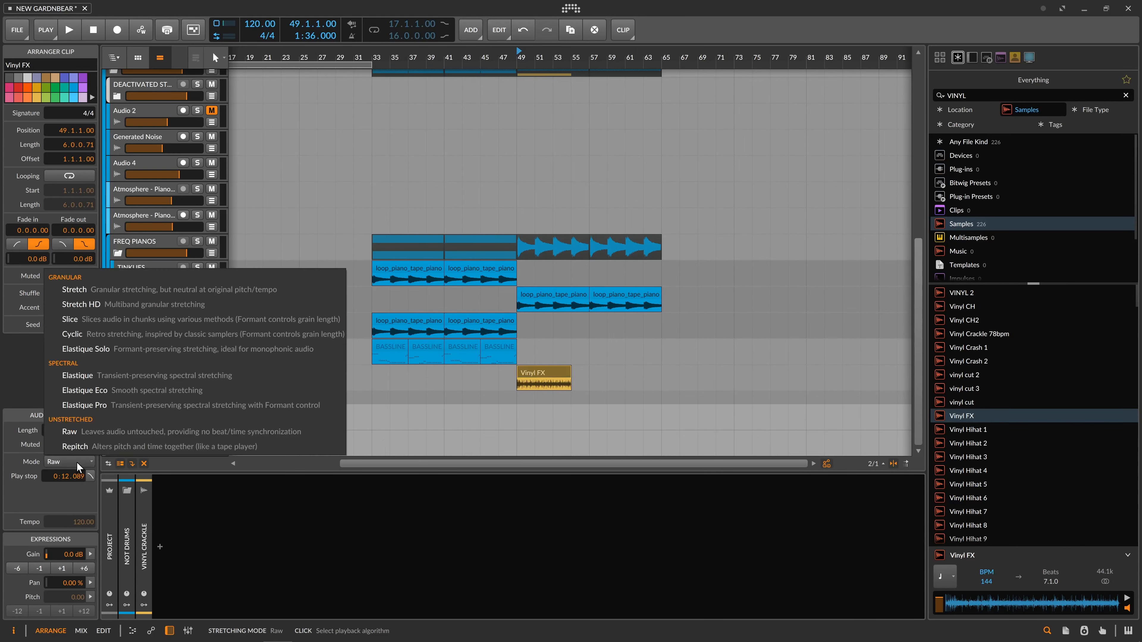
pyautogui.click(92, 433)
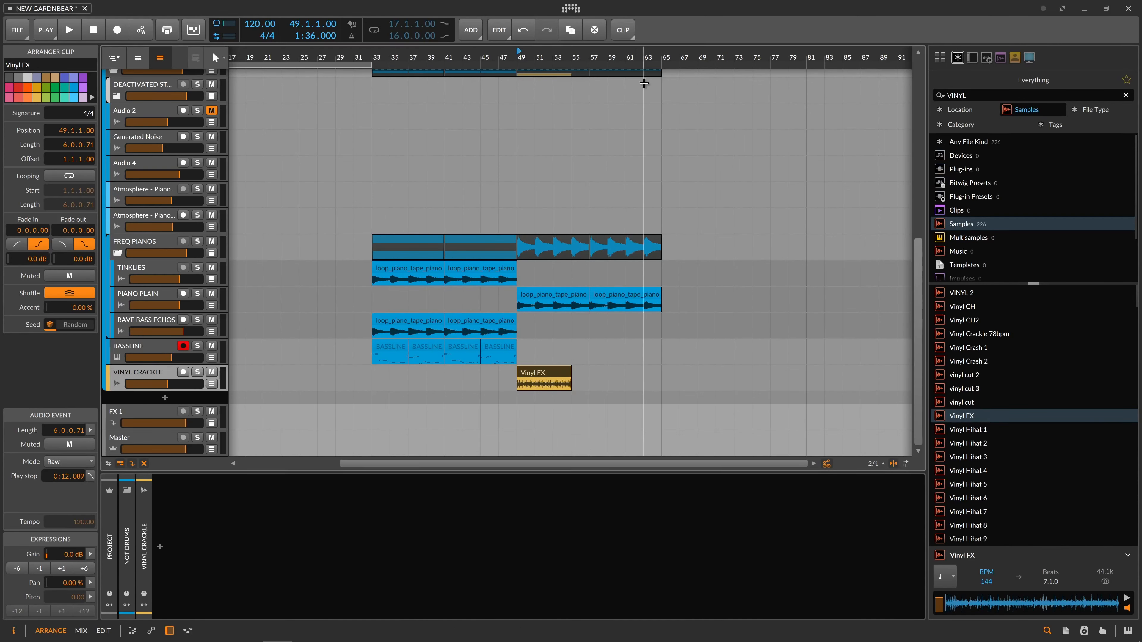
# - Duplicate the VINYL CRACKLE track, keeping one copy, and stagger Vinyl FX clips at bar 54 on the copy and bar 59 on the original
pyautogui.moveTo(643, 56); pyautogui.dragTo(643, 130)
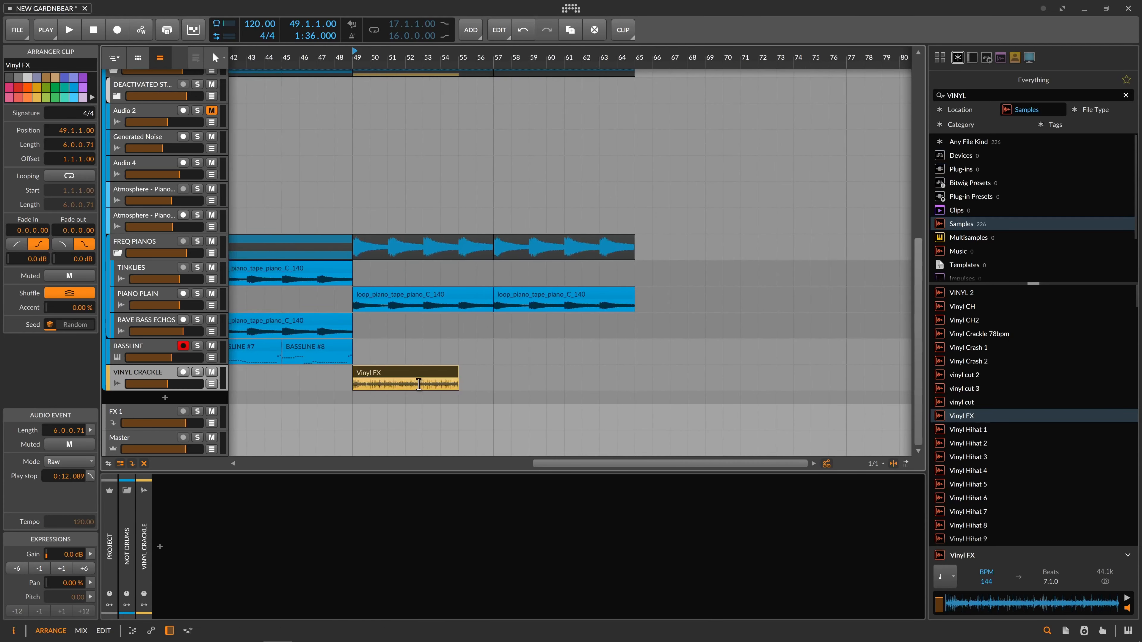
pyautogui.click(143, 376)
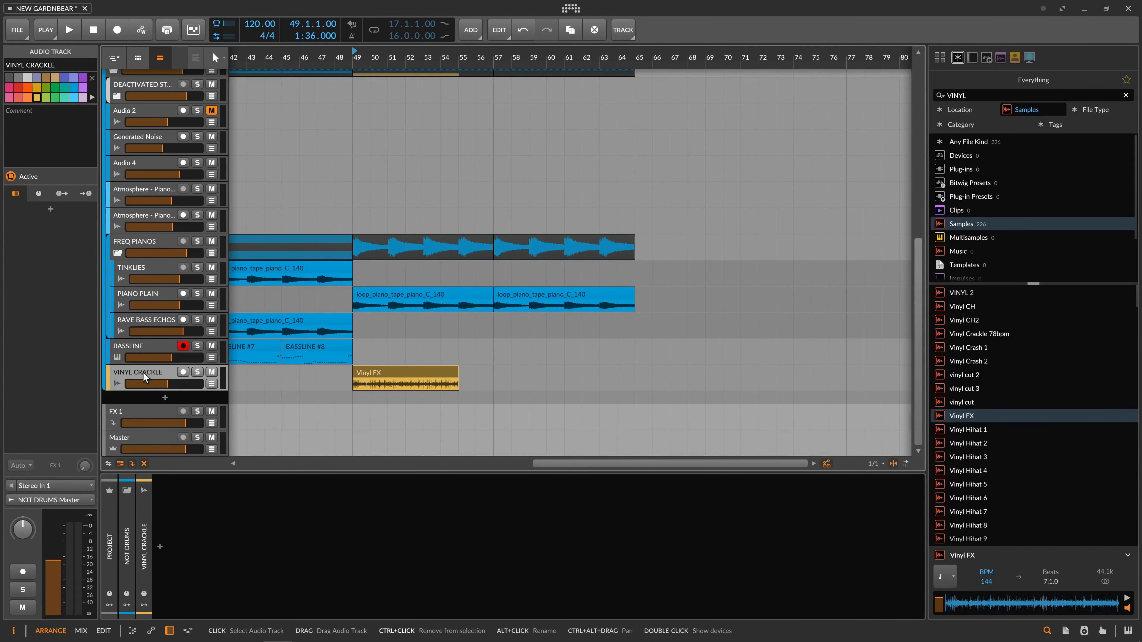
pyautogui.hotkey('ctrl', 'd')
pyautogui.hotkey('ctrl', 'd')
pyautogui.moveTo(388, 335); pyautogui.dragTo(608, 333)
pyautogui.click(148, 380)
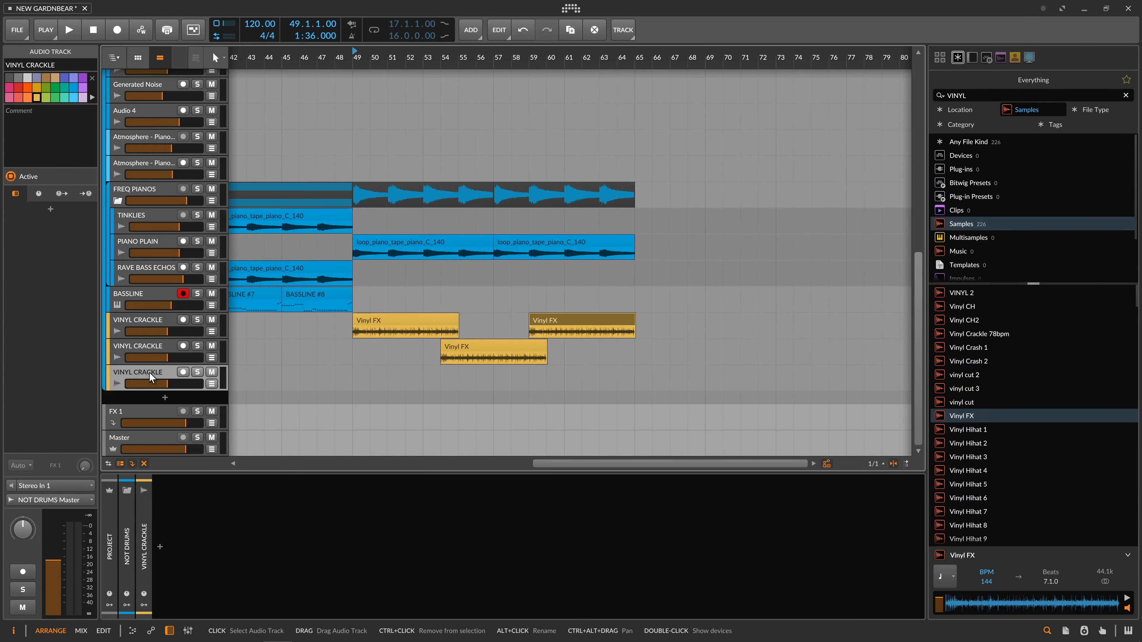
pyautogui.scroll(1, 450, 360)
# - Crossfade the overlapping Vinyl FX clips, giving the bar 54 clip a fade-in of 1.0.0.63 and a fade-out of 1.0.0.92
pyautogui.click(485, 377)
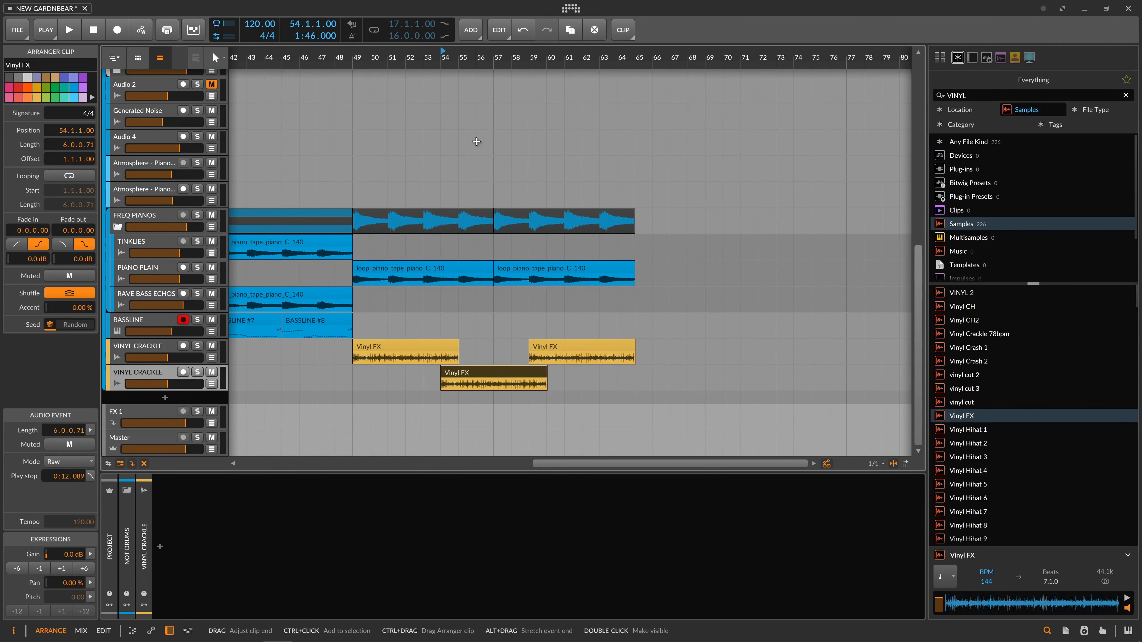
pyautogui.moveTo(458, 56); pyautogui.dragTo(457, 104)
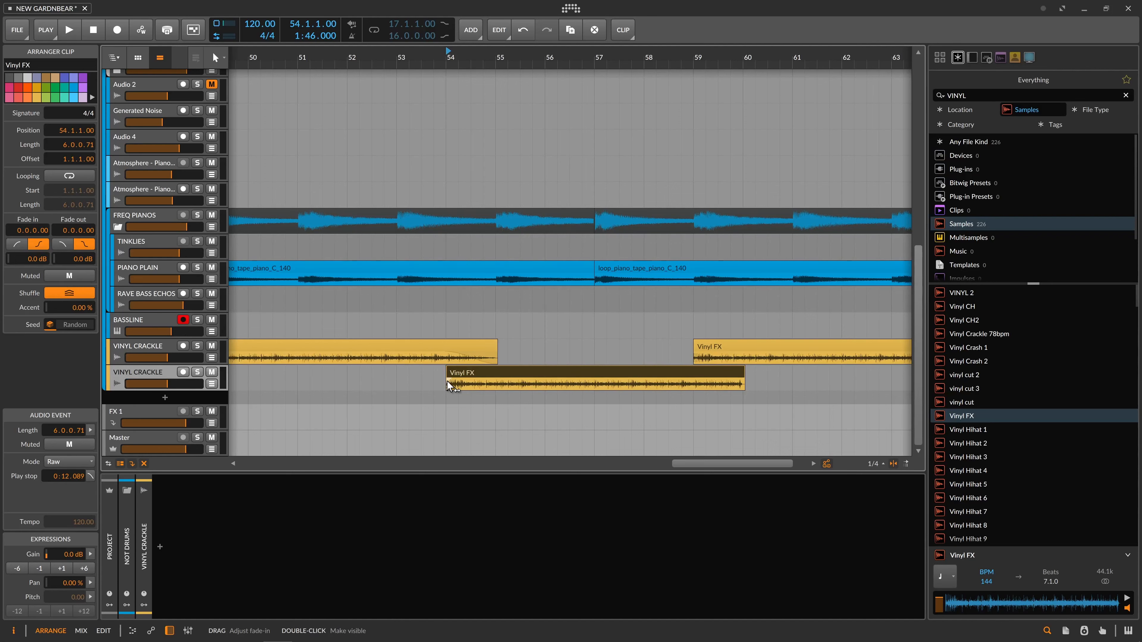
pyautogui.moveTo(500, 386); pyautogui.dragTo(510, 386)
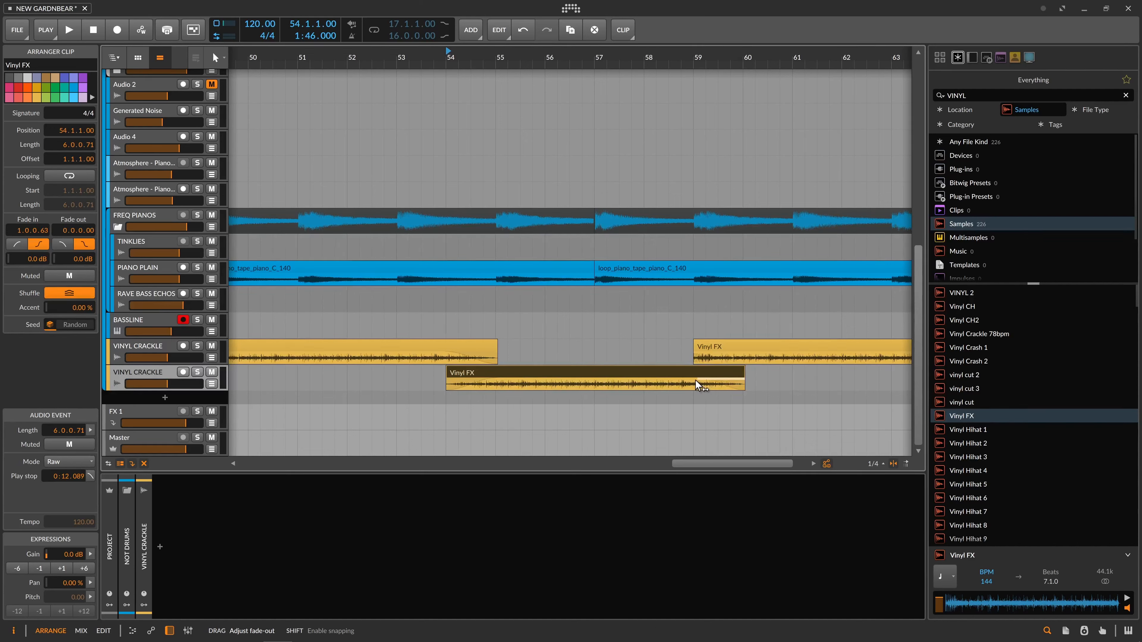
pyautogui.moveTo(696, 386); pyautogui.dragTo(692, 384)
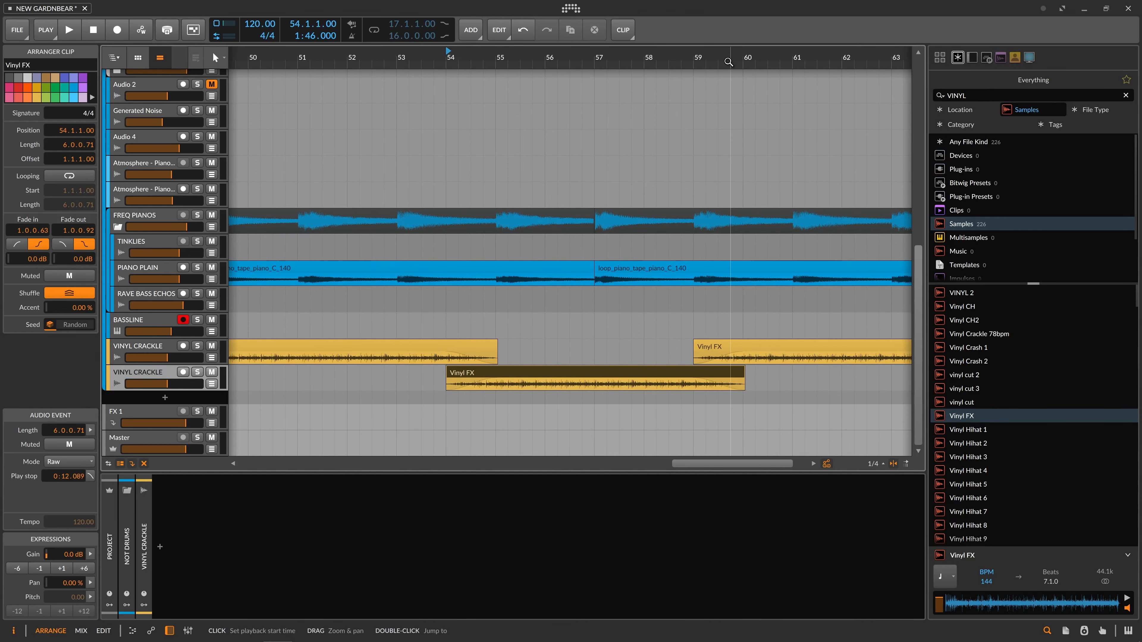
# - Trim the last Vinyl FX clip's overhang past bar 65 and set the playback start to bar 49
pyautogui.moveTo(731, 58); pyautogui.dragTo(661, 30)
pyautogui.moveTo(806, 341); pyautogui.dragTo(765, 356)
pyautogui.click(803, 355)
pyautogui.click(795, 356)
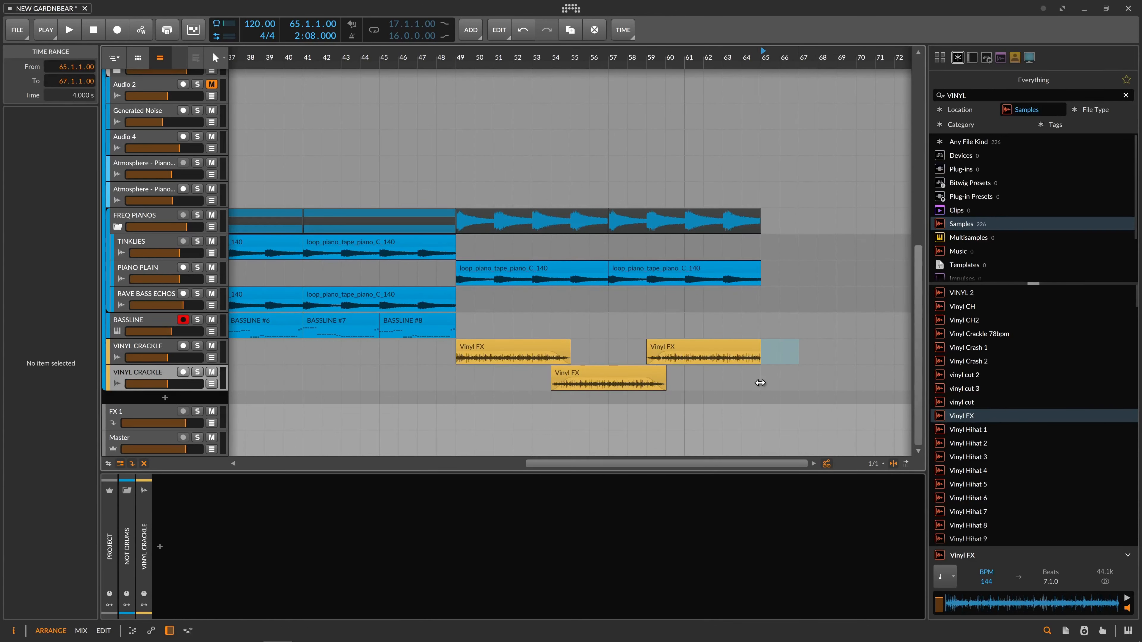
pyautogui.click(760, 382)
pyautogui.click(454, 383)
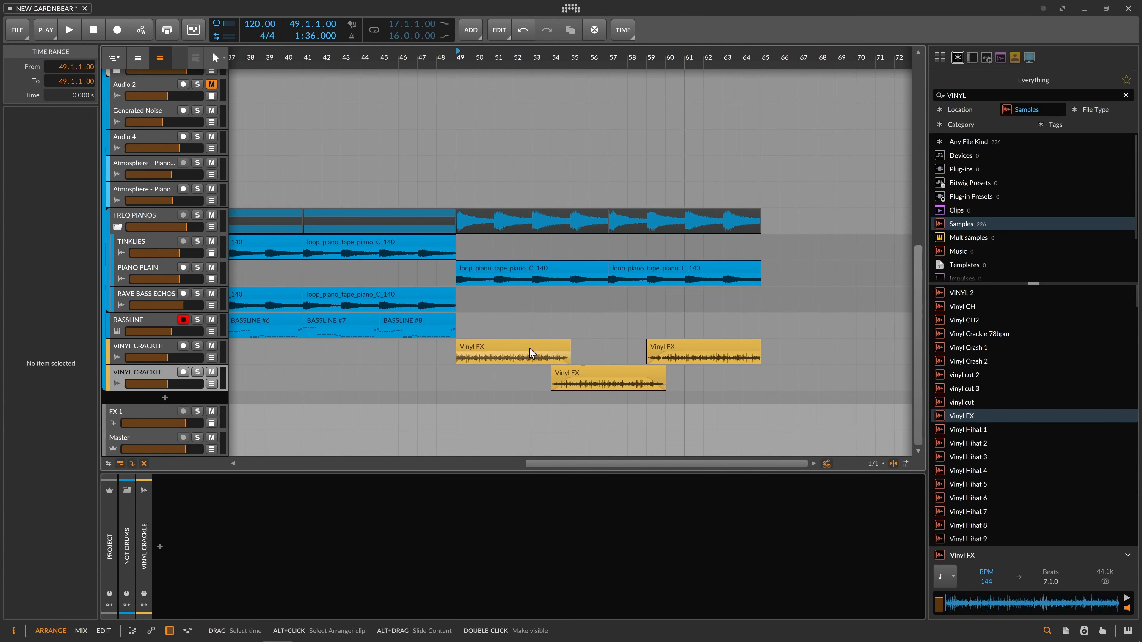
# - Group the two VINYL CRACKLE tracks and name the group FX
pyautogui.click(538, 351)
pyautogui.click(142, 357)
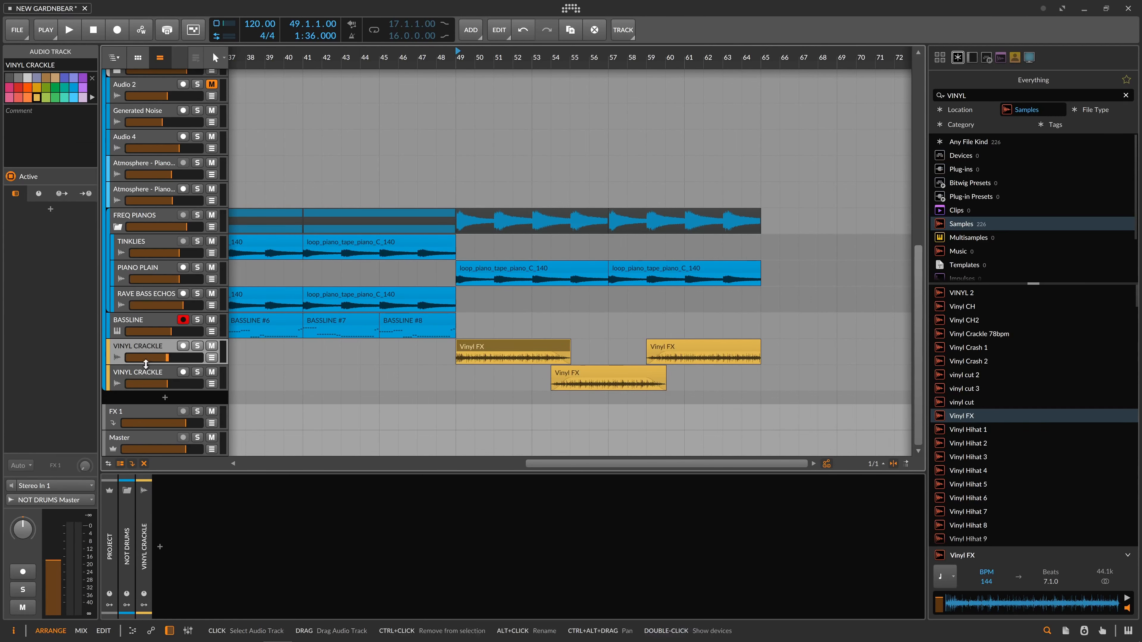
pyautogui.keyDown('shift'); pyautogui.click(148, 377); pyautogui.keyUp('shift')
pyautogui.hotkey('ctrl', 'g')
pyautogui.hotkey('ctrl', 'r')
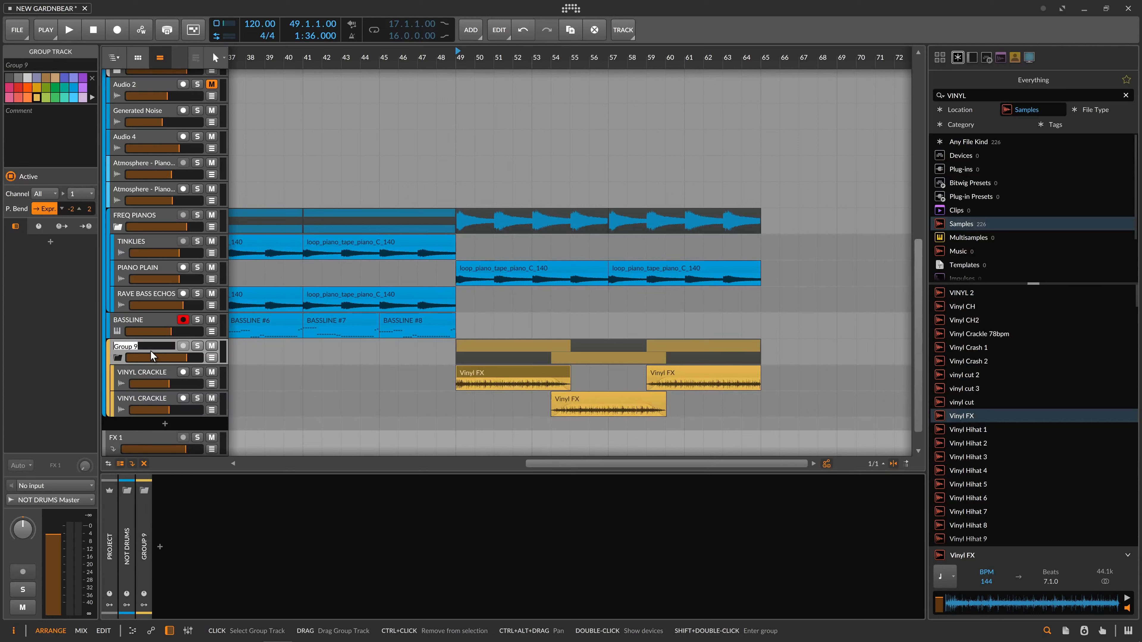
pyautogui.write('fx')
pyautogui.press('Return')
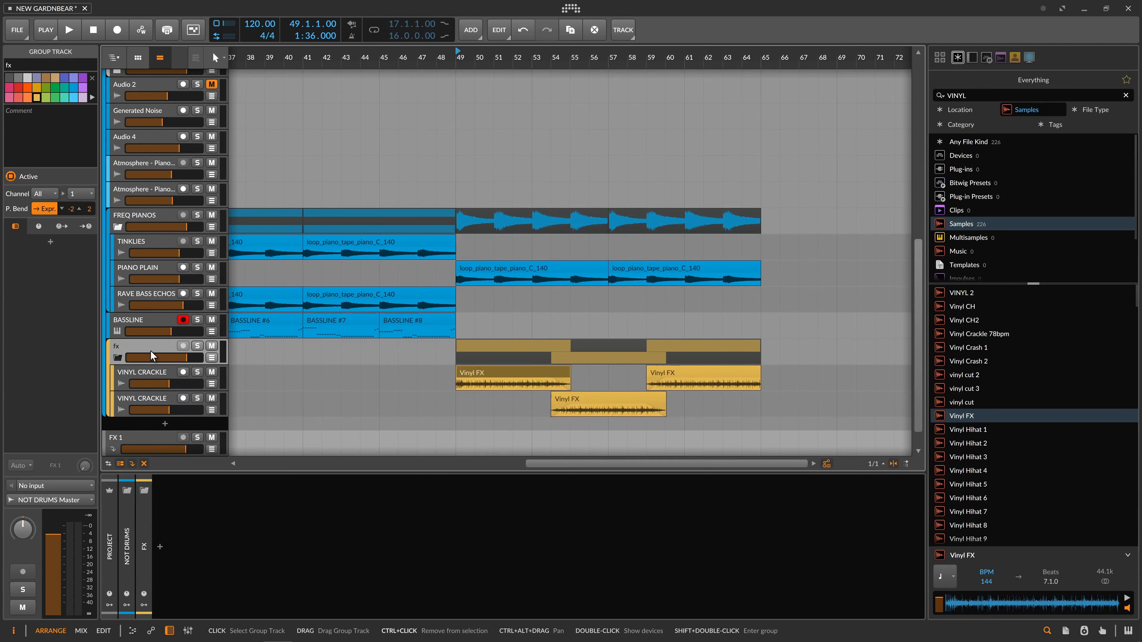
pyautogui.hotkey('ctrl', 'r')
pyautogui.write('FX')
pyautogui.press('Return')
# - Group the two VINYL CRACKLE tracks again inside the FX group and name the new subgroup VINYL CRACKLE
pyautogui.click(167, 378)
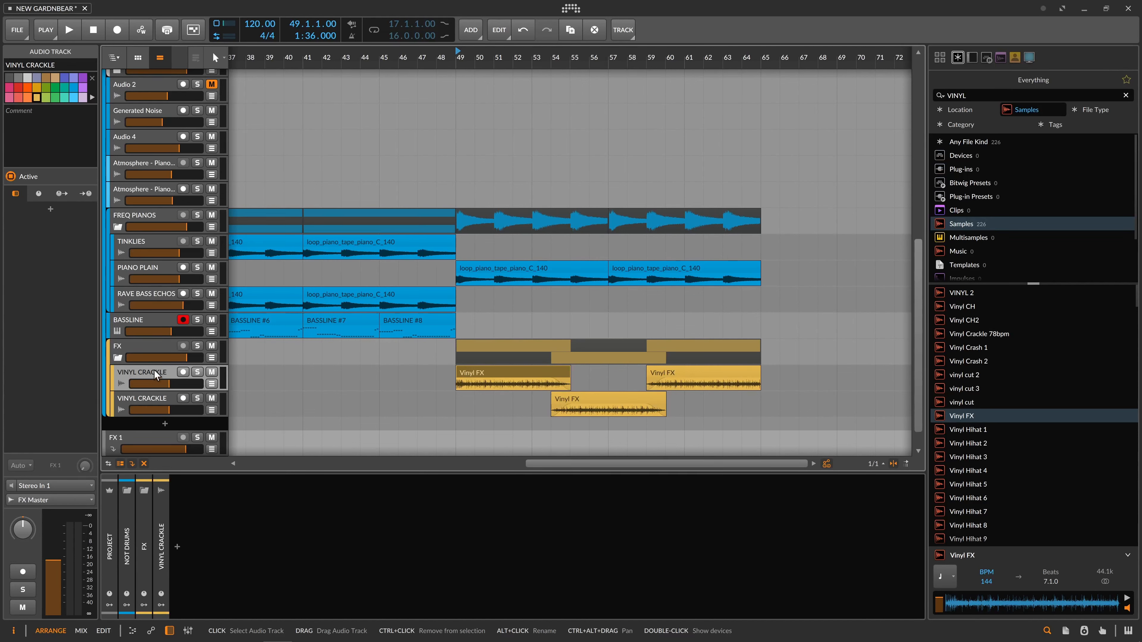
pyautogui.keyDown('shift'); pyautogui.click(160, 403); pyautogui.keyUp('shift')
pyautogui.hotkey('ctrl', 'g')
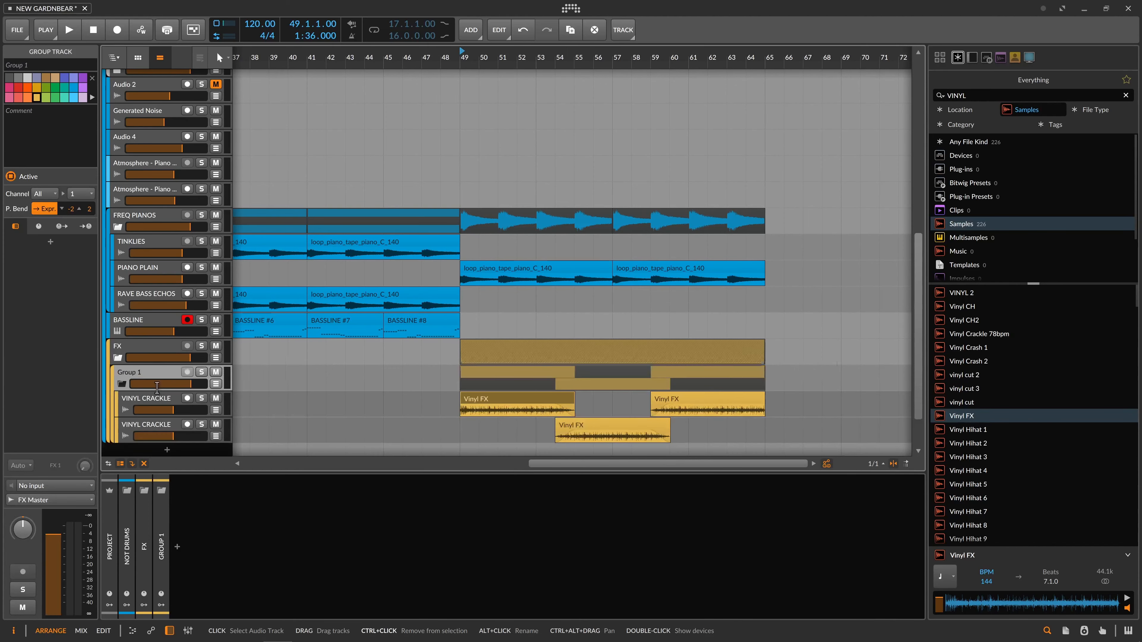
pyautogui.doubleClick(146, 374)
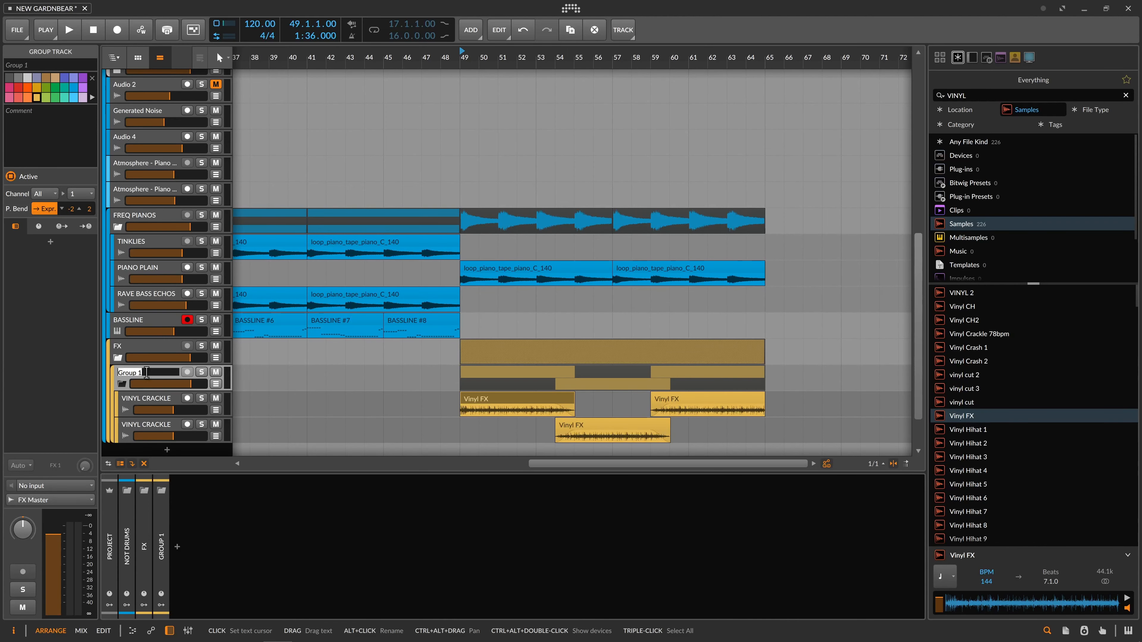
pyautogui.write('VINY')
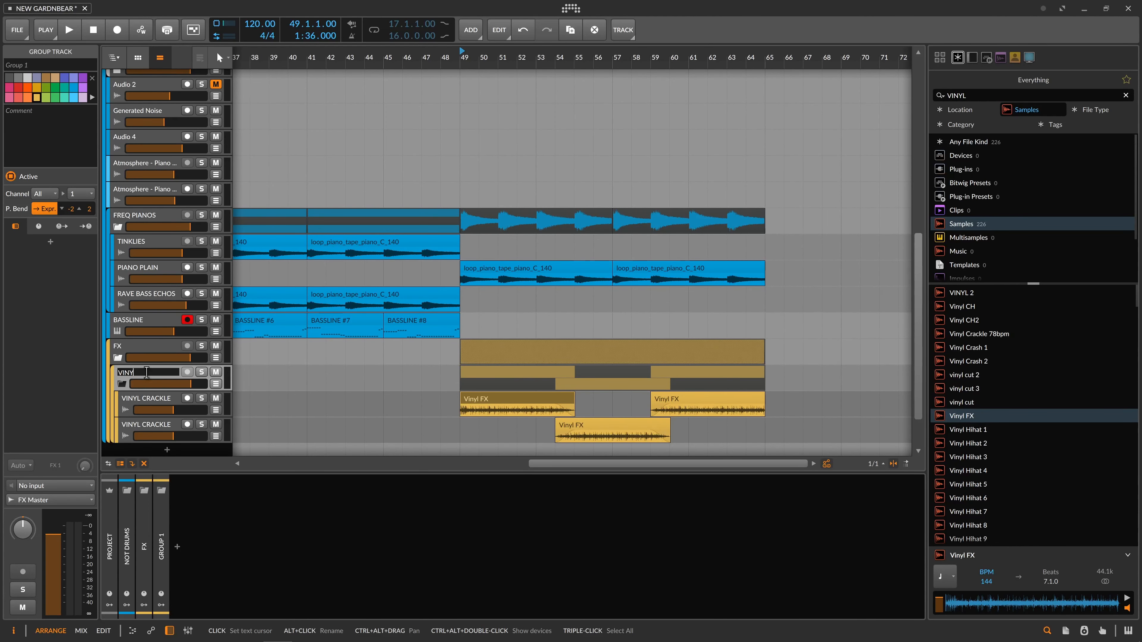
pyautogui.write('L CRACKLE')
pyautogui.press('Return')
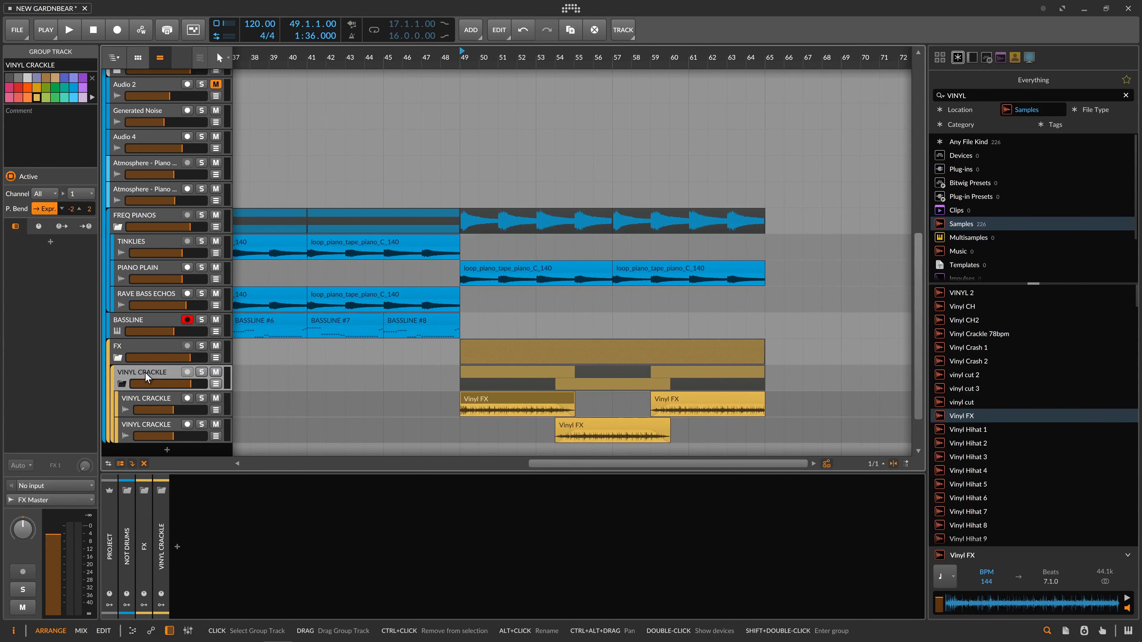
# - Insert an EQ-5 device on the VINYL CRACKLE group
pyautogui.click(176, 547)
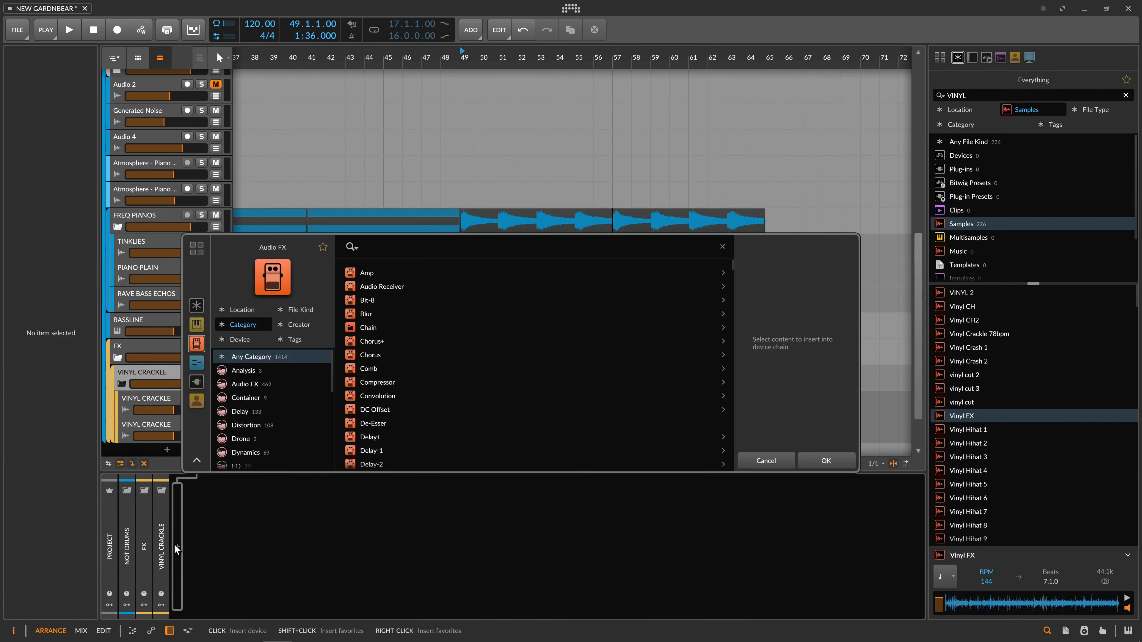
pyautogui.write('EQ')
pyautogui.press('Down')
pyautogui.press('Down')
pyautogui.press('Down')
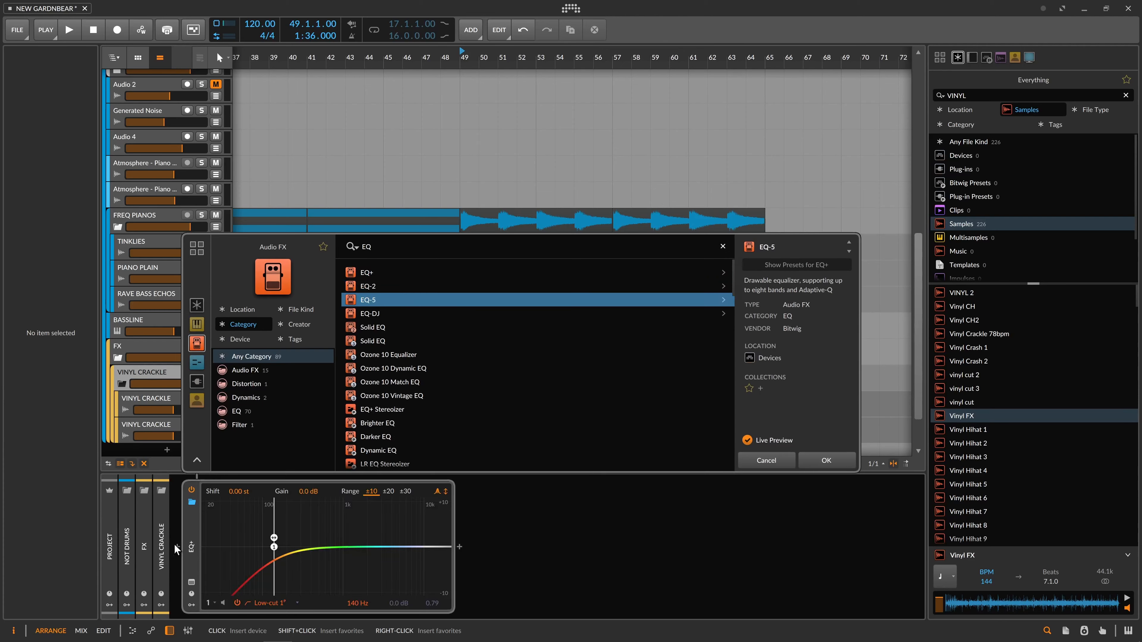
pyautogui.press('Return')
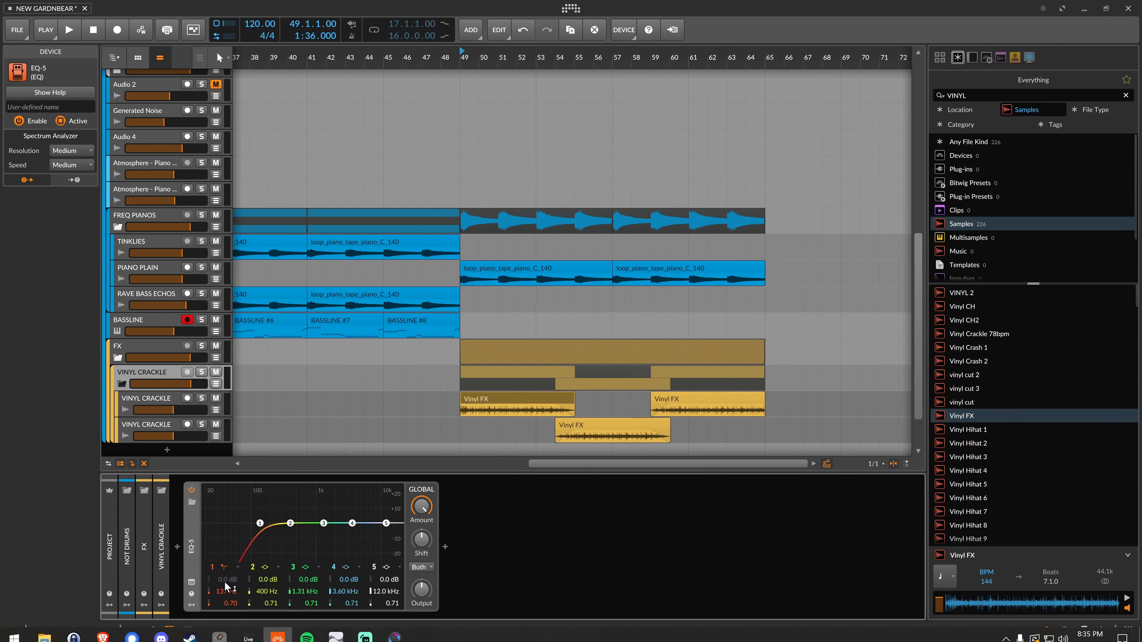
# - Set the EQ-5 band 1 low-cut frequency to about 673 Hz, then solo the FX group and play the crackle
pyautogui.moveTo(227, 595); pyautogui.dragTo(227, 567)
pyautogui.scroll(-2, 207, 300)
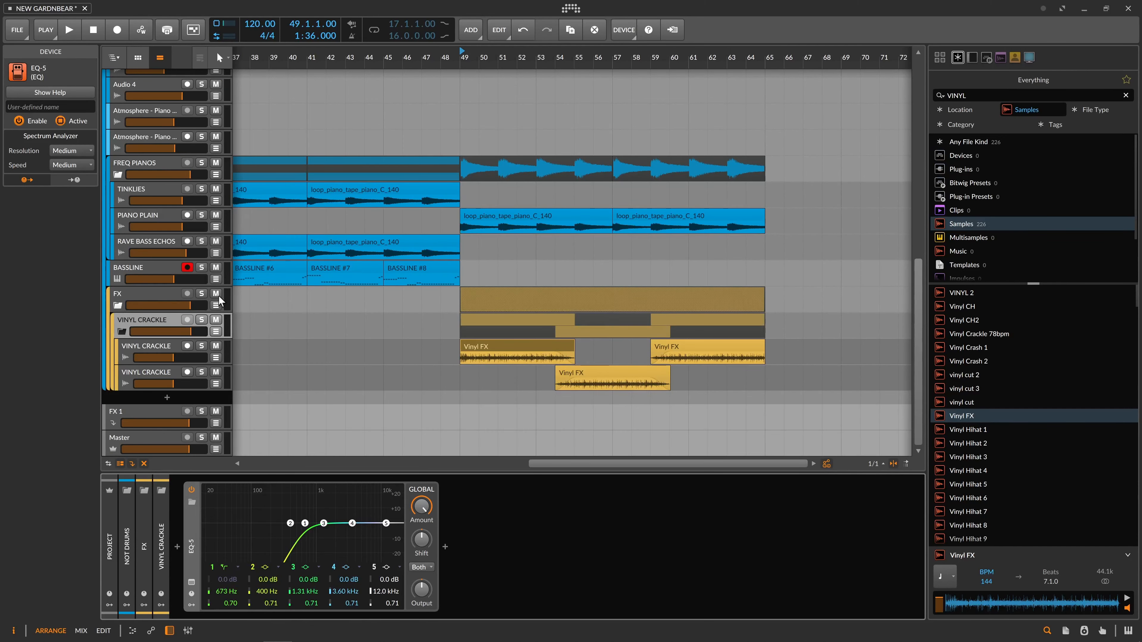
pyautogui.click(201, 293)
pyautogui.click(493, 351)
pyautogui.press('space')
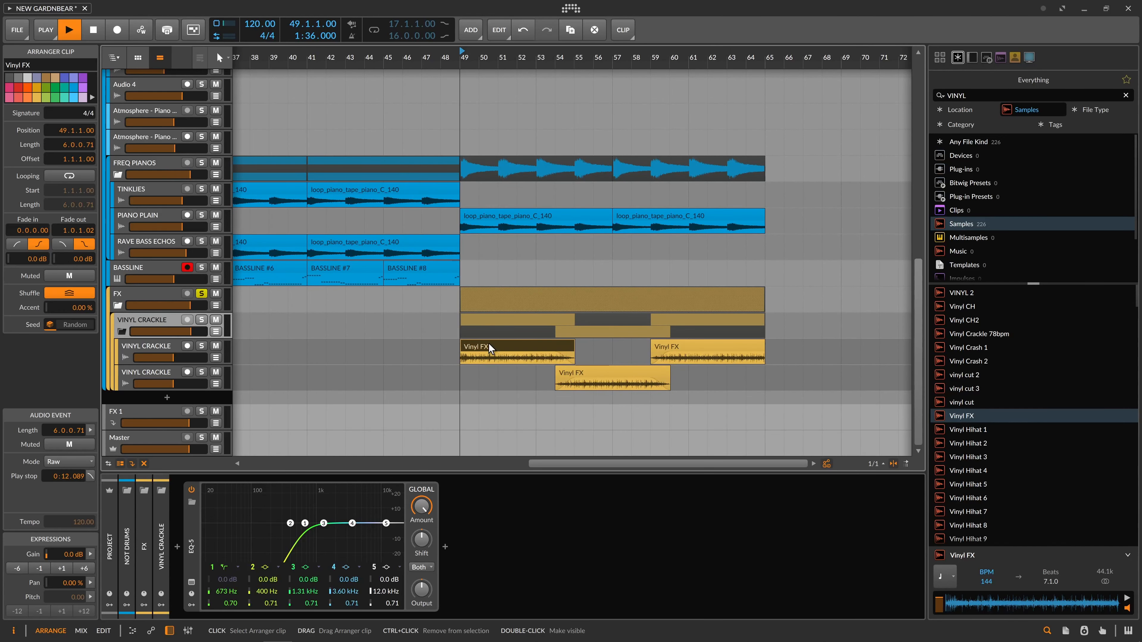
# - Soften the EQ-5 low cut while auditioning, setting band 1 to about 269 Hz with a Q of 0.10
pyautogui.click(314, 528)
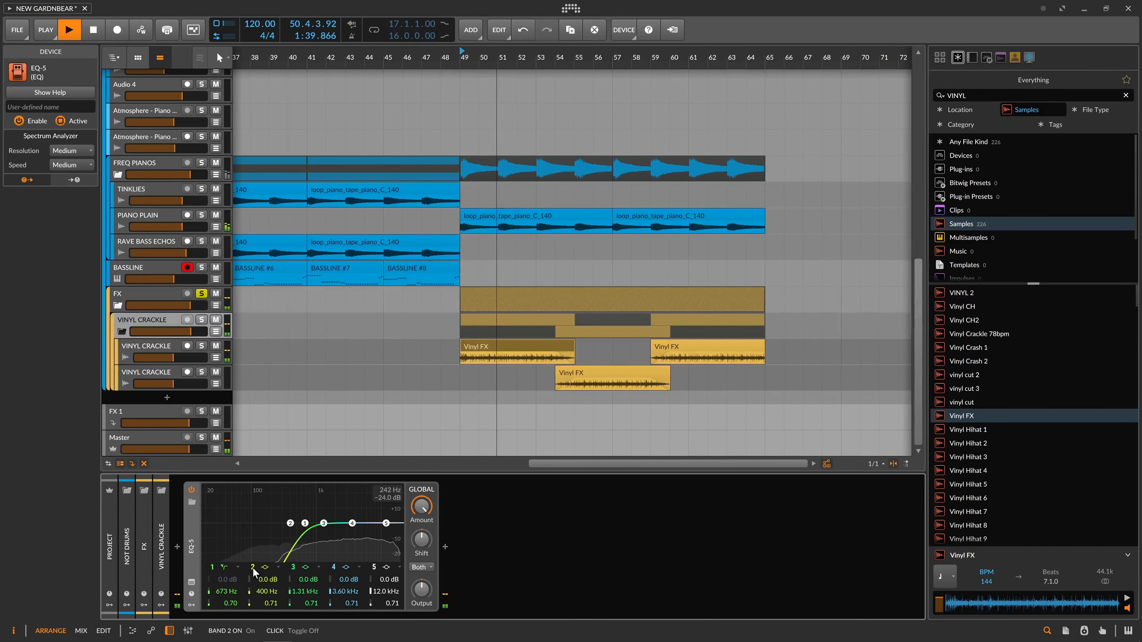
pyautogui.moveTo(229, 592)
pyautogui.mouseDown()
pyautogui.moveTo(229, 578)
pyautogui.moveTo(229, 607)
pyautogui.mouseUp()
pyautogui.press('space')
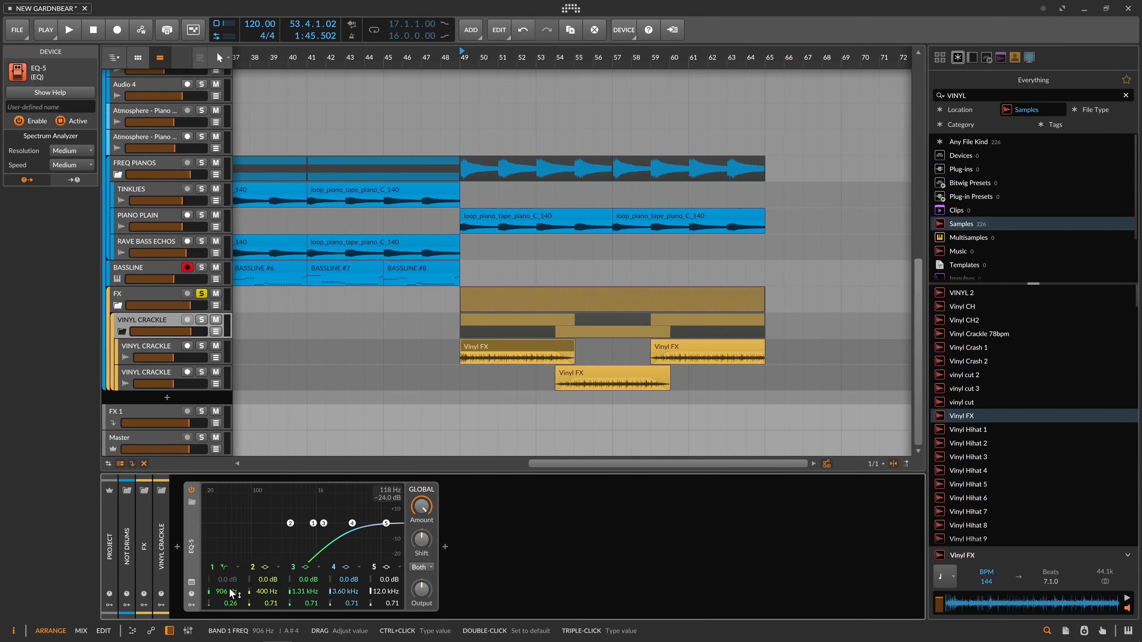
pyautogui.moveTo(229, 591); pyautogui.dragTo(229, 599)
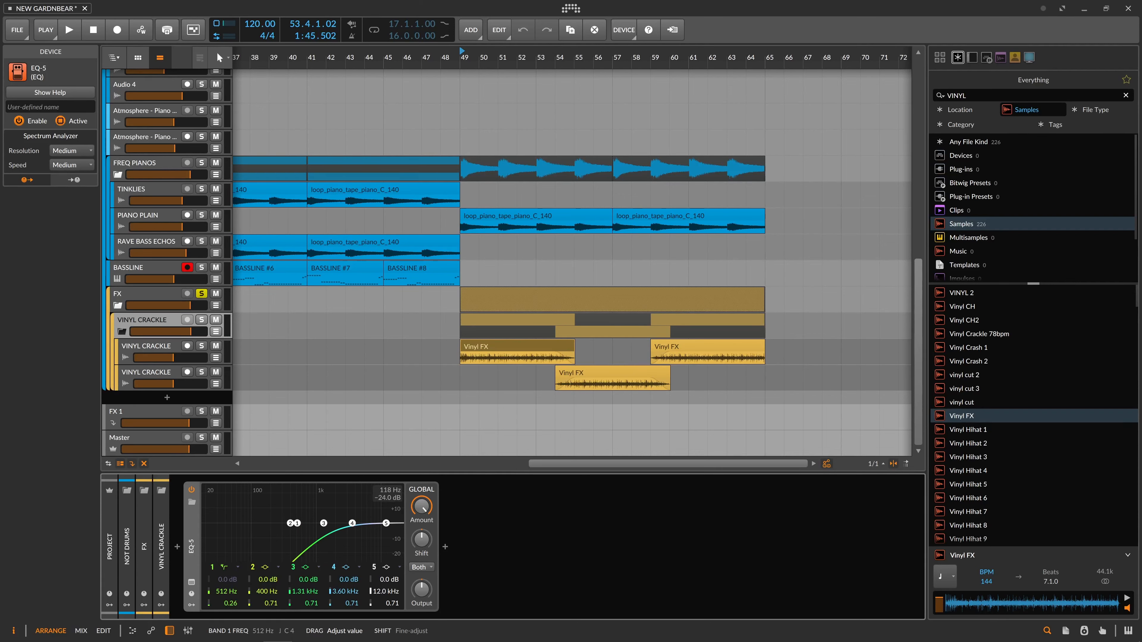
pyautogui.press('space')
pyautogui.moveTo(229, 591)
pyautogui.mouseDown()
pyautogui.moveTo(230, 611)
pyautogui.moveTo(229, 593)
pyautogui.mouseUp()
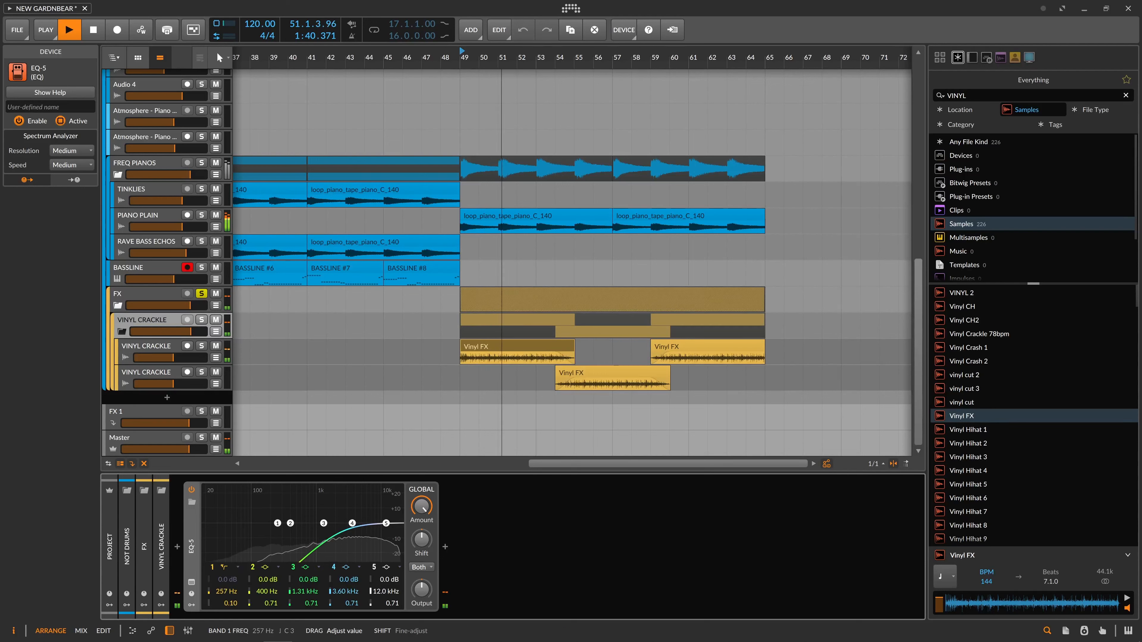
# - Compare the vinyl crackle with EQ-5 switched off and on during playback
pyautogui.click(193, 490)
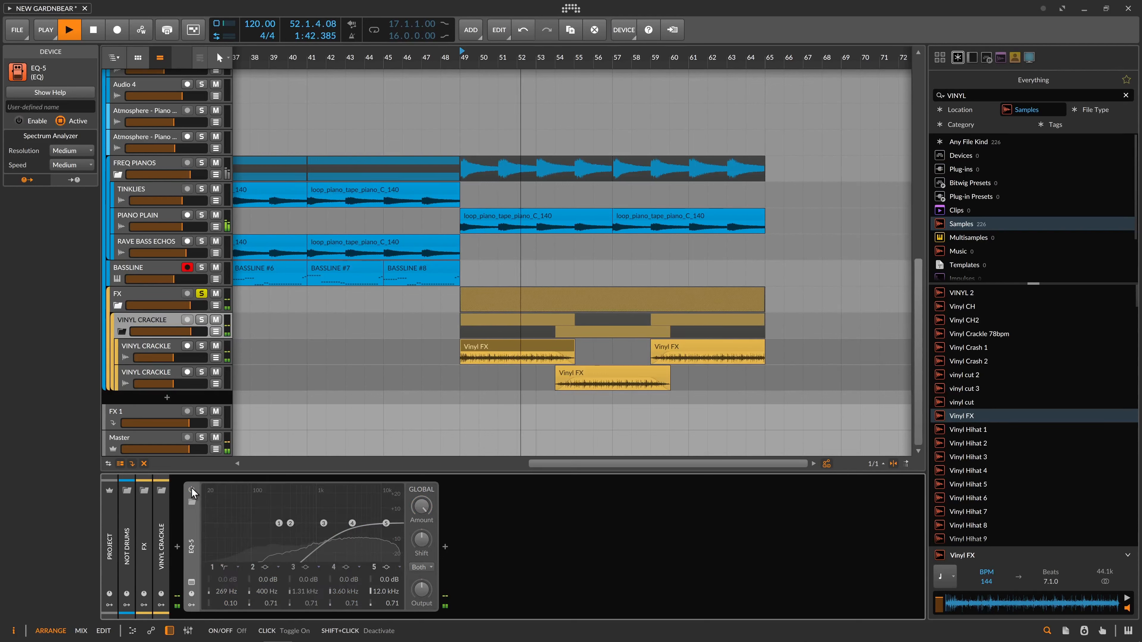
pyautogui.click(192, 489)
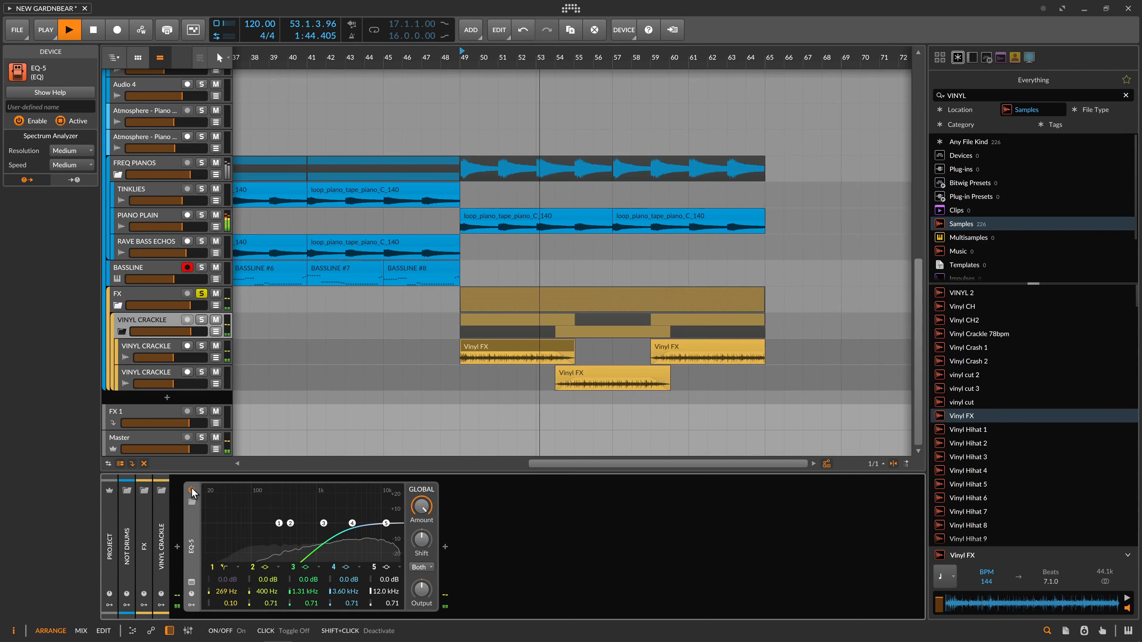
pyautogui.press('space')
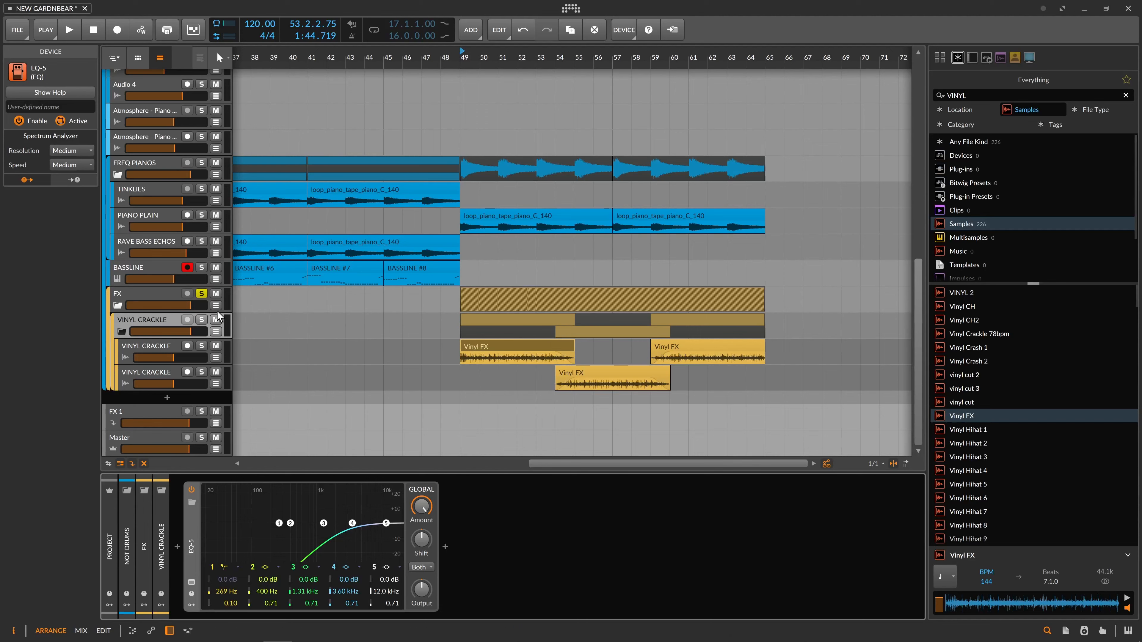
# - Insert the Little Plate reverb after EQ-5 on the VINYL CRACKLE group and reposition its plug-in window
pyautogui.click(135, 296)
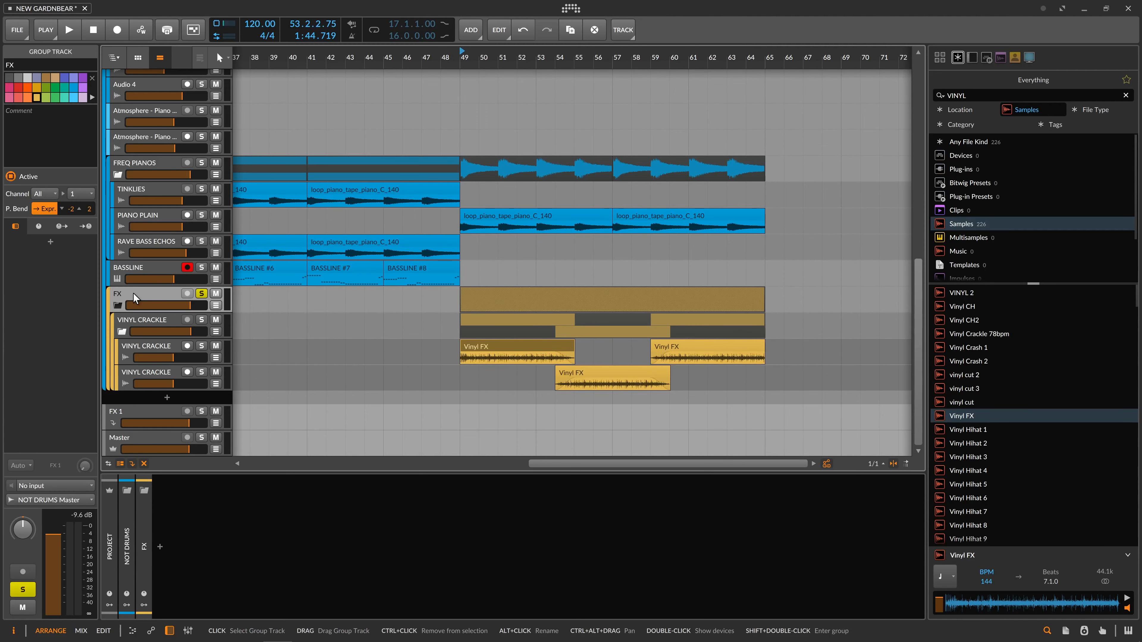
pyautogui.click(143, 325)
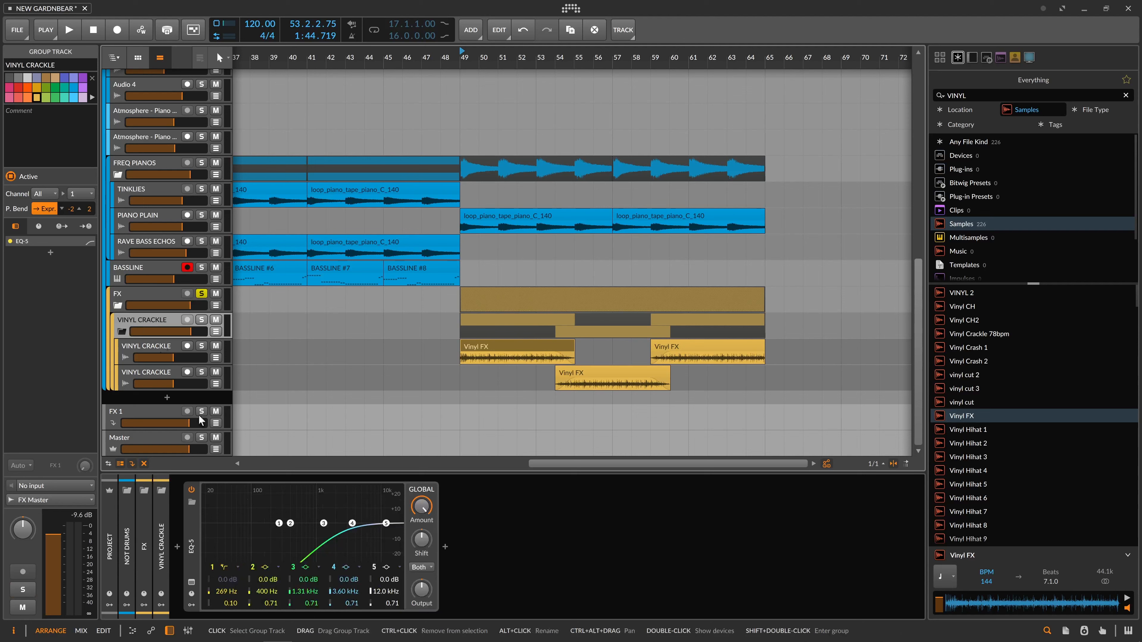
pyautogui.click(446, 548)
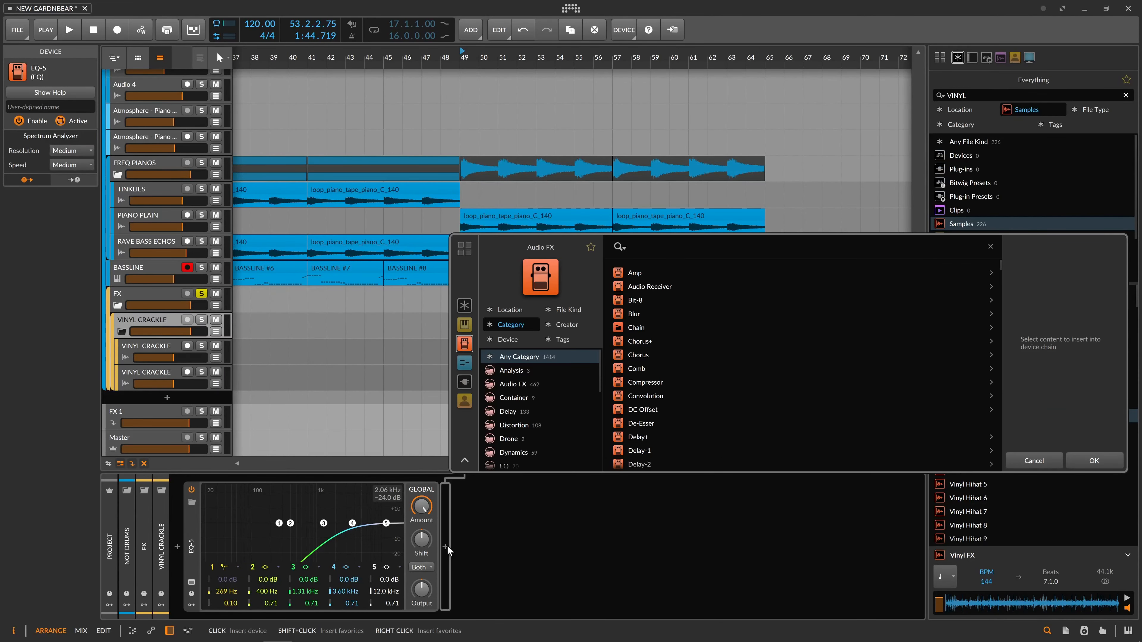
pyautogui.write('PLATE')
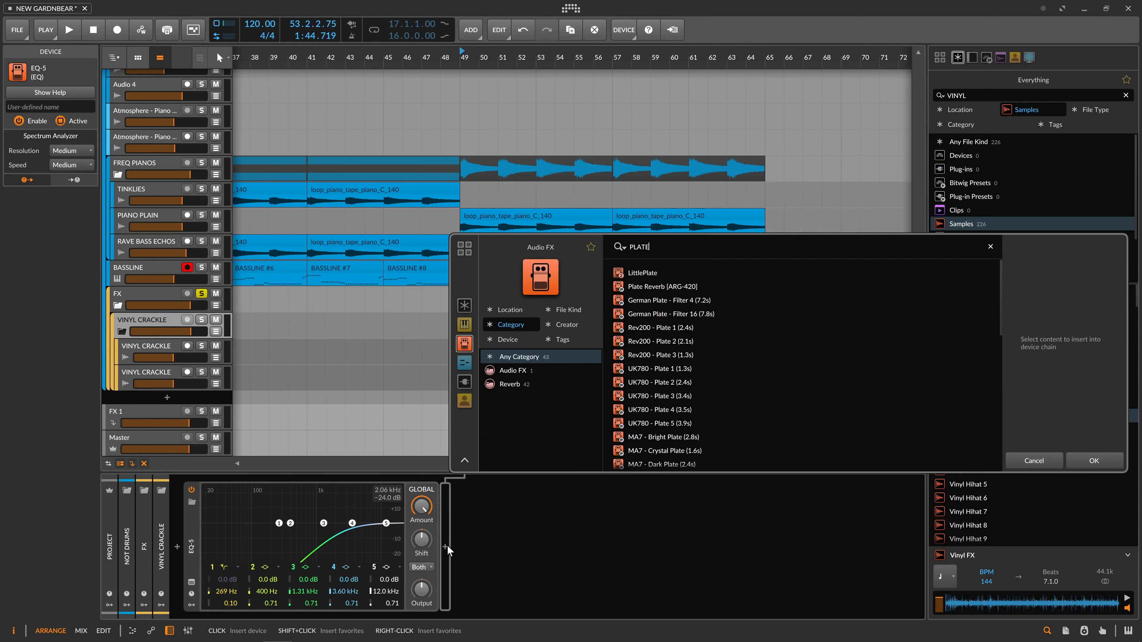
pyautogui.press('Return')
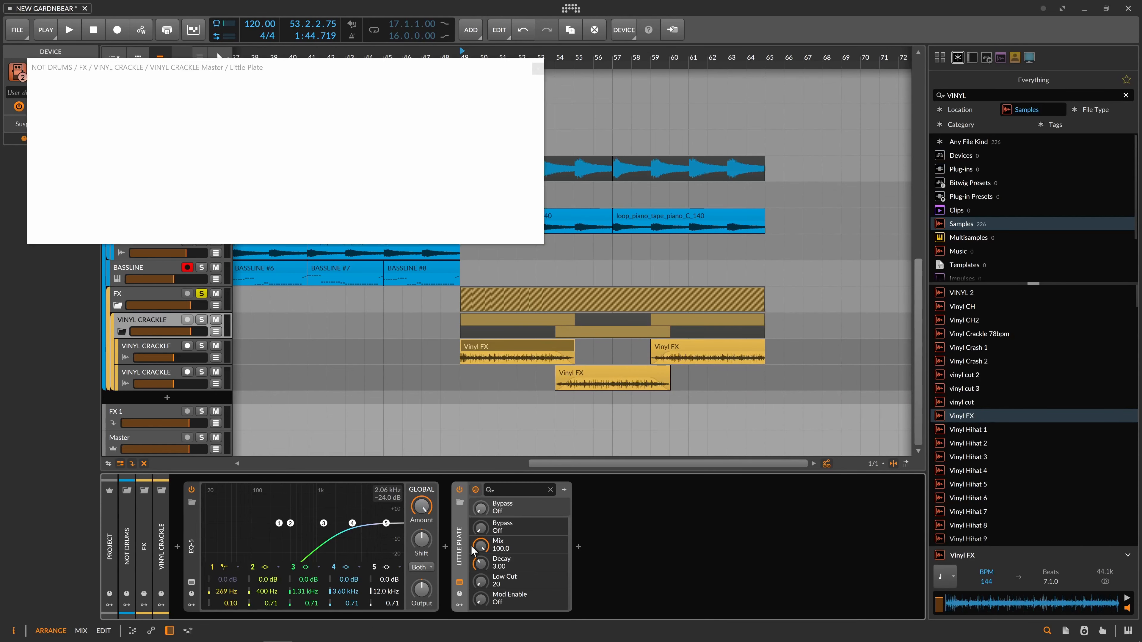
pyautogui.moveTo(403, 65); pyautogui.dragTo(661, 193)
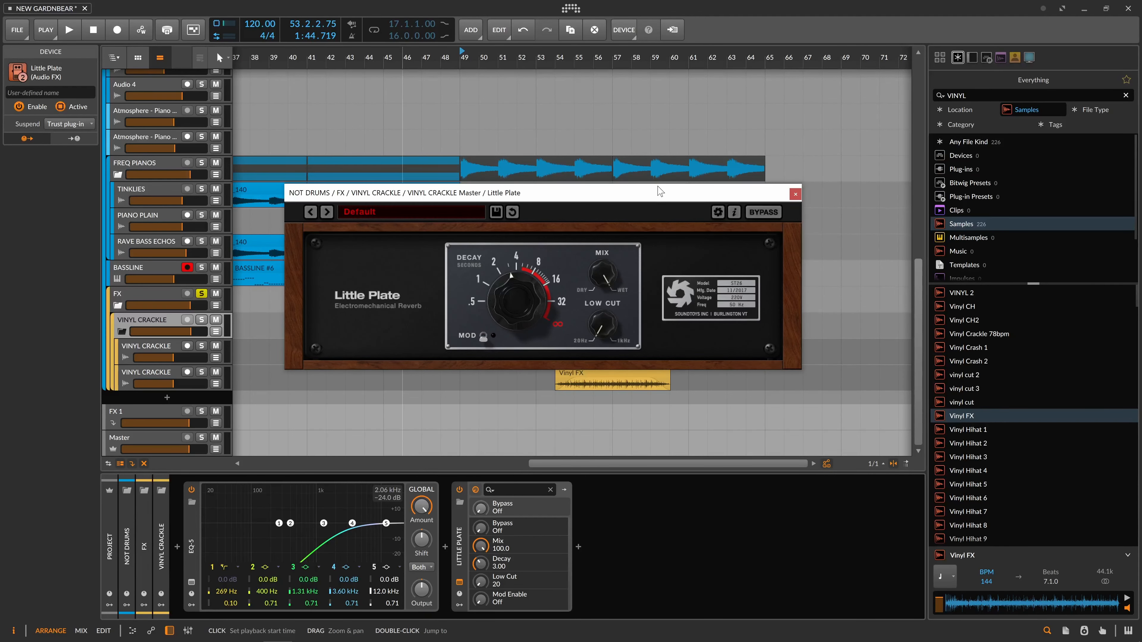
pyautogui.moveTo(616, 191); pyautogui.dragTo(574, 173)
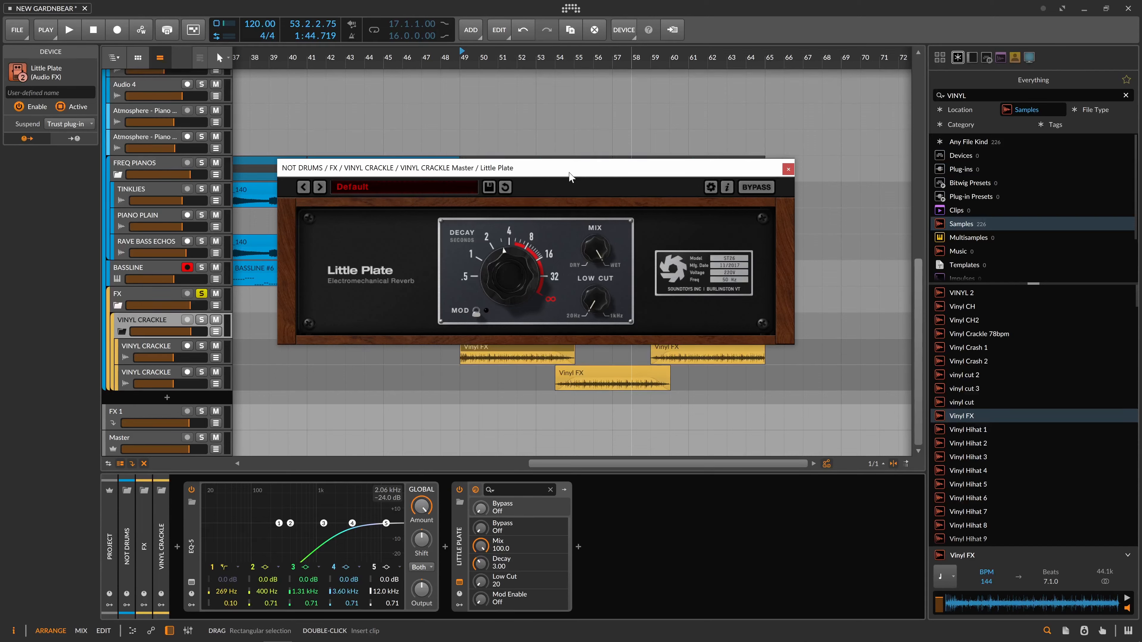
pyautogui.moveTo(570, 175); pyautogui.dragTo(570, 215)
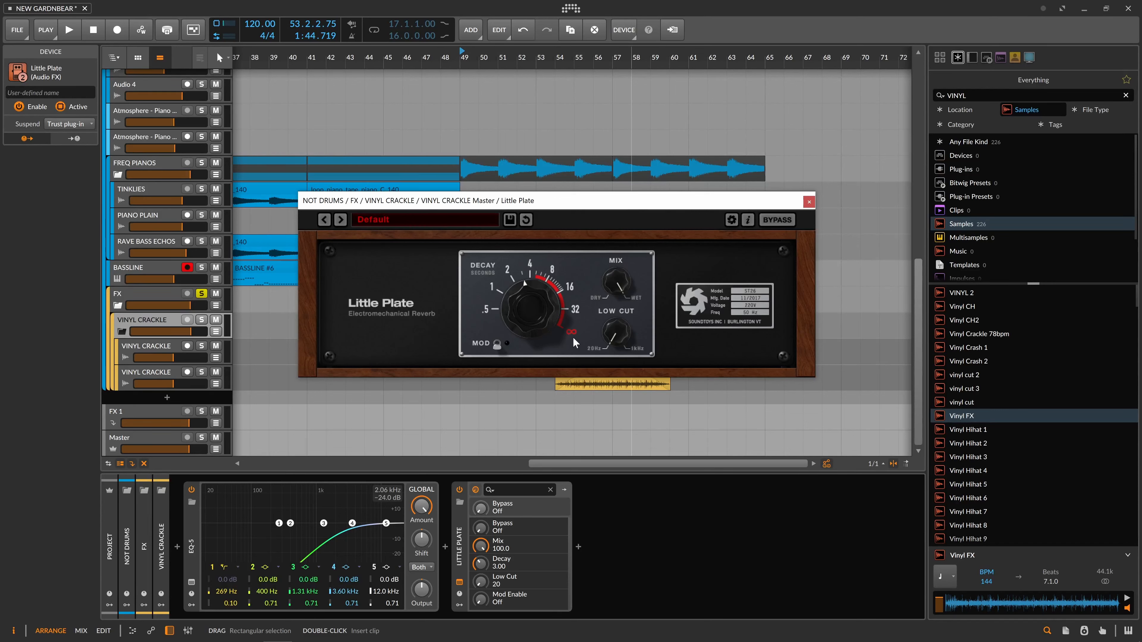
# - Set Little Plate's Mix to about 6.0 and Decay to about 7.94, and audition the crackle
pyautogui.moveTo(618, 276); pyautogui.dragTo(615, 333)
pyautogui.moveTo(535, 306); pyautogui.dragTo(536, 298)
pyautogui.moveTo(598, 199); pyautogui.dragTo(572, 219)
pyautogui.press('space')
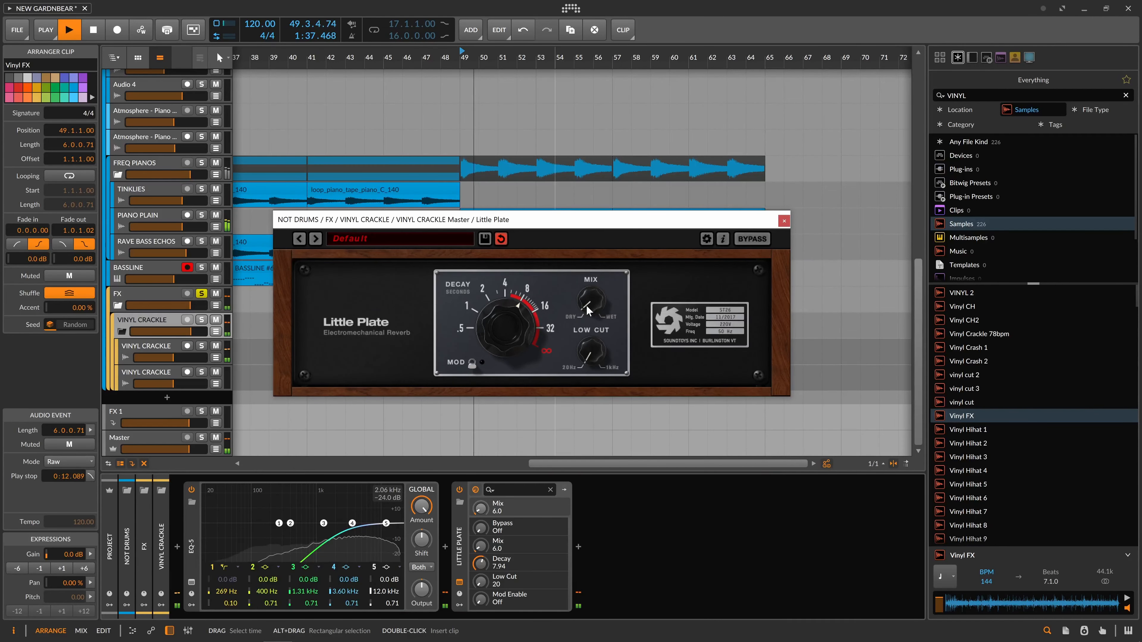
pyautogui.press('space')
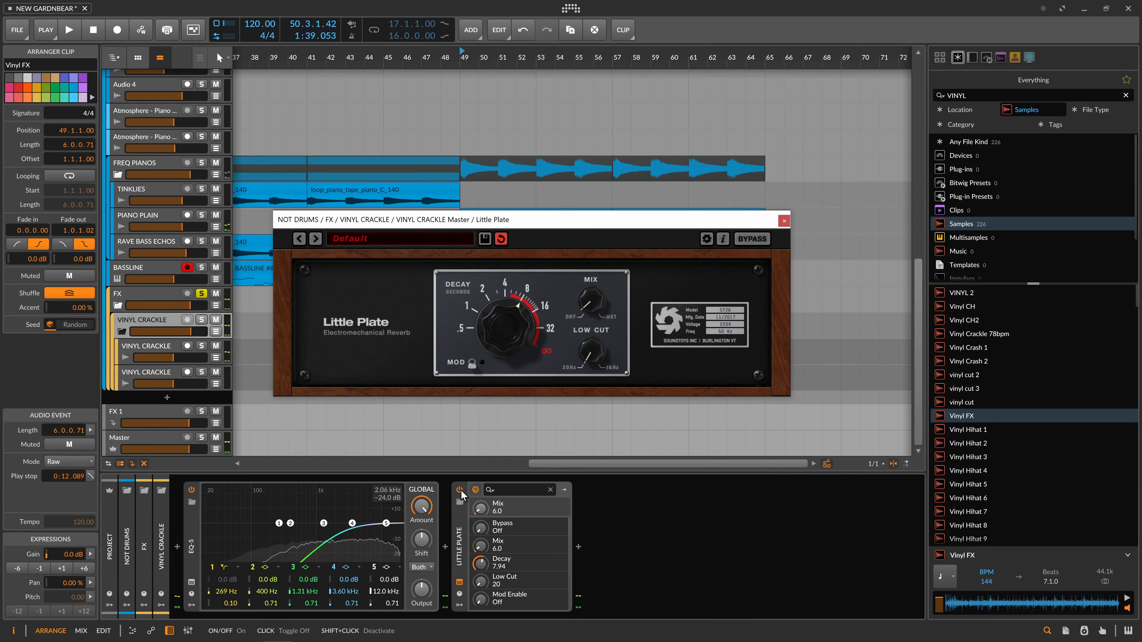
# - Compare the vinyl crackle with Little Plate switched off and on during playback
pyautogui.click(461, 490)
pyautogui.press('space')
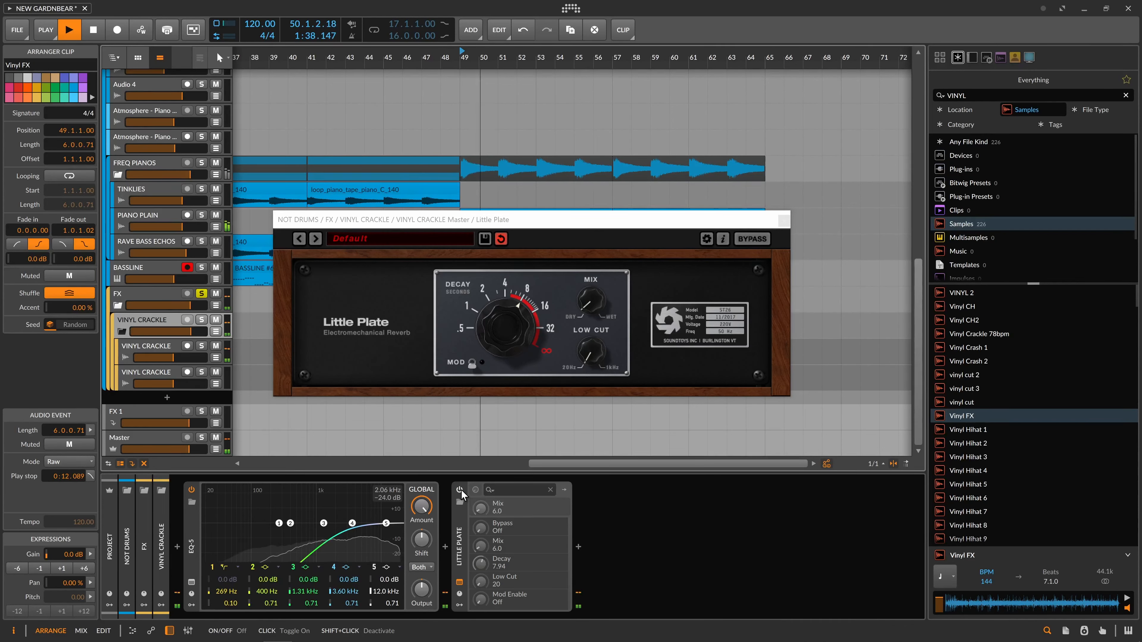
pyautogui.click(461, 490)
pyautogui.press('space')
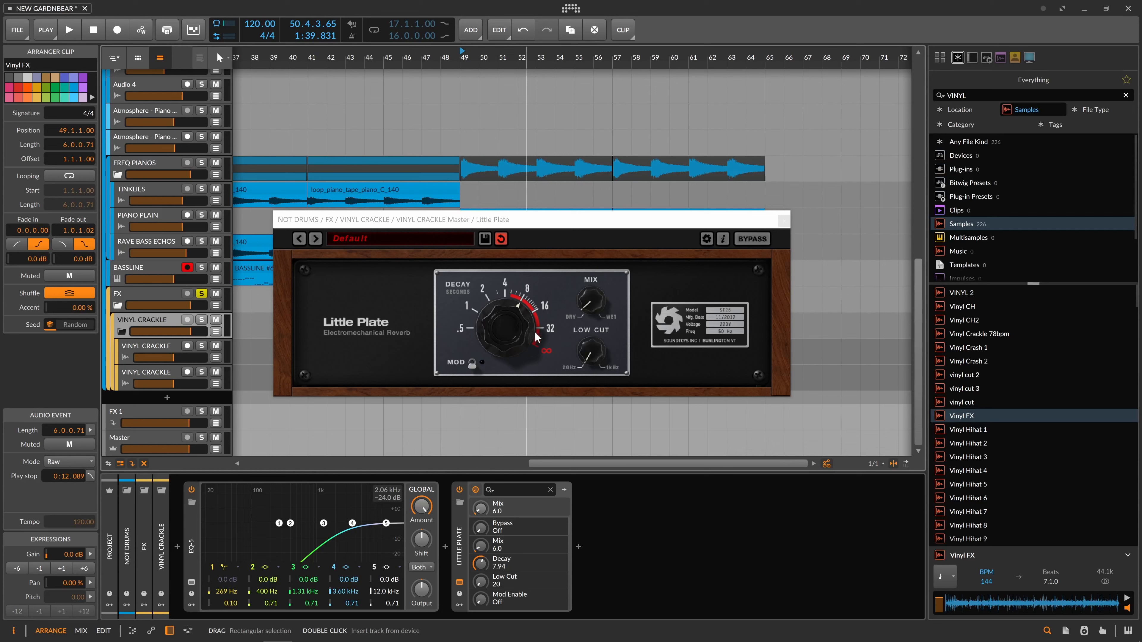
# - Audition Little Plate at a Mix of 100 from around bar 52, then lower the Mix to about 9.5
pyautogui.moveTo(586, 313); pyautogui.dragTo(596, 273)
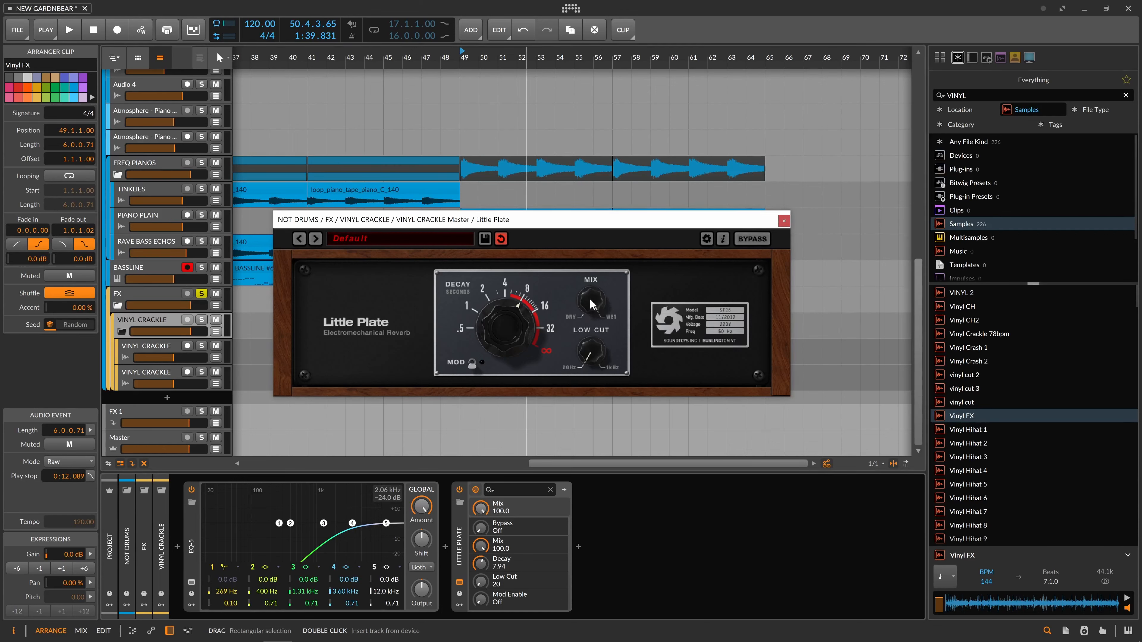
pyautogui.moveTo(577, 234); pyautogui.dragTo(578, 286)
pyautogui.click(531, 249)
pyautogui.press('space')
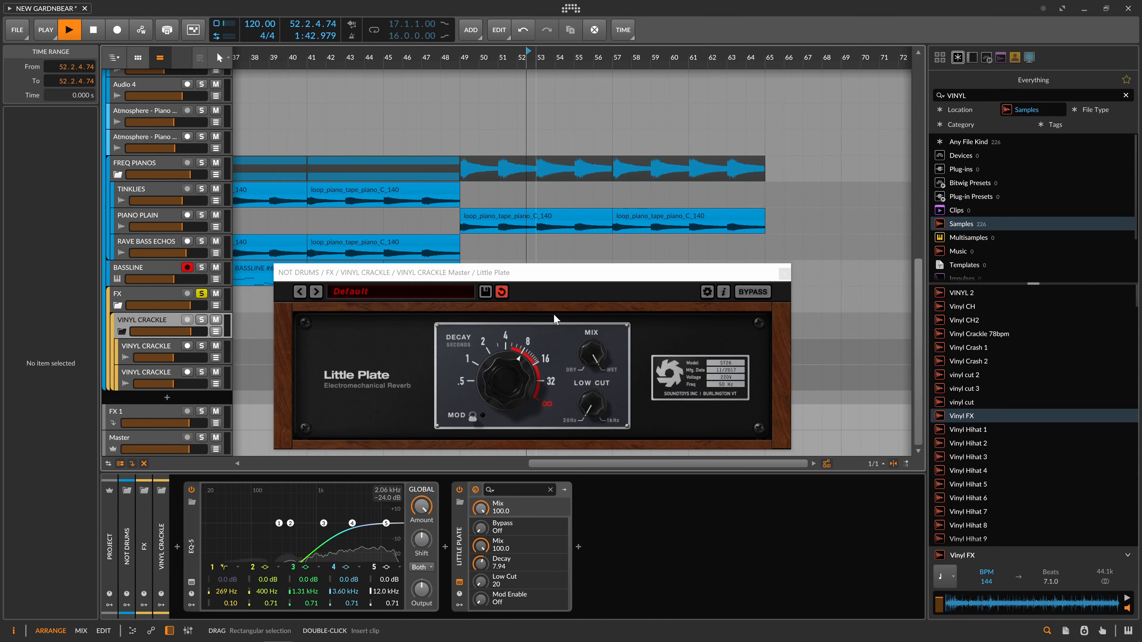
pyautogui.moveTo(591, 348); pyautogui.dragTo(605, 476)
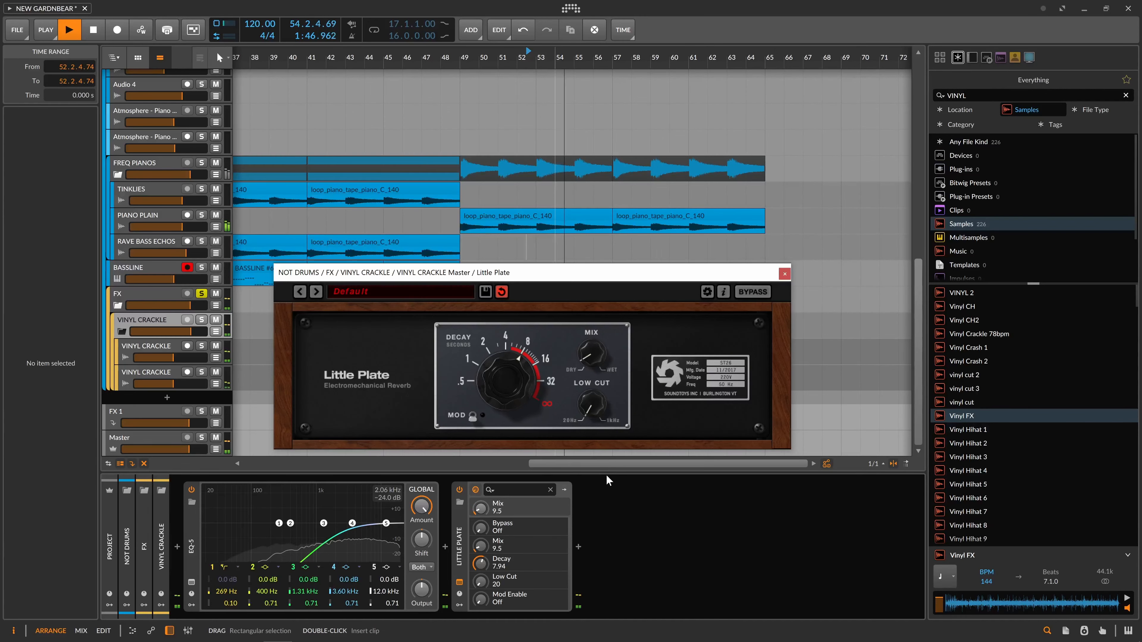
# - Move Little Plate ahead of EQ-5 in the VINYL CRACKLE group's device chain and briefly audition the crackle
pyautogui.click(784, 274)
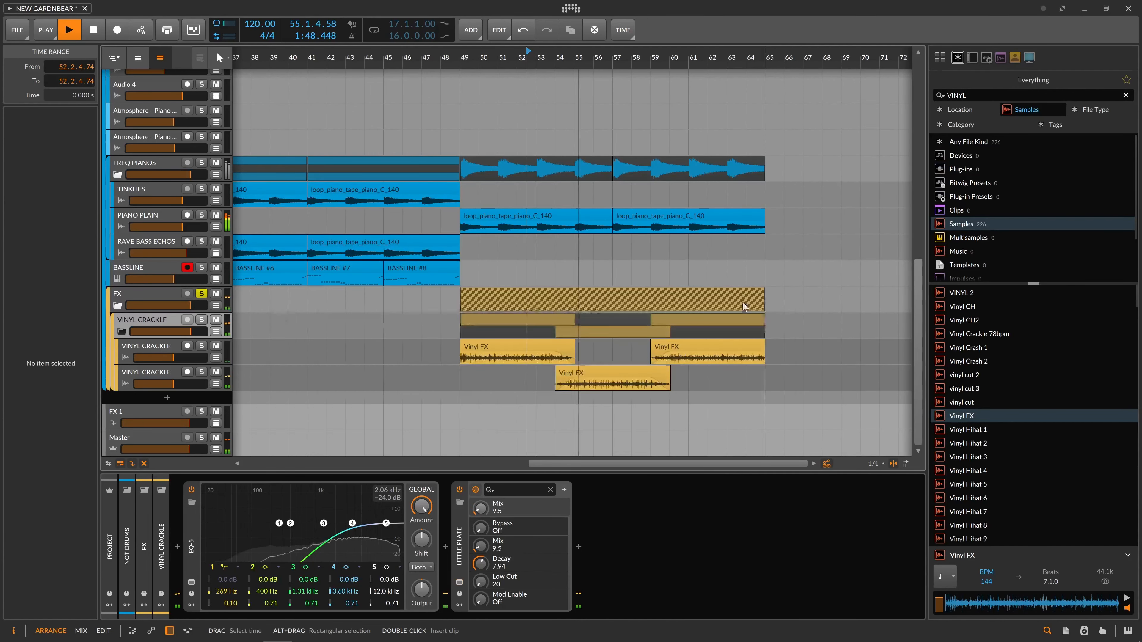
pyautogui.click(462, 545)
pyautogui.press('space')
pyautogui.moveTo(462, 545); pyautogui.dragTo(297, 549)
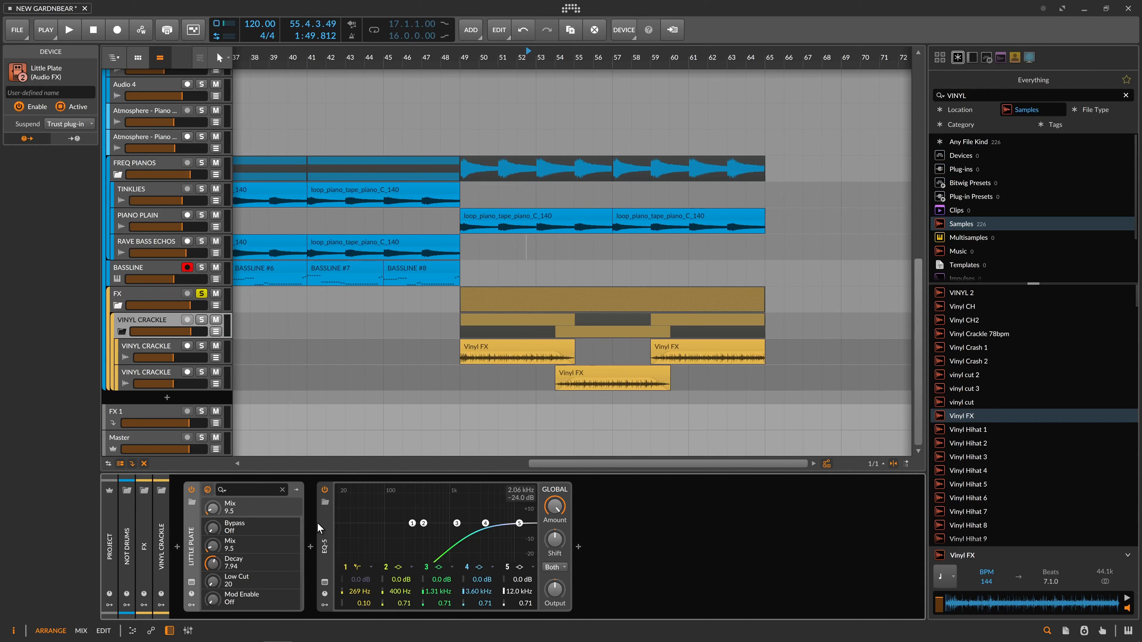
pyautogui.click(326, 530)
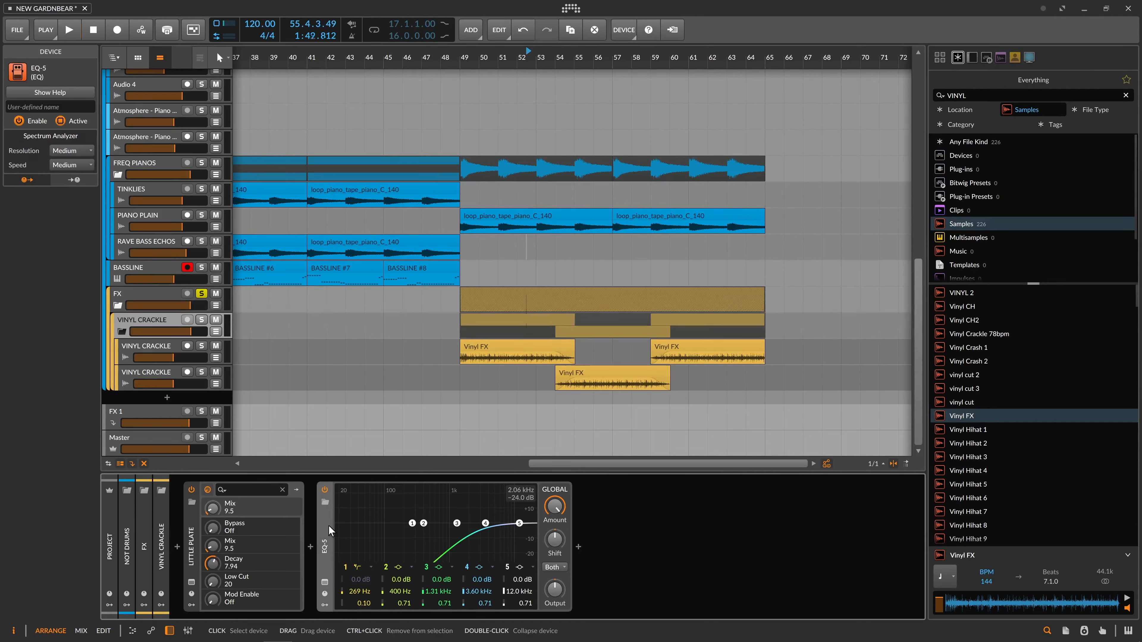
pyautogui.press('space')
pyautogui.press('space')
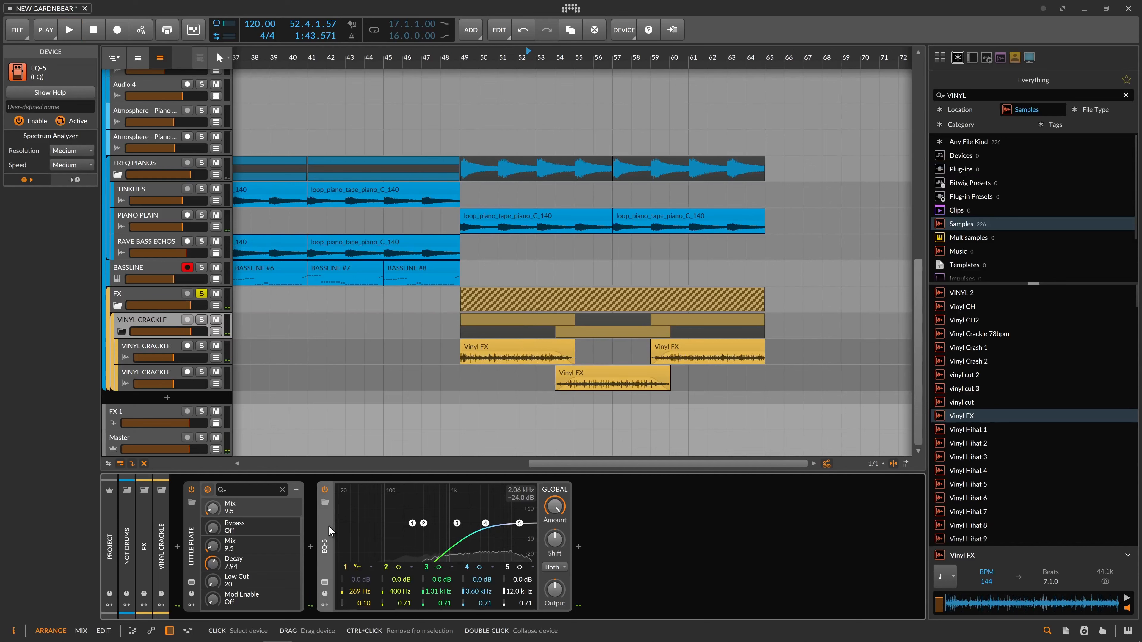
# - Take the FX group out of solo and play the full arrangement from bar 47 into the breakdown
pyautogui.click(265, 300)
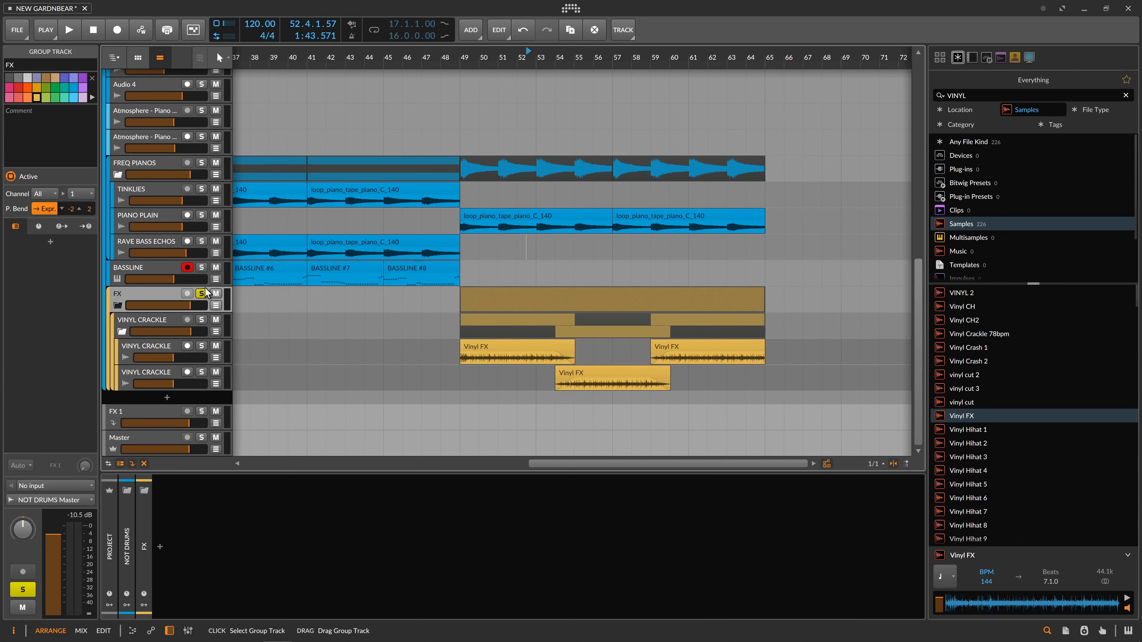
pyautogui.click(424, 306)
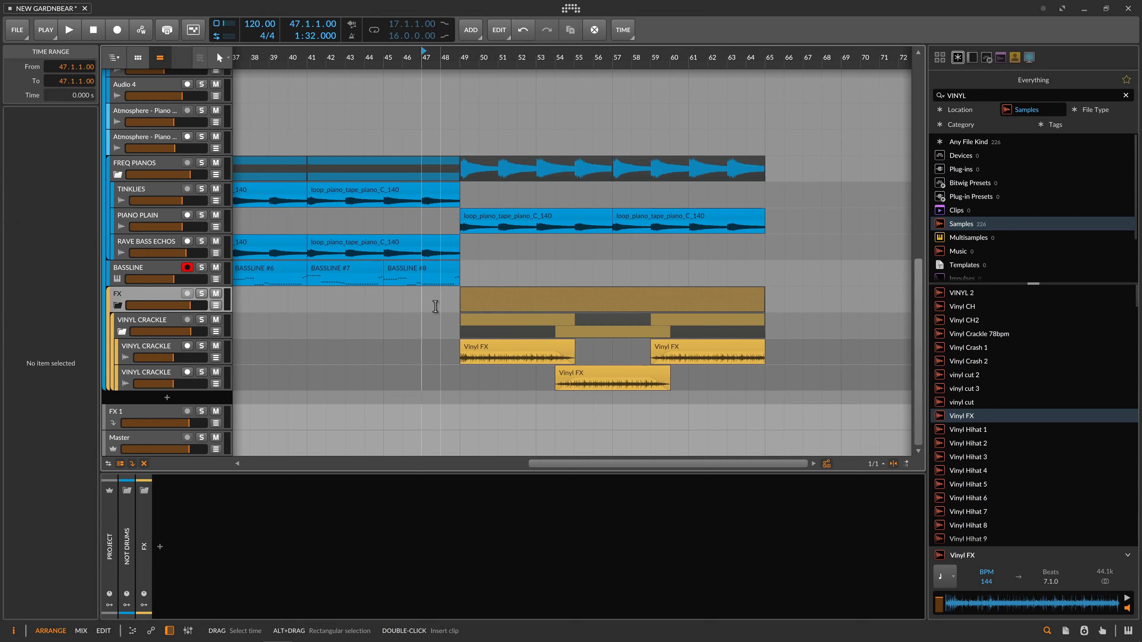
pyautogui.press('space')
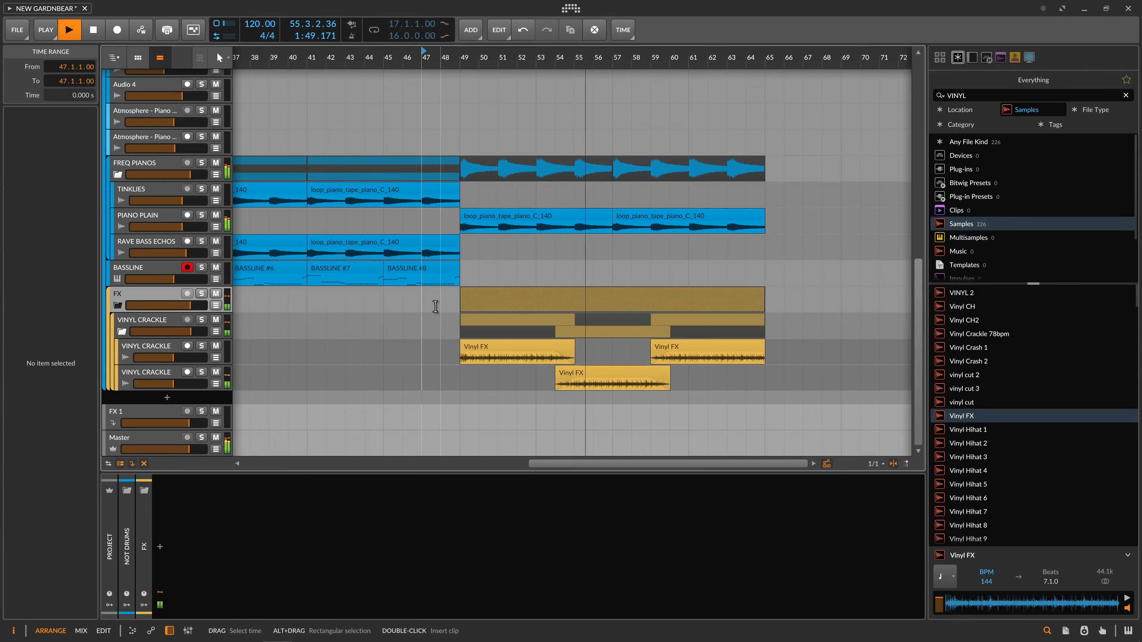
pyautogui.press('space')
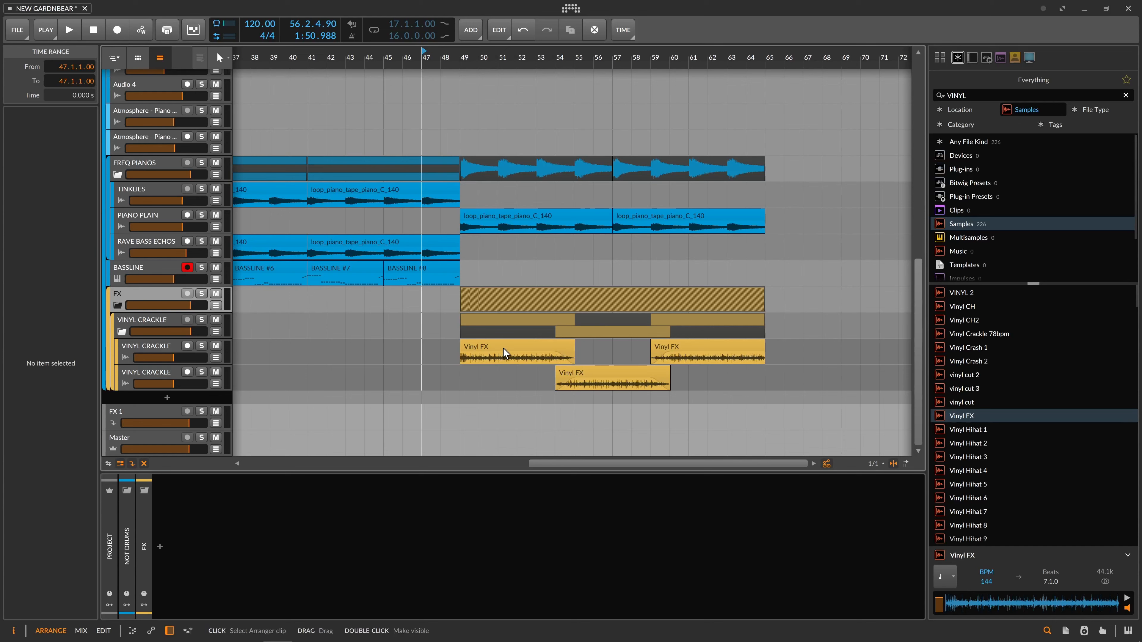
# - Search the samples for IMPACT, preview Impact - Allpass Spring and play the breakdown from bar 49
pyautogui.scroll(3, 474, 276)
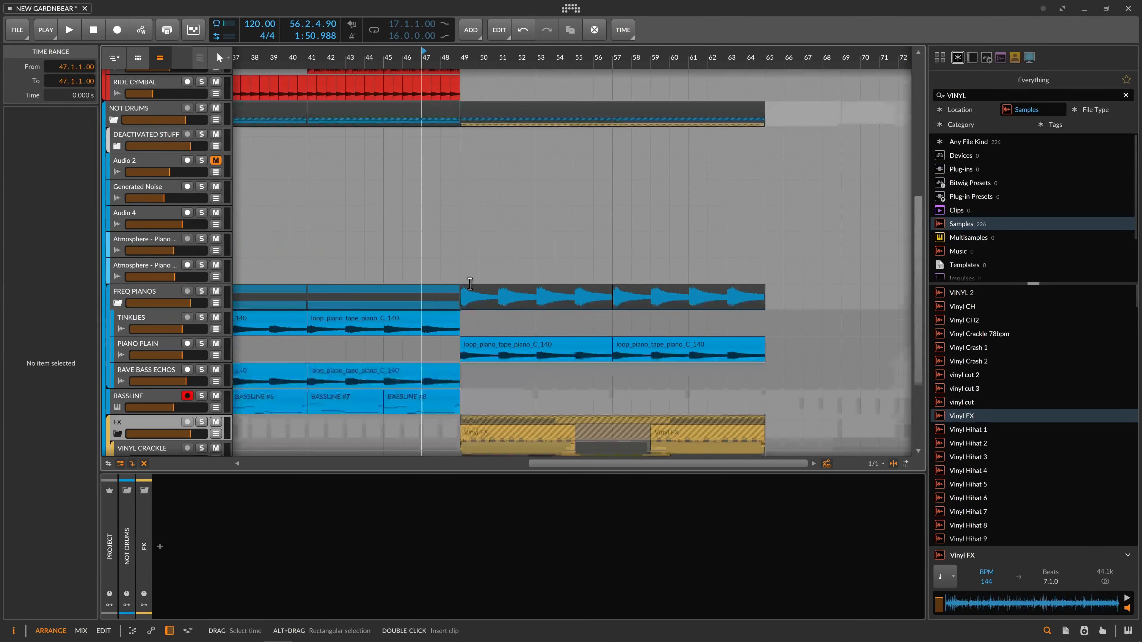
pyautogui.moveTo(385, 215); pyautogui.dragTo(536, 248)
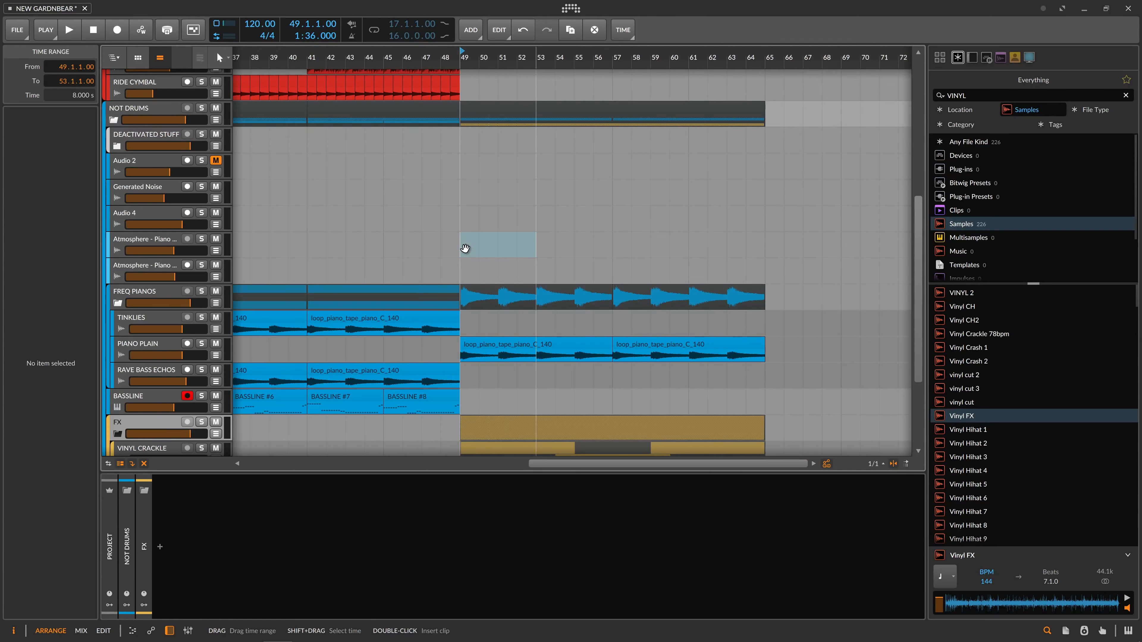
pyautogui.click(481, 246)
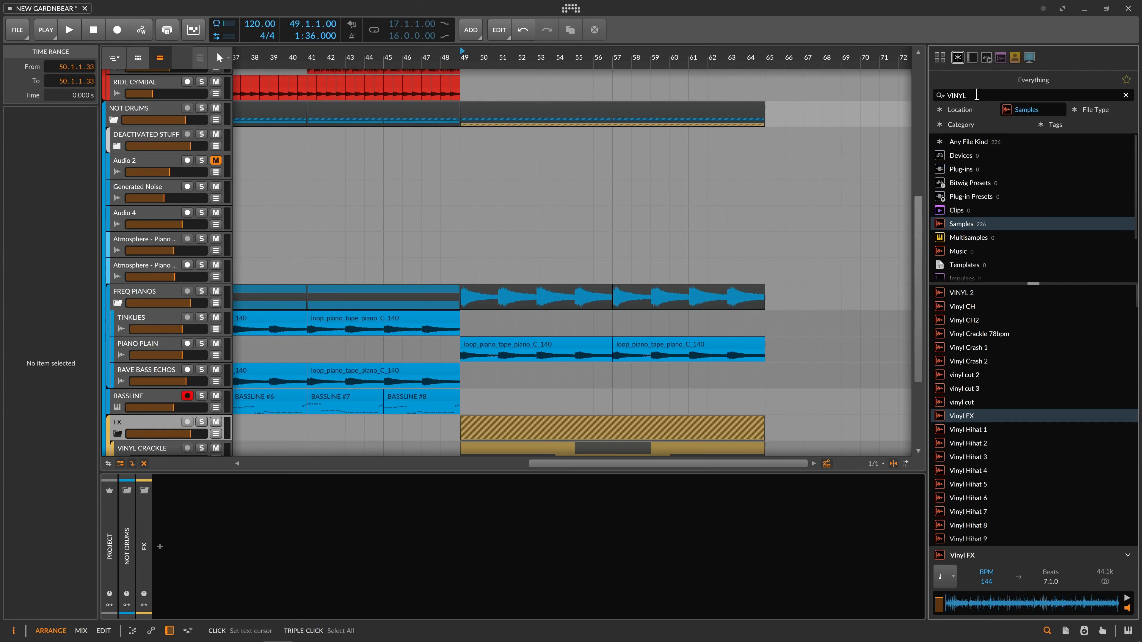
pyautogui.doubleClick(968, 95)
pyautogui.write('IMPACT')
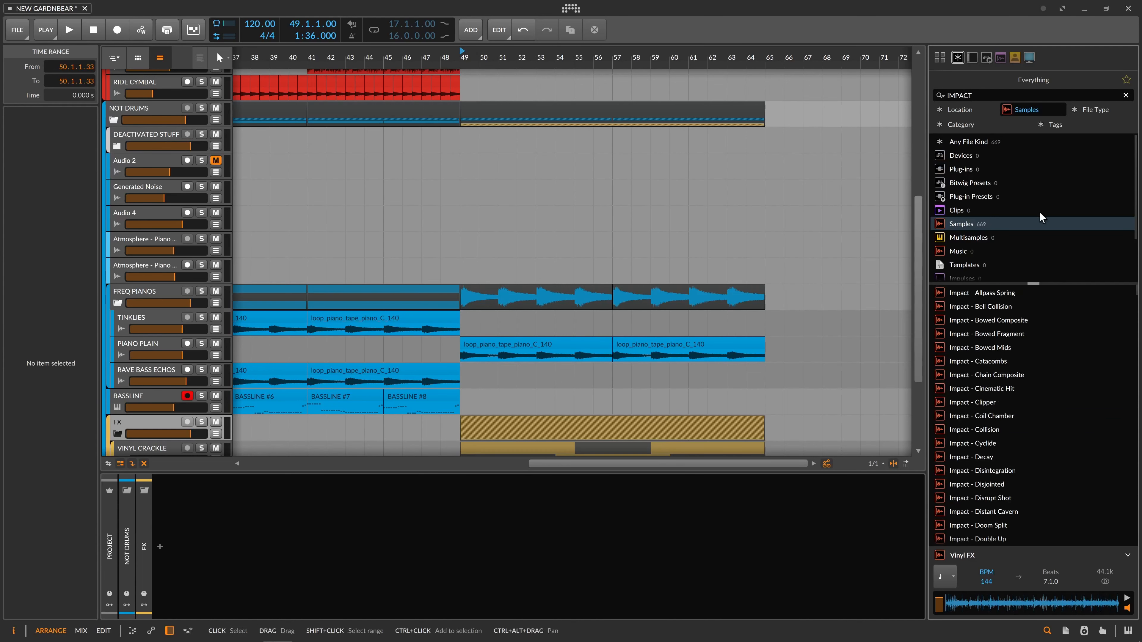
pyautogui.click(1033, 297)
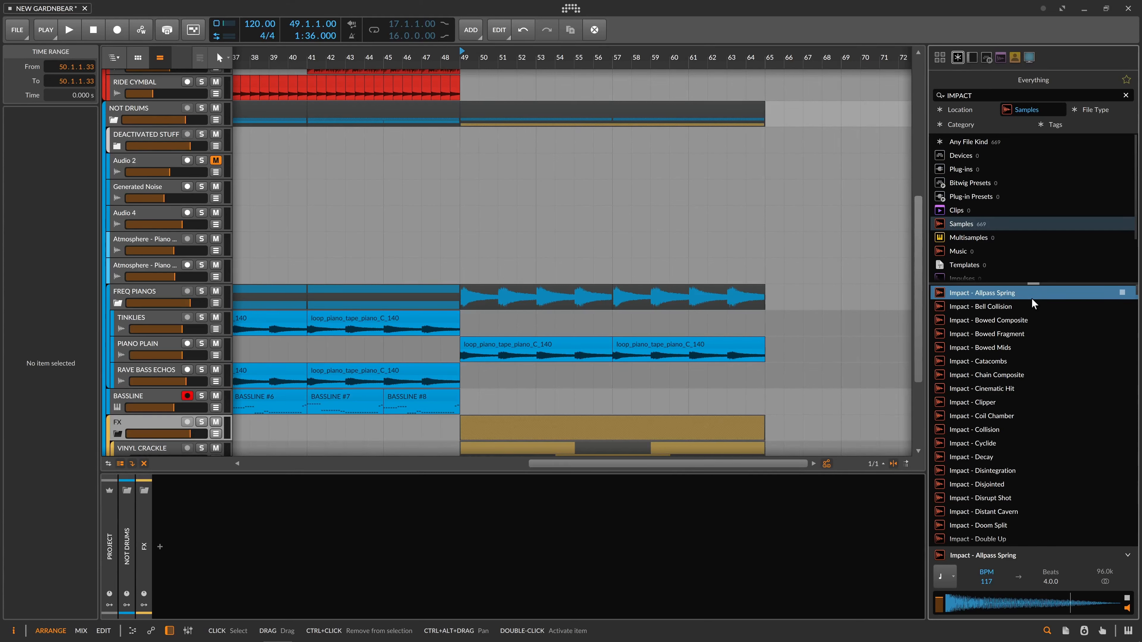
pyautogui.press('space')
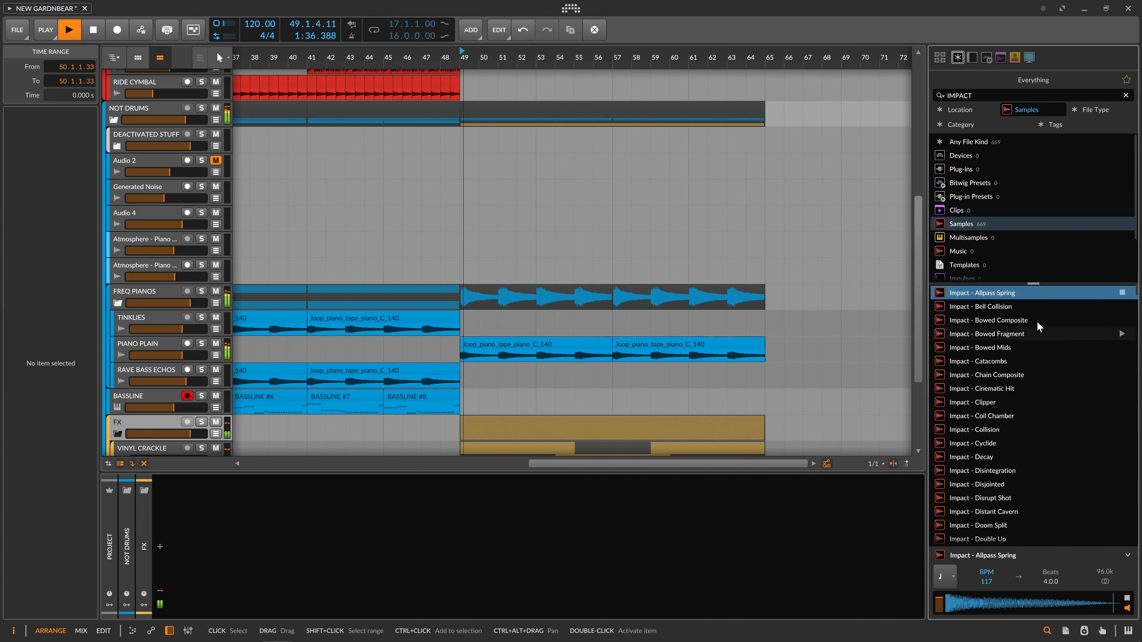
pyautogui.scroll(-3, 668, 260)
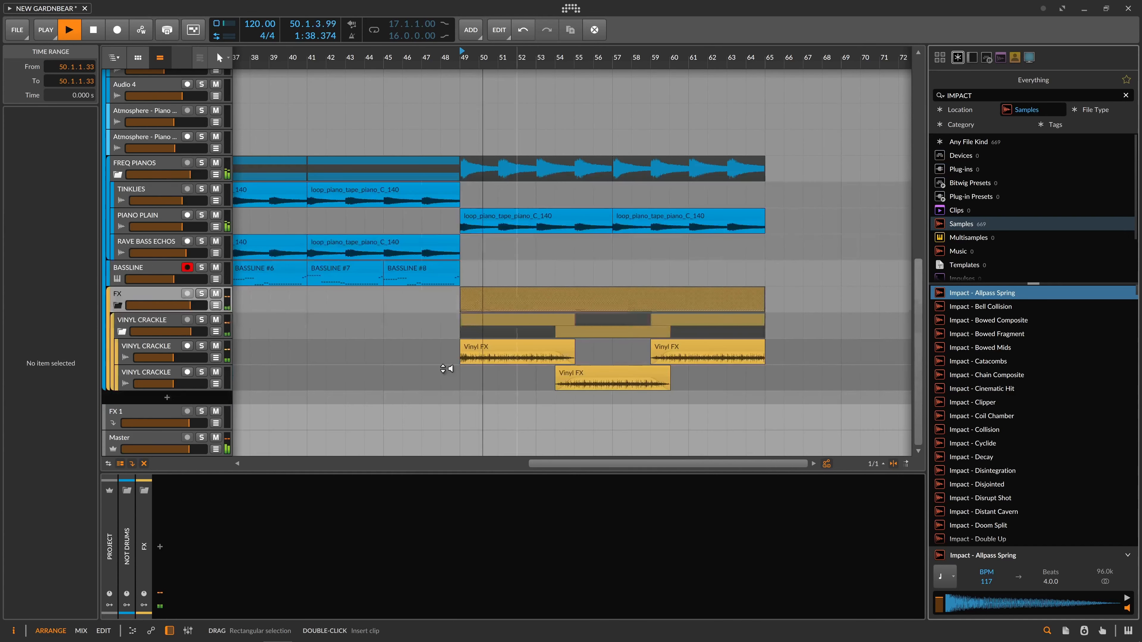
pyautogui.press('space')
# - Add an audio track inside the FX group and place Impact - Allpass Spring on it at bar 49
pyautogui.click(159, 372)
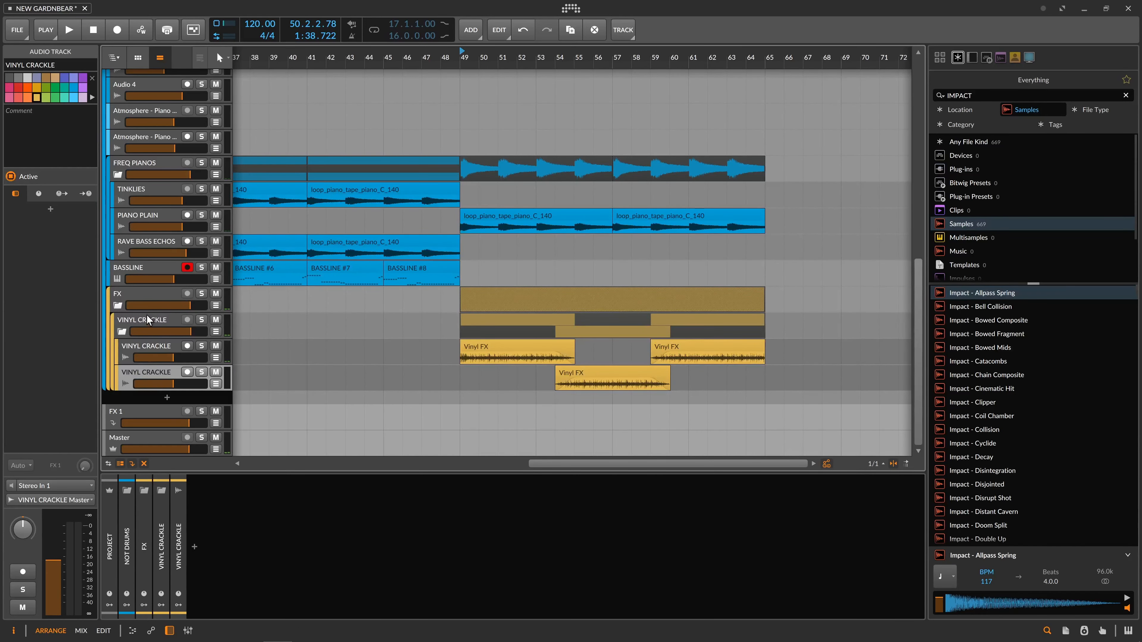
pyautogui.click(153, 296)
pyautogui.hotkey('ctrl', 't')
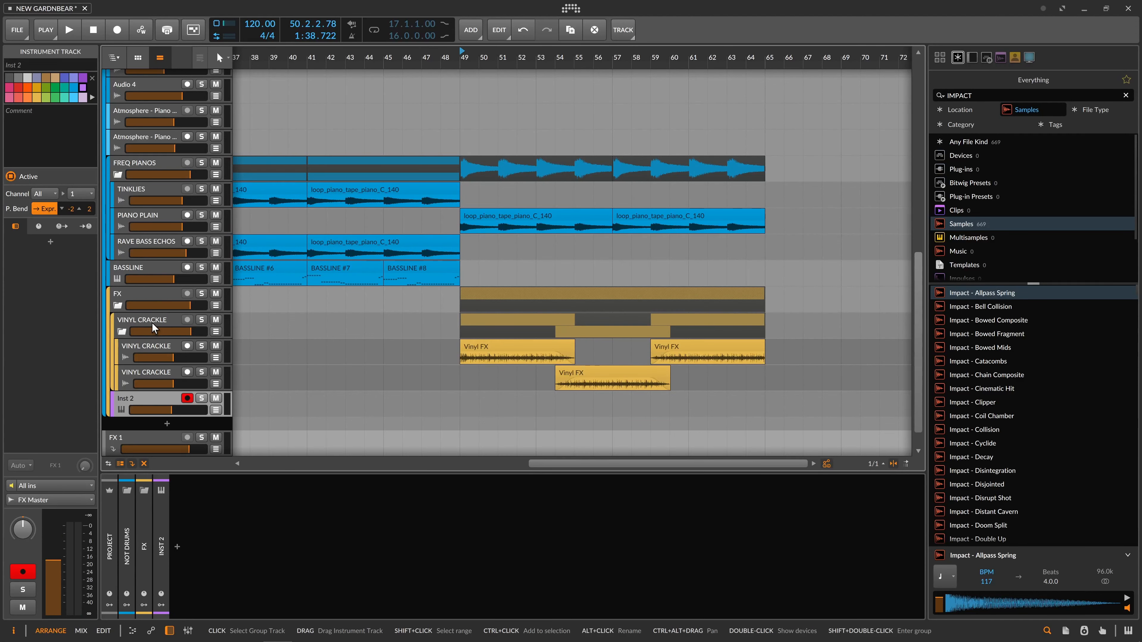
pyautogui.hotkey('ctrl', 'z')
pyautogui.hotkey('ctrl', 'shift', 't')
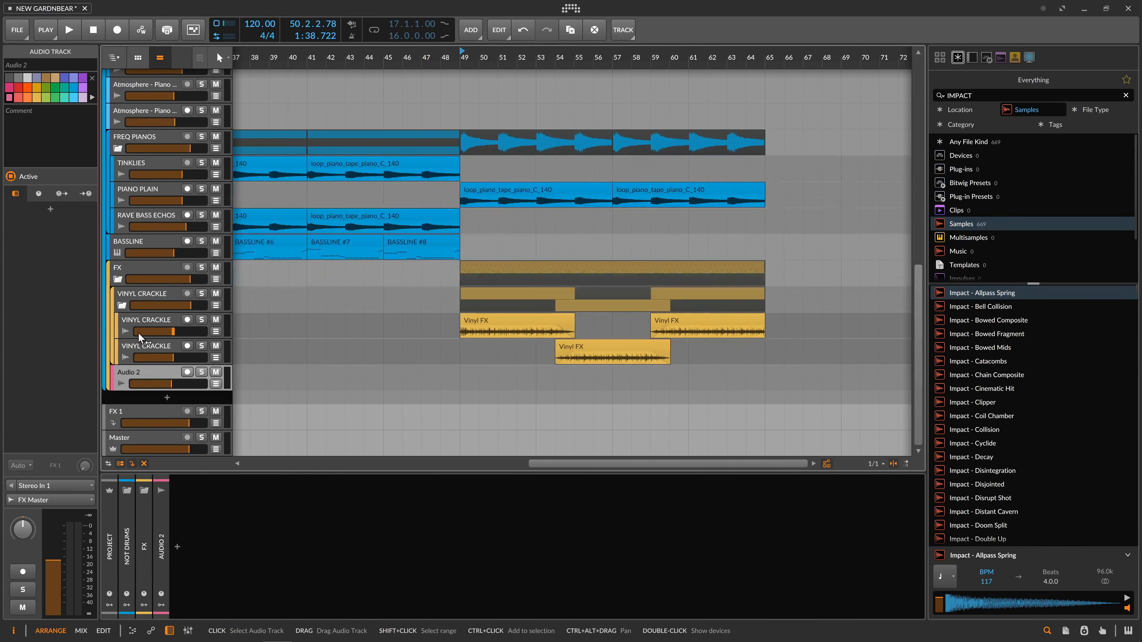
pyautogui.moveTo(982, 293); pyautogui.dragTo(470, 384)
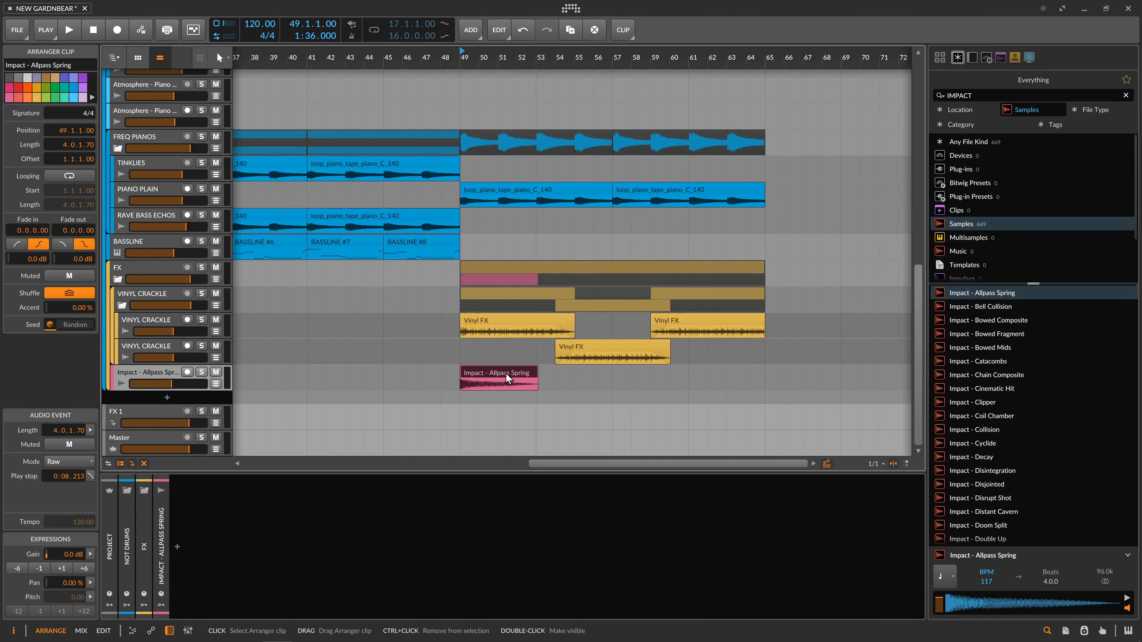
pyautogui.click(137, 374)
pyautogui.click(177, 546)
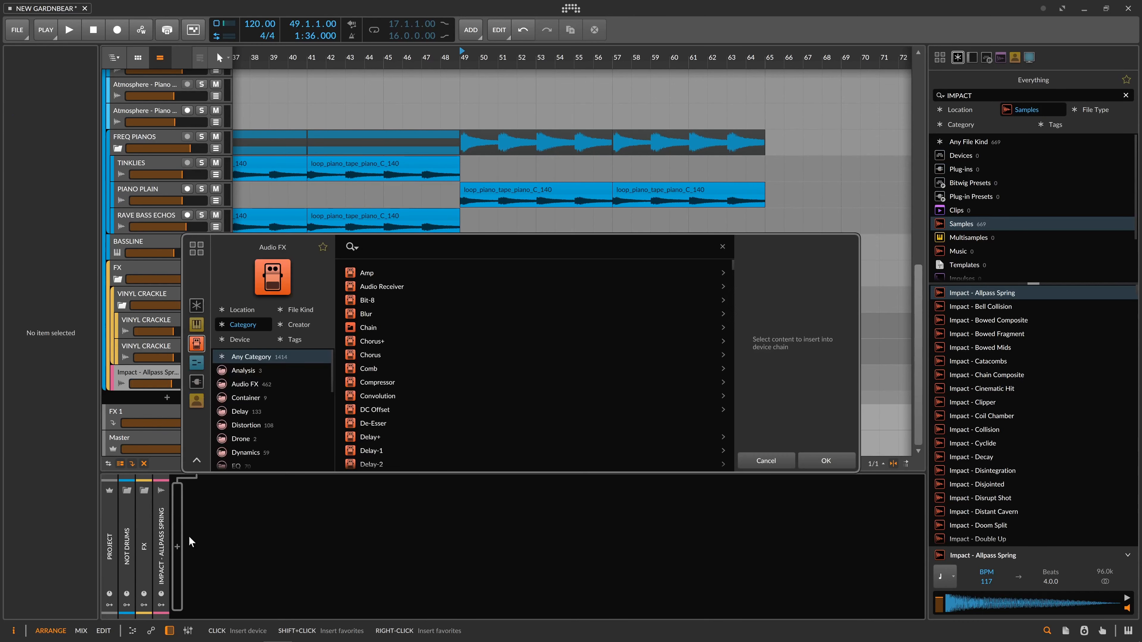
pyautogui.write('eq')
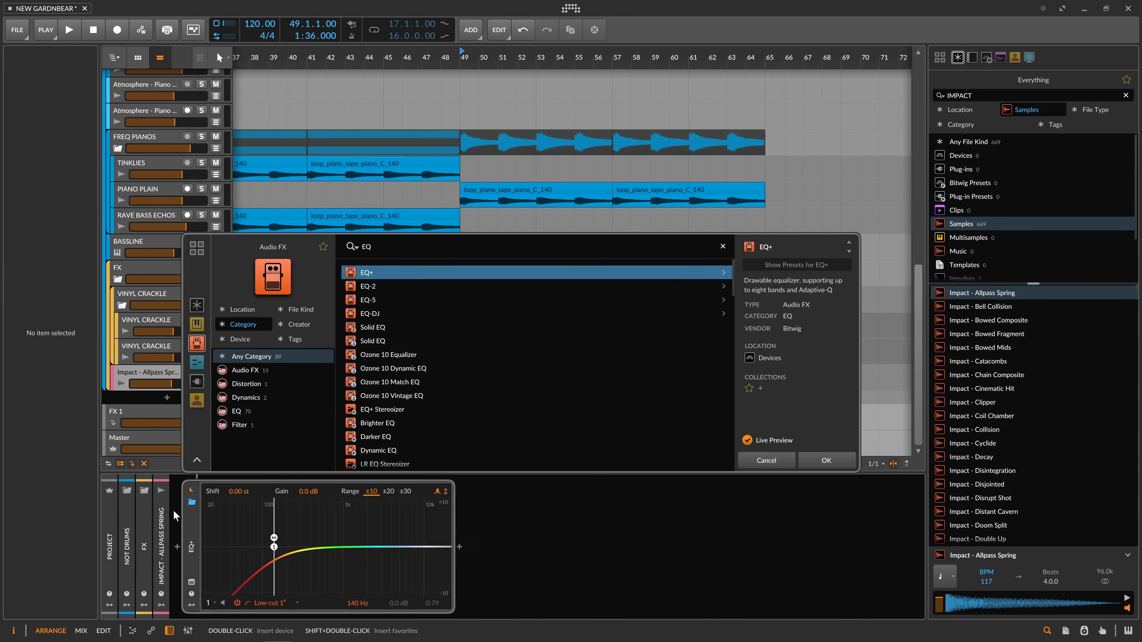
pyautogui.press('Return')
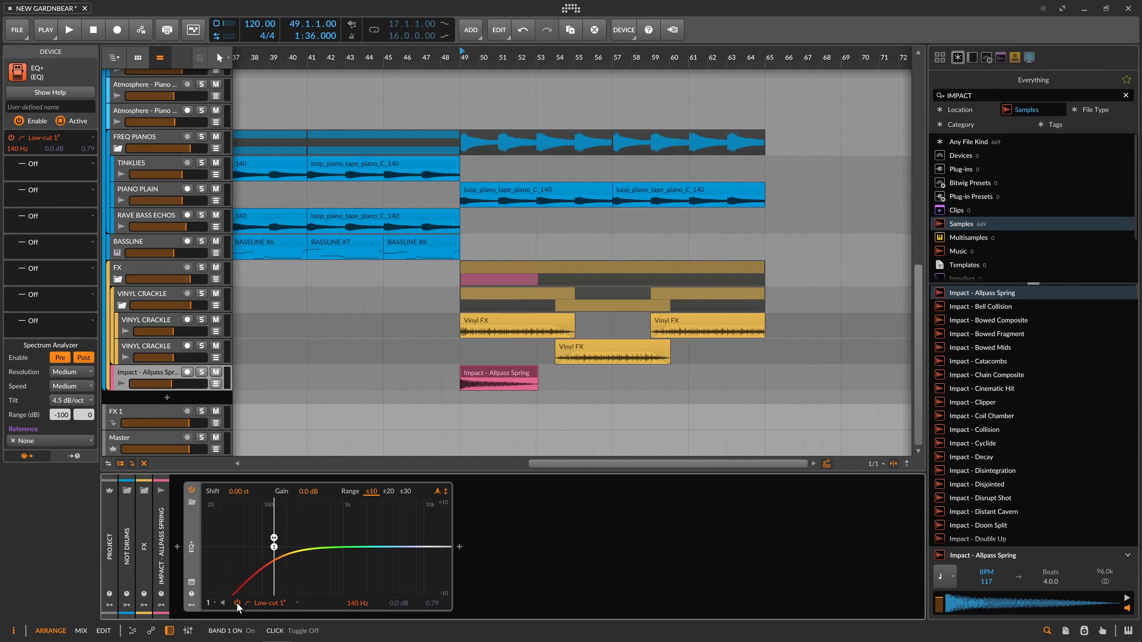
pyautogui.click(192, 553)
pyautogui.press('Delete')
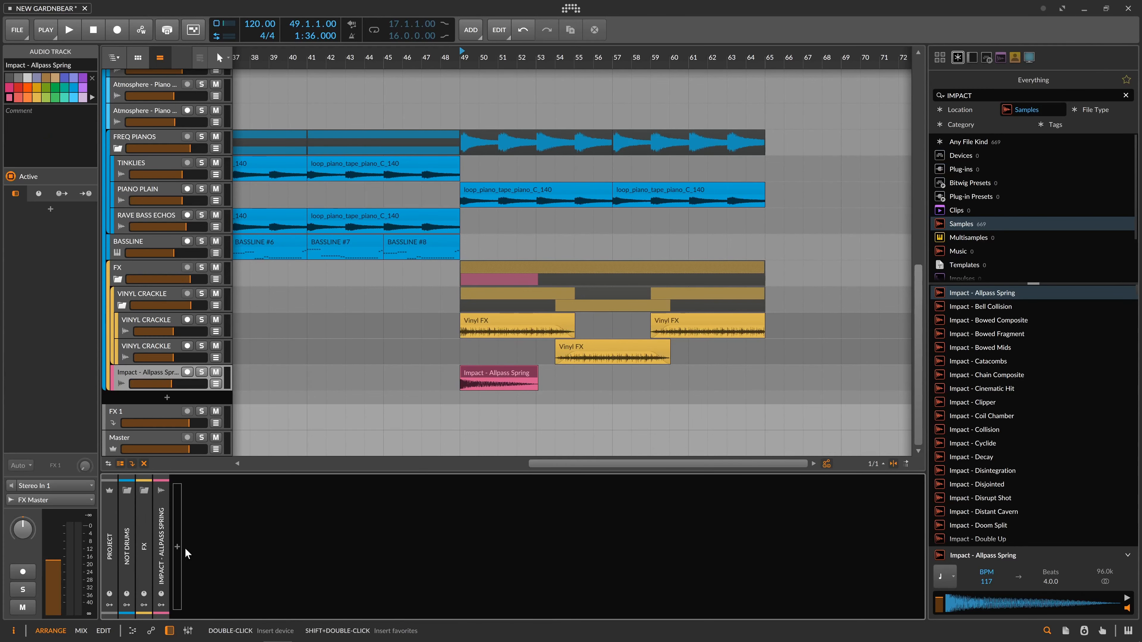
# - Insert an EQ-5 on the impact track
pyautogui.click(184, 548)
pyautogui.write('eq')
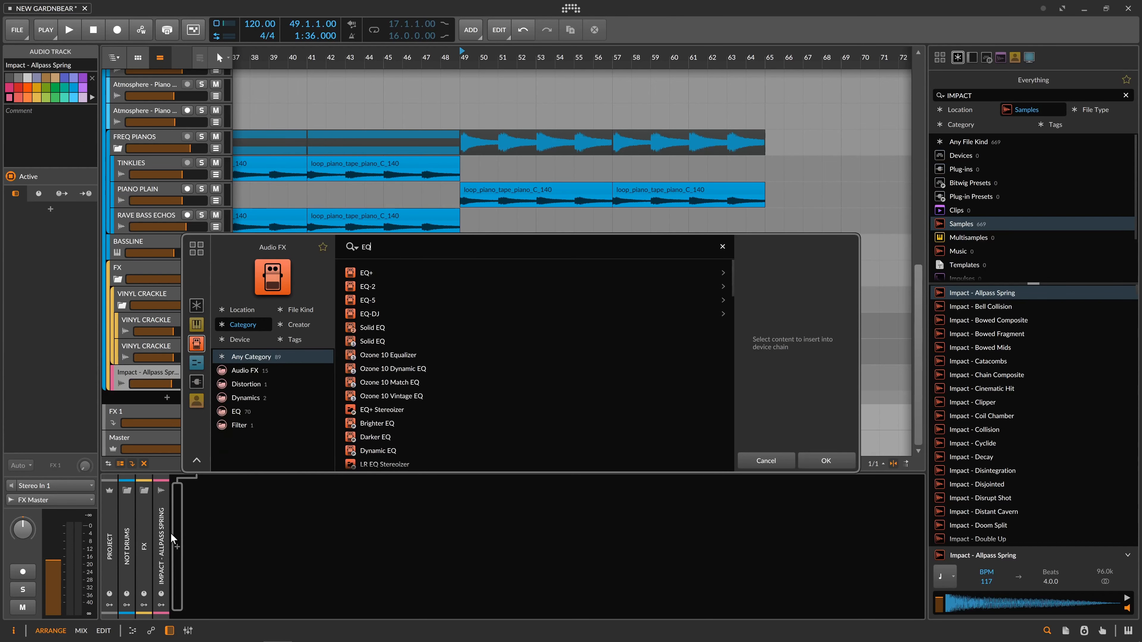
pyautogui.press('Down')
pyautogui.press('Down')
pyautogui.press('Return')
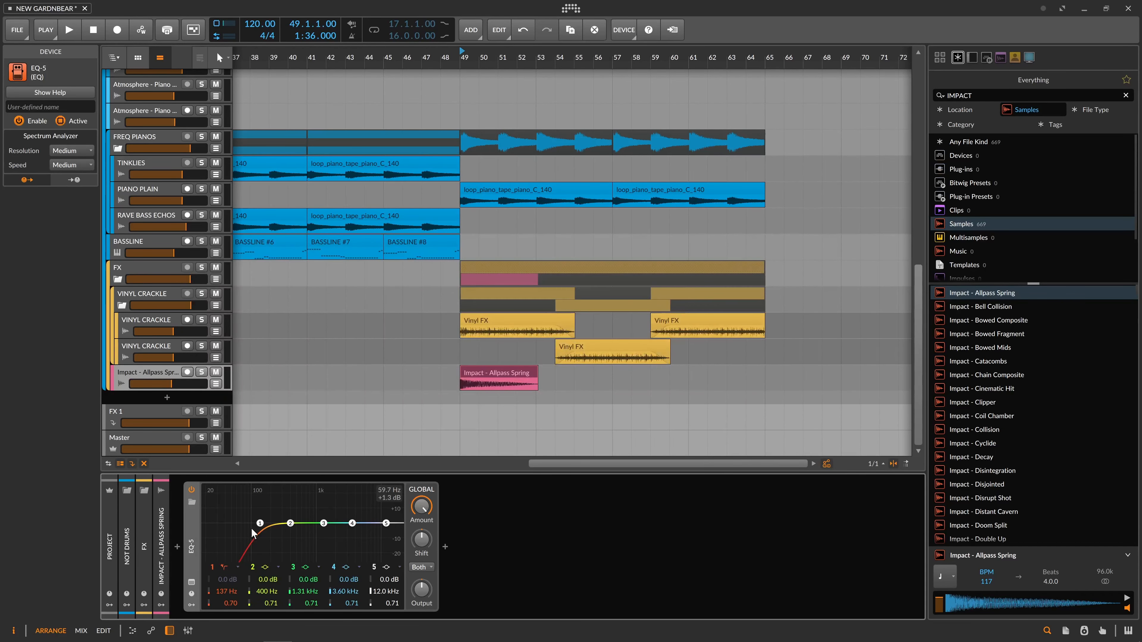
# - Switch off EQ-5's band 1 and make band 5 a 2-pole low-pass at 518 Hz with a Q of 0.10
pyautogui.click(213, 567)
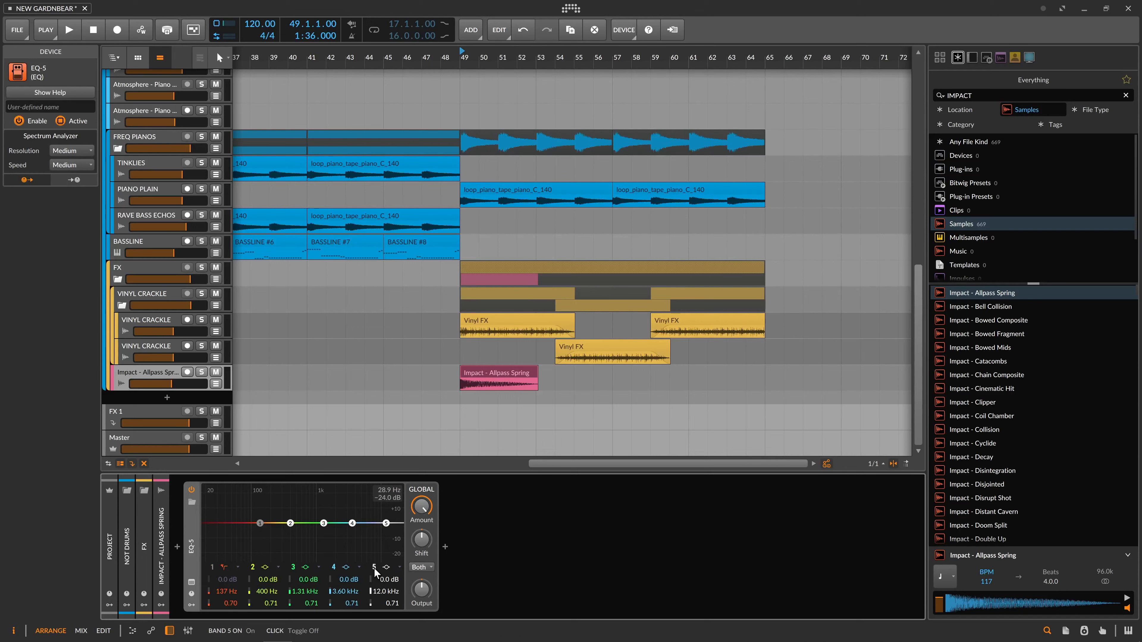
pyautogui.click(387, 568)
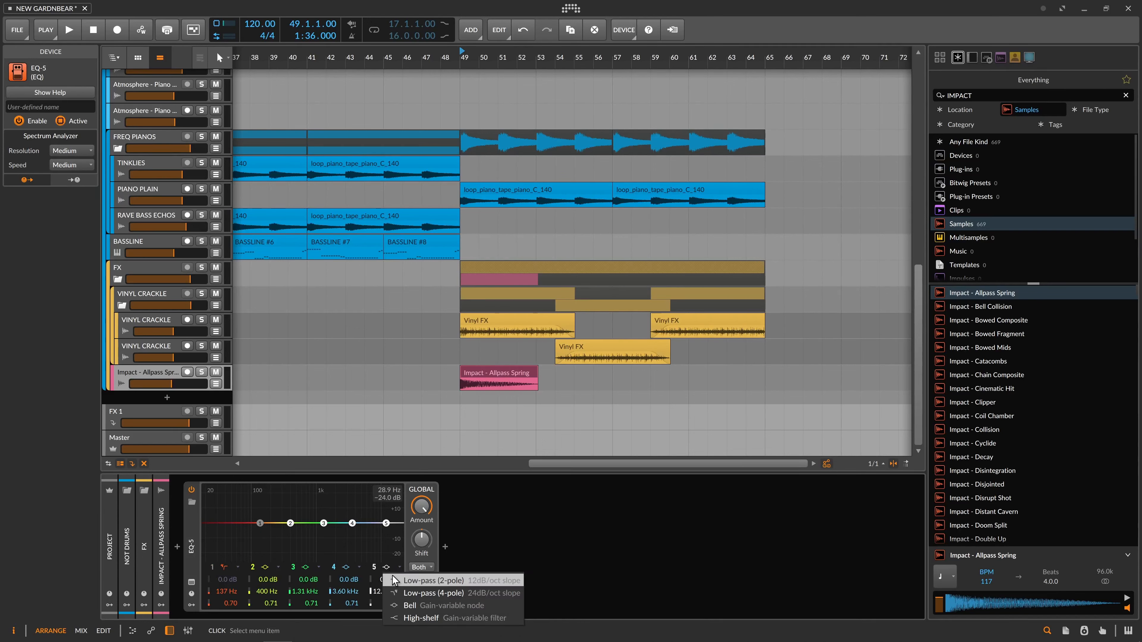
pyautogui.click(394, 578)
pyautogui.moveTo(393, 604); pyautogui.dragTo(392, 630)
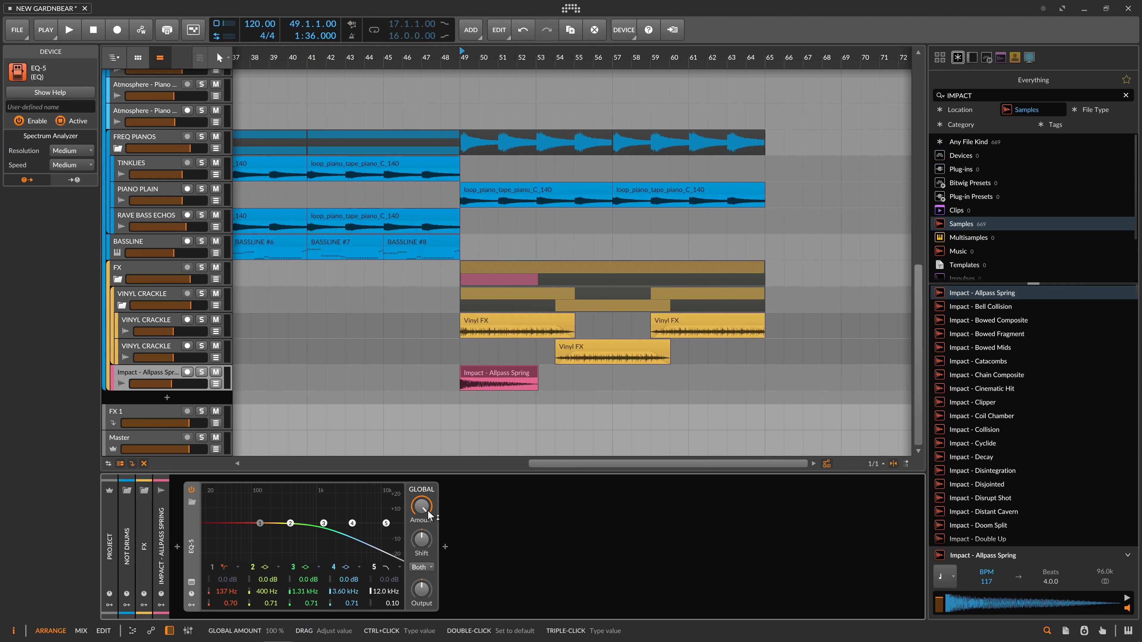
pyautogui.moveTo(387, 580); pyautogui.dragTo(386, 632)
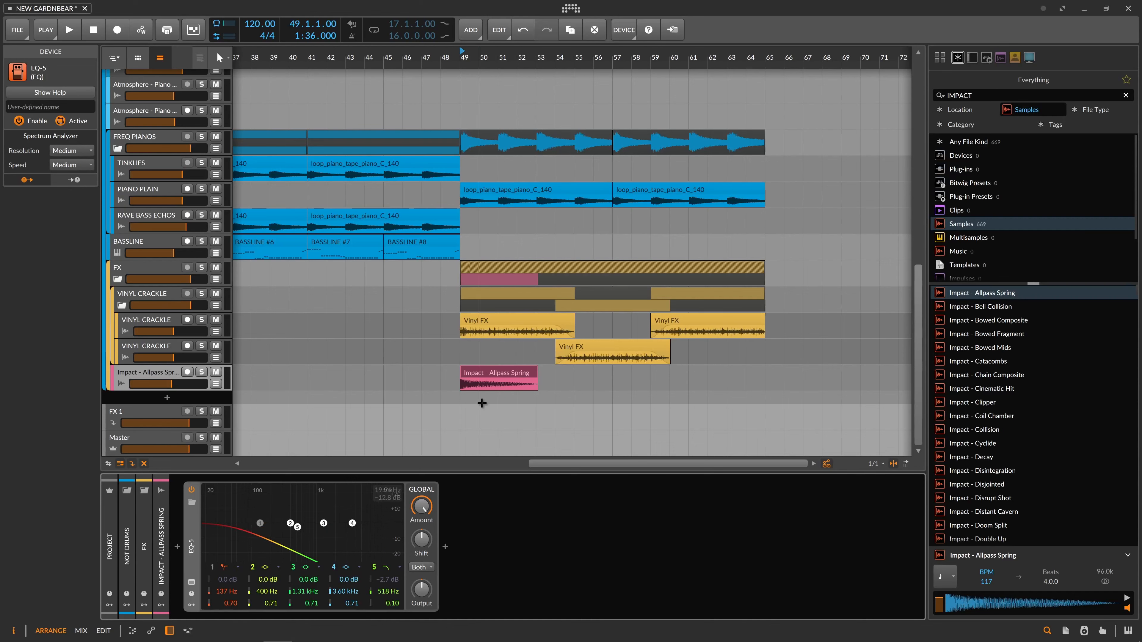
# - Audition the filtered impact in the arrangement from bar 48
pyautogui.click(454, 350)
pyautogui.press('space')
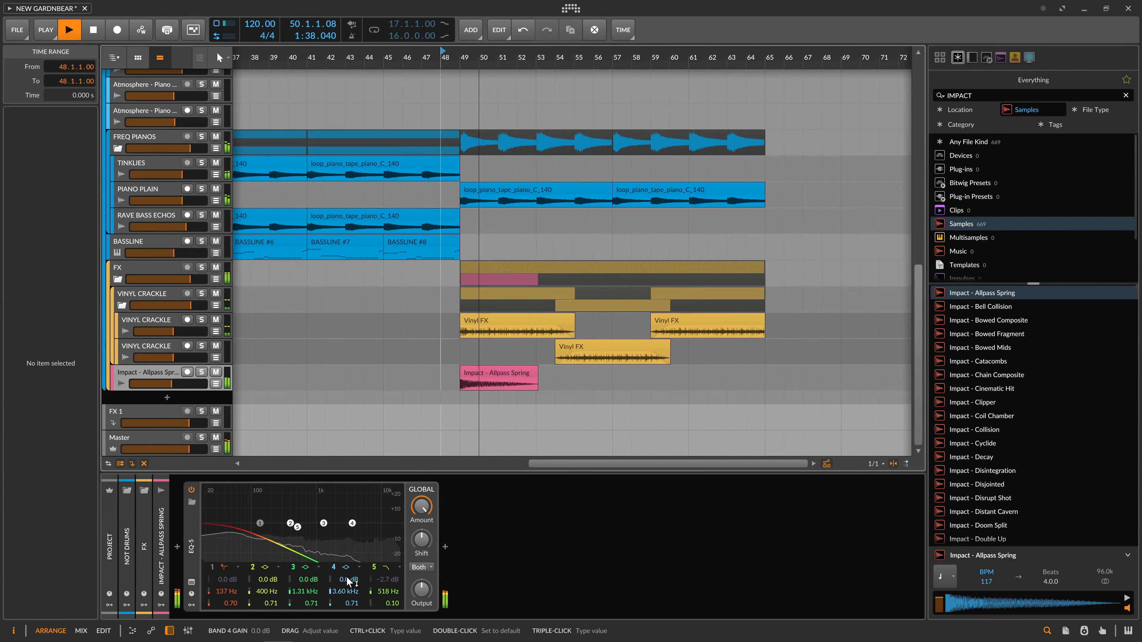
pyautogui.press('space')
# - Replace the Allpass Spring clip with the Thunder sample at bar 49, found by searching for THUNDER
pyautogui.click(505, 375)
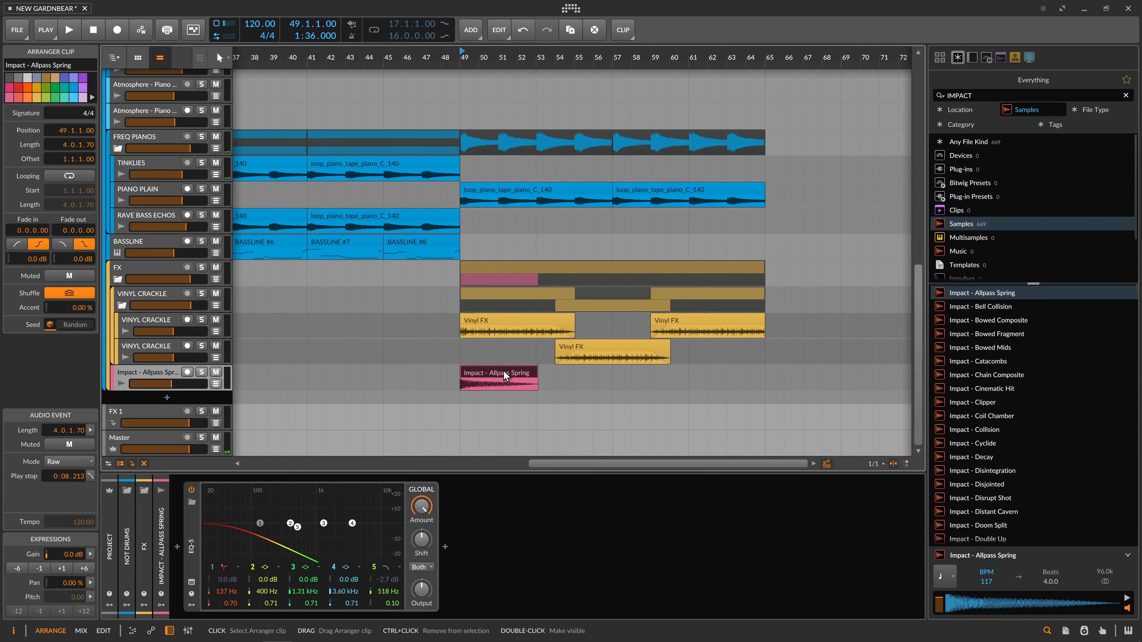
pyautogui.press('Delete')
pyautogui.click(992, 93)
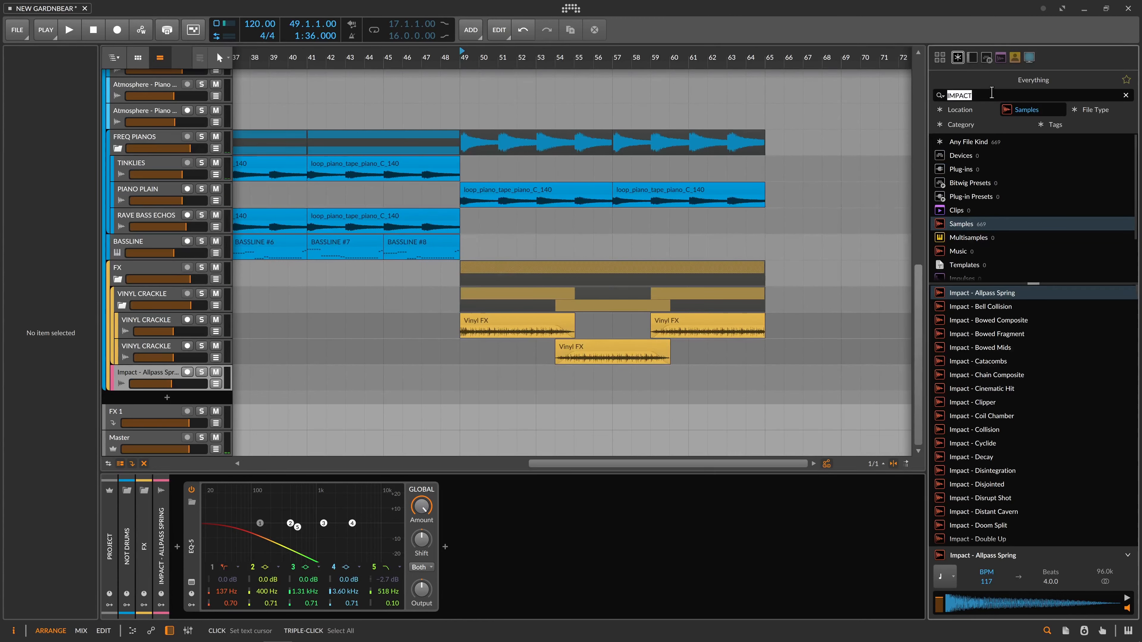
pyautogui.write('THUNDER')
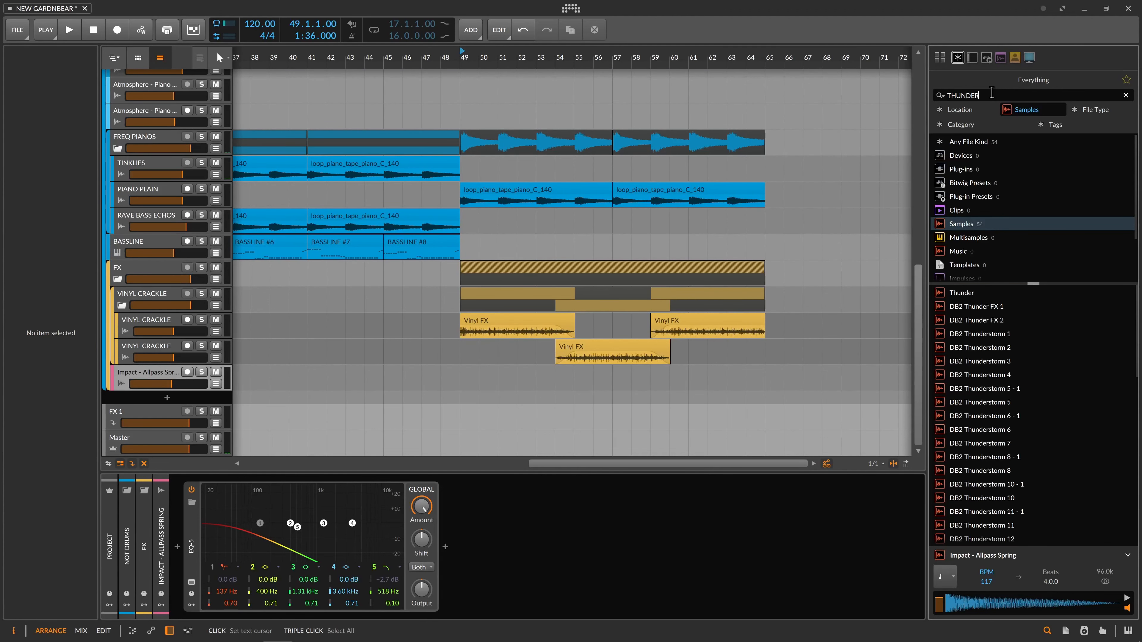
pyautogui.click(992, 294)
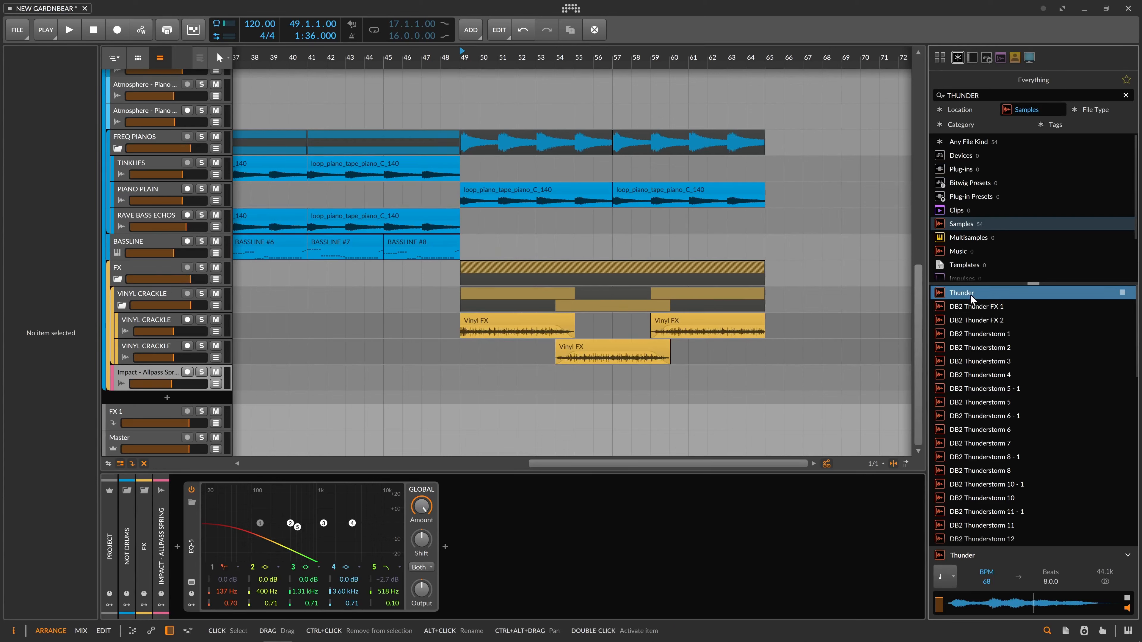
pyautogui.moveTo(970, 295); pyautogui.dragTo(487, 374)
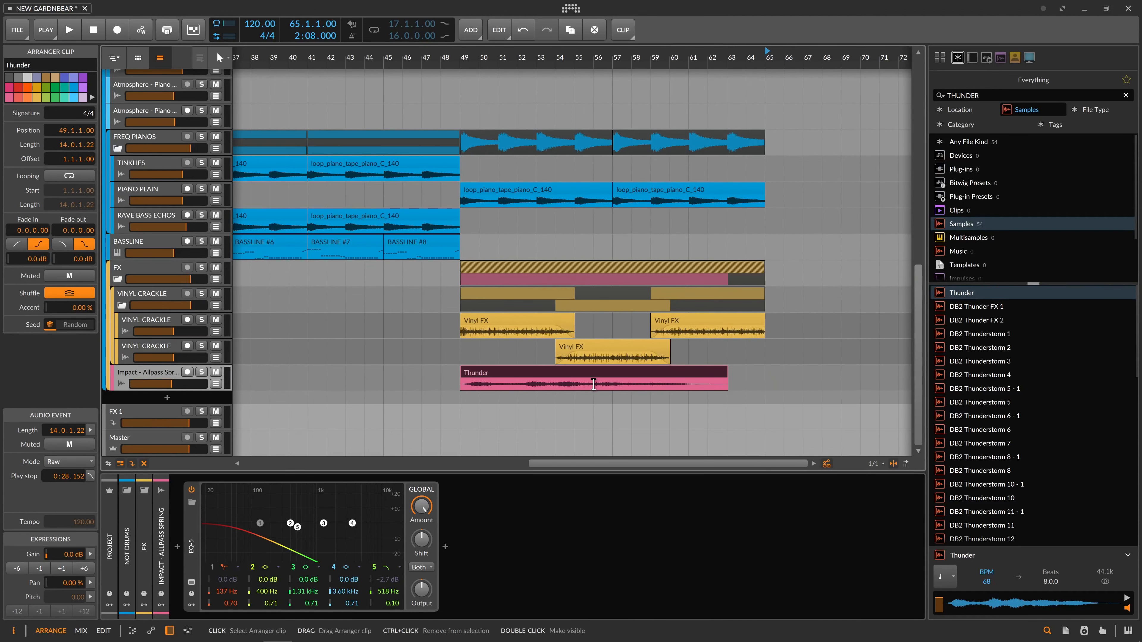
# - Duplicate the impact track holding the Thunder clip and move the copy's Thunder clip to start at bar 59
pyautogui.click(708, 377)
pyautogui.moveTo(158, 370); pyautogui.dragTo(155, 370)
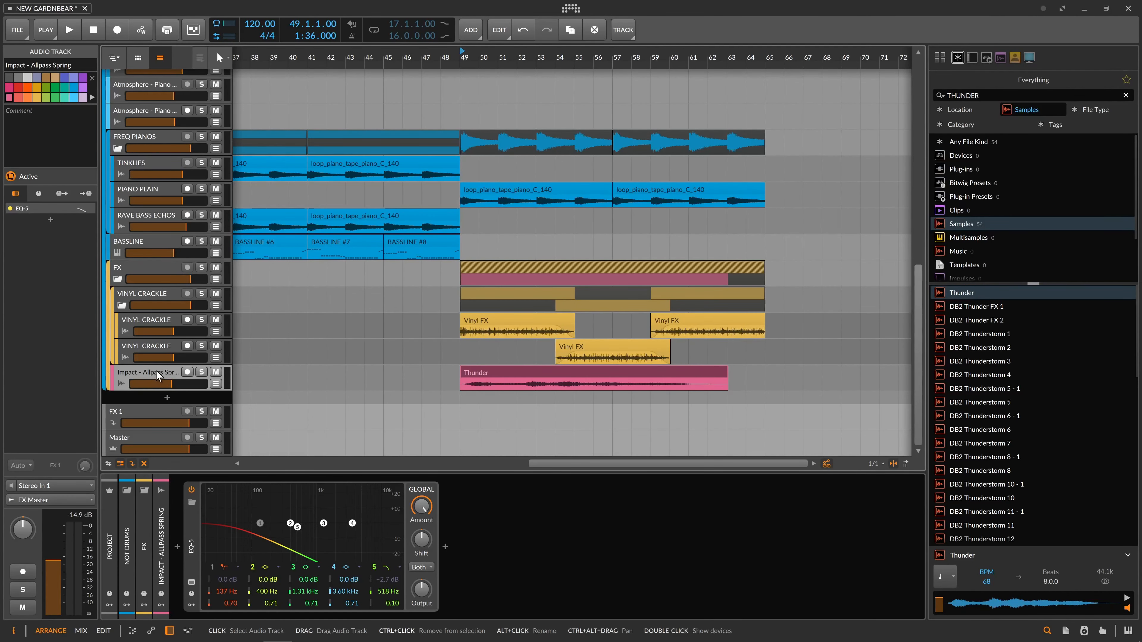
pyautogui.hotkey('ctrl', 'd')
pyautogui.moveTo(509, 372); pyautogui.dragTo(740, 375)
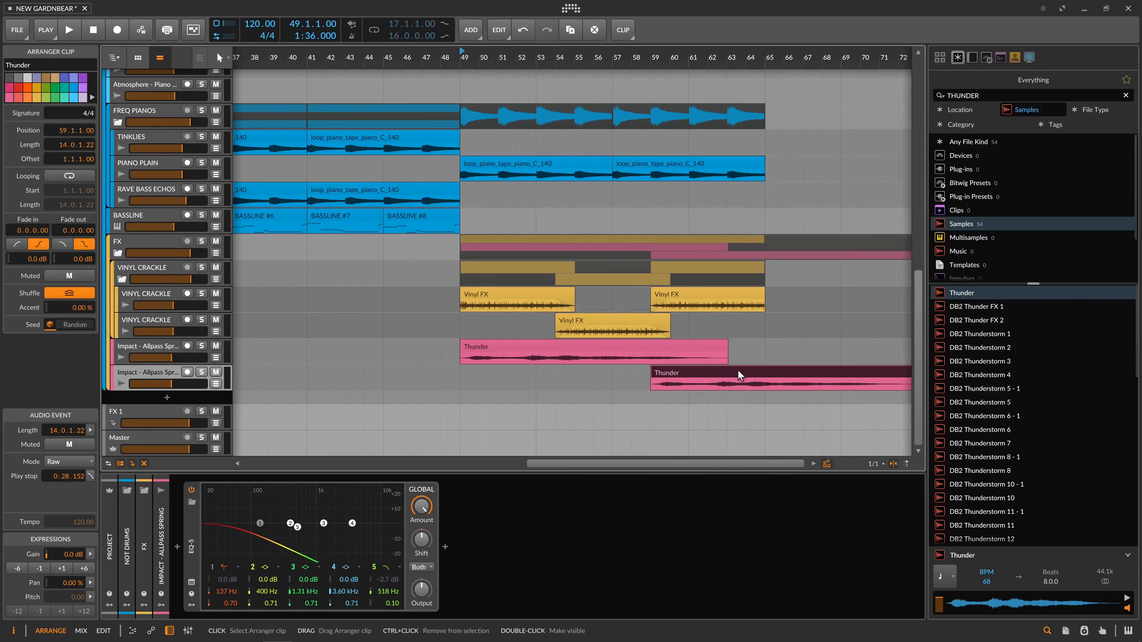
# - Cut the second Thunder clip off at bar 65 and add a short fade-out to the end of the first one
pyautogui.click(766, 385)
pyautogui.hotkey('ctrl', 'e')
pyautogui.click(780, 373)
pyautogui.press('Delete')
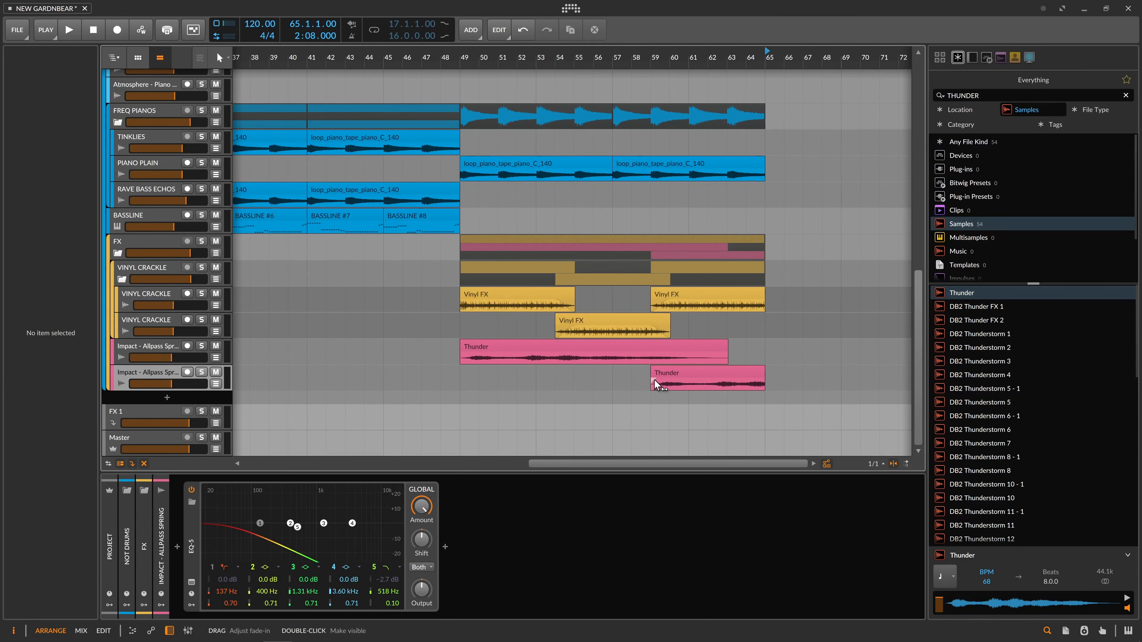
pyautogui.moveTo(726, 354); pyautogui.dragTo(696, 360)
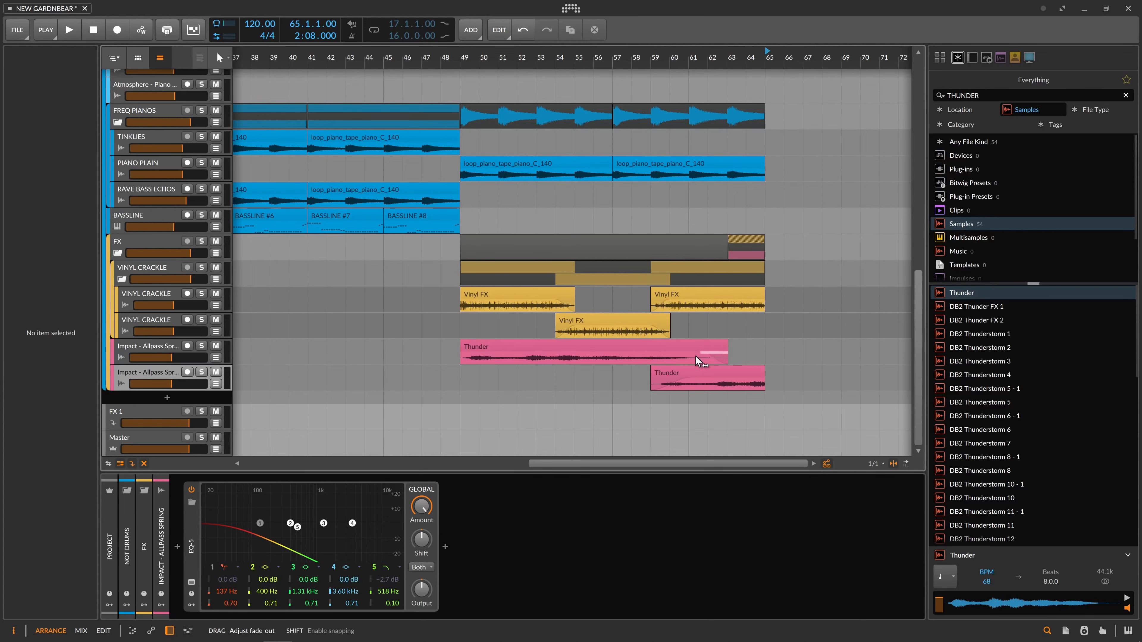
pyautogui.click(677, 359)
# - Group the two Thunder tracks and name the group THUNDER THING
pyautogui.click(150, 343)
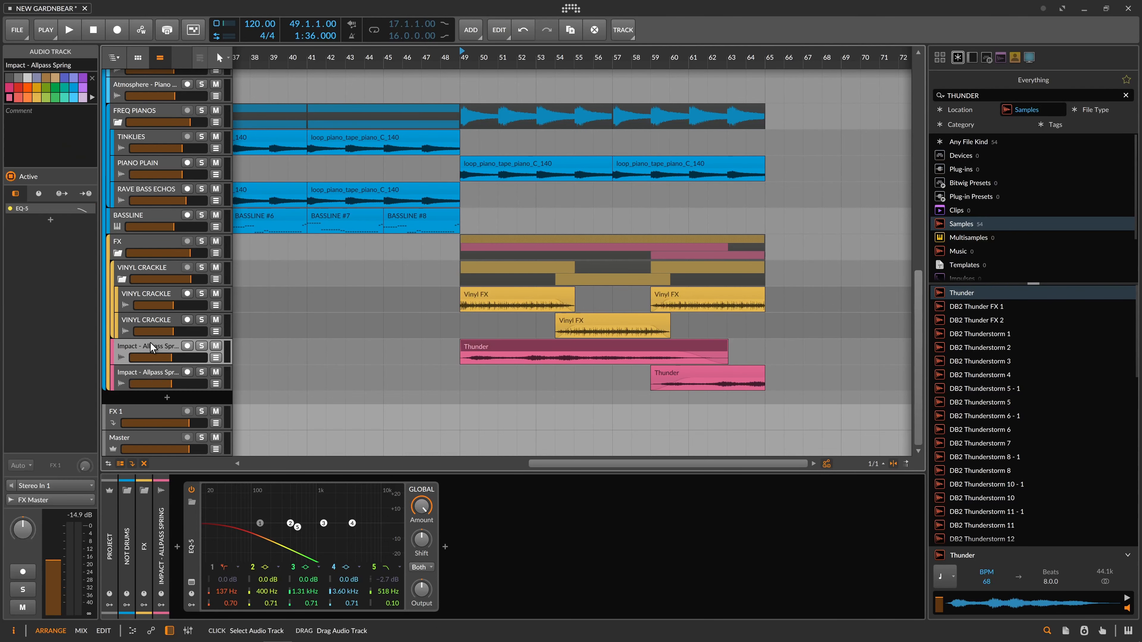
pyautogui.keyDown('shift'); pyautogui.click(151, 380); pyautogui.keyUp('shift')
pyautogui.hotkey('ctrl', 'g')
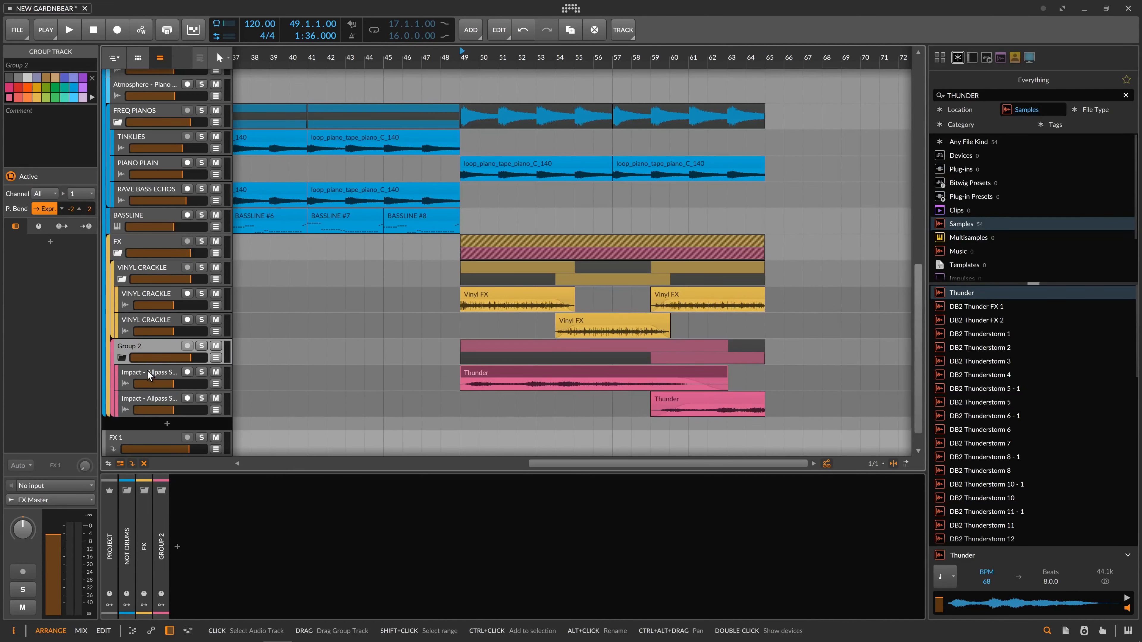
pyautogui.doubleClick(144, 345)
pyautogui.write('TH')
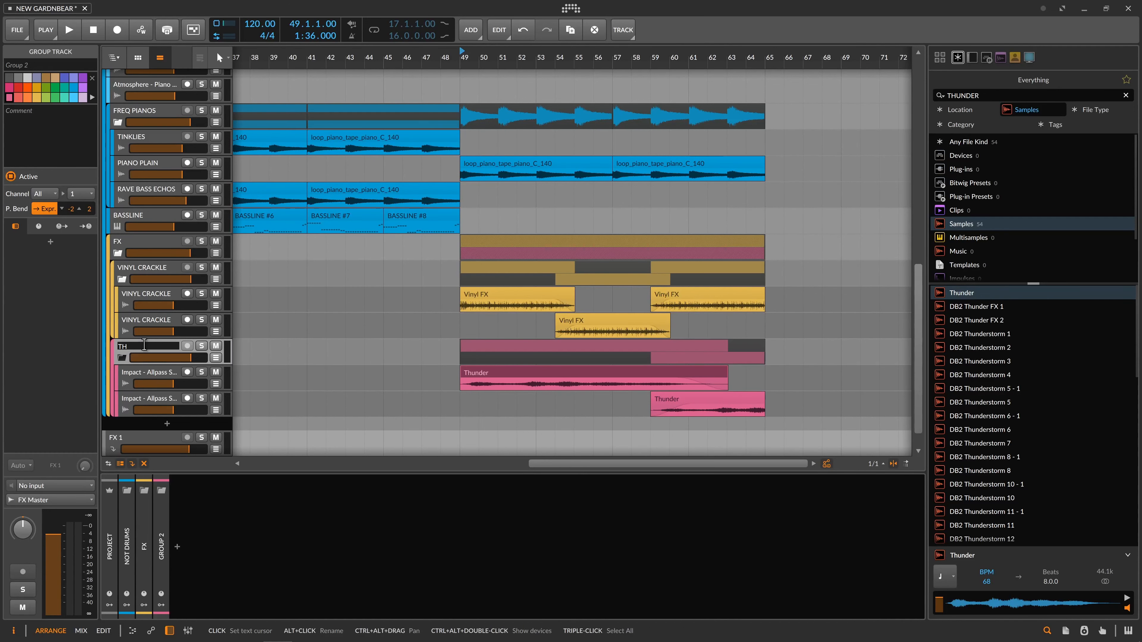
pyautogui.write('UNDER THING')
pyautogui.press('Return')
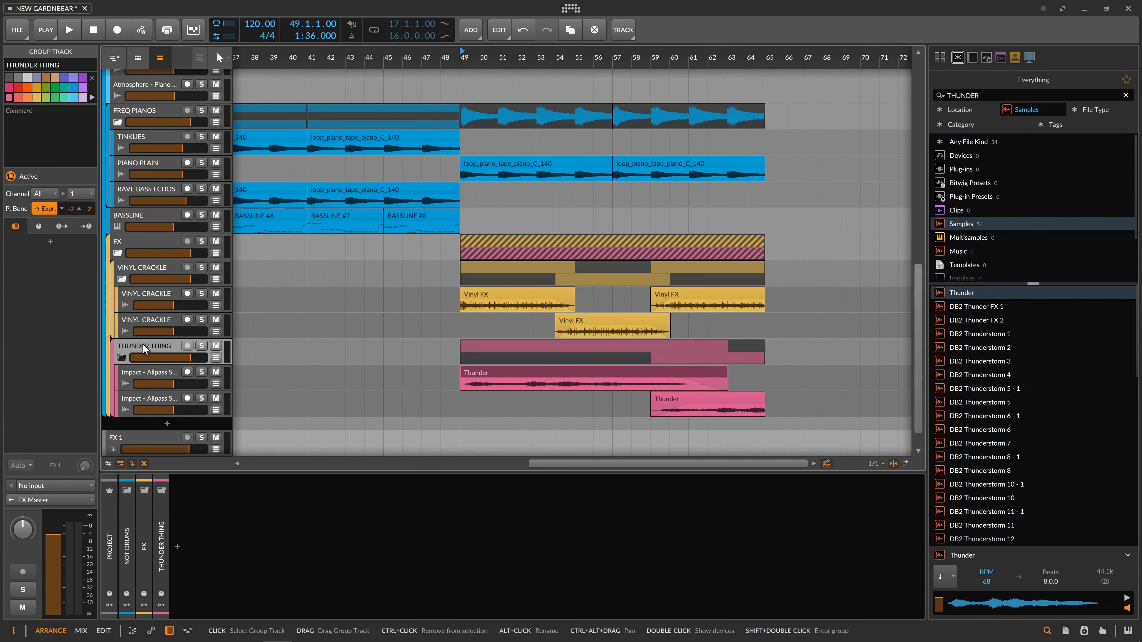
# - Collapse the THUNDER THING and VINYL CRACKLE groups and add a new audio track inside the FX group
pyautogui.click(122, 358)
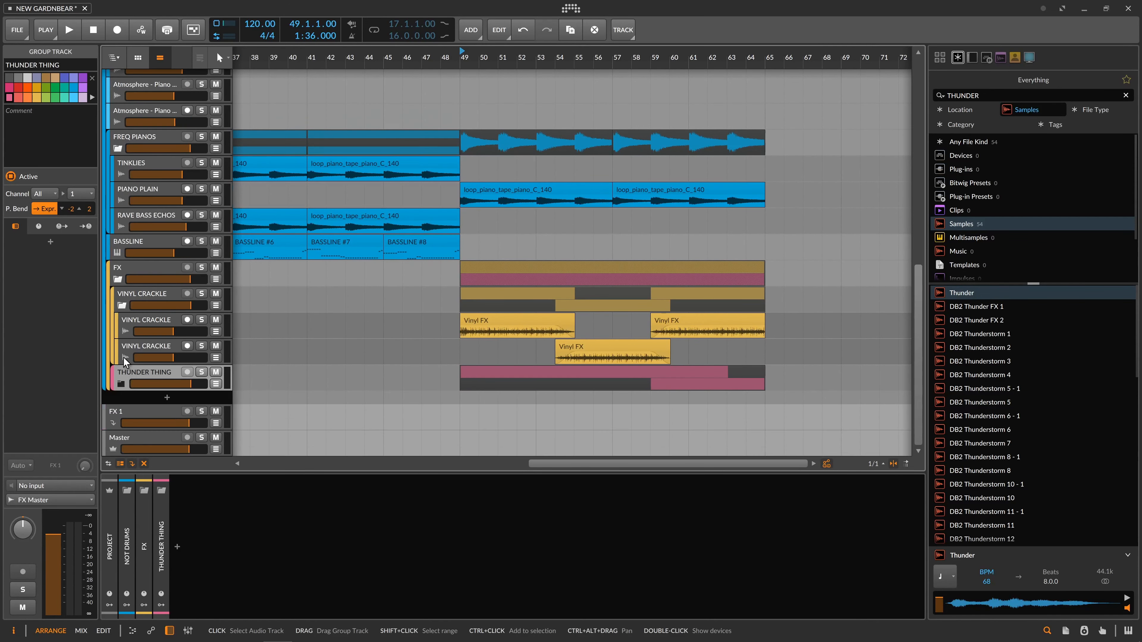
pyautogui.click(121, 305)
pyautogui.click(135, 328)
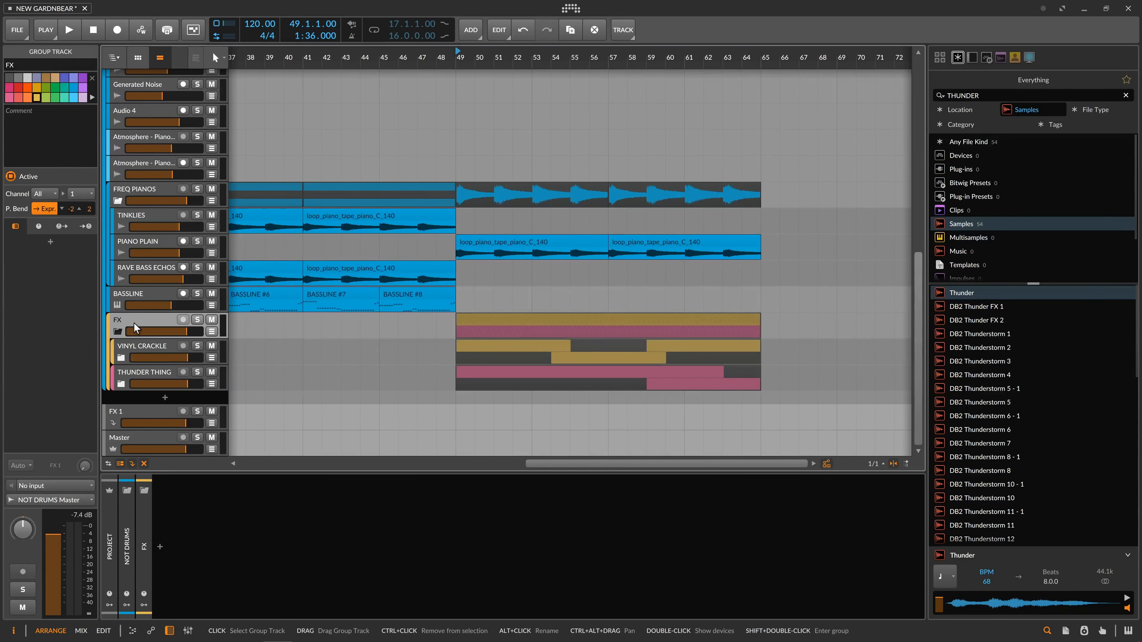
pyautogui.hotkey('ctrl', 't')
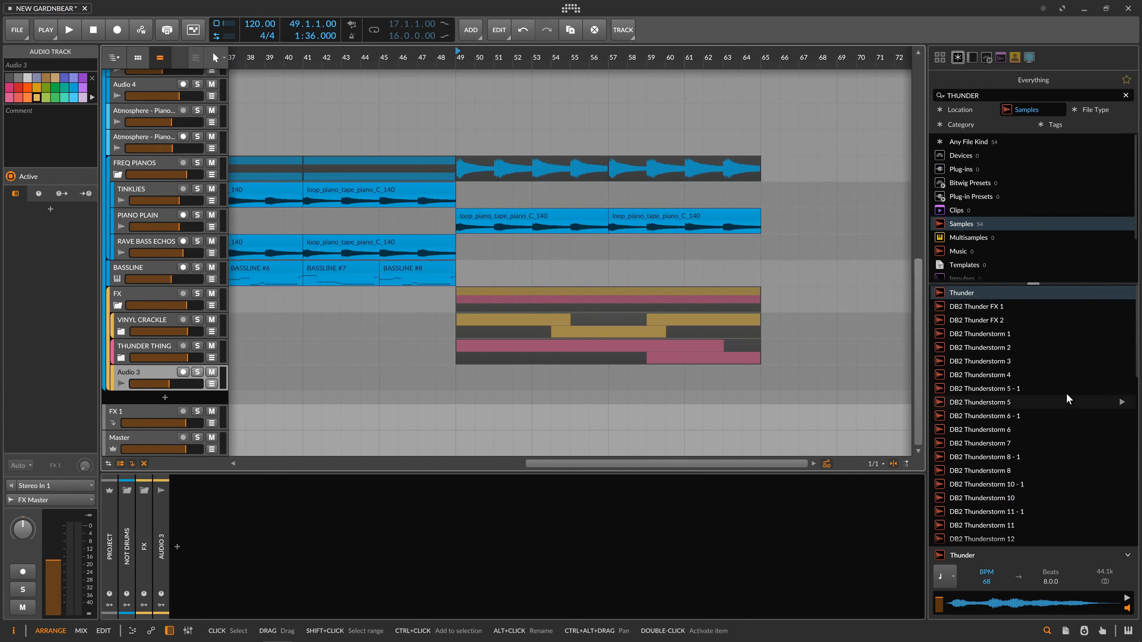
# - Audition the other THUNDER search results, from DB2 Thunder FX 1 through the thunder loops and one-shots to Tibetian Chime
pyautogui.click(967, 307)
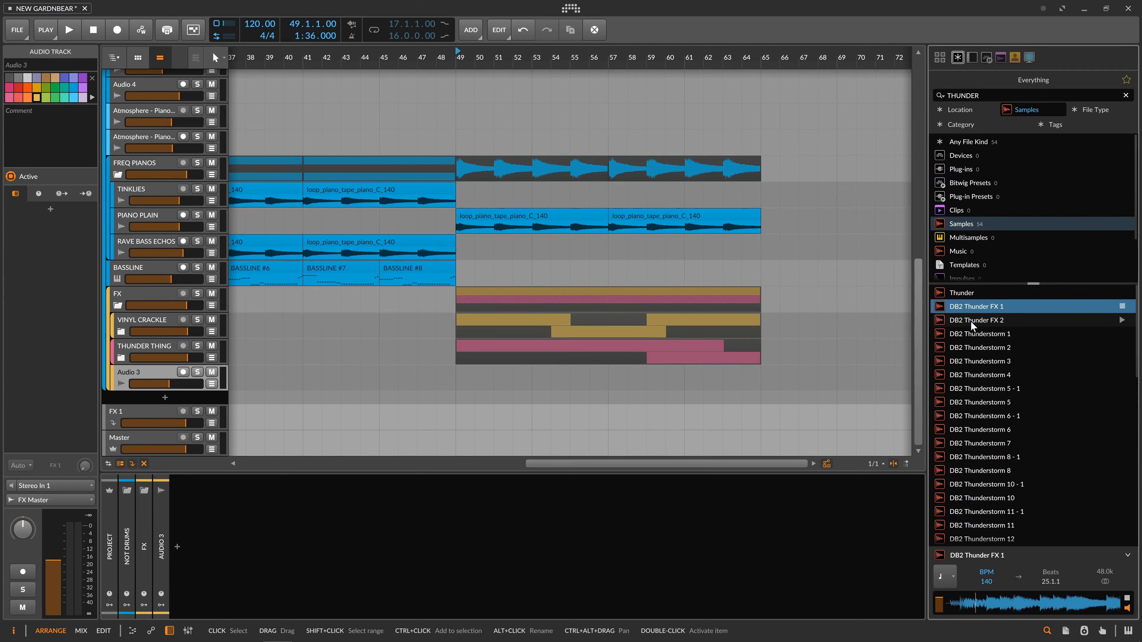
pyautogui.click(971, 321)
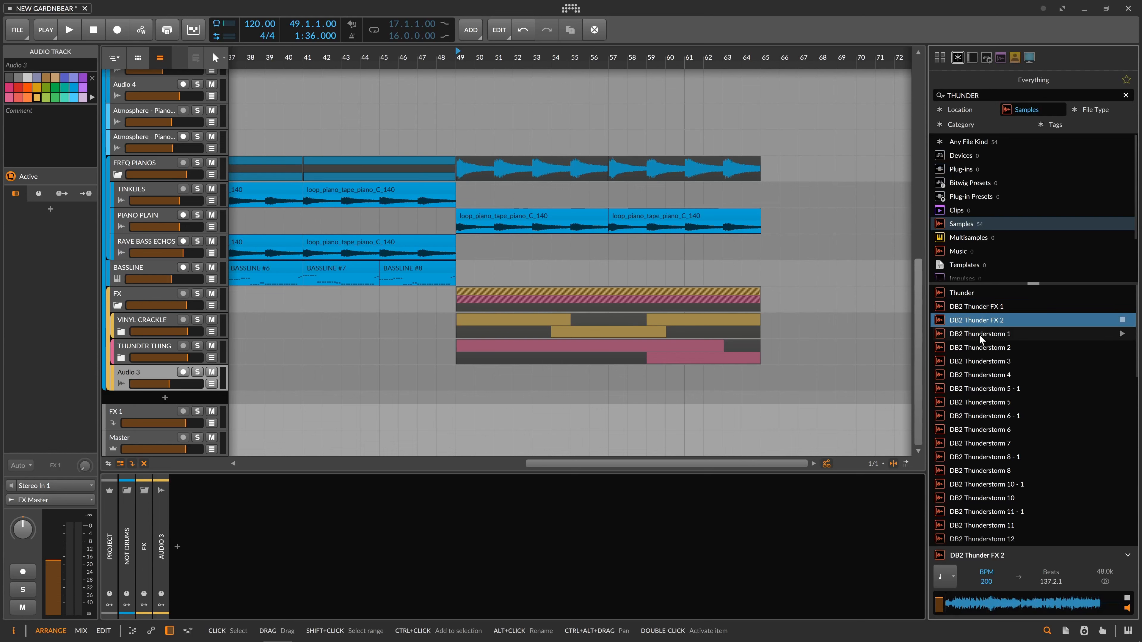
pyautogui.click(979, 334)
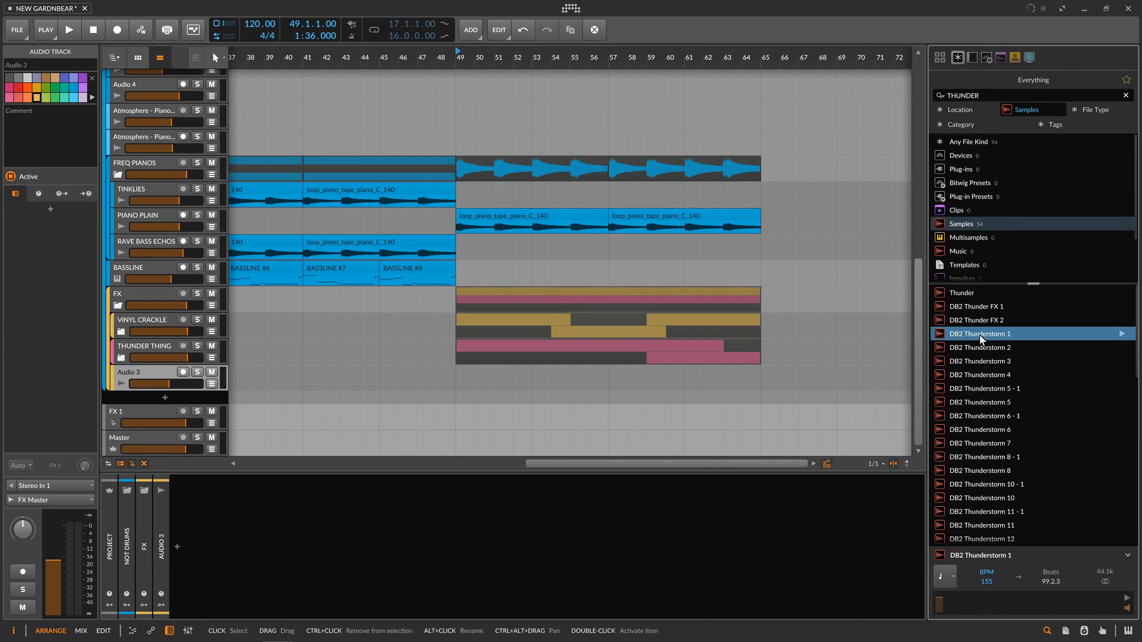
pyautogui.click(981, 347)
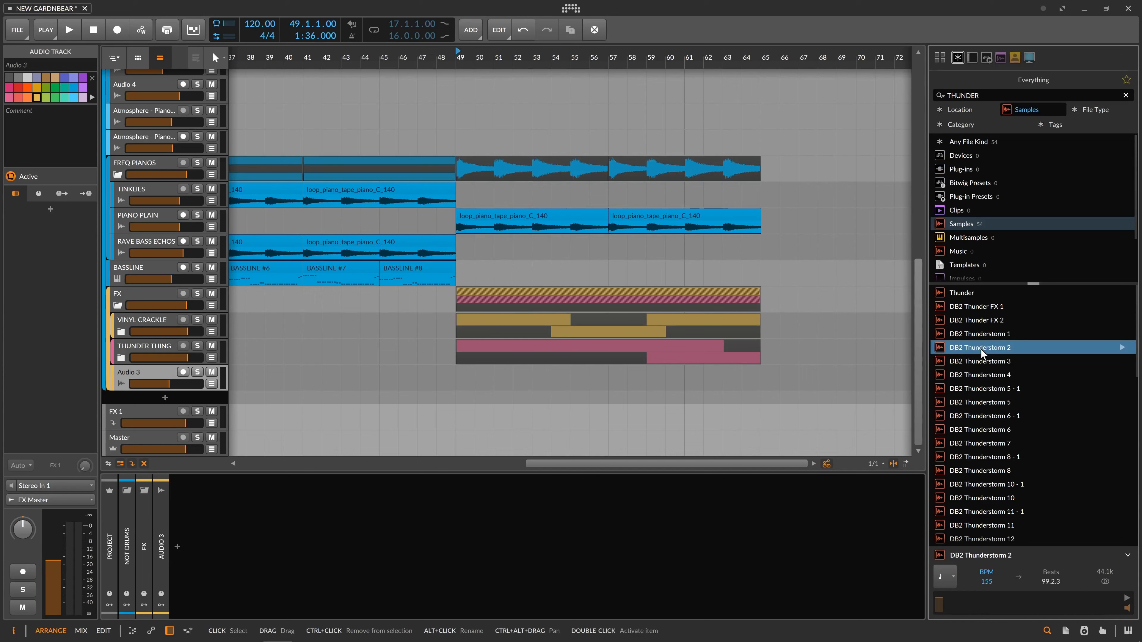
pyautogui.scroll(-5, 981, 349)
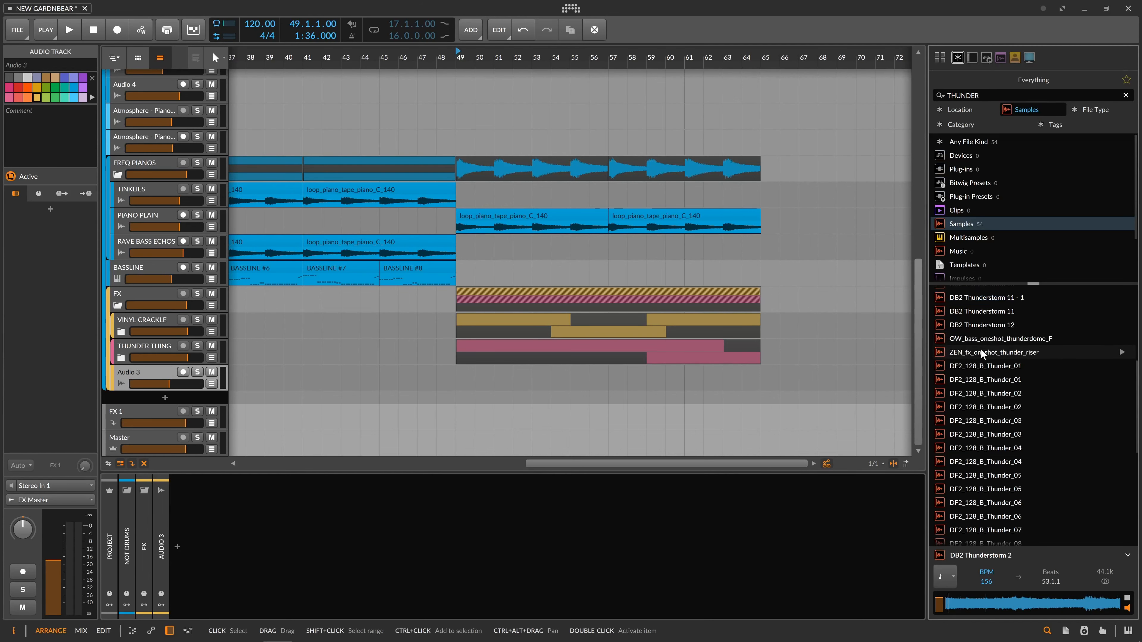
pyautogui.click(992, 339)
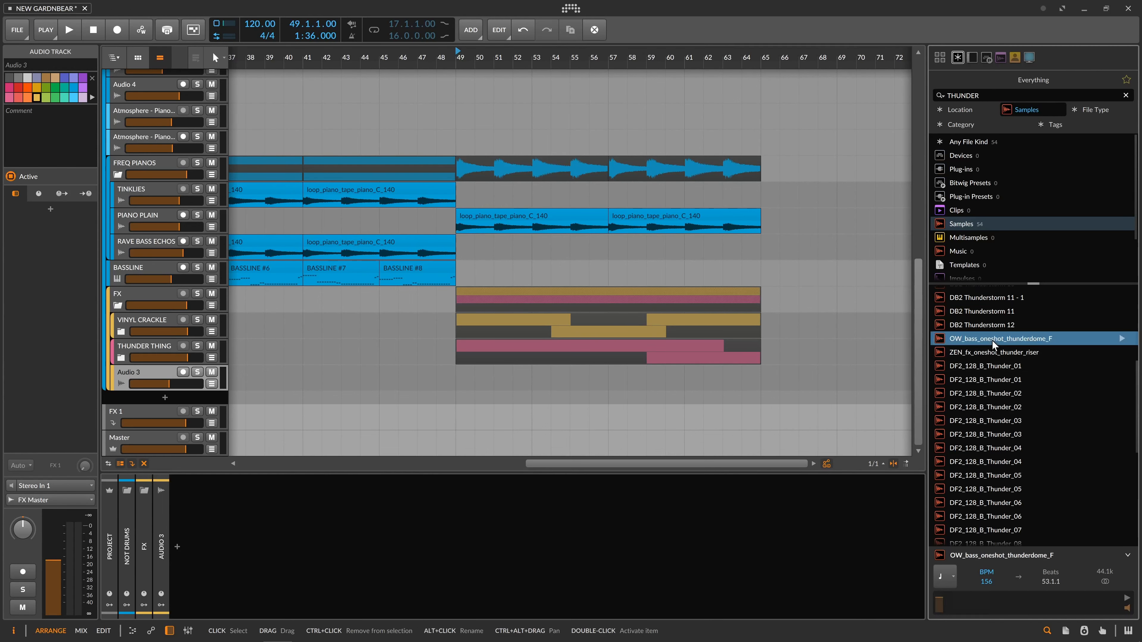
pyautogui.click(989, 350)
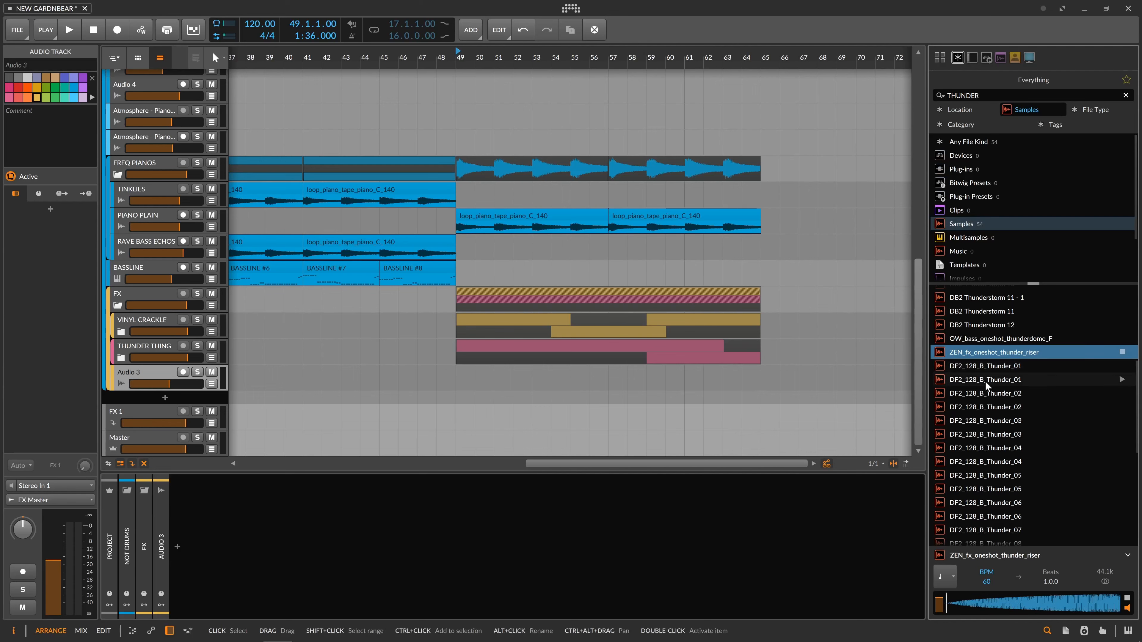
pyautogui.click(988, 367)
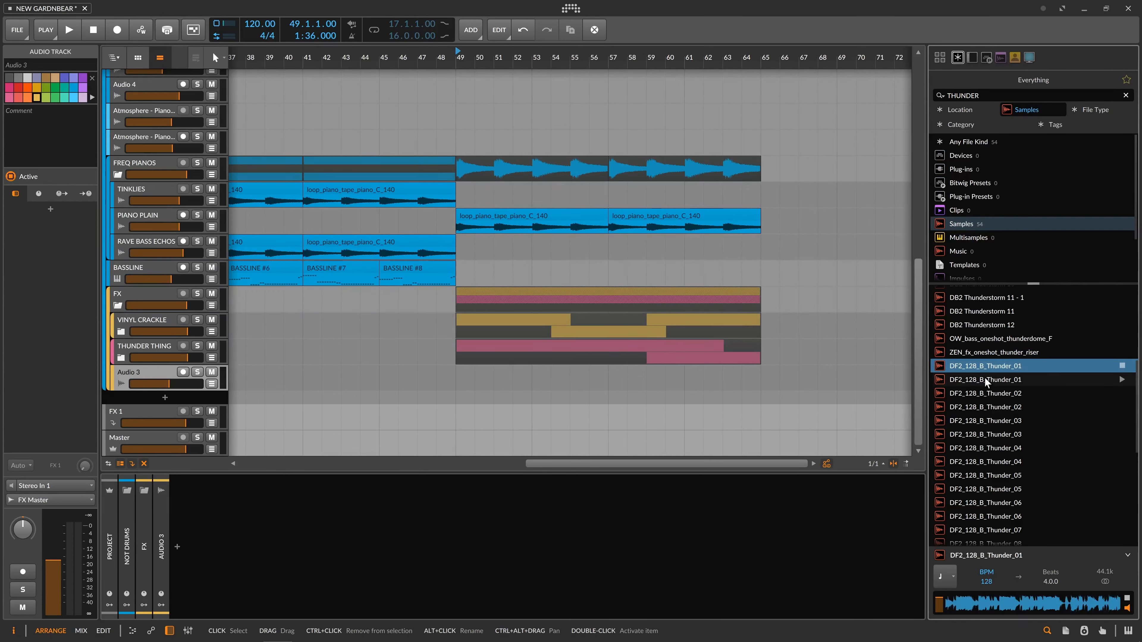
pyautogui.click(986, 379)
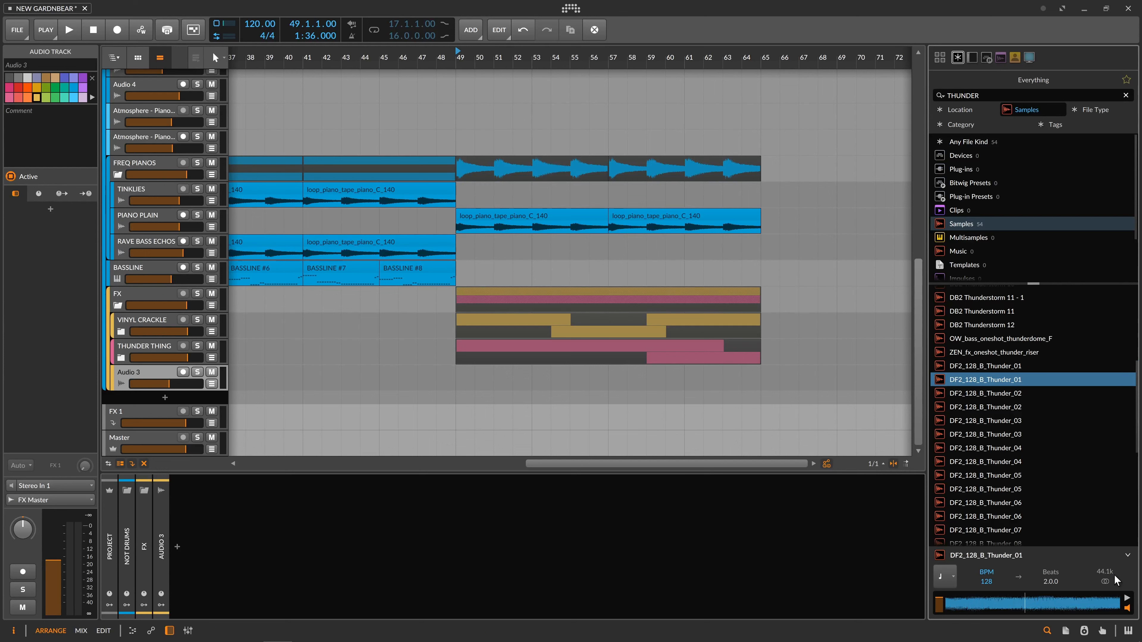
pyautogui.scroll(-2, 971, 370)
pyautogui.click(971, 370)
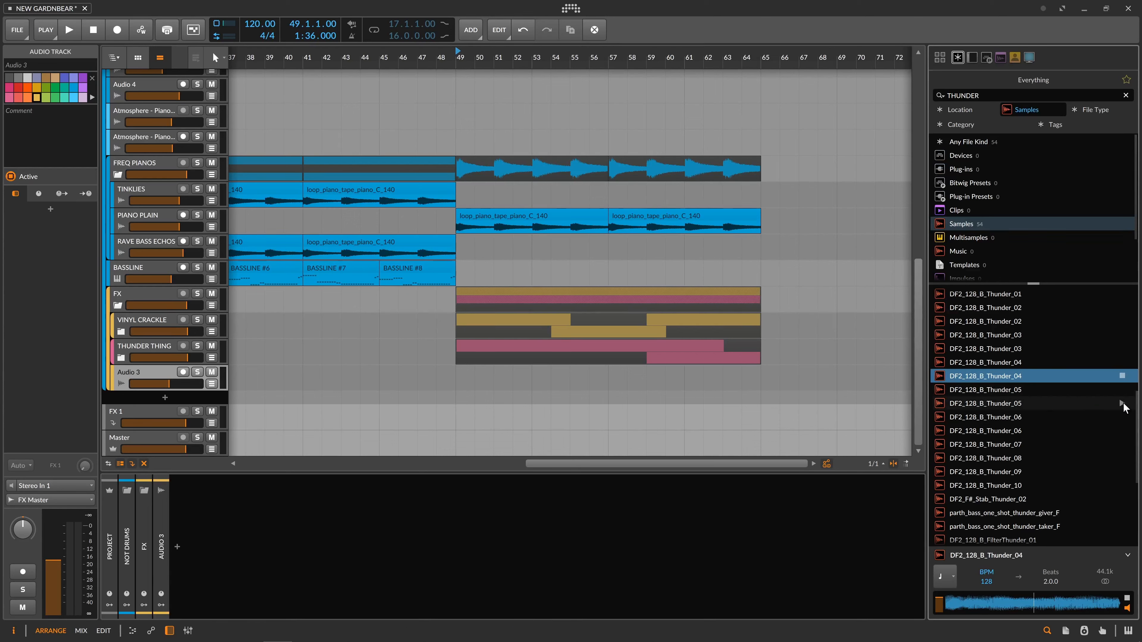
pyautogui.click(1049, 411)
pyautogui.scroll(-3, 1006, 434)
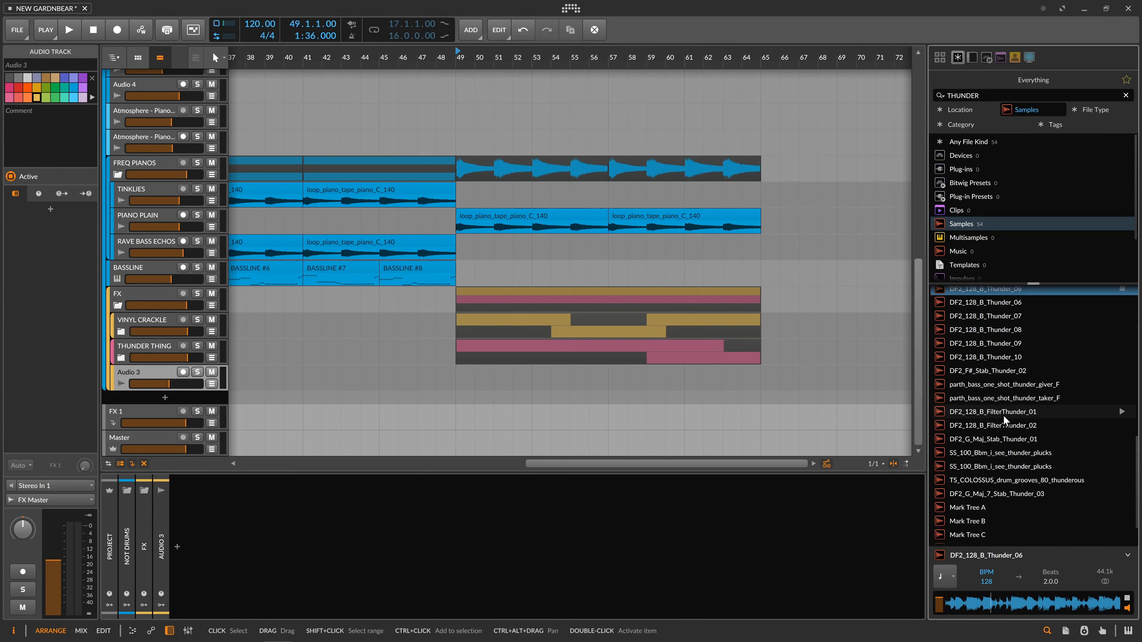
pyautogui.click(994, 387)
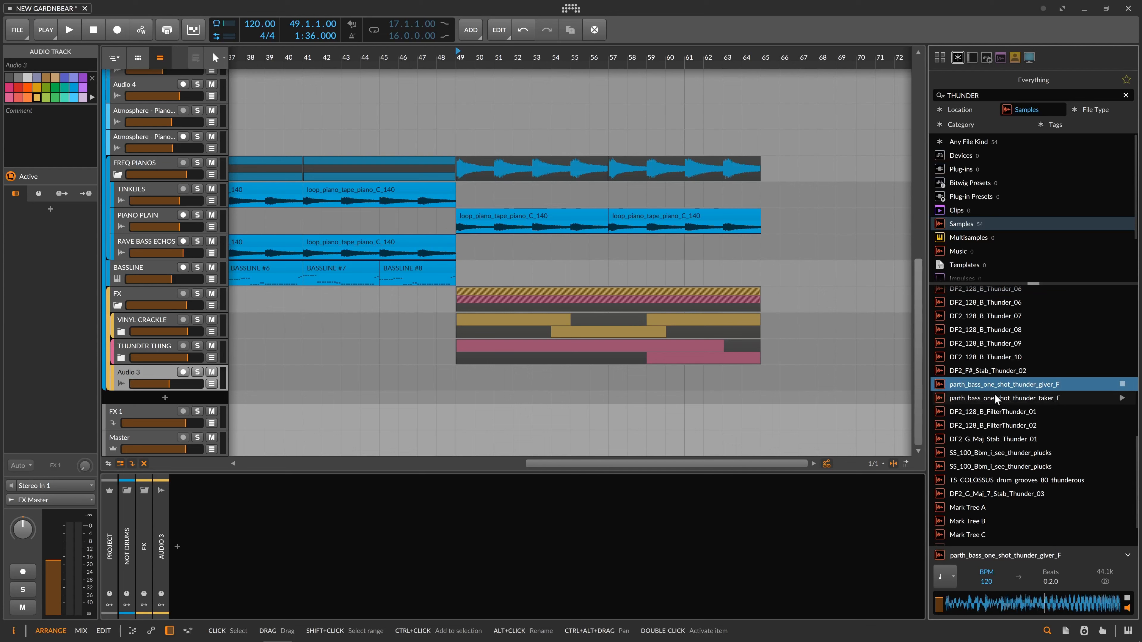
pyautogui.click(998, 396)
pyautogui.click(997, 411)
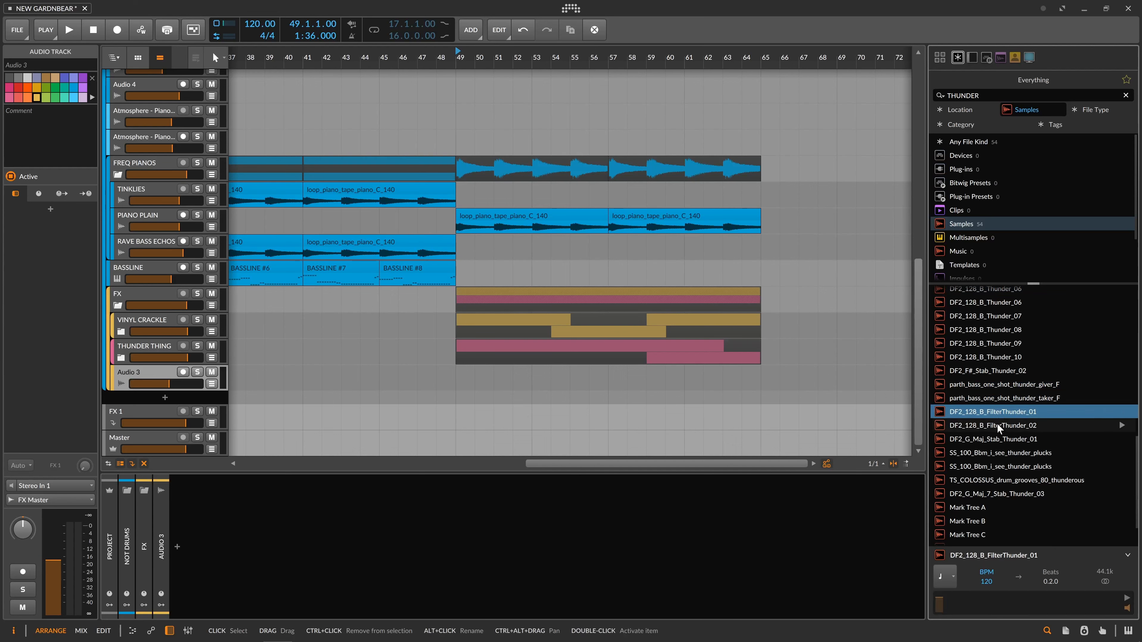
pyautogui.click(999, 425)
pyautogui.click(995, 439)
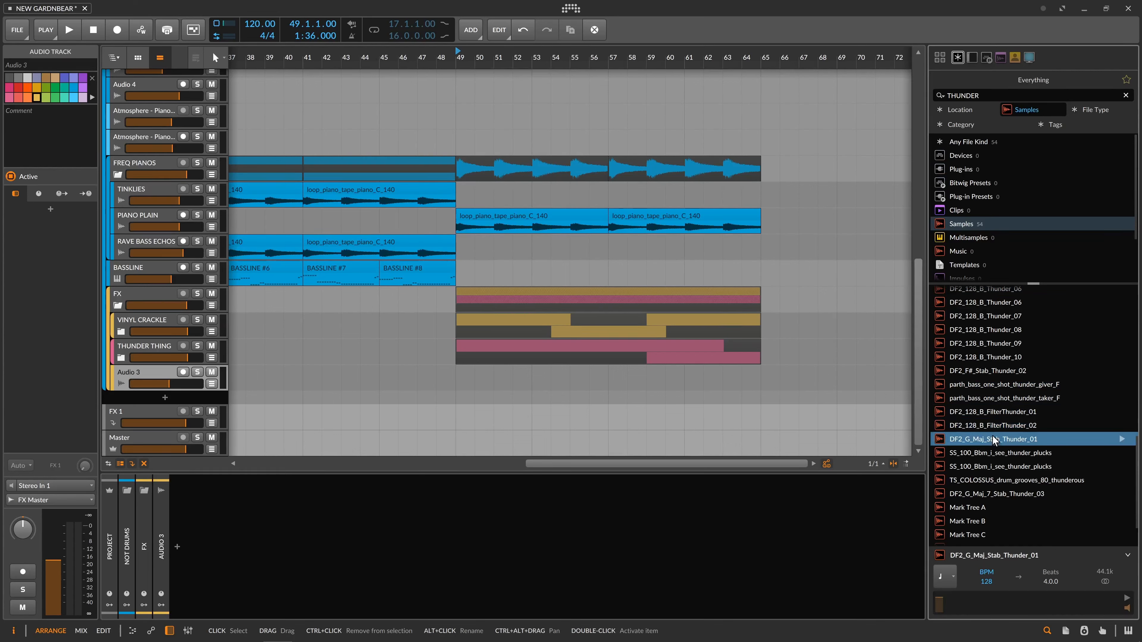
pyautogui.click(997, 454)
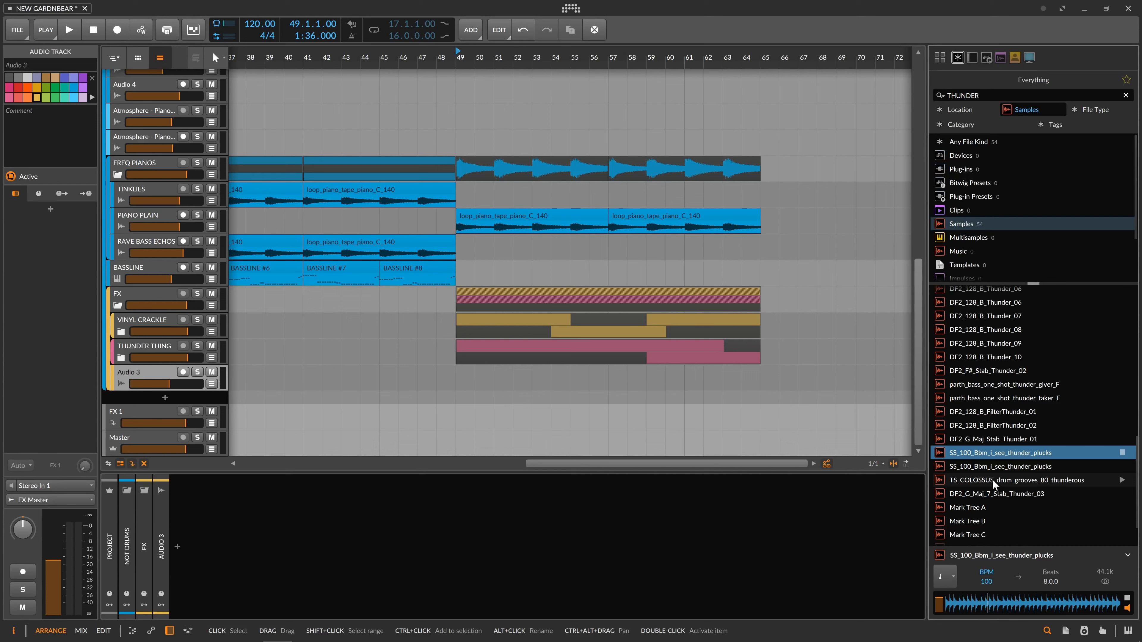
pyautogui.click(1013, 467)
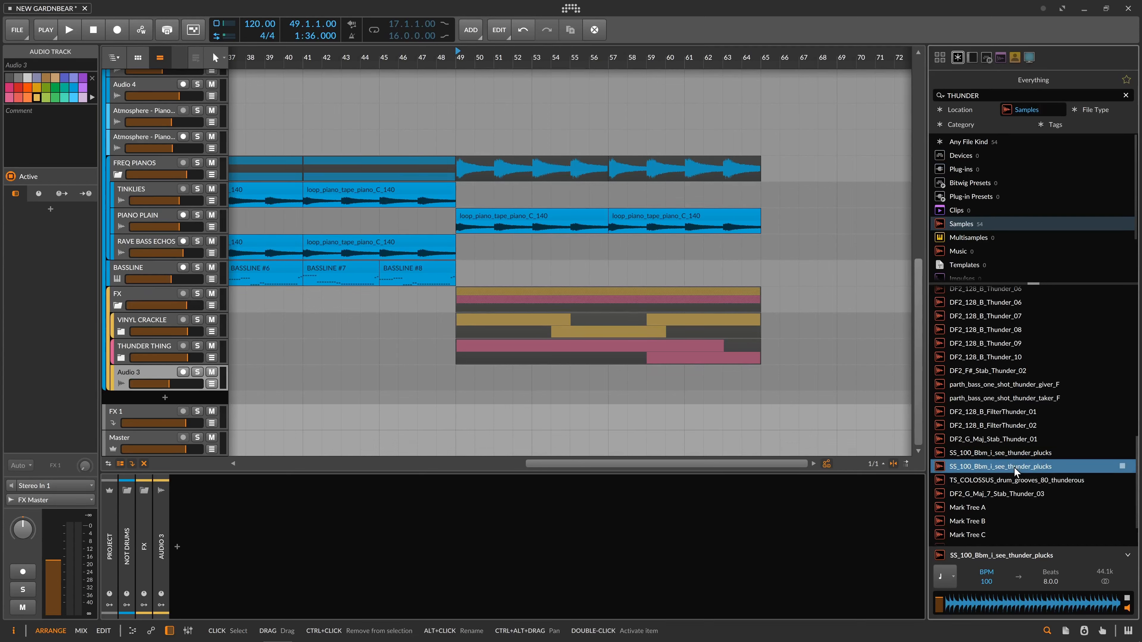
pyautogui.click(1011, 481)
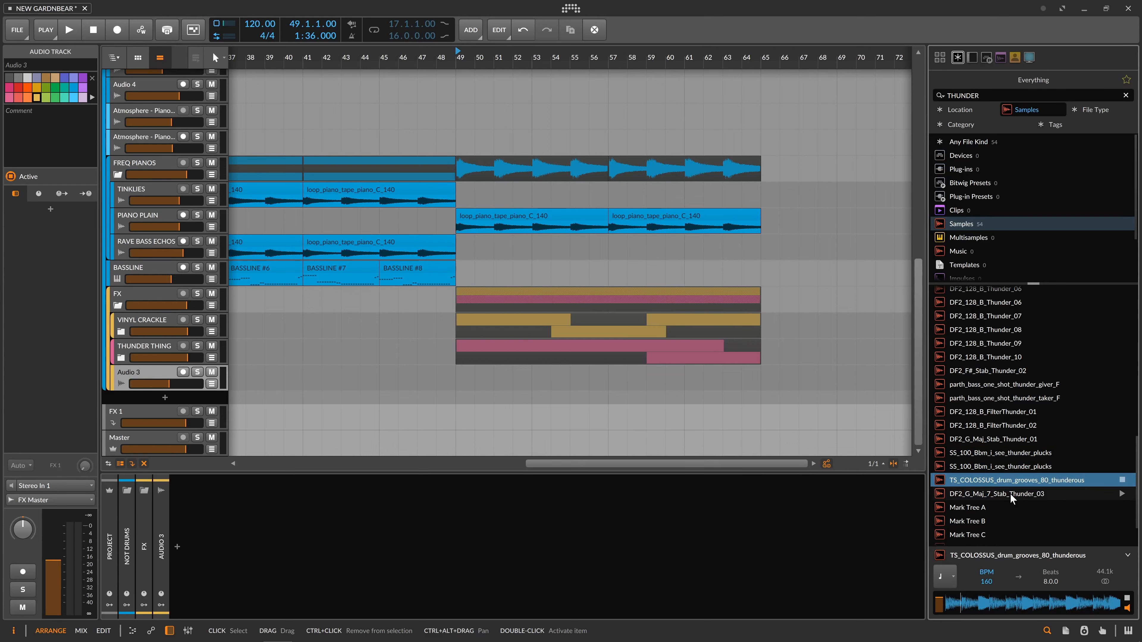
pyautogui.scroll(-1, 1010, 493)
pyautogui.click(1006, 468)
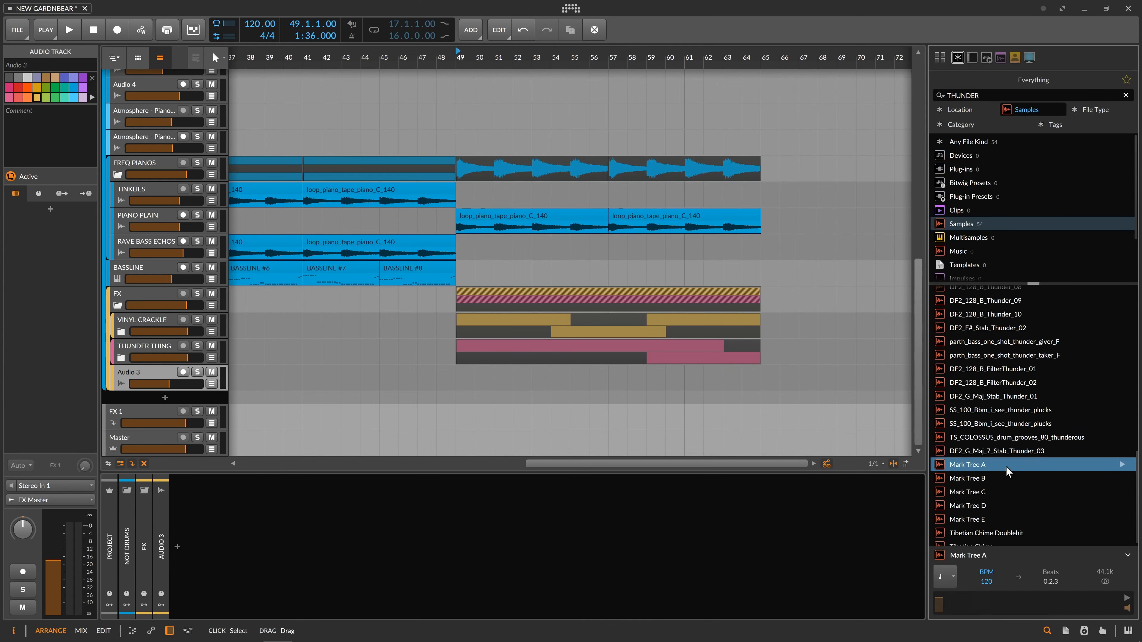
pyautogui.click(1000, 533)
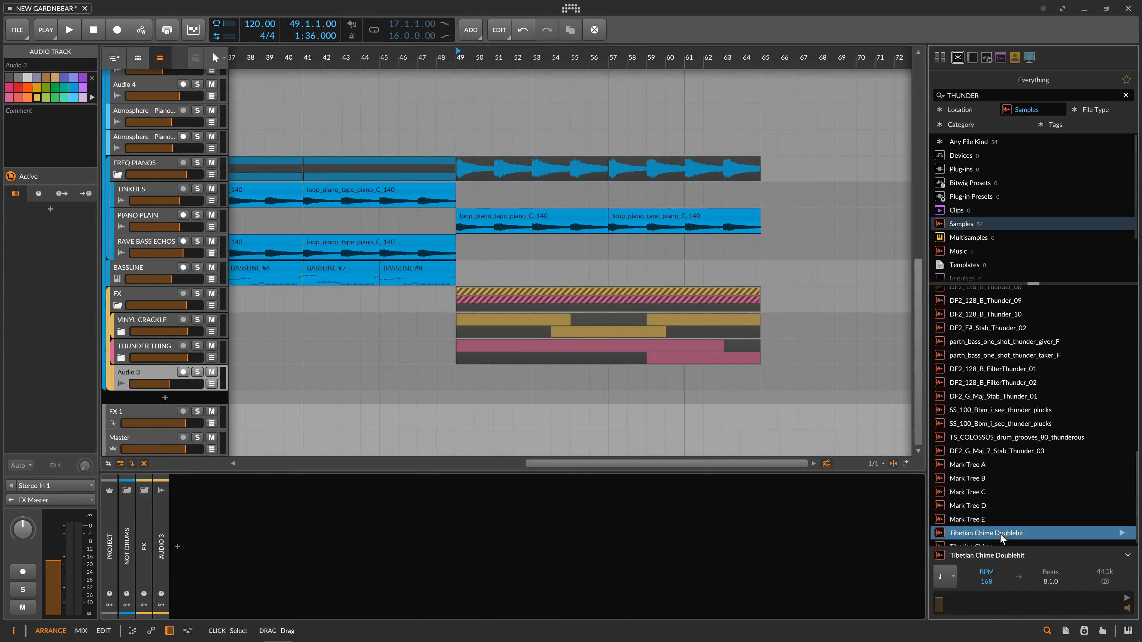
pyautogui.scroll(-1, 1006, 499)
pyautogui.click(994, 543)
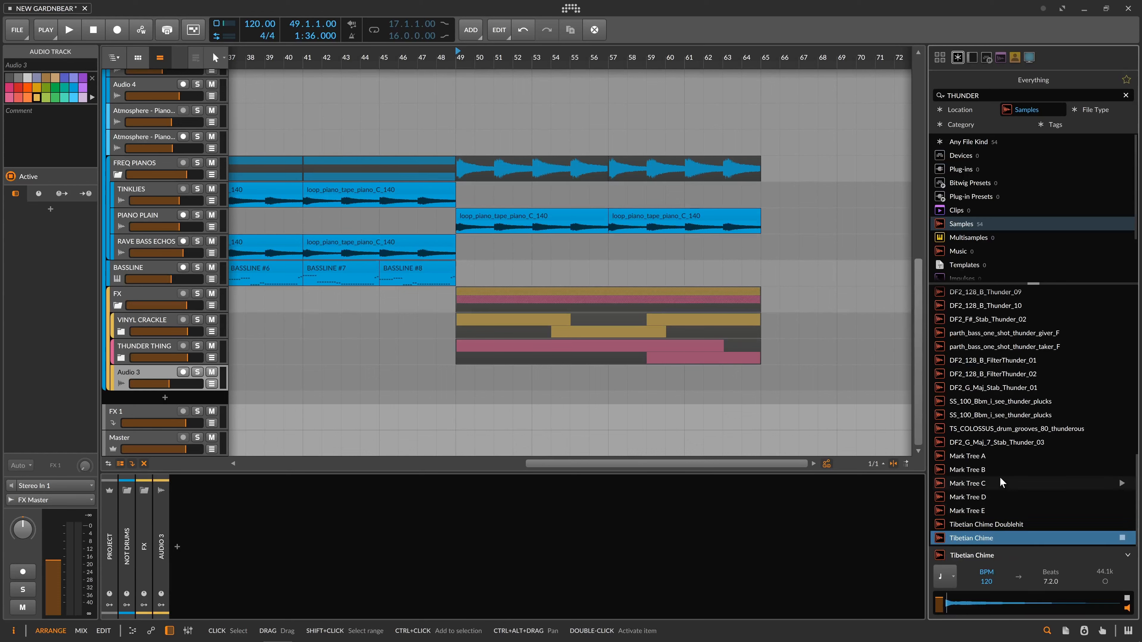
# - Replace the sample browser's search term with IMPACT
pyautogui.click(1000, 96)
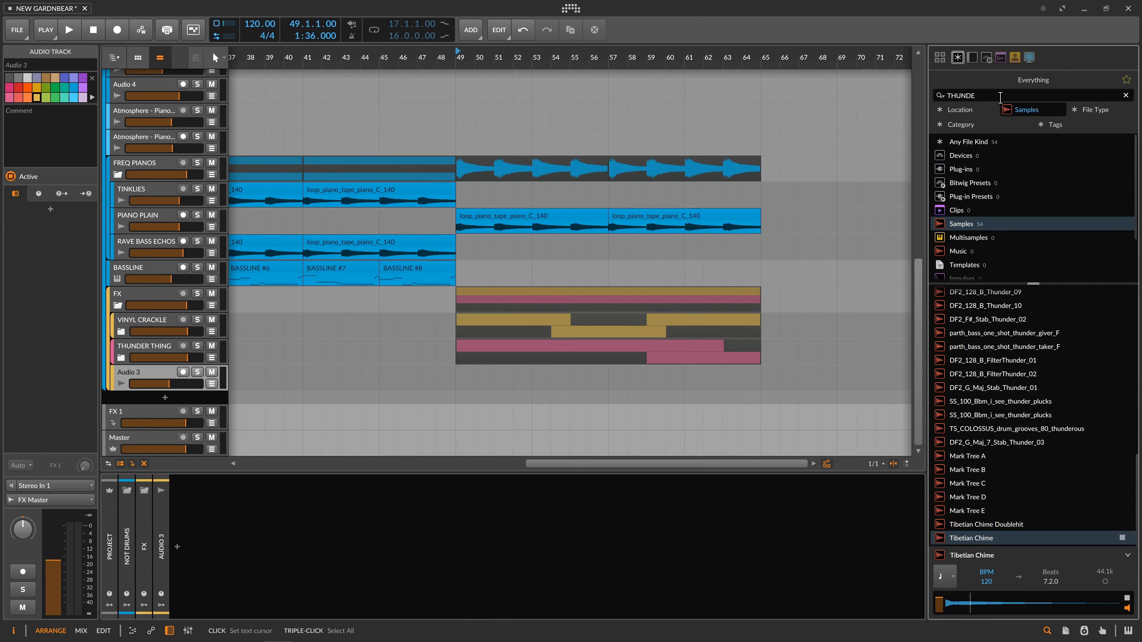
pyautogui.press('BackSpace')
pyautogui.press('BackSpace')
pyautogui.press('BackSpace')
pyautogui.press('BackSpace')
pyautogui.press('BackSpace')
pyautogui.press('BackSpace')
pyautogui.write('IMPACT')
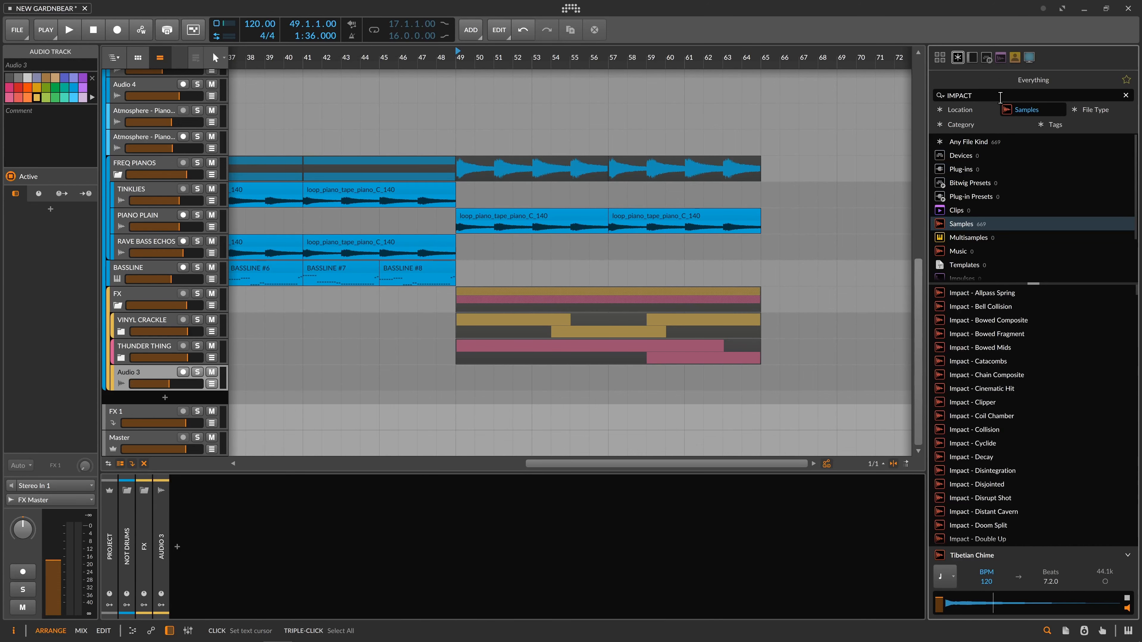
# - Audition the first IMPACT samples in order, from Impact - Bell Collision to Impact - Disrupt Shot
pyautogui.click(995, 302)
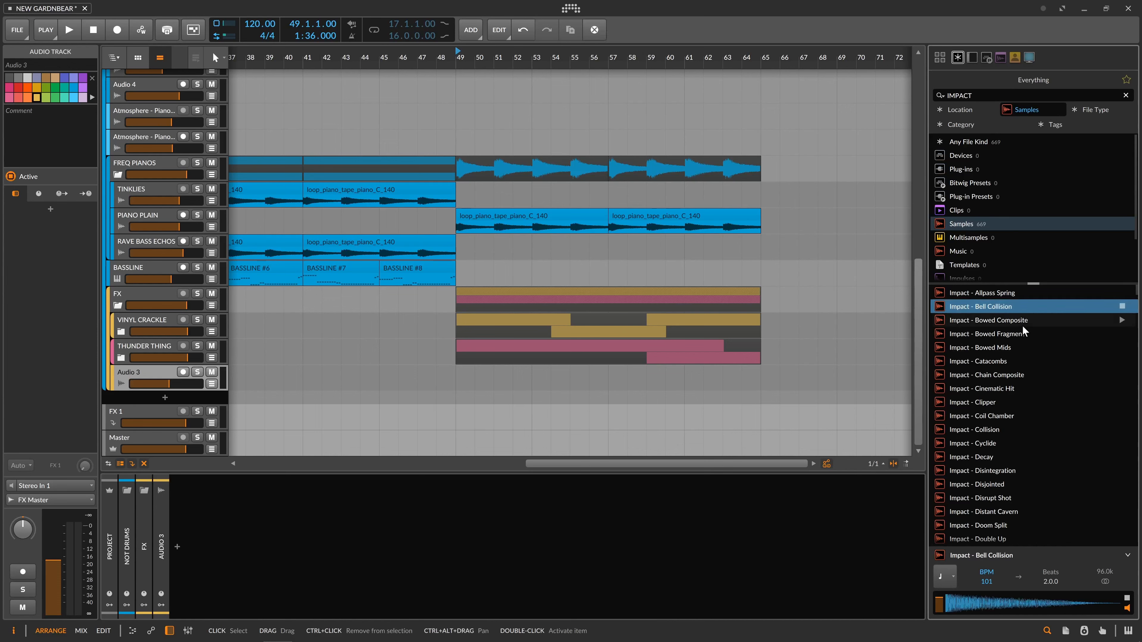
pyautogui.press('Down')
pyautogui.click(1037, 337)
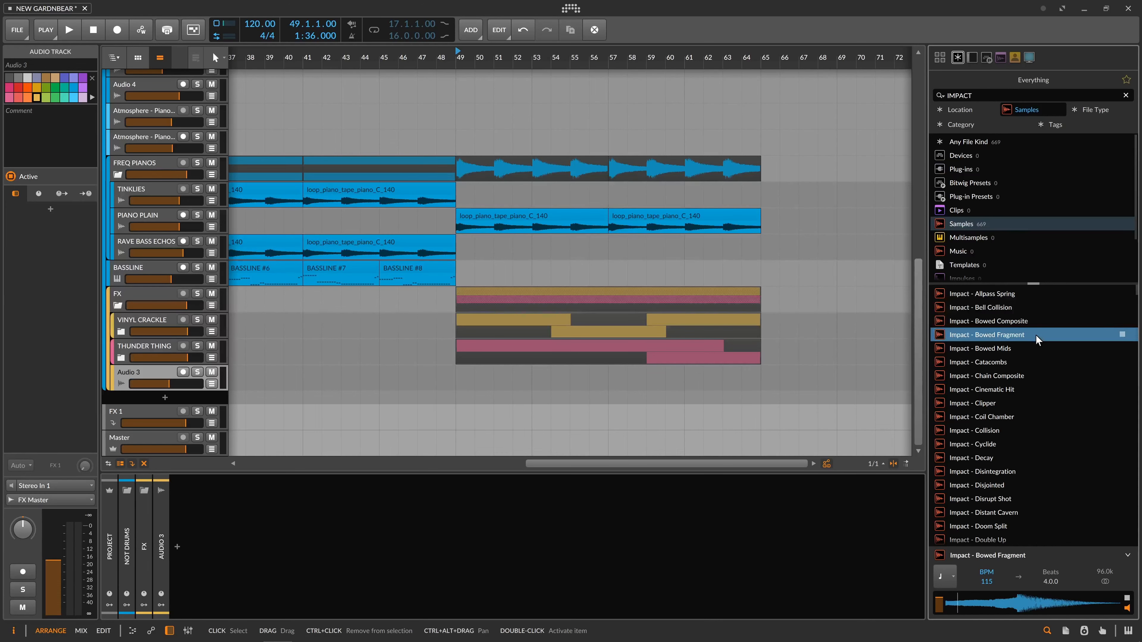
pyautogui.press('Down')
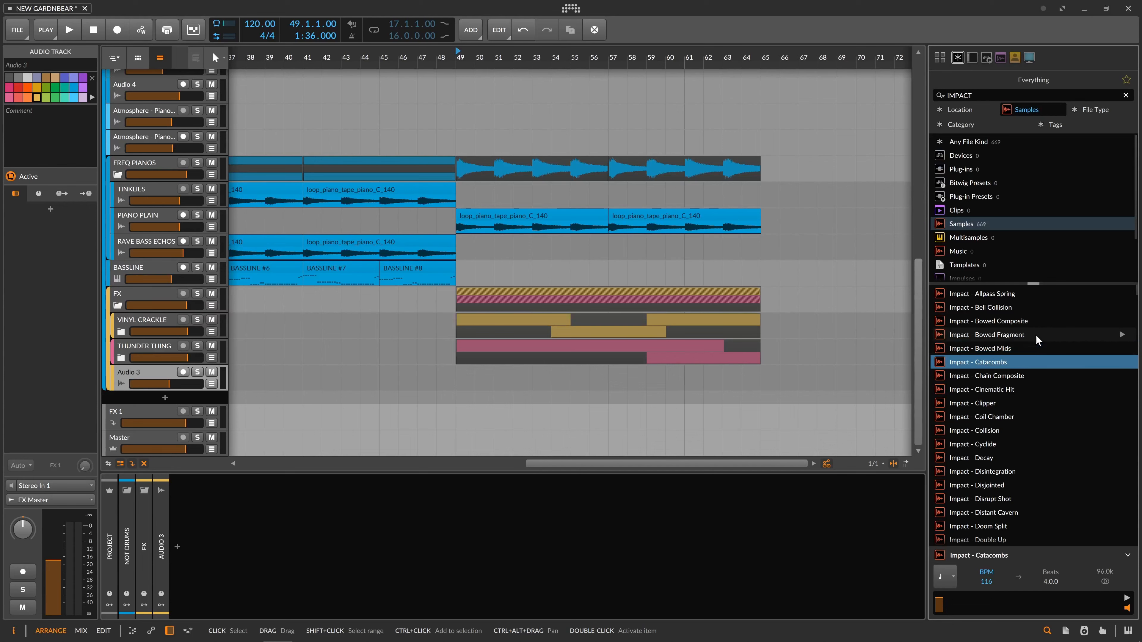
pyautogui.press('Down')
pyautogui.press('Down')
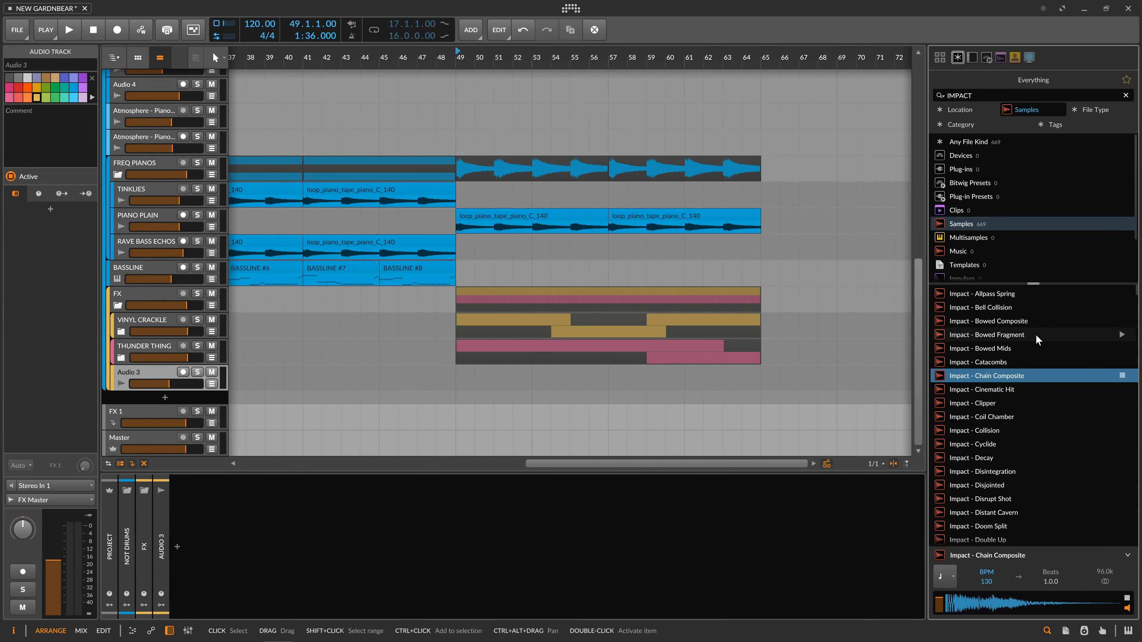
pyautogui.press('Down')
pyautogui.press('Up')
pyautogui.press('Down')
pyautogui.press('Down')
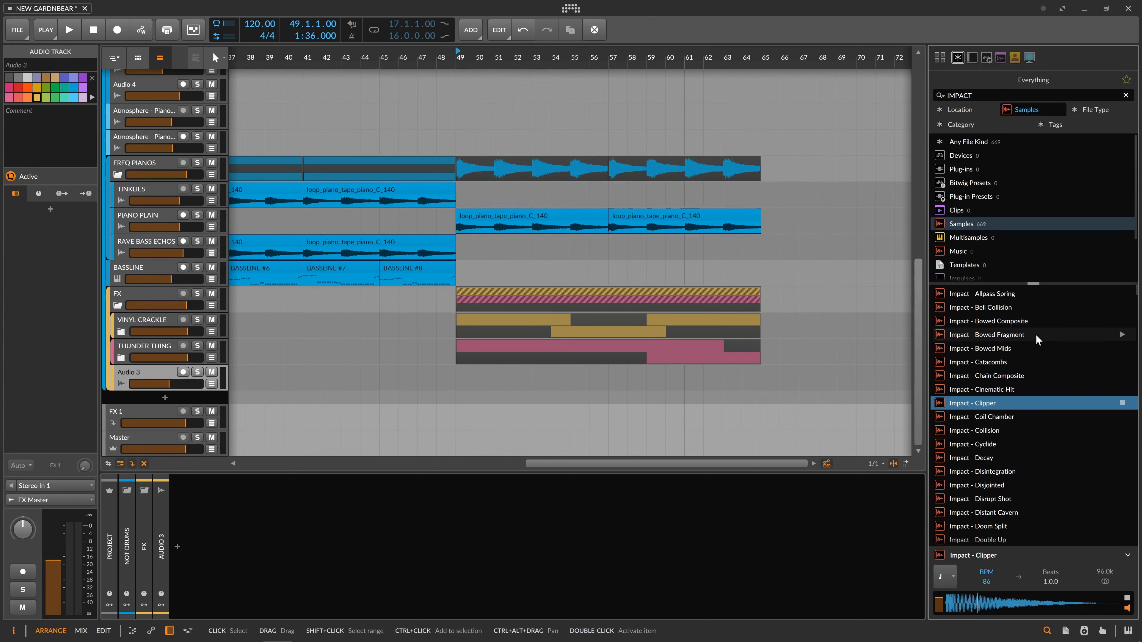
pyautogui.press('Down')
pyautogui.press('Down')
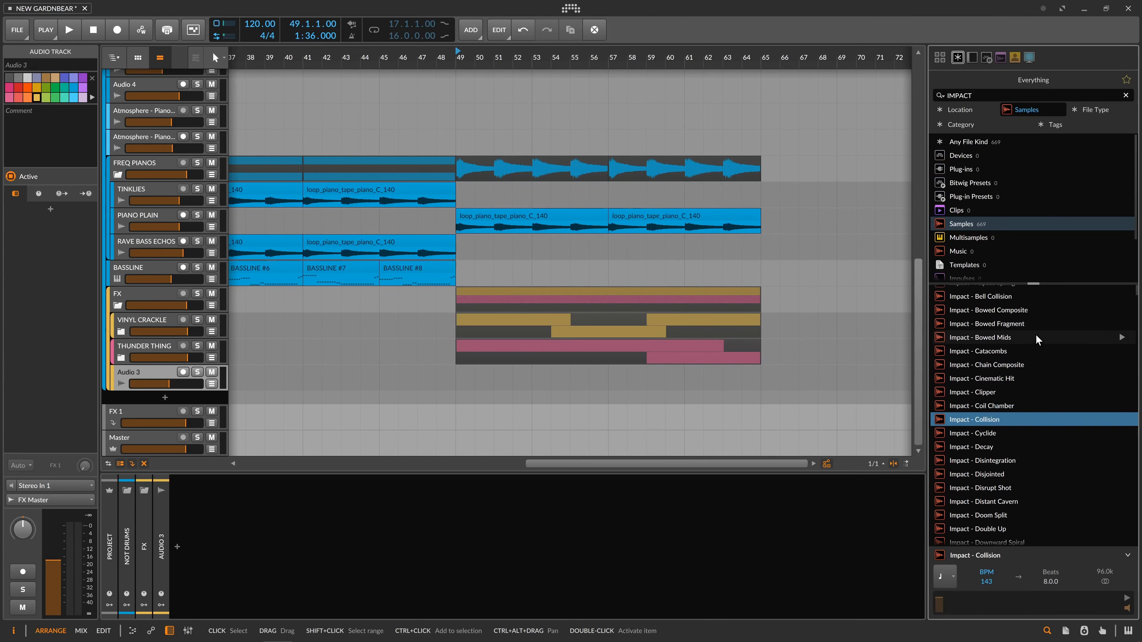
pyautogui.press('Down')
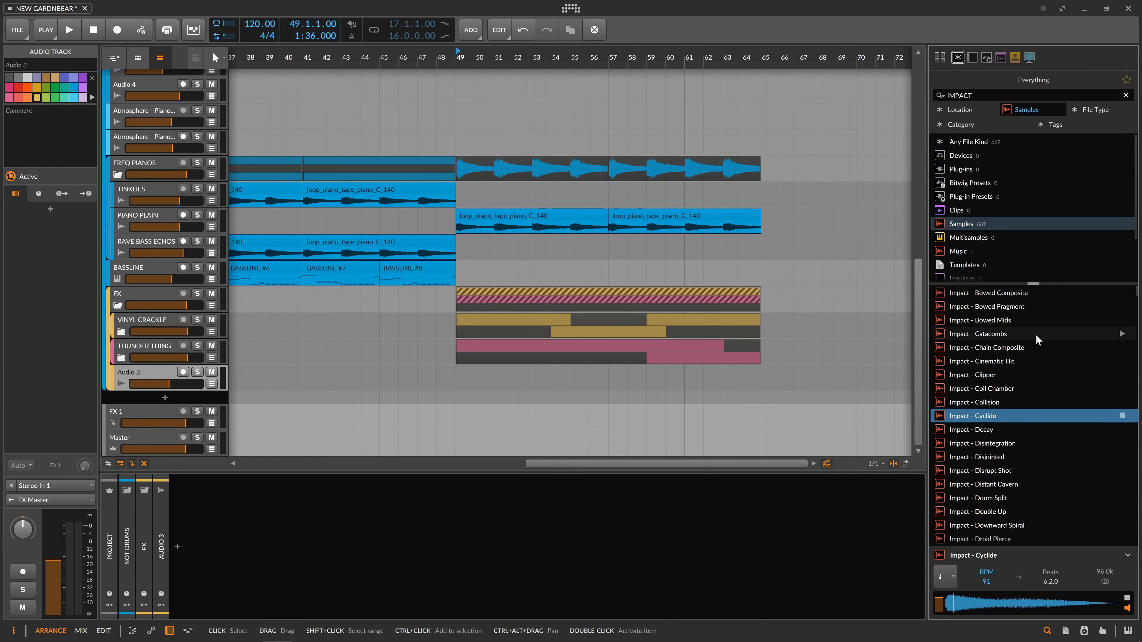
pyautogui.press('Down')
pyautogui.press('Down')
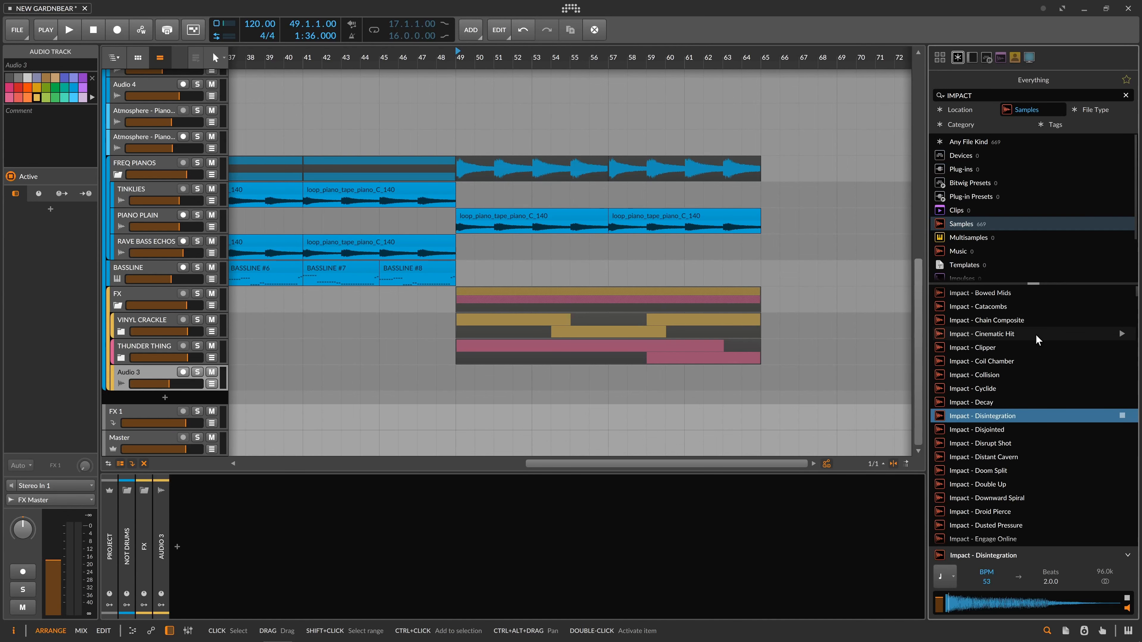
pyautogui.press('Down')
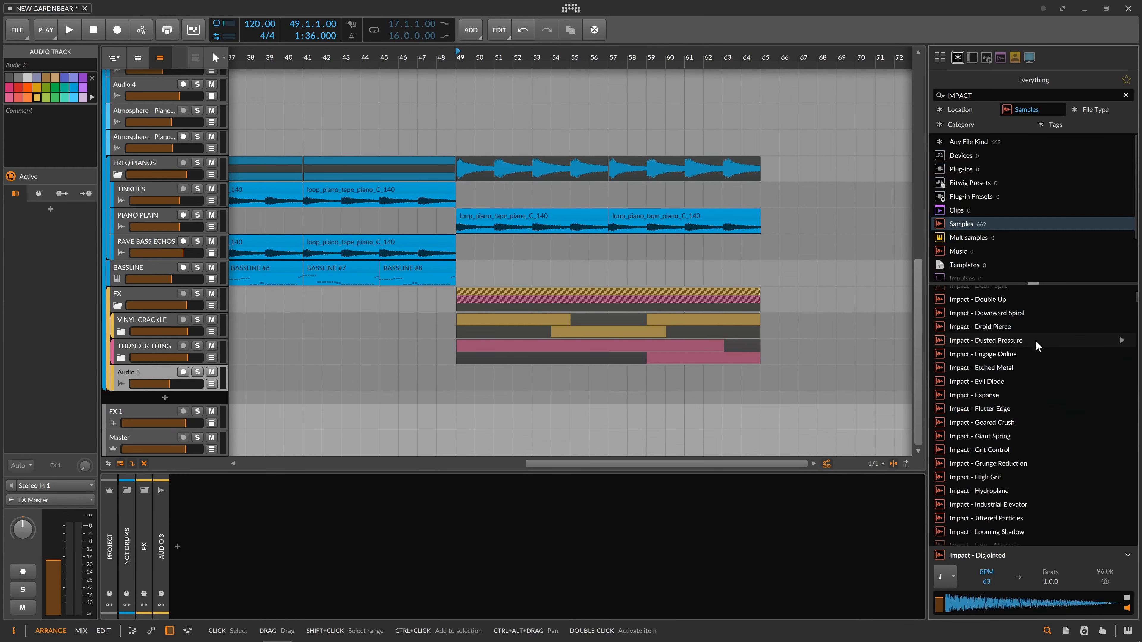
pyautogui.press('Down')
pyautogui.scroll(-15, 1035, 384)
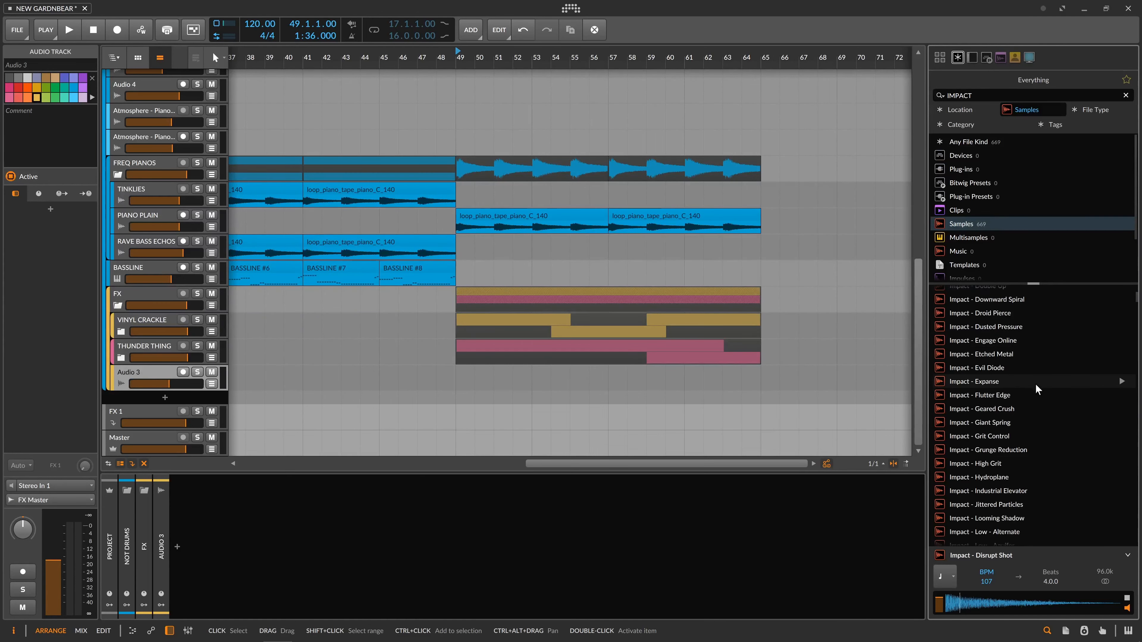
# - Audition the low impact samples, including Divide, Bucket Ring, Looming Shadow, Alternate, Aquifer and both Bell Ringers
pyautogui.click(1012, 427)
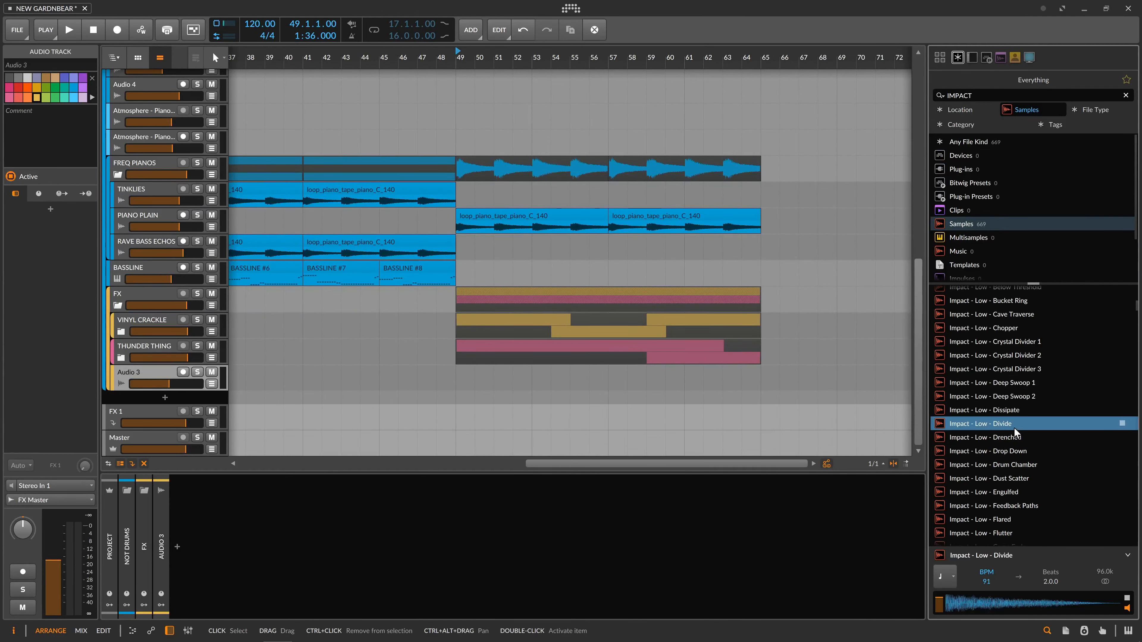
pyautogui.click(1029, 304)
pyautogui.scroll(2, 1030, 348)
pyautogui.scroll(1, 1029, 348)
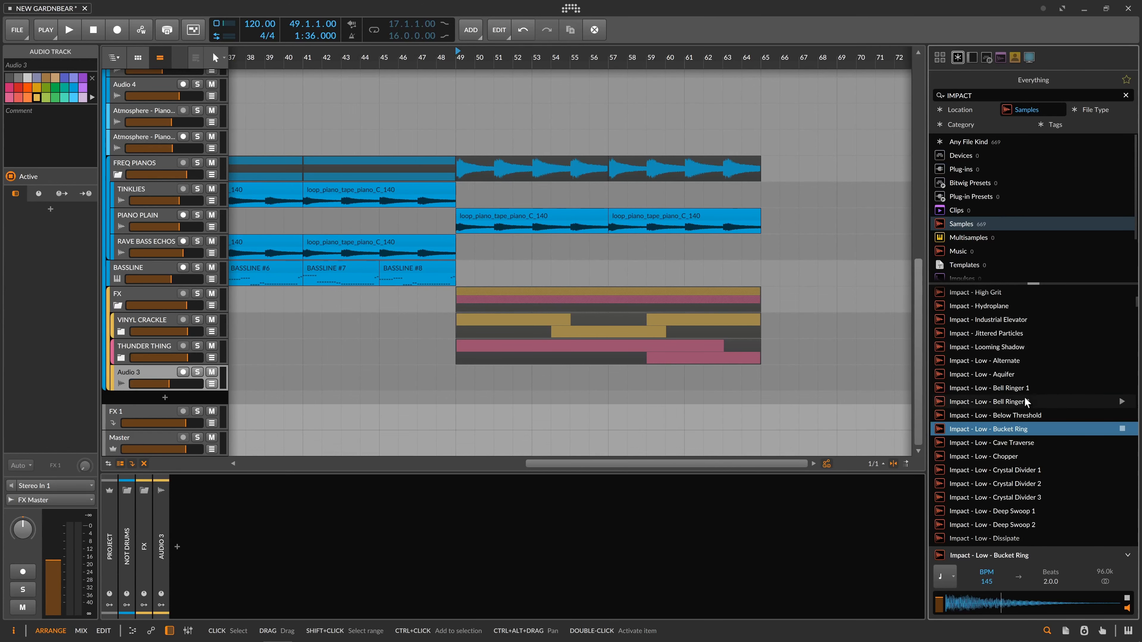
pyautogui.click(1023, 349)
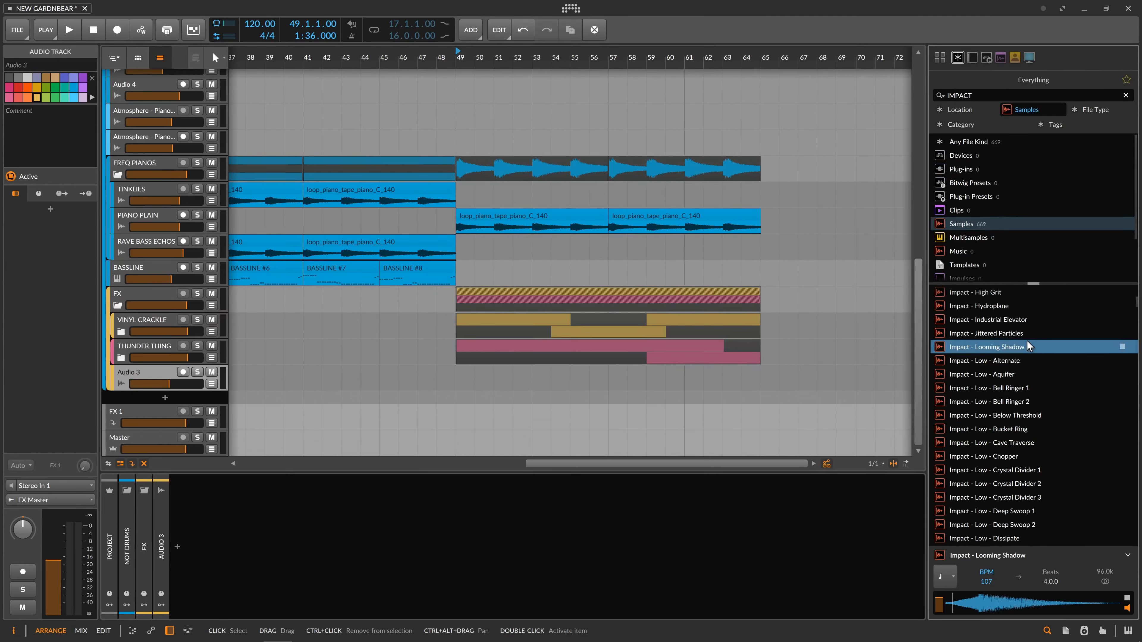
pyautogui.press('Down')
pyautogui.scroll(1, 1027, 340)
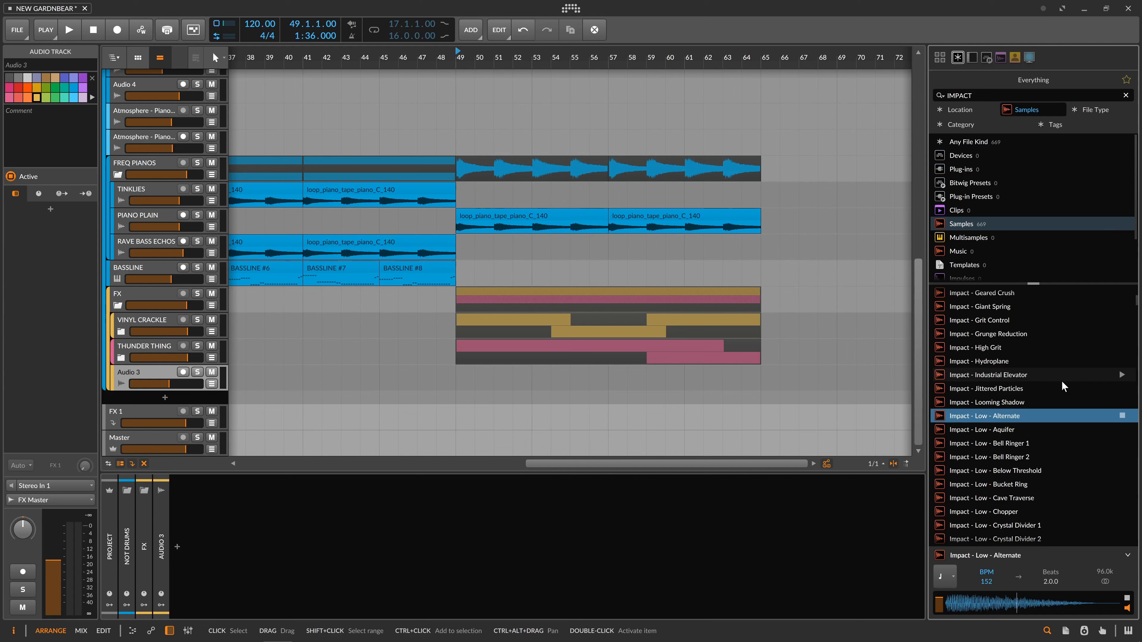
pyautogui.press('Down')
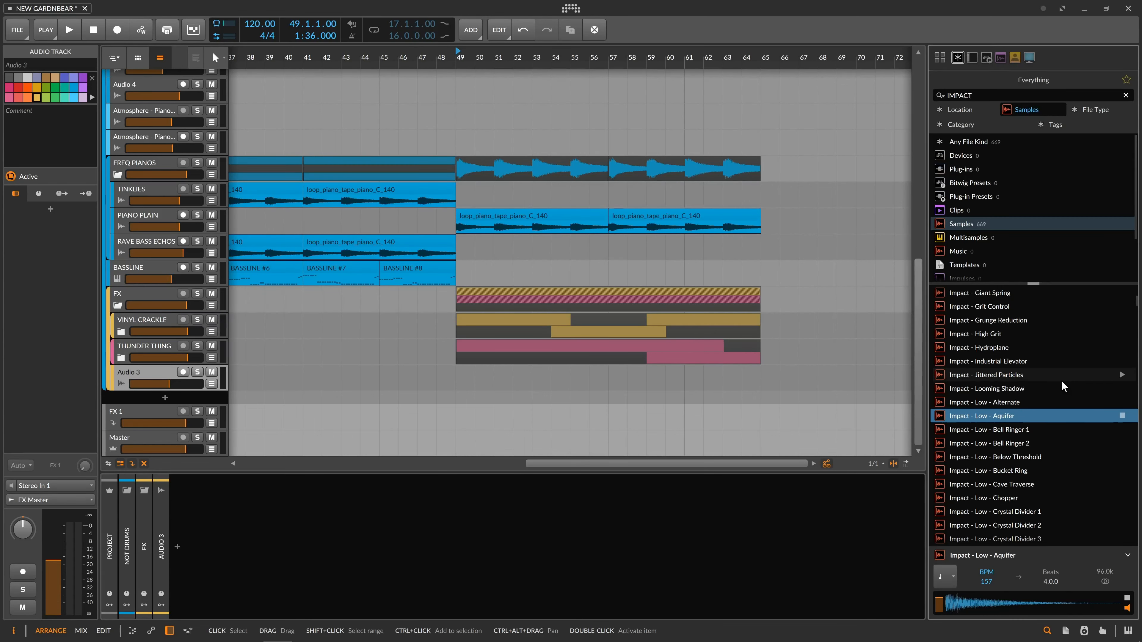
pyautogui.press('Down')
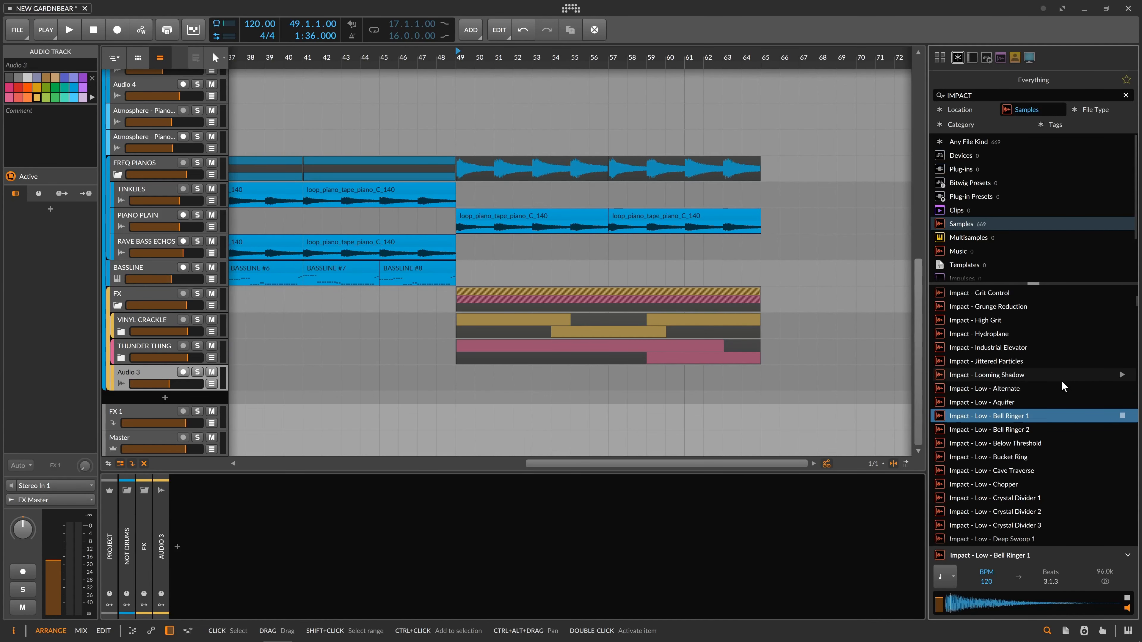
pyautogui.press('Down')
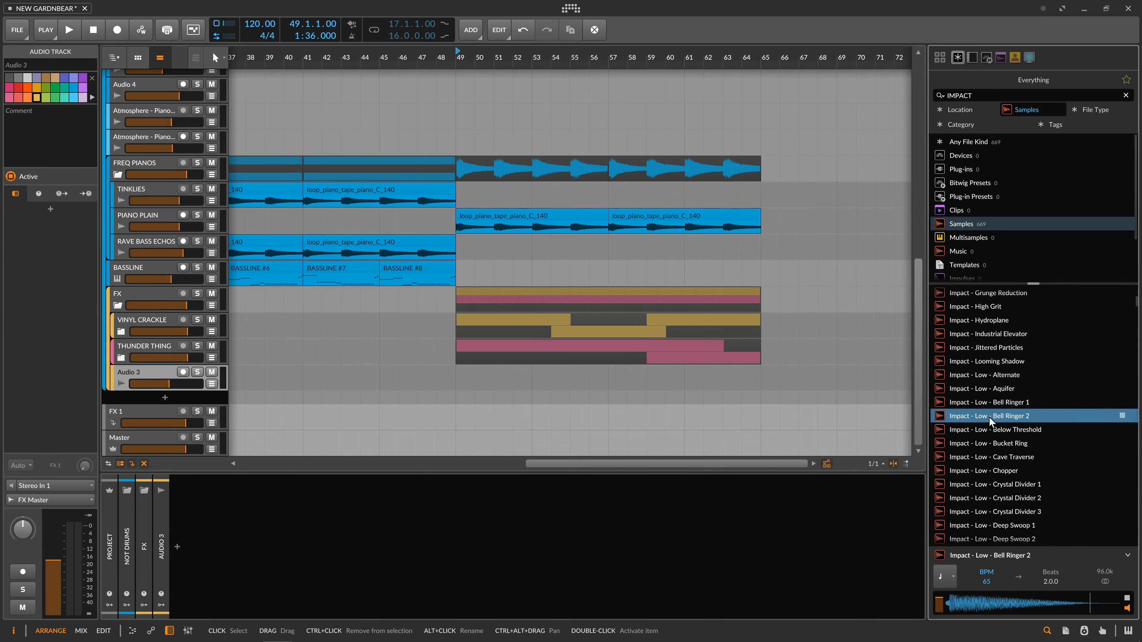
# - Place Impact - Low - Bell Ringer 2 on the empty FX audio track, start it slightly early at 48.4.3.72, and play it
pyautogui.moveTo(991, 417); pyautogui.dragTo(460, 379)
pyautogui.moveTo(475, 57); pyautogui.dragTo(598, 148)
pyautogui.click(424, 370)
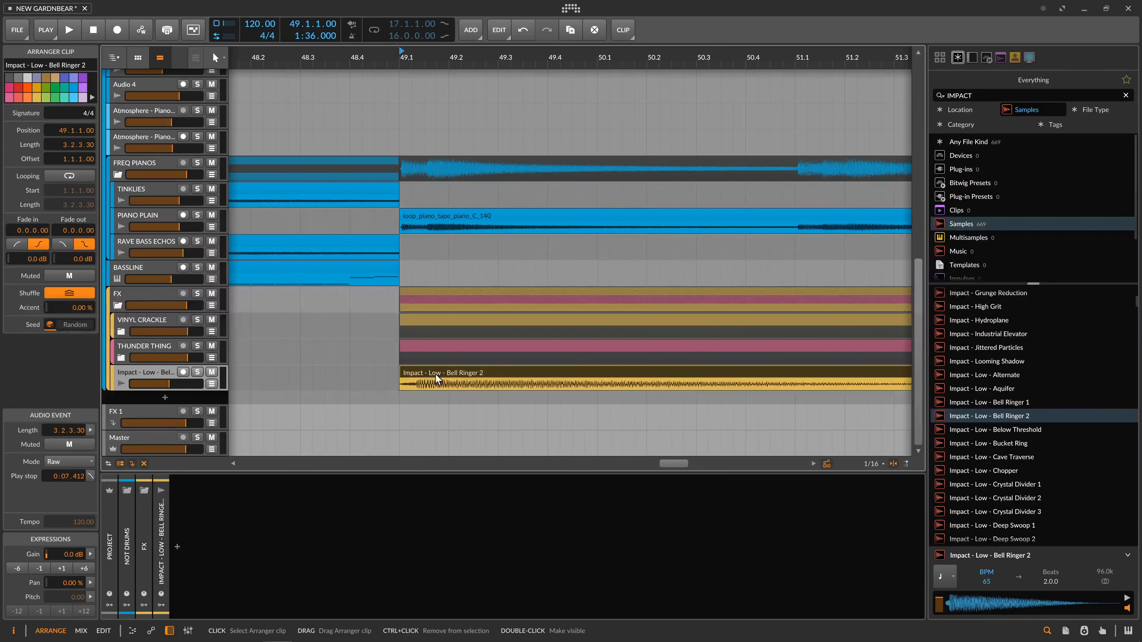
pyautogui.moveTo(449, 373); pyautogui.dragTo(436, 374)
pyautogui.press('space')
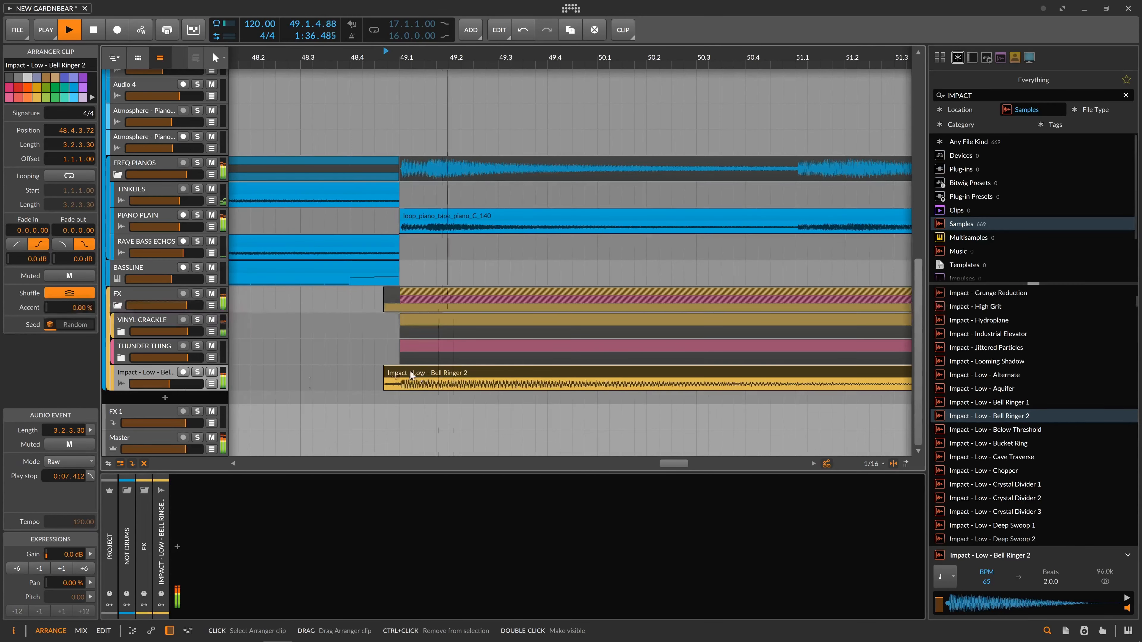
# - Solo the Impact - Low - Bell Ringer 2 track and play it back from the clip's start
pyautogui.click(197, 373)
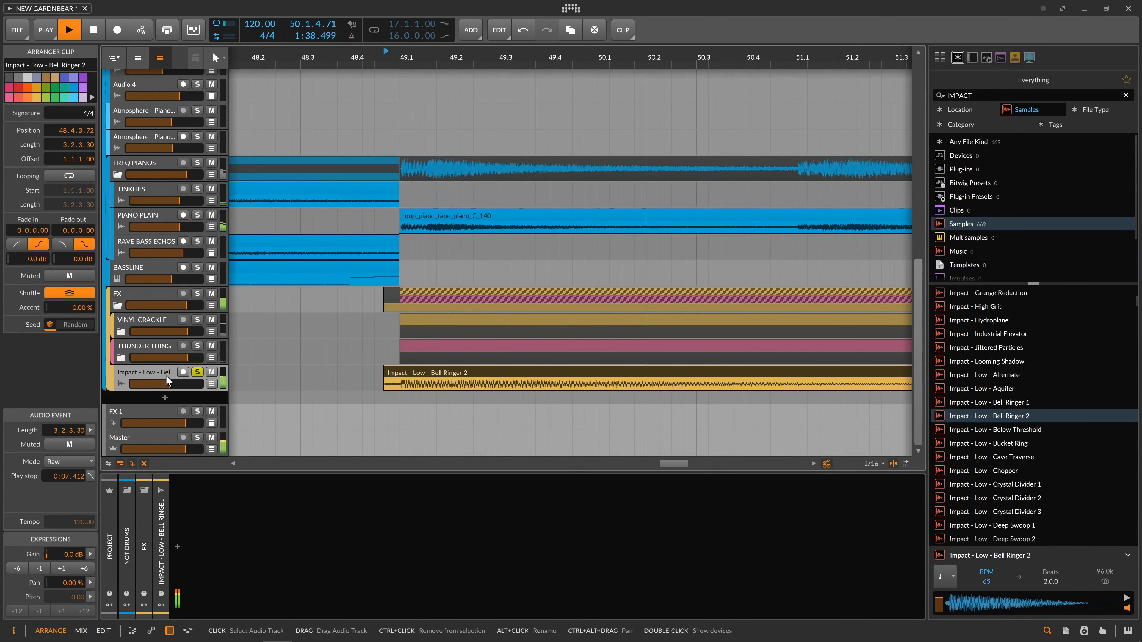
pyautogui.click(365, 367)
pyautogui.press('space')
pyautogui.click(430, 374)
pyautogui.press('space')
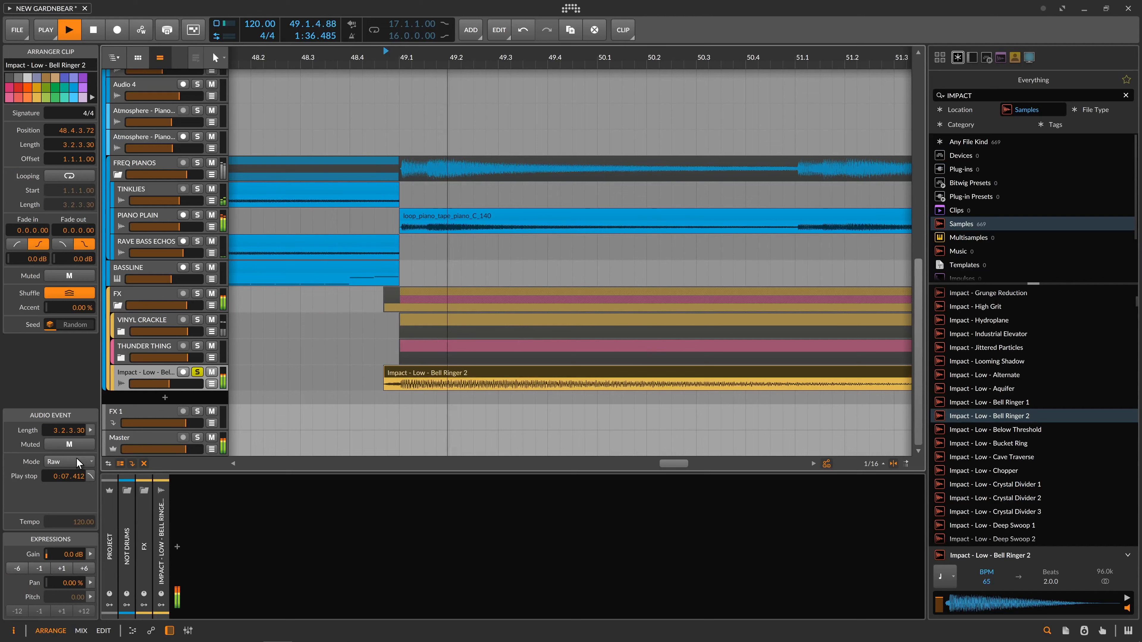
pyautogui.press('space')
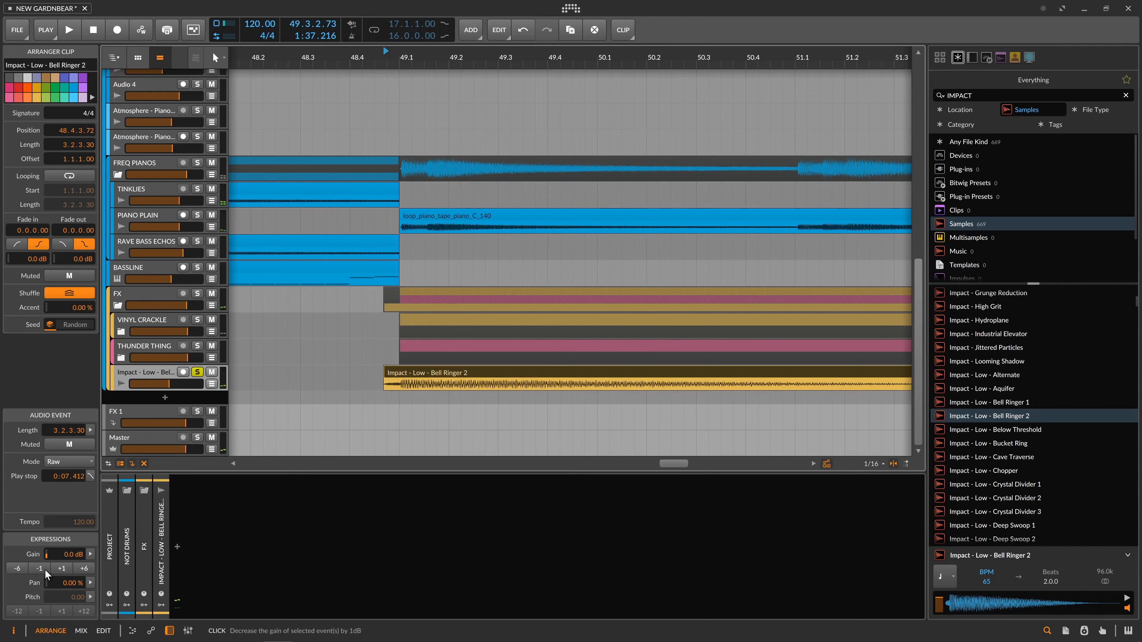
# - Try the Repitch stretch mode on the Bell Ringer 2 clip and play it back
pyautogui.click(69, 459)
pyautogui.click(75, 447)
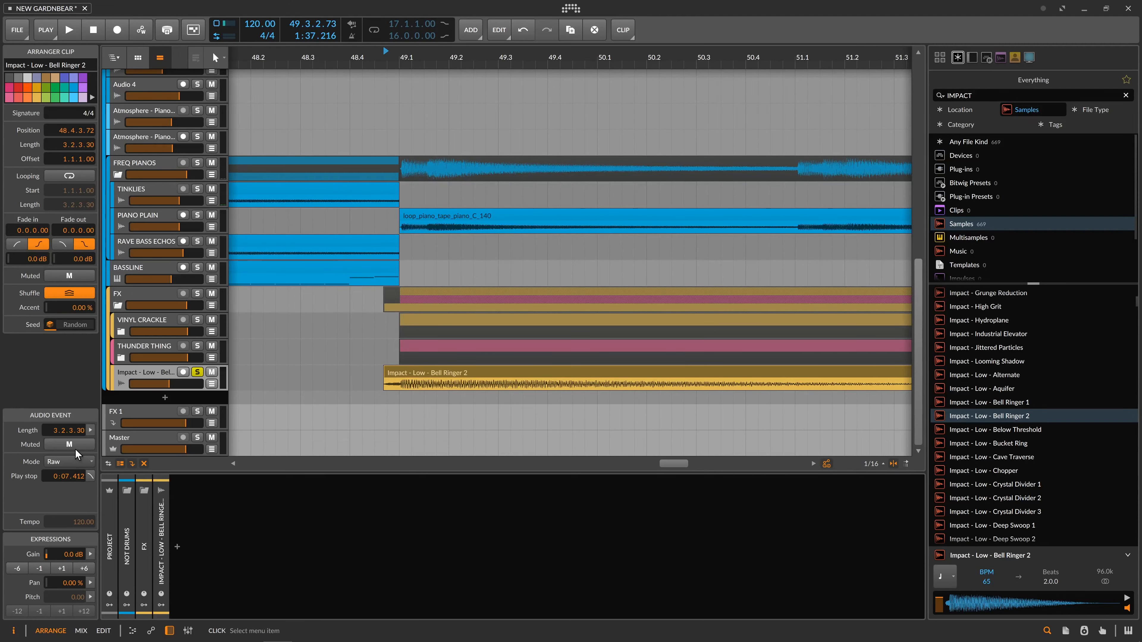
pyautogui.press('space')
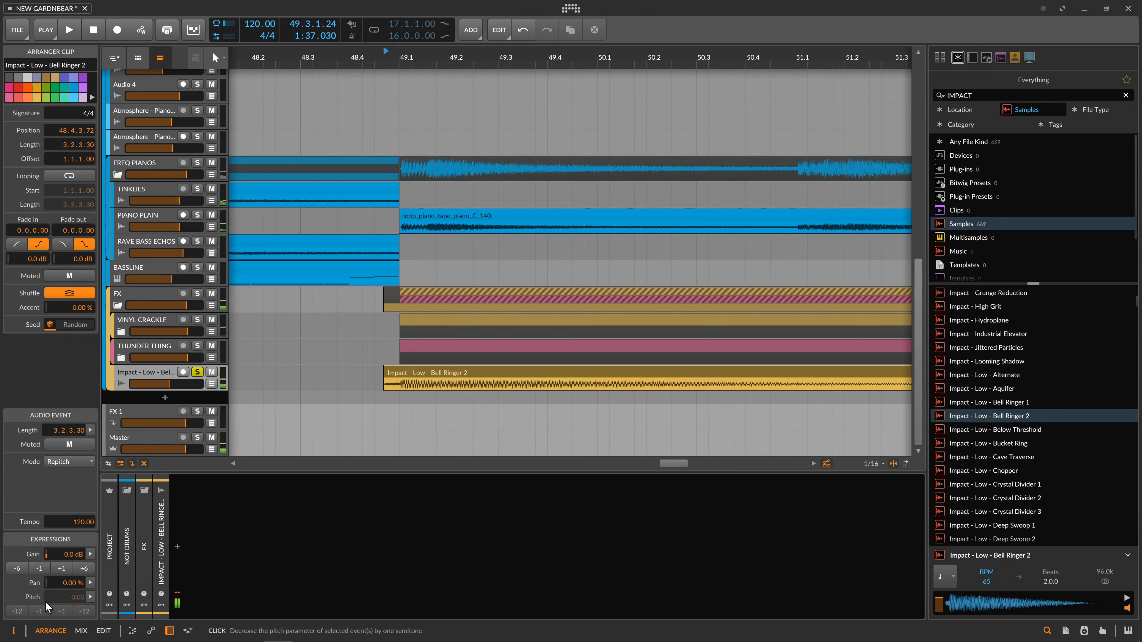
# - Set the Bell Ringer 2 clip's mode to Stretch HD, raise its pitch by 12 semitones, and play it
pyautogui.click(72, 464)
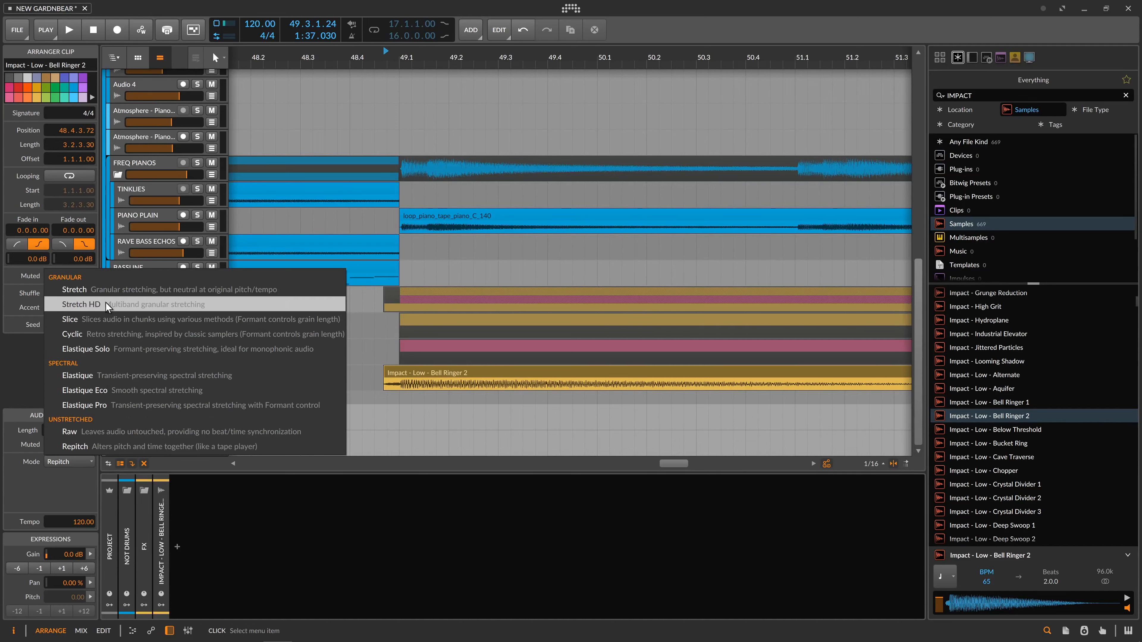
pyautogui.click(92, 305)
pyautogui.click(85, 612)
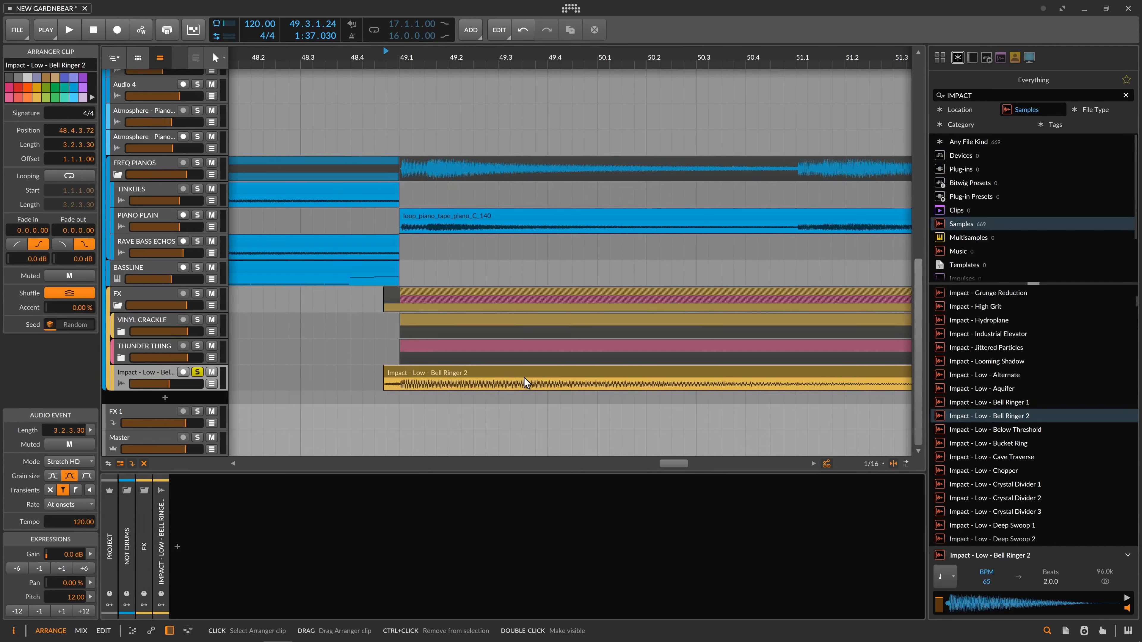
pyautogui.press('space')
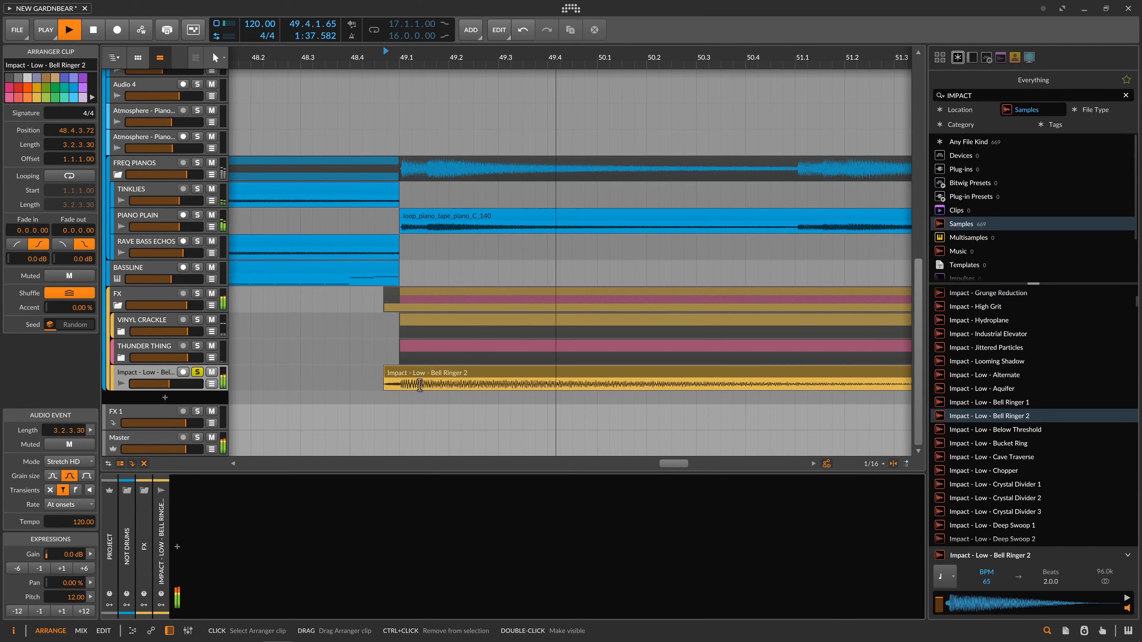
# - Set the Bell Ringer 2 clip's pitch to 14.00 and play it again
pyautogui.moveTo(79, 597); pyautogui.dragTo(78, 598)
pyautogui.press('space')
pyautogui.press('space')
pyautogui.press('space')
pyautogui.press('space')
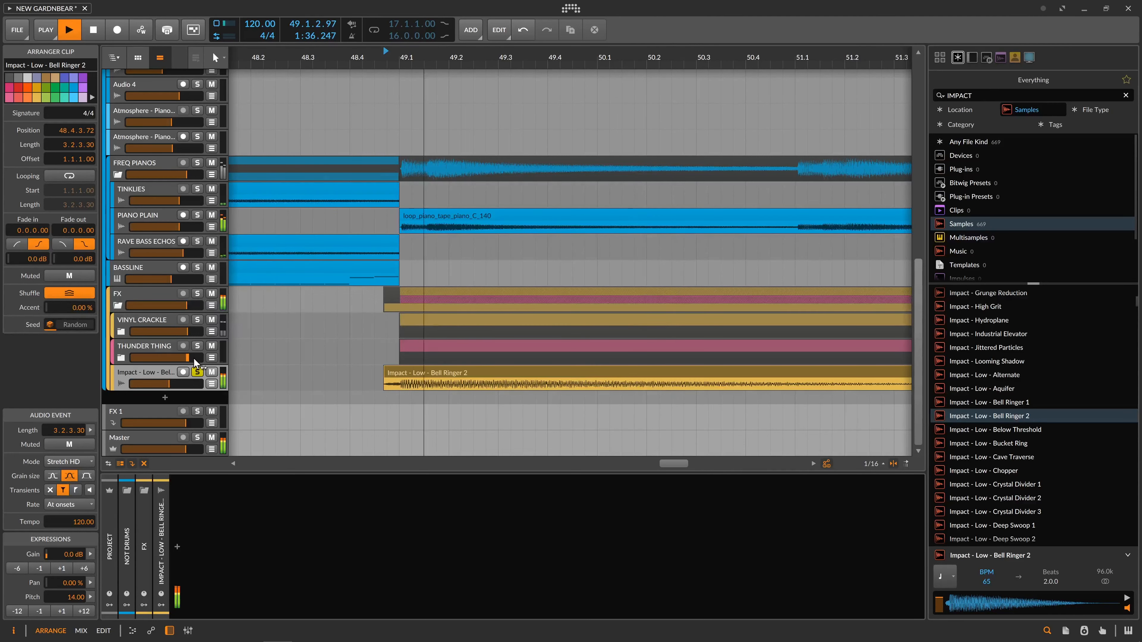
# - Solo the PIANO PLAIN track as well and play it together with the impact to compare their tuning
pyautogui.press('space')
pyautogui.click(197, 216)
pyautogui.press('space')
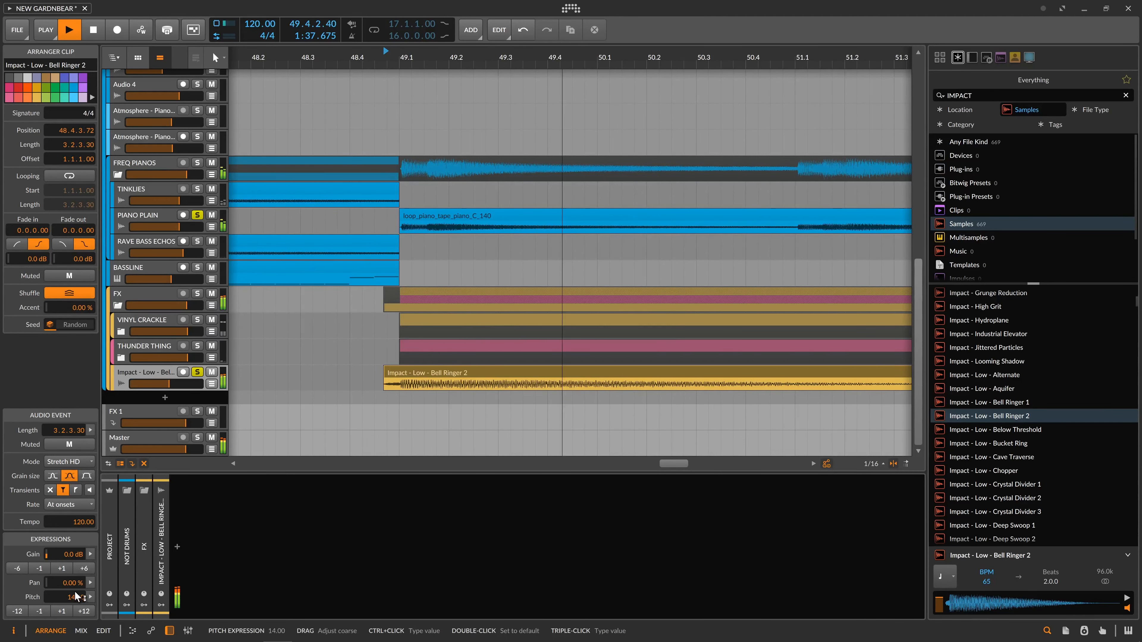
pyautogui.press('space')
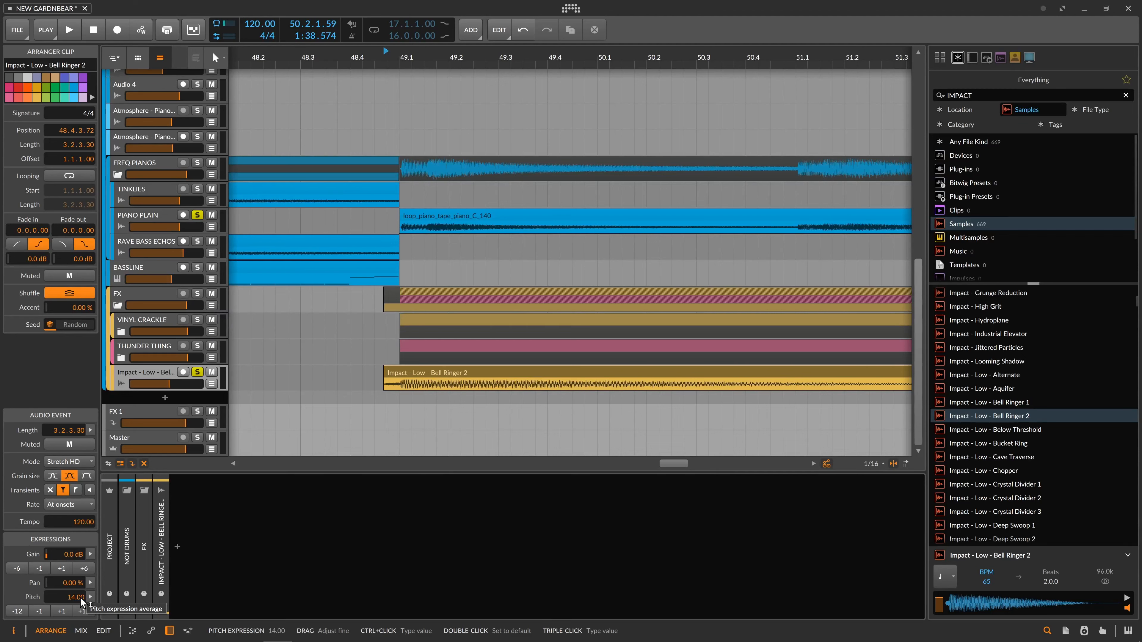
# - Lower the Bell Ringer 2 clip's pitch by 12 semitones to 2.00
pyautogui.click(17, 611)
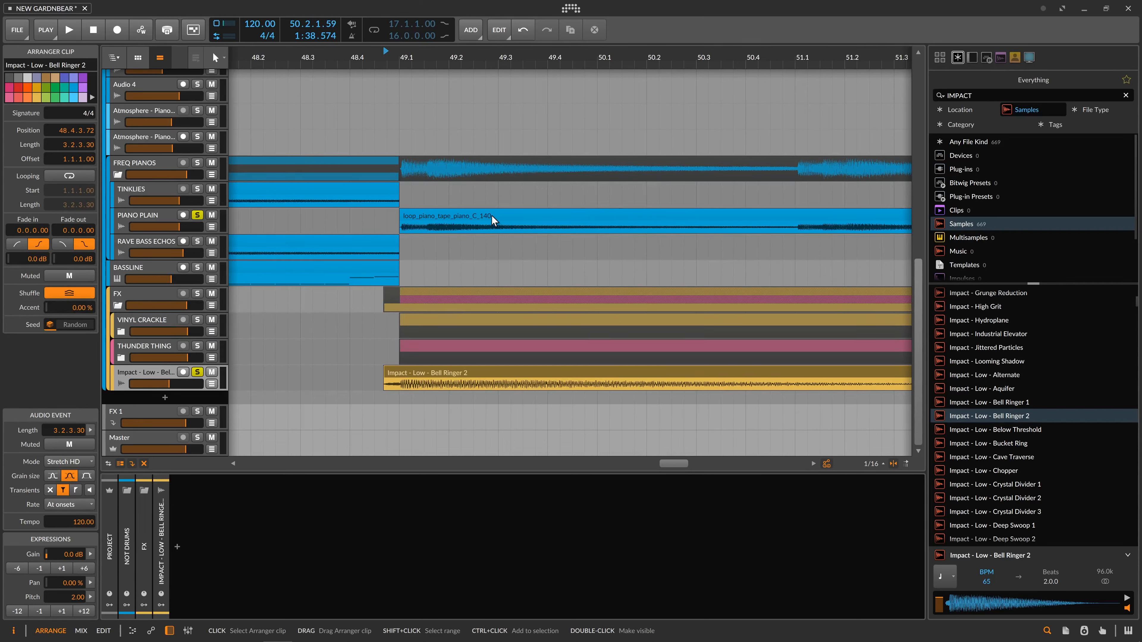
pyautogui.click(461, 380)
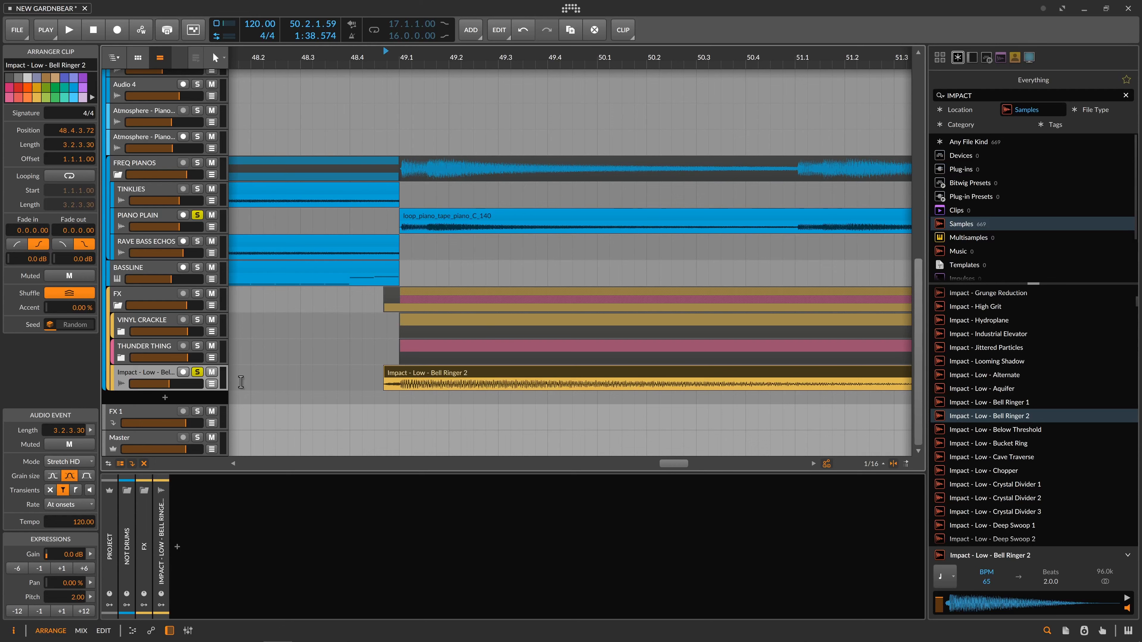
pyautogui.click(197, 372)
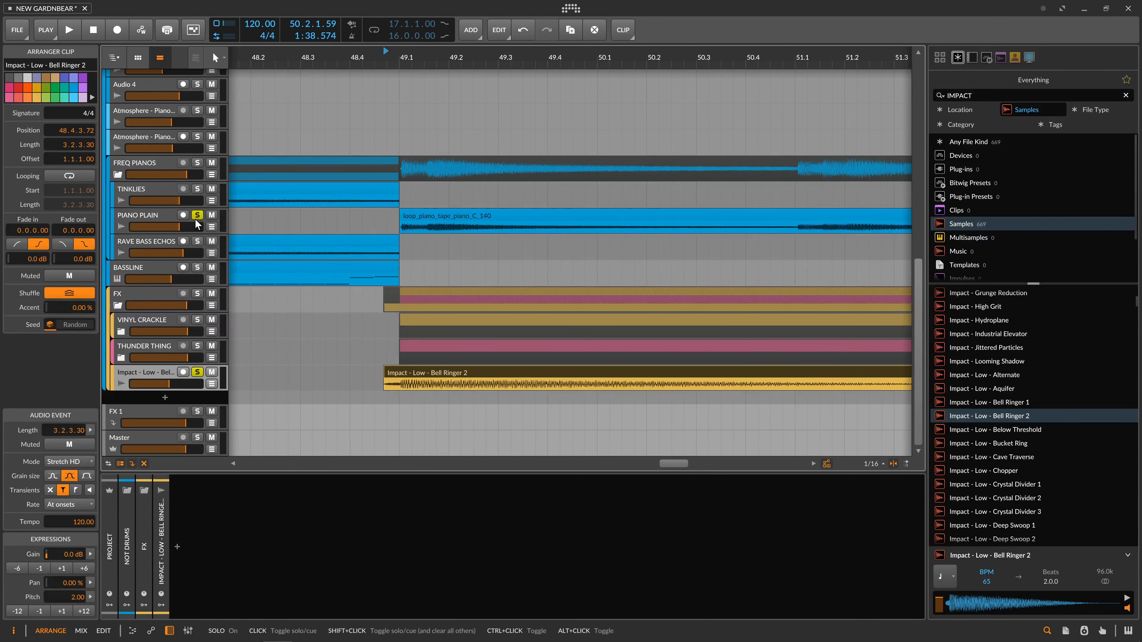
# - Lower the volume of the Bell Ringer 2 impact track slightly and add an EQ-5 to it
pyautogui.click(337, 342)
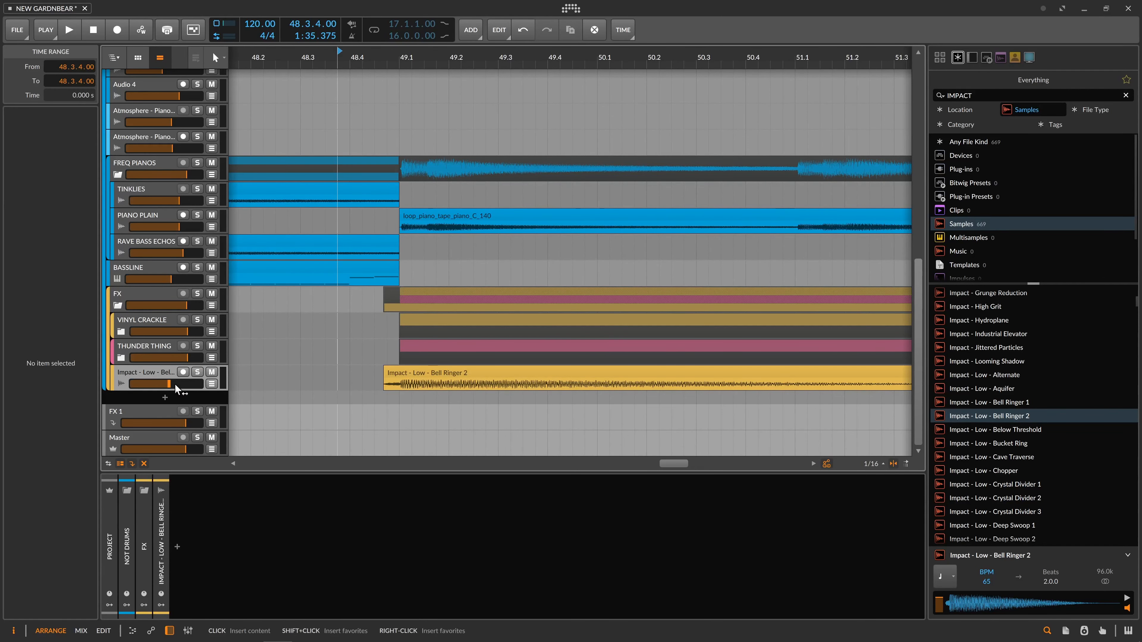
pyautogui.moveTo(169, 384); pyautogui.dragTo(164, 384)
pyautogui.click(177, 547)
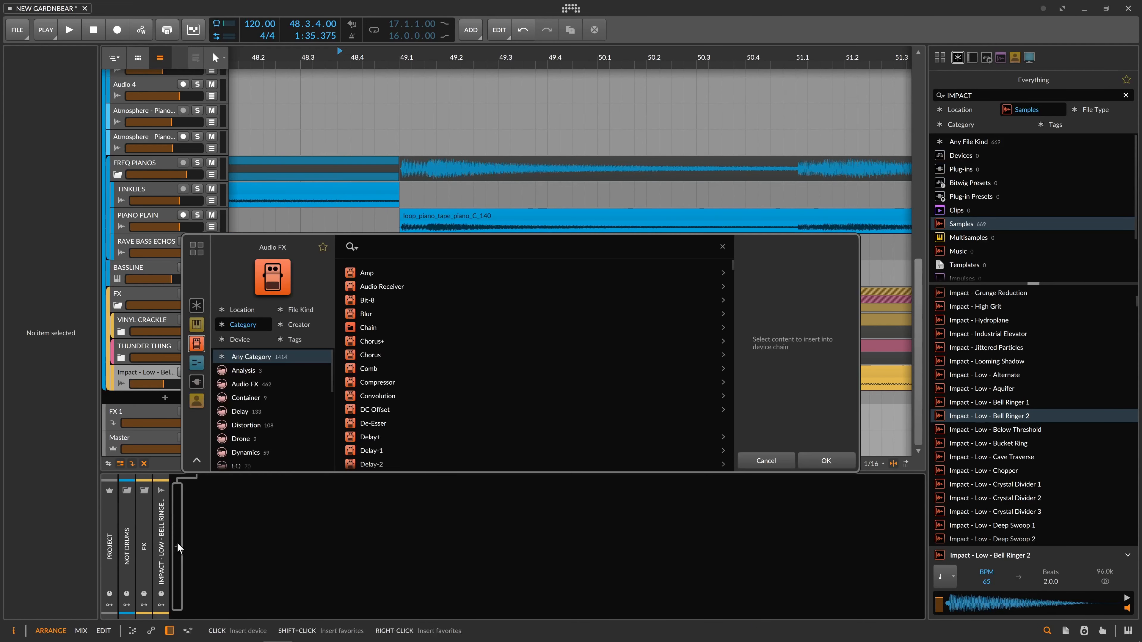
pyautogui.write('EQ')
pyautogui.press('Down')
pyautogui.press('Down')
pyautogui.press('Down')
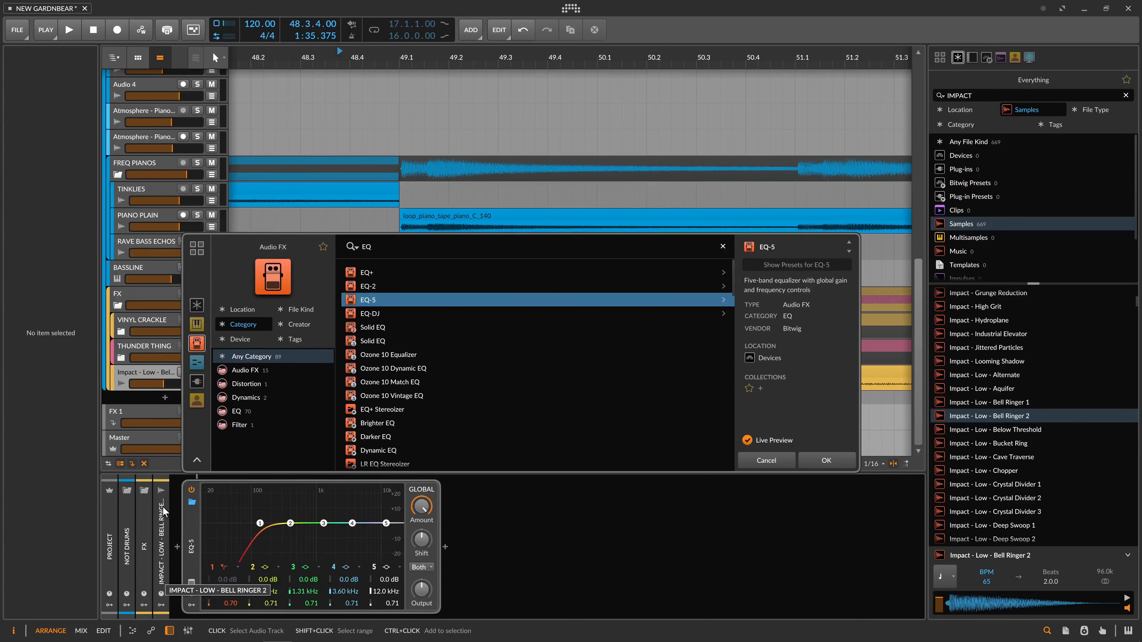
pyautogui.press('Return')
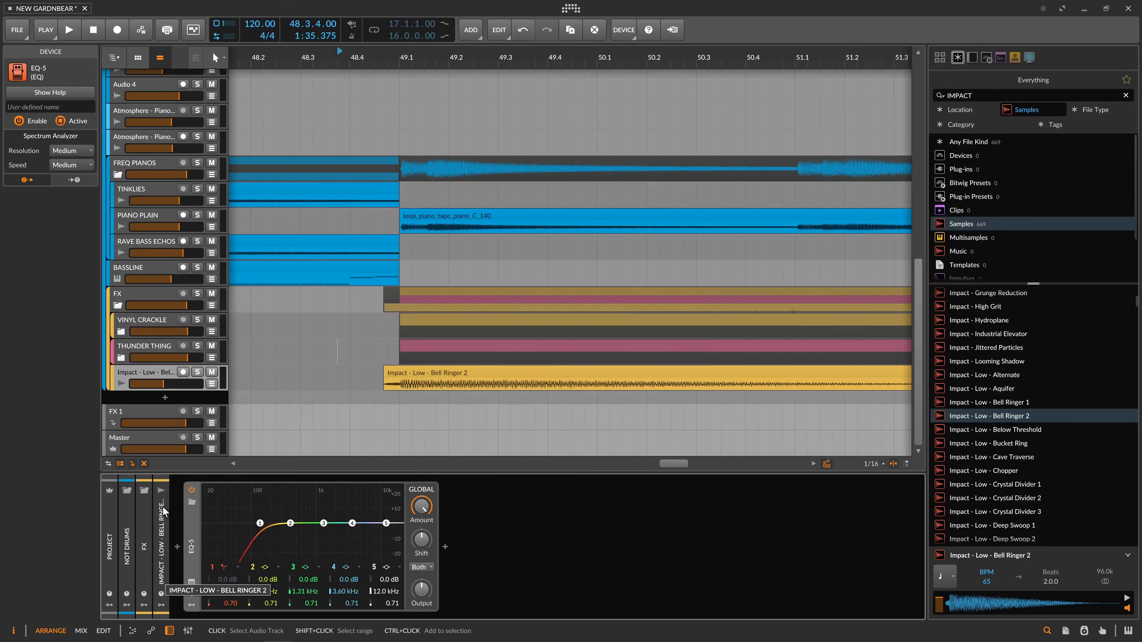
# - Turn off band 1 of the EQ-5 and make band 5 a 2-pole low-pass at 274 Hz while playing the impact
pyautogui.click(212, 569)
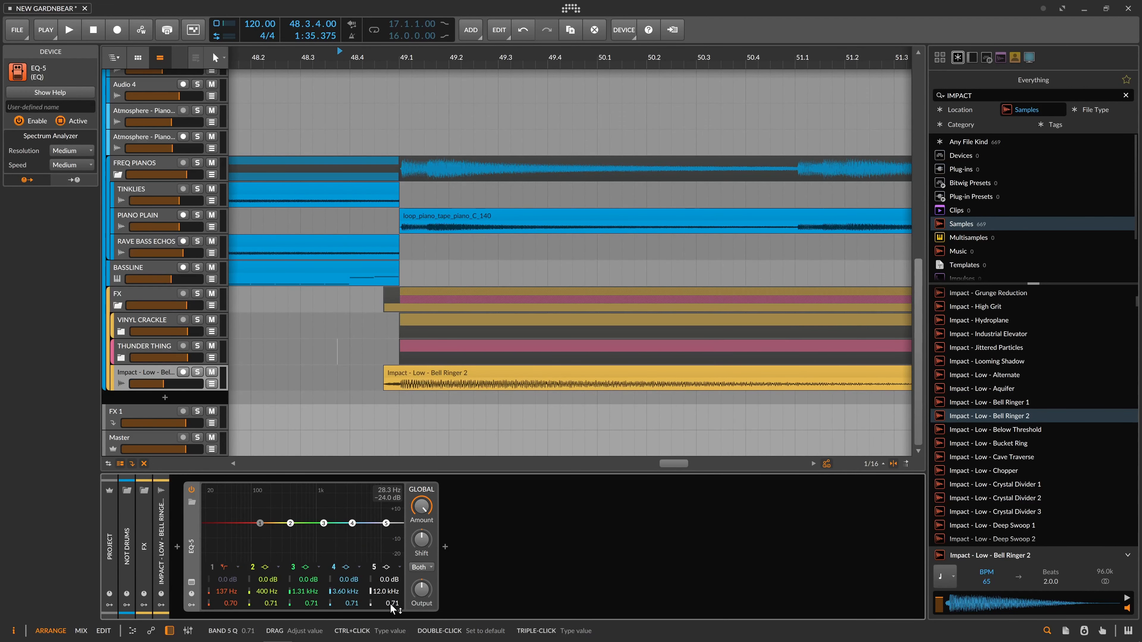
pyautogui.click(387, 570)
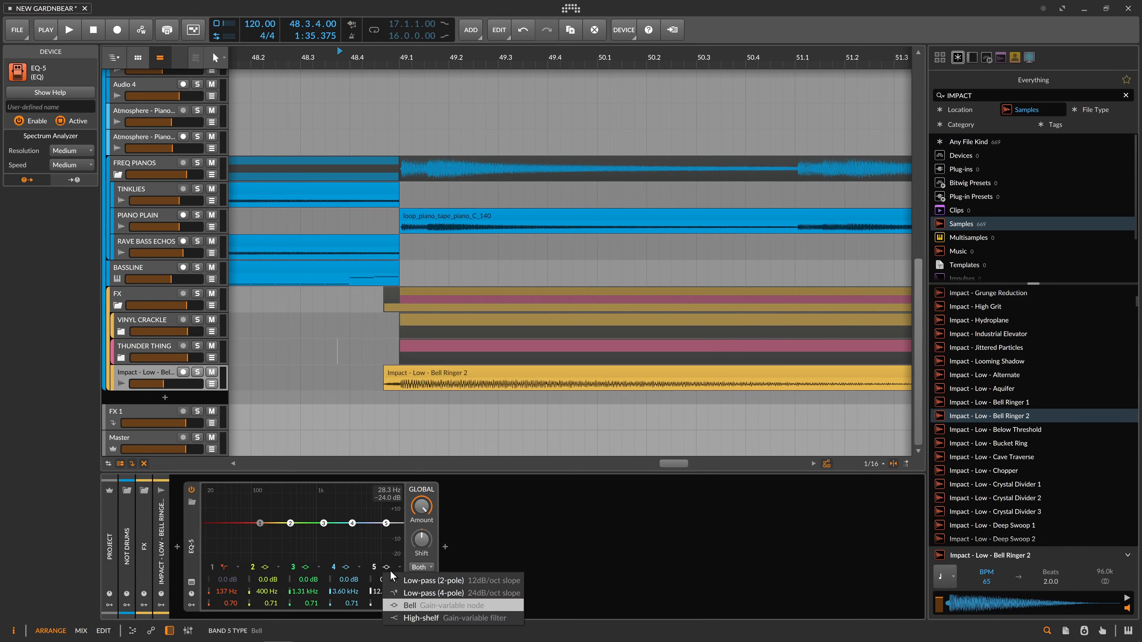
pyautogui.click(423, 580)
pyautogui.moveTo(386, 591); pyautogui.dragTo(386, 640)
pyautogui.press('space')
pyautogui.press('space')
pyautogui.press('space')
pyautogui.moveTo(395, 594); pyautogui.dragTo(396, 601)
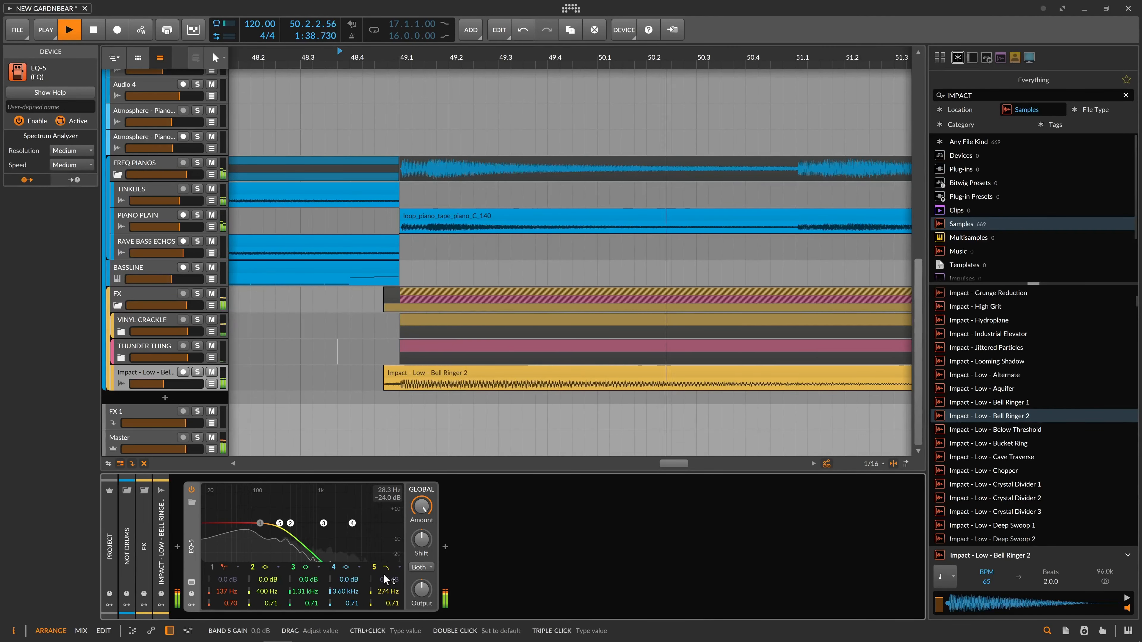
# - Trim the impact track's volume slightly and turn EQ-5 band 1 on as a low shelf at 210 Hz with +7.0 dB
pyautogui.moveTo(172, 384); pyautogui.dragTo(172, 385)
pyautogui.press('space')
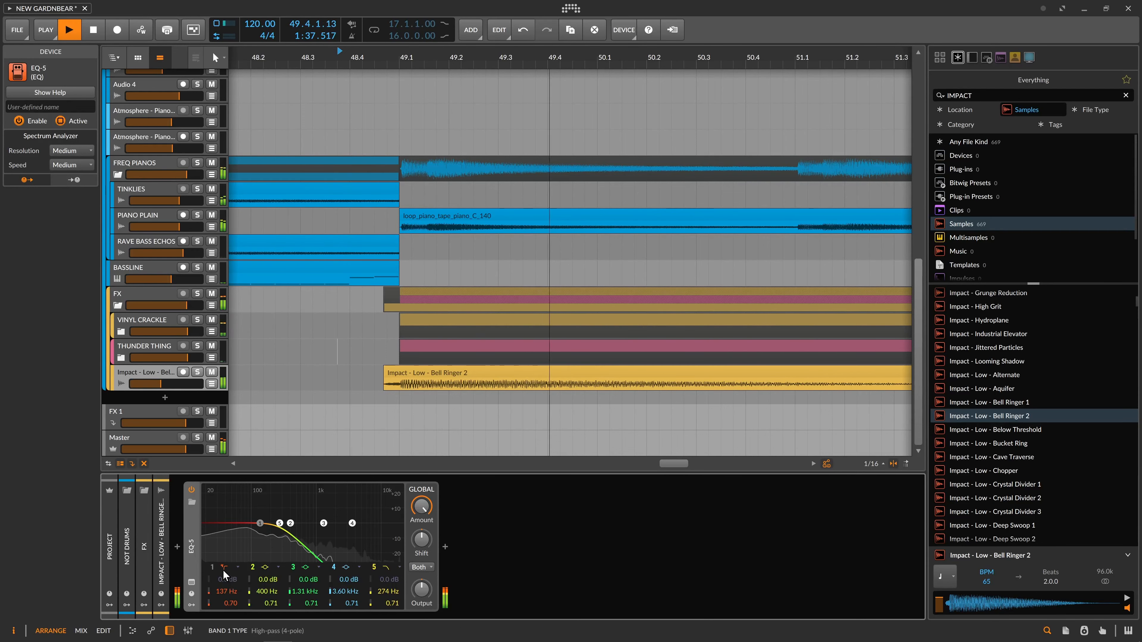
pyautogui.click(213, 568)
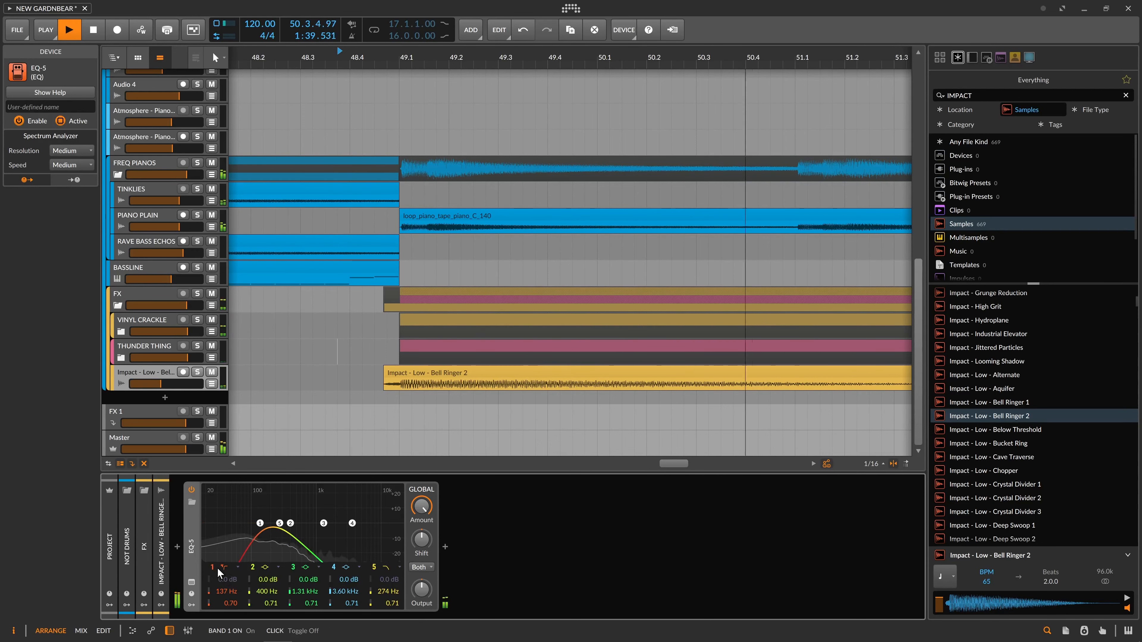
pyautogui.click(229, 566)
pyautogui.click(272, 612)
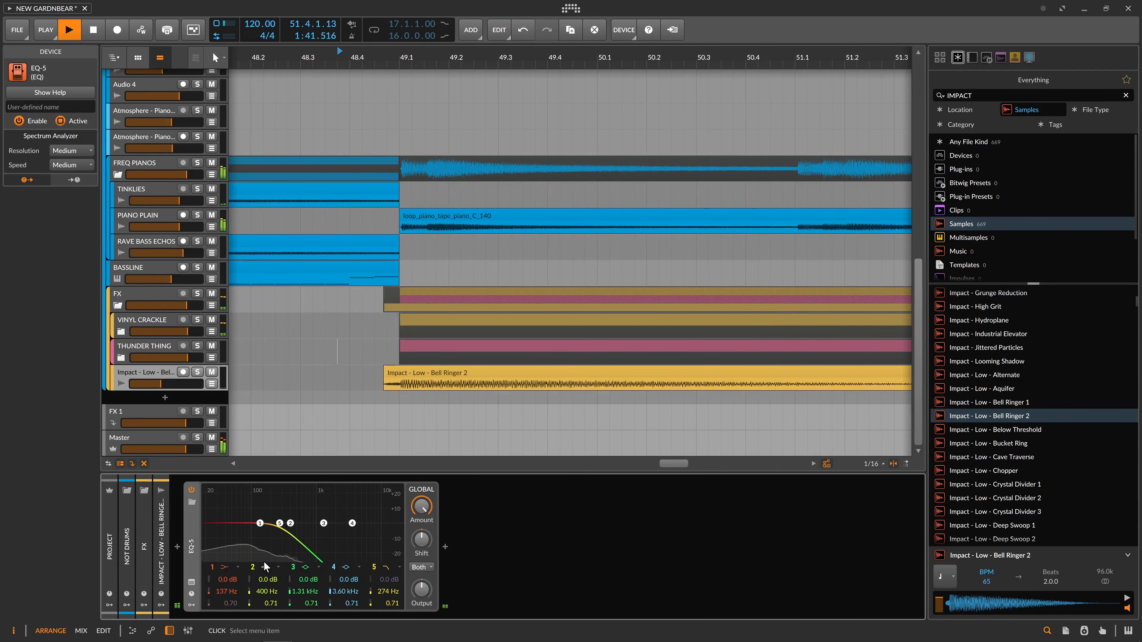
pyautogui.press('space')
pyautogui.moveTo(258, 526); pyautogui.dragTo(276, 509)
pyautogui.press('space')
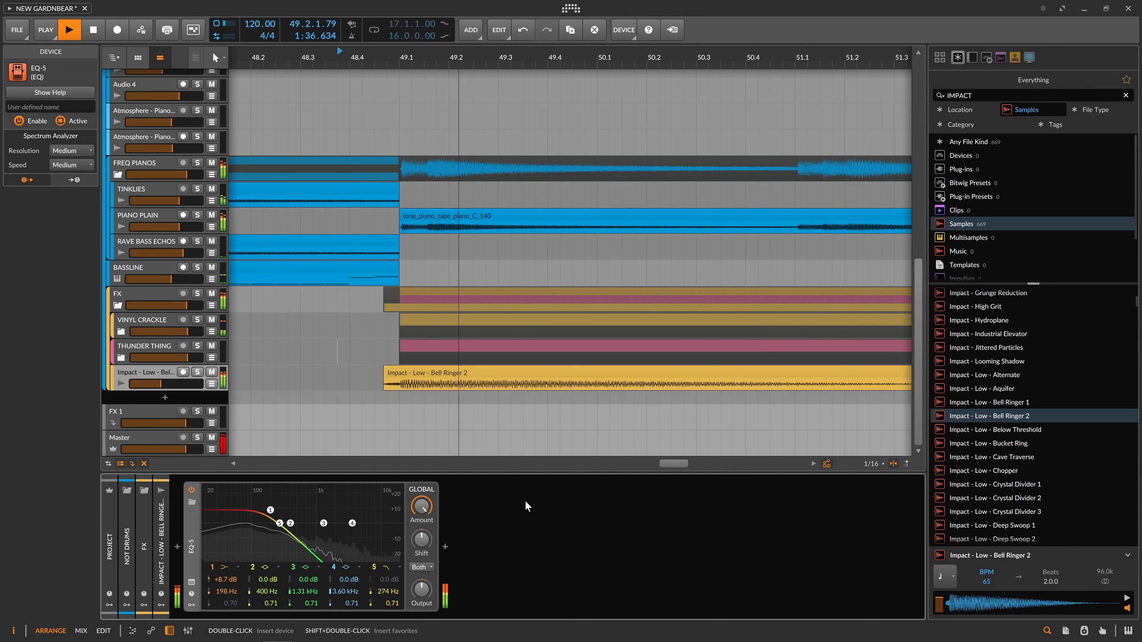
pyautogui.moveTo(276, 512); pyautogui.dragTo(272, 516)
# - Play through the breakdown, select bars 33 to 65 in the arrangement and set them as the loop range
pyautogui.moveTo(453, 61); pyautogui.dragTo(338, 157)
pyautogui.click(447, 373)
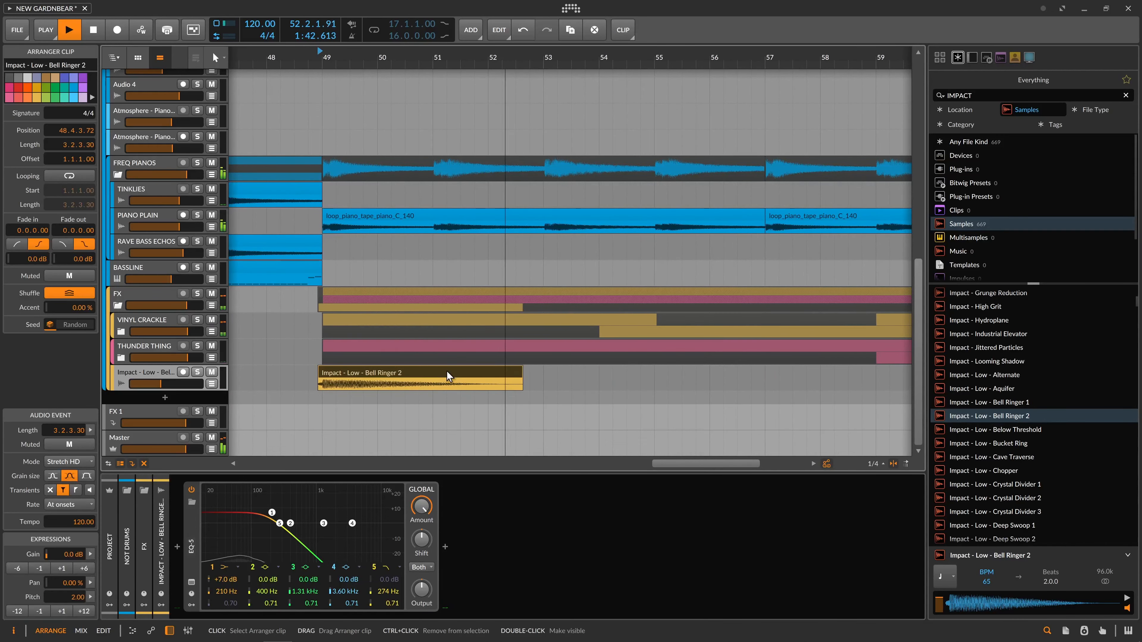
pyautogui.moveTo(501, 60); pyautogui.dragTo(346, 77)
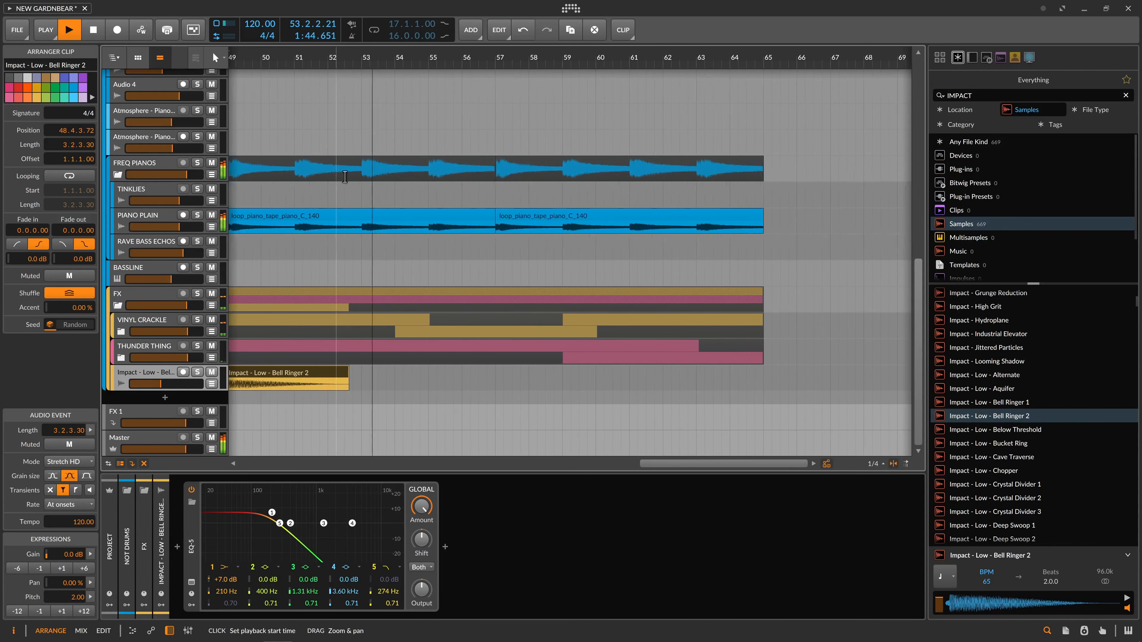
pyautogui.moveTo(422, 60); pyautogui.dragTo(479, 108)
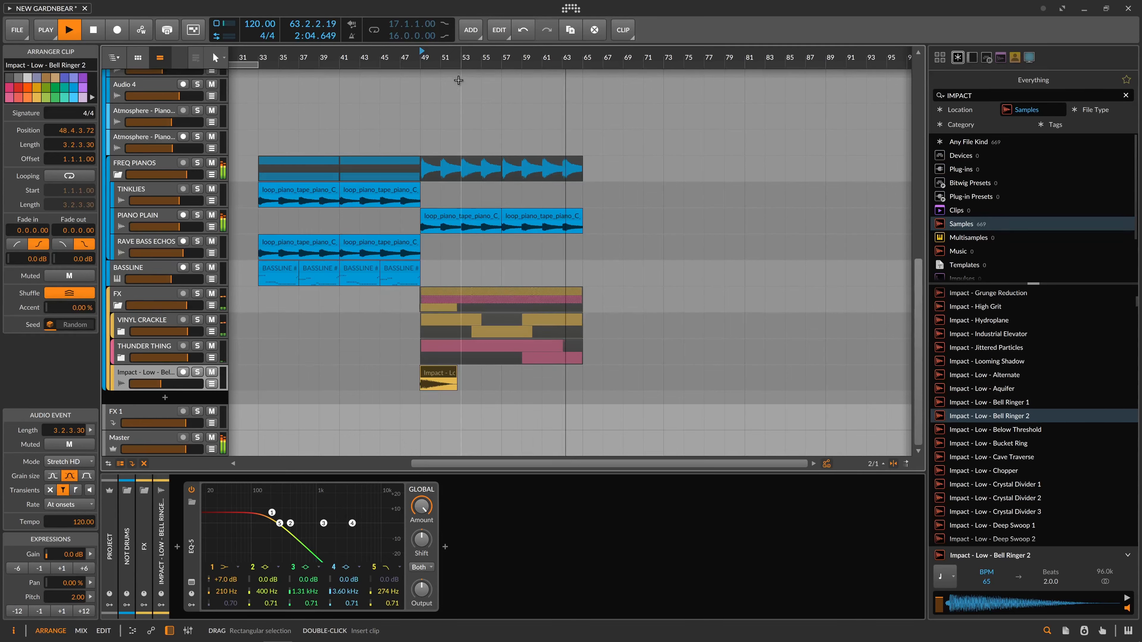
pyautogui.moveTo(425, 276)
pyautogui.mouseDown()
pyautogui.moveTo(259, 148)
pyautogui.moveTo(560, 139)
pyautogui.mouseUp()
pyautogui.press('space')
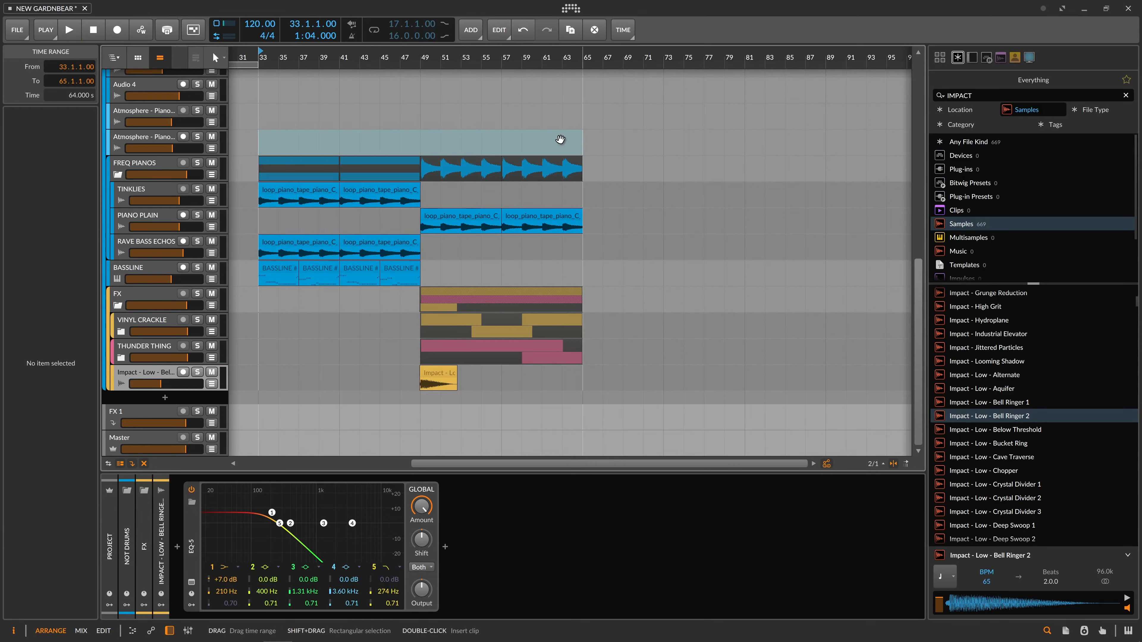
pyautogui.hotkey('ctrl', 'l')
# - Play from bar 63 across the loop end to hear the breakdown lead back into bar 33
pyautogui.click(563, 198)
pyautogui.press('space')
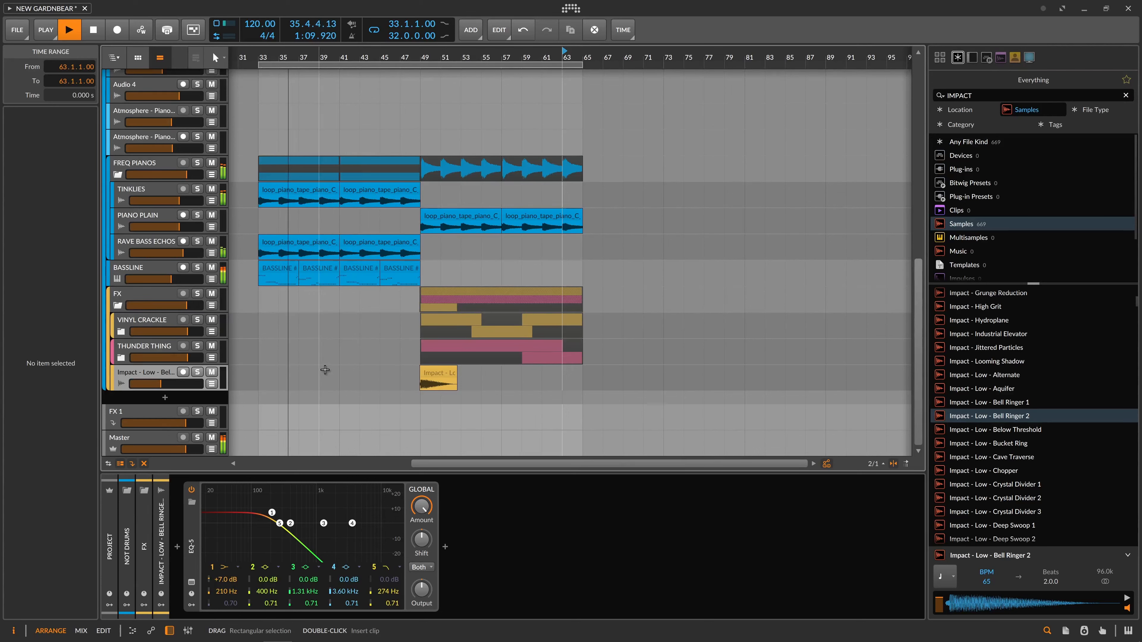
pyautogui.press('space')
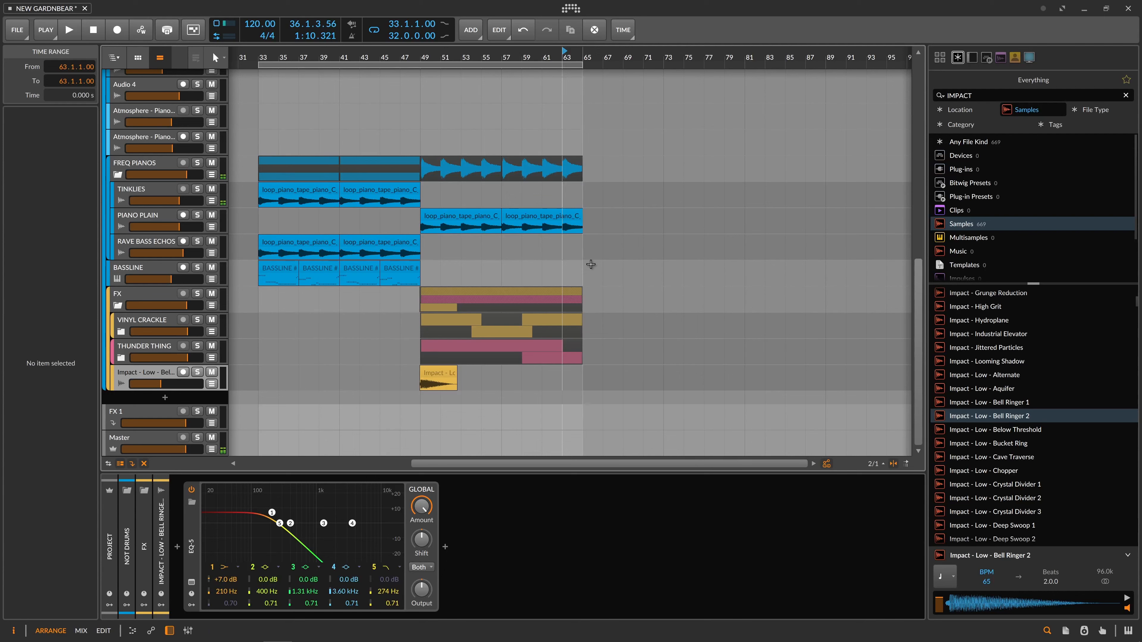
pyautogui.click(561, 255)
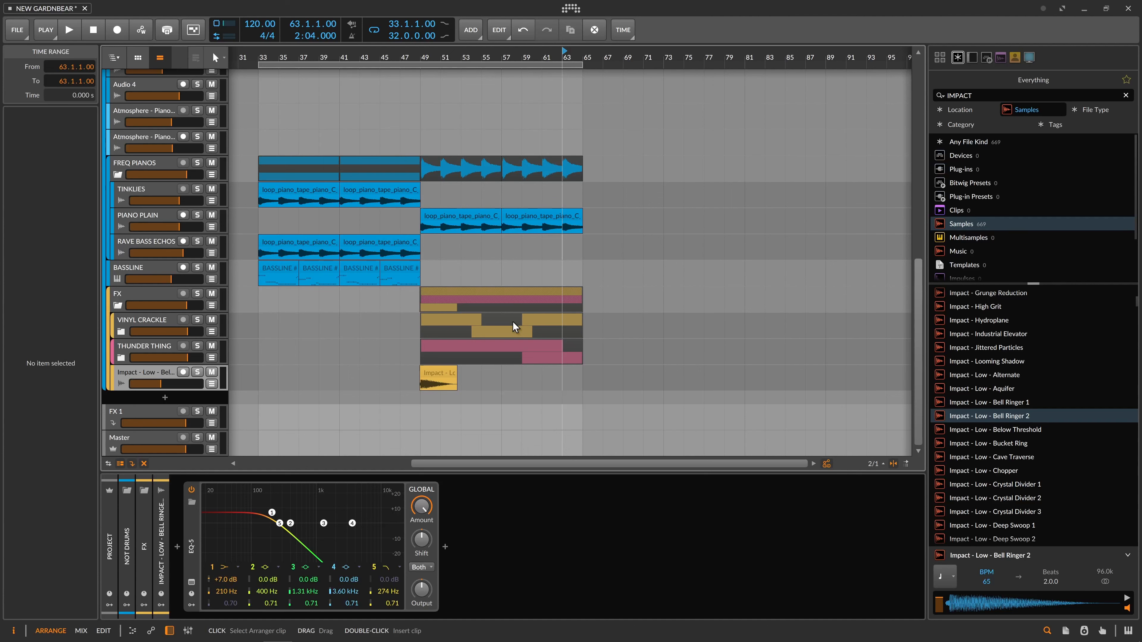
pyautogui.click(396, 223)
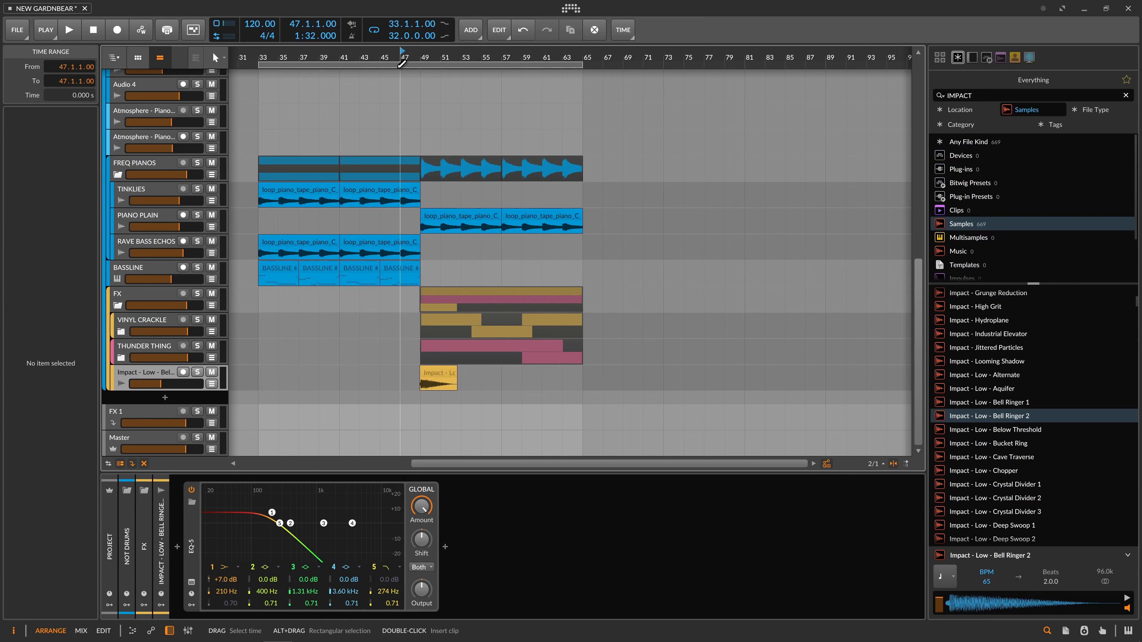
pyautogui.moveTo(400, 57); pyautogui.dragTo(479, 139)
pyautogui.click(597, 375)
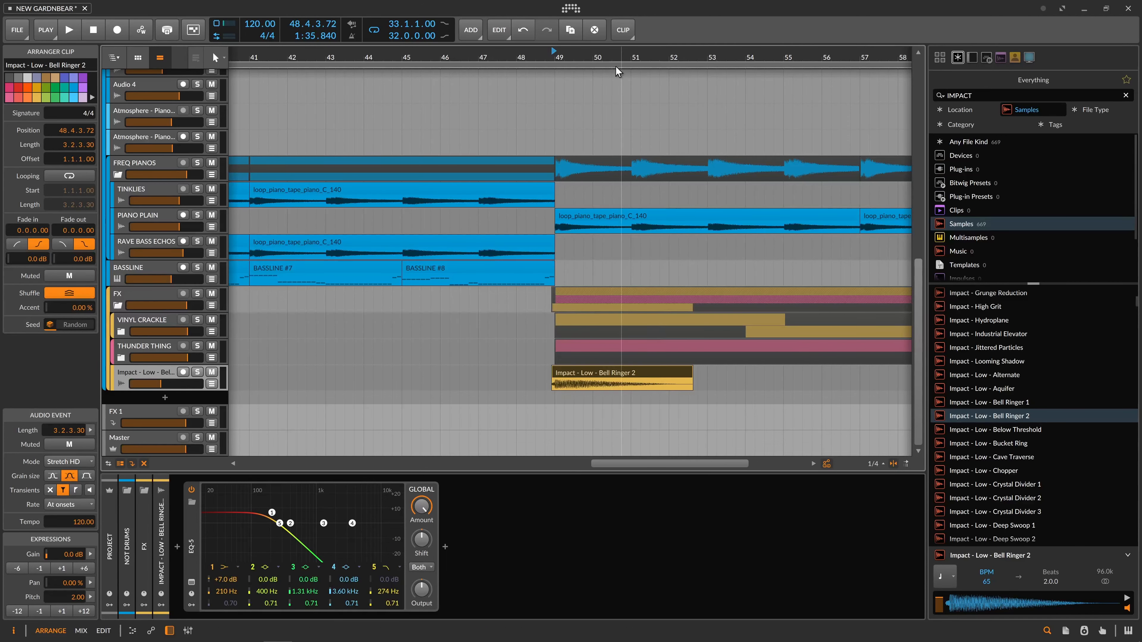
pyautogui.click(402, 219)
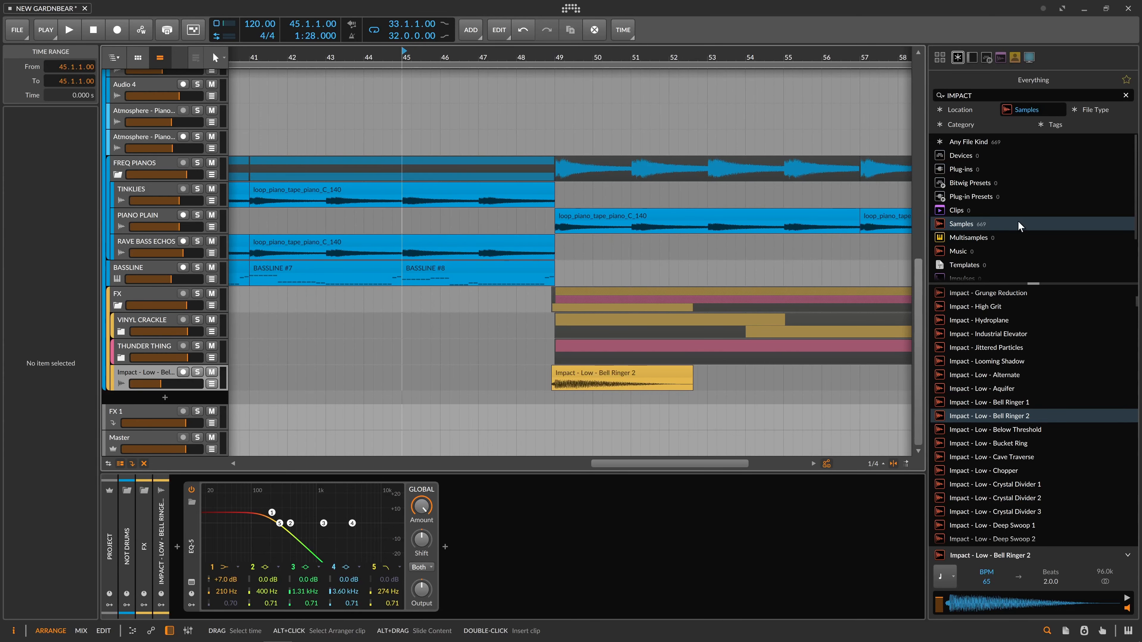
# - Search the samples for RISER and audition Riser 01, Riser 02, Riser 03 and riser
pyautogui.click(1054, 95)
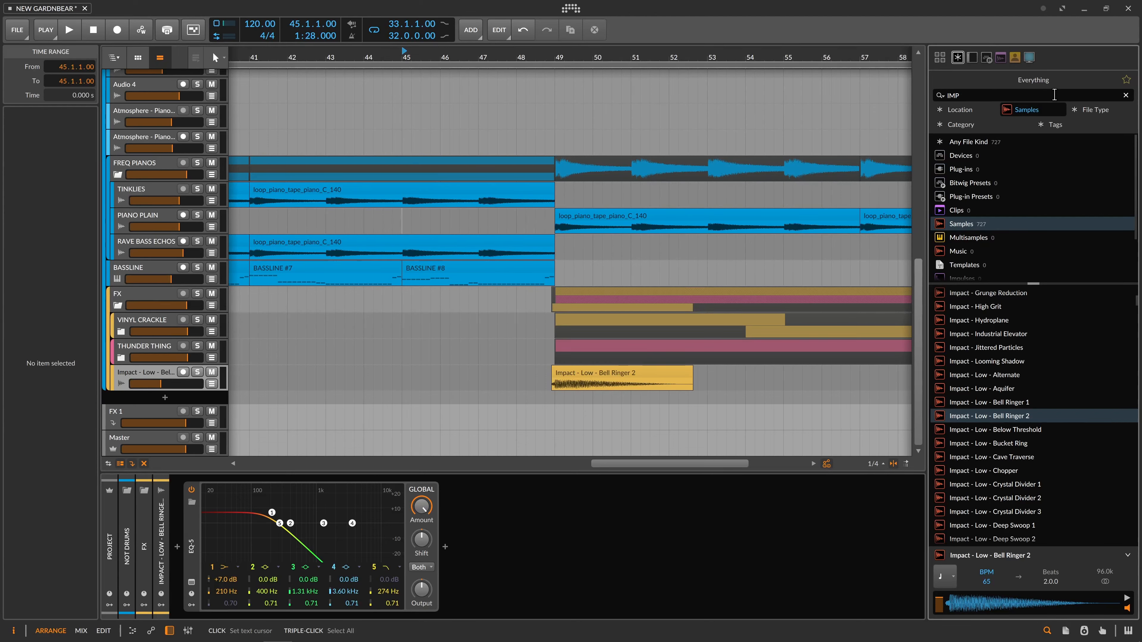
pyautogui.press('BackSpace')
pyautogui.press('BackSpace')
pyautogui.press('BackSpace')
pyautogui.write('RISER')
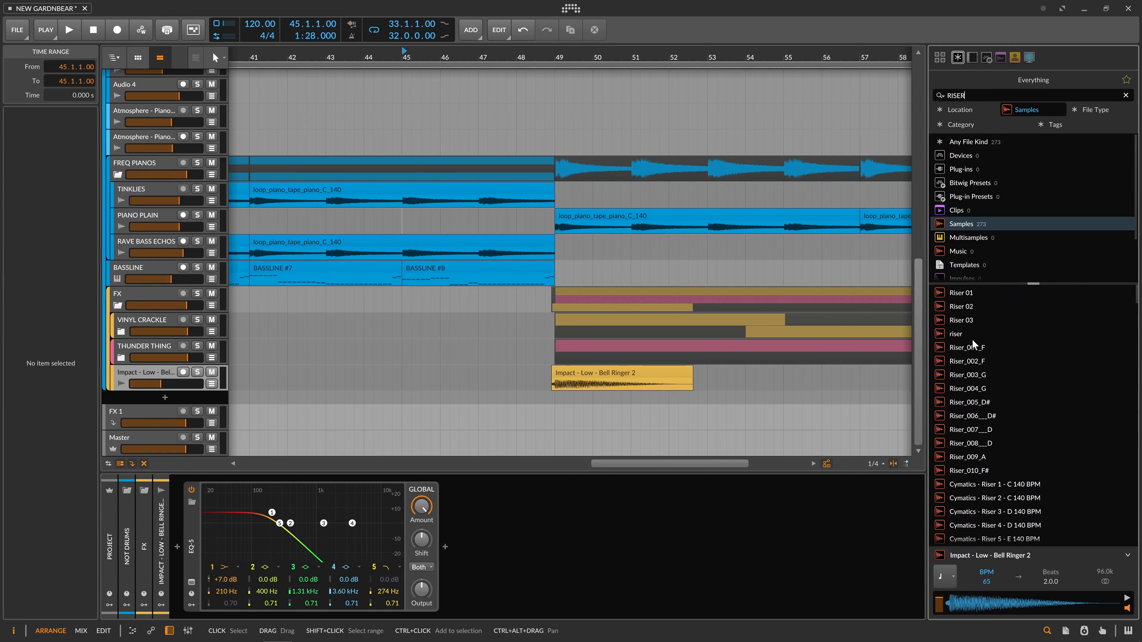
pyautogui.click(996, 293)
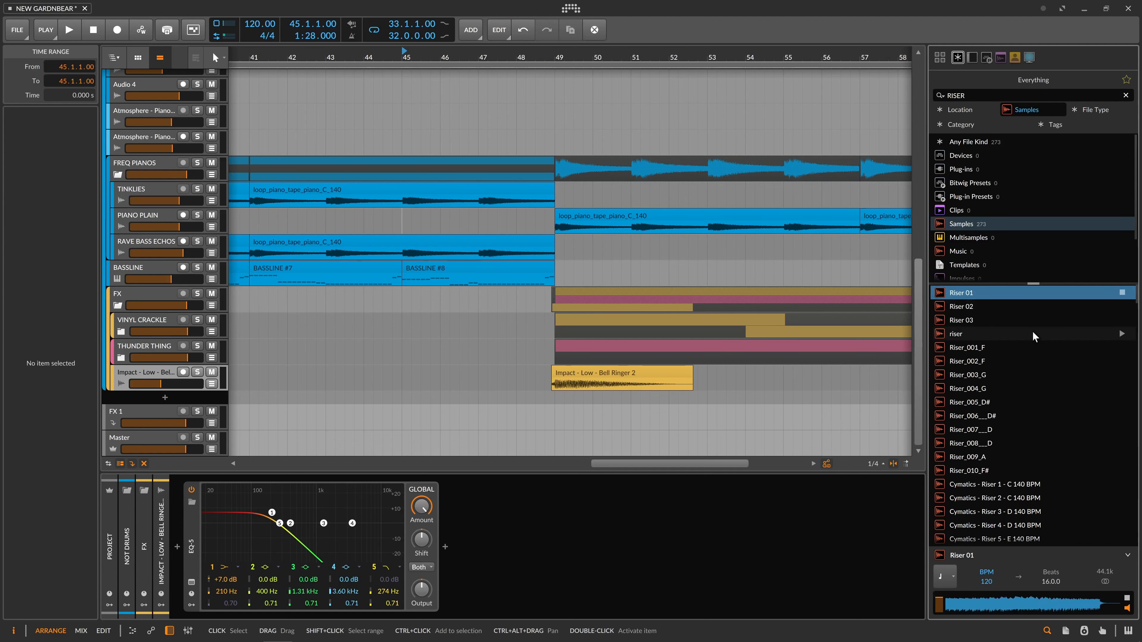
pyautogui.click(1005, 303)
pyautogui.click(998, 322)
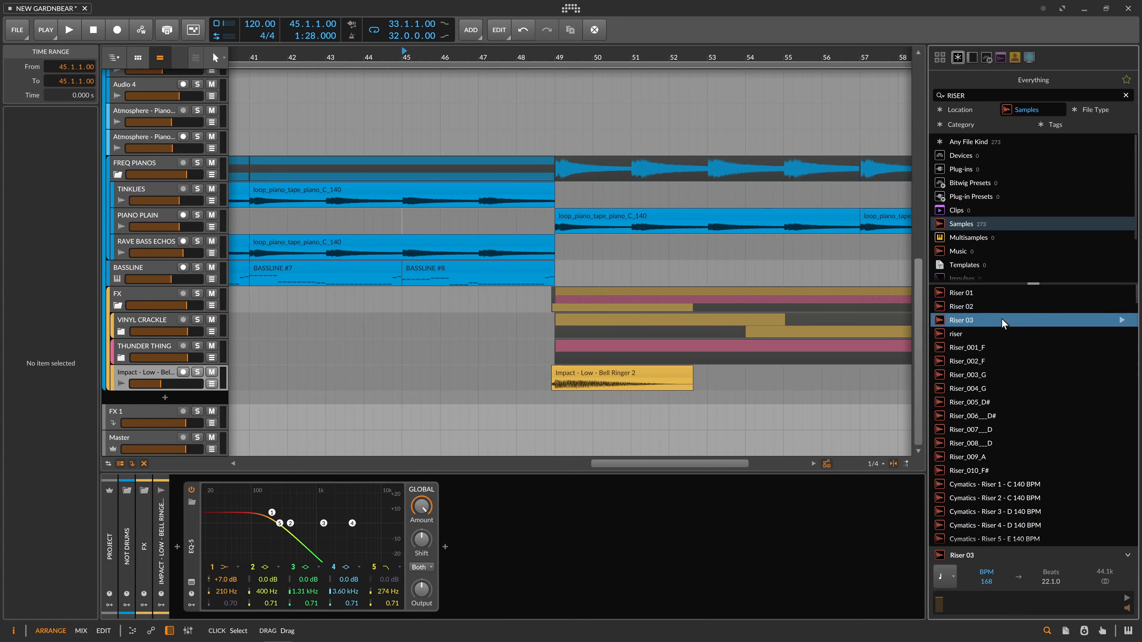
pyautogui.click(996, 335)
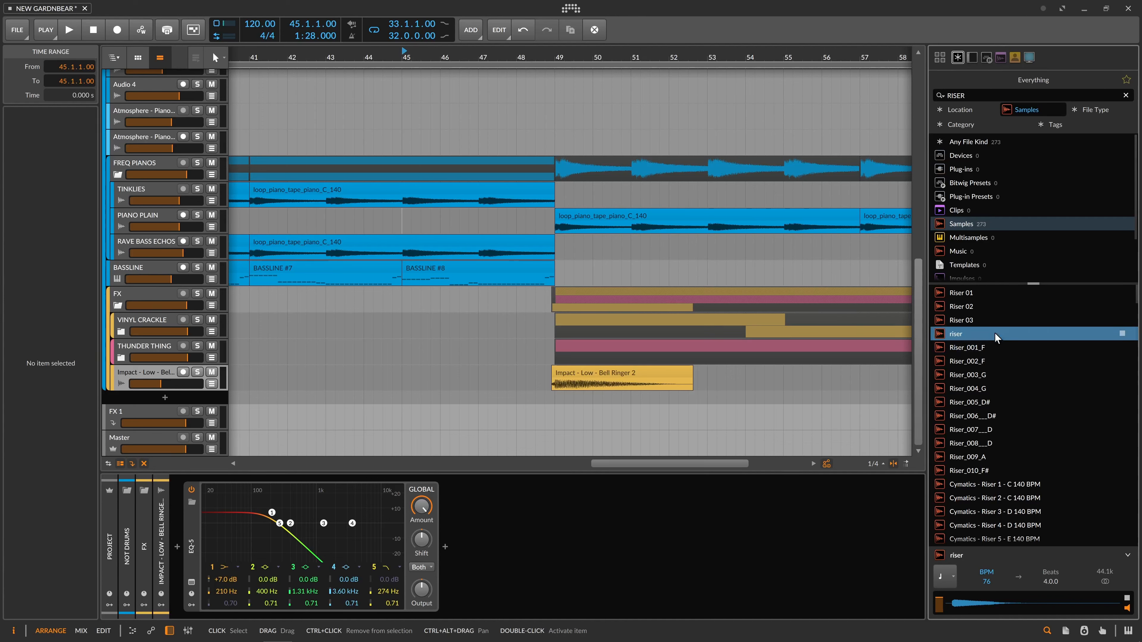
# - Add an audio track below the Bell Ringer 2 impact in the FX group and place the riser sample on it at bar 46
pyautogui.click(115, 377)
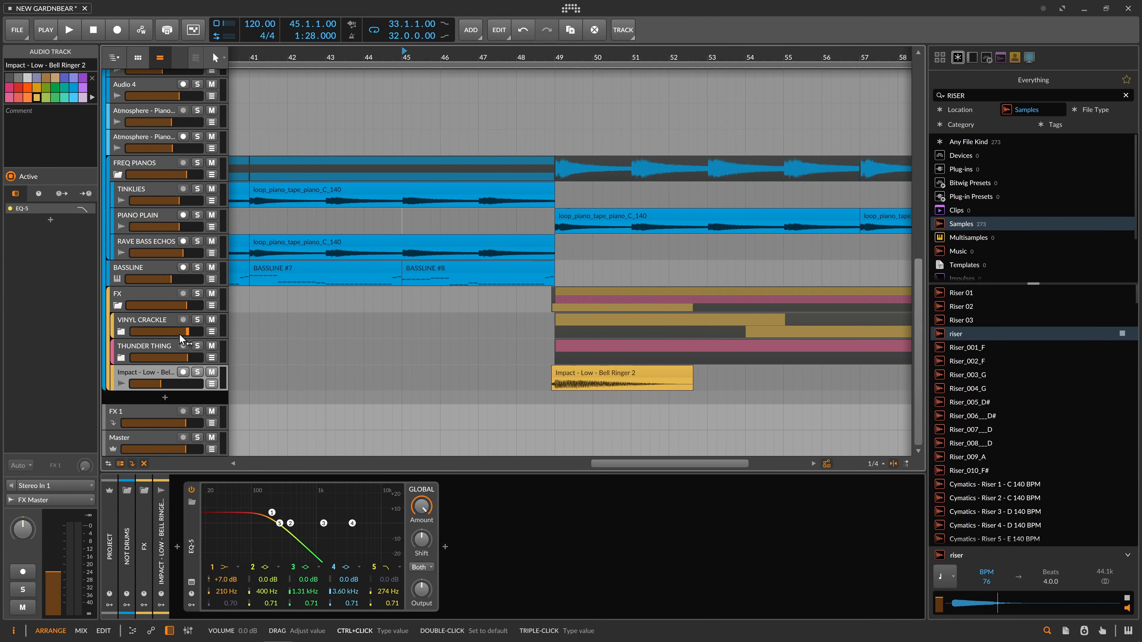
pyautogui.hotkey('ctrl', 't')
pyautogui.moveTo(971, 335); pyautogui.dragTo(444, 383)
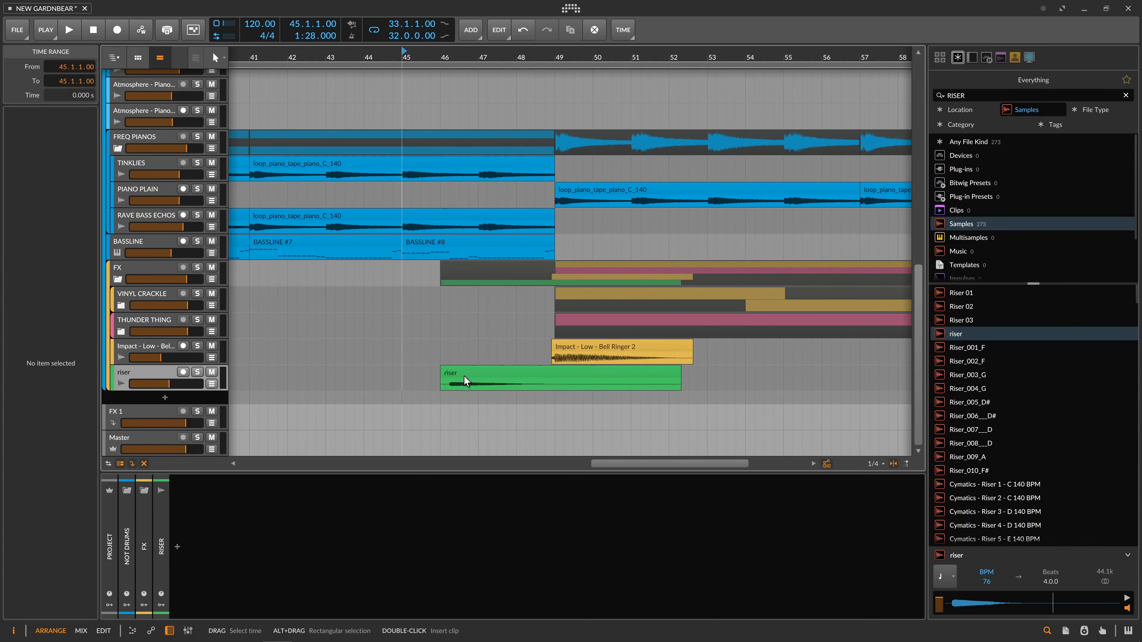
# - Open the riser clip in the detail editor and raise its gain to +15.3 dB
pyautogui.click(475, 369)
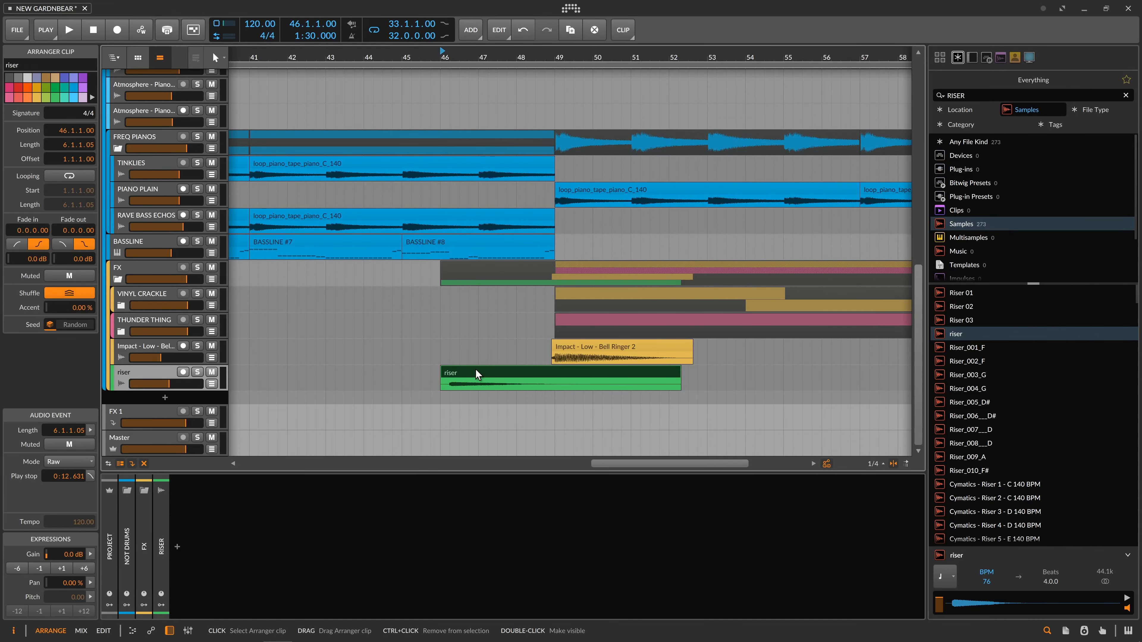
pyautogui.doubleClick(474, 369)
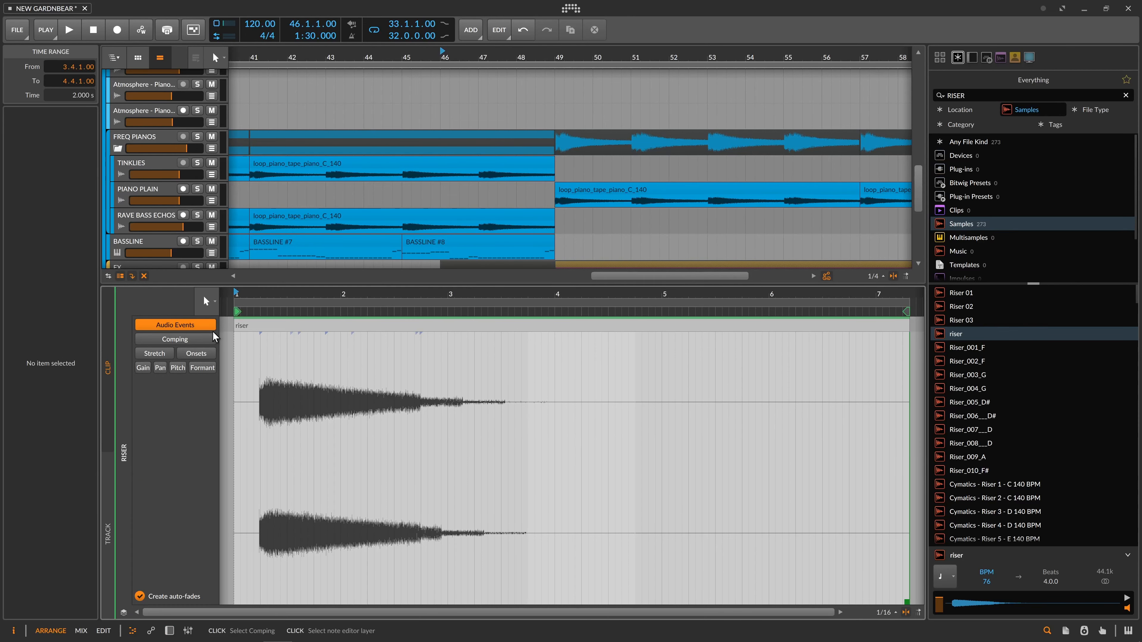
pyautogui.scroll(-8, 522, 230)
pyautogui.click(535, 195)
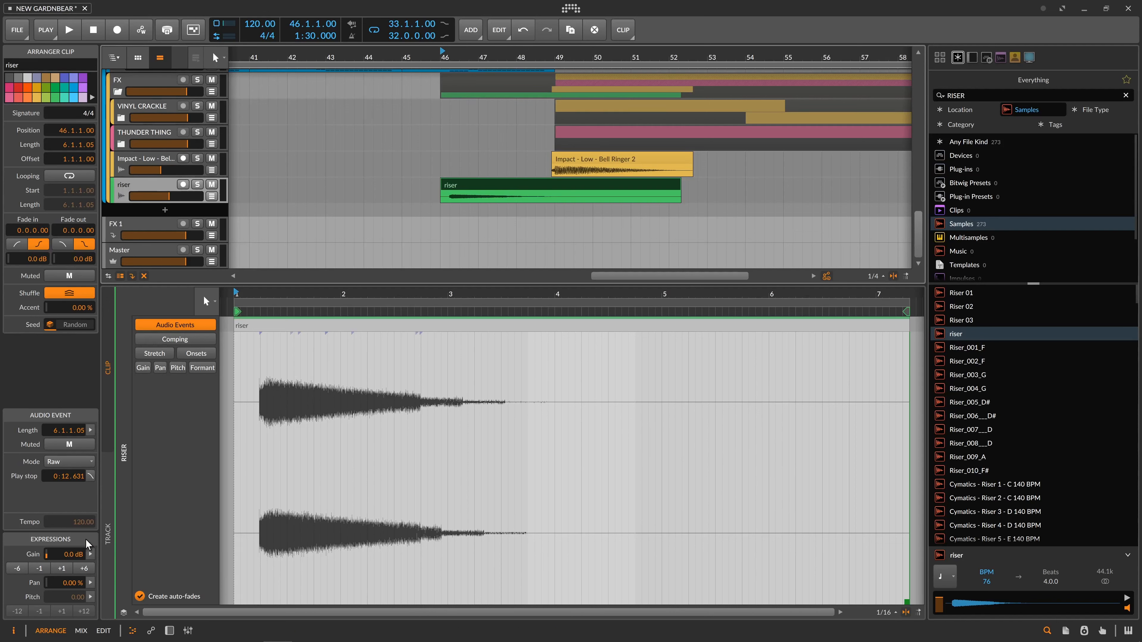
pyautogui.moveTo(68, 563); pyautogui.dragTo(68, 525)
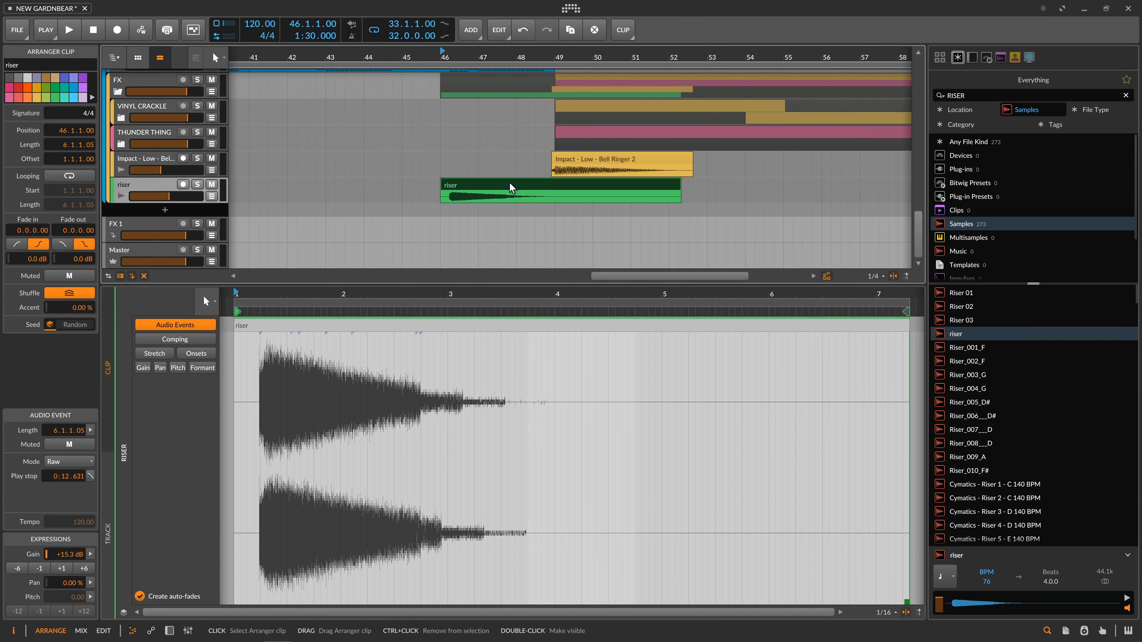
# - Close the detail editor and play the arrangement from the riser clip's start at bar 46
pyautogui.click(392, 184)
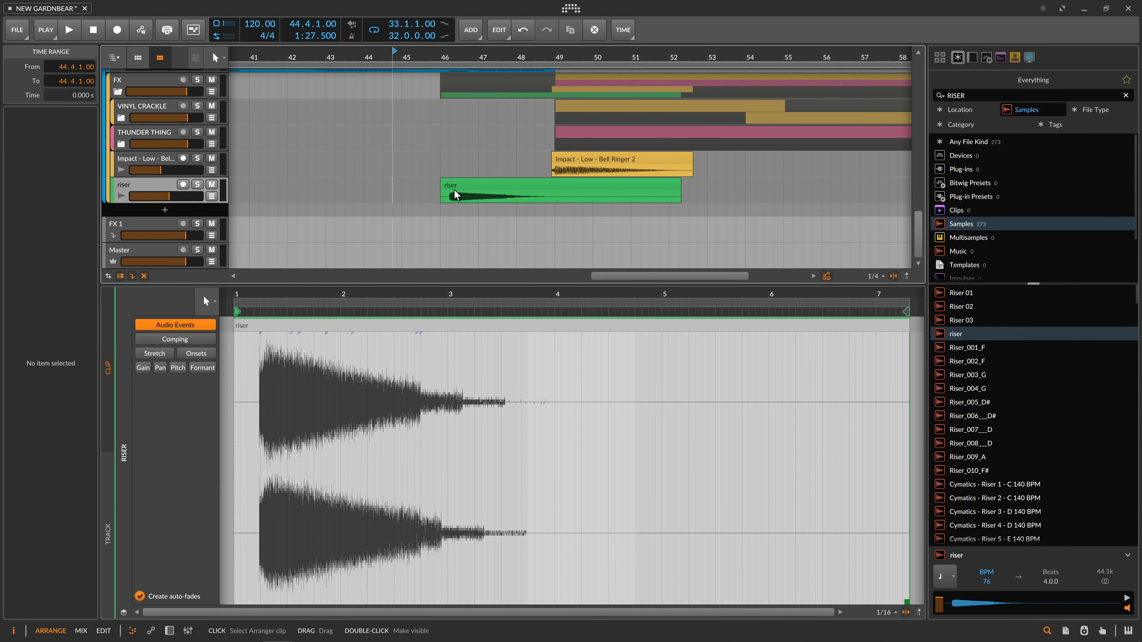
pyautogui.click(475, 186)
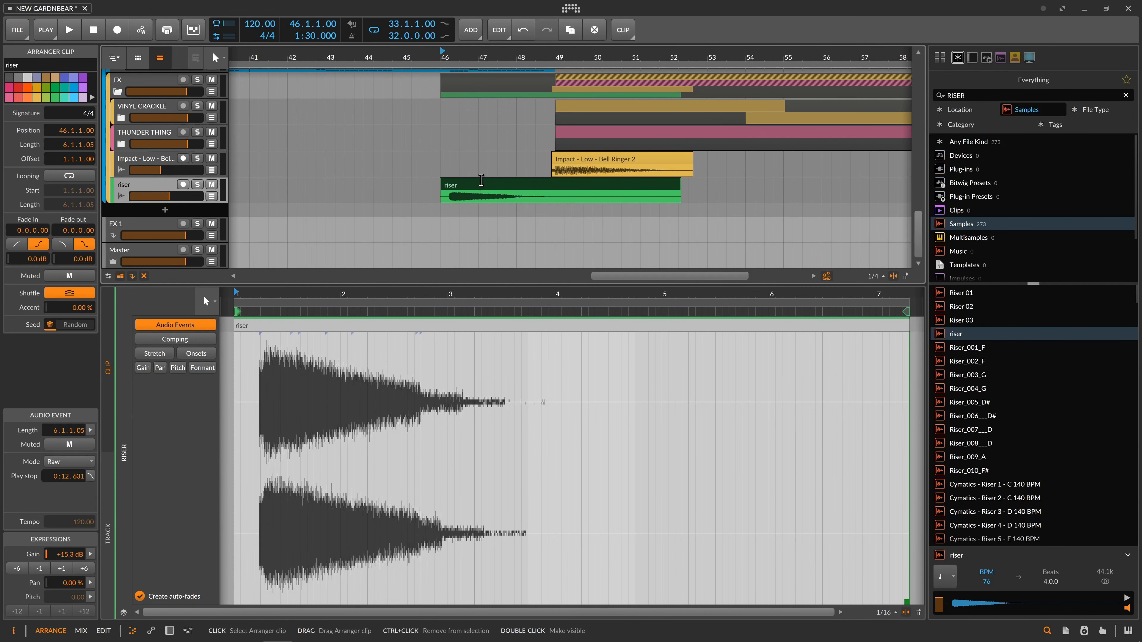
pyautogui.press('m')
pyautogui.press('space')
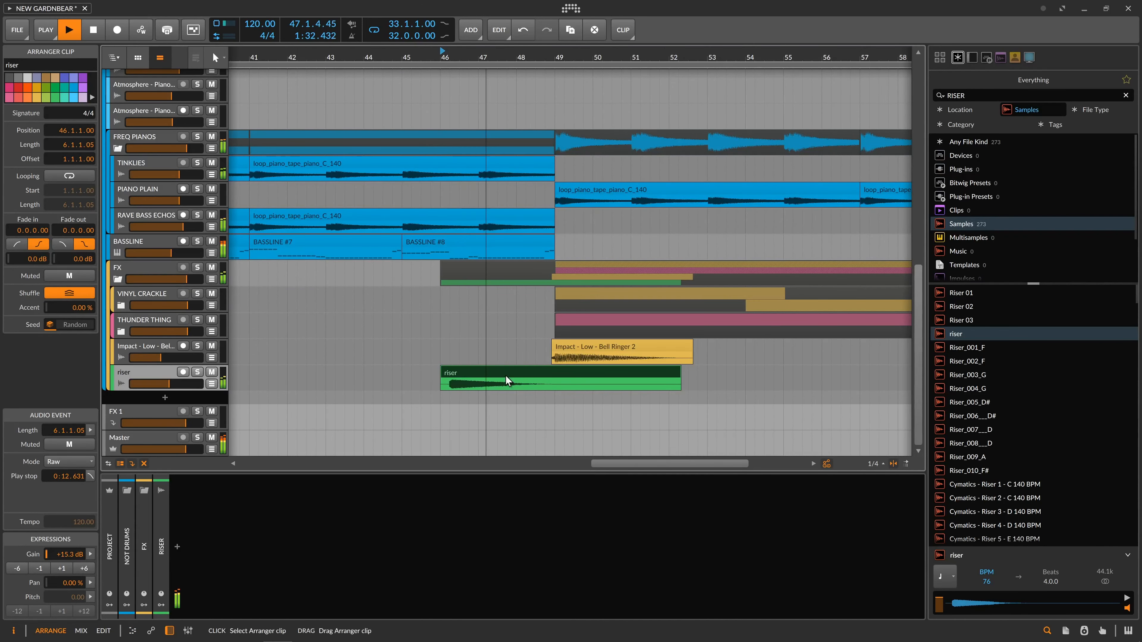
# - Stop playback, trim the riser clip's start to 46.2.1.74, split it at bar 49 and delete the part after the split
pyautogui.press('space')
pyautogui.moveTo(462, 60); pyautogui.dragTo(415, 365)
pyautogui.moveTo(533, 58); pyautogui.dragTo(693, 45)
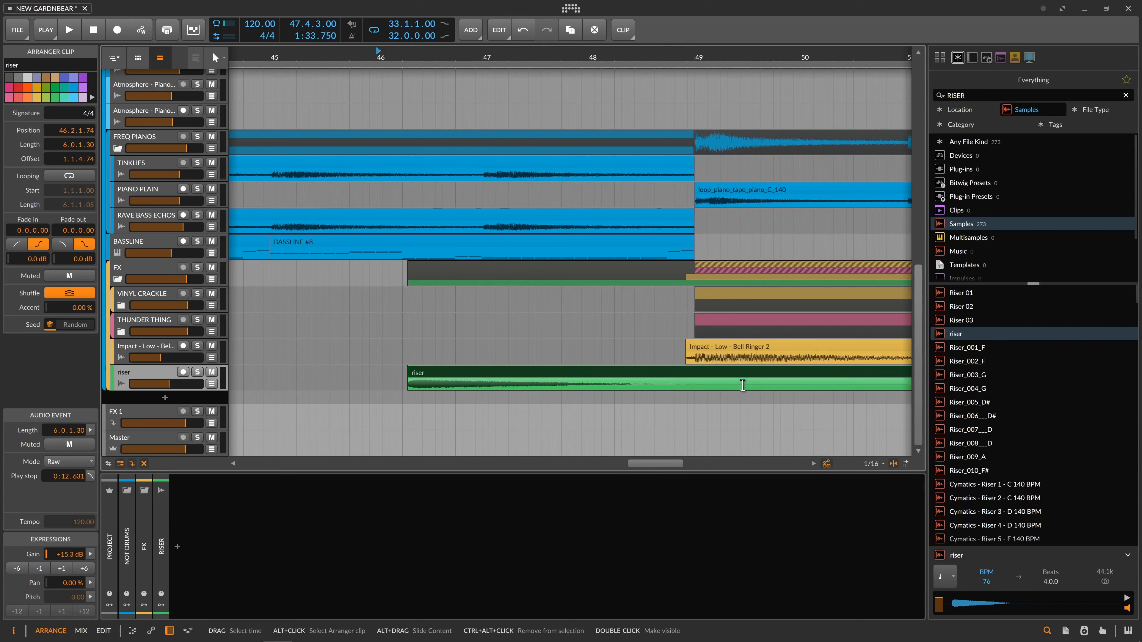
pyautogui.moveTo(702, 388); pyautogui.dragTo(688, 387)
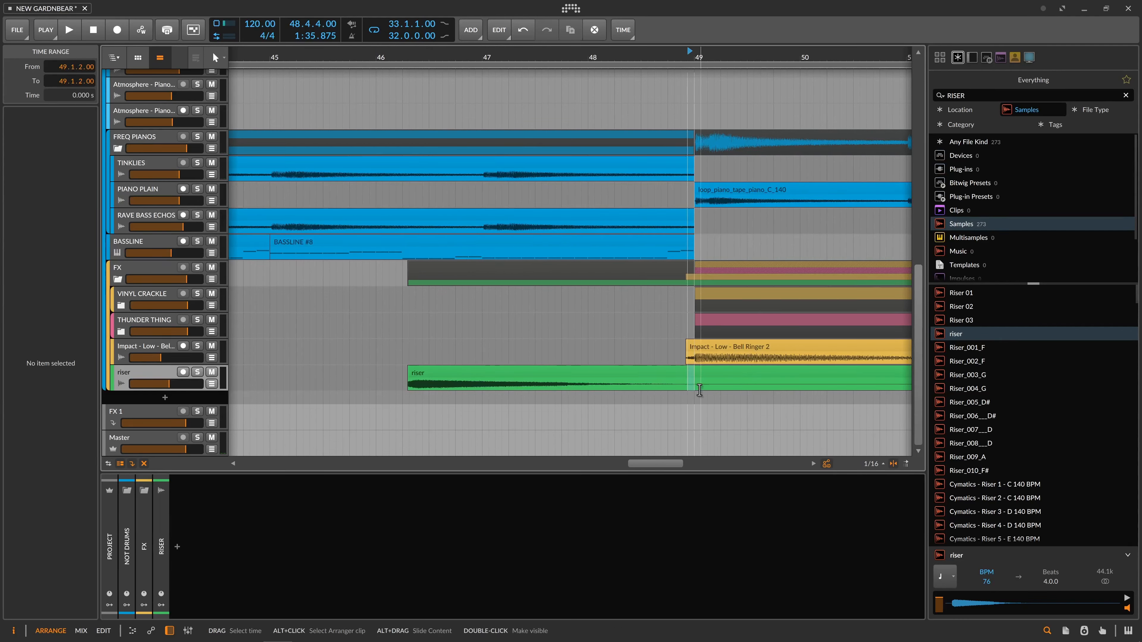
pyautogui.click(697, 385)
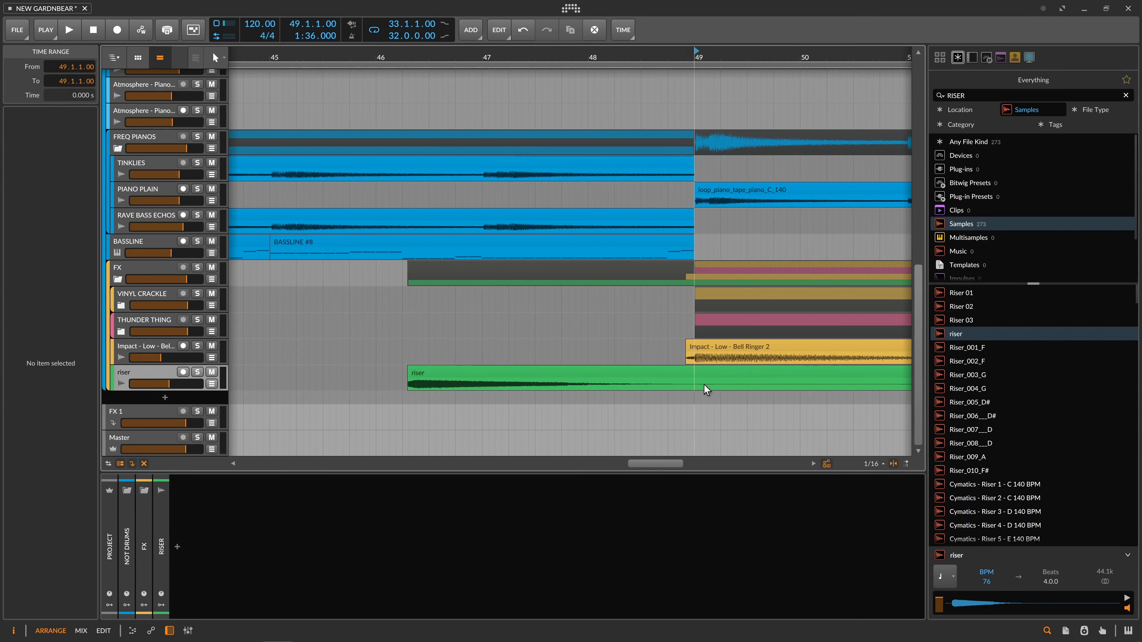
pyautogui.click(709, 378)
pyautogui.press('Delete')
pyautogui.moveTo(694, 381); pyautogui.dragTo(634, 369)
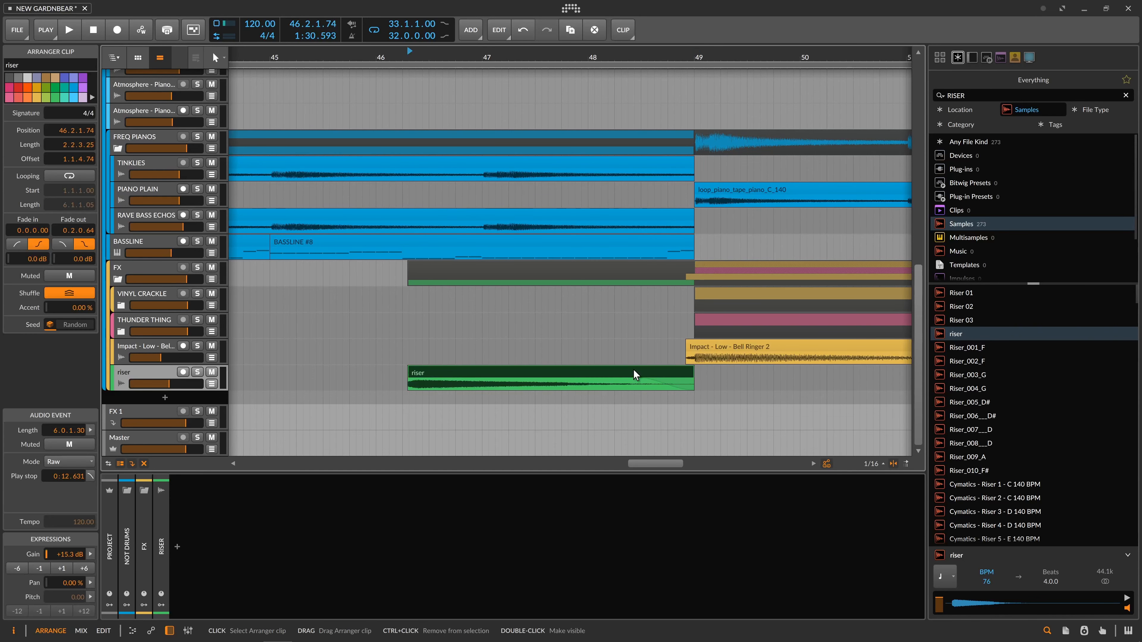
# - Open the riser clip in the detail editor and move its start marker past the leading silence to where the waveform begins
pyautogui.doubleClick(442, 370)
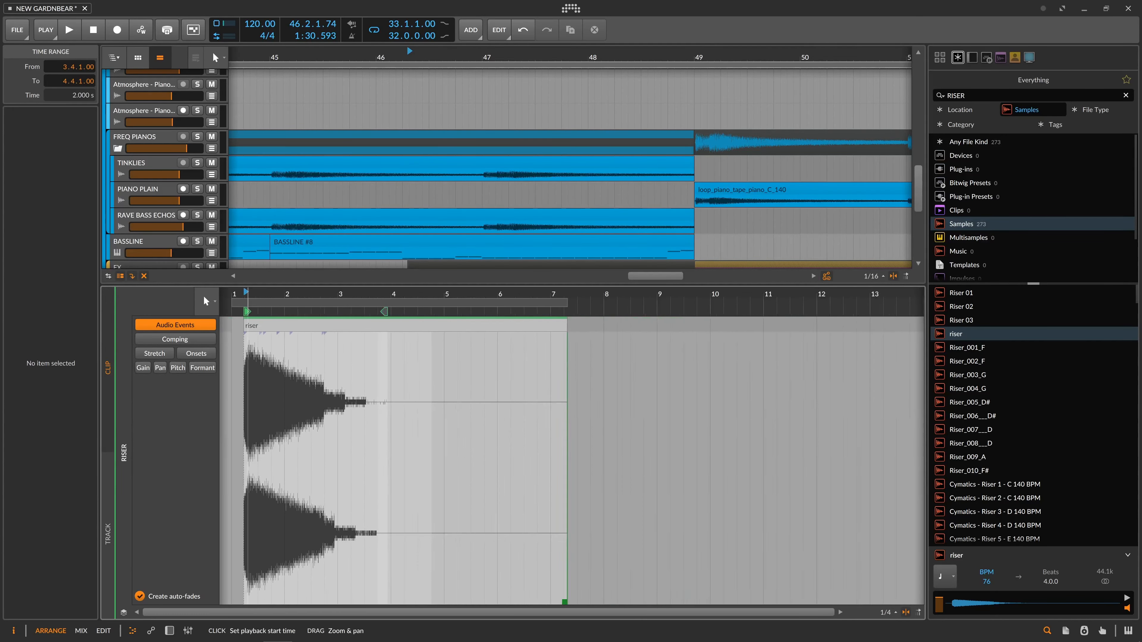
pyautogui.moveTo(247, 295); pyautogui.dragTo(880, 508)
pyautogui.scroll(-5, 642, 191)
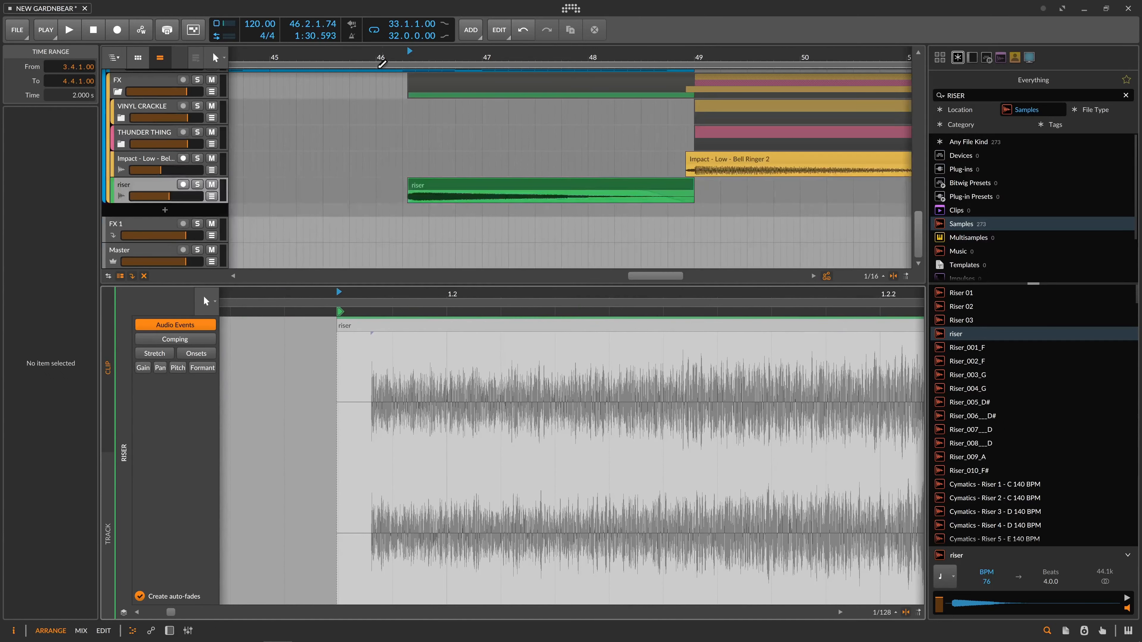
pyautogui.moveTo(402, 65)
pyautogui.mouseDown()
pyautogui.moveTo(537, 90)
pyautogui.moveTo(244, 98)
pyautogui.mouseUp()
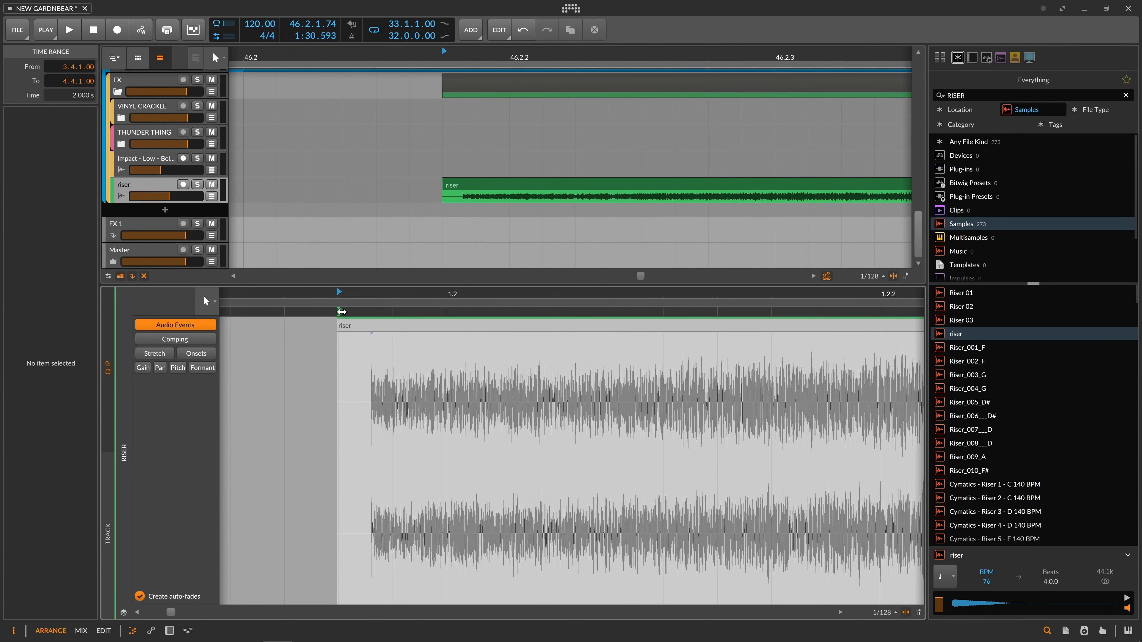
pyautogui.moveTo(342, 312); pyautogui.dragTo(373, 312)
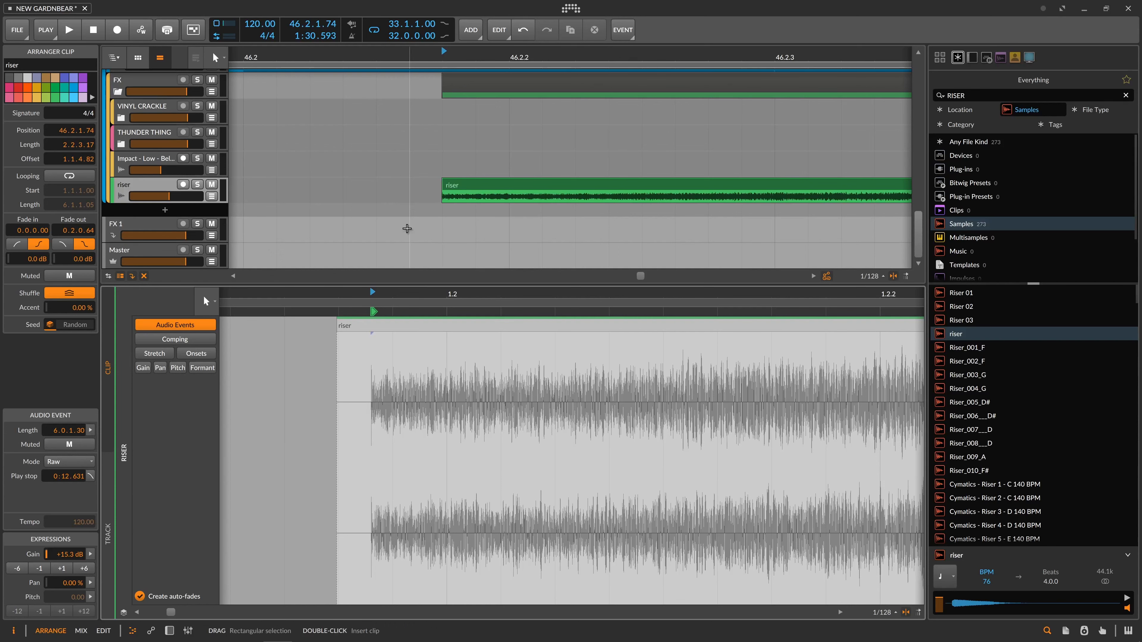
pyautogui.moveTo(441, 57)
pyautogui.mouseDown()
pyautogui.moveTo(441, 180)
pyautogui.moveTo(394, 193)
pyautogui.mouseUp()
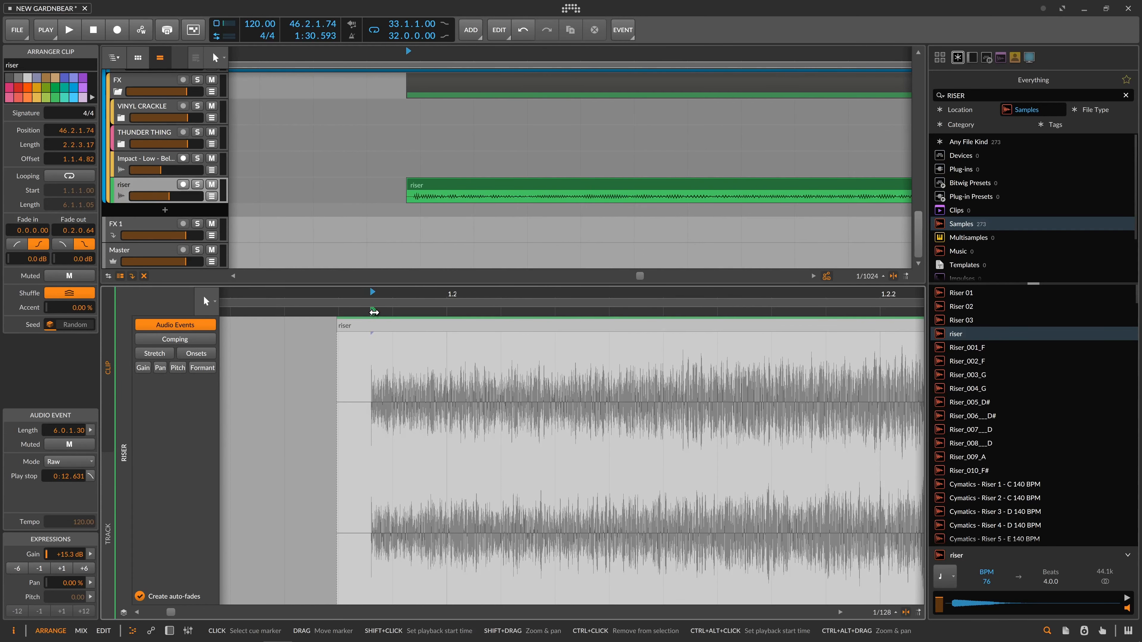
pyautogui.moveTo(373, 311); pyautogui.dragTo(377, 305)
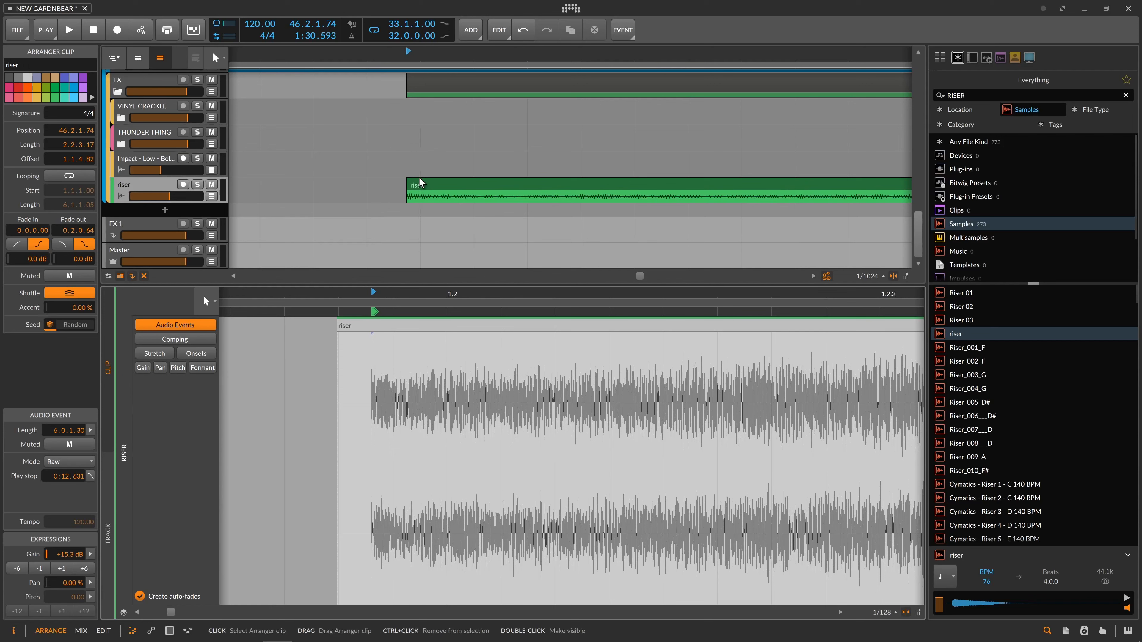
# - Move the riser clip to 46.2.1.75, close the detail editor and extend the clip's end to bar 49
pyautogui.click(437, 188)
pyautogui.moveTo(437, 188); pyautogui.dragTo(439, 187)
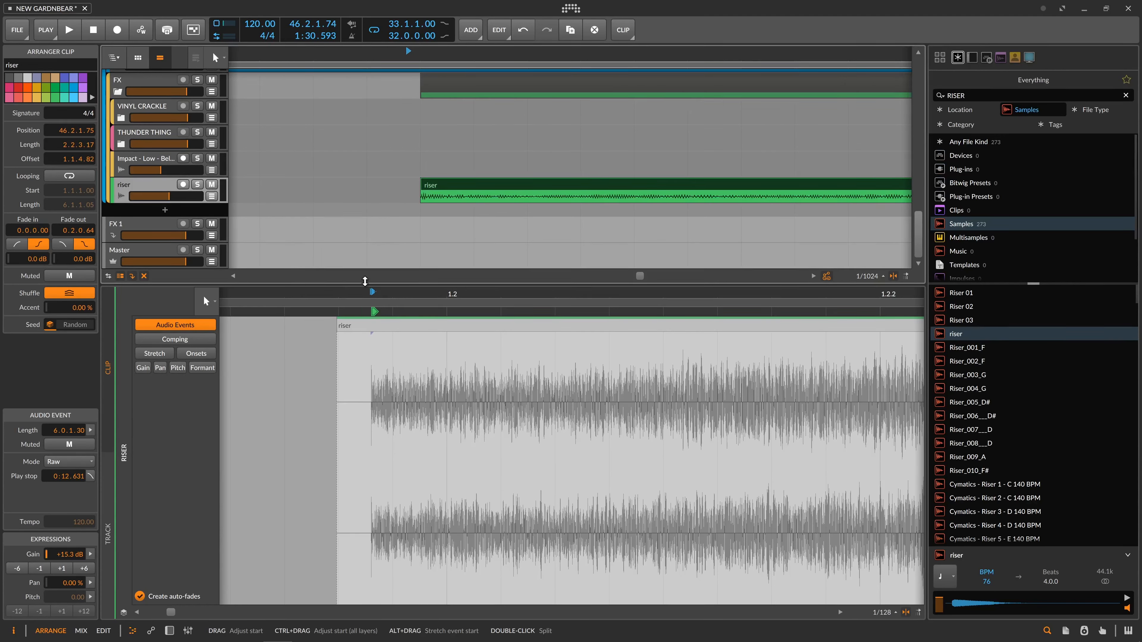
pyautogui.click(390, 205)
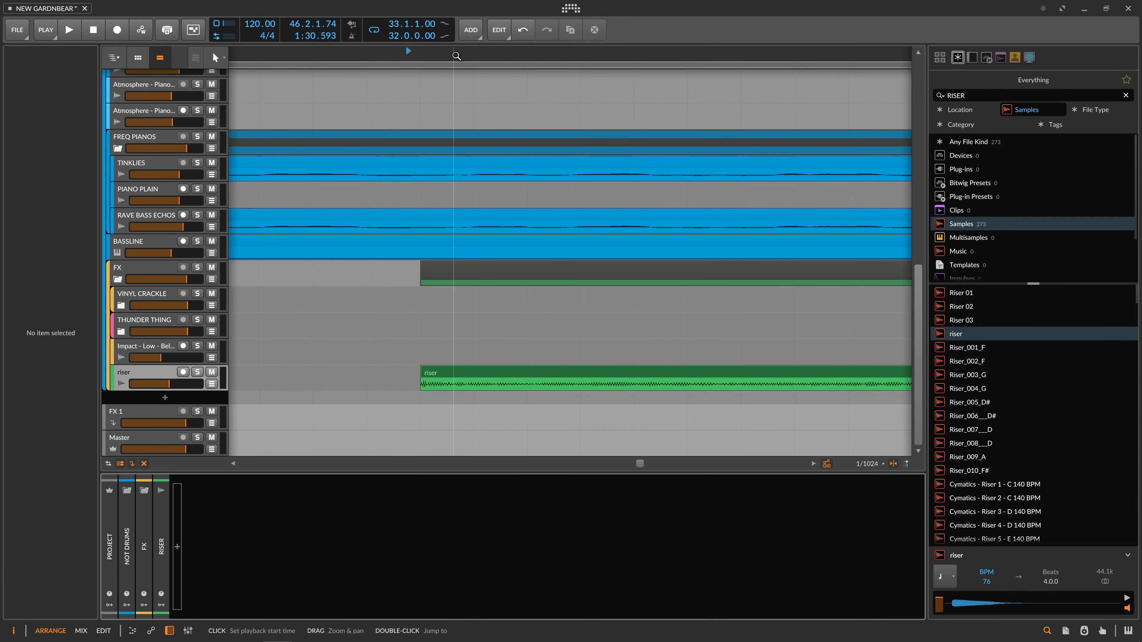
pyautogui.moveTo(439, 57); pyautogui.dragTo(427, 117)
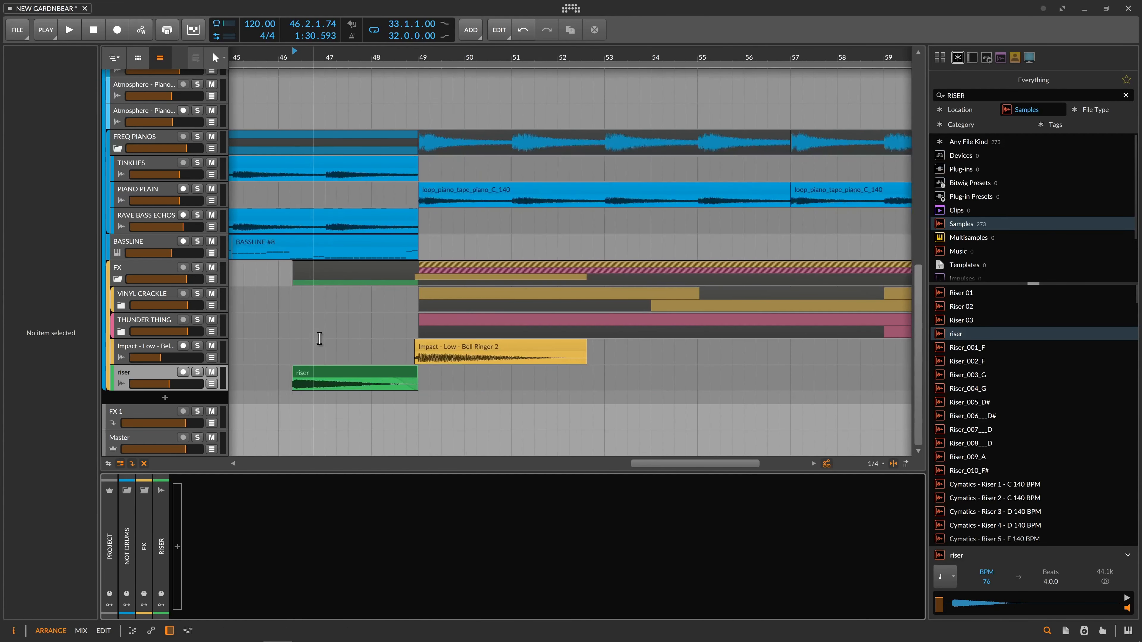
pyautogui.click(377, 371)
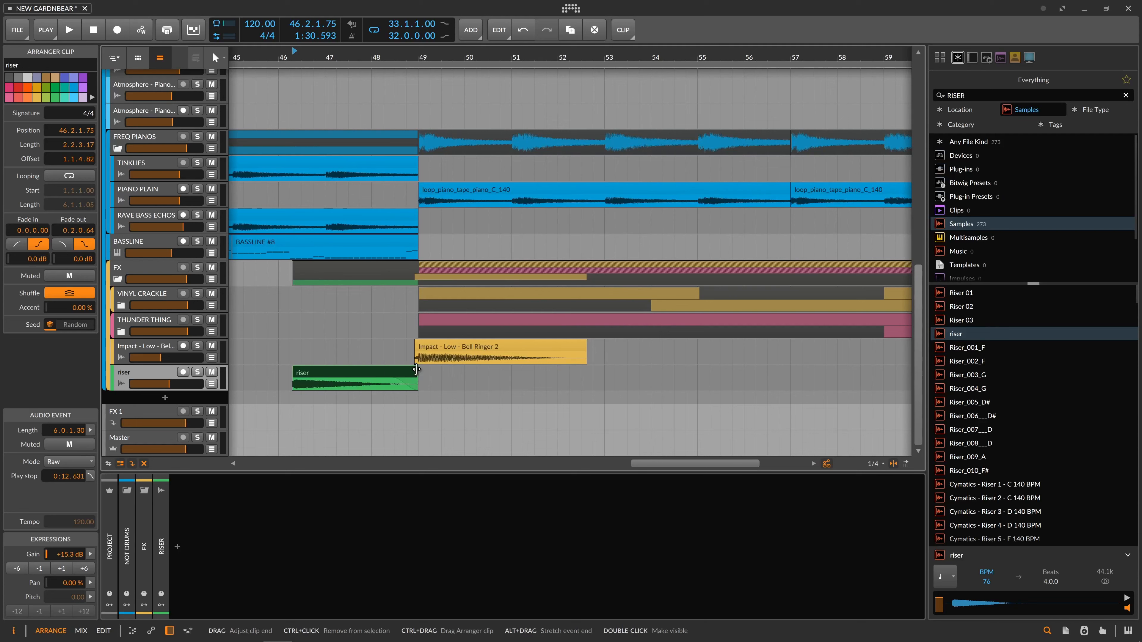
pyautogui.moveTo(417, 369); pyautogui.dragTo(418, 369)
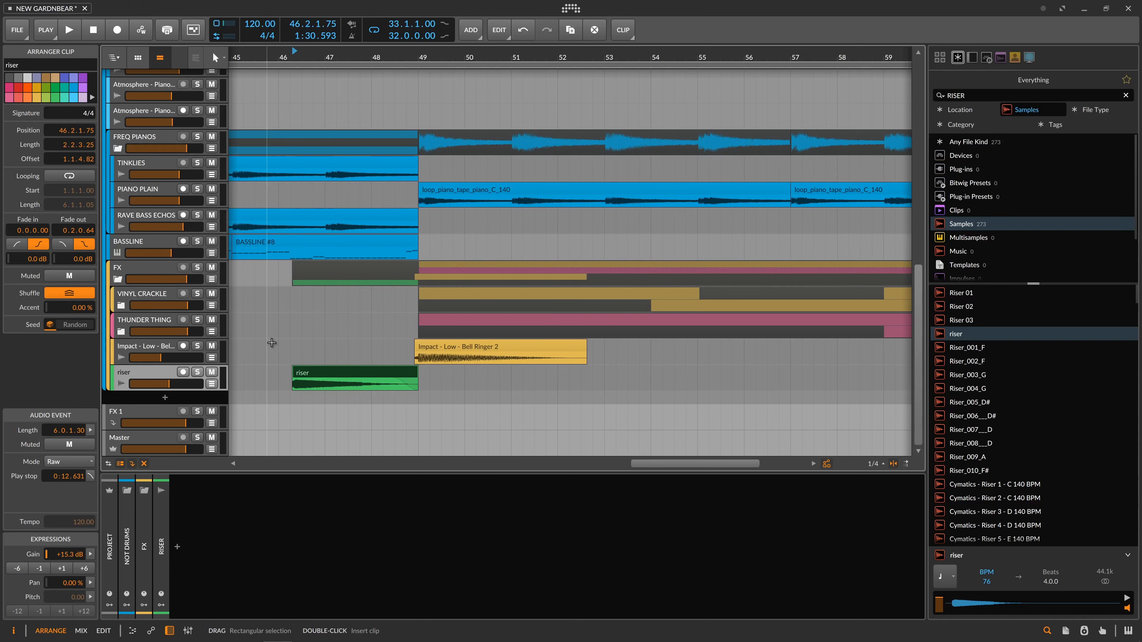
pyautogui.click(431, 354)
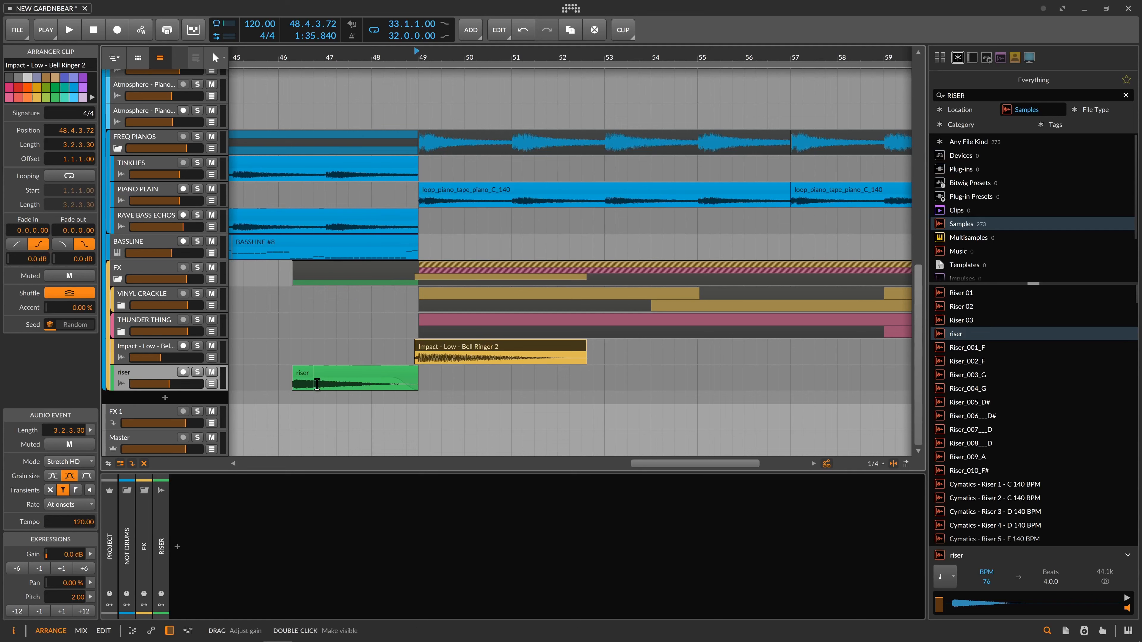
pyautogui.click(337, 379)
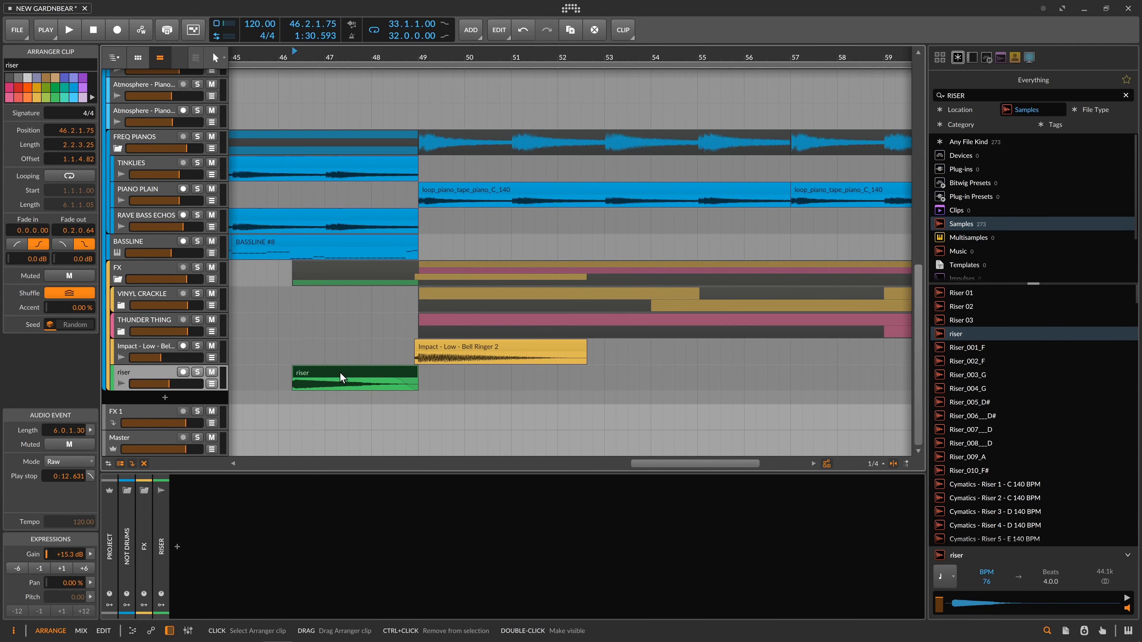
pyautogui.hotkey('ctrl', 'shift', 'r')
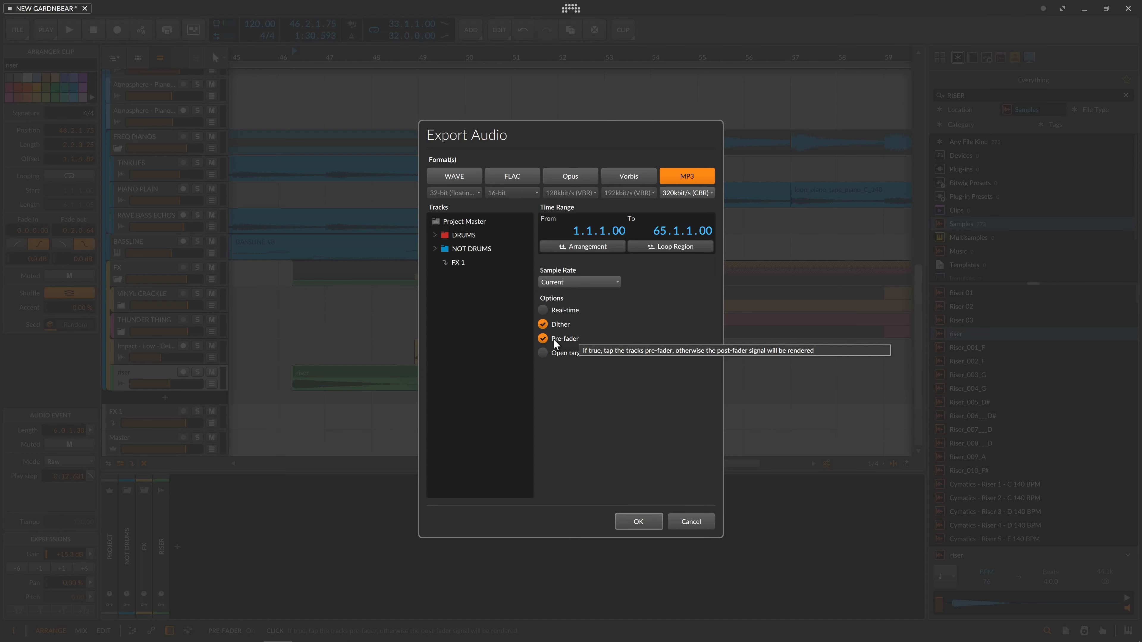
pyautogui.click(544, 339)
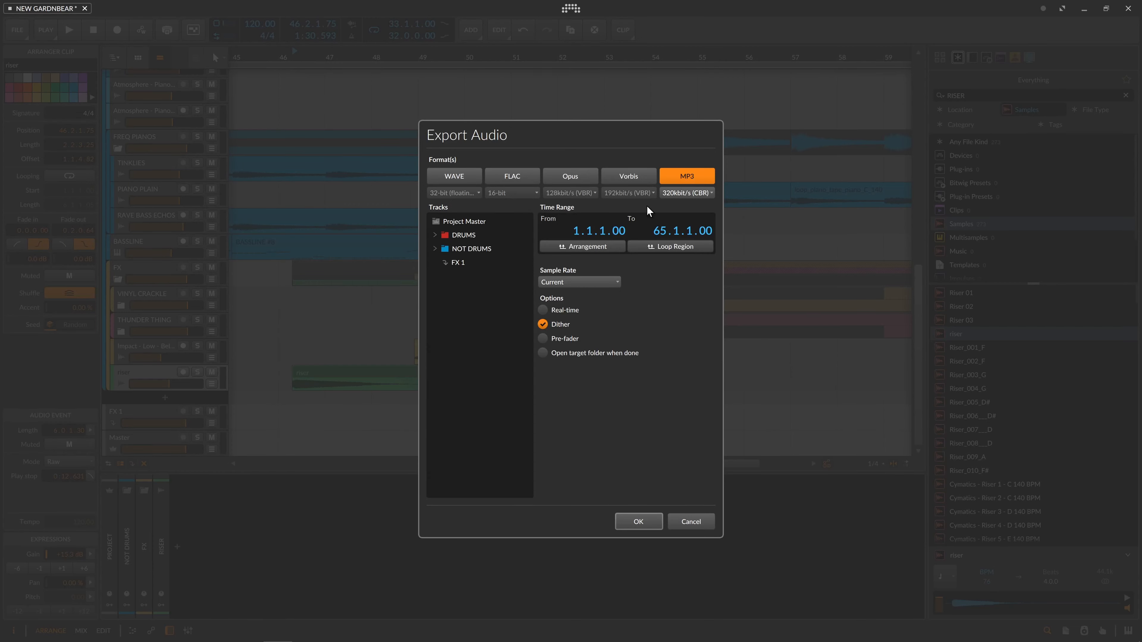
pyautogui.click(698, 523)
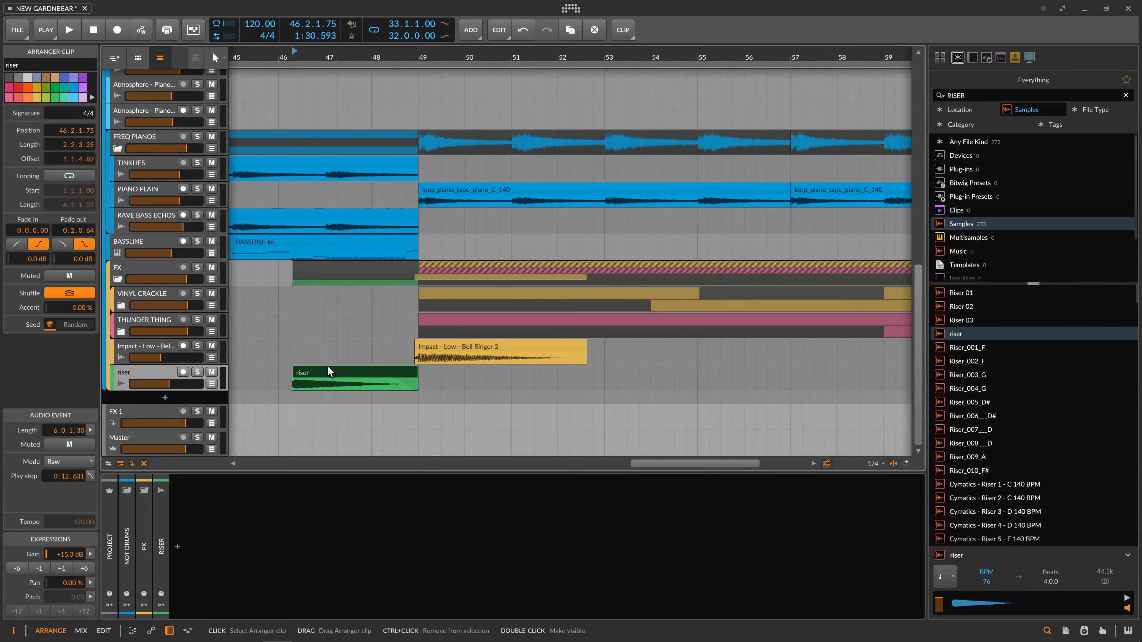
# - Bounce the riser clip post-fader at 24-bit with dither to a new audio track and delete the original riser track
pyautogui.hotkey('ctrl', 'b')
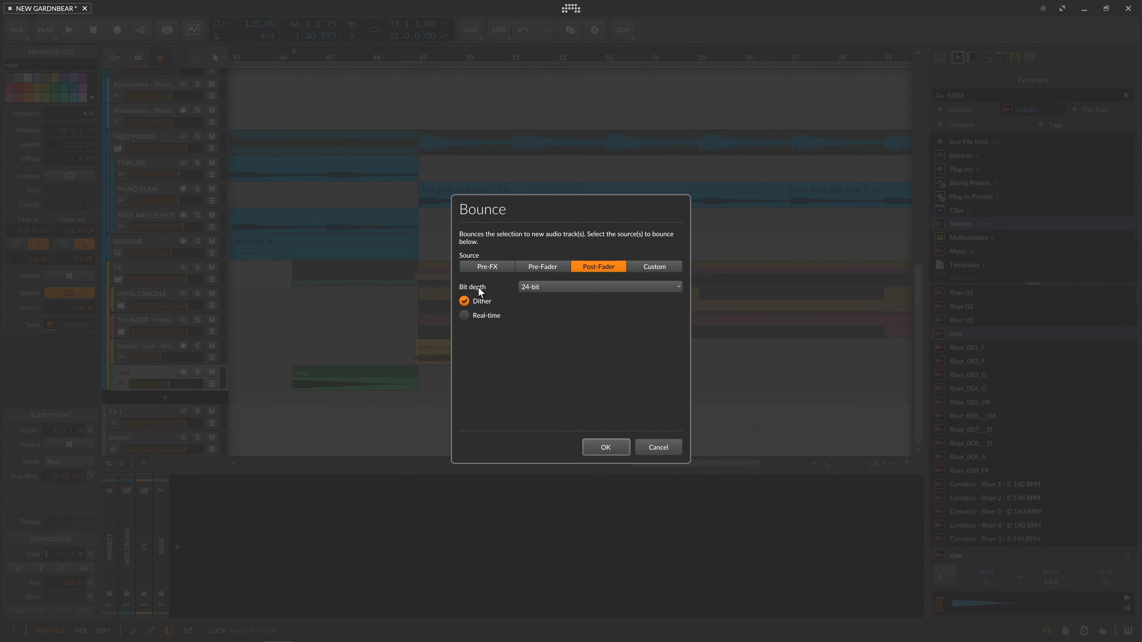
pyautogui.click(618, 450)
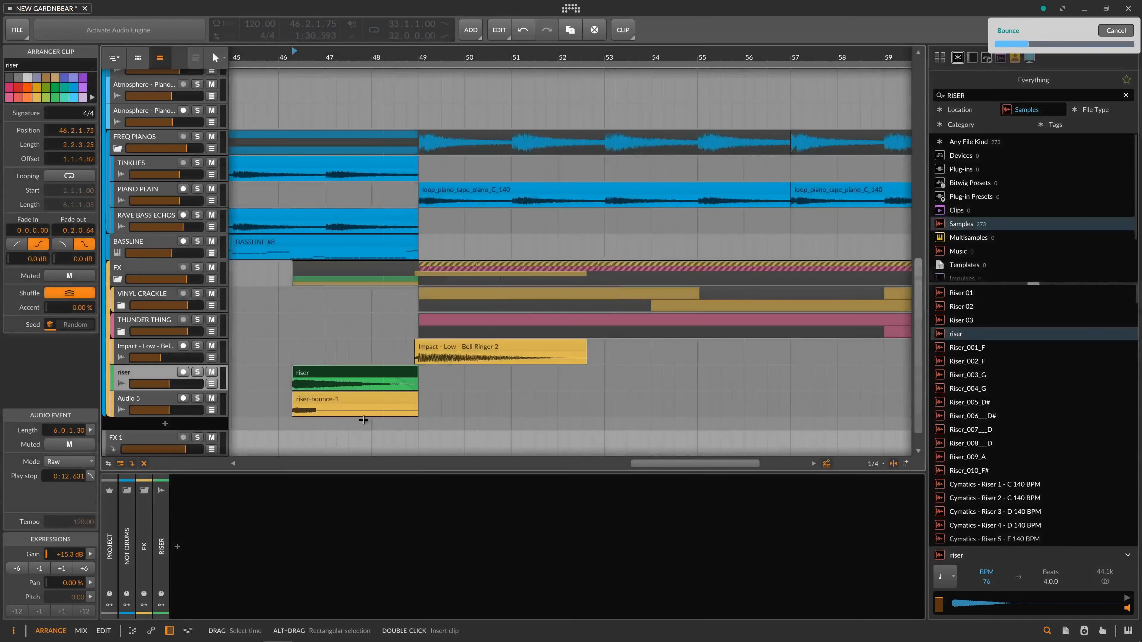
pyautogui.click(156, 402)
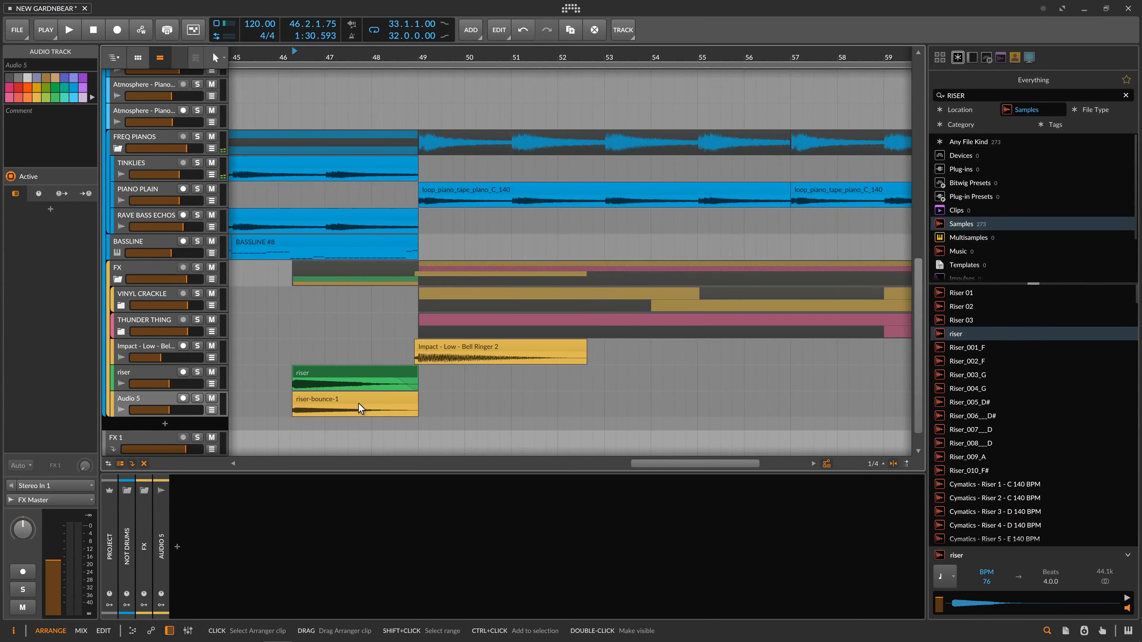
pyautogui.click(165, 371)
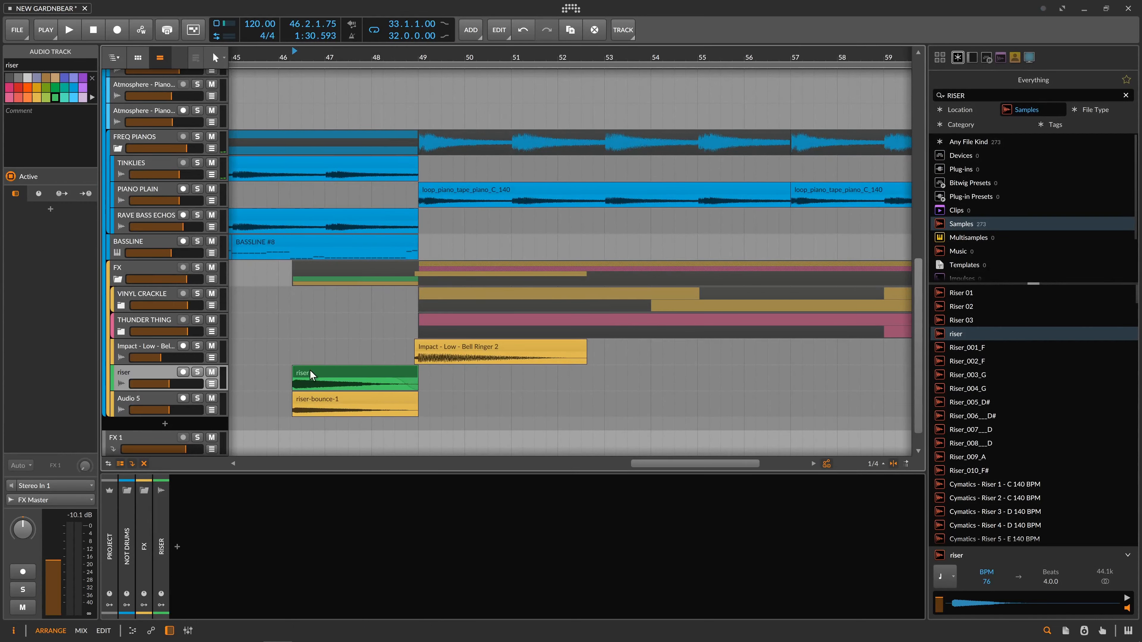
pyautogui.press('Delete')
# - Reverse the riser-bounce-1 clip and play the arrangement from 45.3 through the start of the breakdown
pyautogui.click(340, 377)
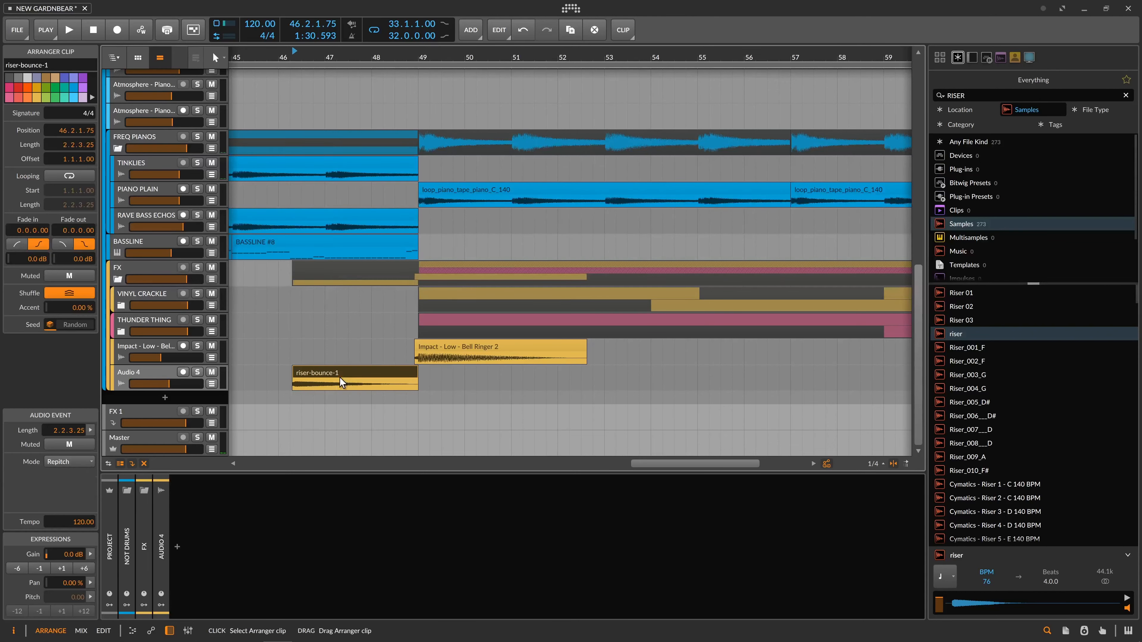
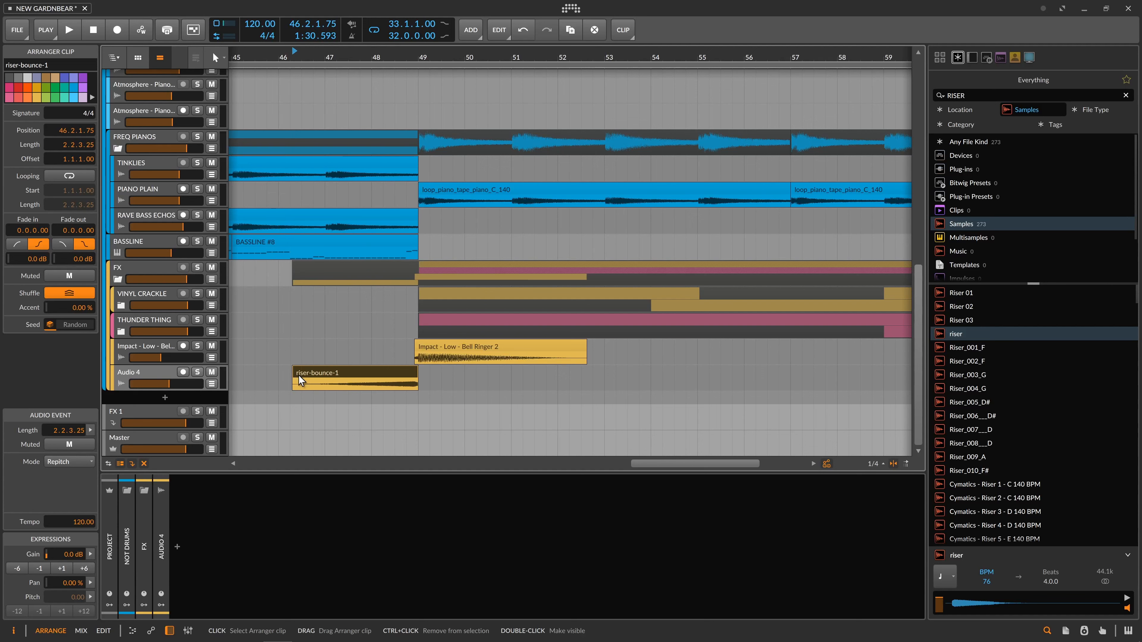
pyautogui.click(257, 359)
pyautogui.press('space')
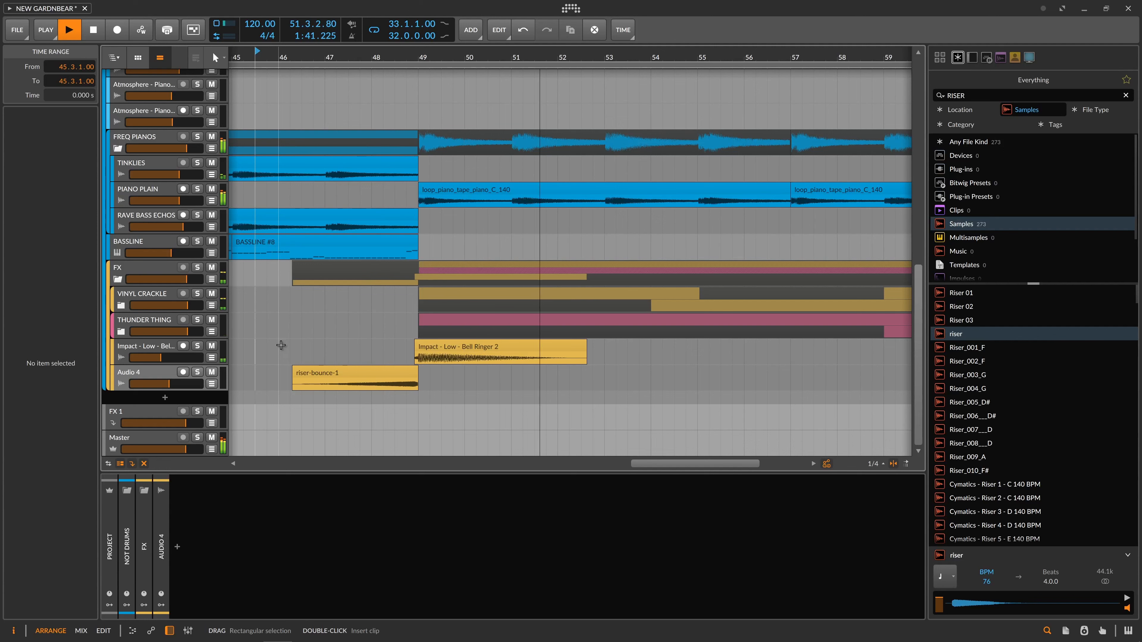
pyautogui.press('space')
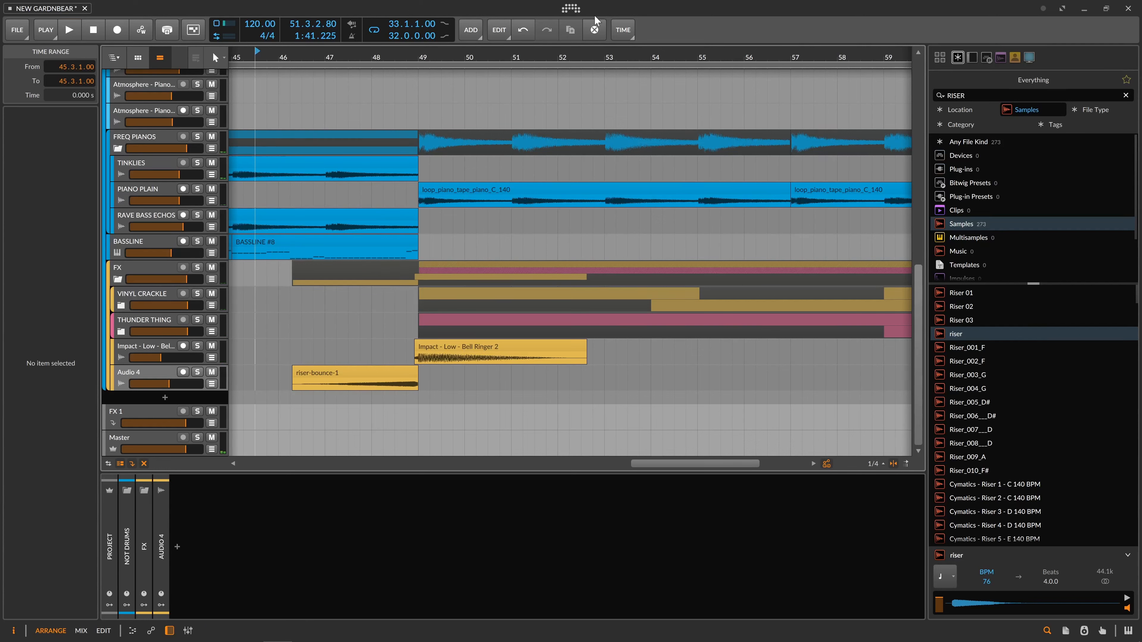
# - Add an EQ-5 device to the bounced riser's track
pyautogui.click(386, 374)
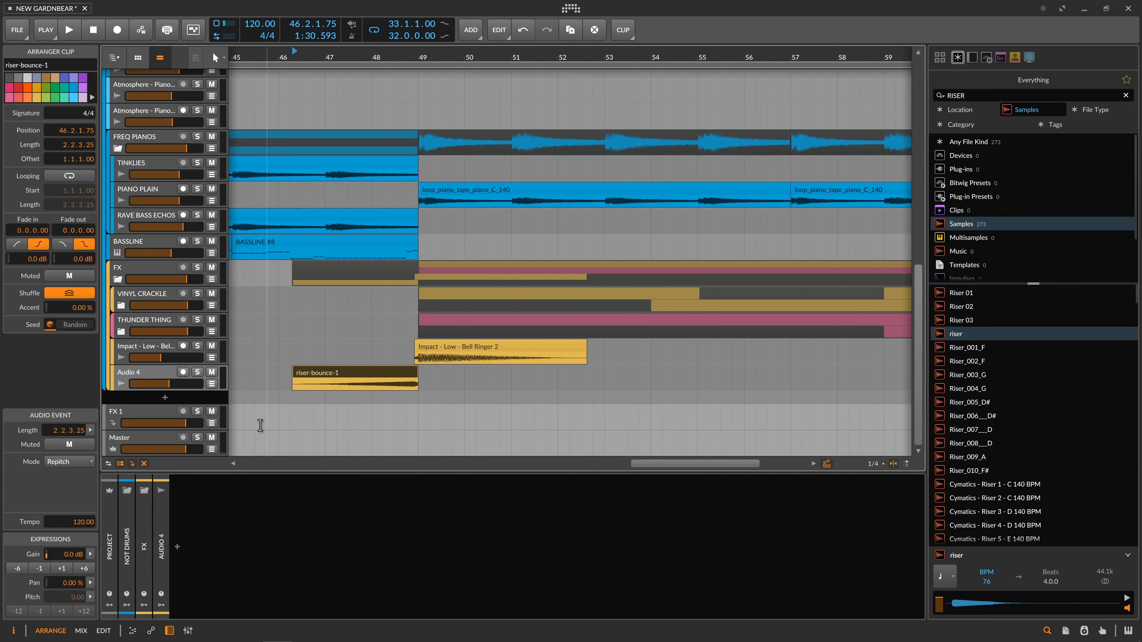
pyautogui.click(178, 547)
pyautogui.write('eq')
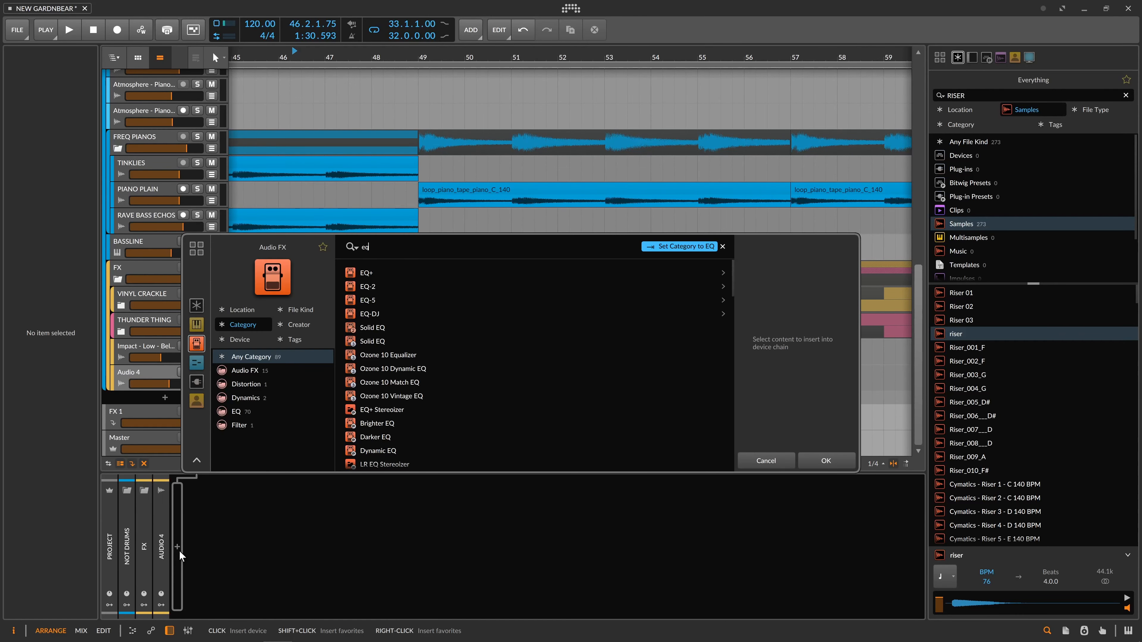
pyautogui.press('Down')
pyautogui.press('Down')
pyautogui.press('Down')
pyautogui.press('Return')
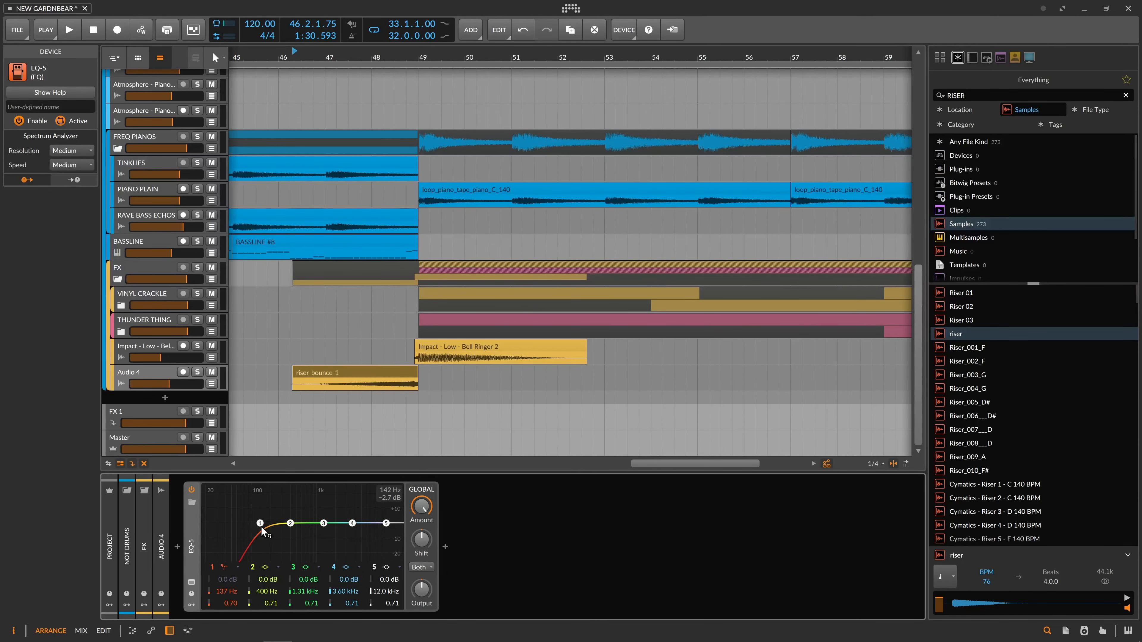
# - Set the EQ-5's band 1 low cut to 210 Hz with Q 0.49 and band 5 to a 2-pole low-pass at 4.81 kHz
pyautogui.moveTo(250, 541); pyautogui.dragTo(291, 542)
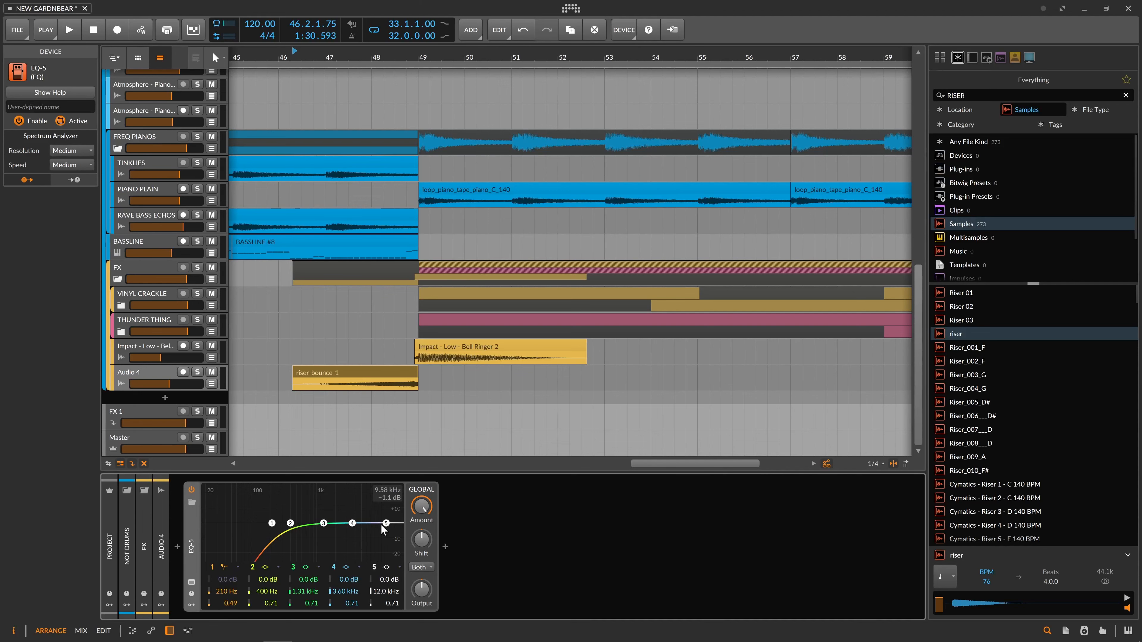
pyautogui.click(386, 568)
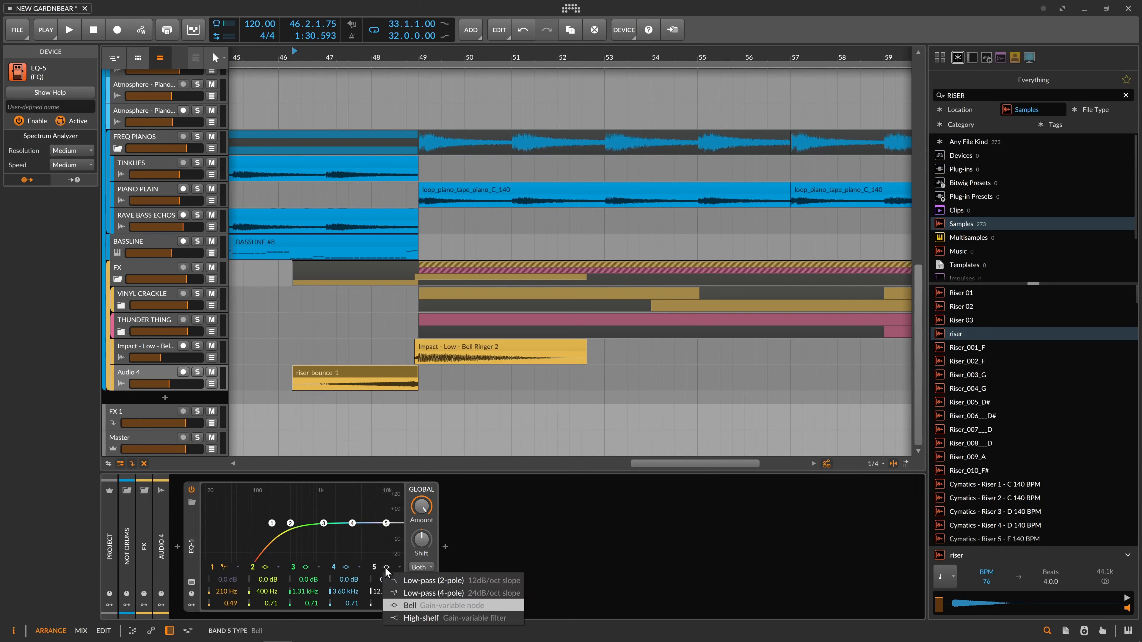
pyautogui.click(418, 584)
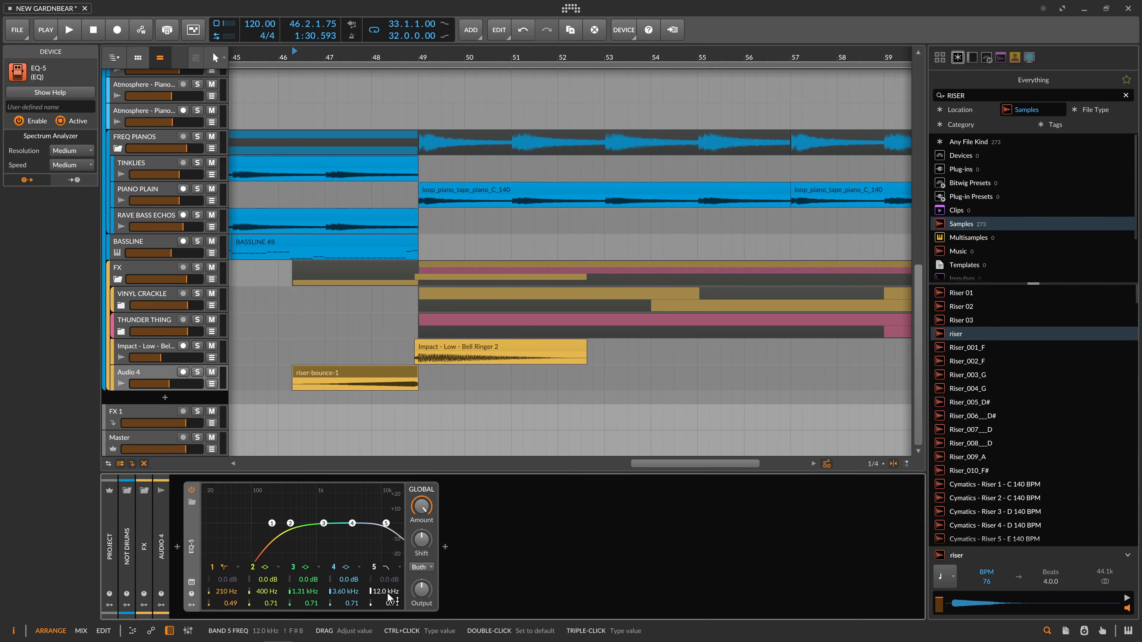
pyautogui.moveTo(389, 598); pyautogui.dragTo(389, 620)
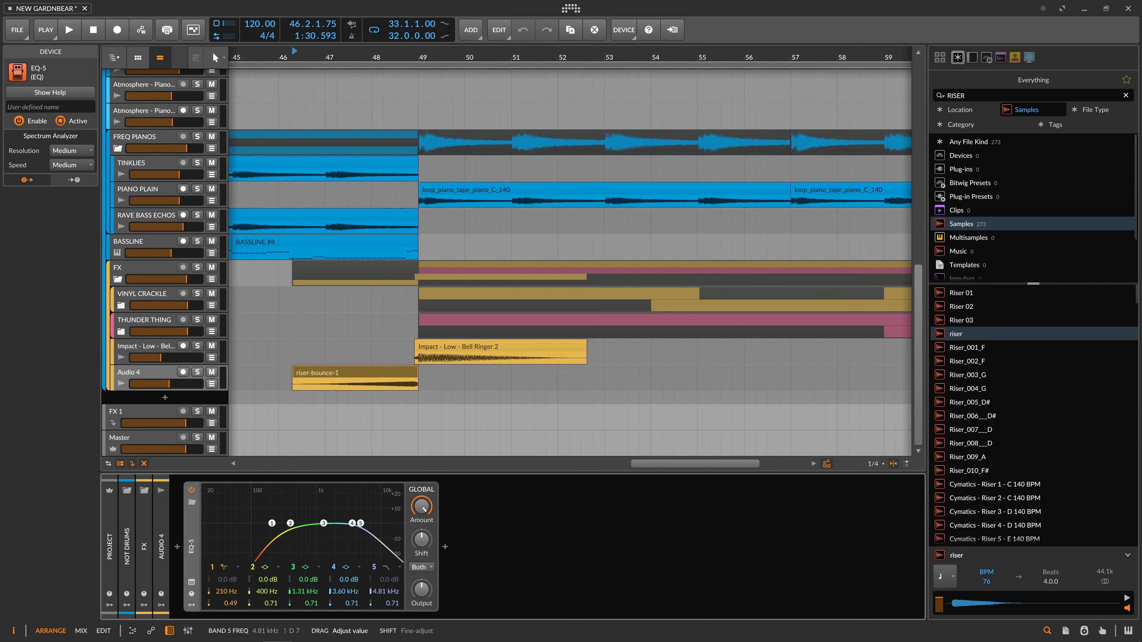
# - Play the arrangement from the riser-bounce-1 clip into the breakdown, and mark bars 41 to 49 on its track
pyautogui.click(370, 379)
pyautogui.press('space')
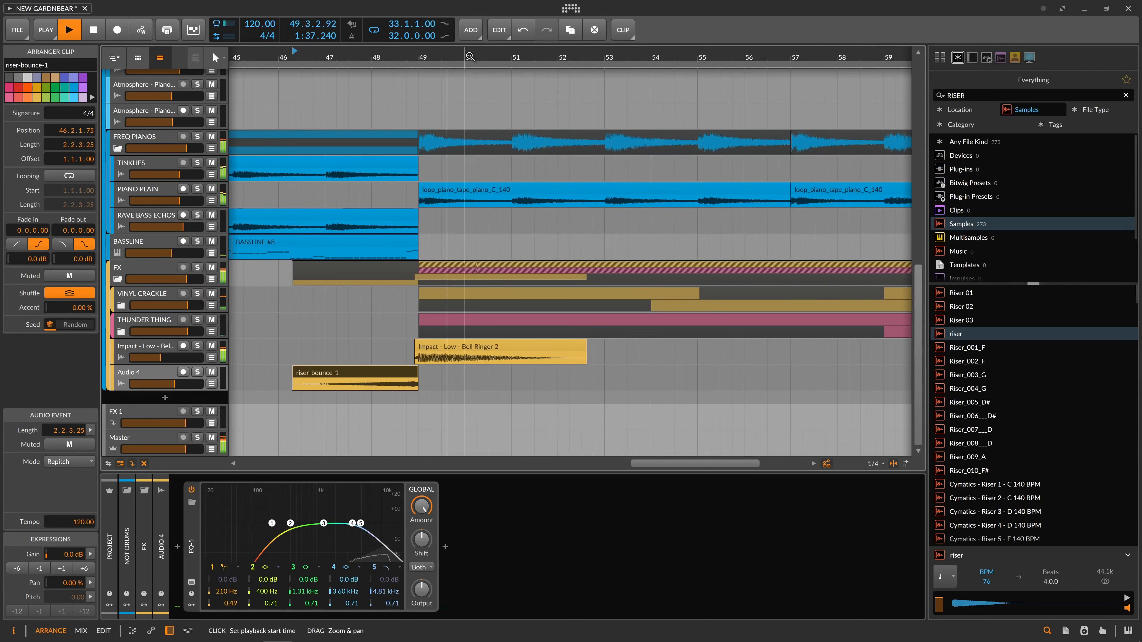
pyautogui.press('space')
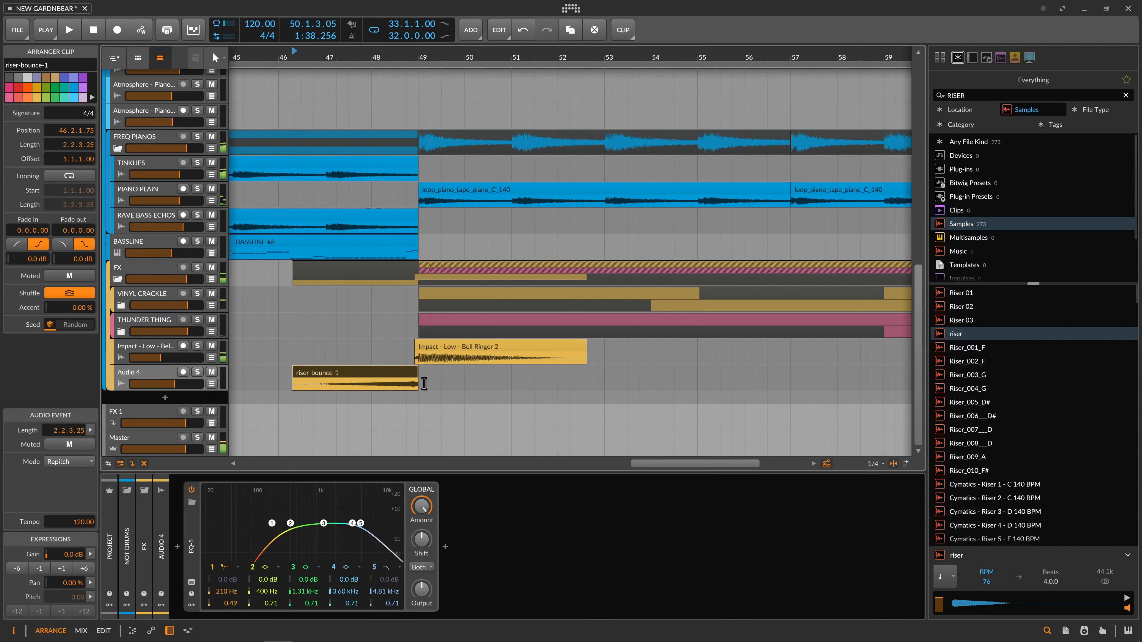
pyautogui.click(394, 373)
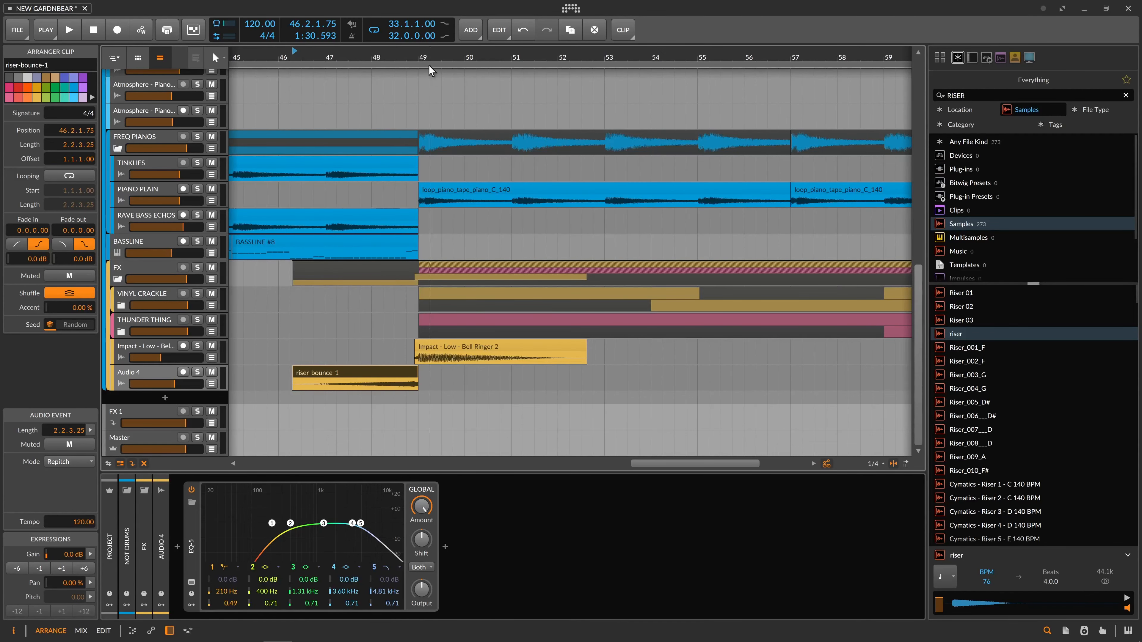
pyautogui.moveTo(452, 56); pyautogui.dragTo(518, 27)
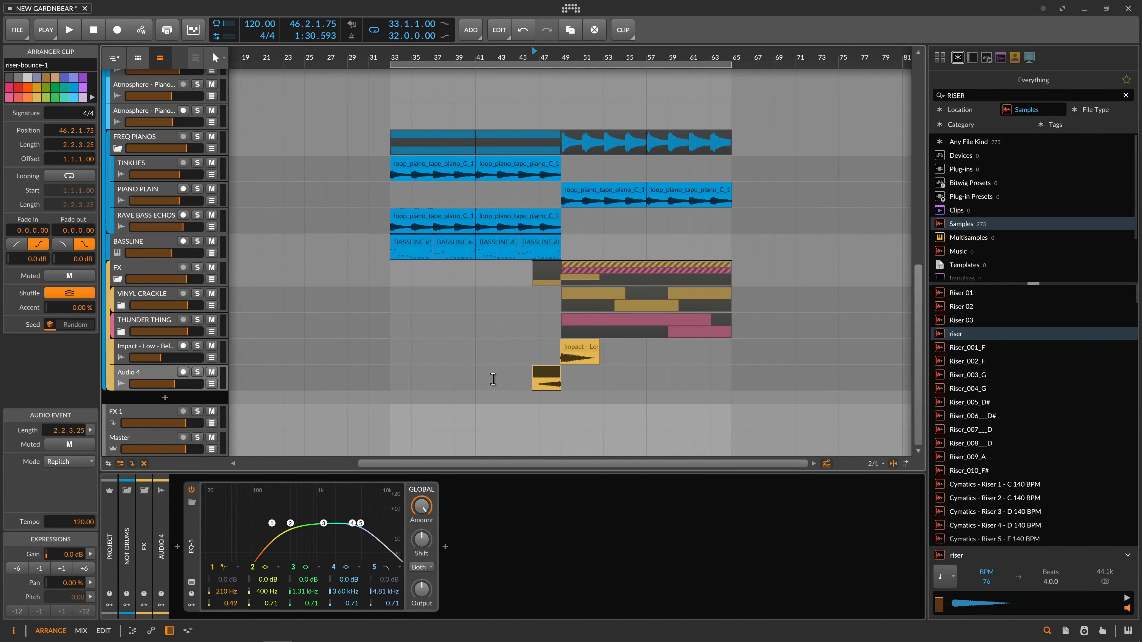
pyautogui.moveTo(479, 376); pyautogui.dragTo(545, 375)
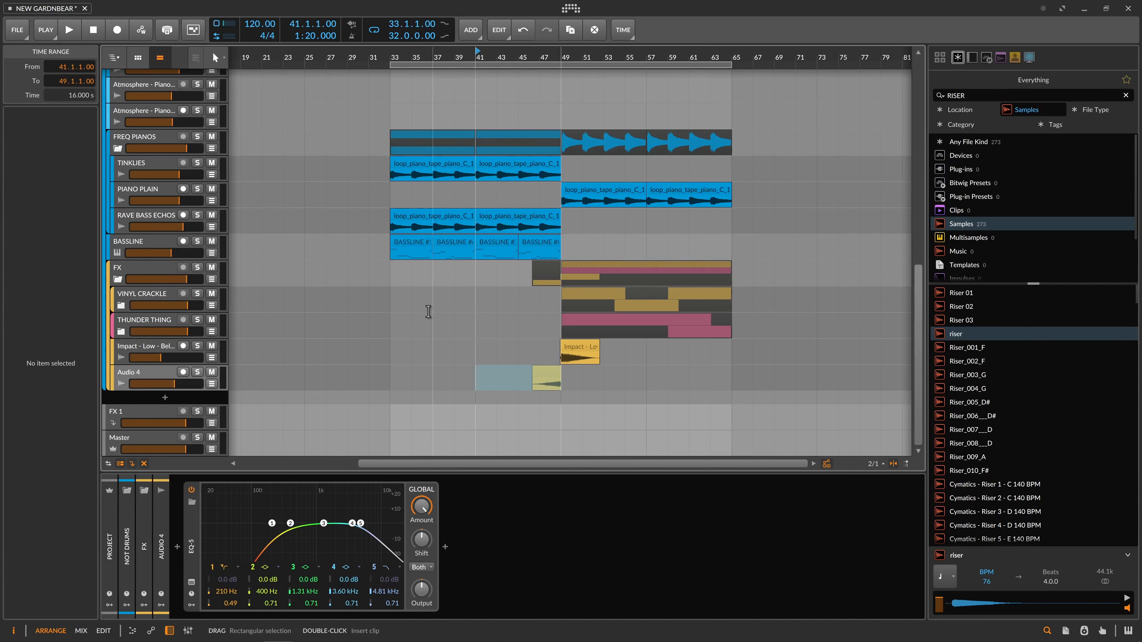
# - Audition the riser samples one after another from Riser_001_F to Riser_010_F#
pyautogui.click(982, 350)
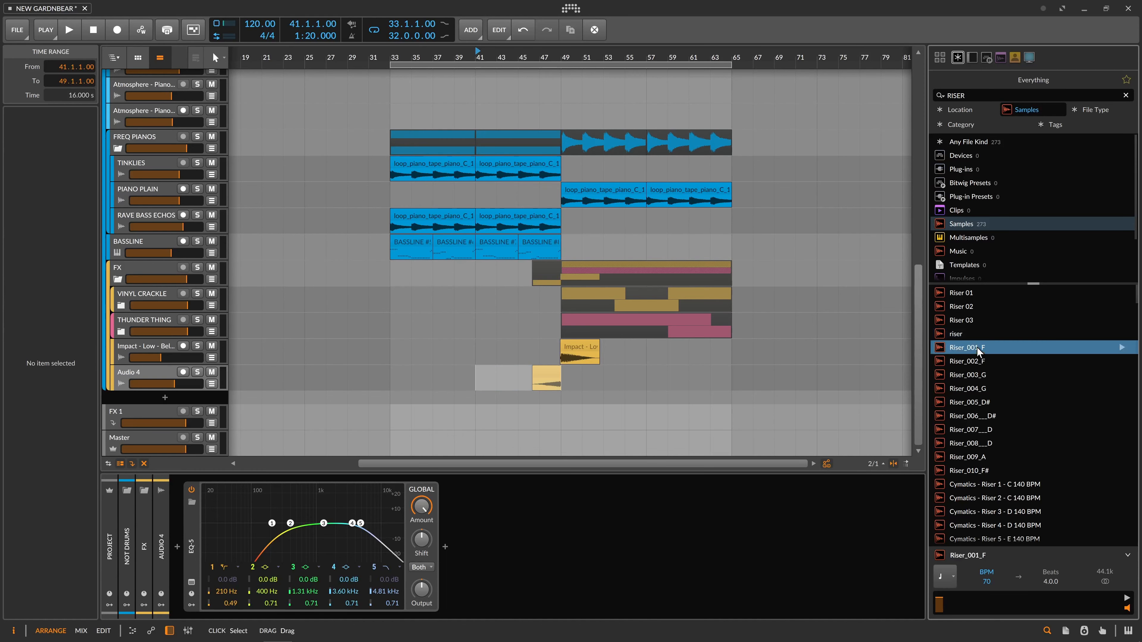
pyautogui.click(986, 360)
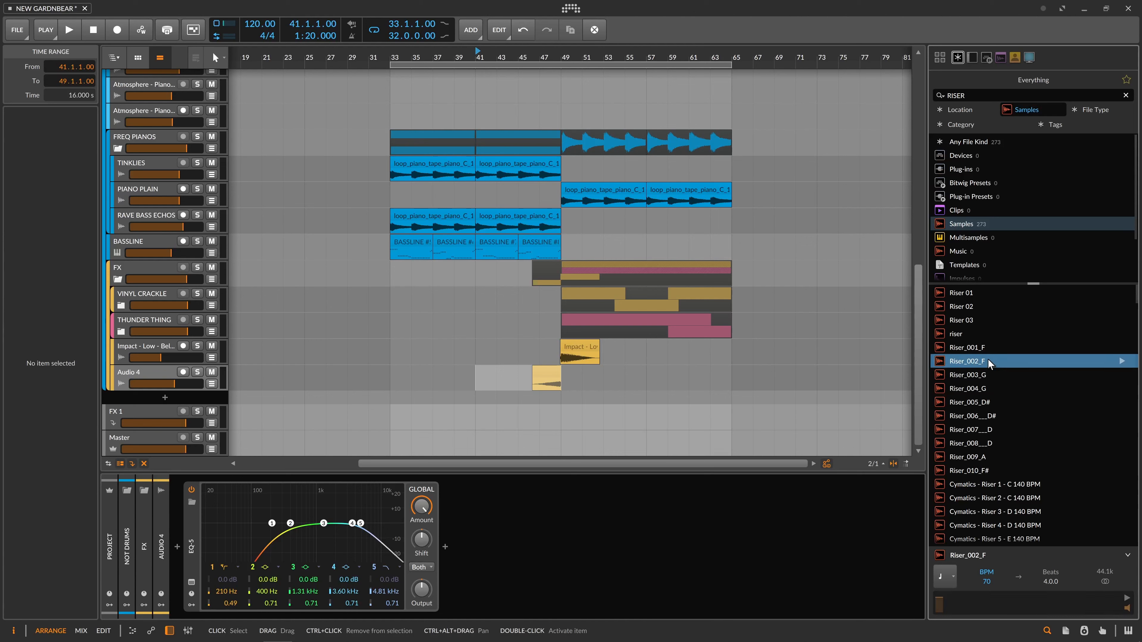
pyautogui.click(988, 376)
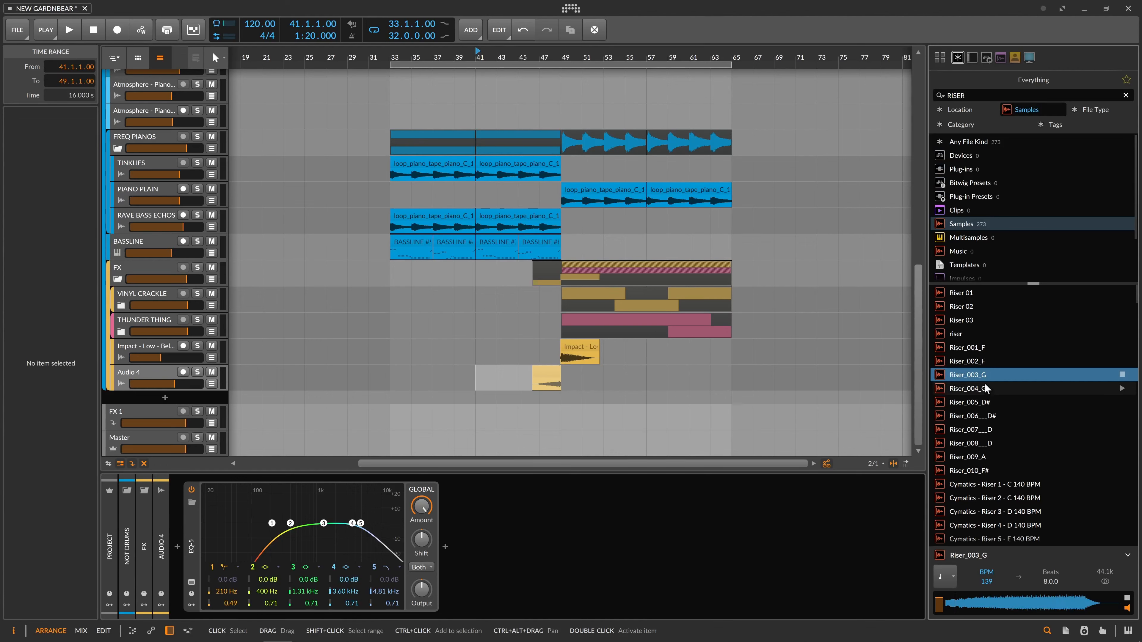
pyautogui.click(983, 389)
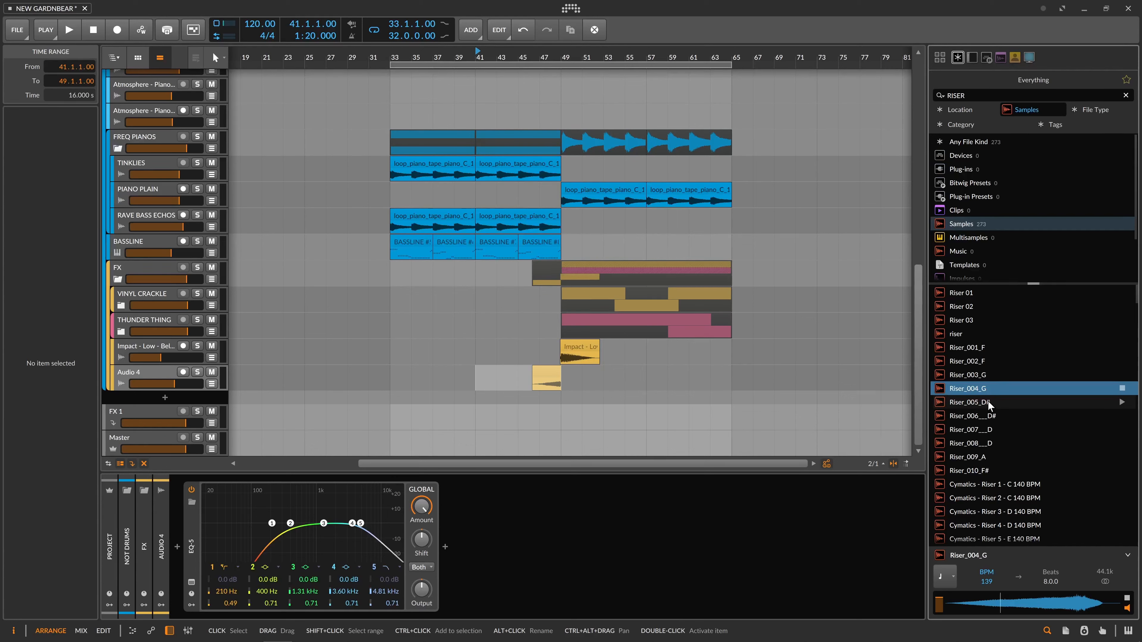
pyautogui.click(988, 401)
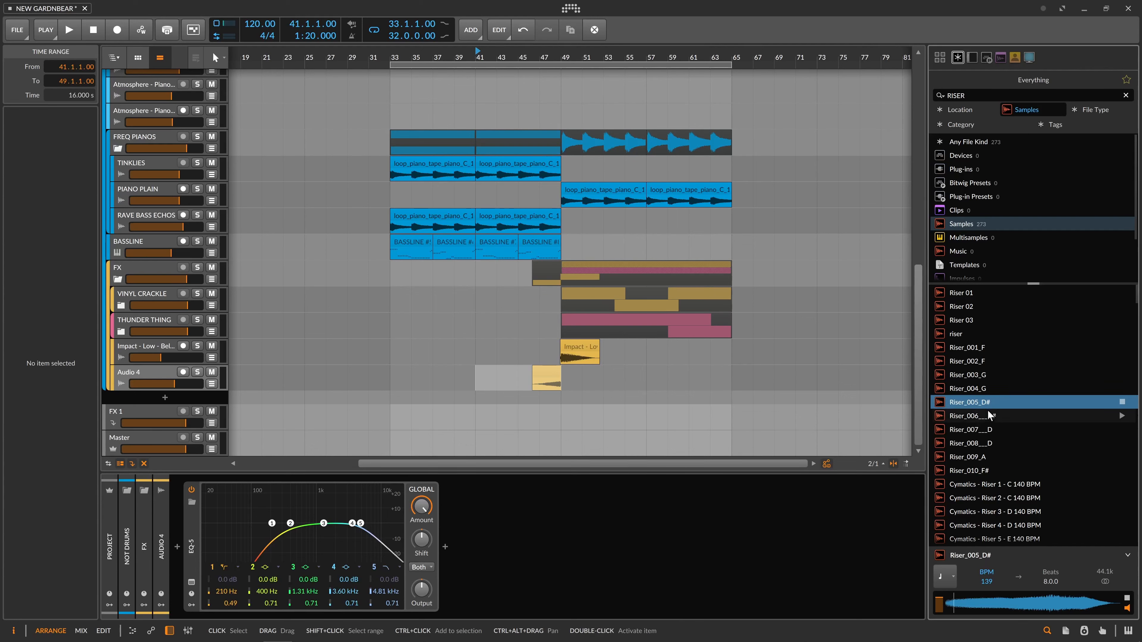
pyautogui.click(989, 413)
pyautogui.press('Down')
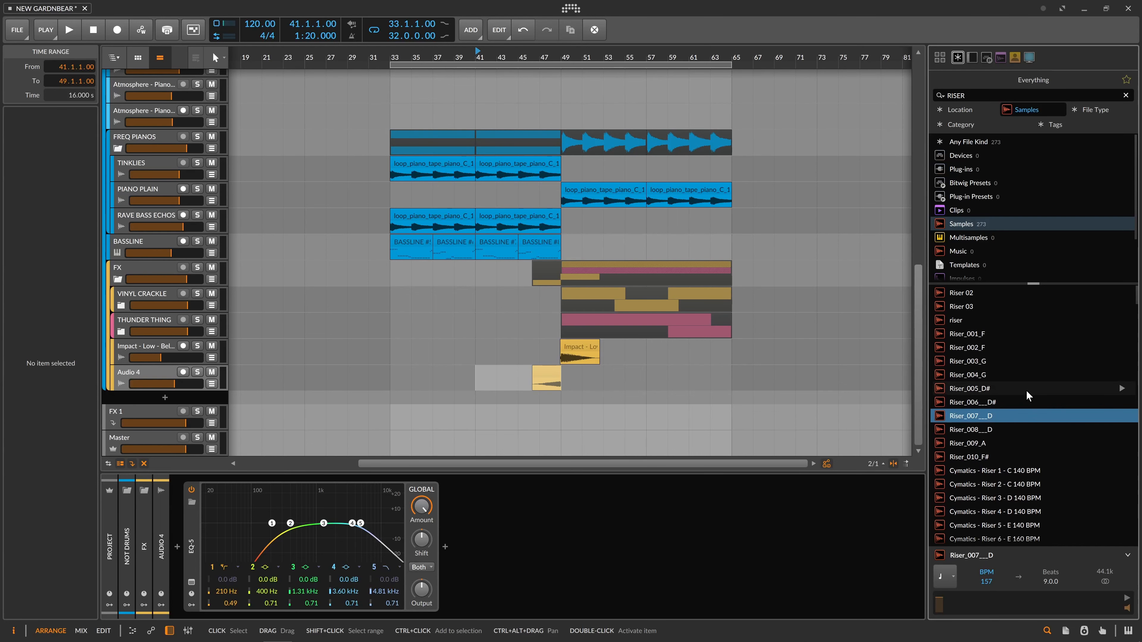
pyautogui.press('Down')
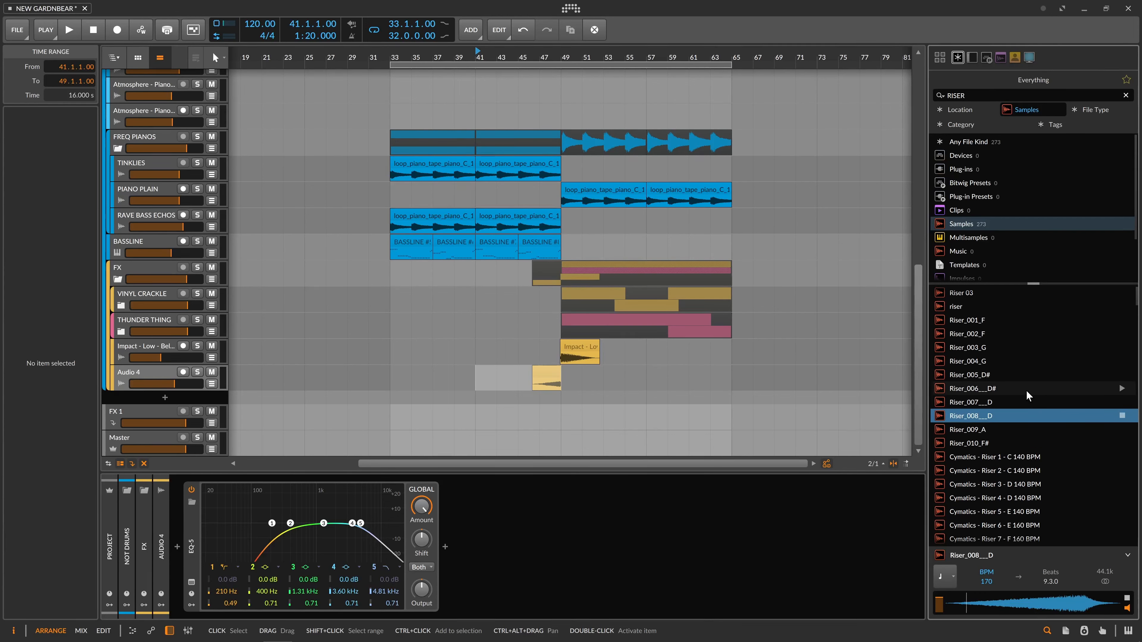
pyautogui.press('Down')
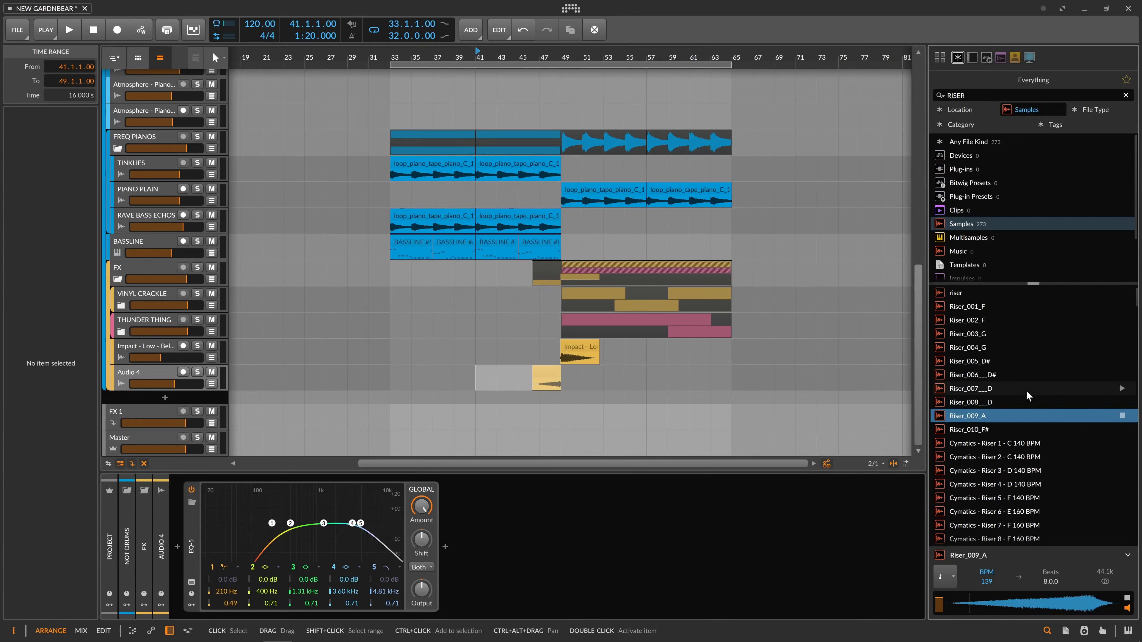
pyautogui.press('Down')
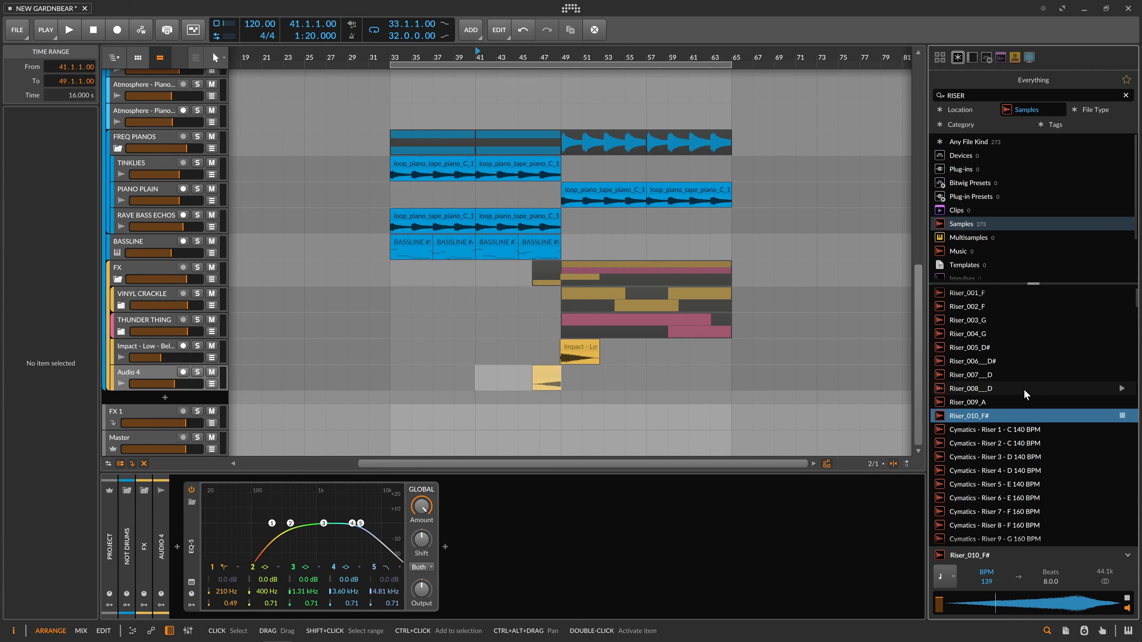
# - Audition Cymatics - Riser 1 - C 140 BPM, DB Riser 1 to 3, Dirty Riser and PL Riser01 FX
pyautogui.scroll(-3, 1018, 378)
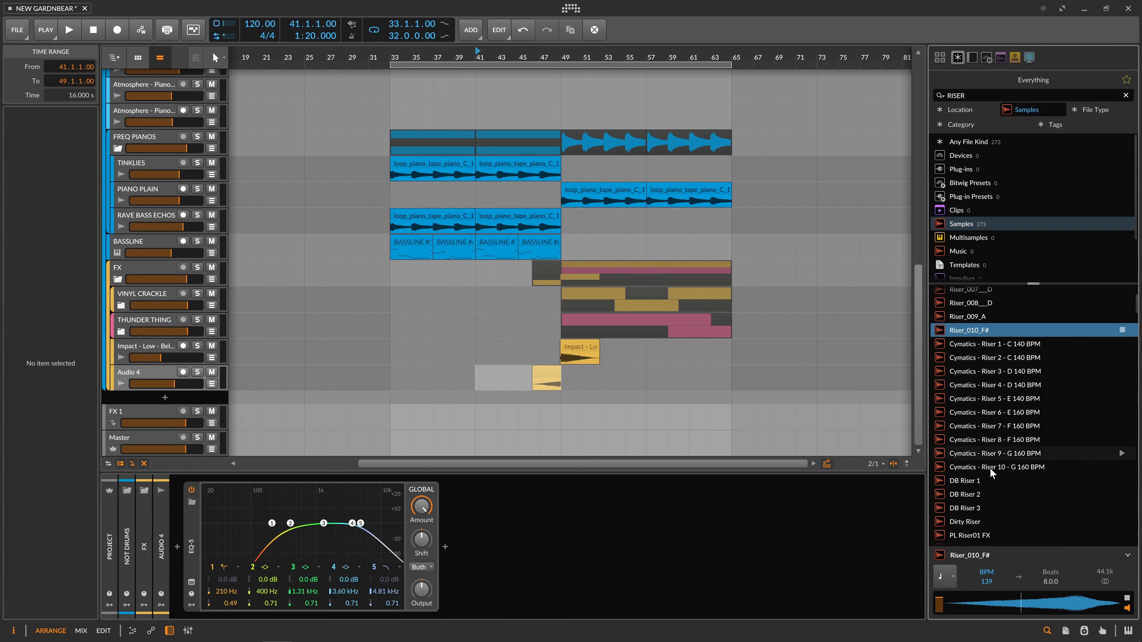
pyautogui.click(1007, 346)
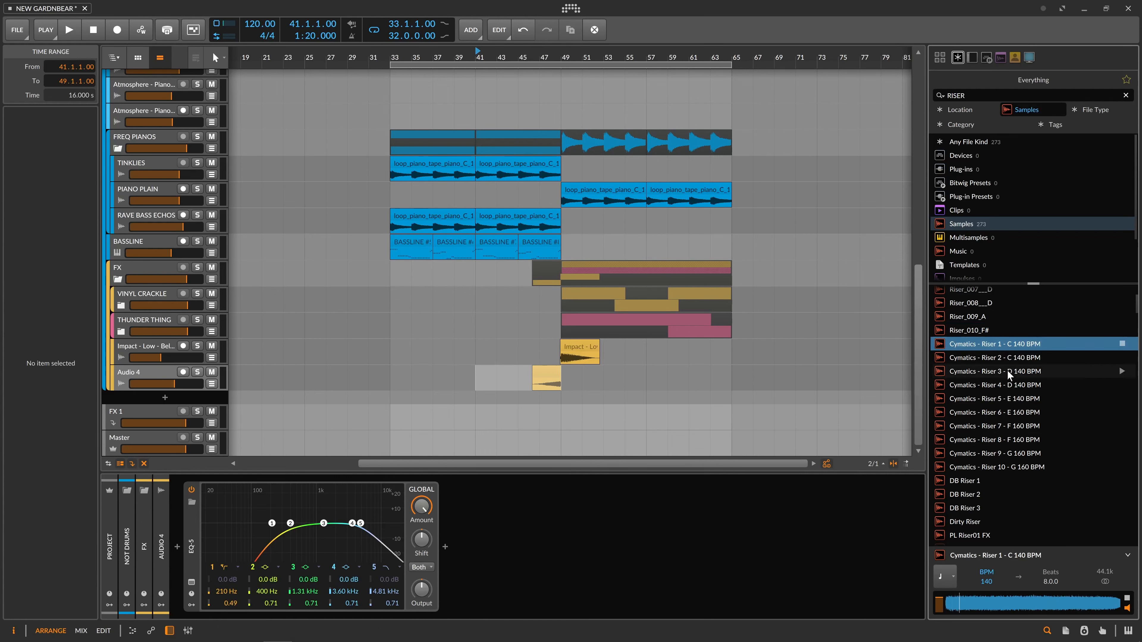
pyautogui.click(1001, 479)
pyautogui.scroll(-3, 999, 451)
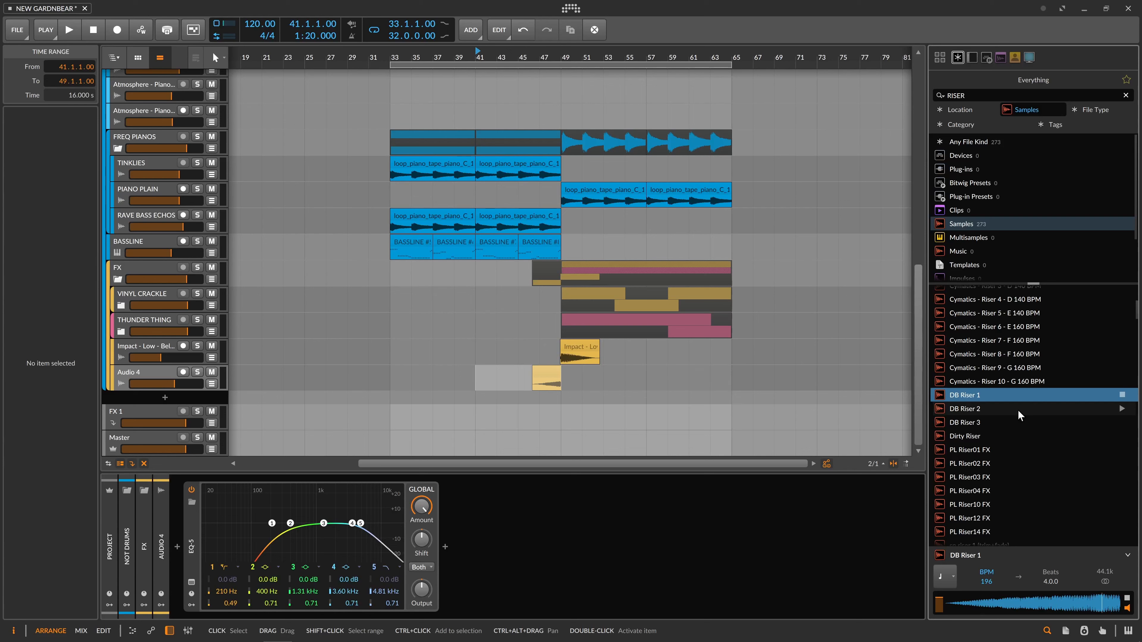
pyautogui.click(979, 408)
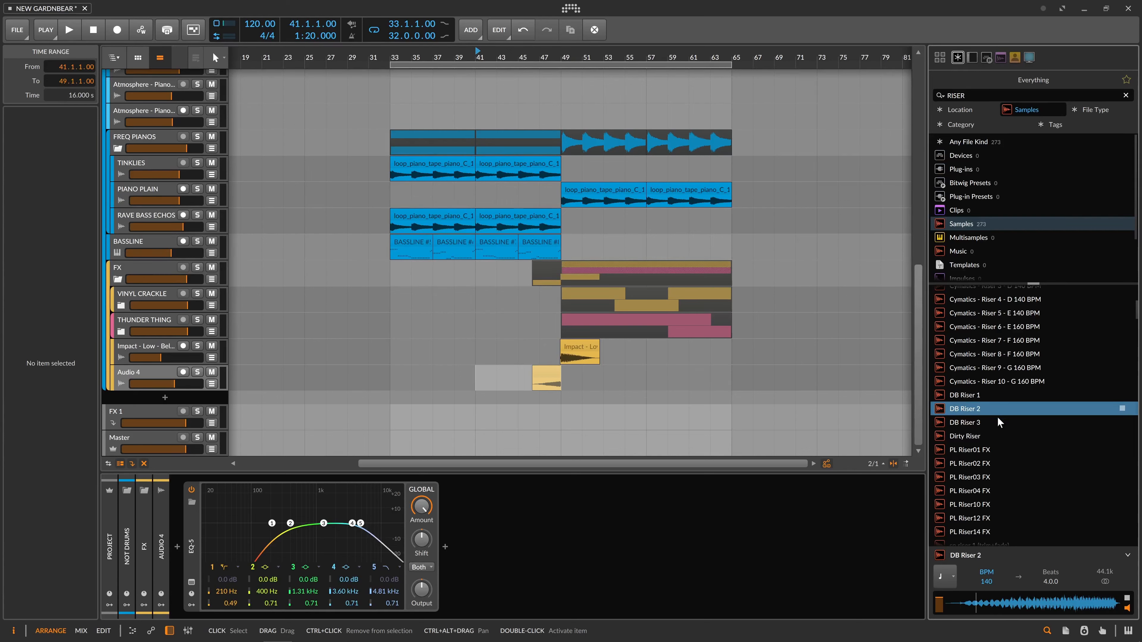
pyautogui.click(1013, 423)
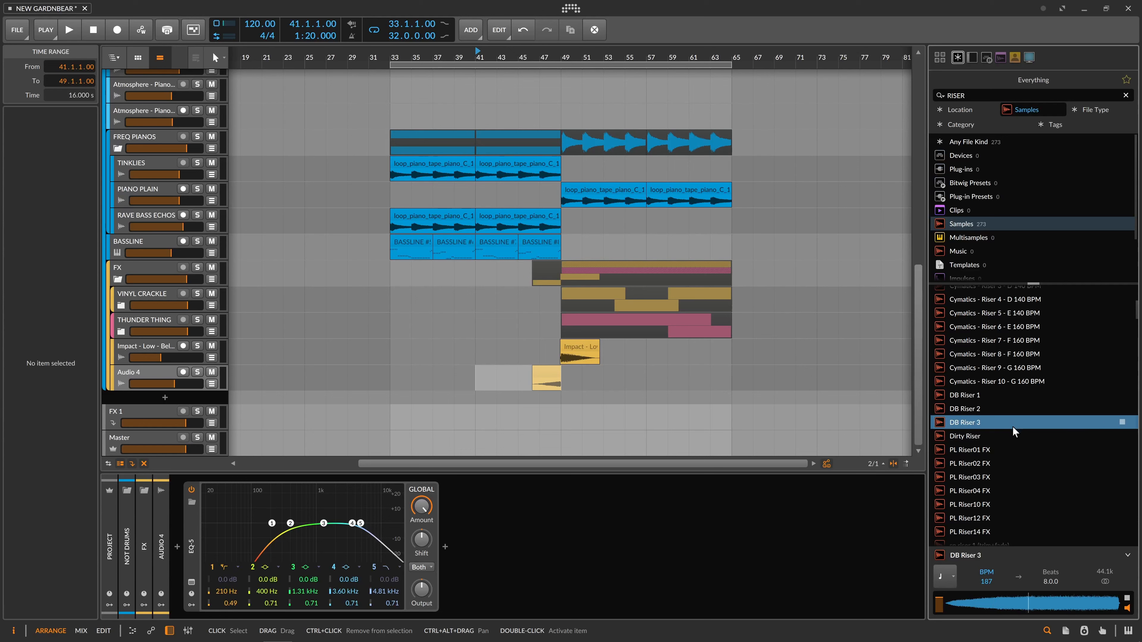
pyautogui.click(1011, 436)
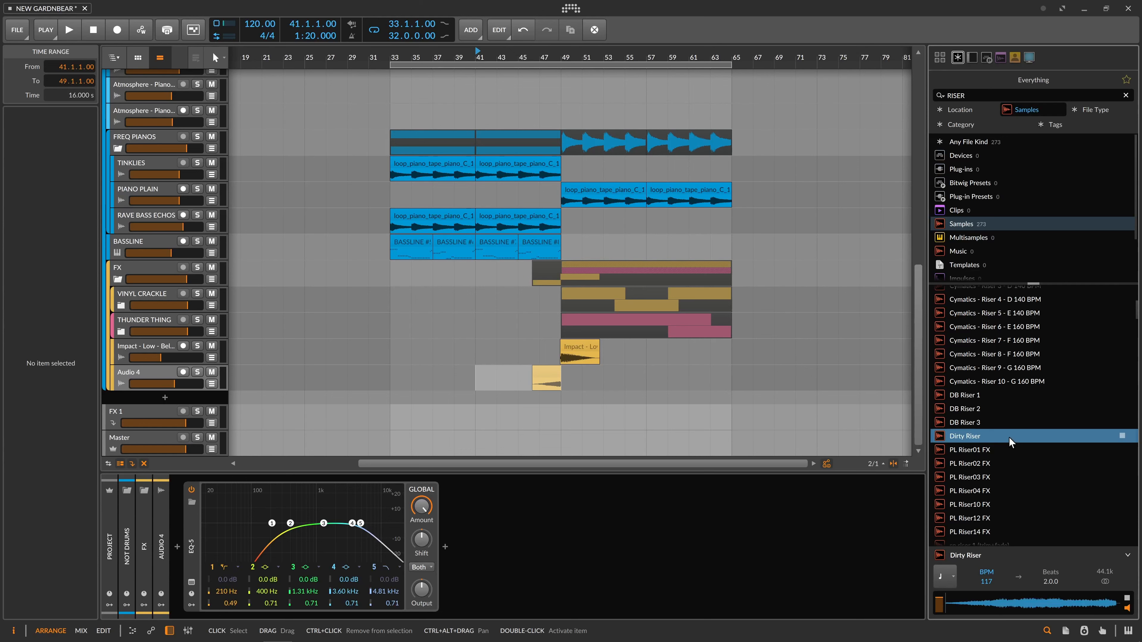
pyautogui.click(1010, 448)
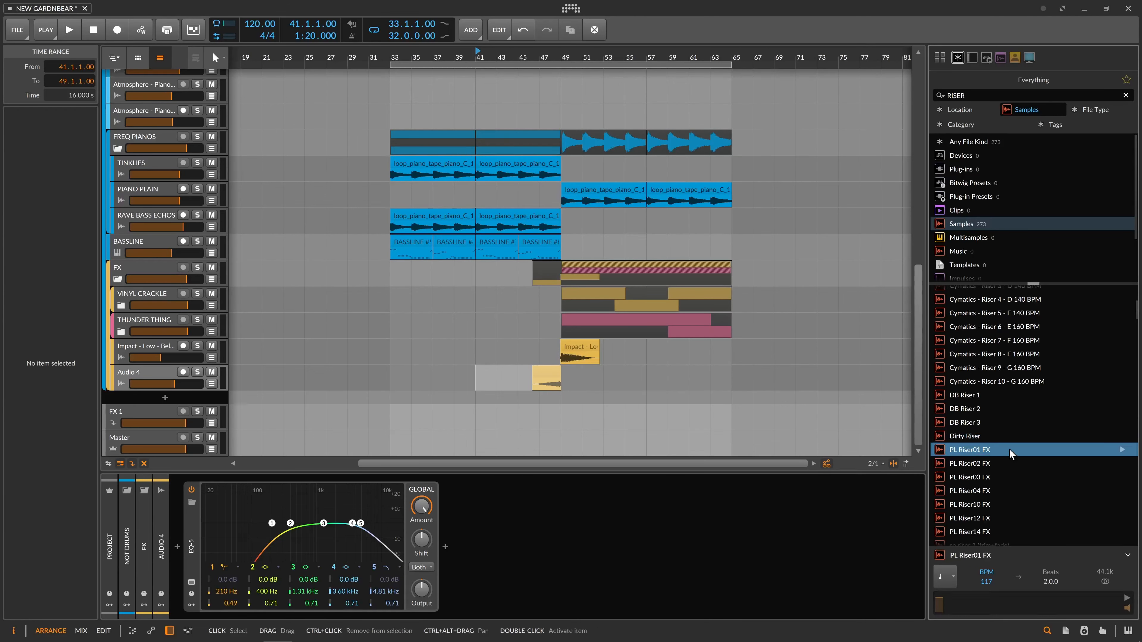
# - Audition and compare the STIN_Riser_Short_Delay and STIN_Riser_Short_Ping_Pong_Delay_F samples
pyautogui.scroll(-2, 1014, 436)
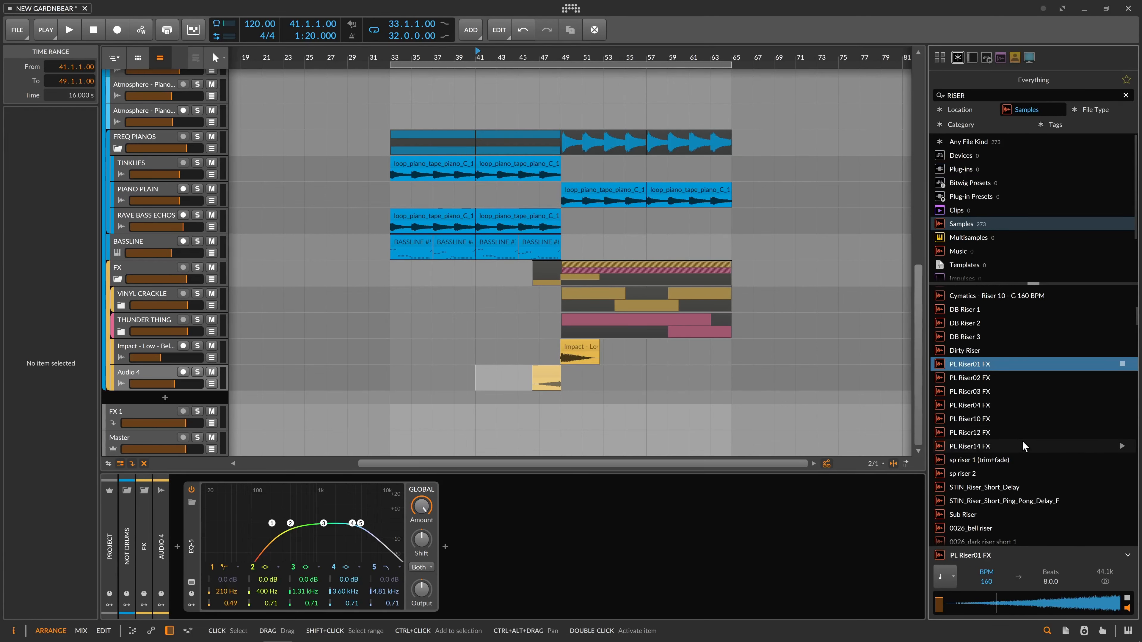
pyautogui.scroll(-2, 1025, 445)
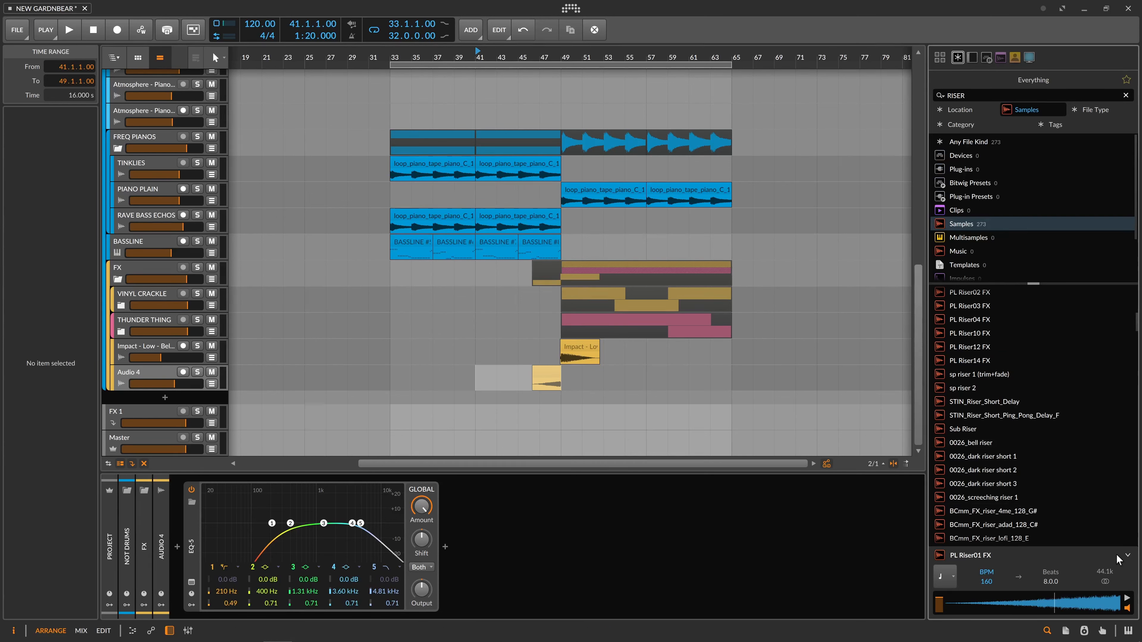
pyautogui.click(996, 414)
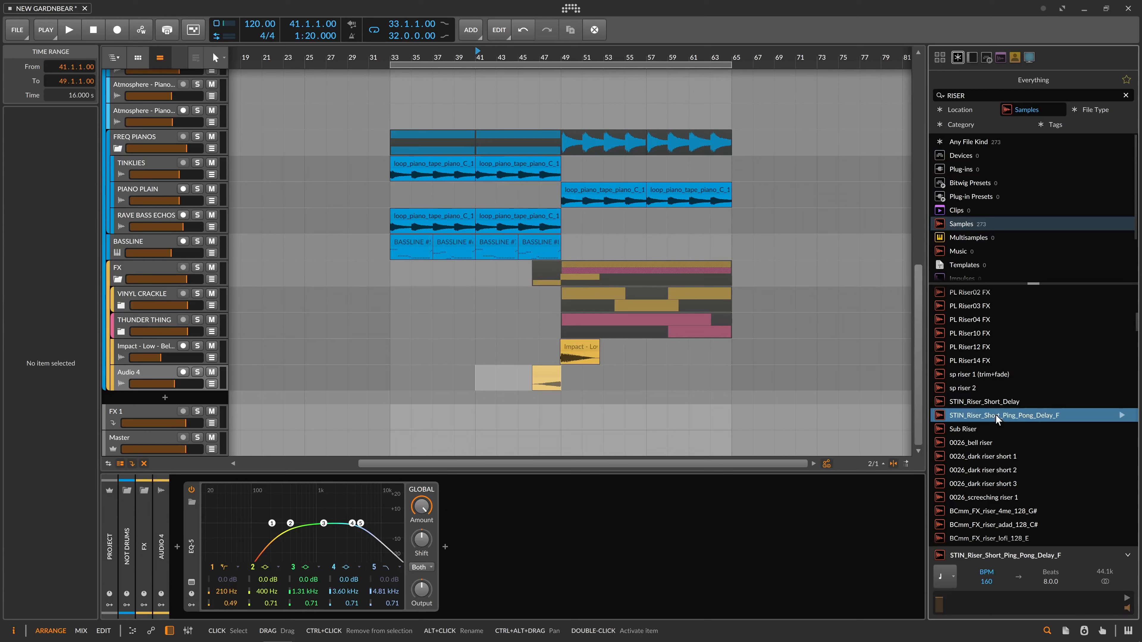
pyautogui.click(1033, 403)
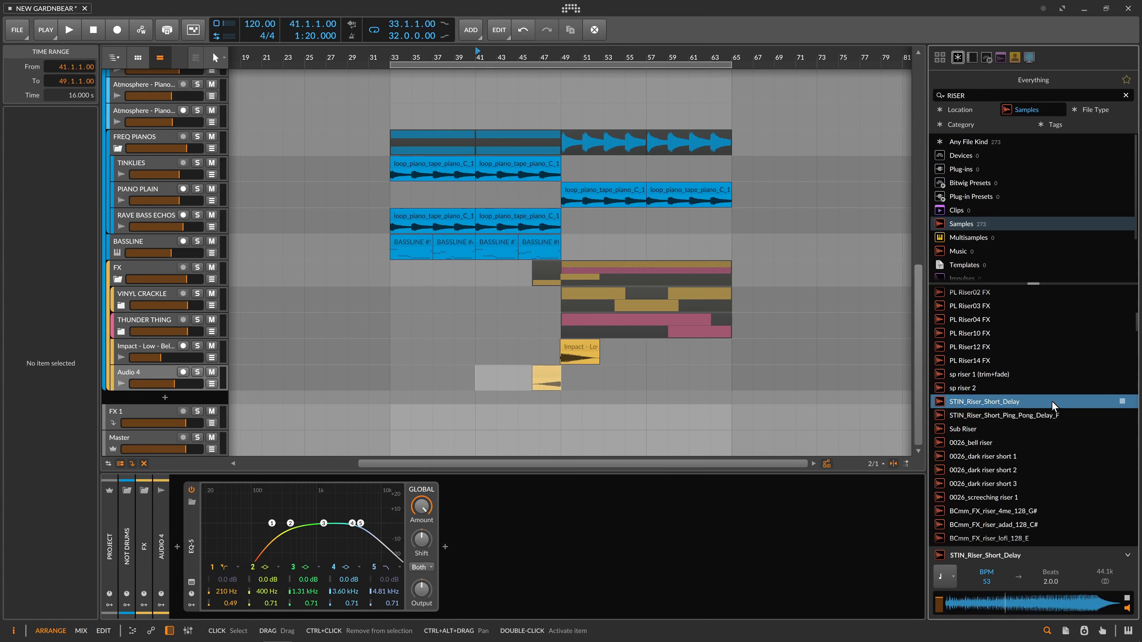
pyautogui.click(1042, 416)
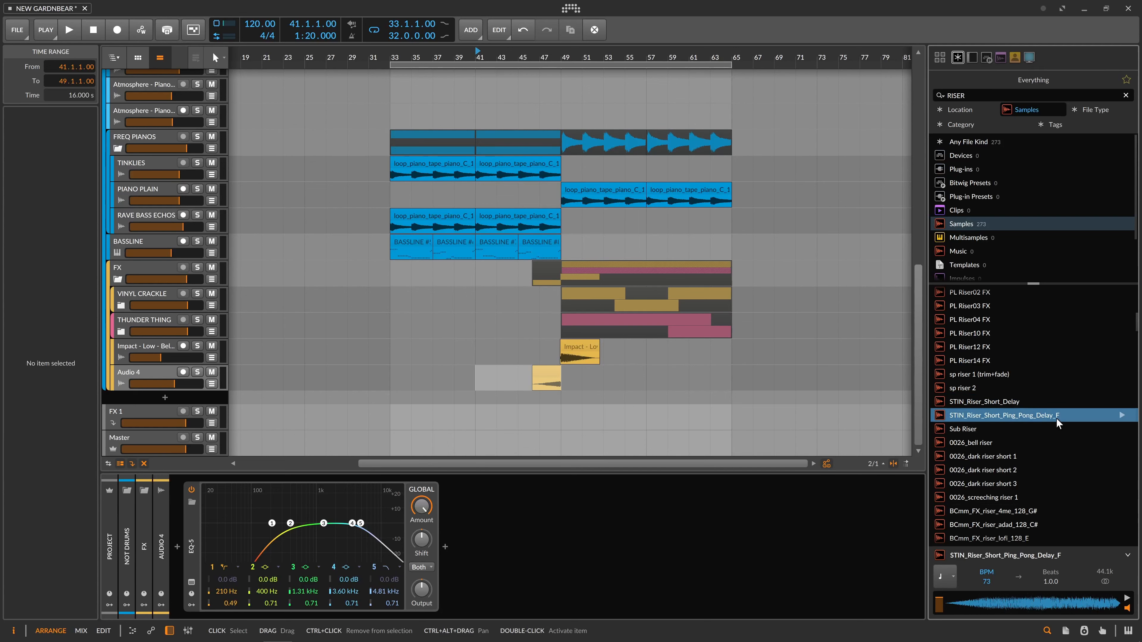
# - Add an audio track below the bounced riser's track and place the STIN_Riser_Short_Ping_Pong_Delay_F sample on it at bar 49
pyautogui.click(158, 375)
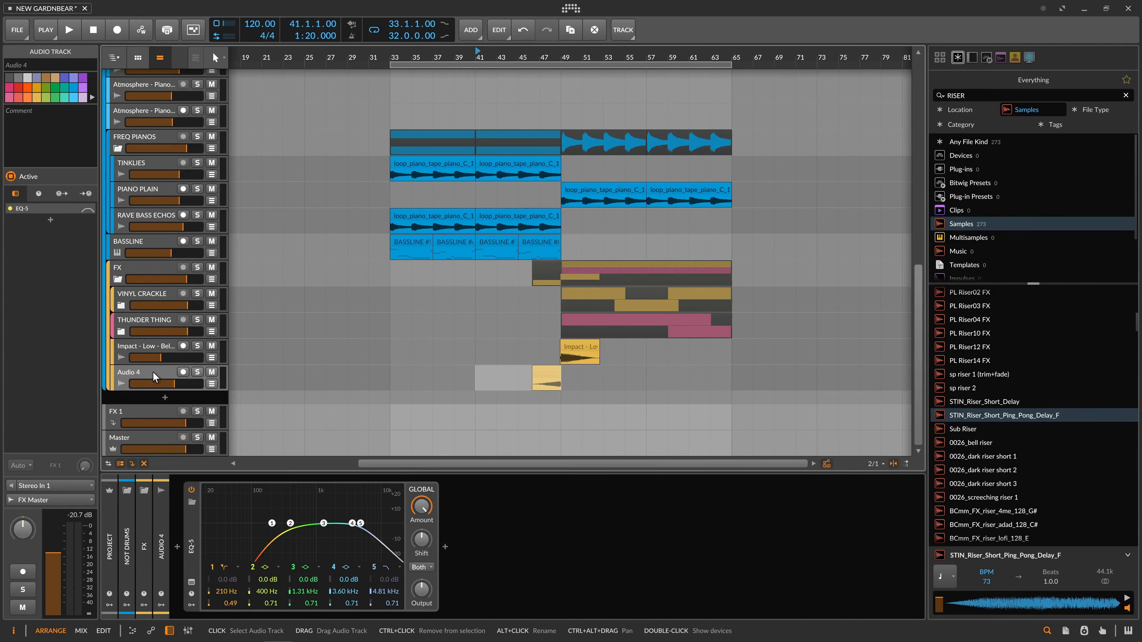
pyautogui.hotkey('ctrl', 't')
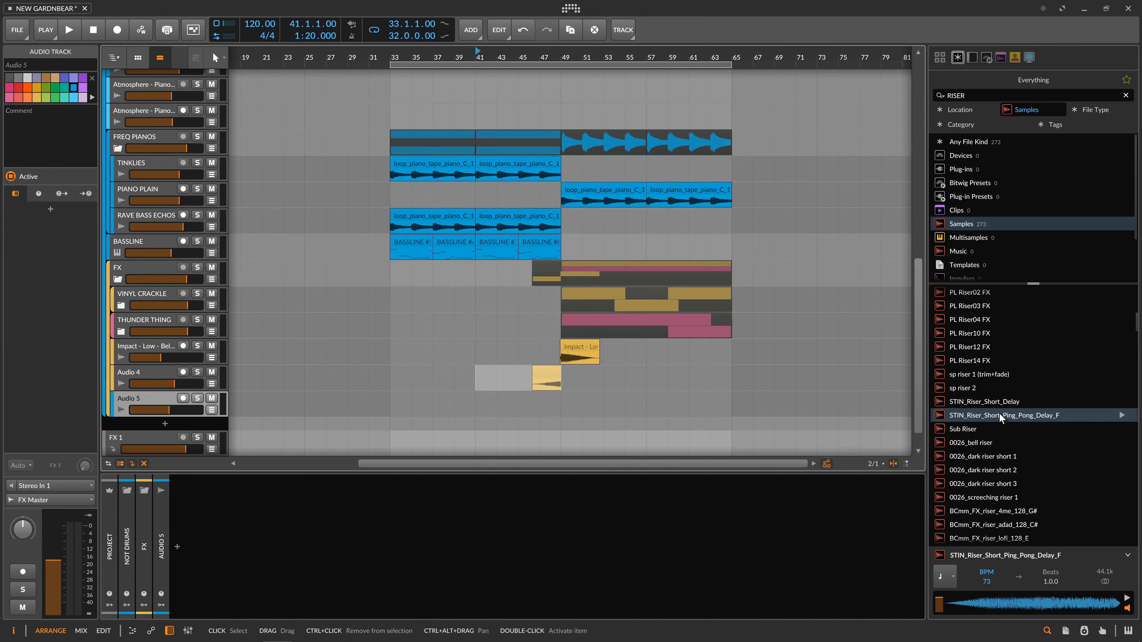
pyautogui.moveTo(1000, 417); pyautogui.dragTo(567, 402)
pyautogui.click(569, 401)
pyautogui.click(625, 399)
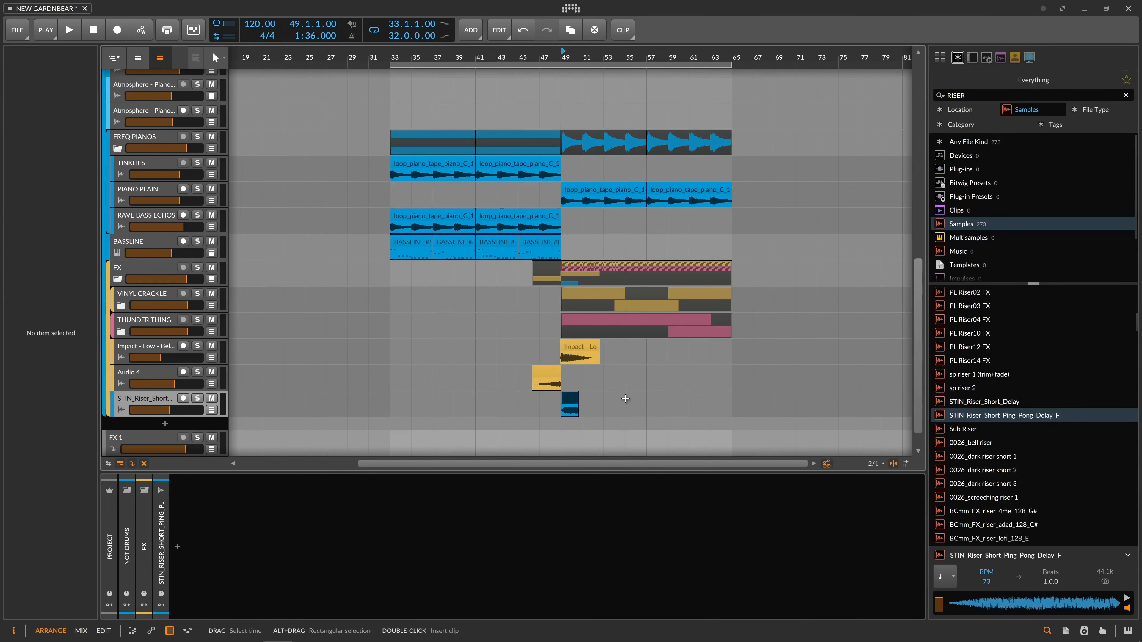
# - Add another audio track below the STIN_Riser_Short_Ping_Pong_Delay_F track in the FX group
pyautogui.scroll(-1, 625, 398)
pyautogui.click(143, 369)
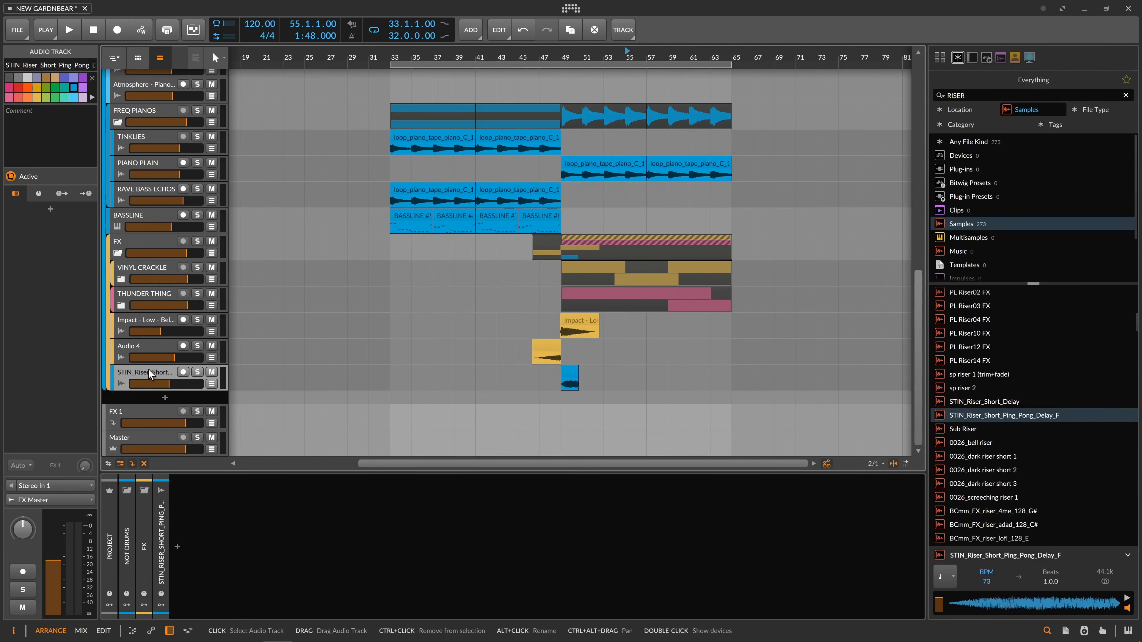
pyautogui.hotkey('ctrl', 't')
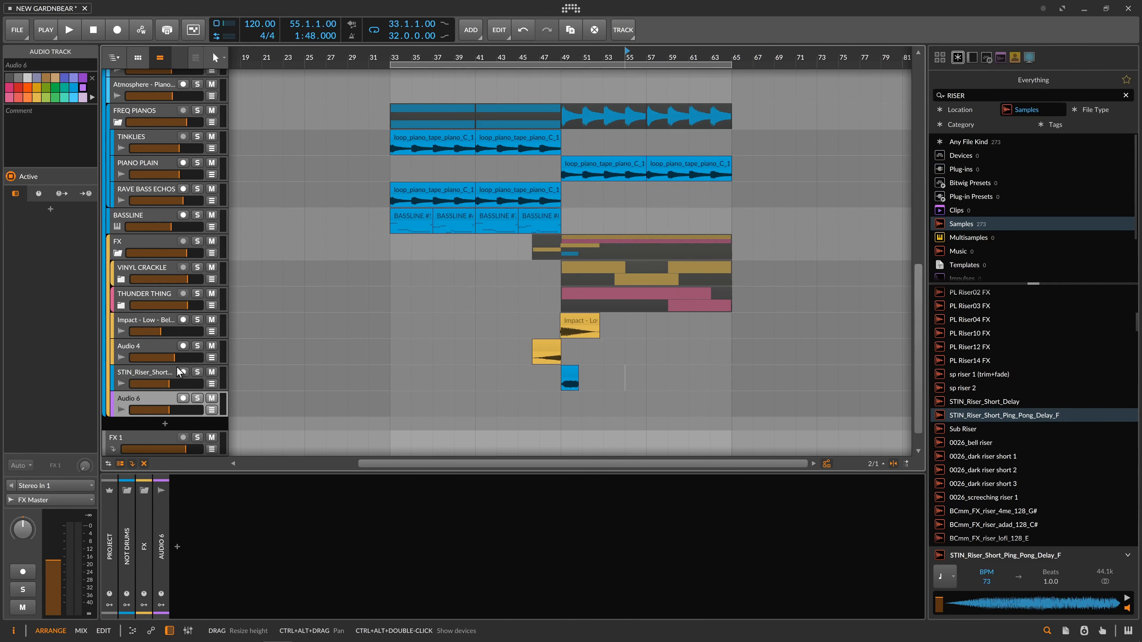
# - Audition the samples Sub Riser, 0026_bell riser, 0026_dark riser short 1 and 0026_screeching riser 1
pyautogui.click(987, 430)
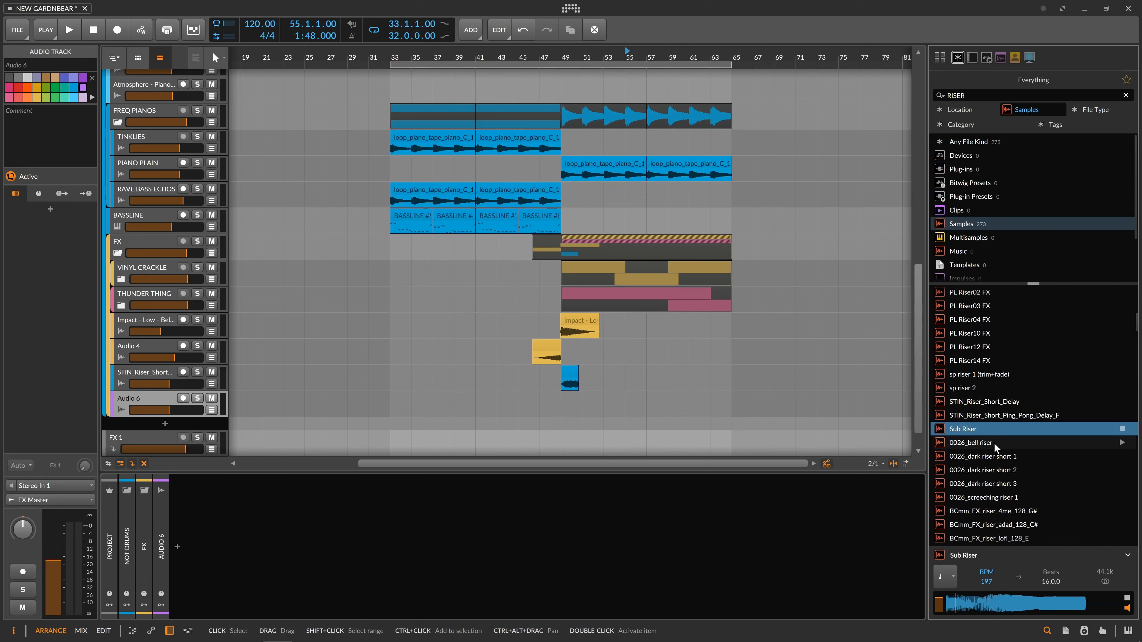
pyautogui.click(994, 443)
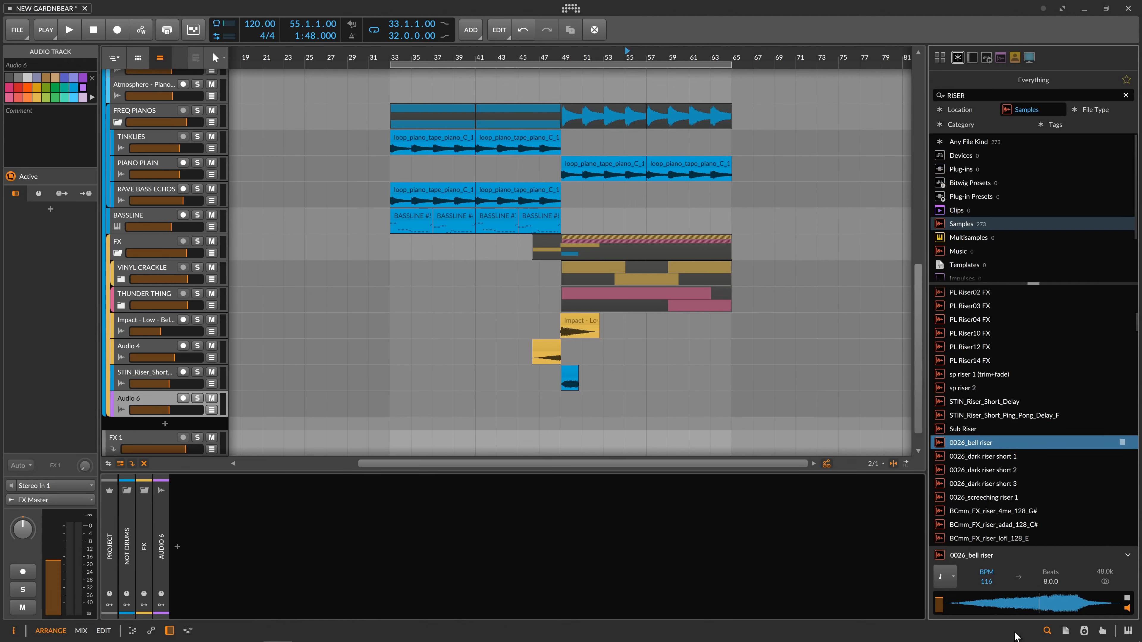
pyautogui.click(1008, 457)
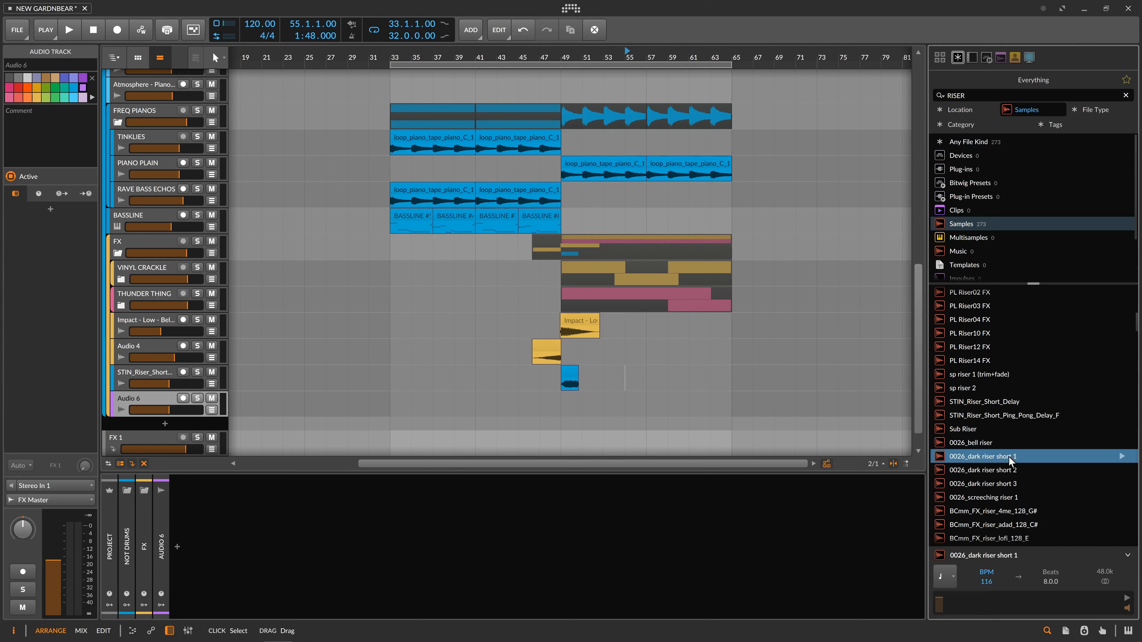
pyautogui.click(1008, 495)
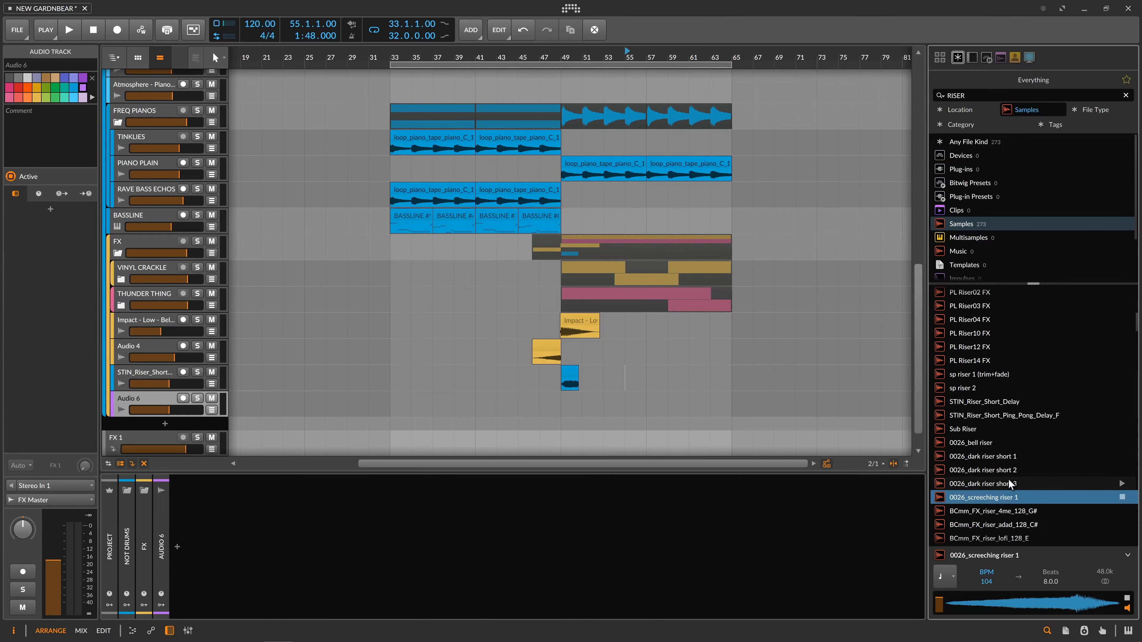
# - Audition BCmm_FX_riser_4me_128_G# and CHAMPAGNE_DRIP_riser_one_shot_basic_noise_140, and browse the remaining riser samples
pyautogui.scroll(-2, 1009, 480)
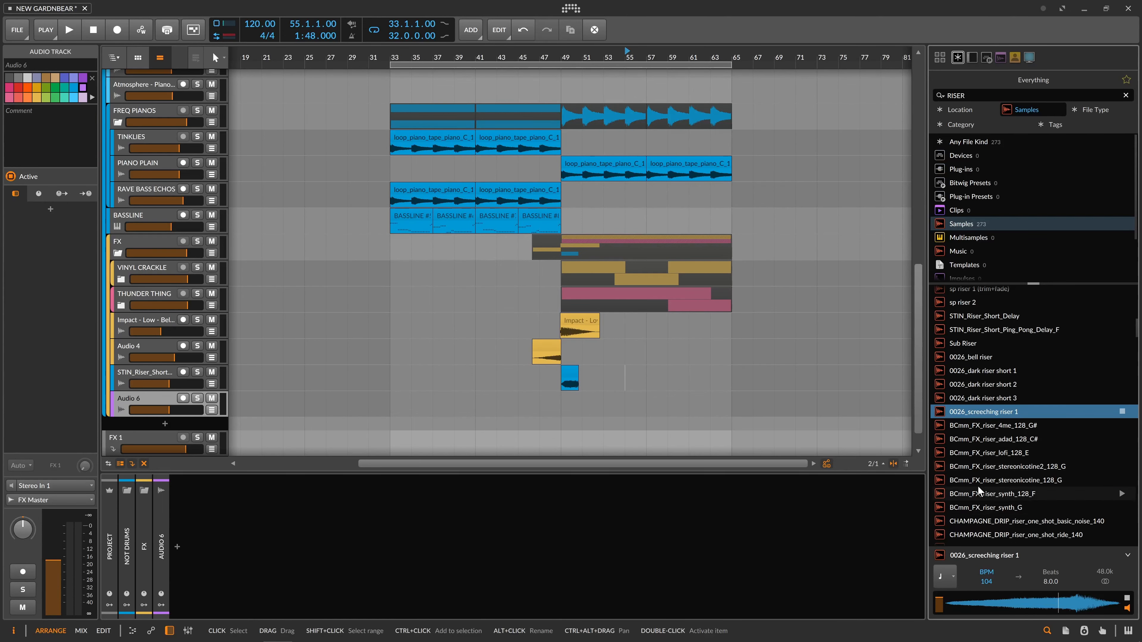
pyautogui.click(999, 430)
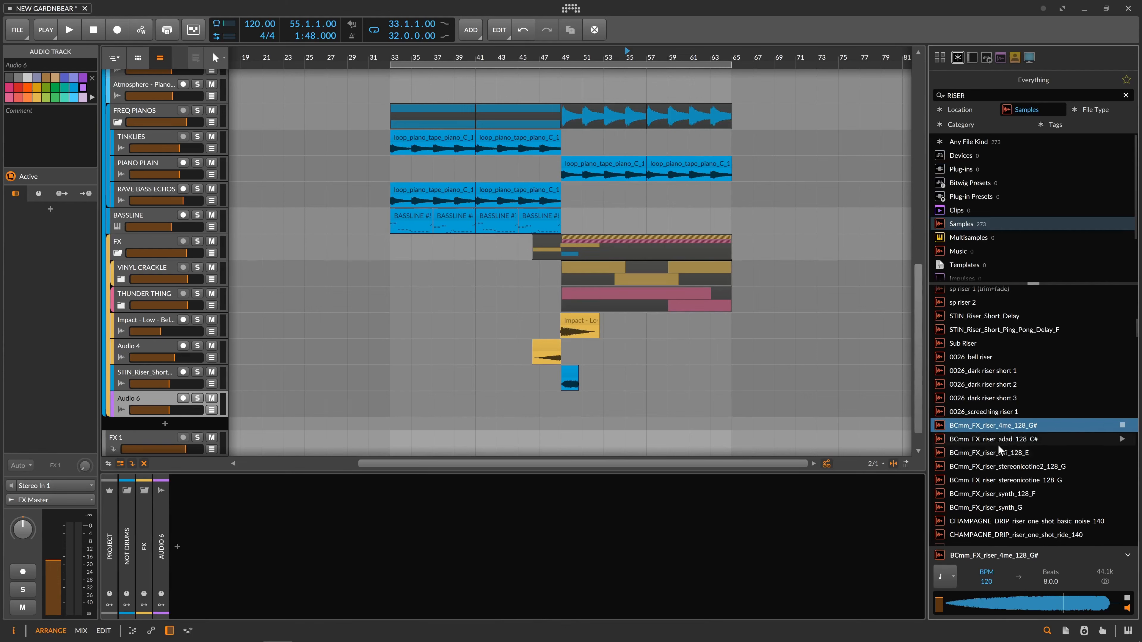
pyautogui.scroll(-2, 1002, 468)
pyautogui.click(1017, 436)
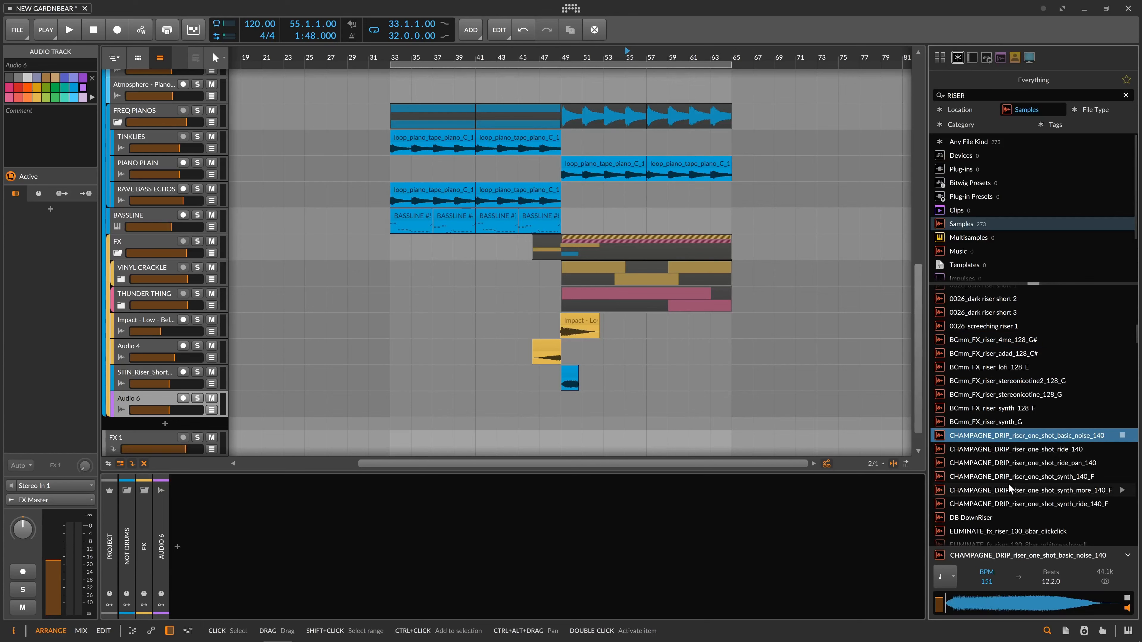
pyautogui.scroll(-1, 1010, 479)
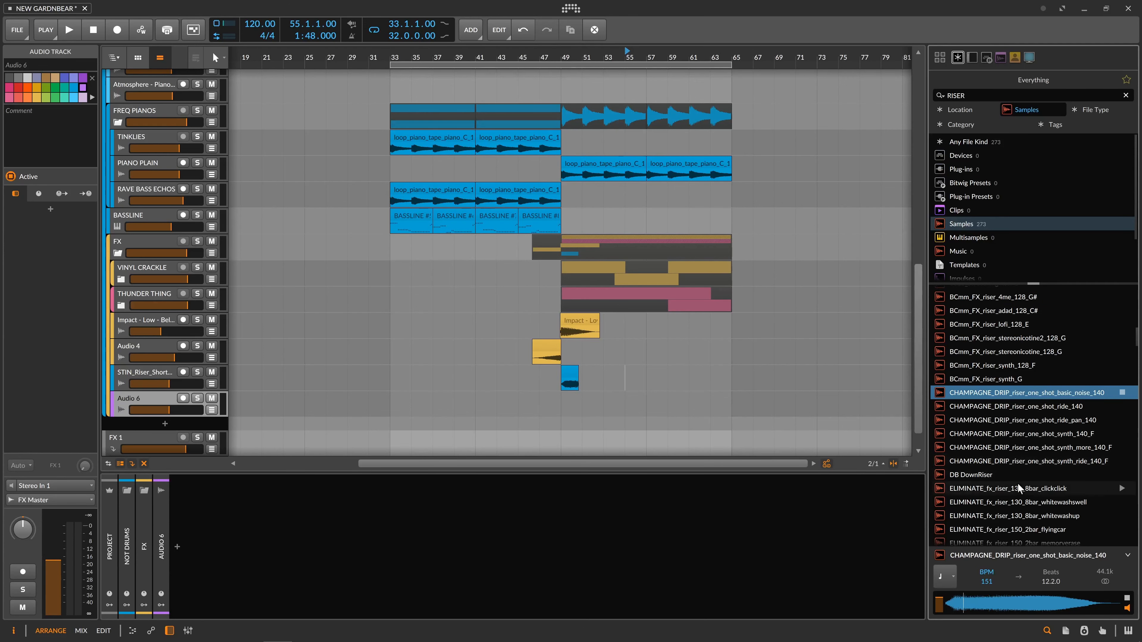
pyautogui.scroll(-8, 1012, 472)
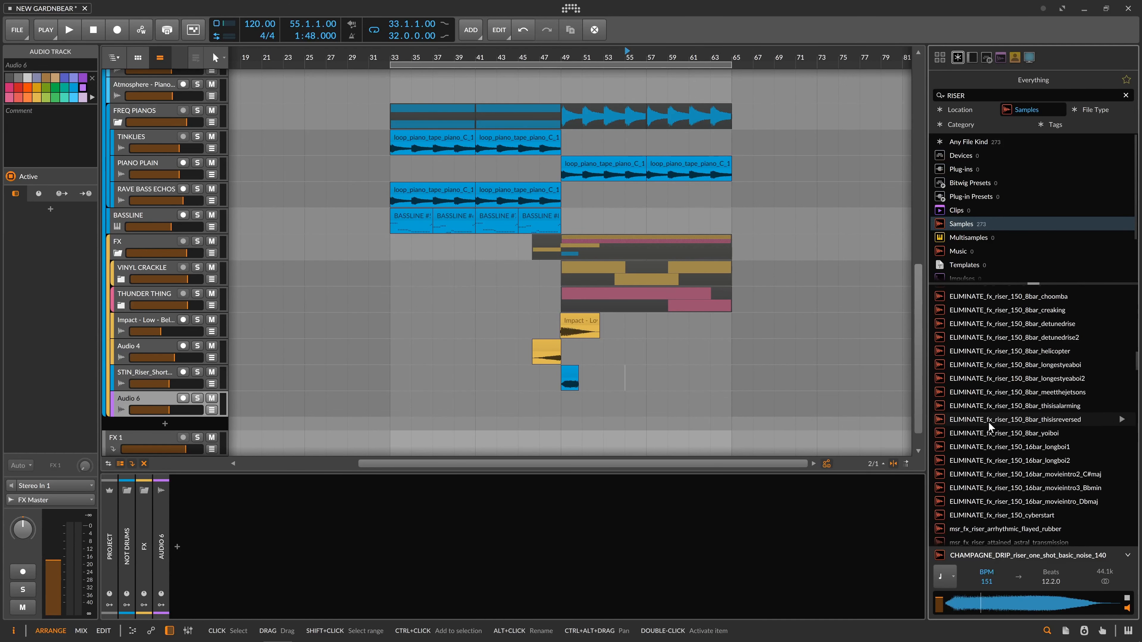
pyautogui.scroll(-5, 988, 422)
pyautogui.scroll(12, 993, 432)
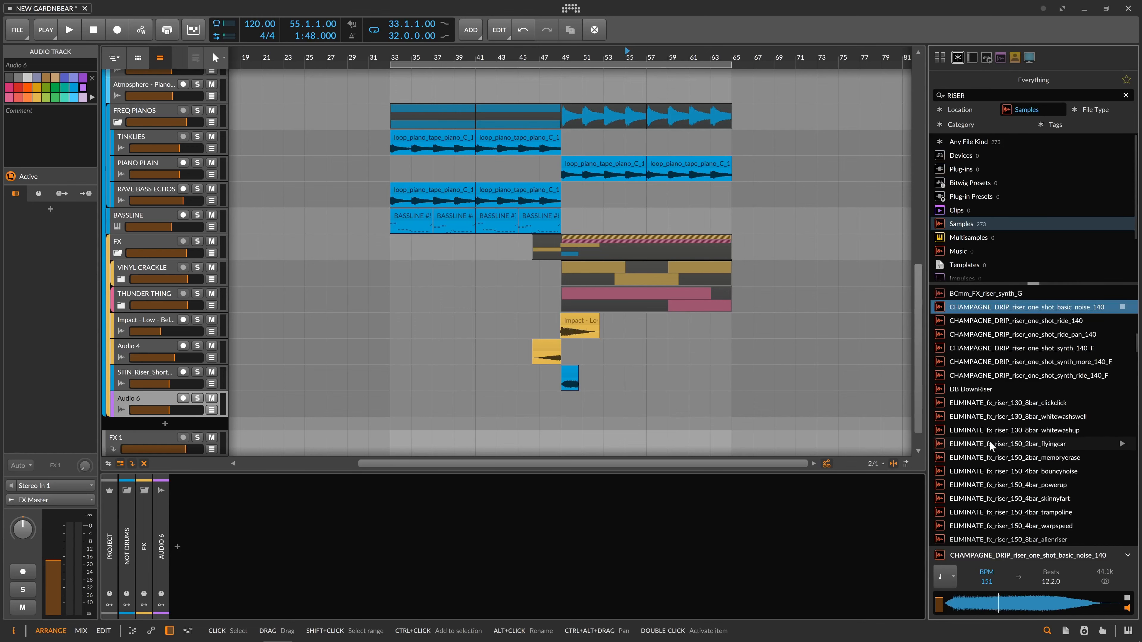
pyautogui.scroll(2, 989, 440)
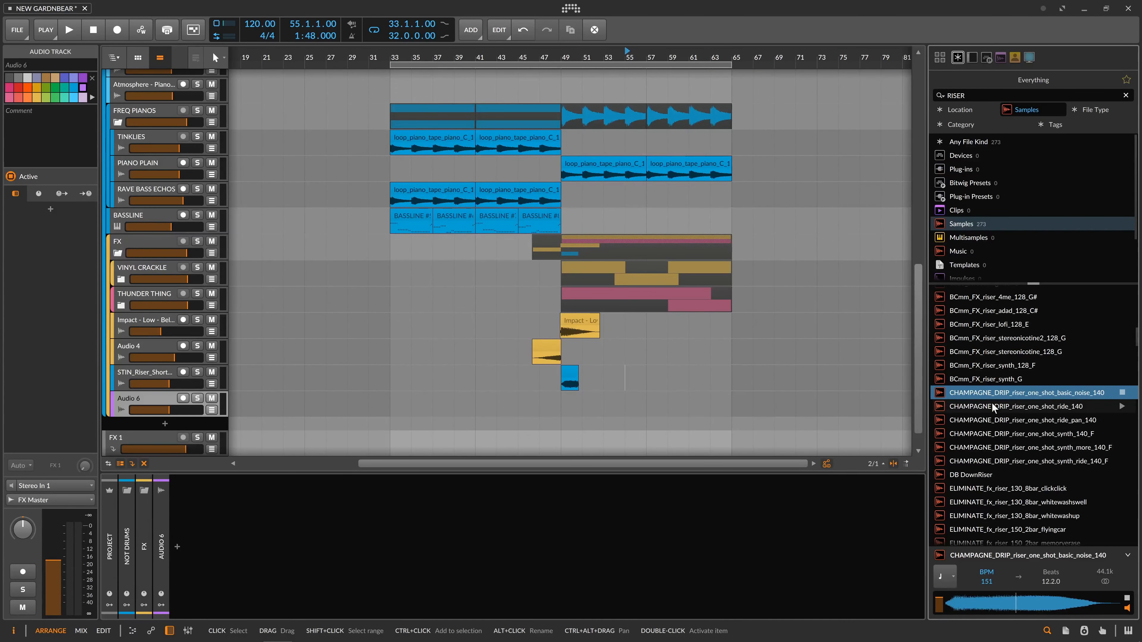
# - Place the CHAMPAGNE_DRIP_riser_one_shot_basic_noise_140 sample on the empty track in the FX group, starting at bar 45
pyautogui.moveTo(1017, 390); pyautogui.dragTo(483, 406)
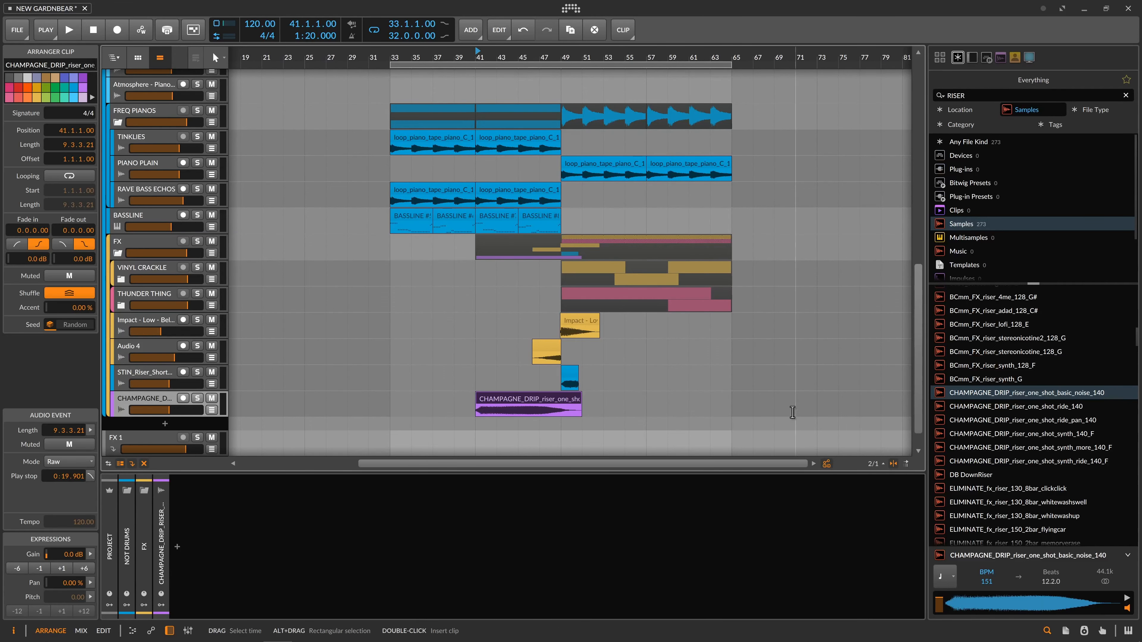
pyautogui.moveTo(535, 57); pyautogui.dragTo(562, 145)
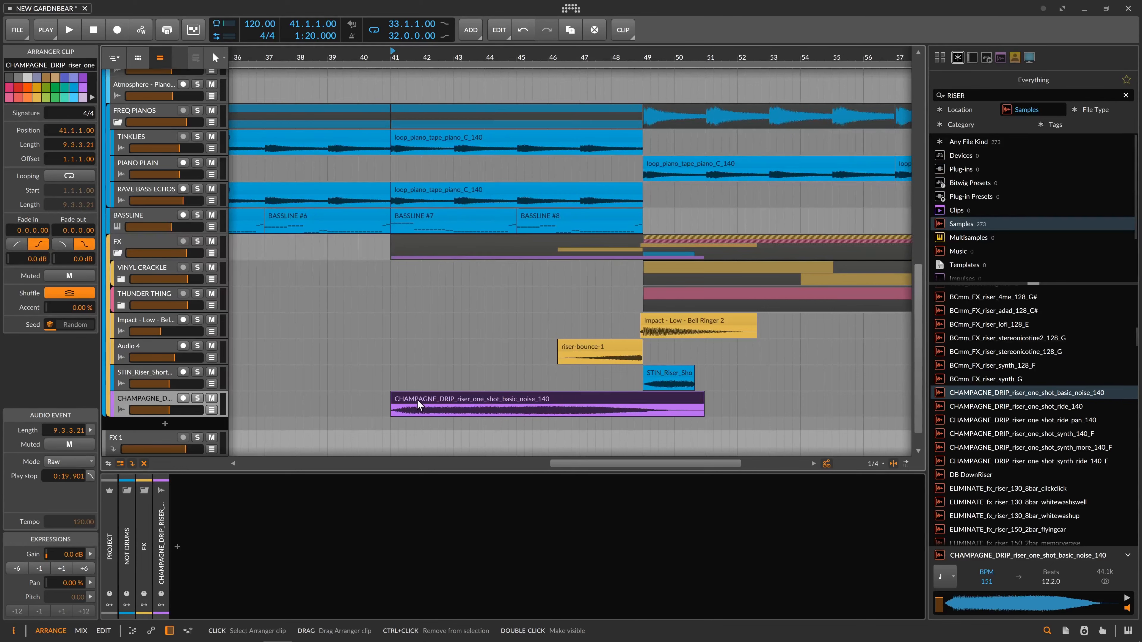
pyautogui.moveTo(417, 399); pyautogui.dragTo(551, 402)
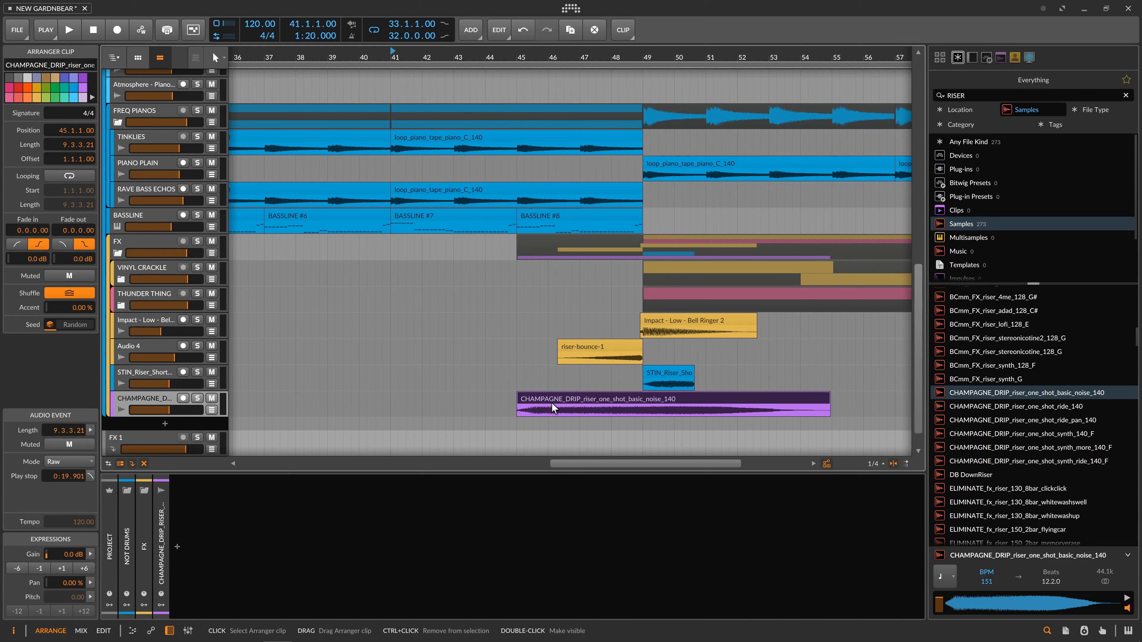
# - Split the CHAMPAGNE_DRIP riser clip at bar 49 and delete the part after the split
pyautogui.click(649, 420)
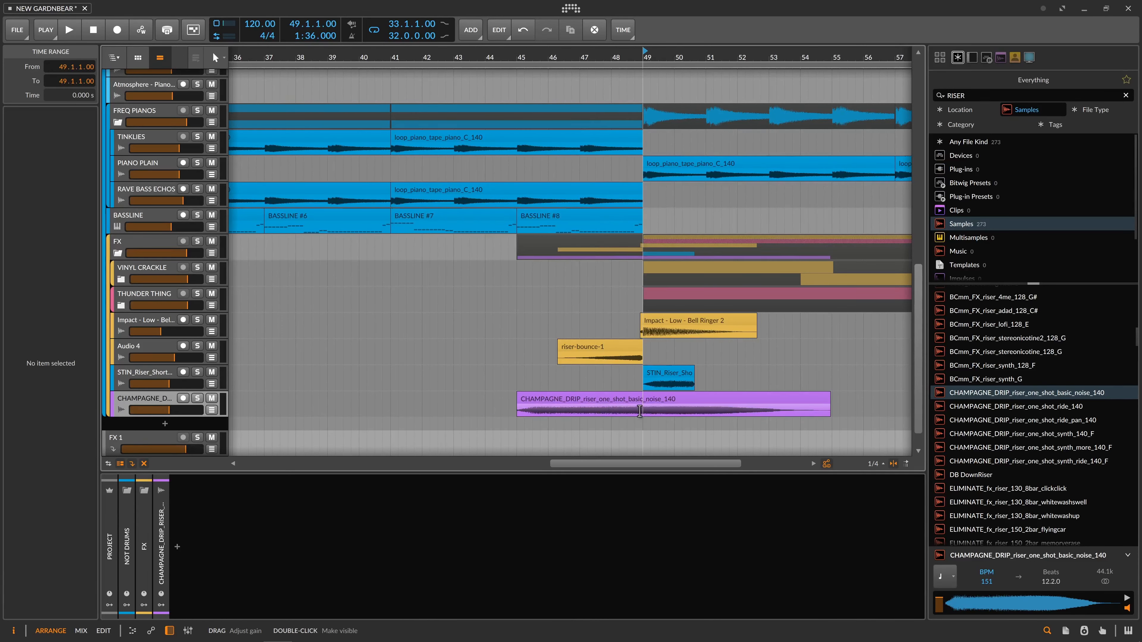
pyautogui.hotkey('ctrl', 'e')
pyautogui.click(659, 405)
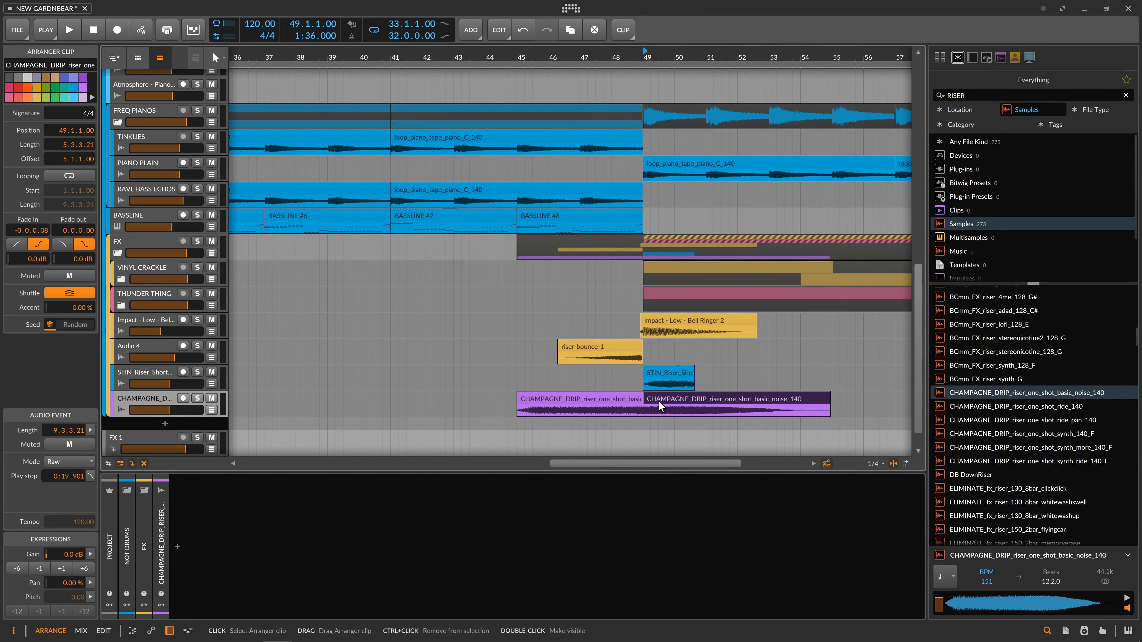
pyautogui.press('Delete')
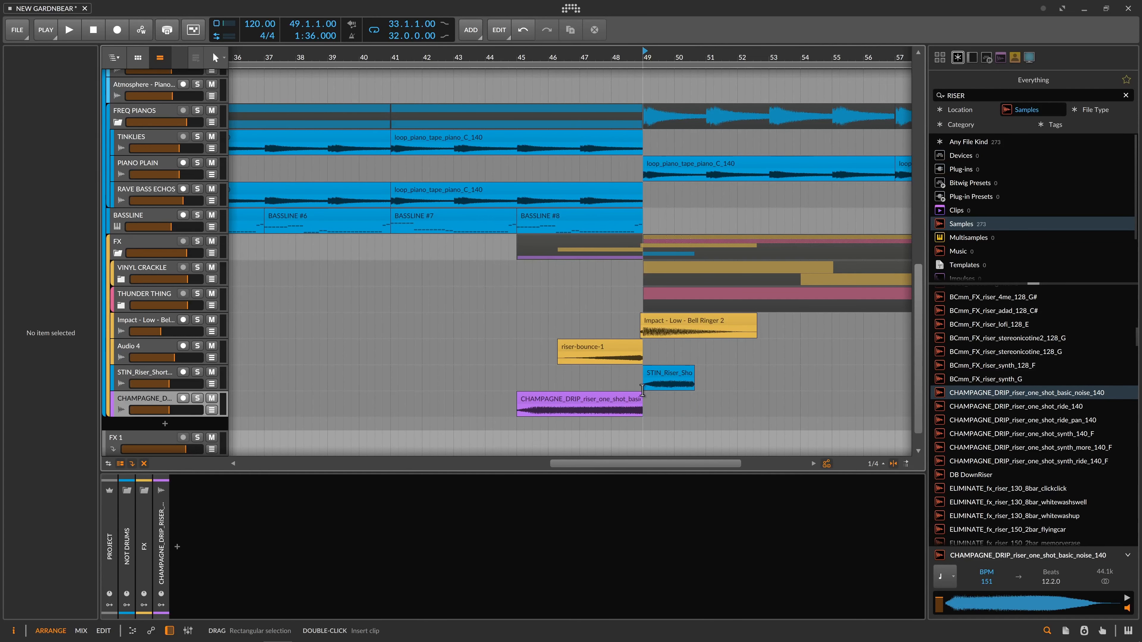
# - Move the STIN_Riser_Short_Ping_Pong_Delay_F audio earlier to 47.2.3 so it leads into bar 49
pyautogui.click(580, 380)
pyautogui.moveTo(518, 385)
pyautogui.mouseDown()
pyautogui.moveTo(627, 379)
pyautogui.moveTo(653, 400)
pyautogui.moveTo(676, 371)
pyautogui.moveTo(623, 374)
pyautogui.mouseUp()
pyautogui.moveTo(650, 57); pyautogui.dragTo(641, 112)
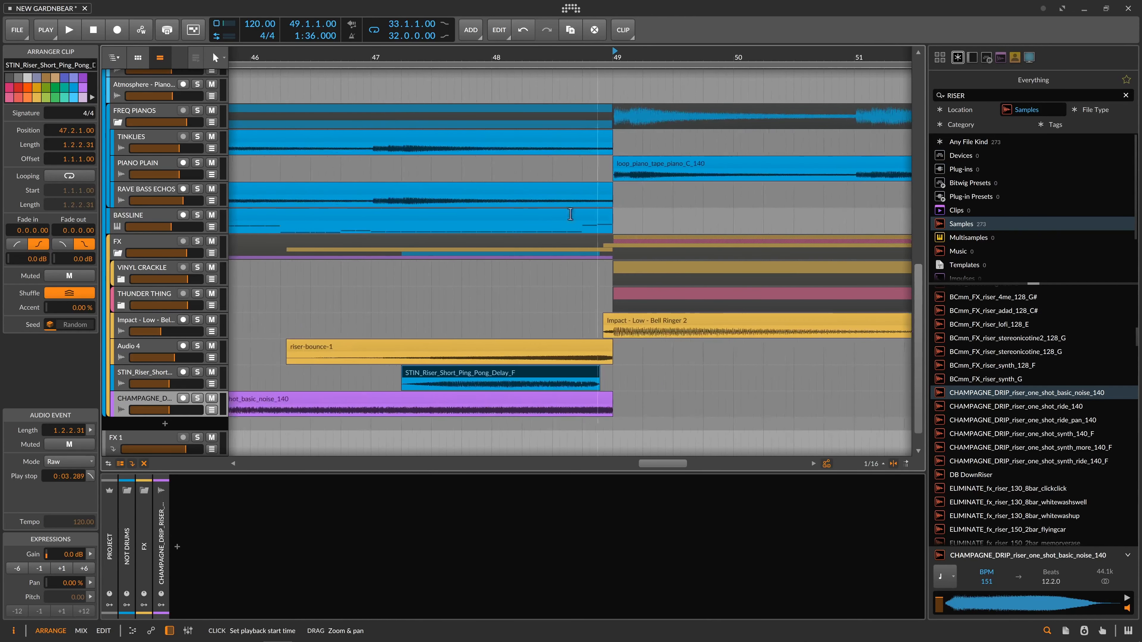
pyautogui.moveTo(560, 373); pyautogui.dragTo(575, 372)
pyautogui.click(622, 374)
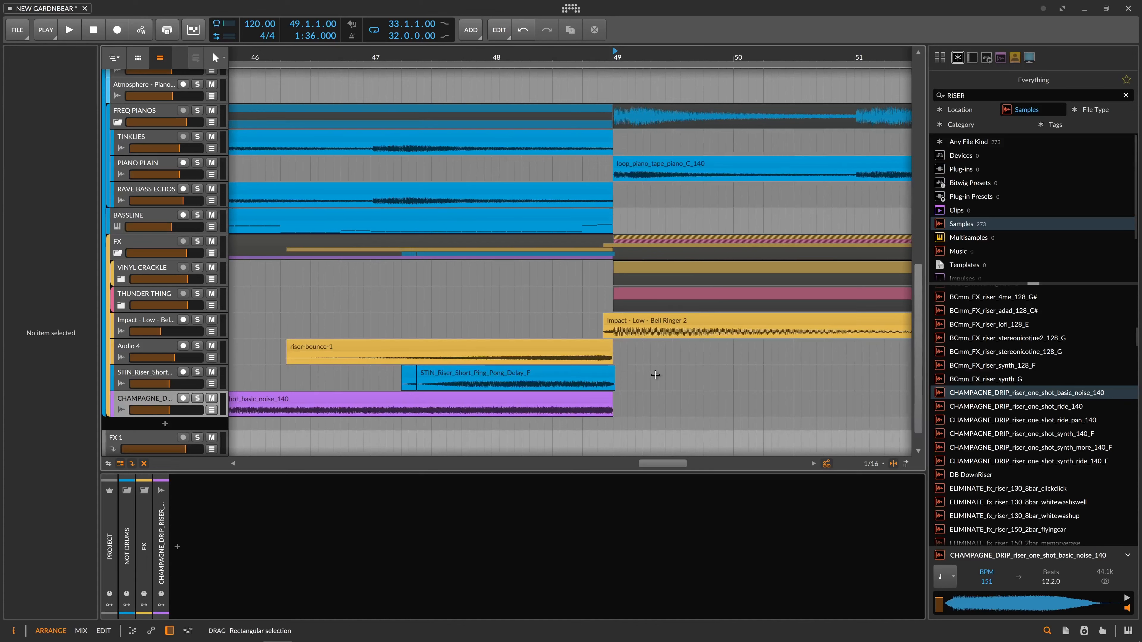
# - Trim the STIN riser clip's end to bar 49 and delete the leftover sliver in front of it
pyautogui.click(680, 389)
pyautogui.moveTo(679, 389); pyautogui.dragTo(613, 389)
pyautogui.click(630, 382)
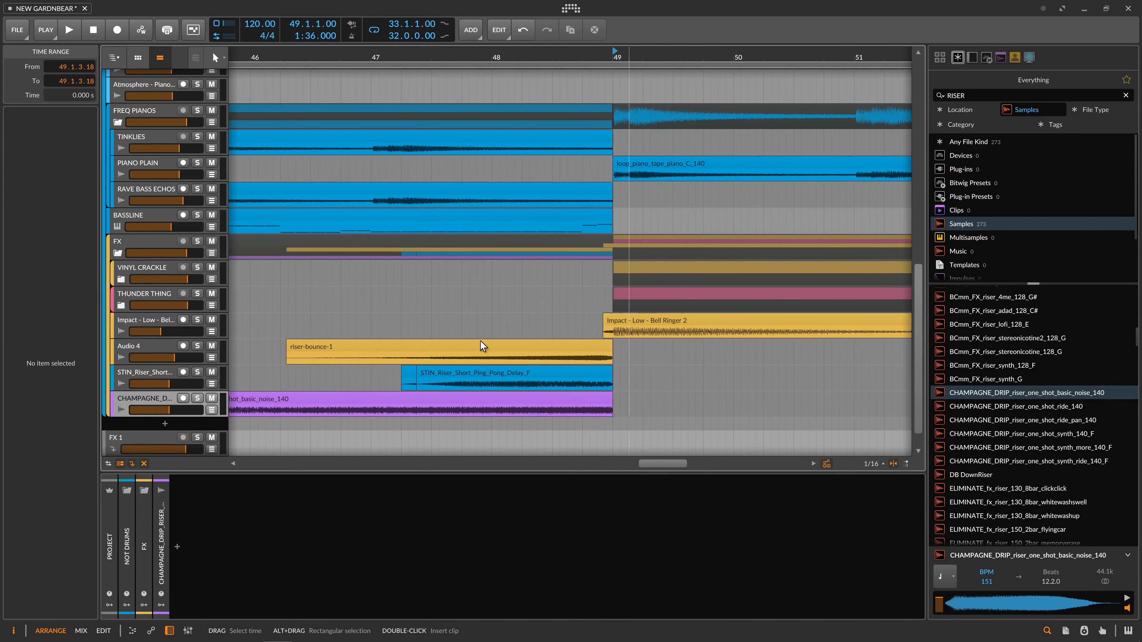
pyautogui.click(418, 371)
pyautogui.press('Delete')
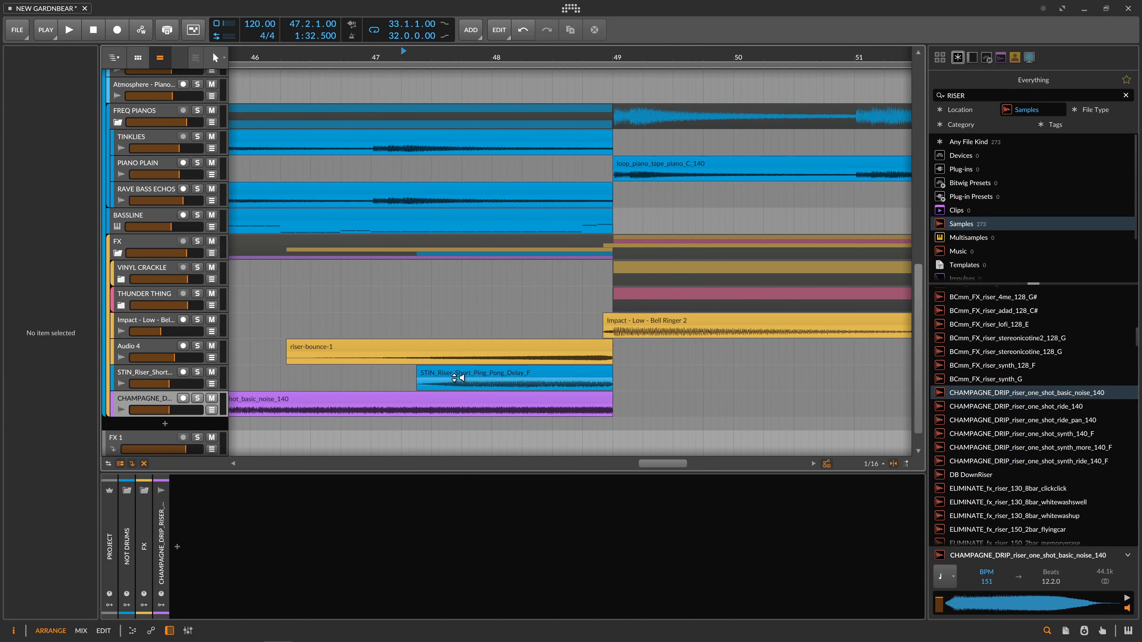
# - Lower the volume of the STIN_Riser_Short_Ping_Pong_Delay_F track to about -19 dB
pyautogui.click(457, 374)
pyautogui.moveTo(177, 382); pyautogui.dragTo(170, 384)
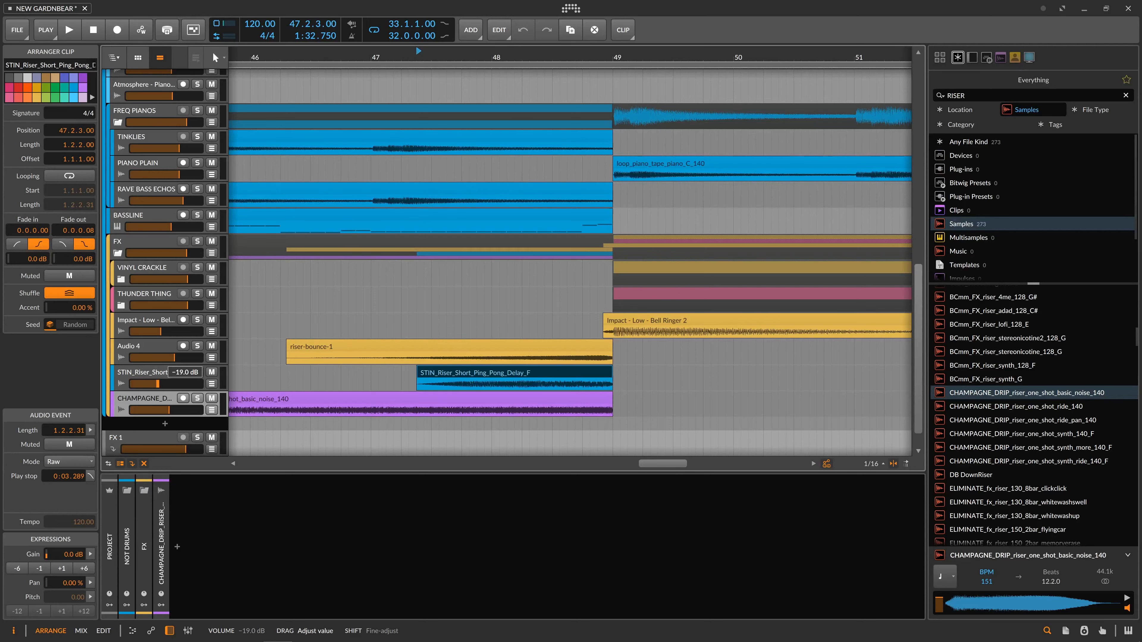
pyautogui.moveTo(158, 384); pyautogui.dragTo(156, 383)
pyautogui.click(167, 389)
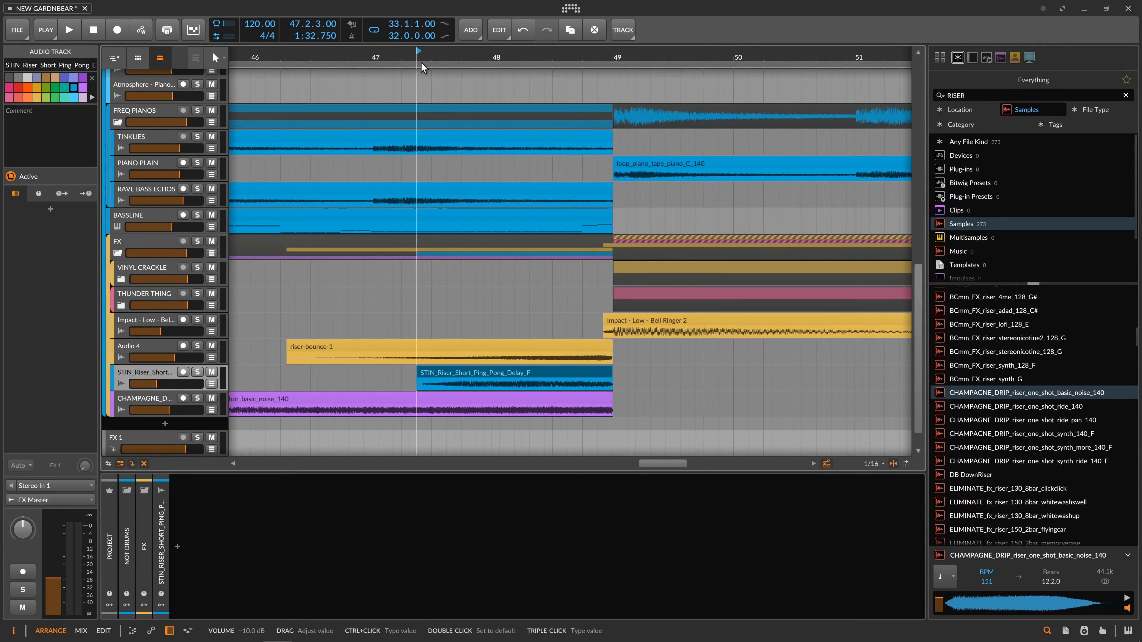
# - Play the transition from bar 45 and lower the CHAMPAGNE_DRIP riser track's volume slightly
pyautogui.moveTo(430, 59); pyautogui.dragTo(467, 335)
pyautogui.click(394, 377)
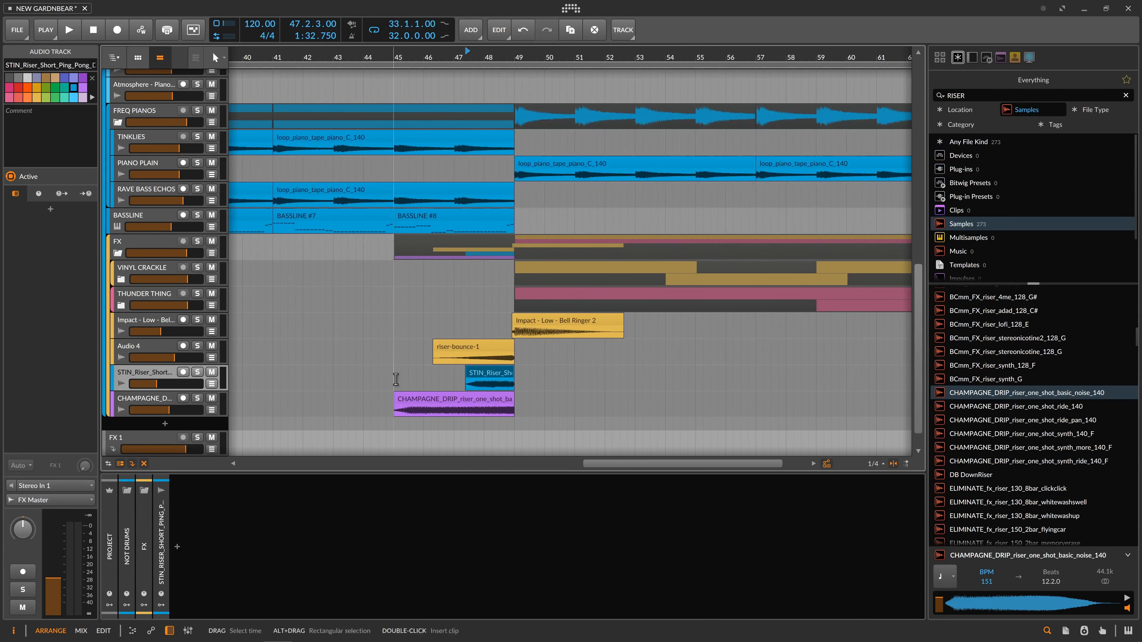
pyautogui.press('space')
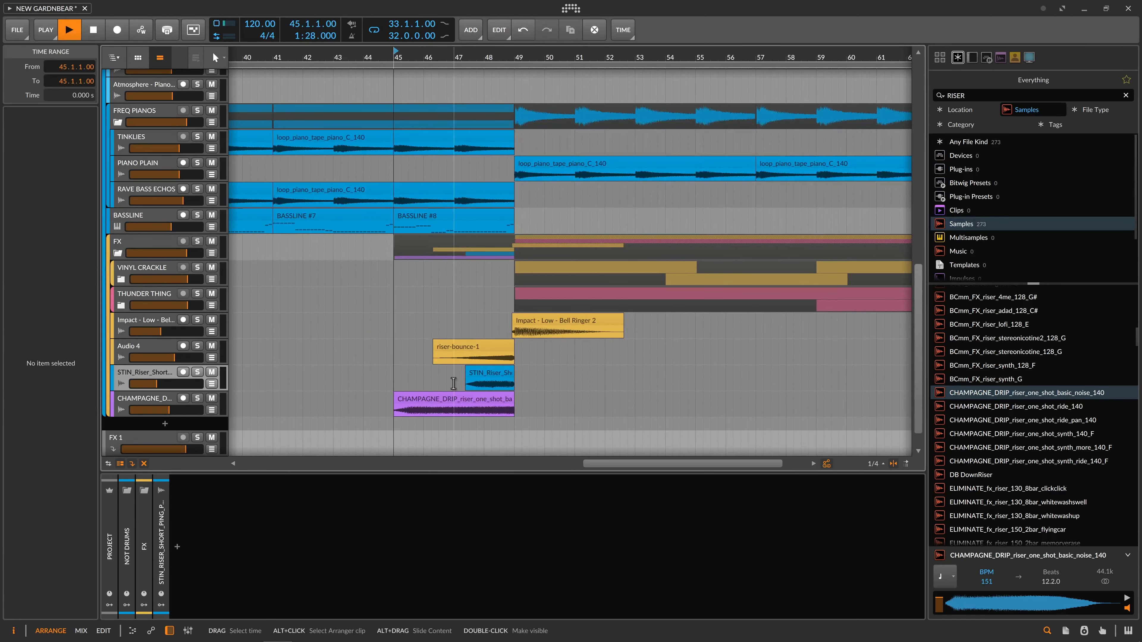
pyautogui.click(182, 413)
pyautogui.moveTo(182, 413); pyautogui.dragTo(165, 412)
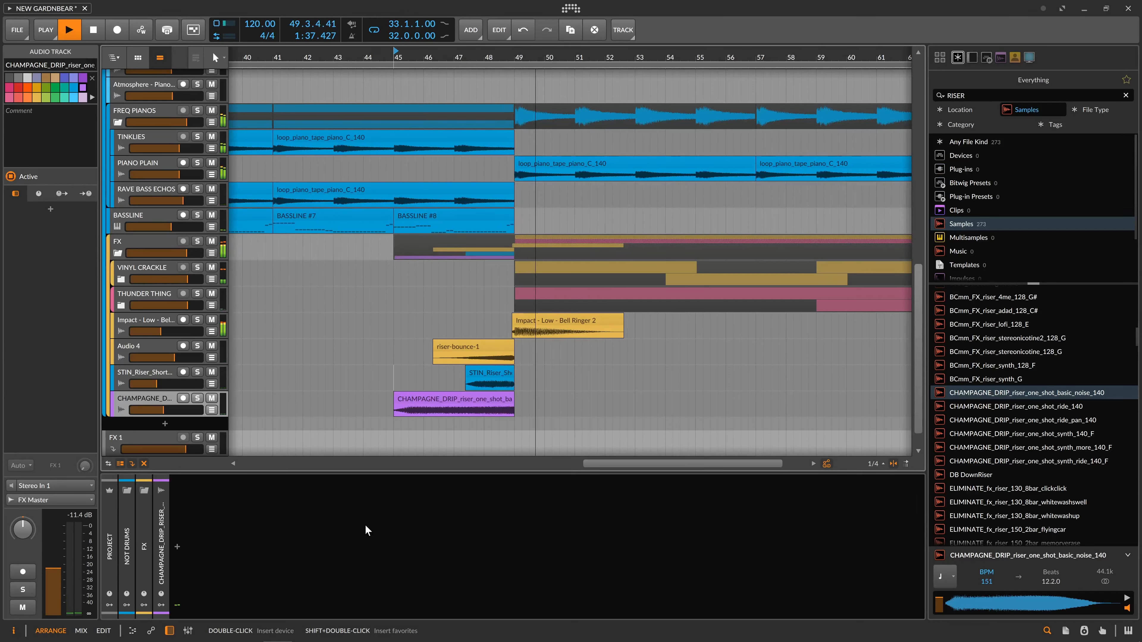
pyautogui.click(414, 371)
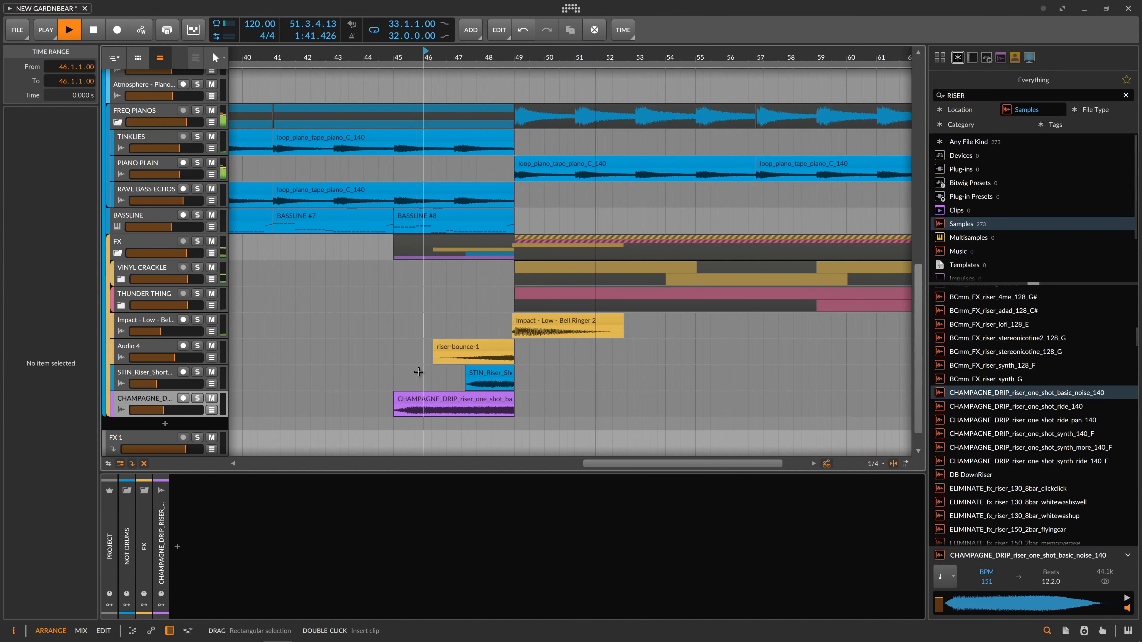
pyautogui.click(418, 373)
pyautogui.press('space')
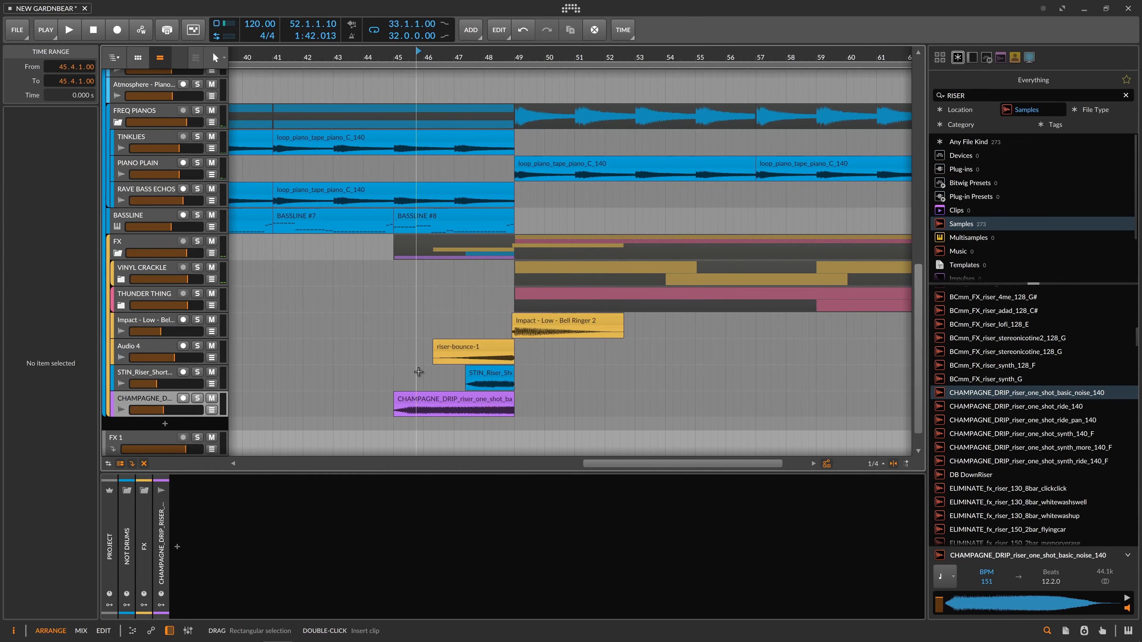
# - Copy the bars 45 to 49 section of the three riser tracks and paste it at bar 61
pyautogui.click(394, 374)
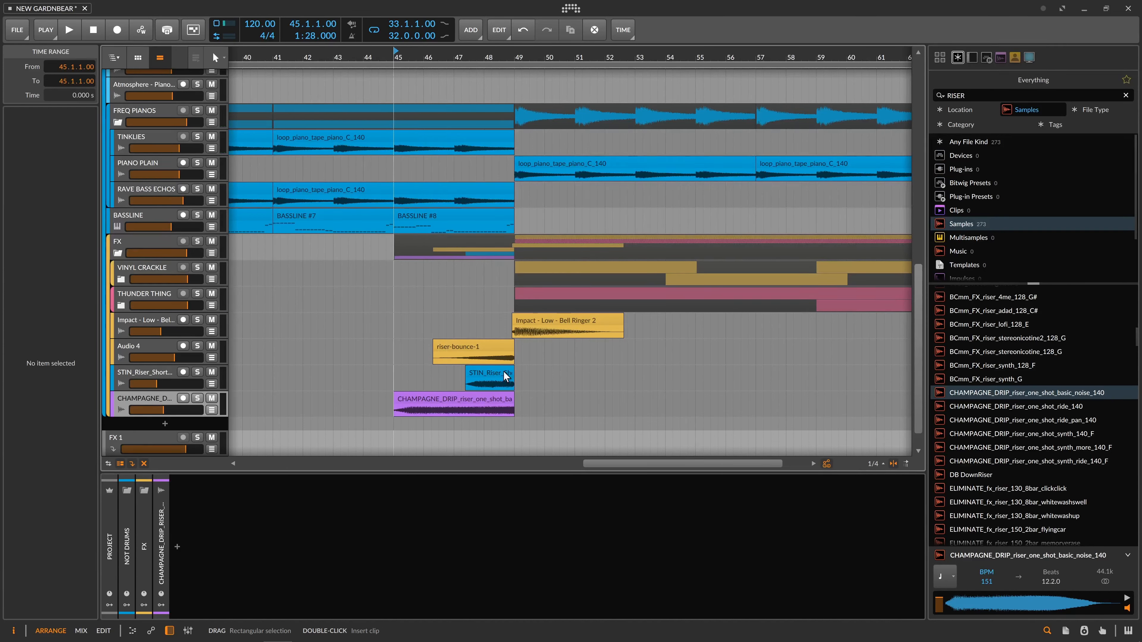
pyautogui.moveTo(582, 56); pyautogui.dragTo(536, 54)
pyautogui.moveTo(513, 410); pyautogui.dragTo(454, 356)
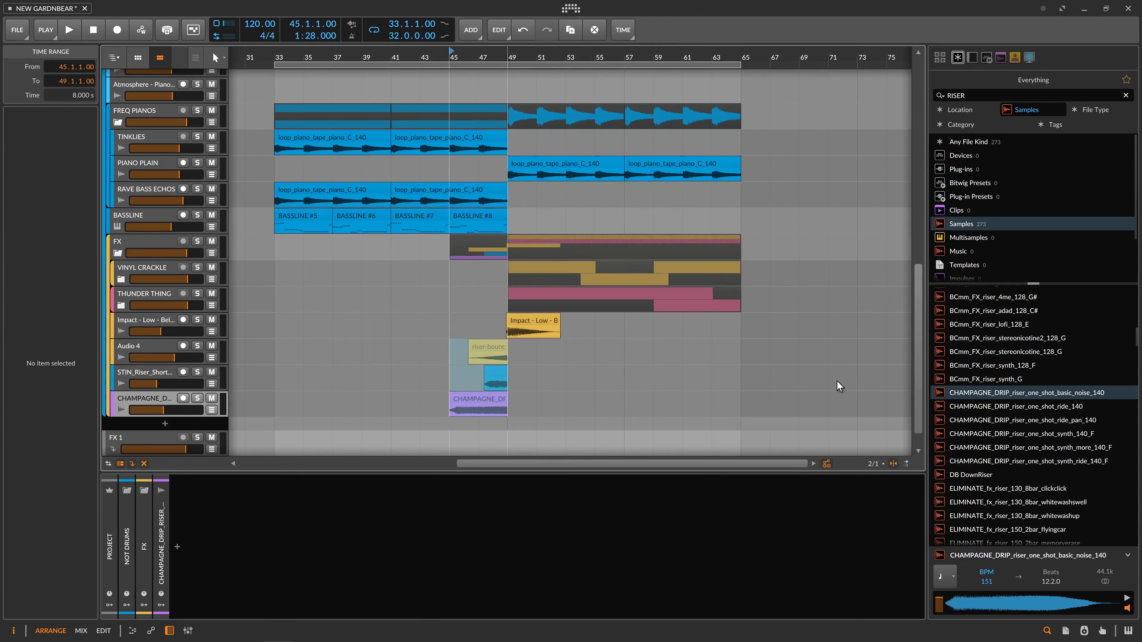
pyautogui.click(690, 354)
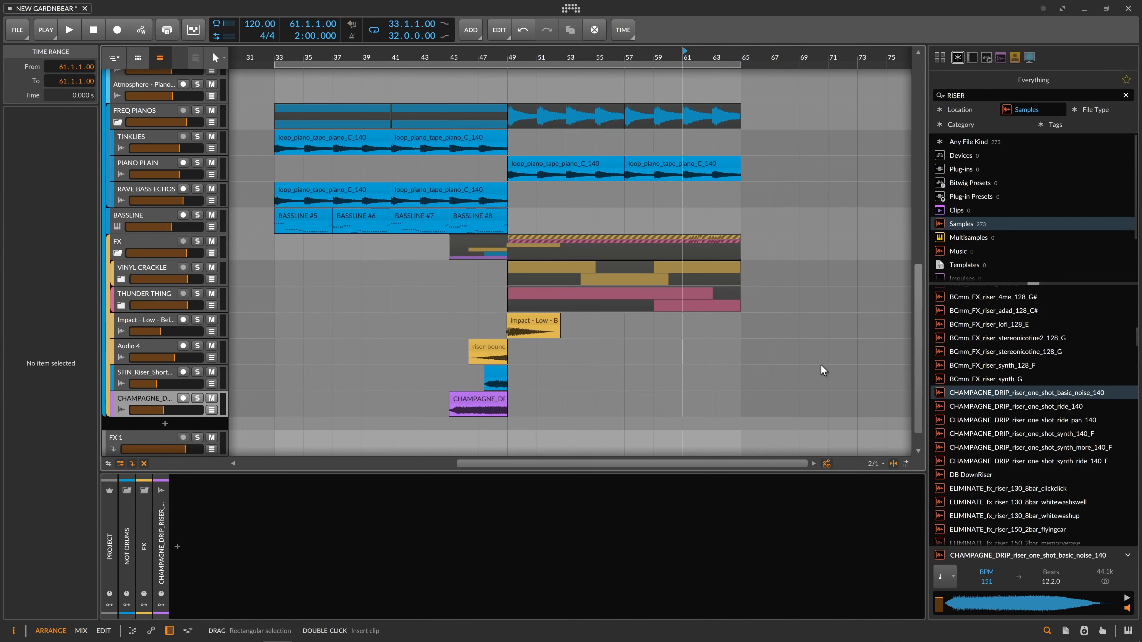
pyautogui.hotkey('ctrl', 'v')
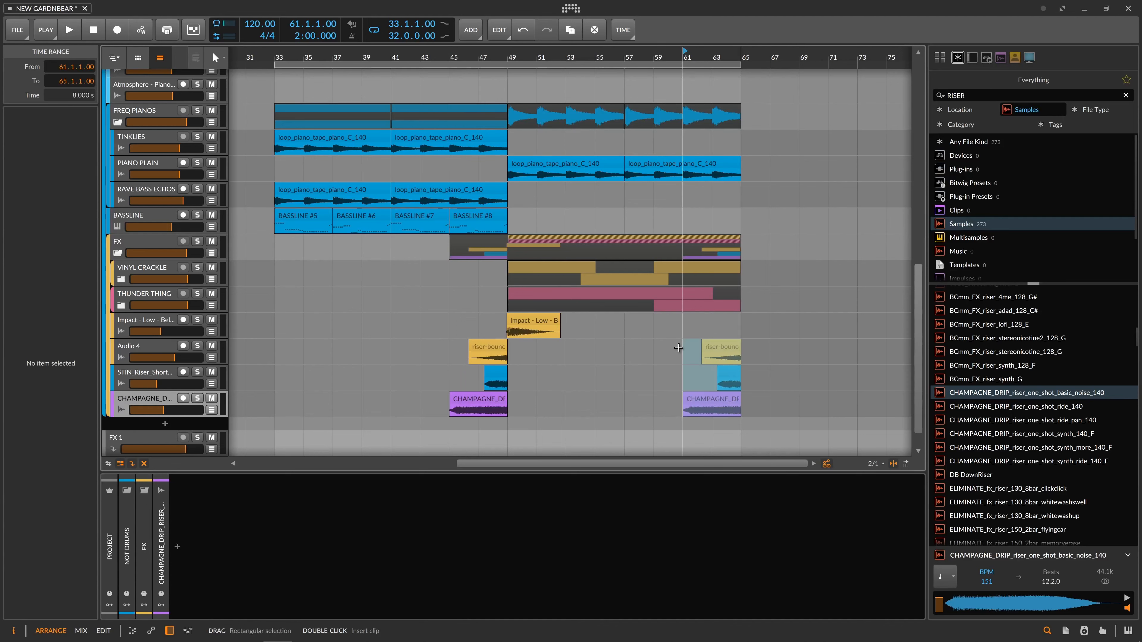
pyautogui.click(687, 356)
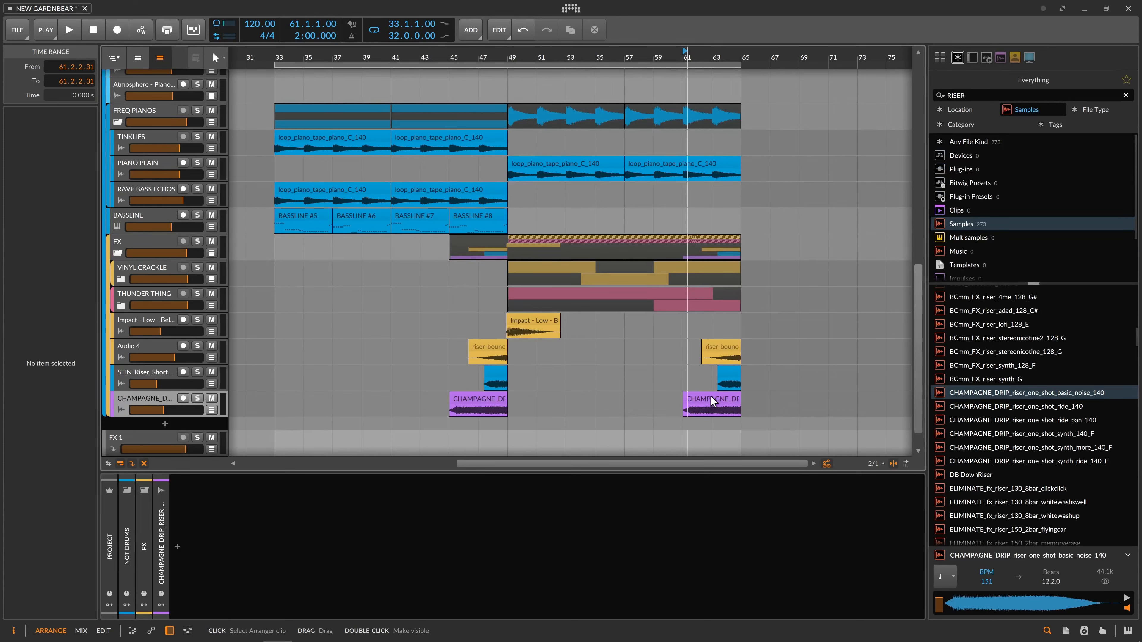
# - Delete the pasted riser-bounce-1 and STIN riser clips, and give the CHAMPAGNE_DRIP copy at bar 61 a fade-in of about 3 bars
pyautogui.click(729, 347)
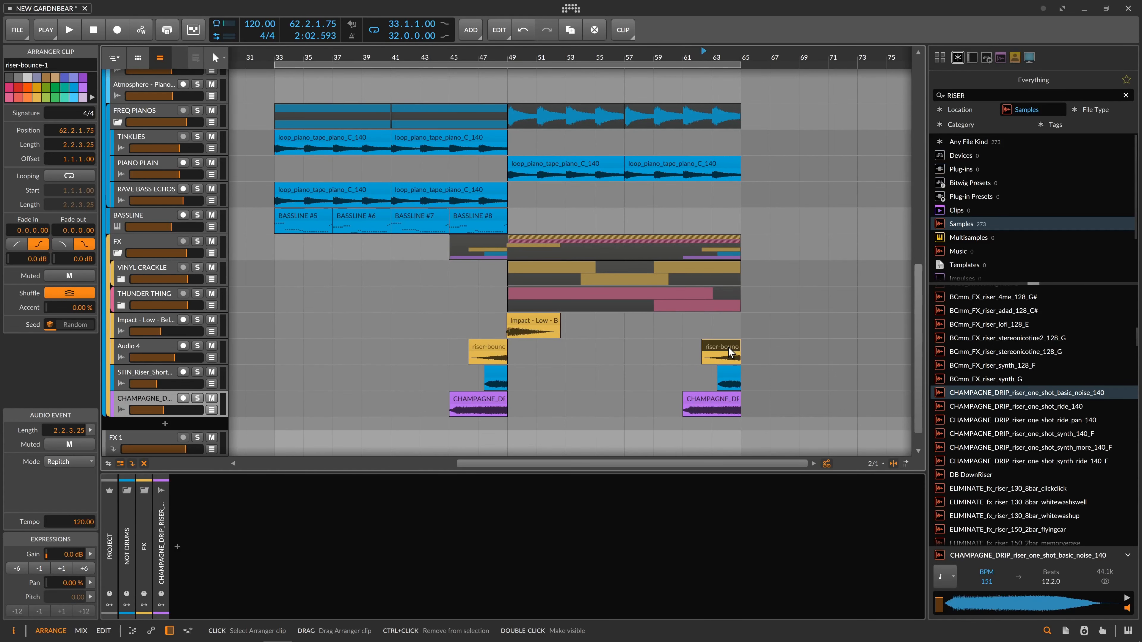
pyautogui.press('Delete')
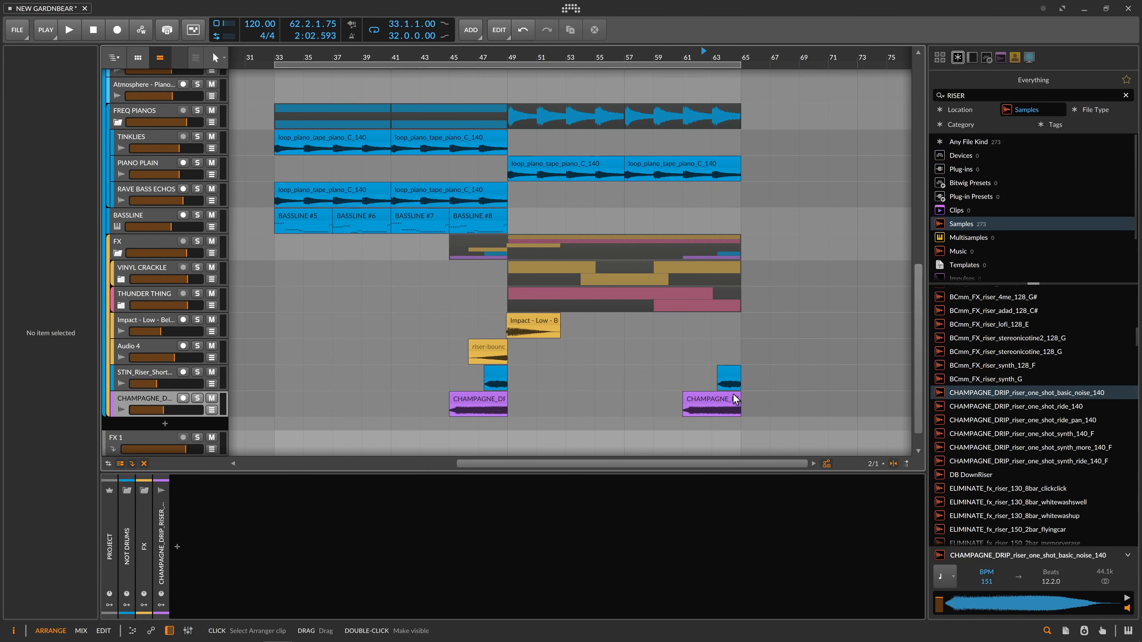
pyautogui.click(732, 376)
pyautogui.press('Delete')
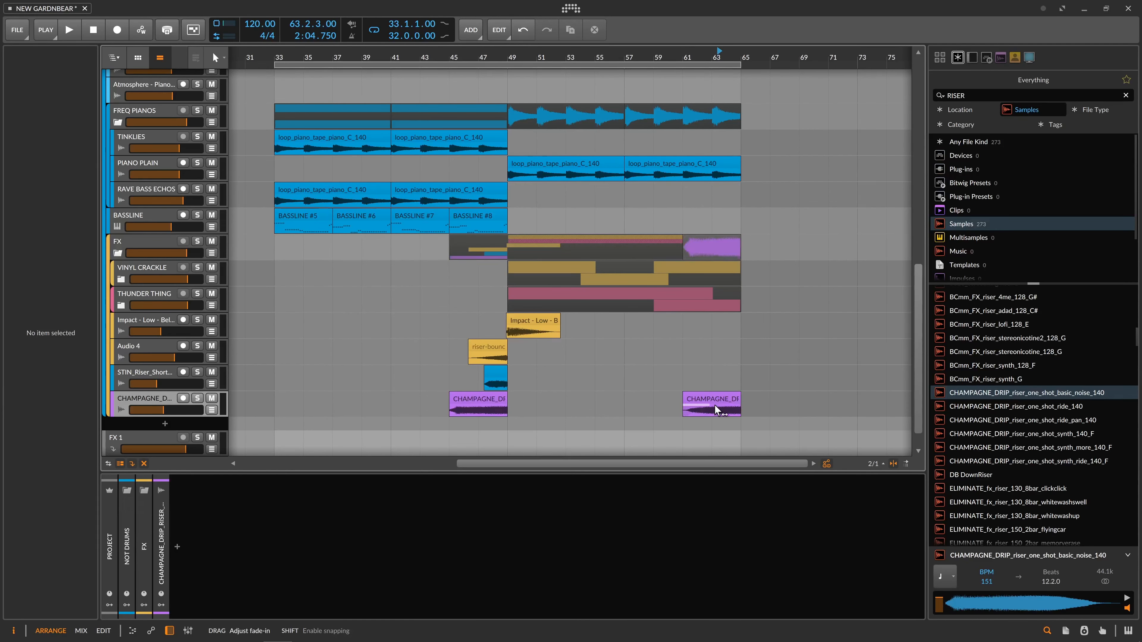
pyautogui.click(733, 410)
# - Play the arrangement from bar 33 to review the section with the new risers
pyautogui.scroll(-3, 636, 315)
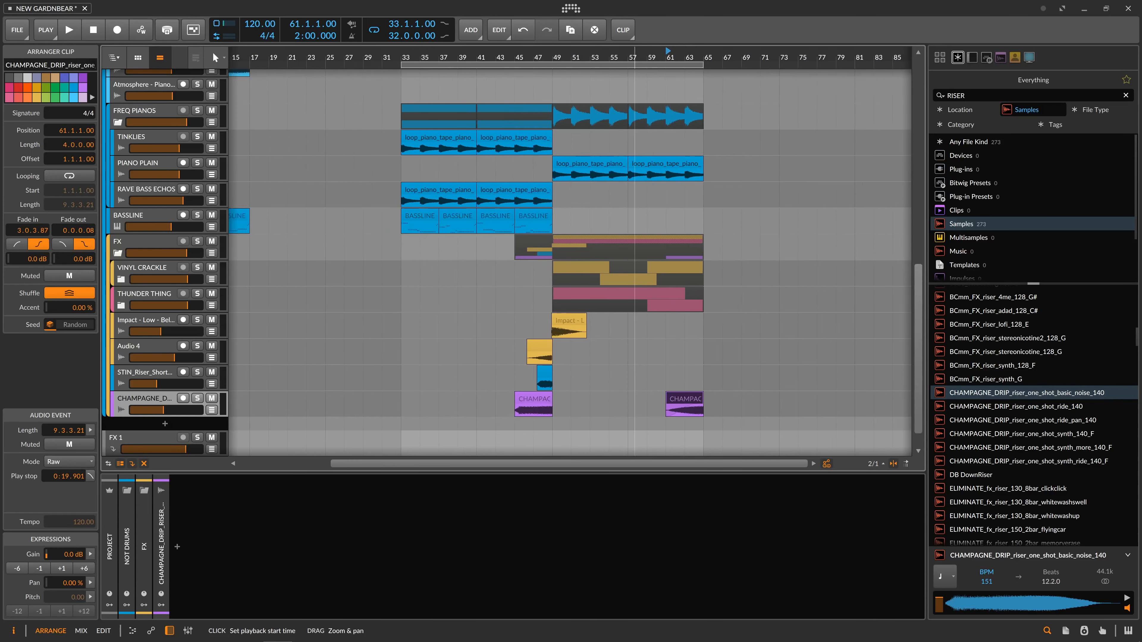
pyautogui.click(415, 182)
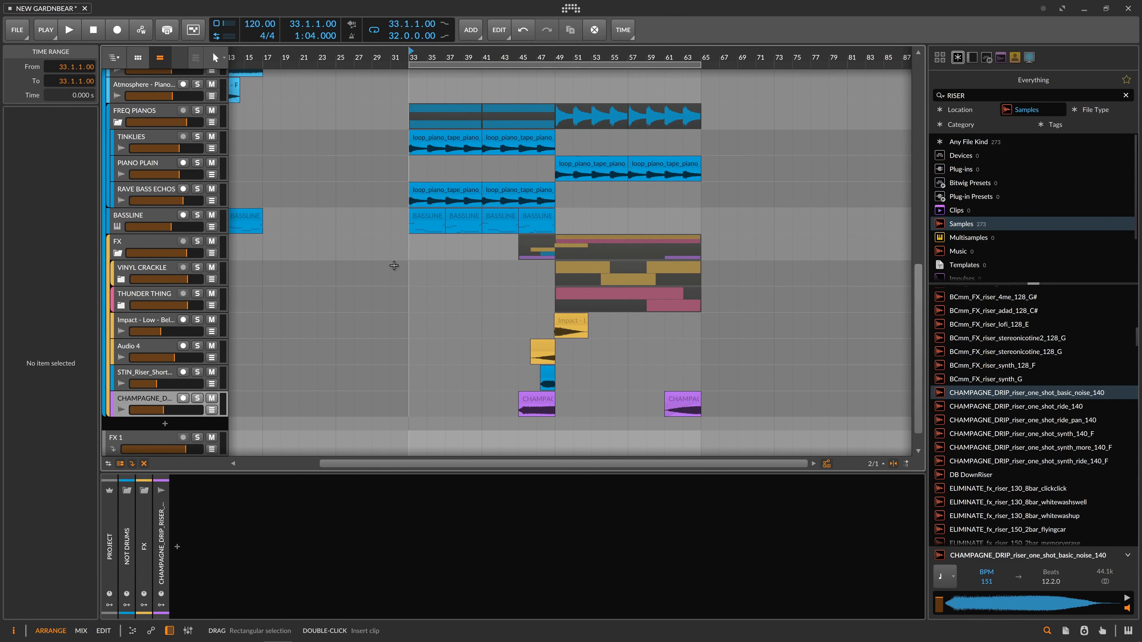
pyautogui.press('space')
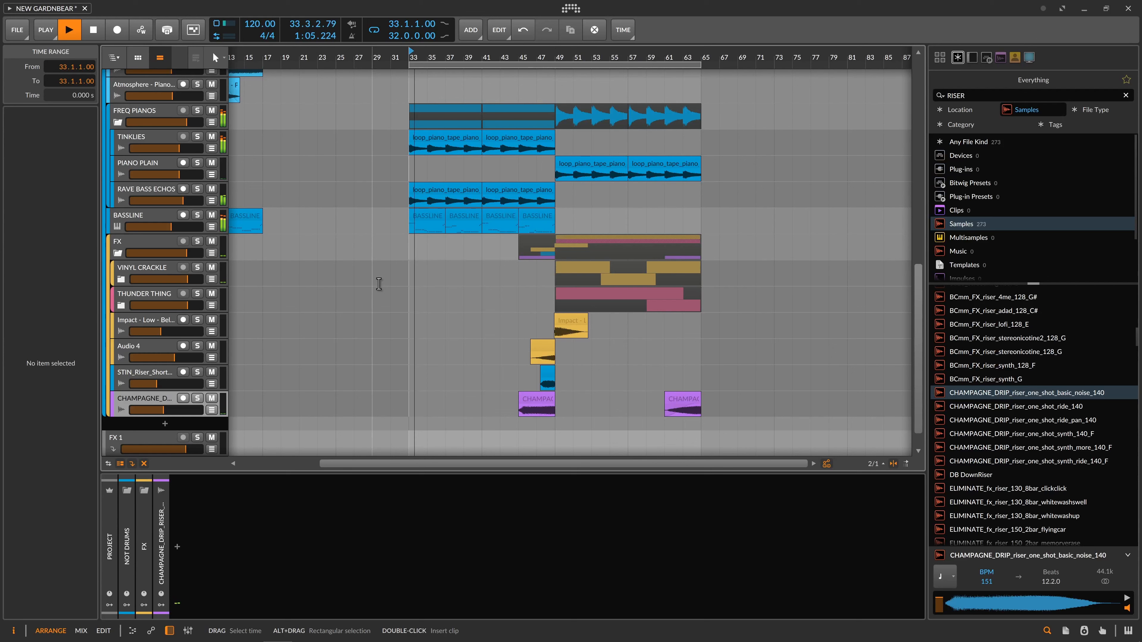
# - Stop the playback and set the play position back to bar 33
pyautogui.click(408, 296)
pyautogui.click(408, 298)
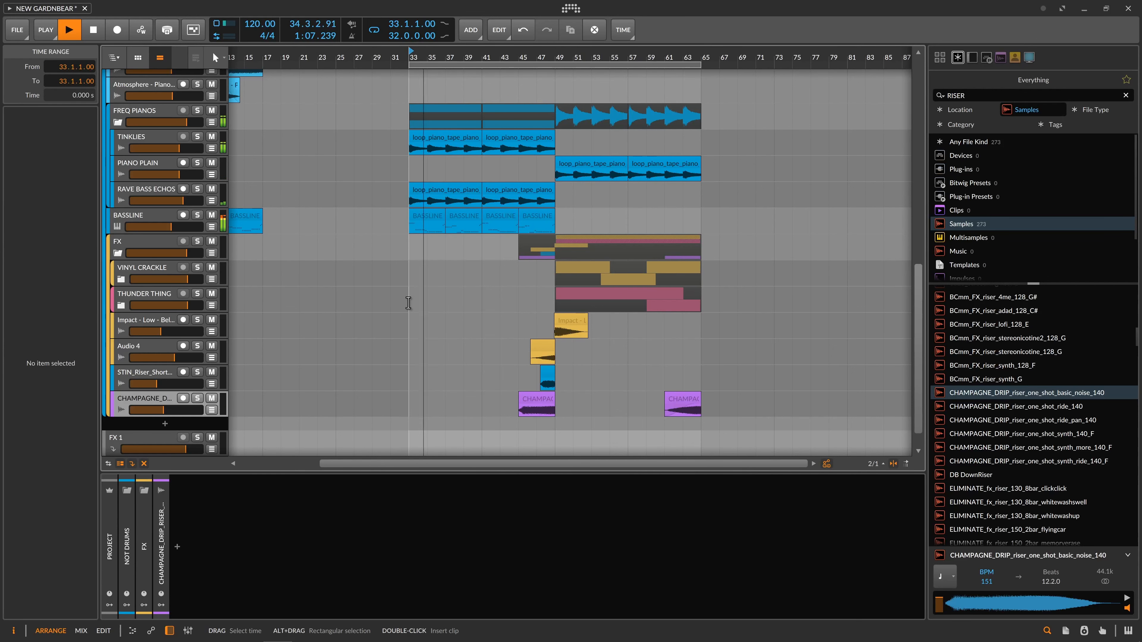
pyautogui.press('space')
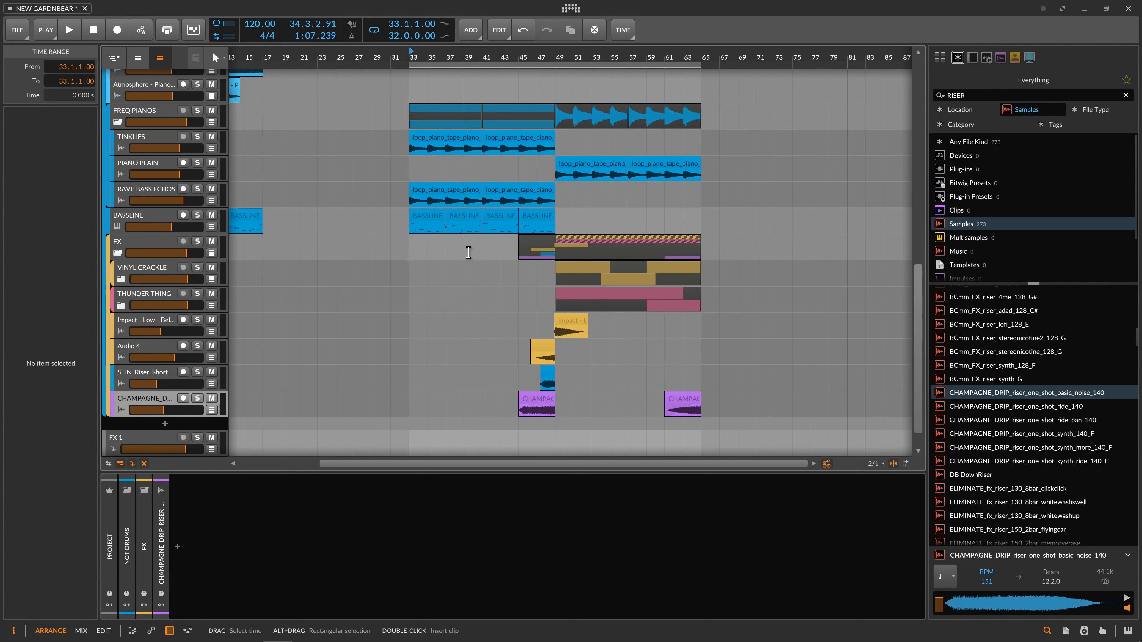
pyautogui.click(414, 252)
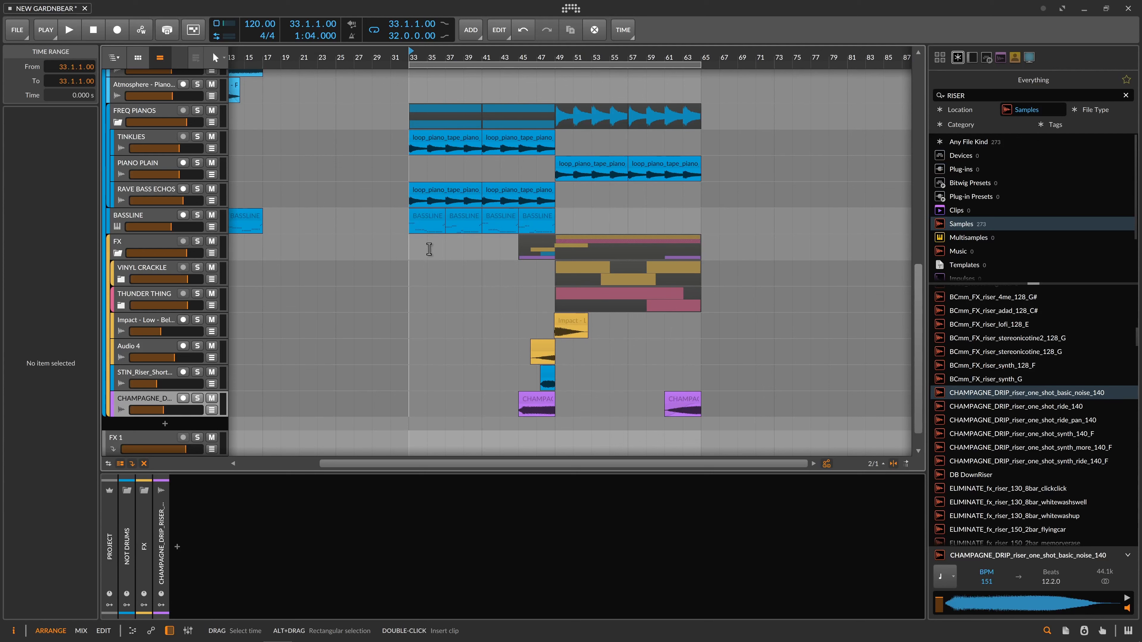
# - Look over the arrangement from bar 33 to bar 65 across the drum, piano, bassline and FX tracks
pyautogui.moveTo(414, 250); pyautogui.dragTo(551, 126)
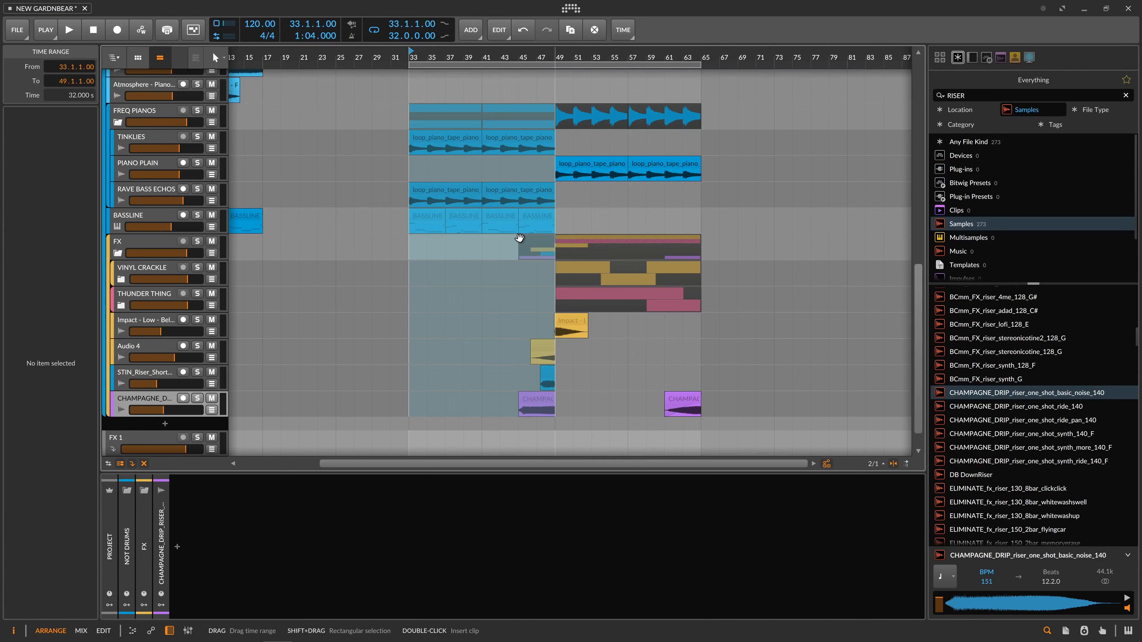
pyautogui.scroll(15, 519, 237)
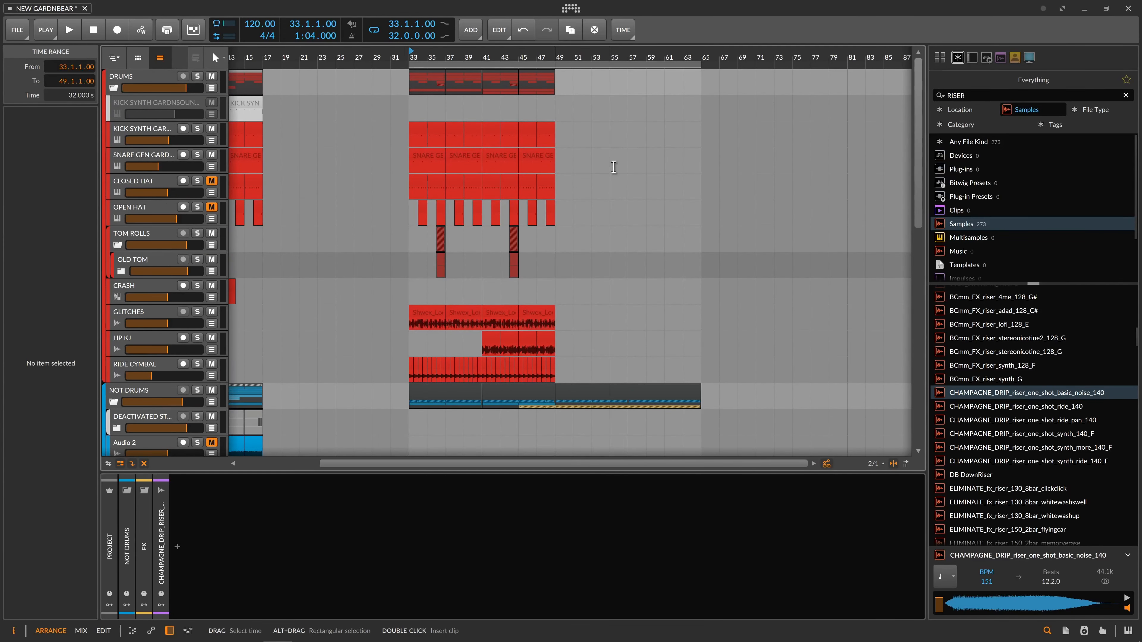
pyautogui.click(626, 164)
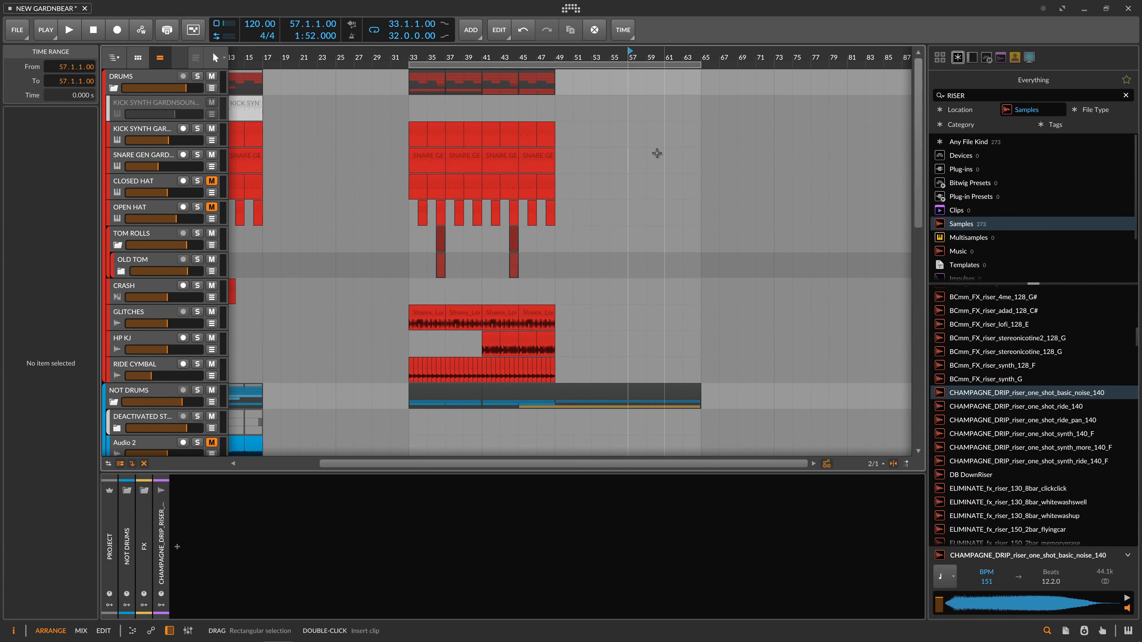
pyautogui.click(703, 160)
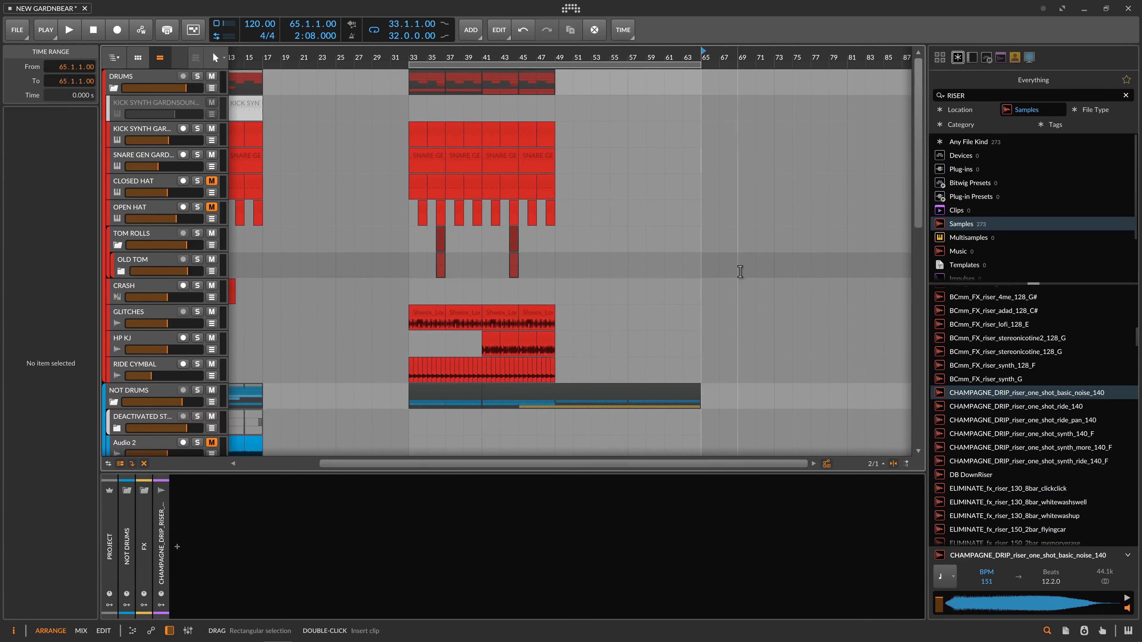
pyautogui.scroll(-5, 740, 274)
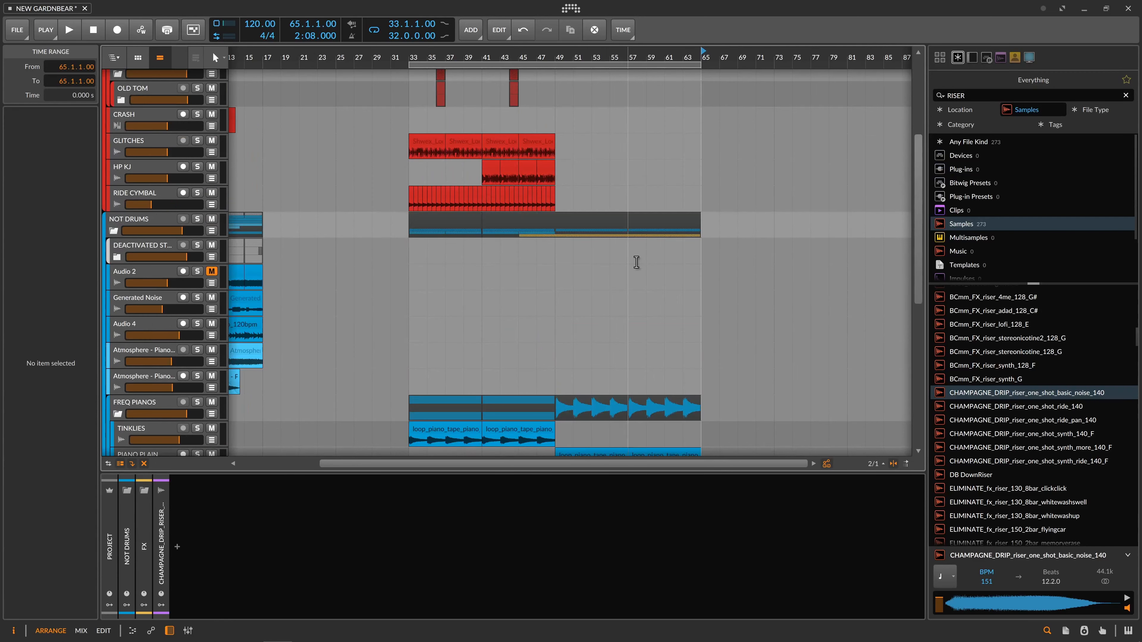
pyautogui.scroll(-5, 727, 282)
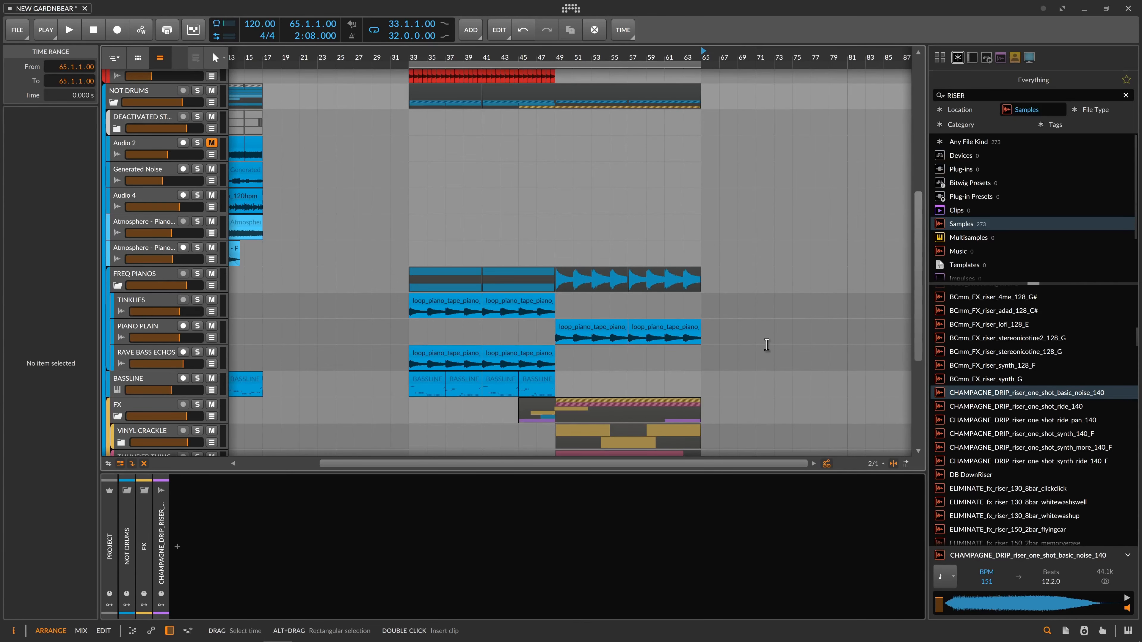
pyautogui.scroll(-4, 742, 306)
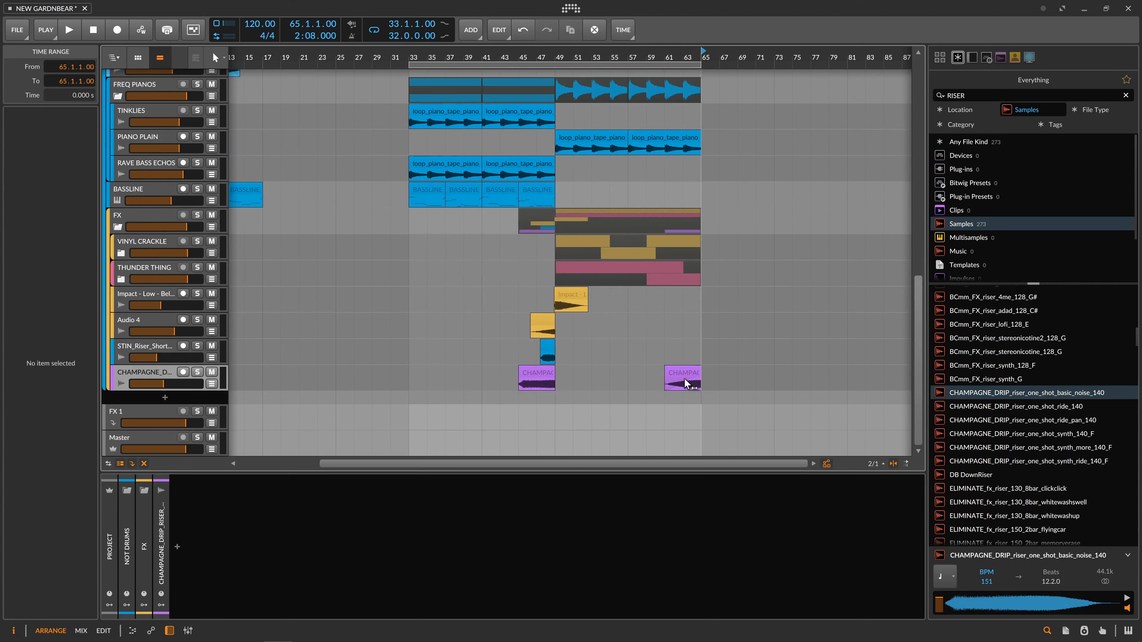
pyautogui.moveTo(708, 372); pyautogui.dragTo(418, 295)
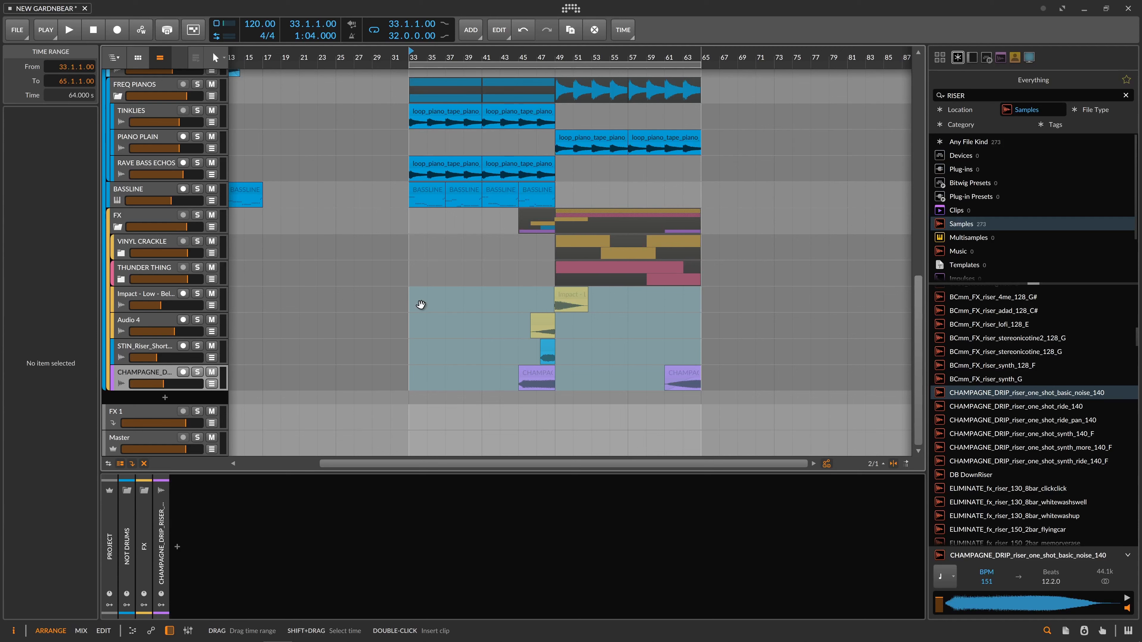
pyautogui.click(455, 304)
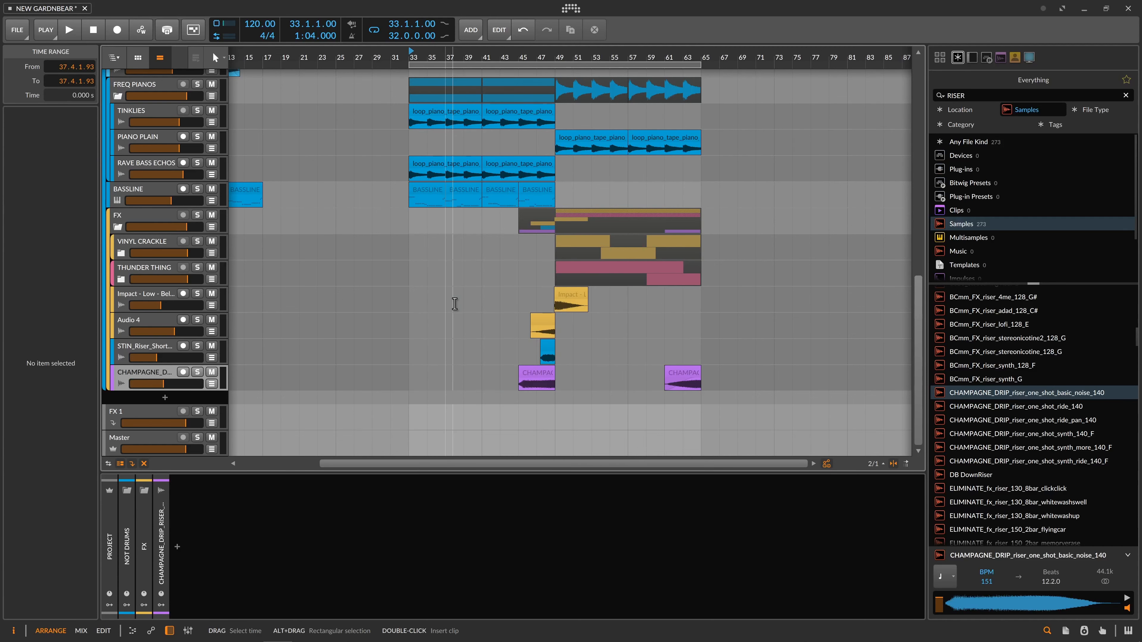